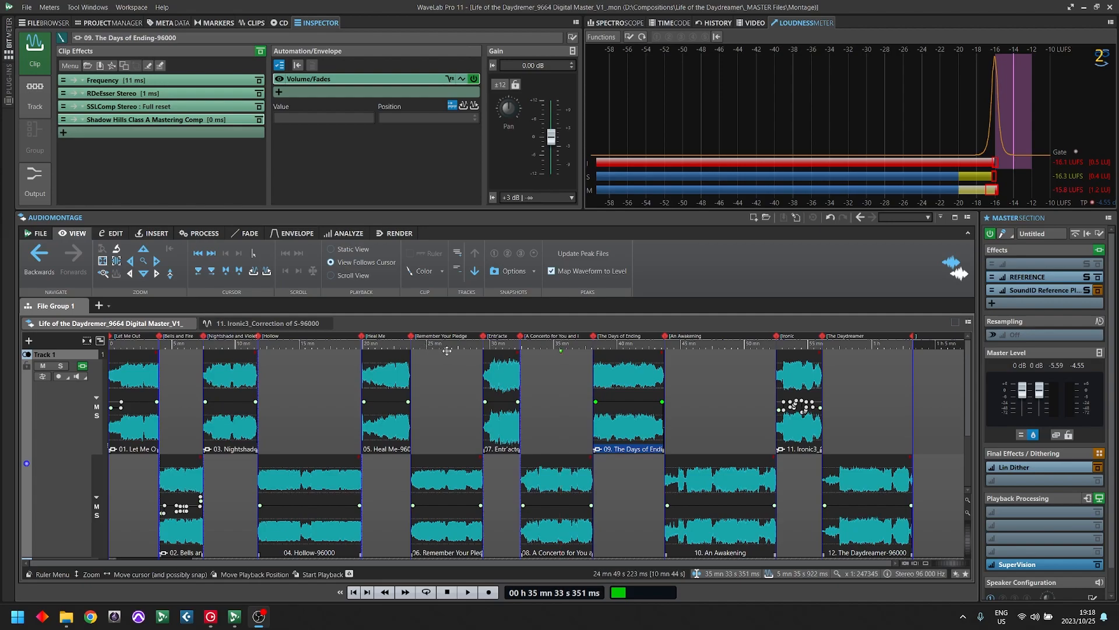
- Inspect the Frequency, RDeEsser, SSLComp and Shadow Hills mastering compressor effects on the clip 09. The Days of Ending
left_click_drag(617, 347, 766, 397)
scroll(766, 396, "up", 12)
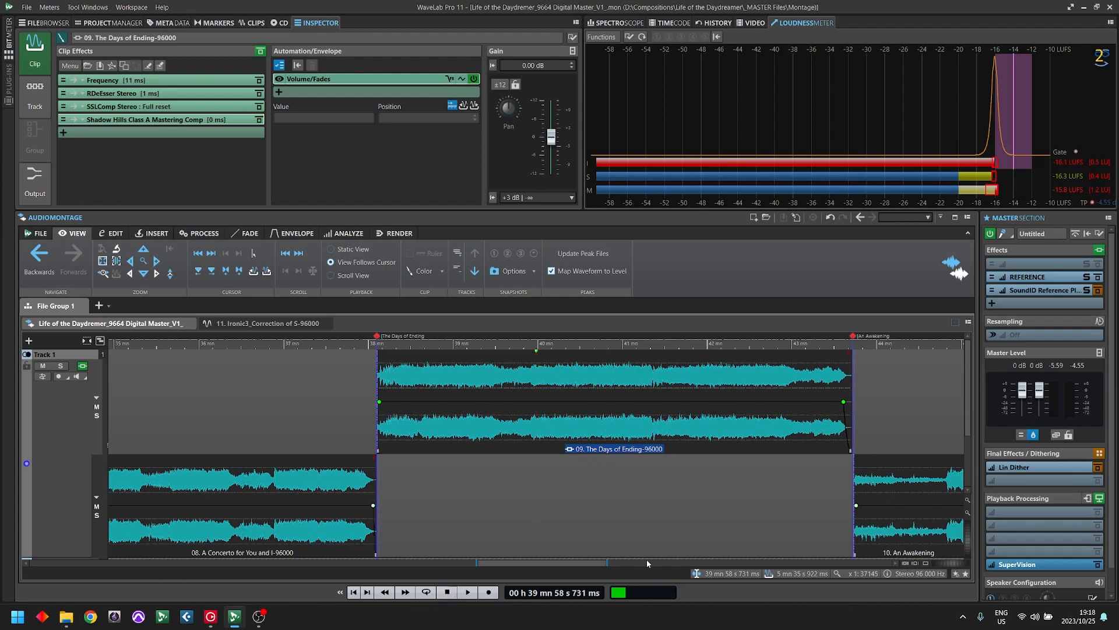
left_click(73, 80)
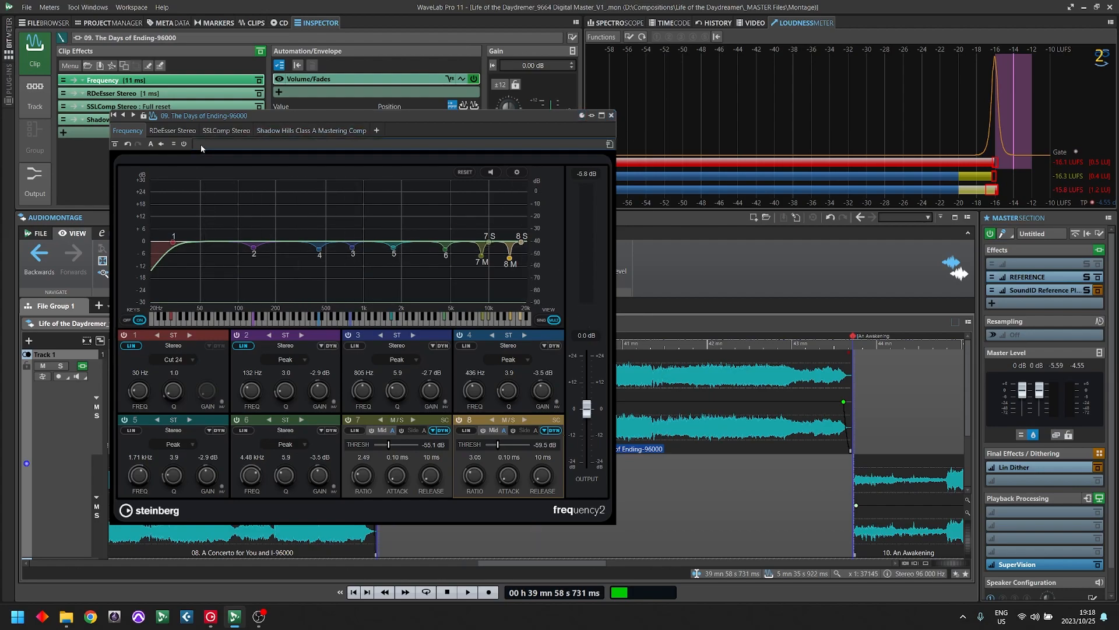
left_click(172, 130)
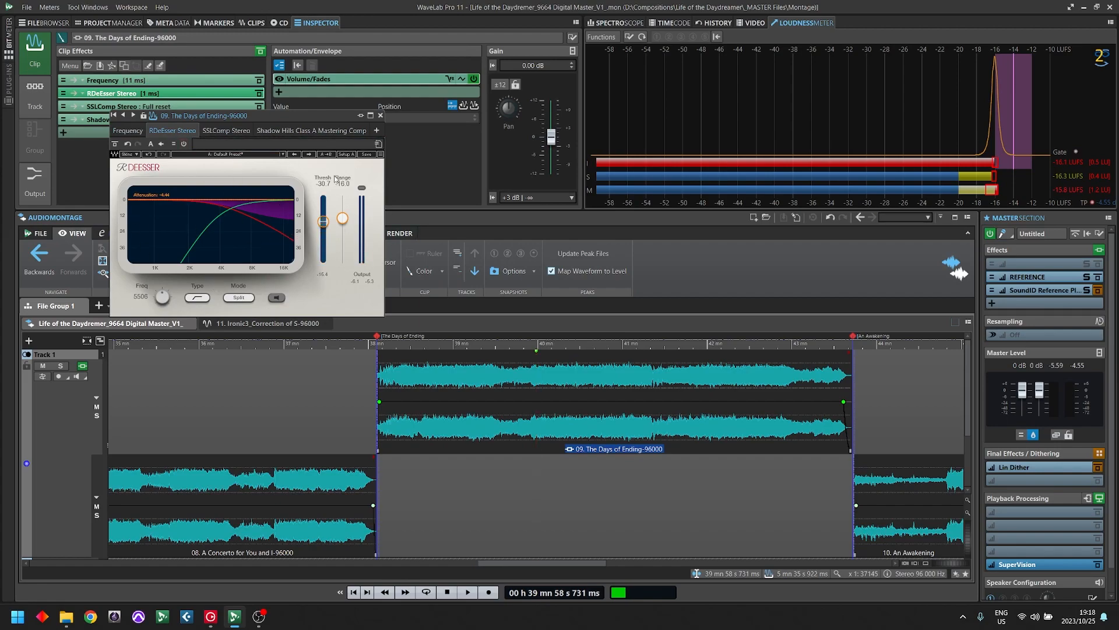
left_click(227, 130)
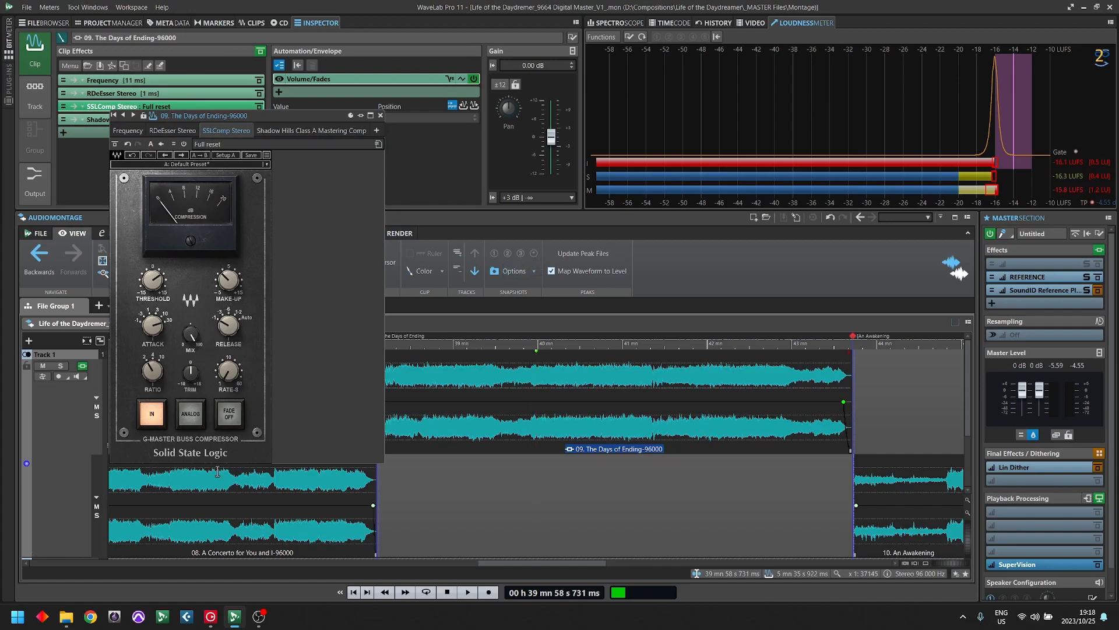
left_click(312, 131)
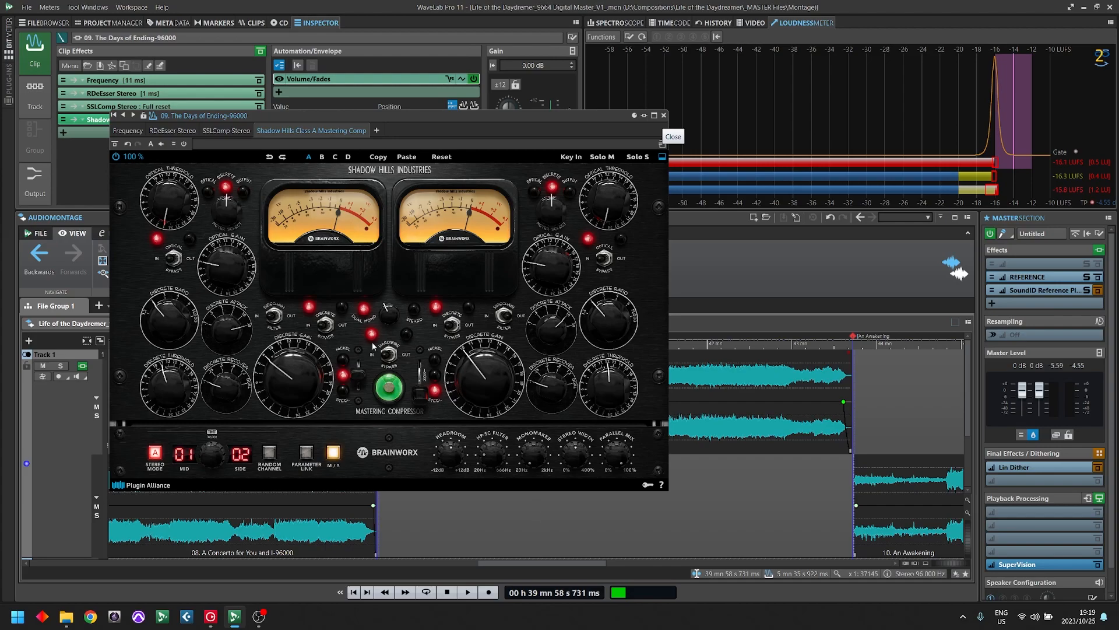
key("Escape")
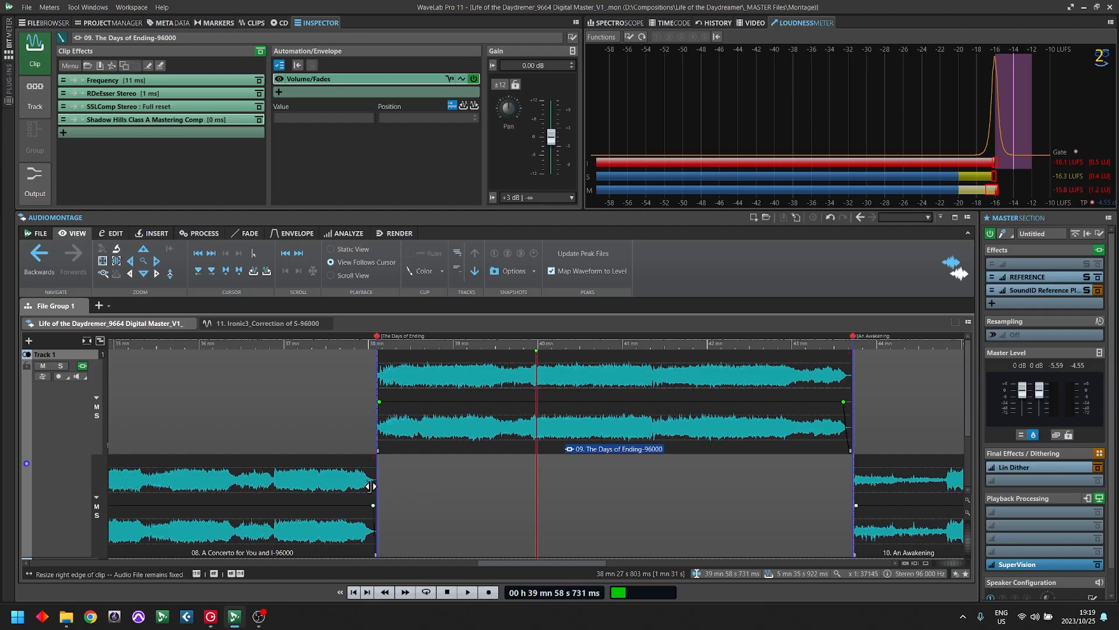
- Switch to Chrome, open the WaveLab Pro 11.2 purchase options and check the prices for the full version and the update from WaveLab Pro 10
left_click(91, 617)
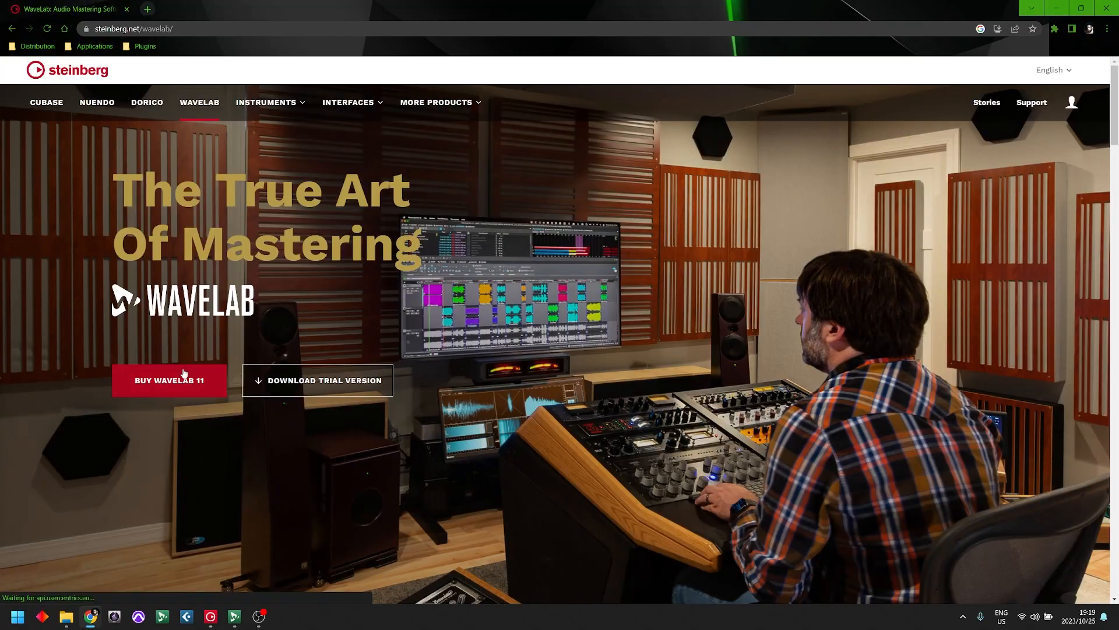
left_click(184, 376)
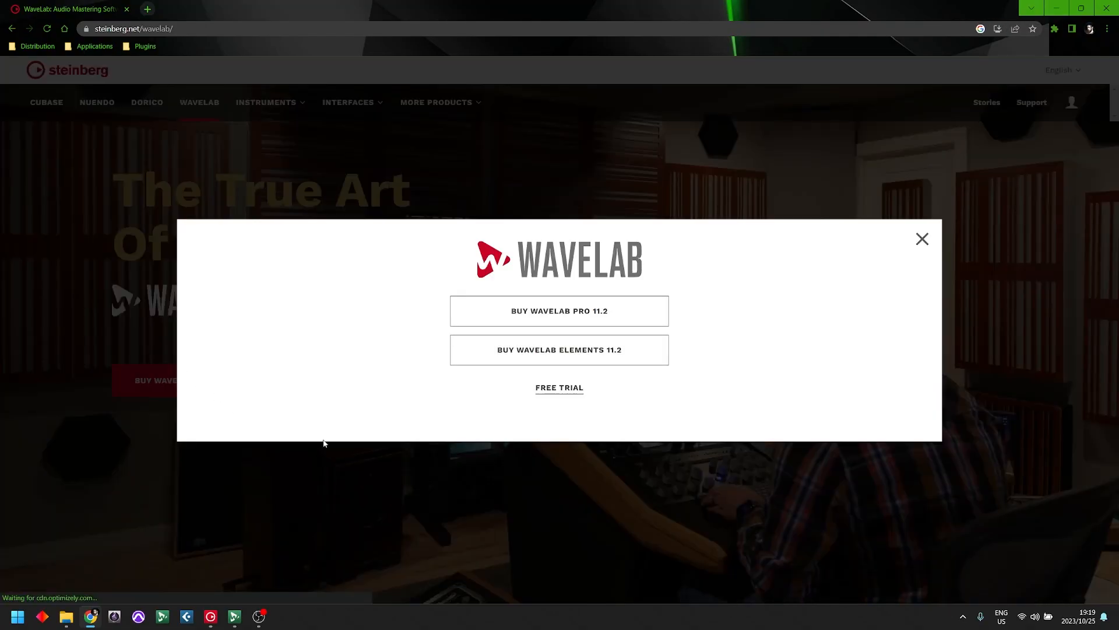
left_click(560, 312)
left_click_drag(712, 439, 664, 438)
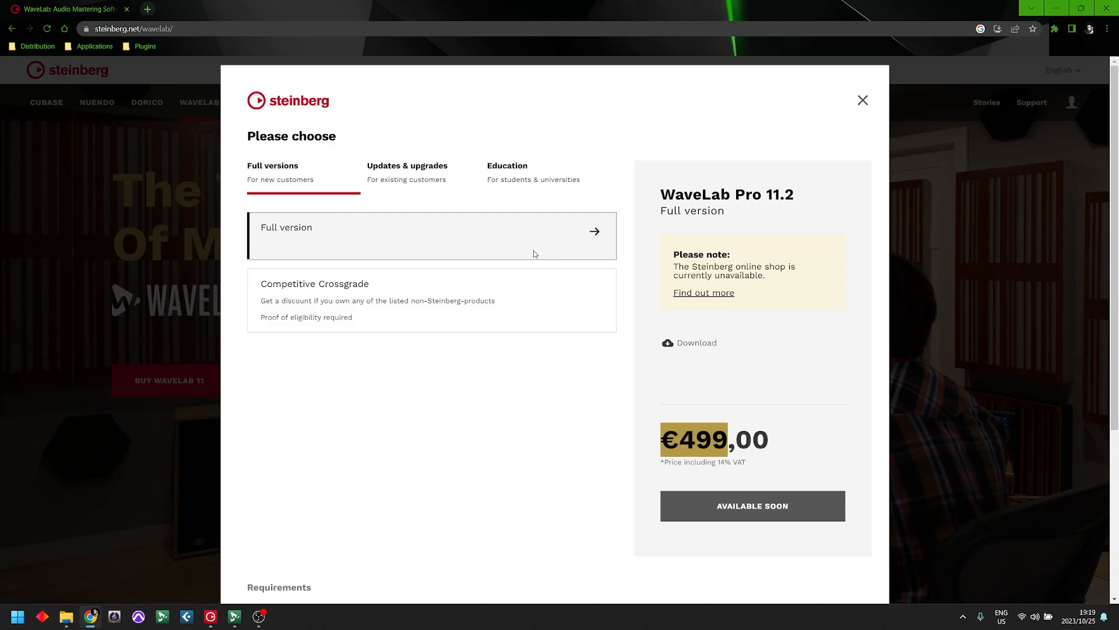
left_click(415, 179)
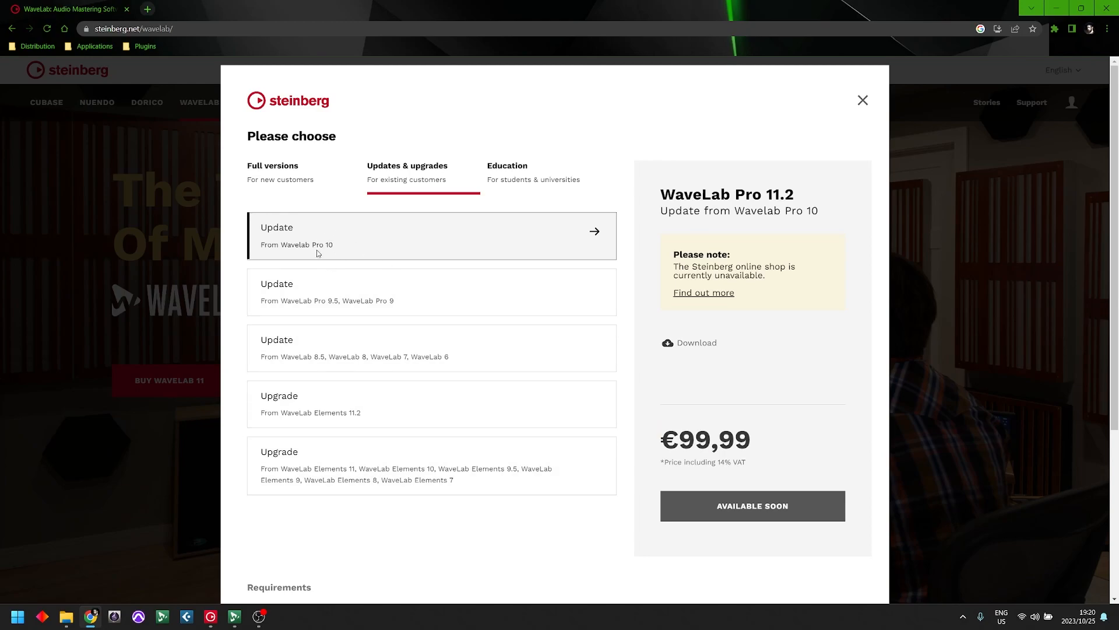
left_click_drag(680, 438, 712, 427)
- Review the Competitive Crossgrade offer among the full versions, including its list of eligible products and its price
left_click(292, 172)
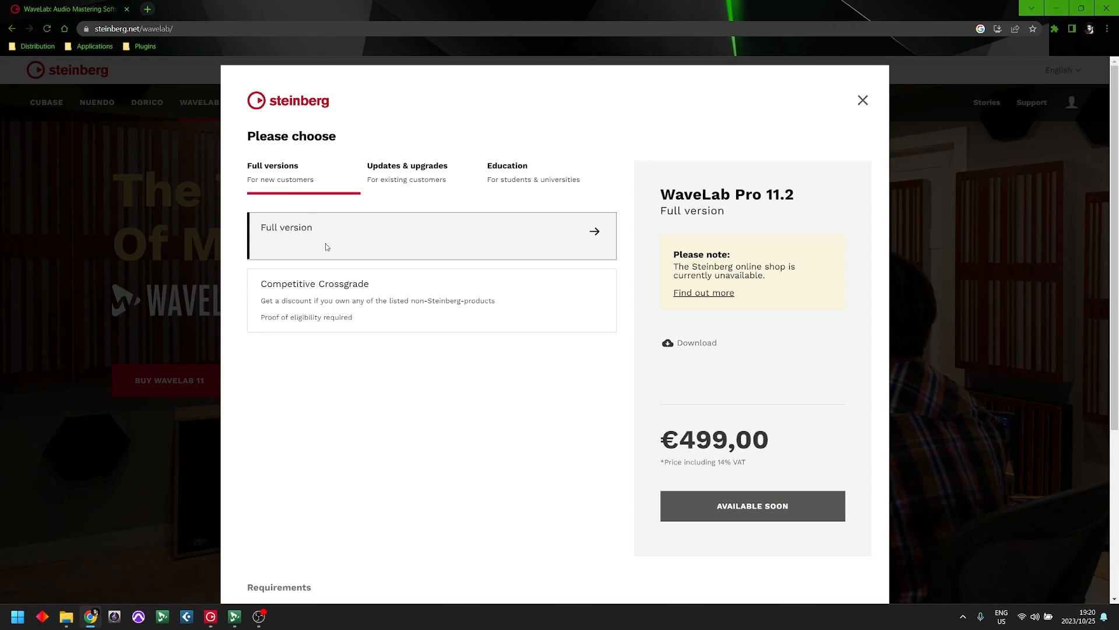
left_click(348, 312)
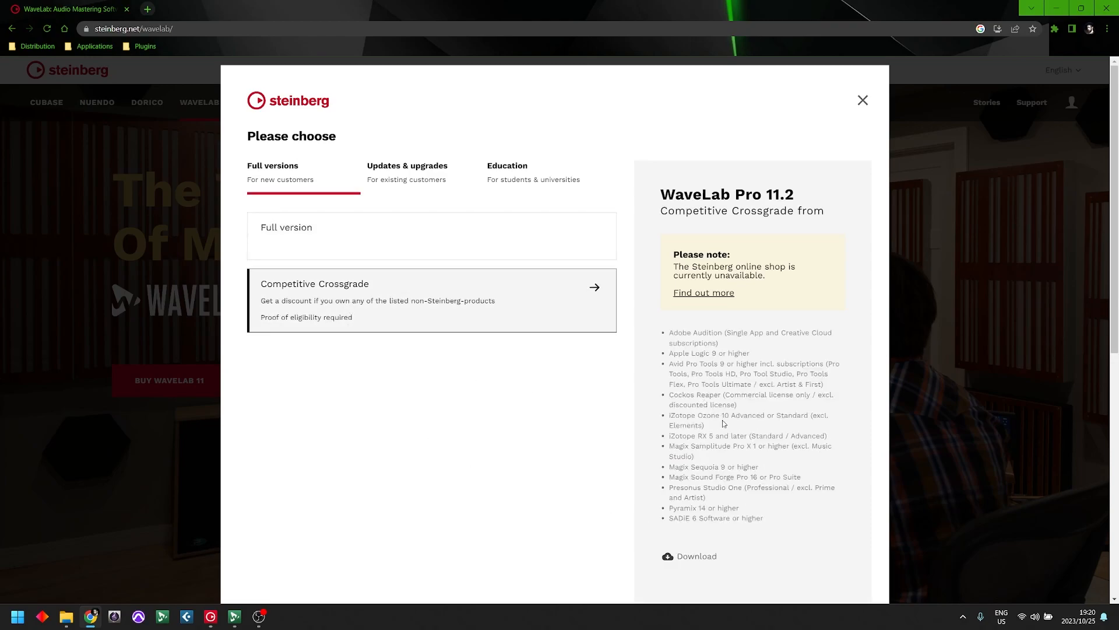
left_click_drag(678, 394, 743, 395)
scroll(779, 503, "down", 2)
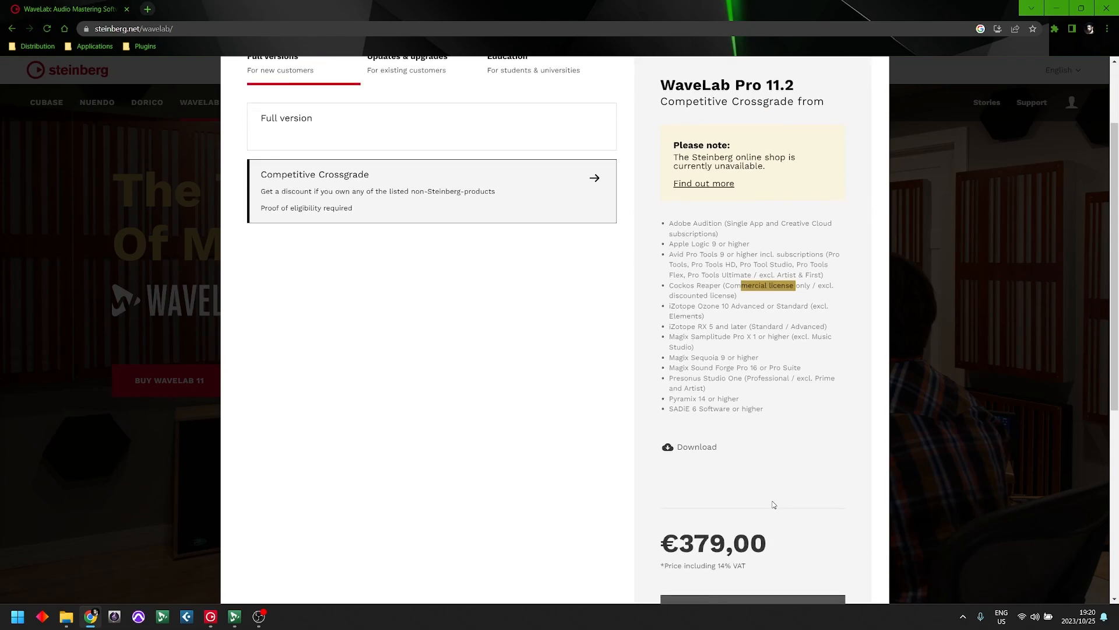
scroll(775, 505, "up", 1)
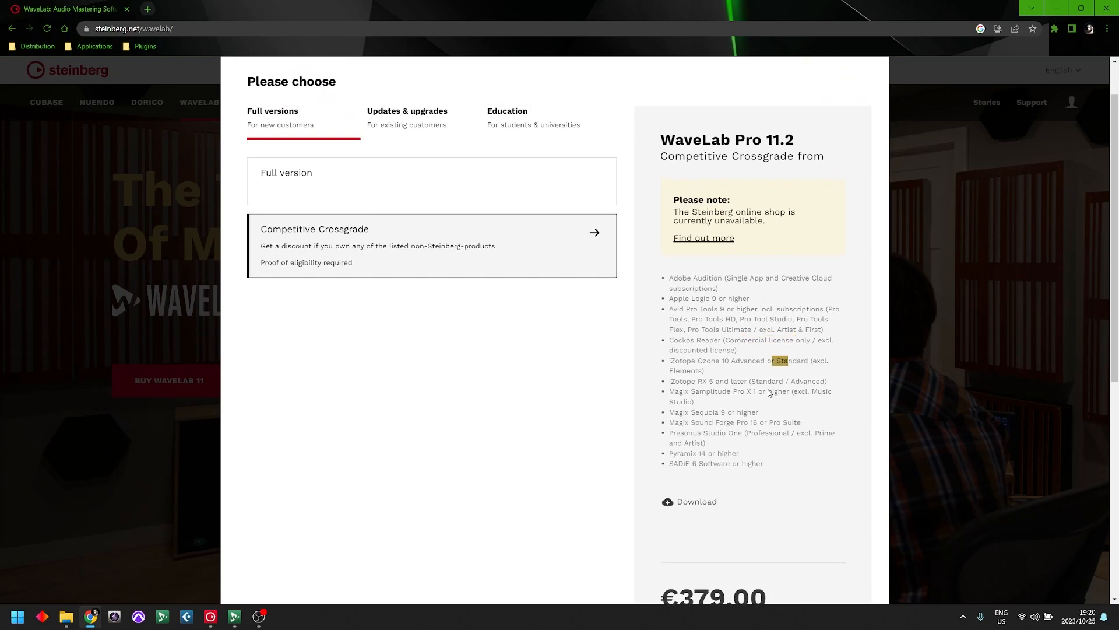
scroll(778, 495, "down", 2)
left_click_drag(750, 490, 679, 490)
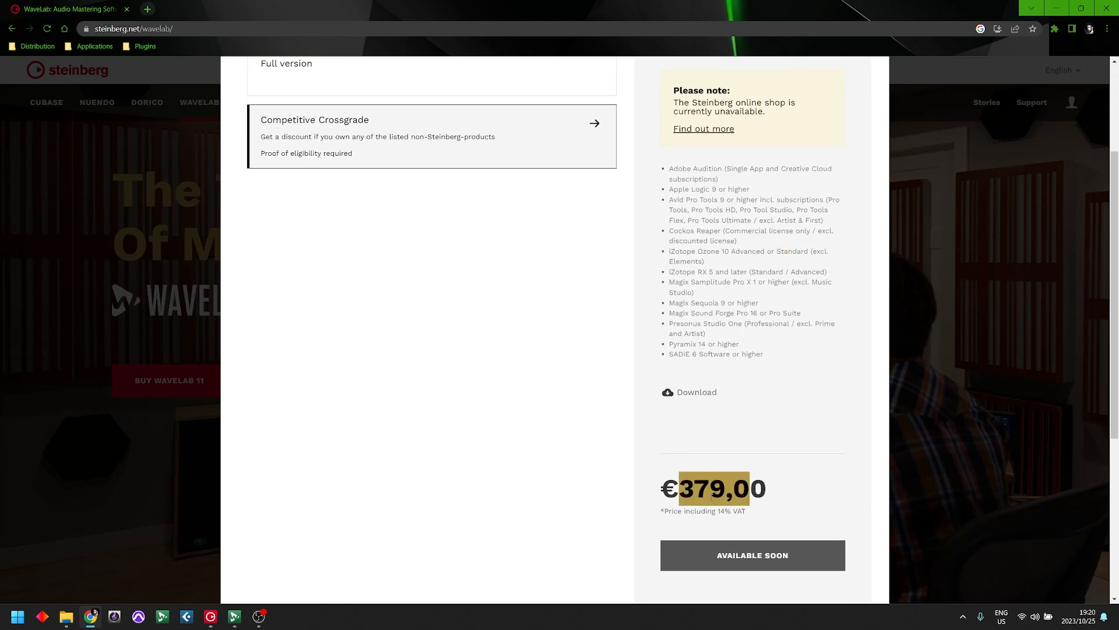
scroll(716, 499, "up", 3)
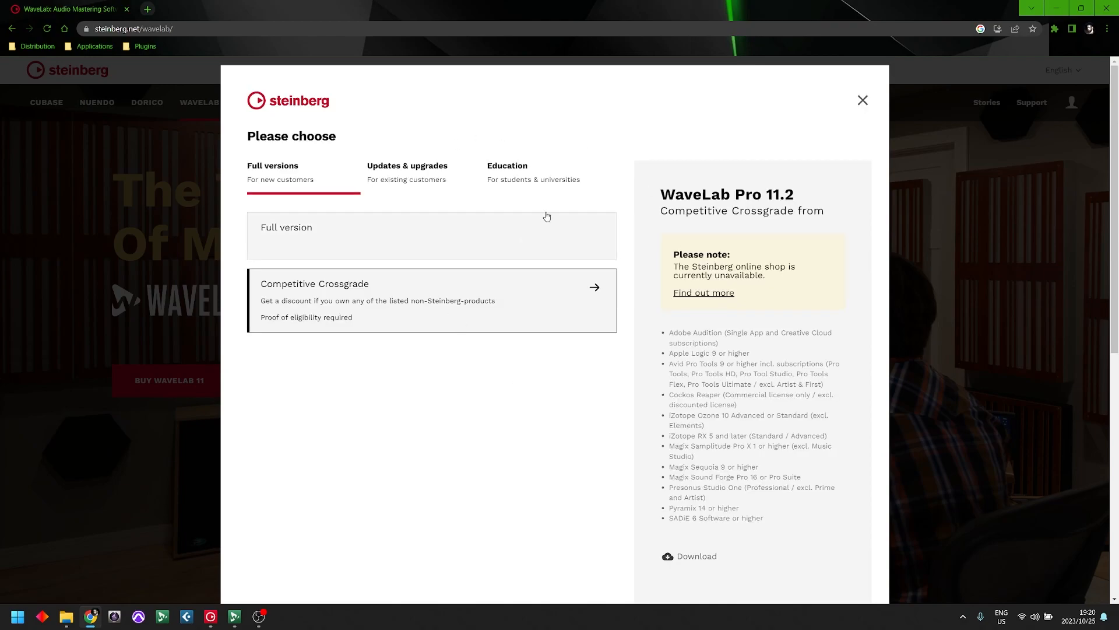
- Check the education price of WaveLab Pro 11.2 and close the purchase options
left_click(528, 185)
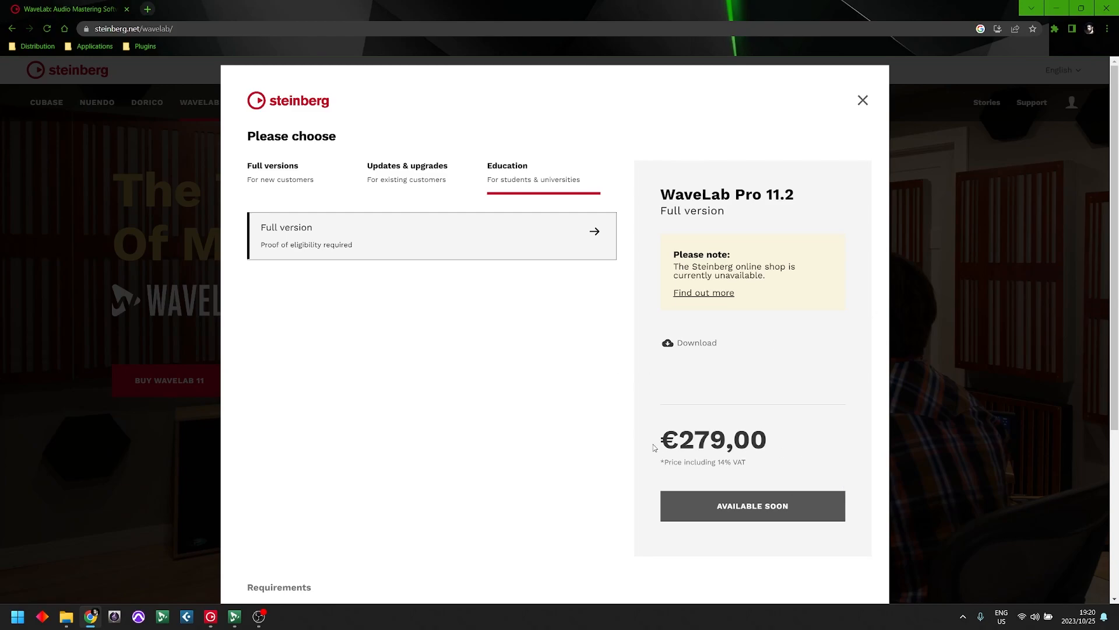
left_click_drag(664, 437, 747, 435)
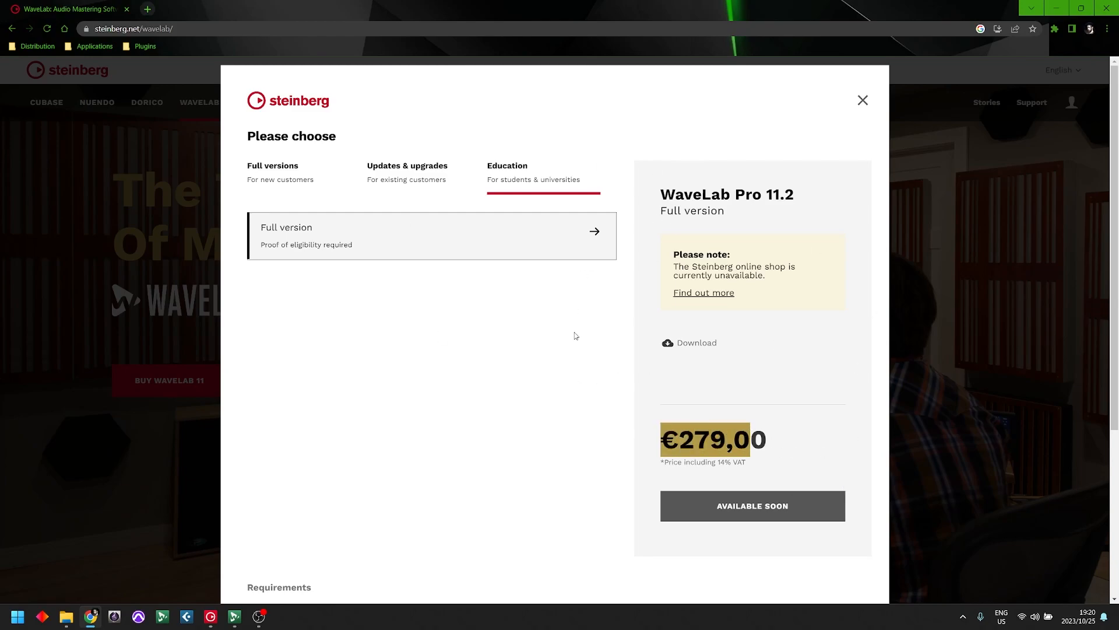
left_click(864, 100)
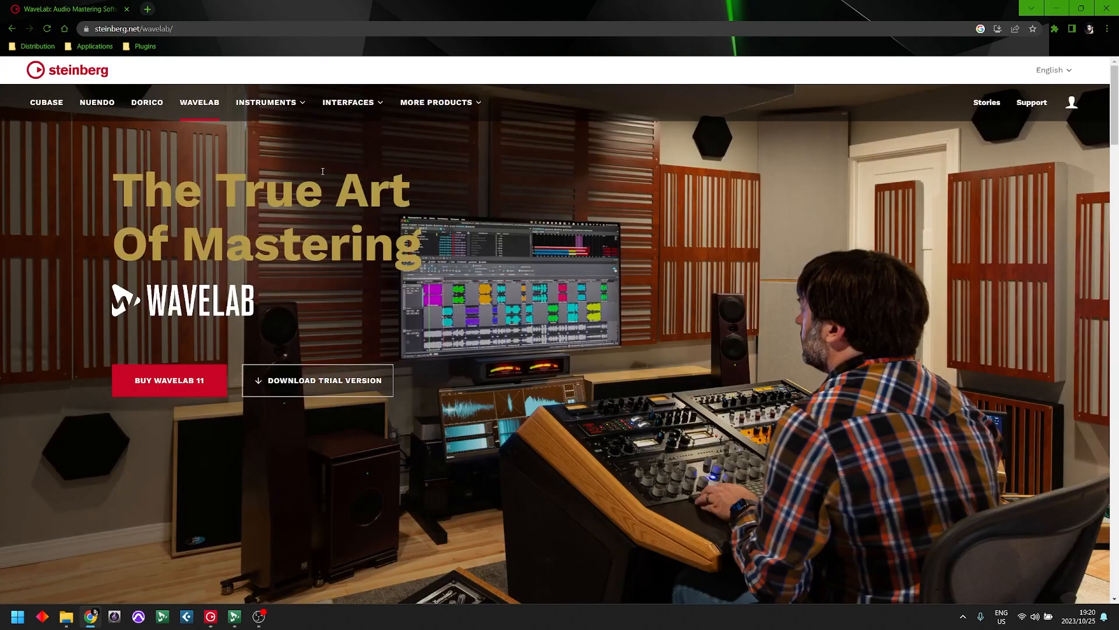
- Open the WaveLab edition comparison and compare the maximum supported sample rates of WaveLab Elements and WaveLab Pro
scroll(326, 187, "down", 4)
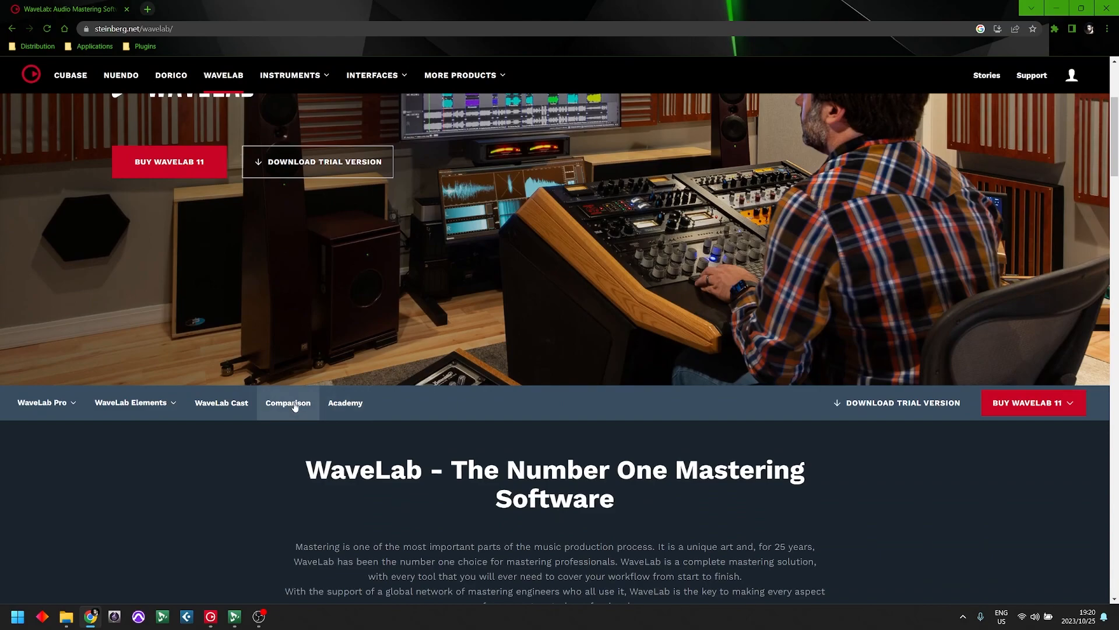
left_click(295, 407)
scroll(730, 449, "down", 4)
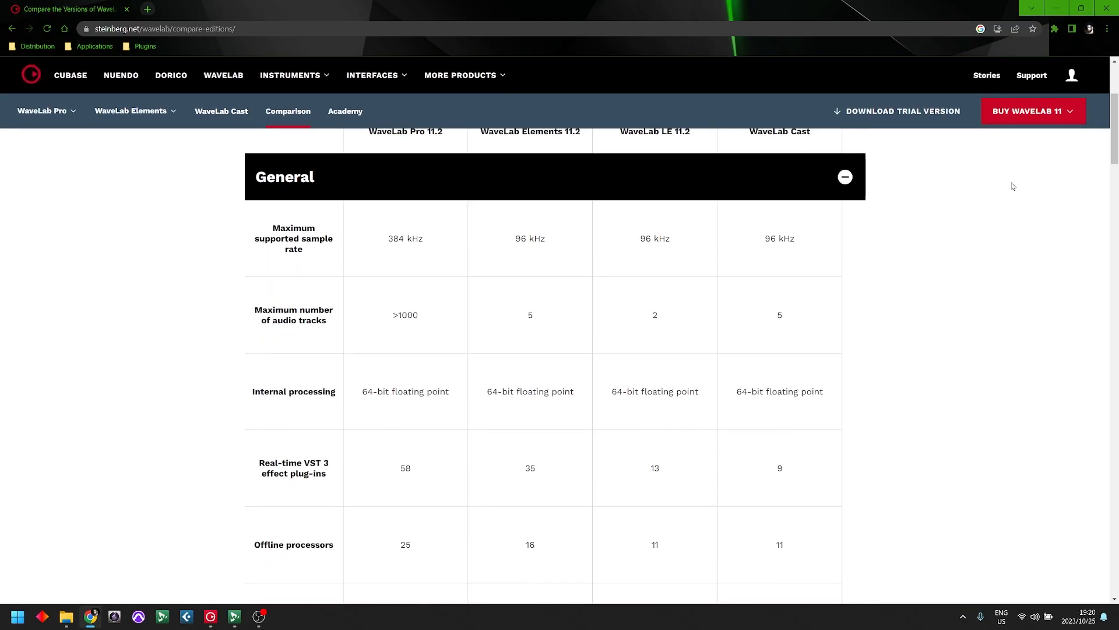
scroll(586, 288, "up", 2)
scroll(553, 232, "down", 1)
left_click_drag(517, 288, 548, 331)
left_click_drag(389, 291, 418, 296)
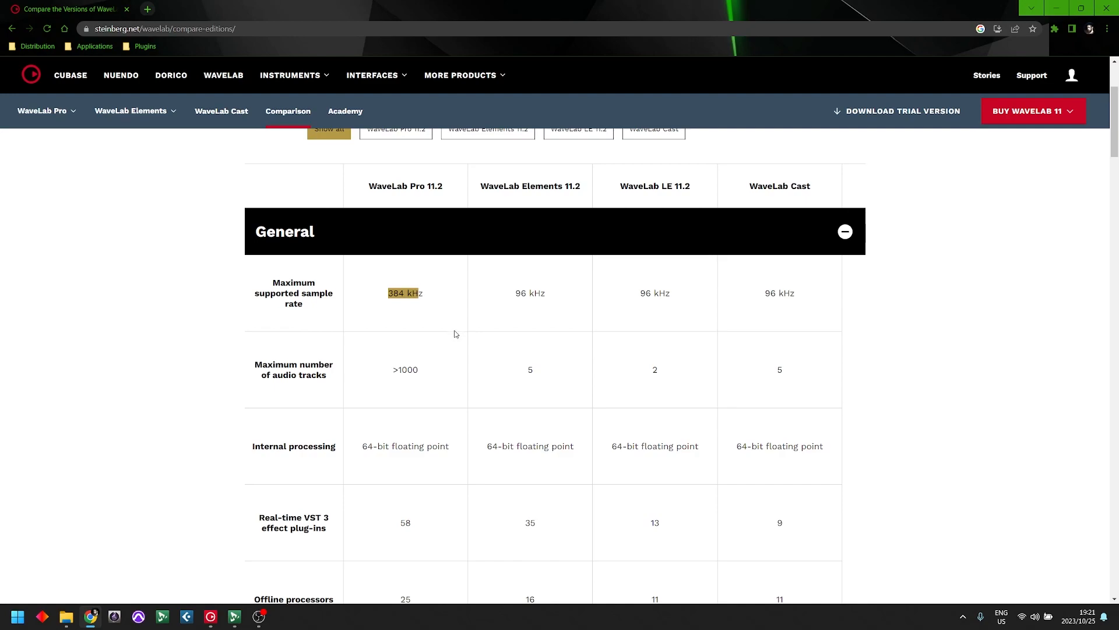
- Compare the maximum number of audio tracks in WaveLab Elements and WaveLab Pro
double_click(527, 371)
left_click_drag(393, 371, 413, 371)
scroll(492, 384, "down", 1)
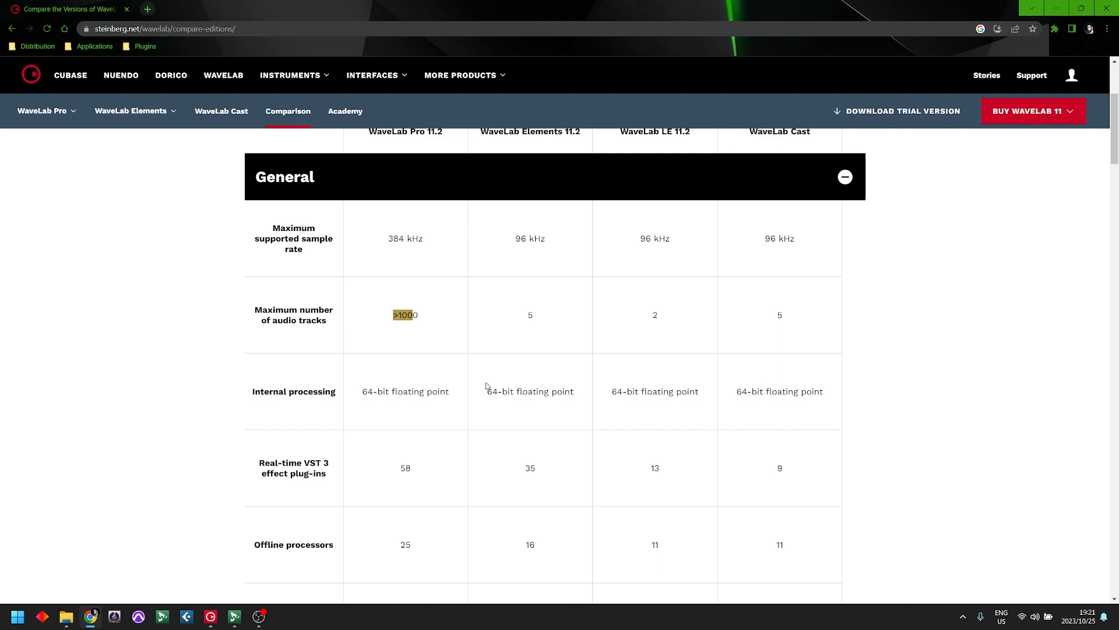
left_click(442, 316)
double_click(541, 318)
- Examine the internal processing and real-time VST 3 effect plug-in rows for WaveLab Elements
scroll(570, 444, "down", 3)
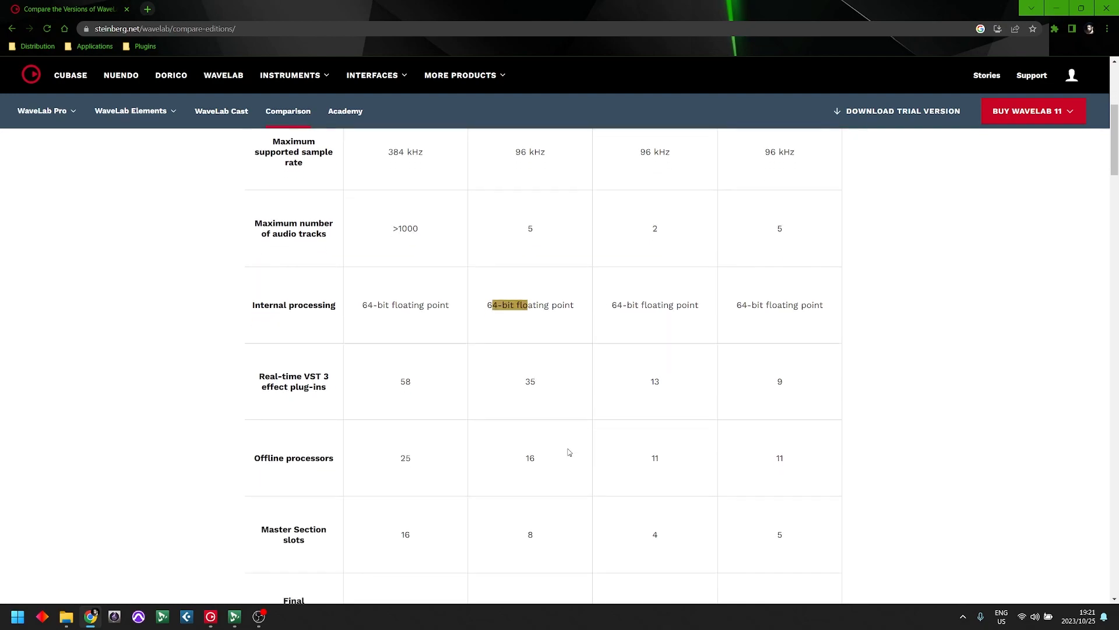
double_click(526, 302)
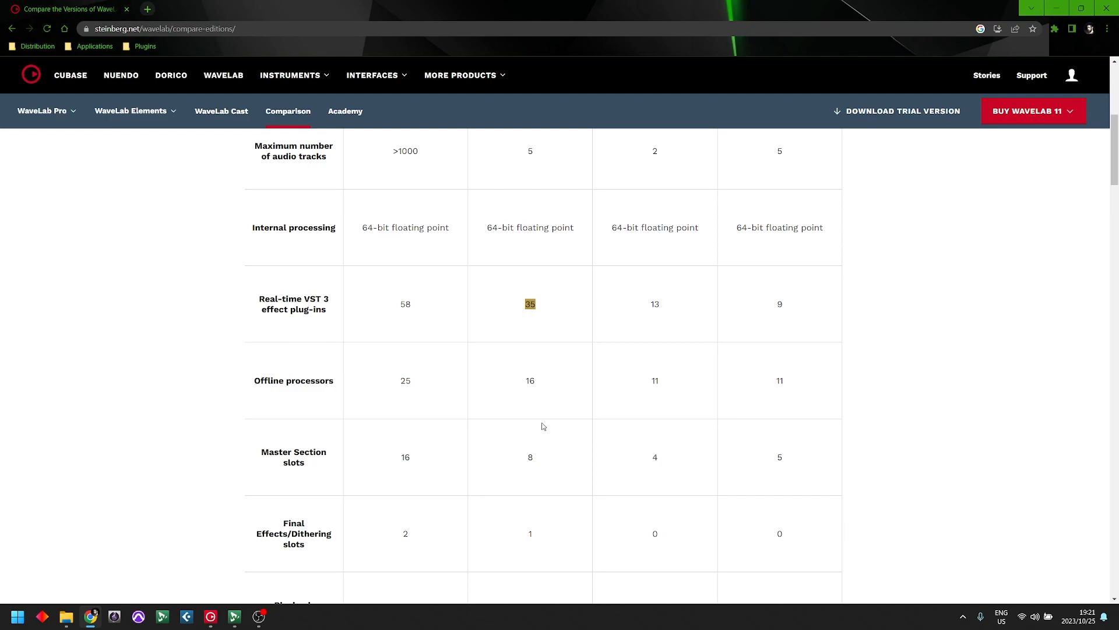
scroll(548, 397, "down", 1)
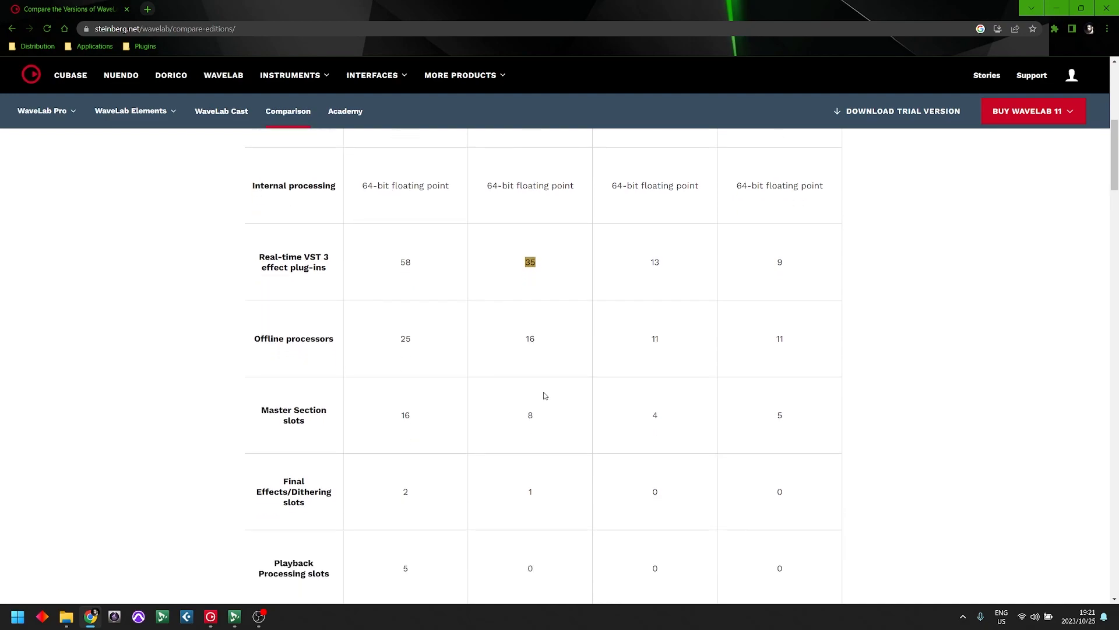
- Examine the maximum number of clip effects per clip offered by WaveLab Elements
scroll(573, 370, "down", 4)
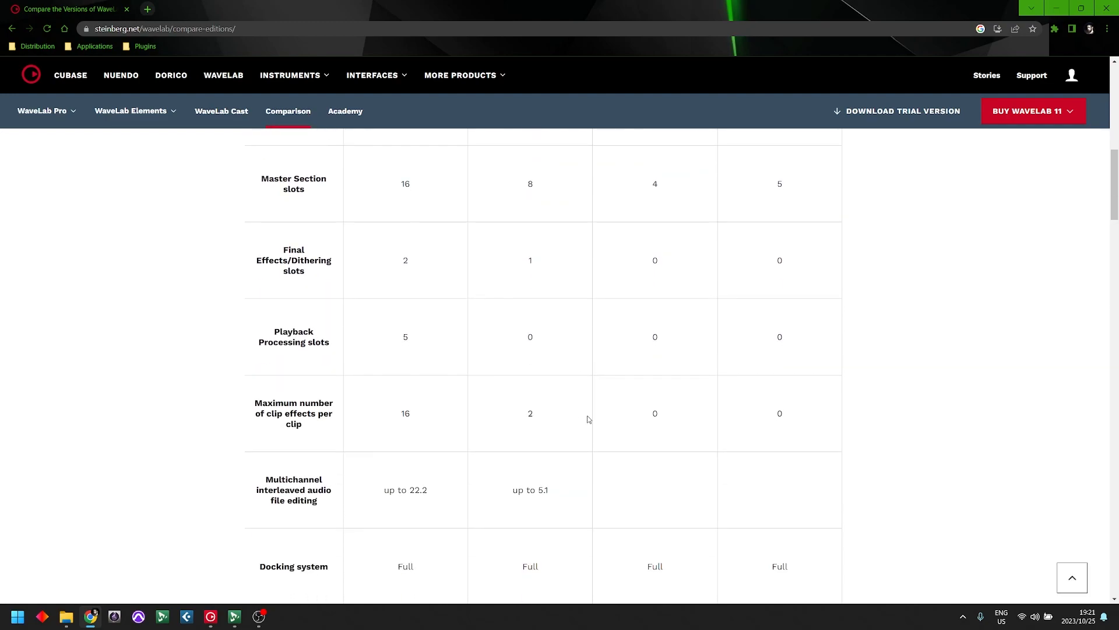
scroll(561, 277, "up", 1)
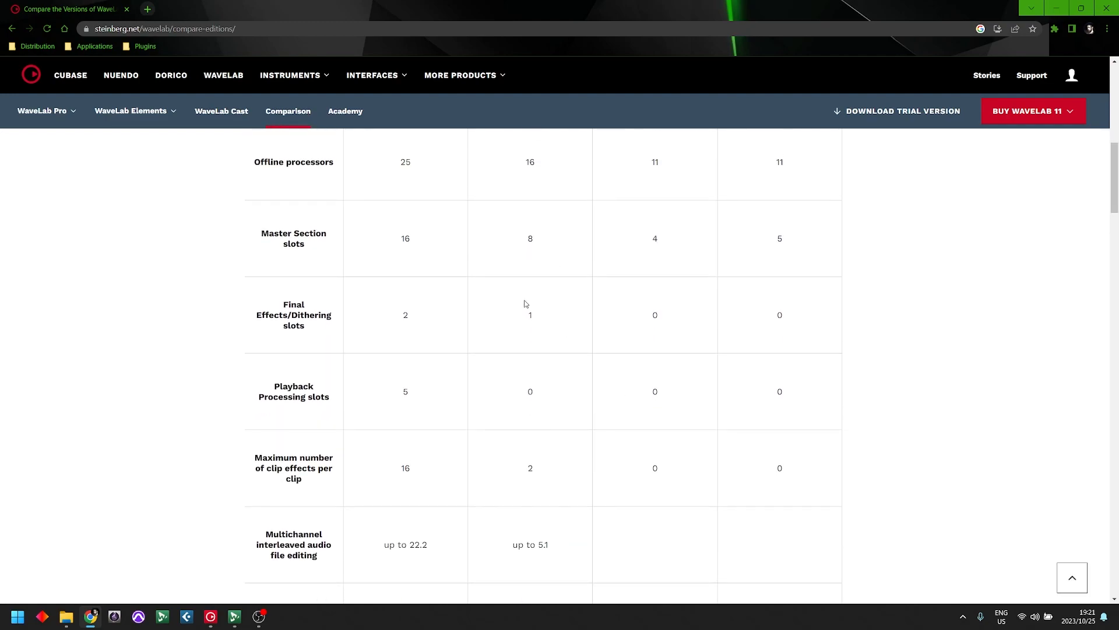
left_click_drag(255, 457, 310, 478)
left_click(309, 470)
double_click(530, 468)
- Read on through the General features and examine the metadata support level of WaveLab Elements
scroll(579, 412, "down", 5)
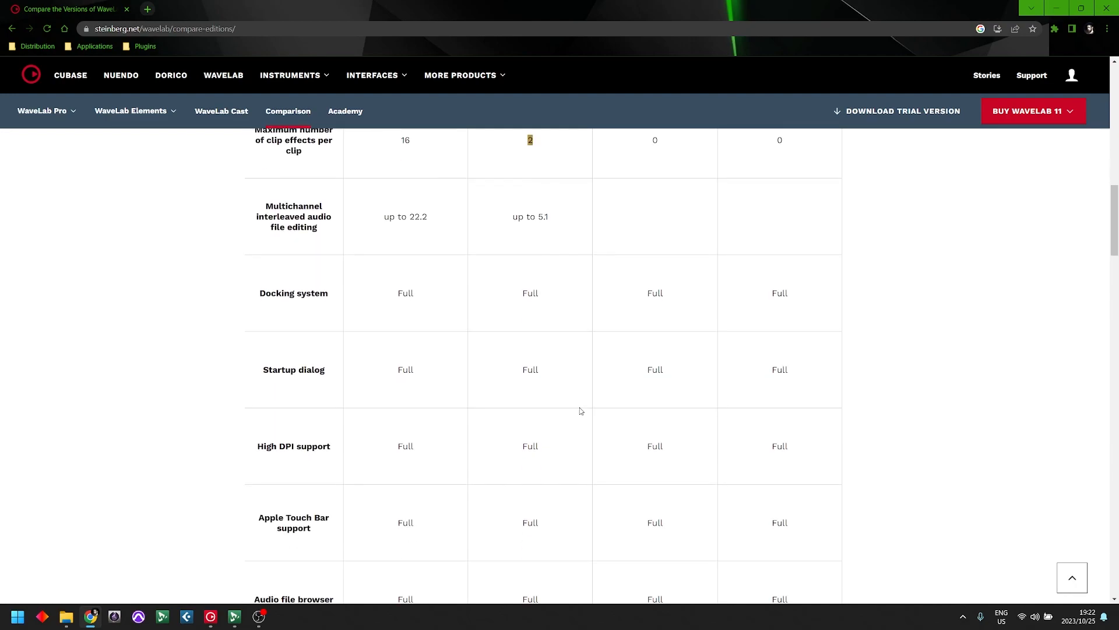
scroll(580, 411, "down", 1)
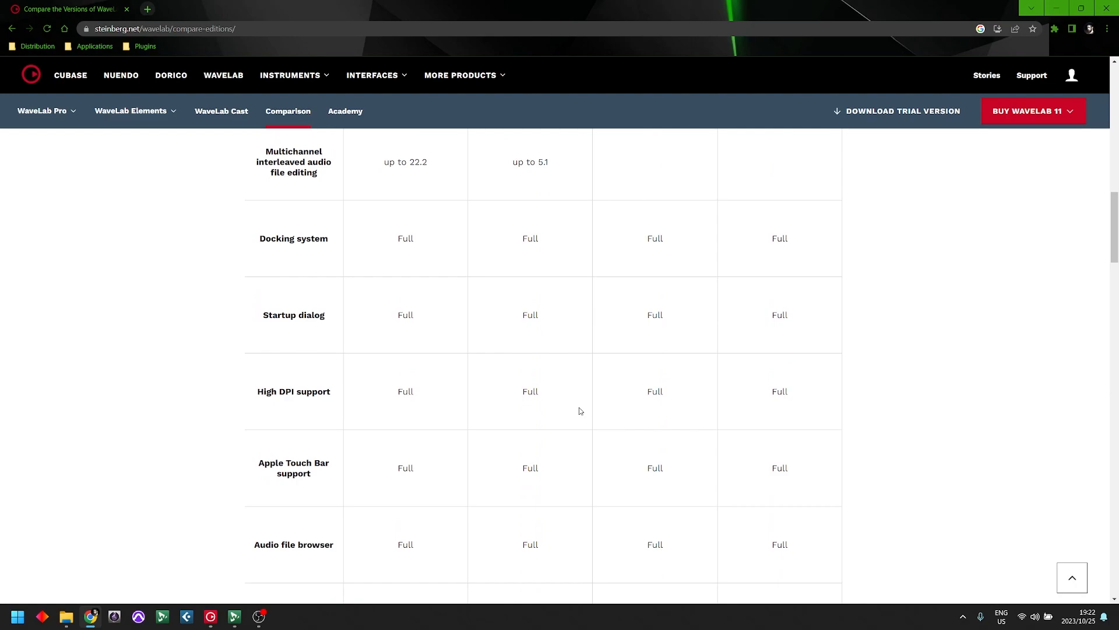
scroll(579, 411, "down", 5)
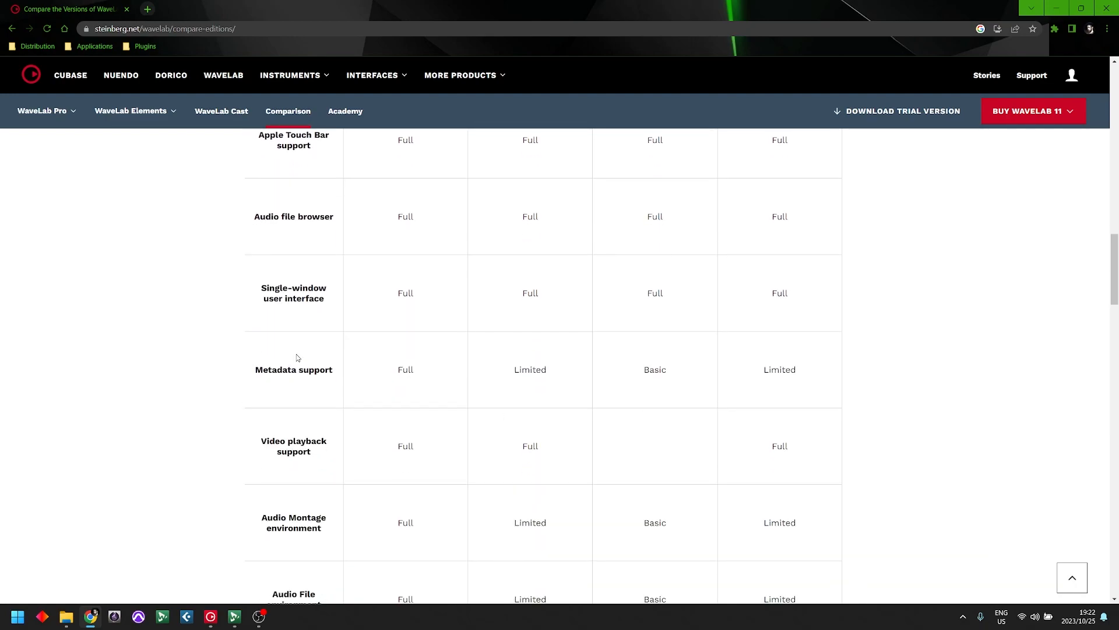
double_click(286, 370)
left_click_drag(508, 370, 569, 372)
left_click(521, 416)
- Examine the Audio Montage environment and Audio File environment rows for WaveLab Elements
scroll(521, 416, "down", 3)
left_click_drag(273, 301, 303, 301)
left_click_drag(284, 375, 307, 375)
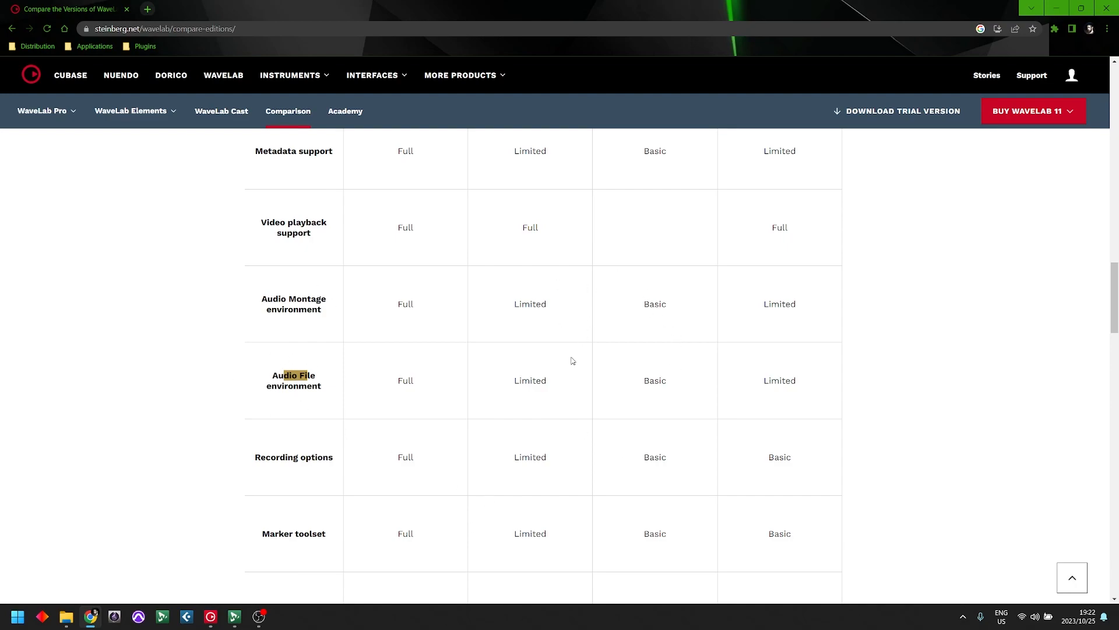
left_click(521, 380)
left_click(548, 407)
- Examine DDP support and the remaining General feature rows across the WaveLab editions
scroll(527, 402, "down", 7)
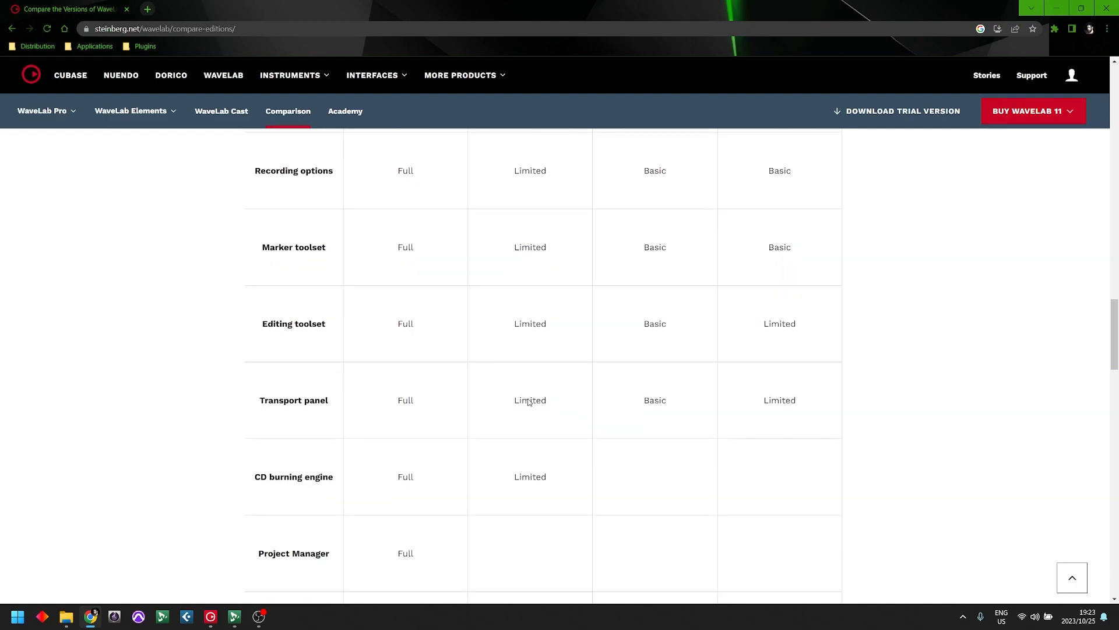
scroll(529, 402, "down", 2)
left_click_drag(258, 373, 373, 407)
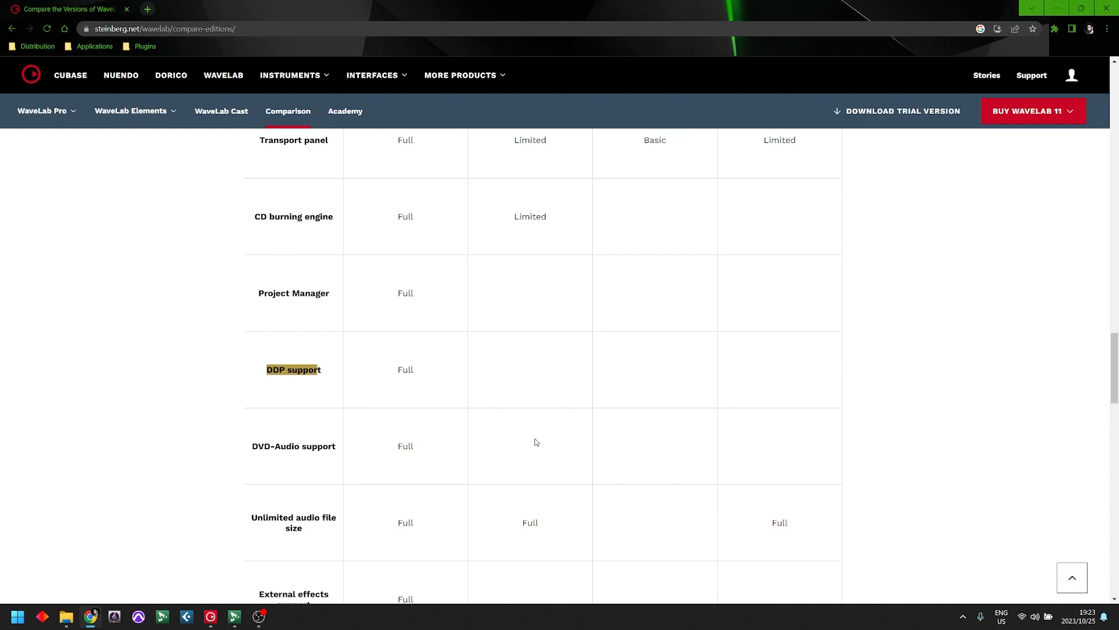
scroll(534, 441, "down", 1)
scroll(520, 444, "down", 2)
scroll(520, 444, "down", 1)
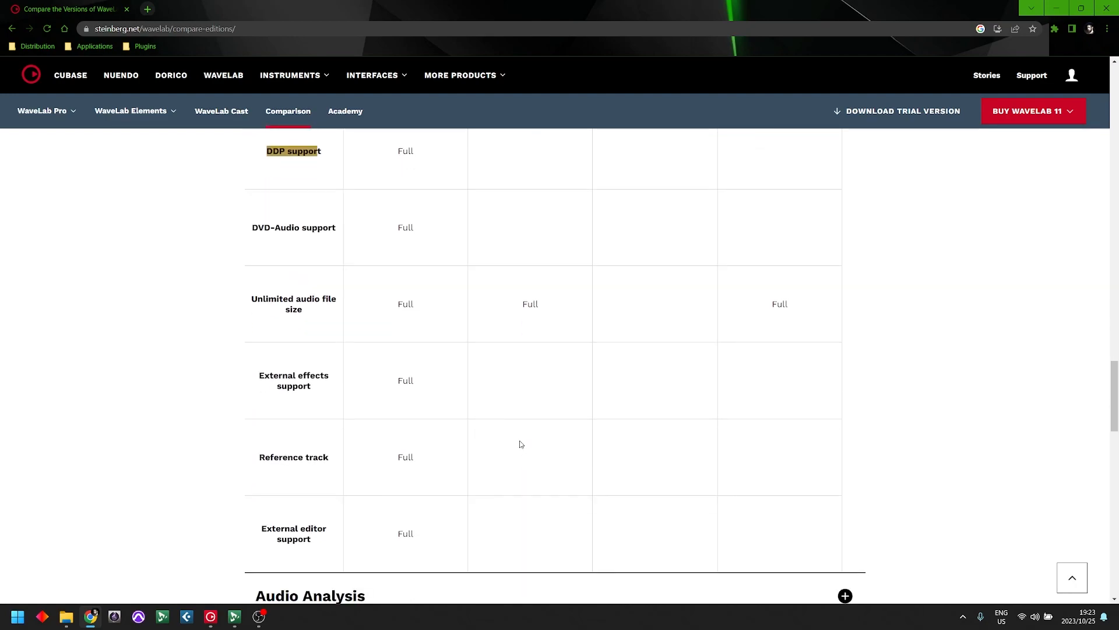
- Expand a further section of the edition comparison and examine its time-stretching, batch processing and loudness processing rows
scroll(521, 445, "down", 6)
left_click(388, 312)
scroll(551, 344, "down", 5)
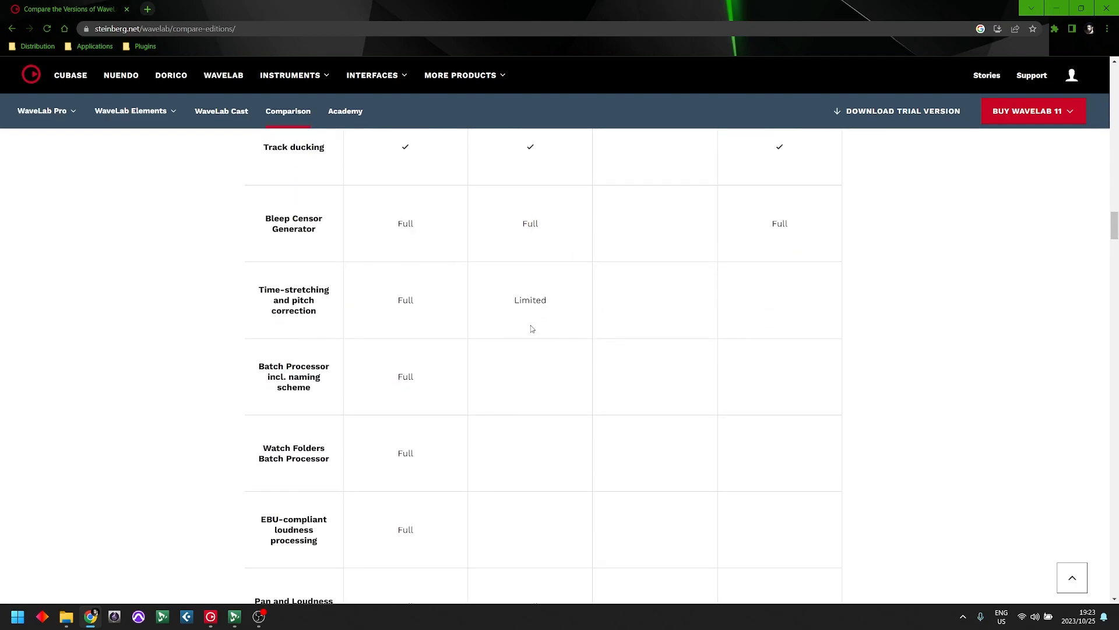
- Examine the Plug-ins section of the edition comparison, collapse it along with the Processing section, and return to the General comparison
scroll(312, 383, "up", 5)
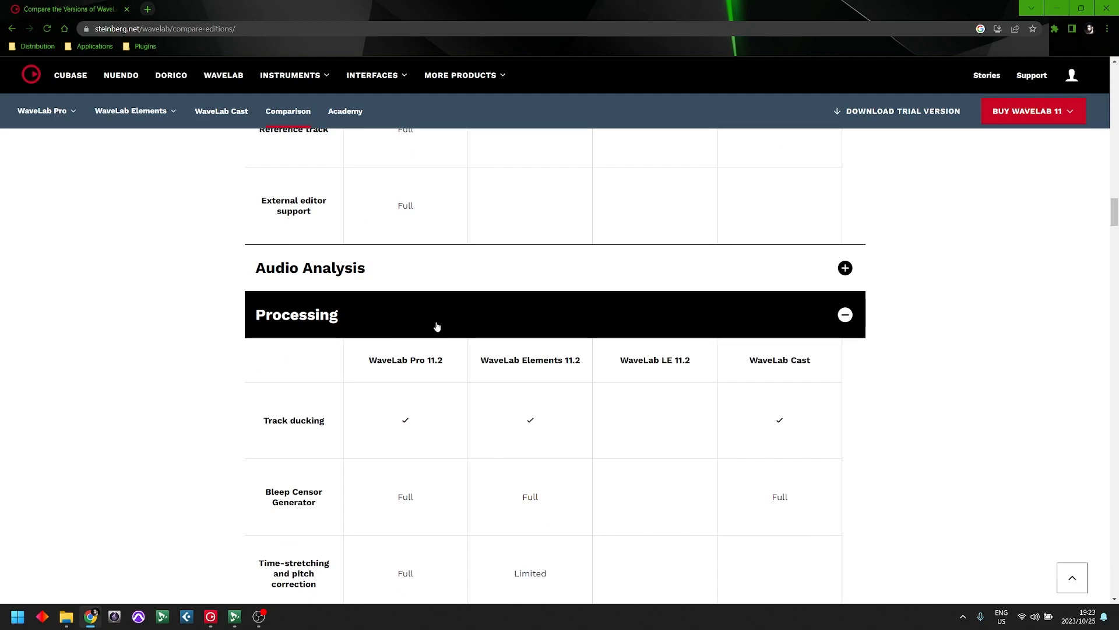
left_click(457, 316)
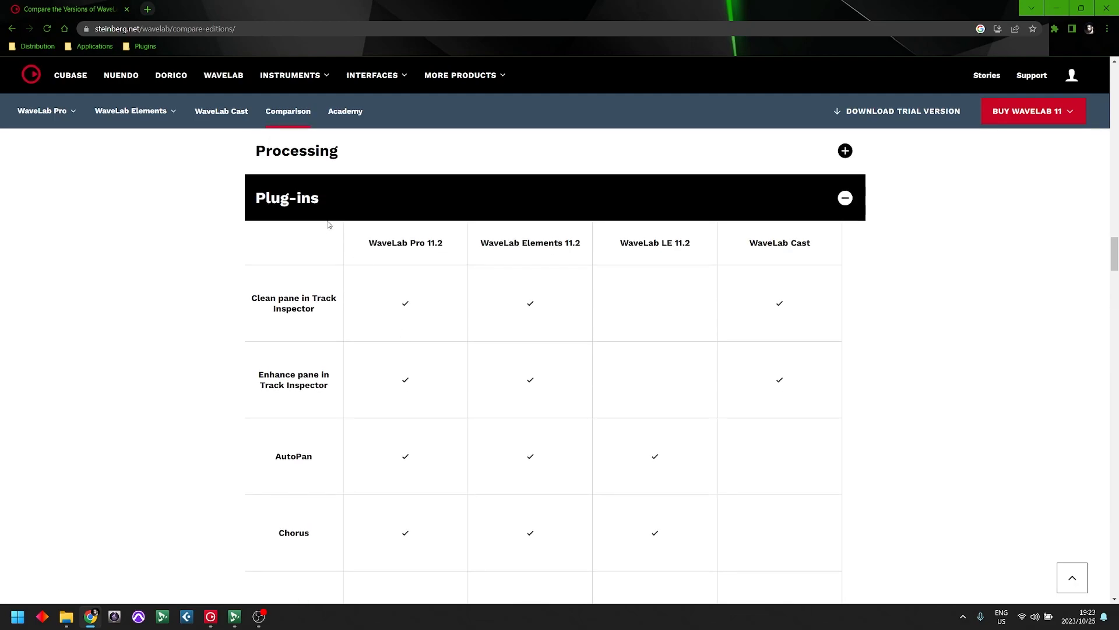
left_click(327, 214)
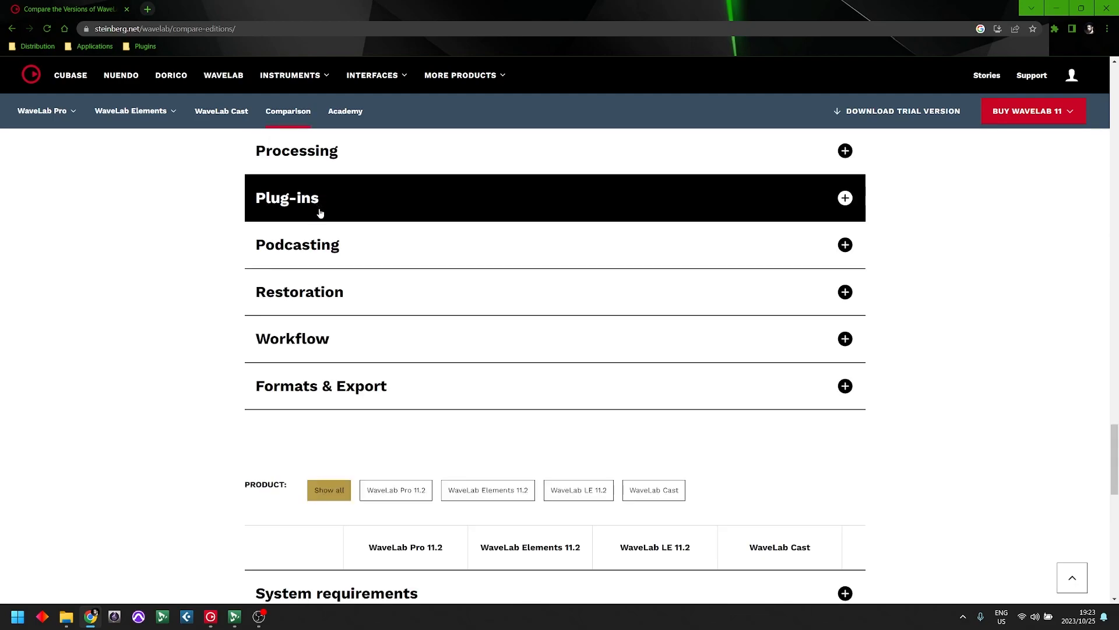
left_click(376, 359)
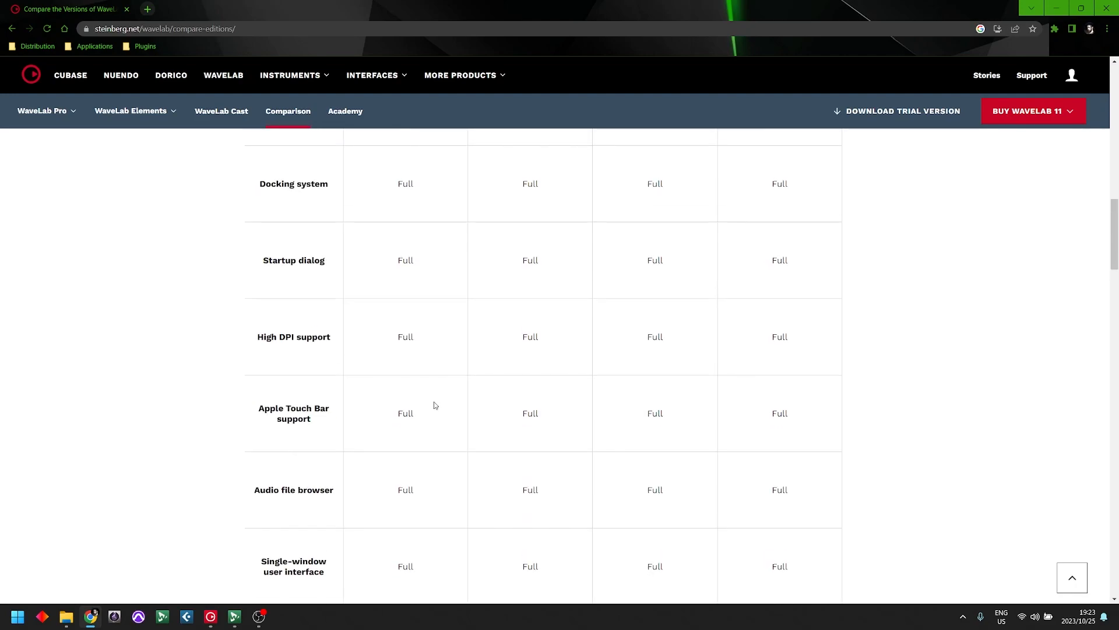
scroll(426, 376, "up", 10)
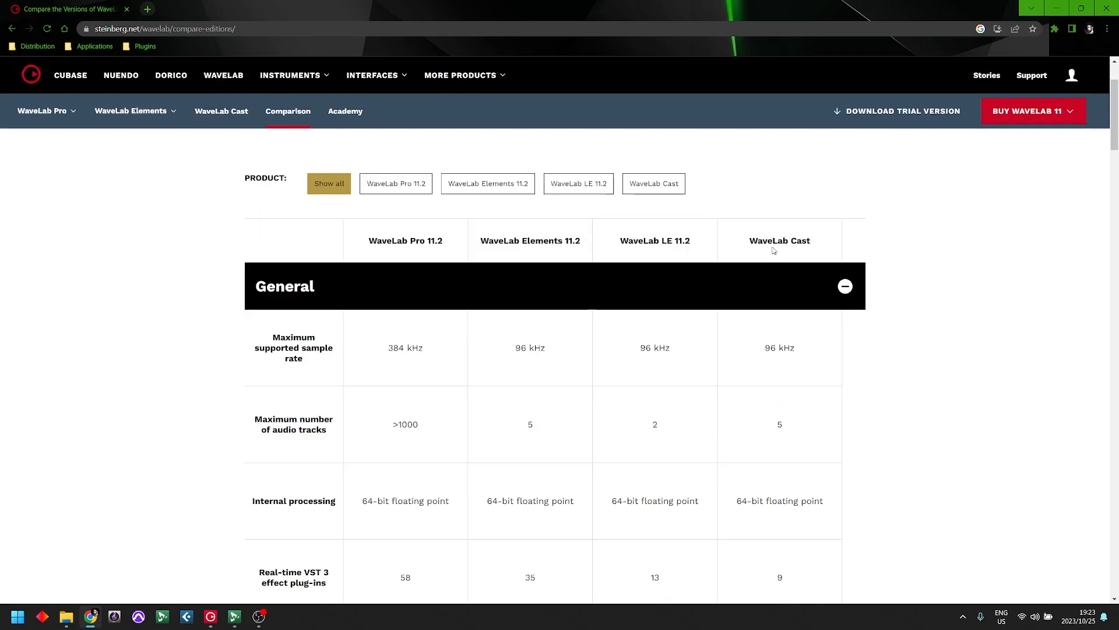
- Look up the WaveLab Elements 11.2 full-version price and the upgrade price from Elements 11.2 to WaveLab Pro 11.2
left_click(1071, 113)
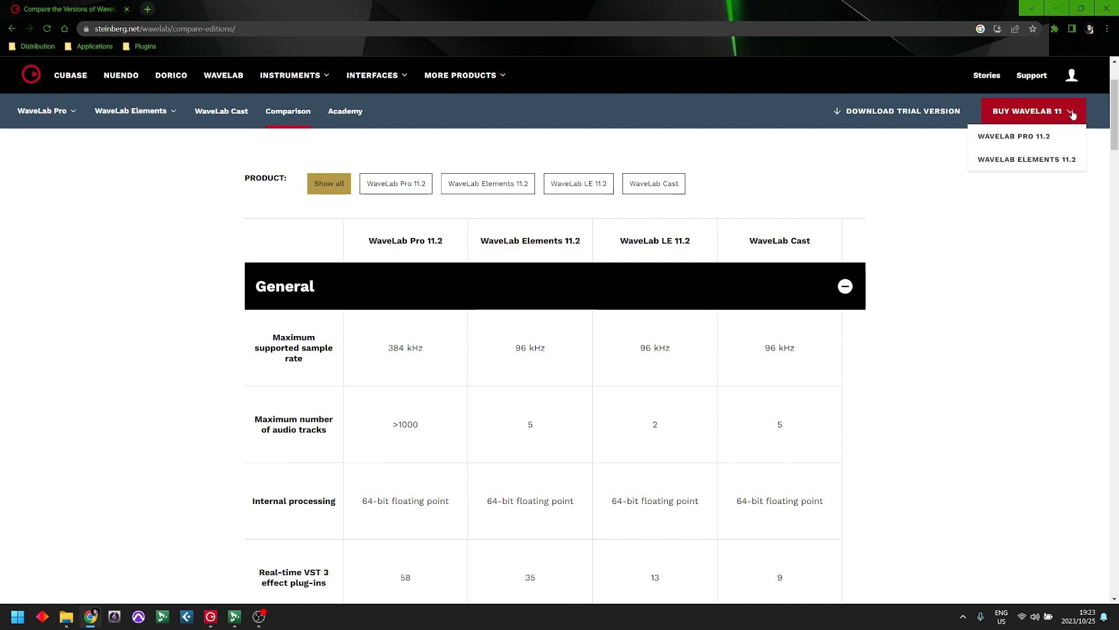
left_click(1051, 162)
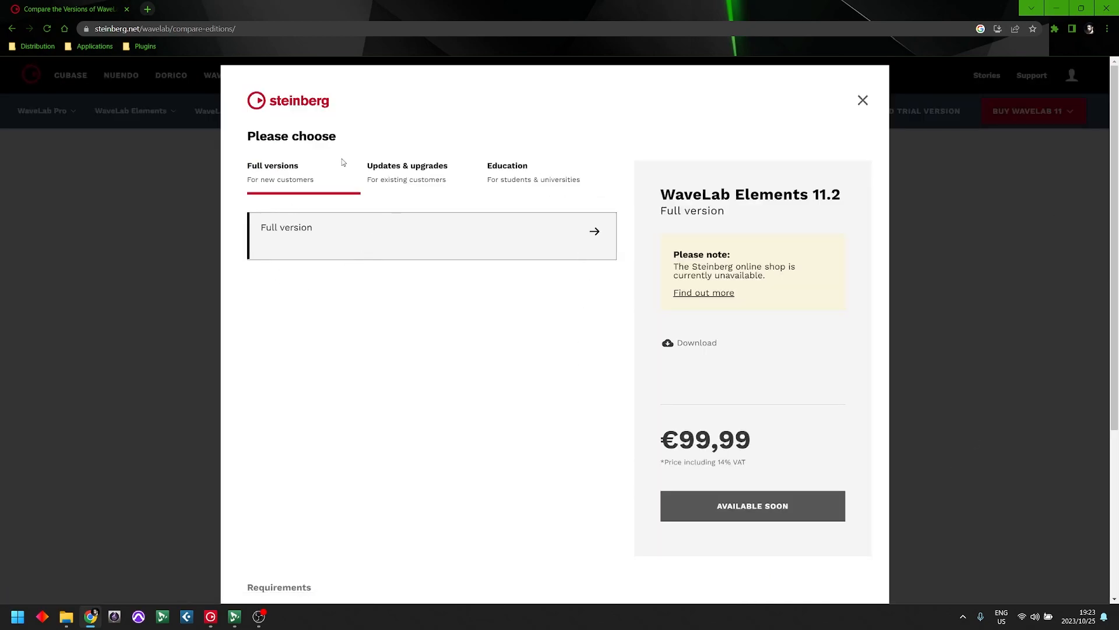
left_click_drag(663, 434, 736, 440)
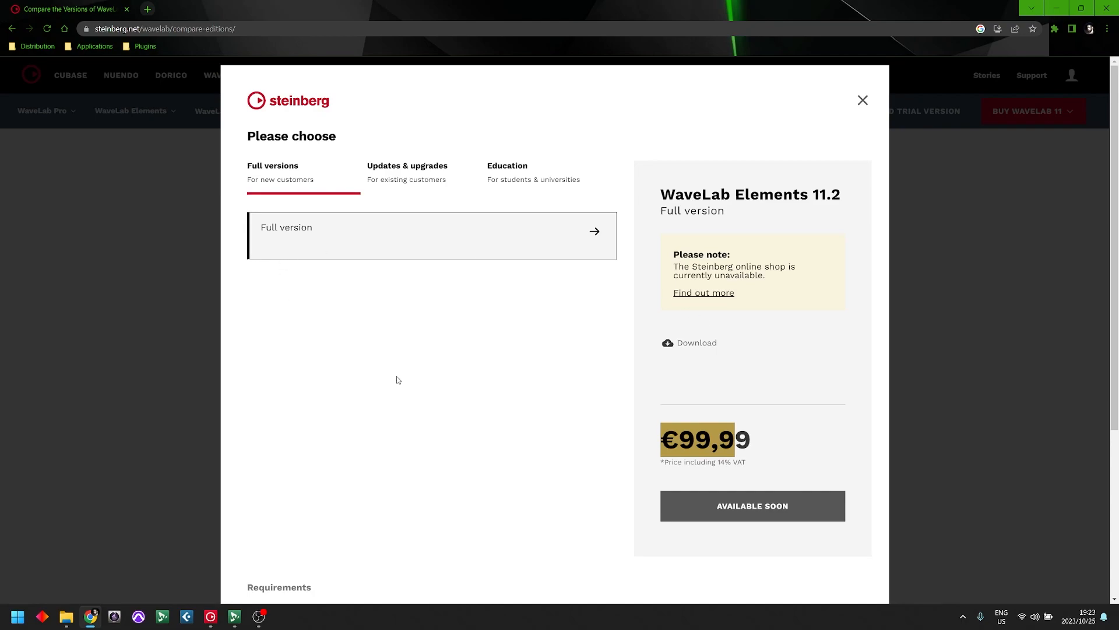
left_click(407, 169)
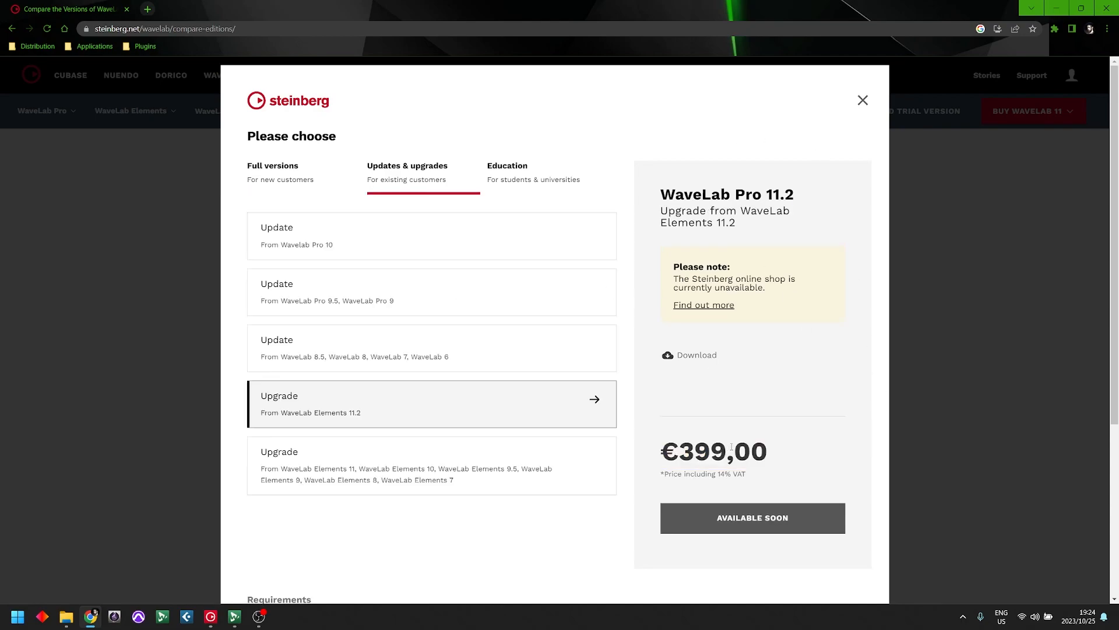
left_click(864, 101)
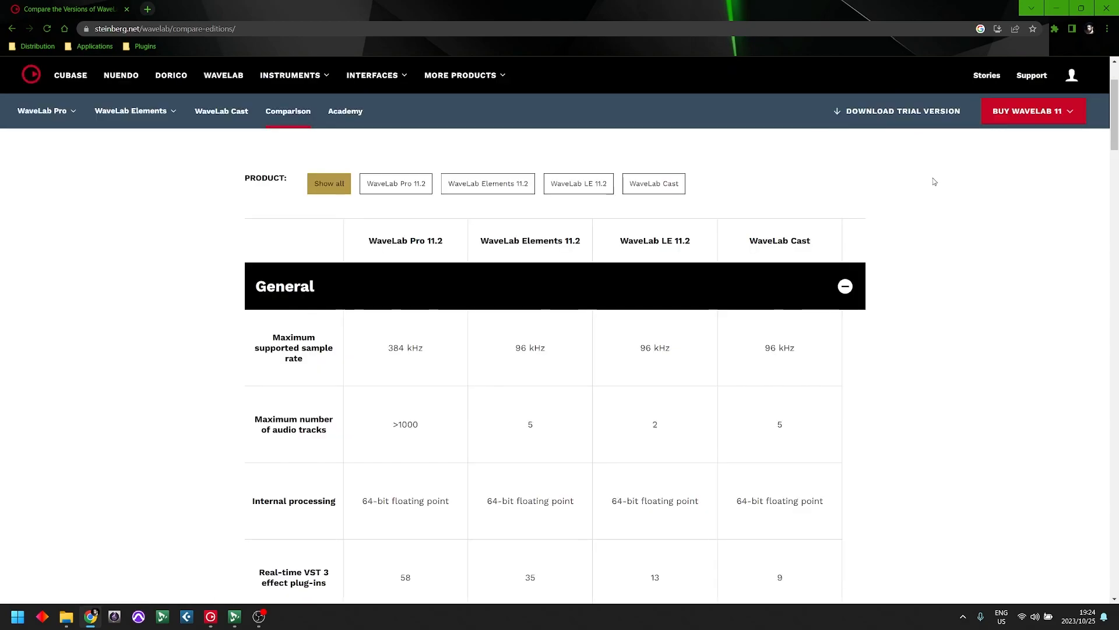
- Look up the education price of the WaveLab Elements 11.2 full version for students and universities
left_click(1032, 115)
left_click(1017, 158)
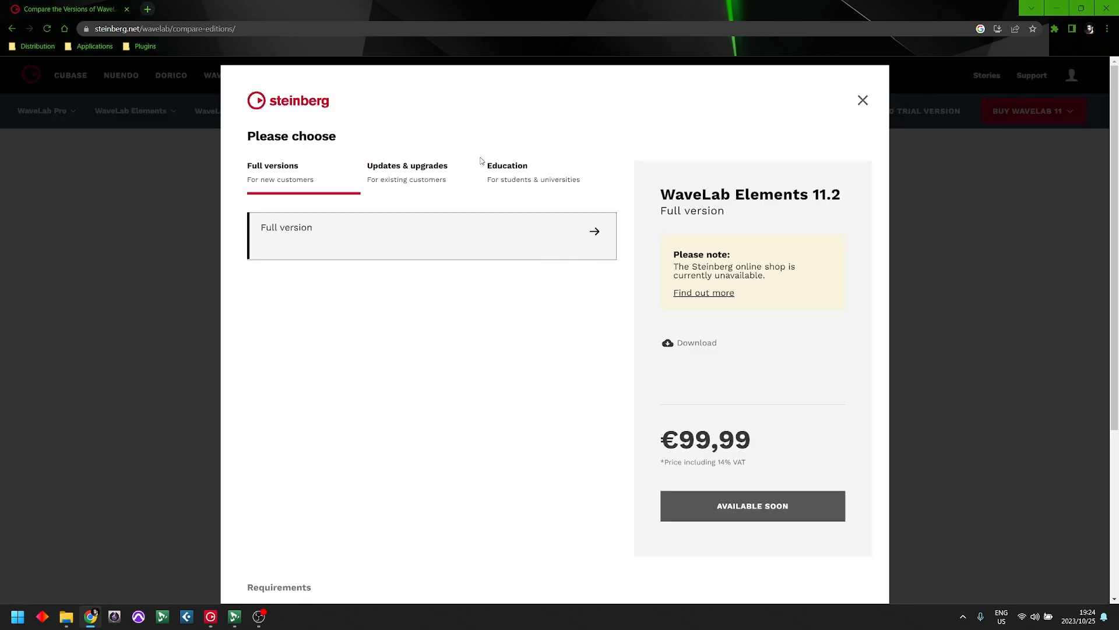
left_click(534, 183)
left_click_drag(694, 422, 767, 442)
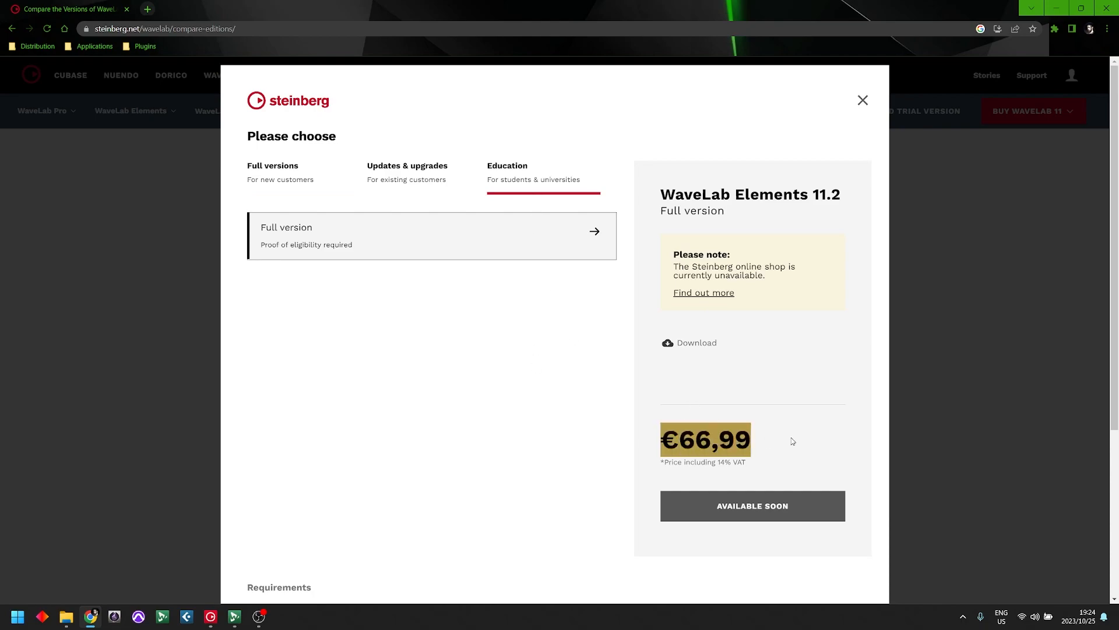
left_click(692, 473)
left_click_drag(665, 438, 754, 440)
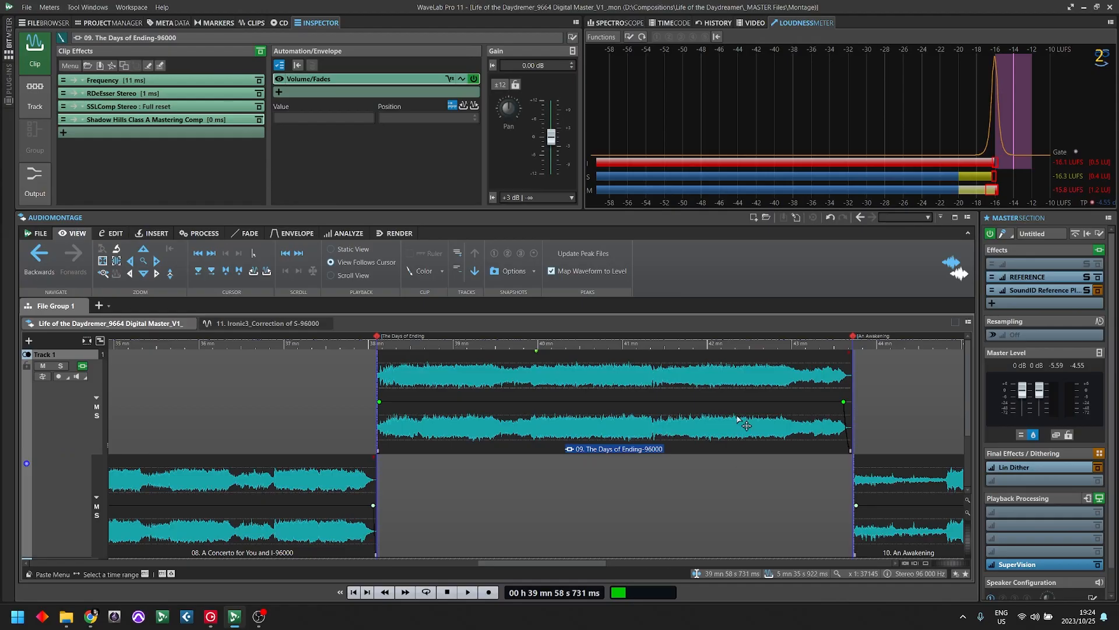
- Select the clip 09. The Days of Ending-96000 in the WaveLab Pro audio montage
left_click(515, 379)
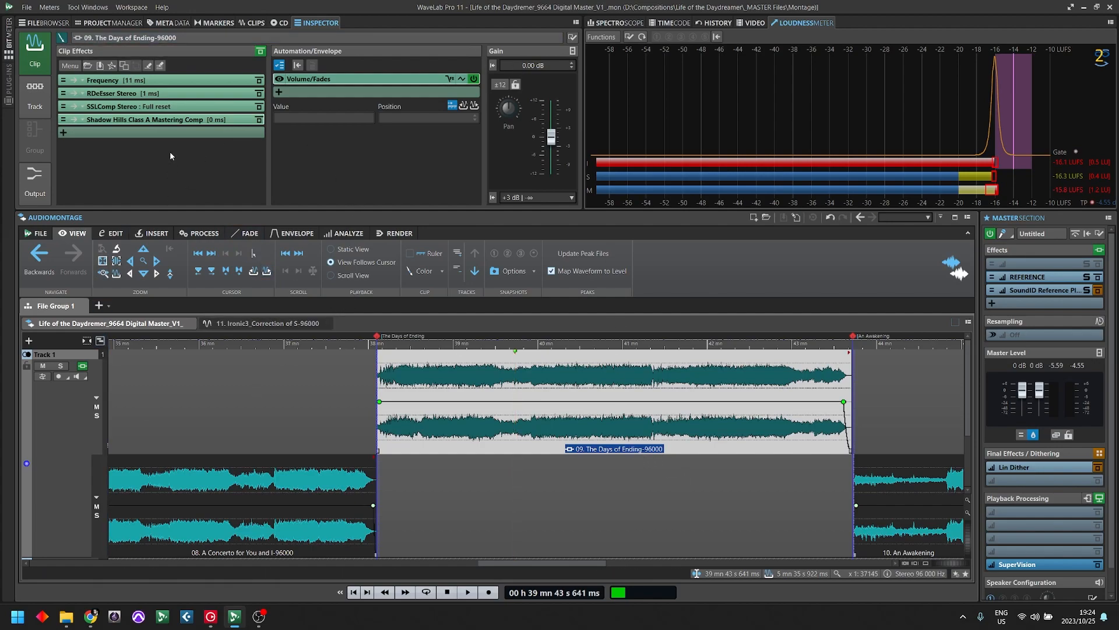
left_click(170, 134)
left_click(145, 154)
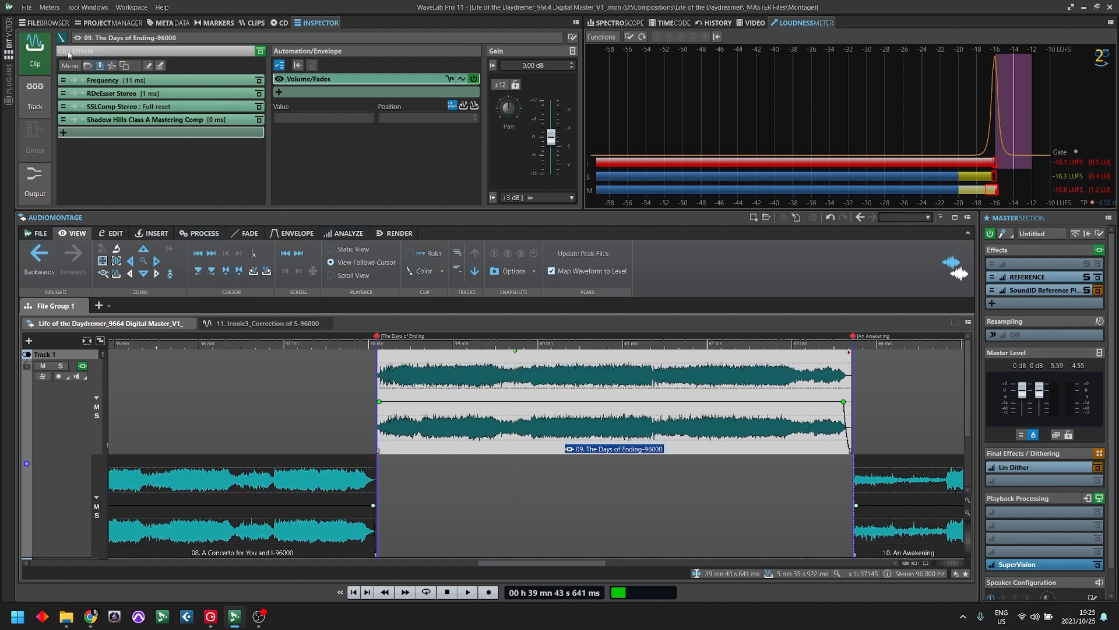
left_click(162, 139)
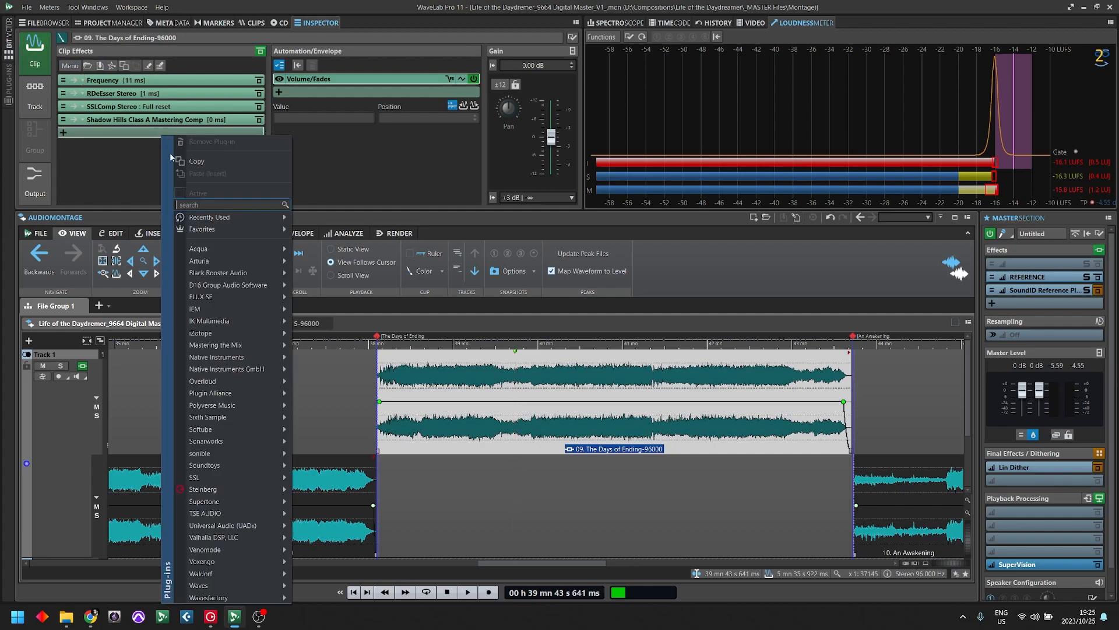
mouse_move(211, 493)
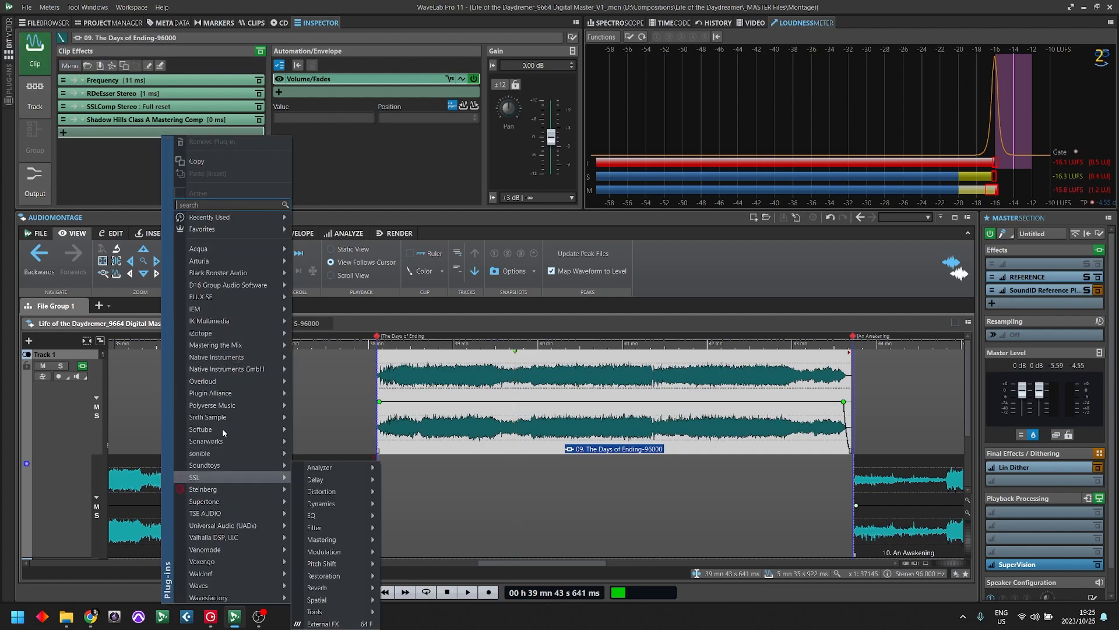
left_click(145, 130)
- Insert Steinberg's MasterRig mastering plug-in as a clip effect and show its list of available modules beside the effects list
left_click(131, 136)
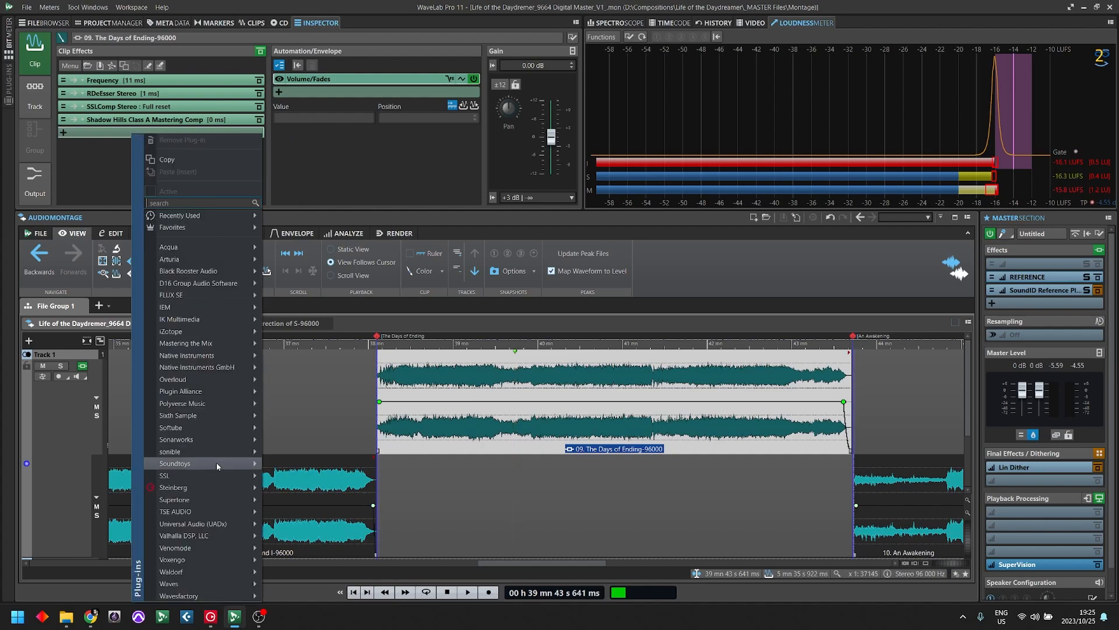
mouse_move(210, 491)
mouse_move(330, 533)
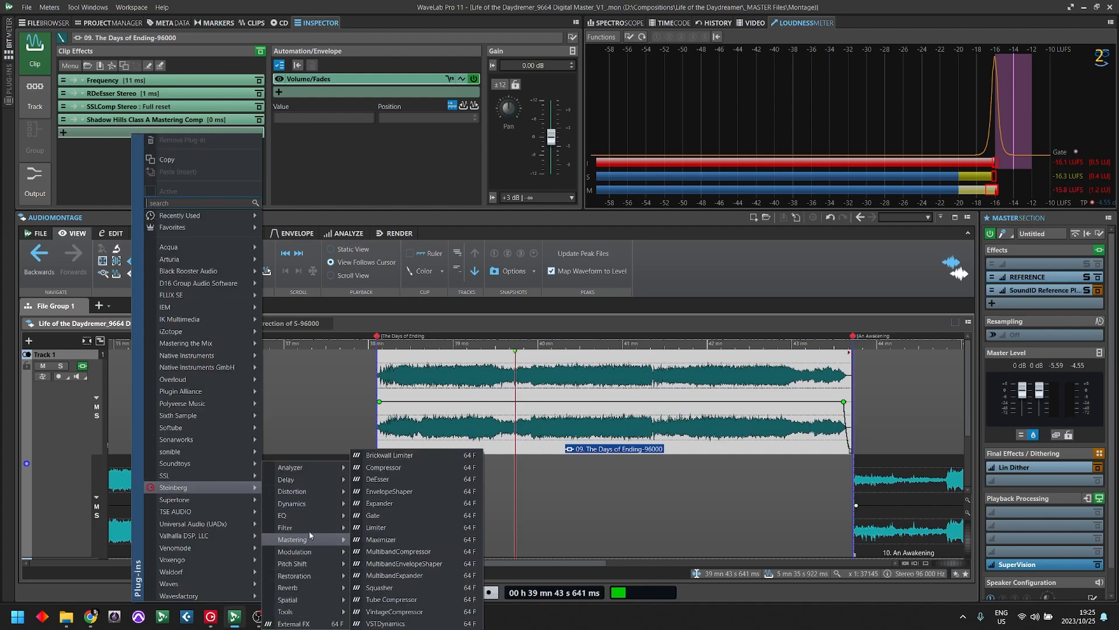
mouse_move(332, 578)
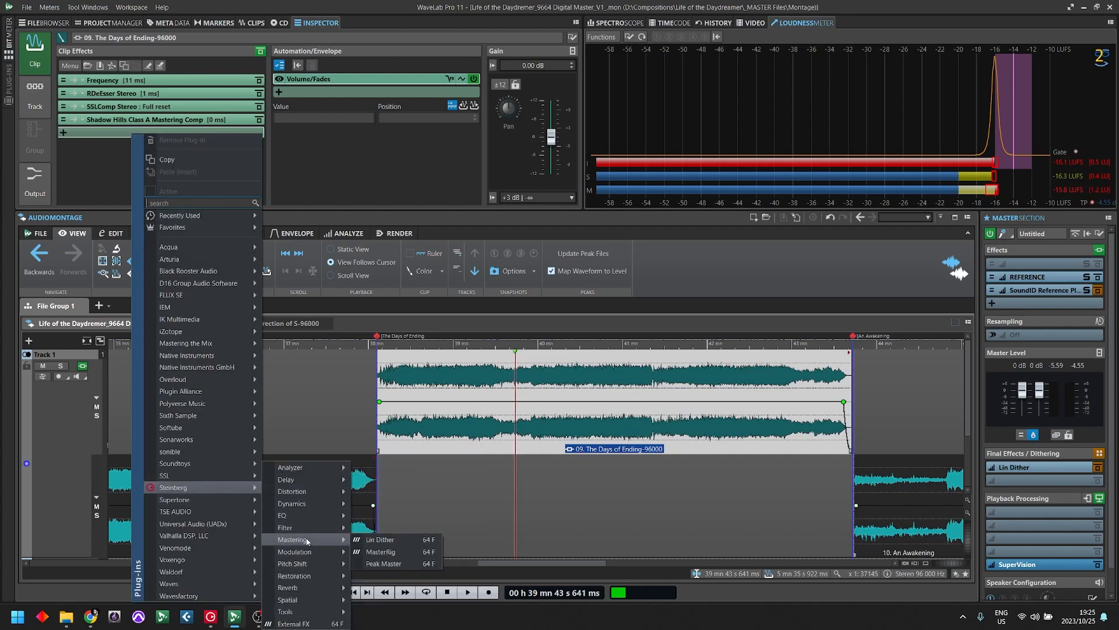
left_click(381, 552)
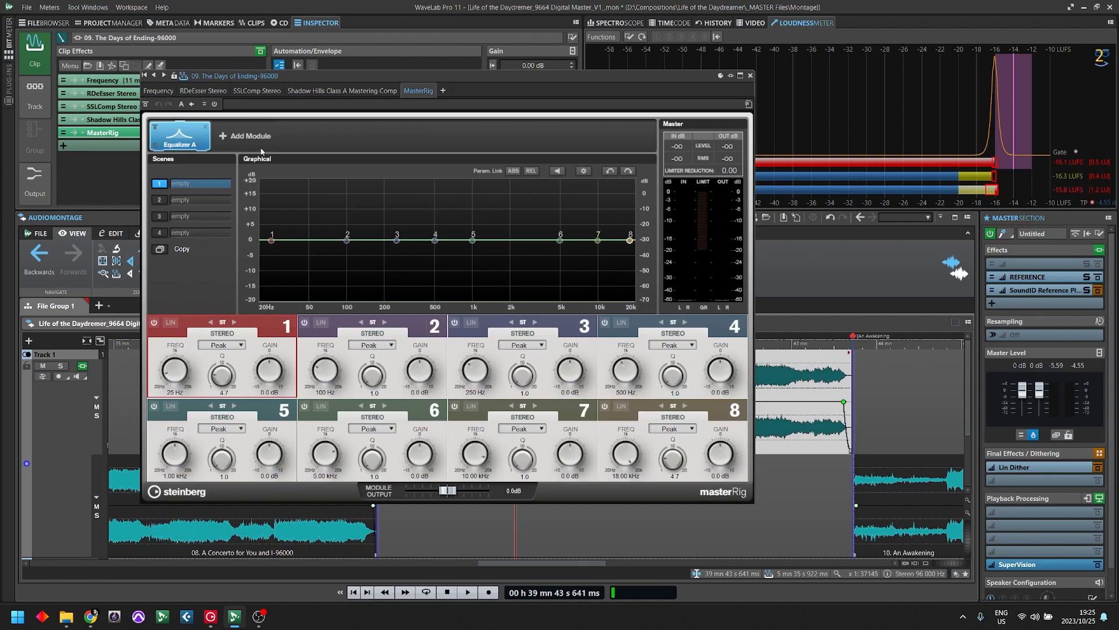
left_click(256, 136)
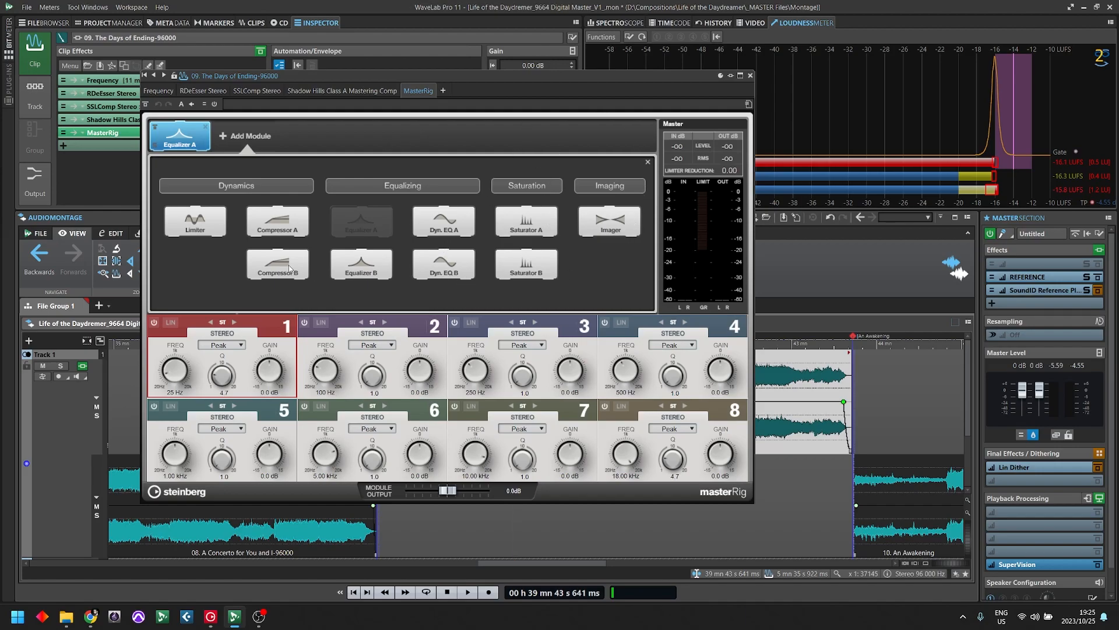
left_click_drag(519, 75, 752, 52)
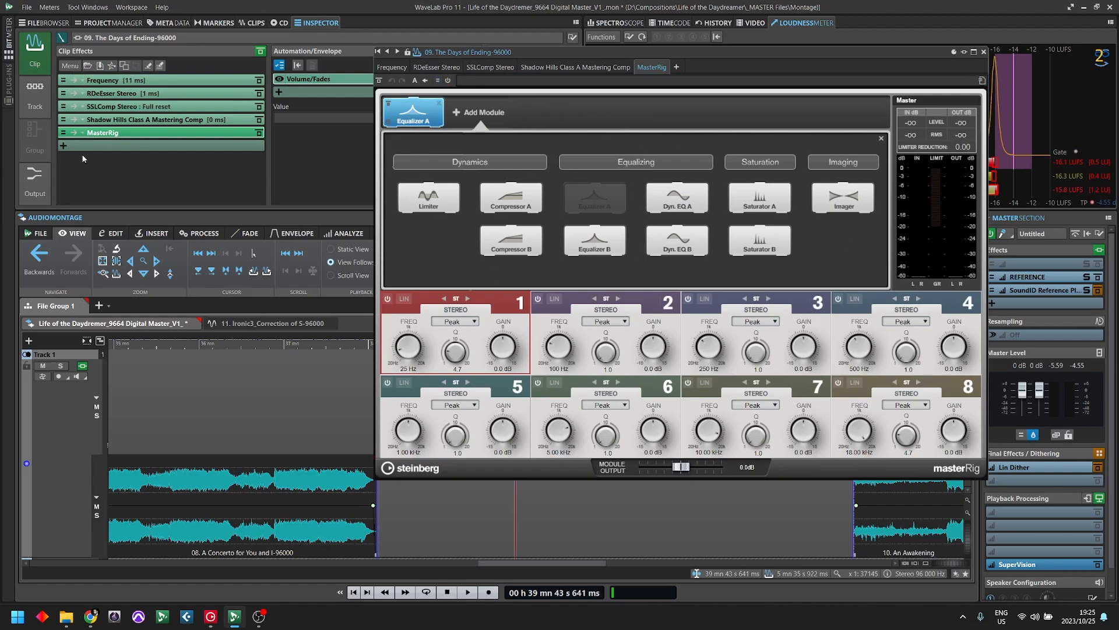
- Add Steinberg's DeEsser dynamics plug-in after MasterRig in the clip effects and reposition its window
left_click(137, 148)
mouse_move(225, 505)
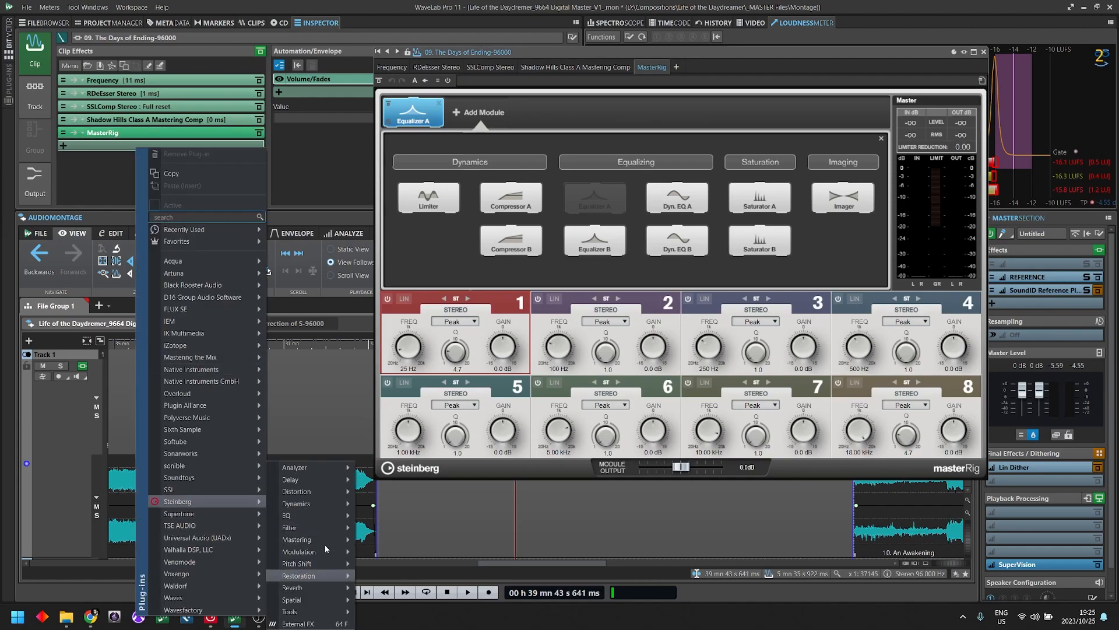
mouse_move(324, 505)
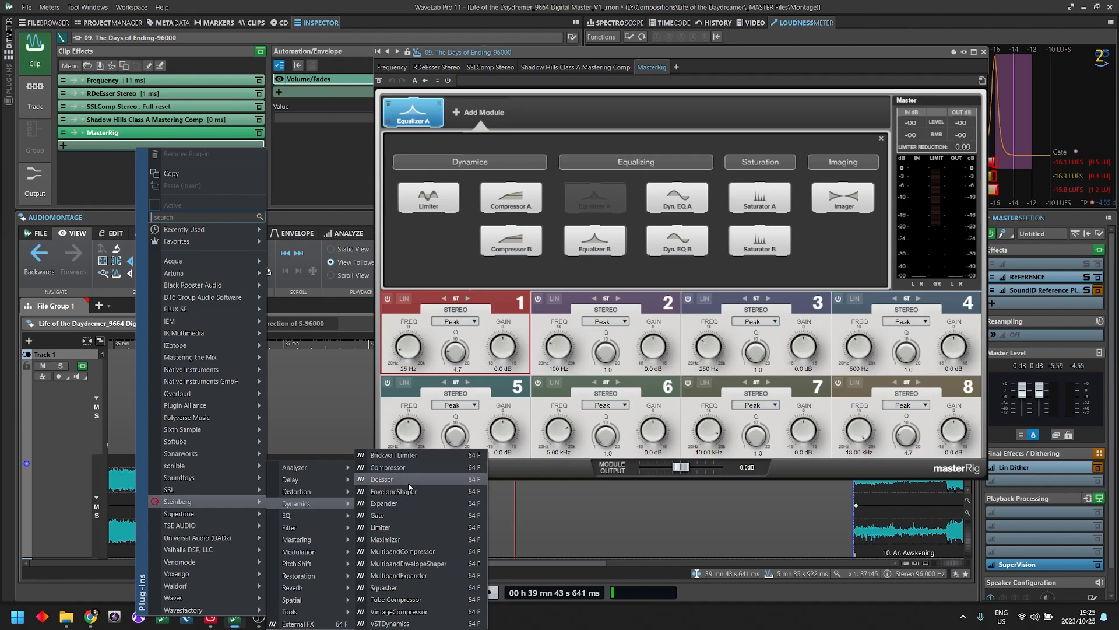
left_click(382, 479)
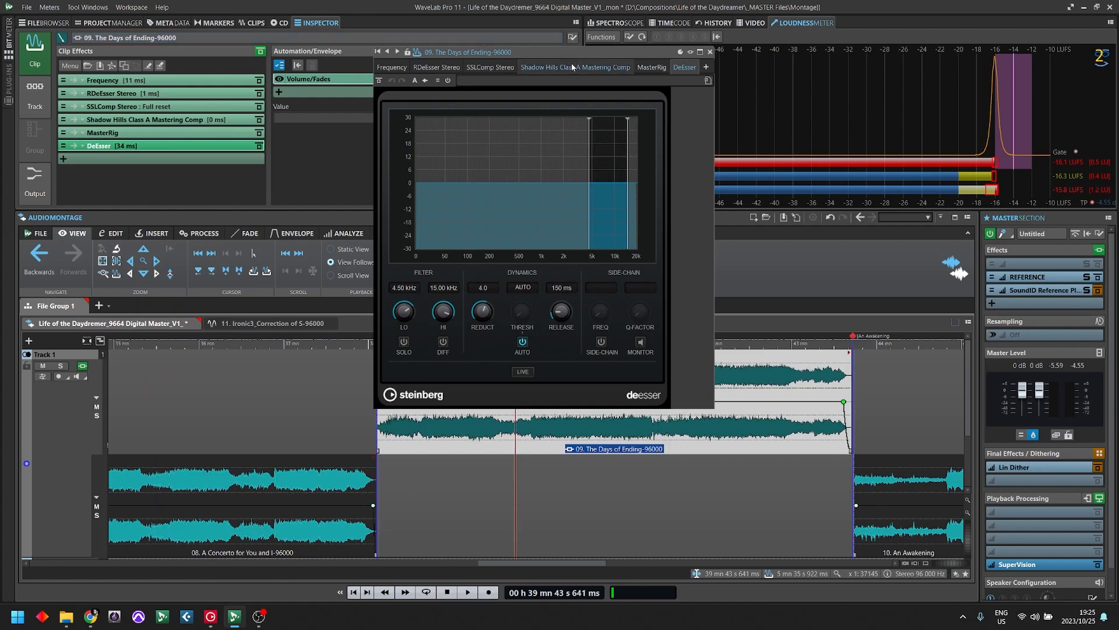
left_click_drag(549, 54, 387, 185)
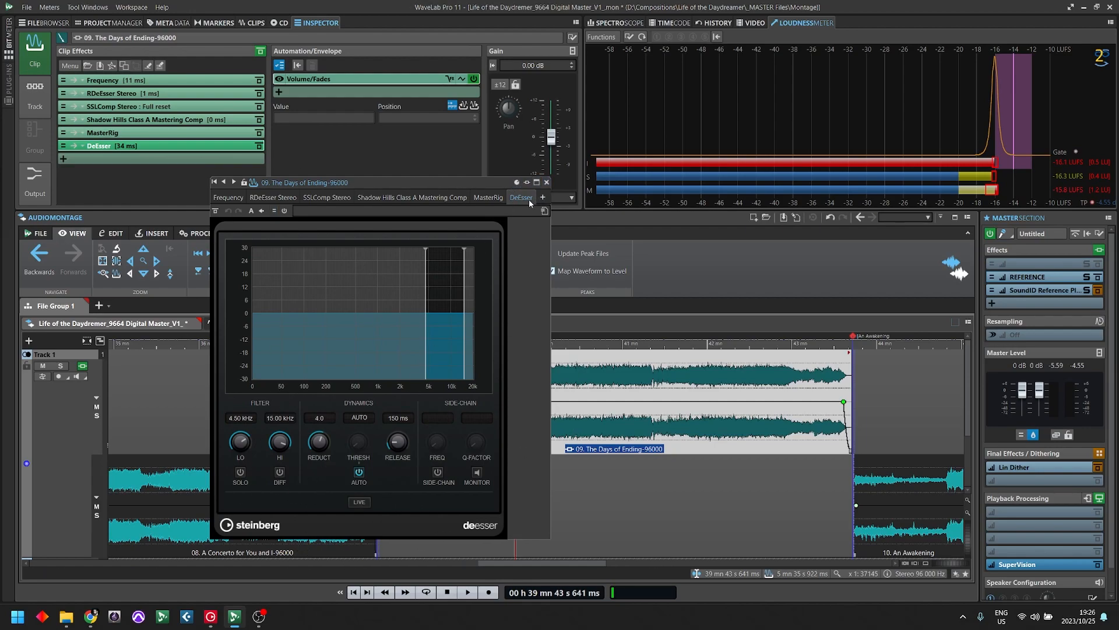
- Close the plug-in window and remove the DeEsser from the clip effects
left_click(547, 182)
right_click(234, 146)
left_click(109, 185)
- Reopen MasterRig, add a Compressor A module, and set the threshold of all four compressor bands to 0.0
left_click(130, 134)
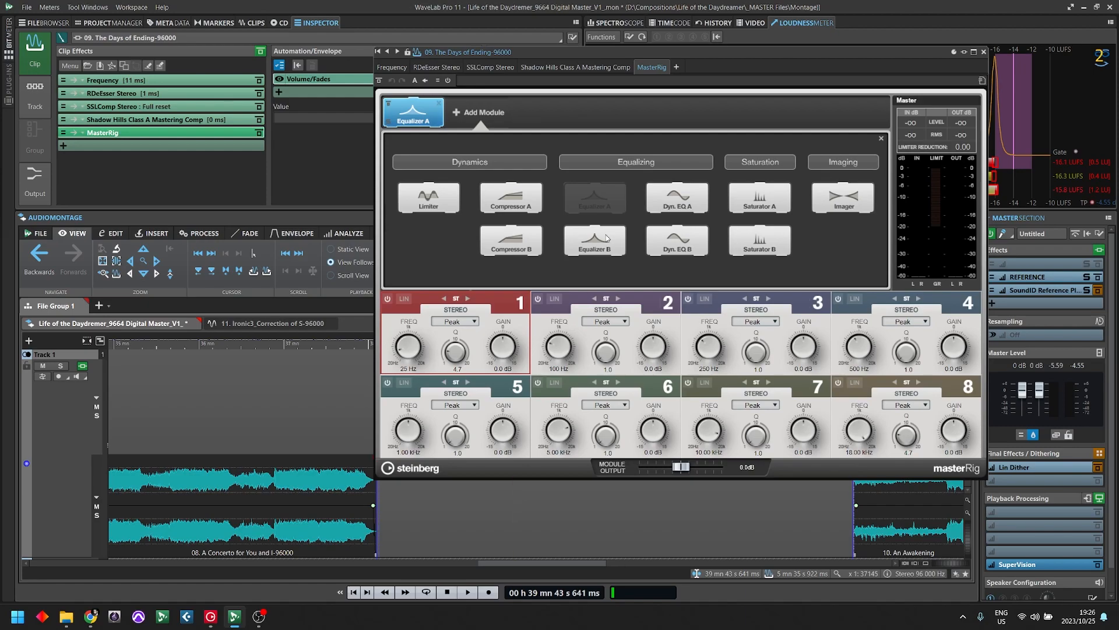
left_click(512, 198)
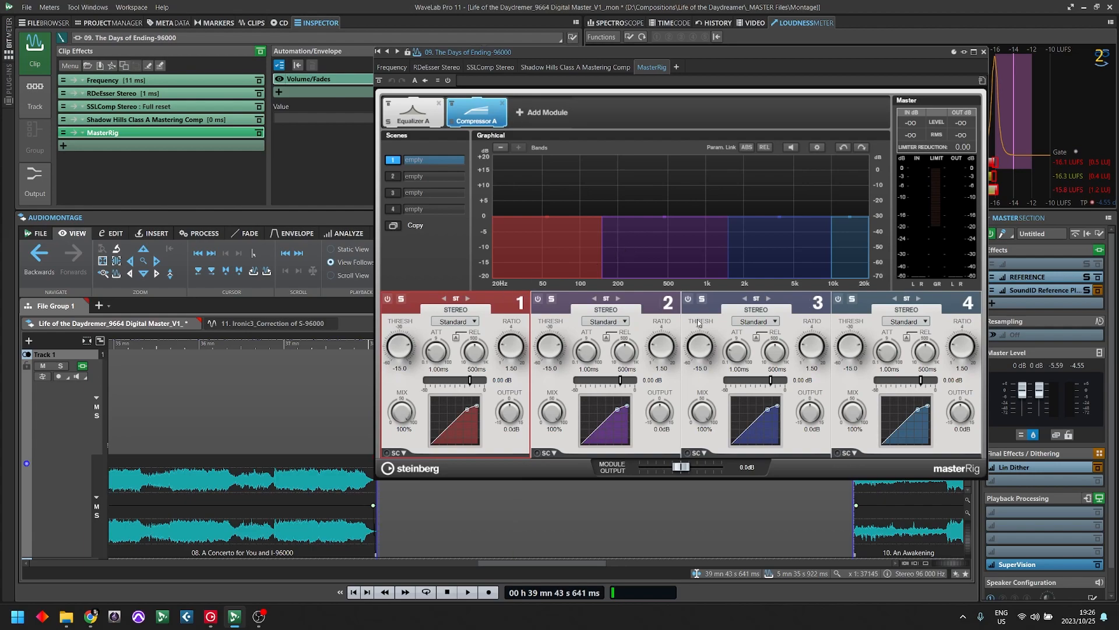
left_click_drag(470, 381, 488, 381)
left_click_drag(621, 380, 638, 381)
left_click_drag(771, 381, 789, 380)
left_click_drag(922, 380, 939, 381)
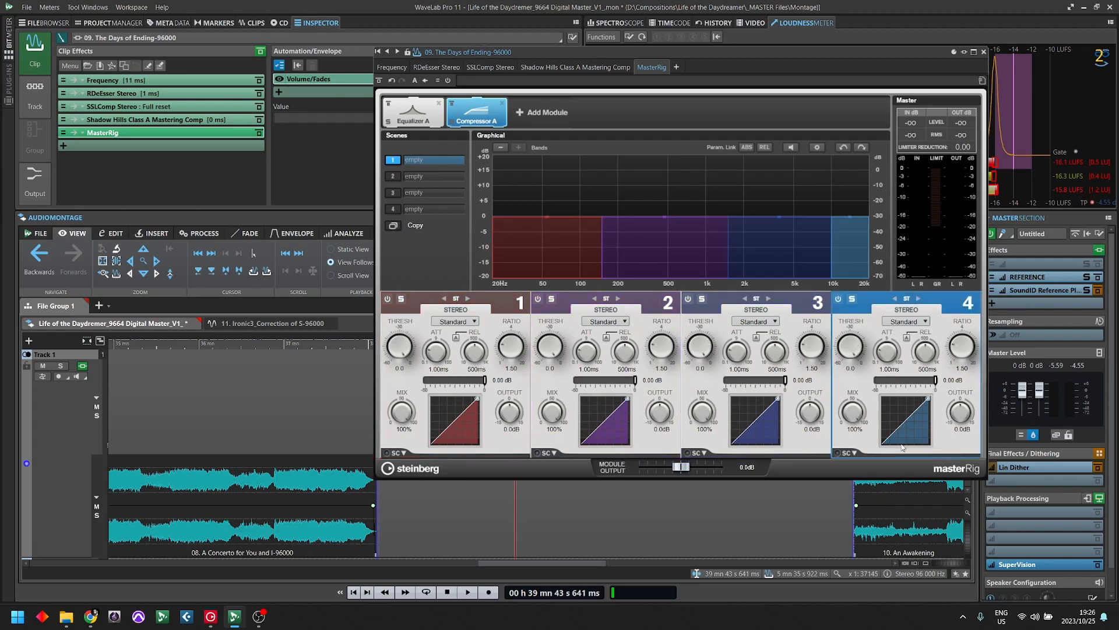
- Add a Saturator A module and an Imager module to the MasterRig chain
left_click(523, 112)
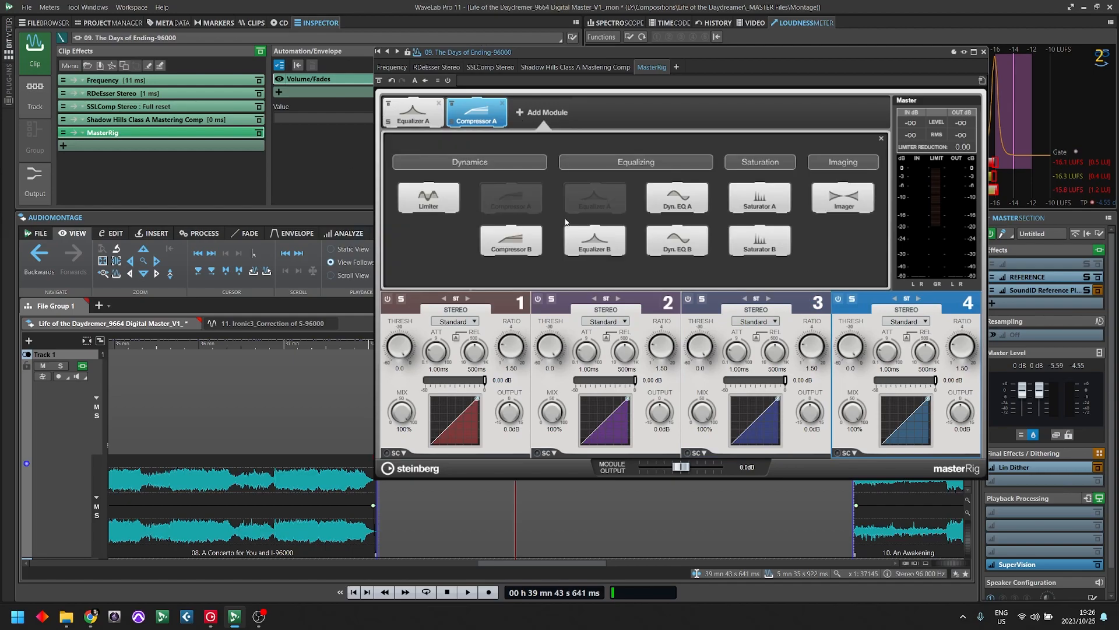
left_click(760, 197)
left_click(606, 113)
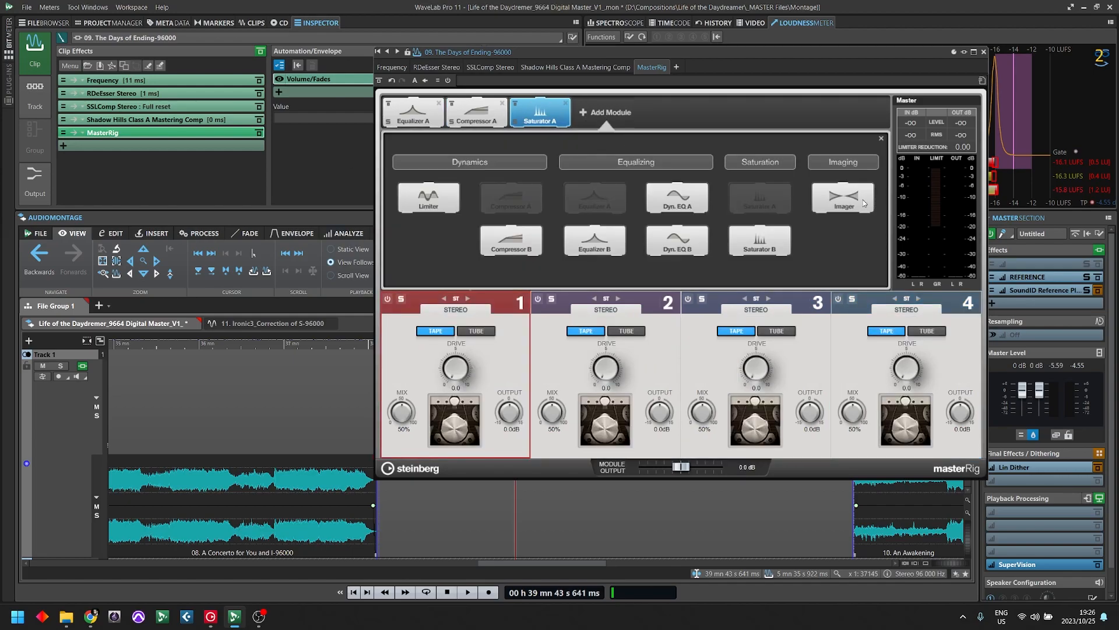
left_click(843, 197)
- Add an Equalizer B module to MasterRig and place it between Saturator A and Imager in the chain
left_click(670, 112)
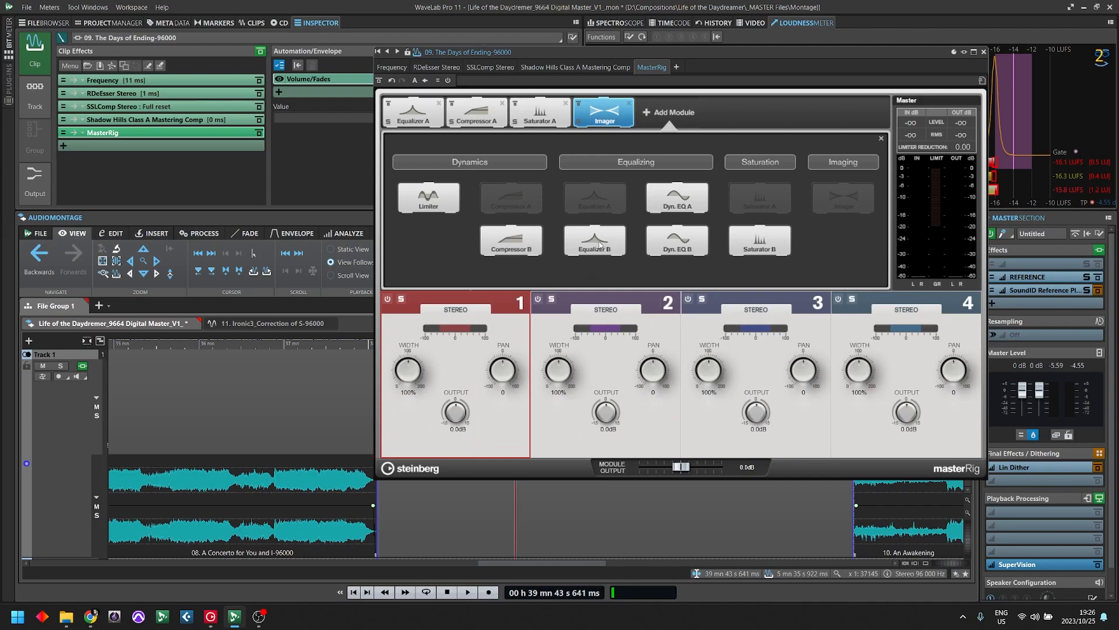
left_click(665, 242)
left_click_drag(665, 126, 604, 116)
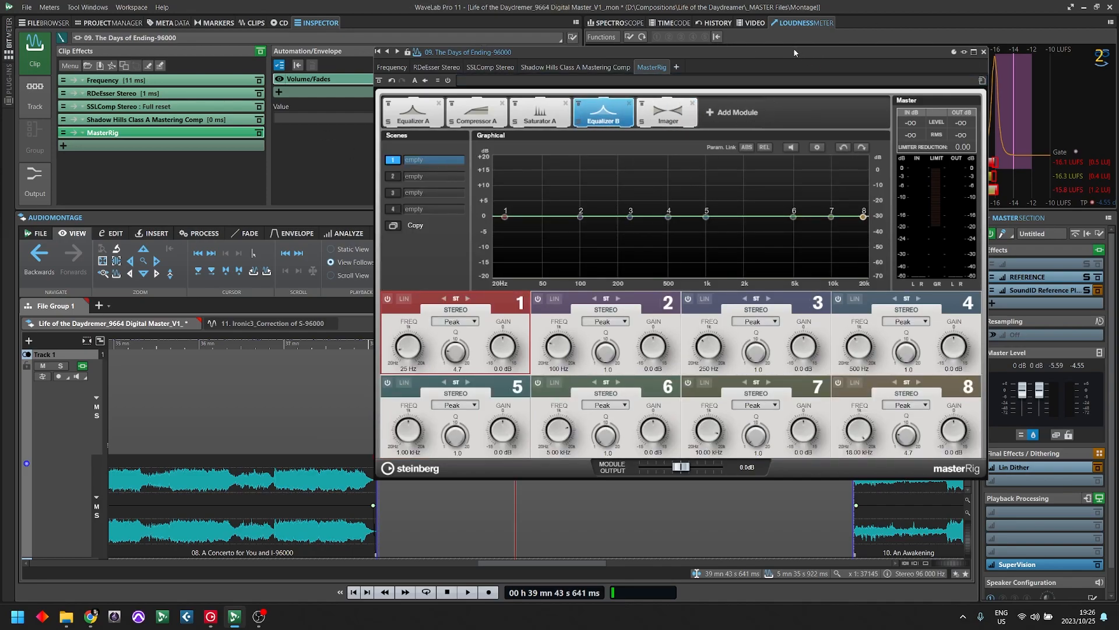
left_click_drag(794, 53, 608, 60)
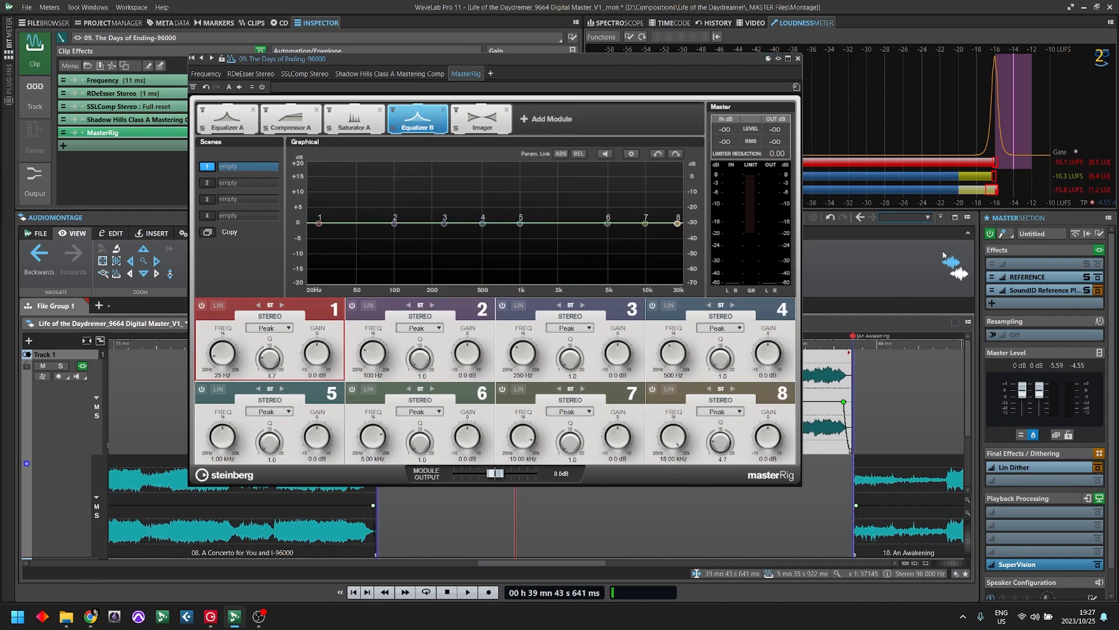
- Open the REFERENCE plug-in from the master section effects and arrange its window alongside MasterRig
left_click(1026, 277)
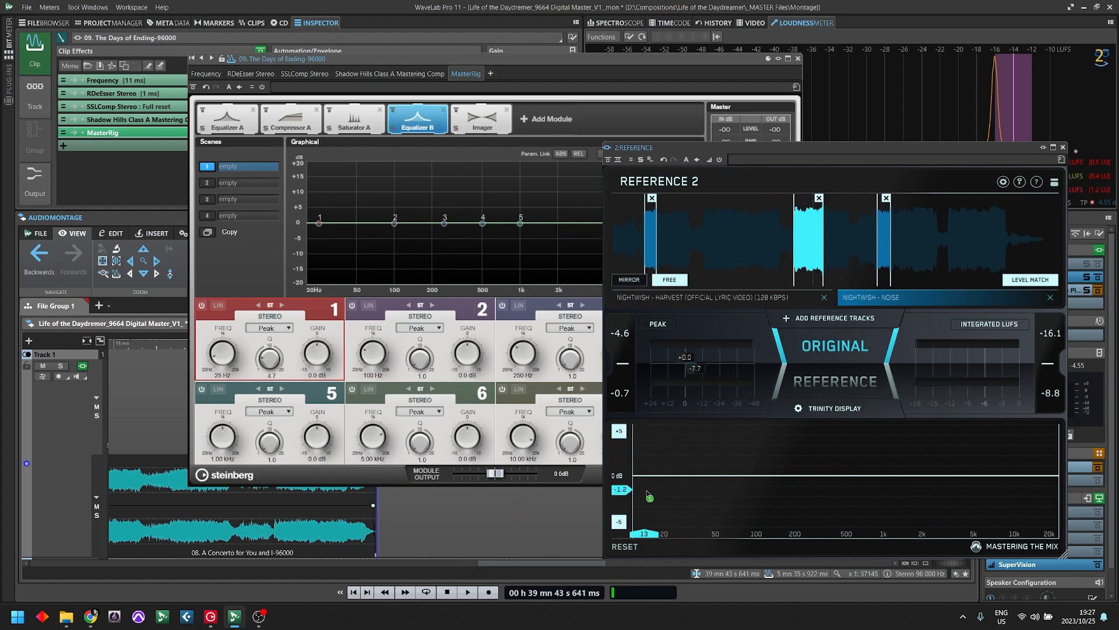
left_click_drag(540, 59, 396, 76)
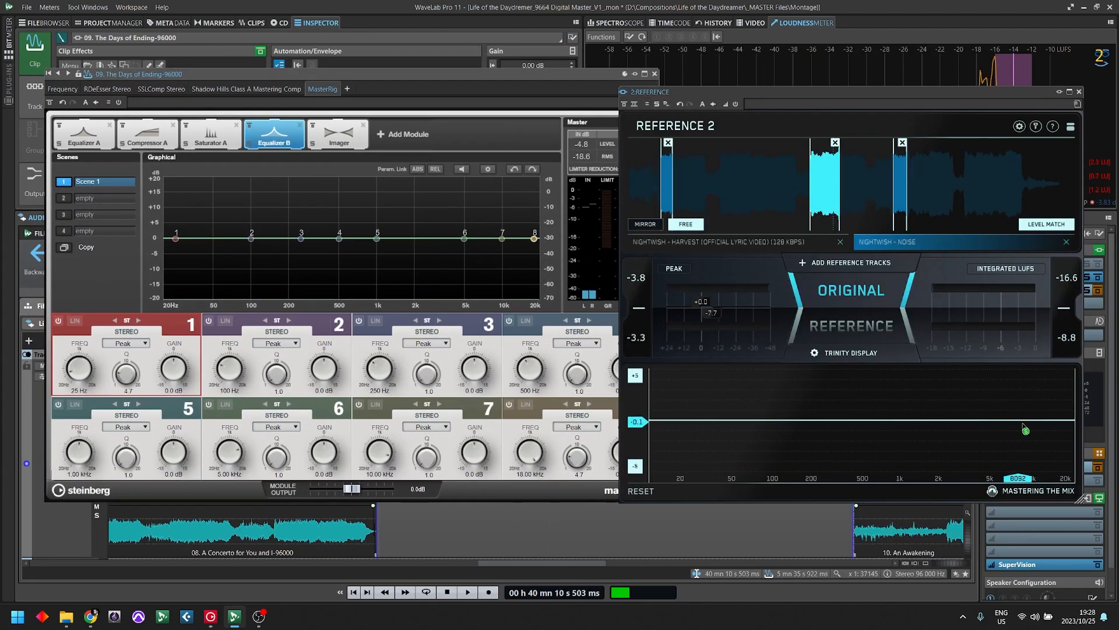
left_click_drag(1024, 427, 782, 479)
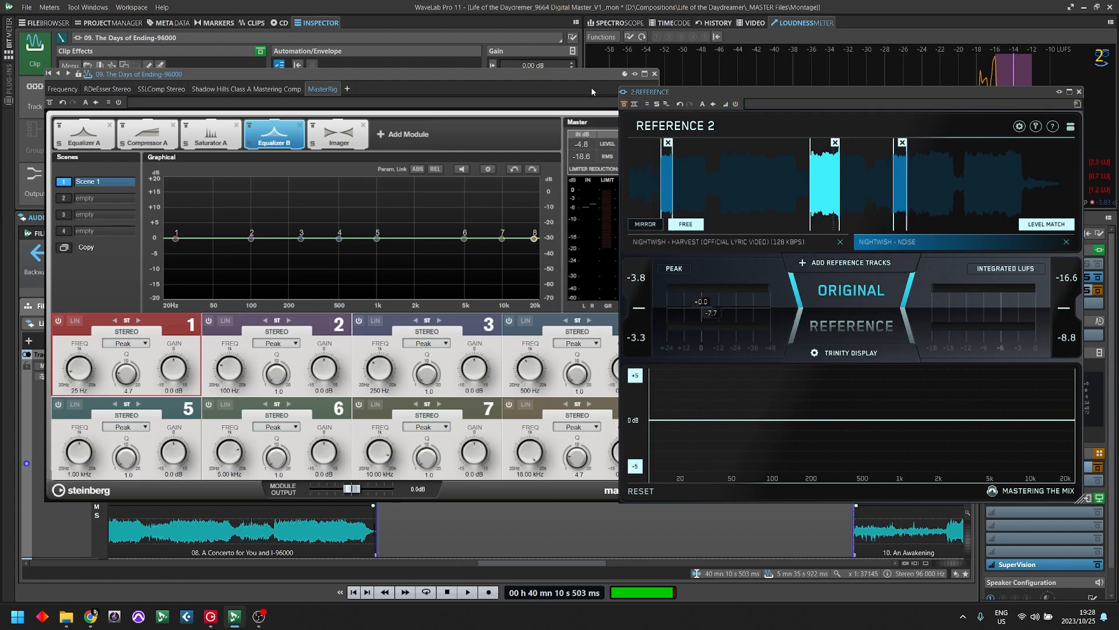
left_click_drag(570, 75, 712, 113)
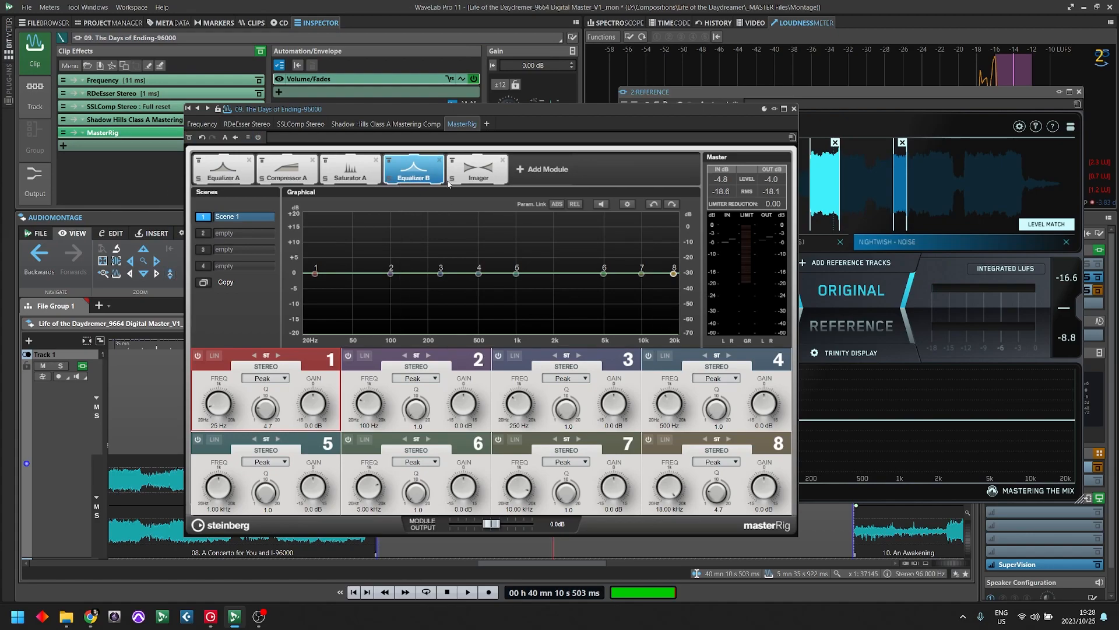
- Move the Imager module ahead of Saturator A in the MasterRig chain, review the addable modules, and close the plug-in window
left_click_drag(482, 175, 351, 175)
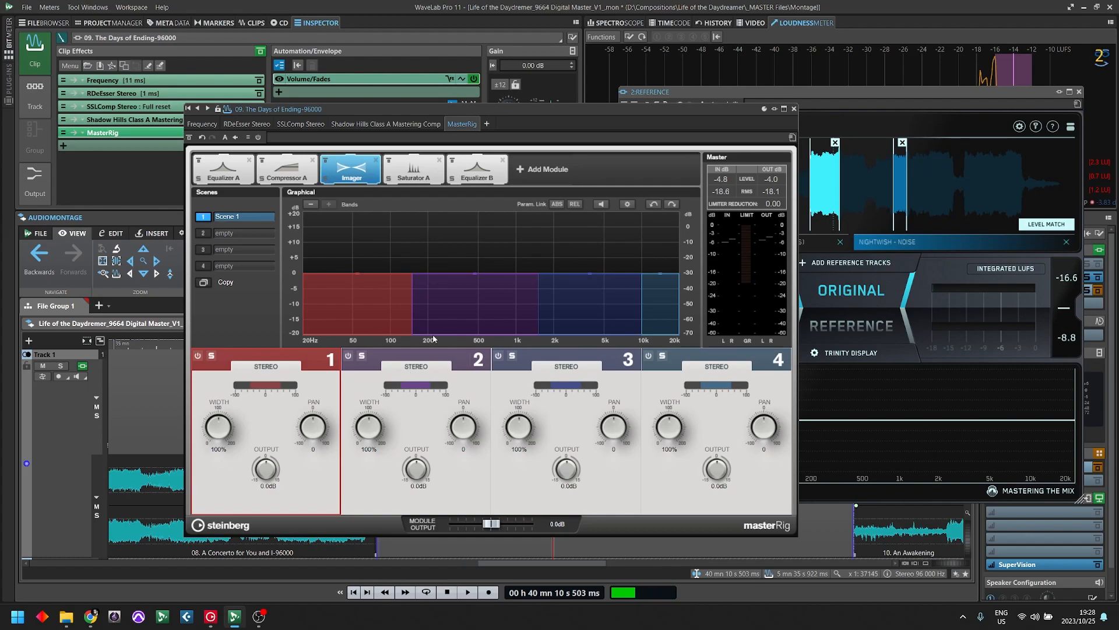
left_click(544, 179)
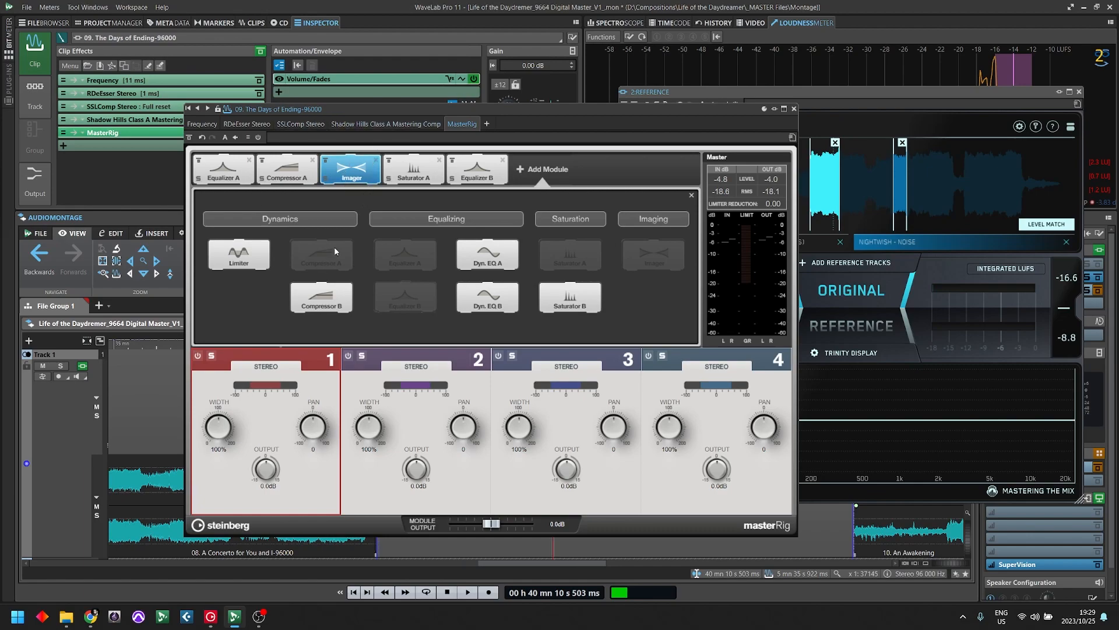
left_click(692, 195)
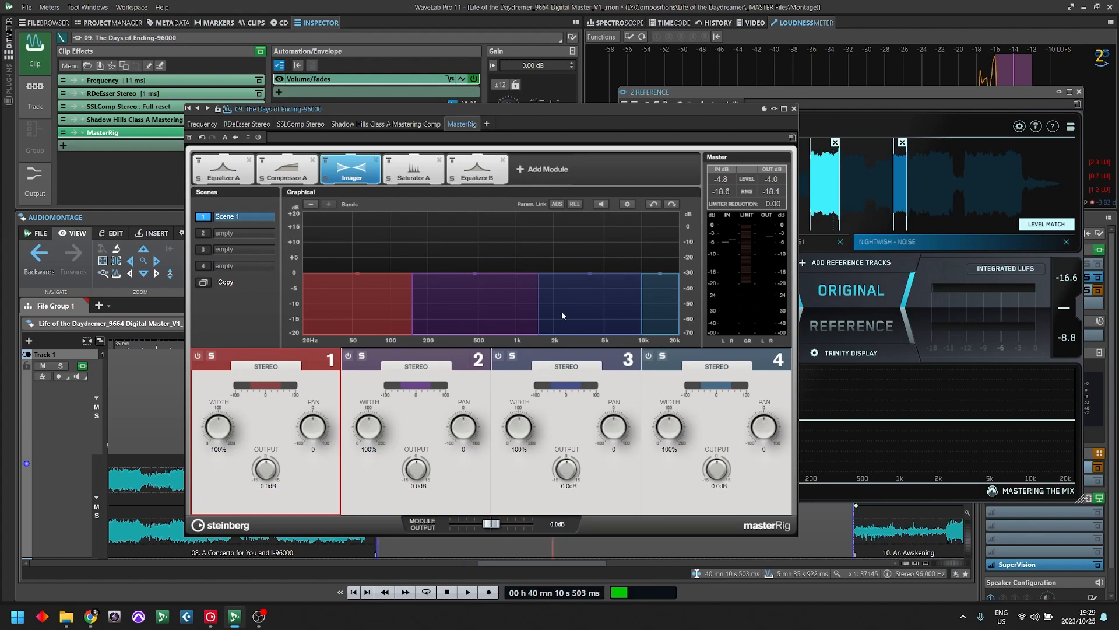
left_click_drag(594, 109, 752, 57)
left_click(952, 56)
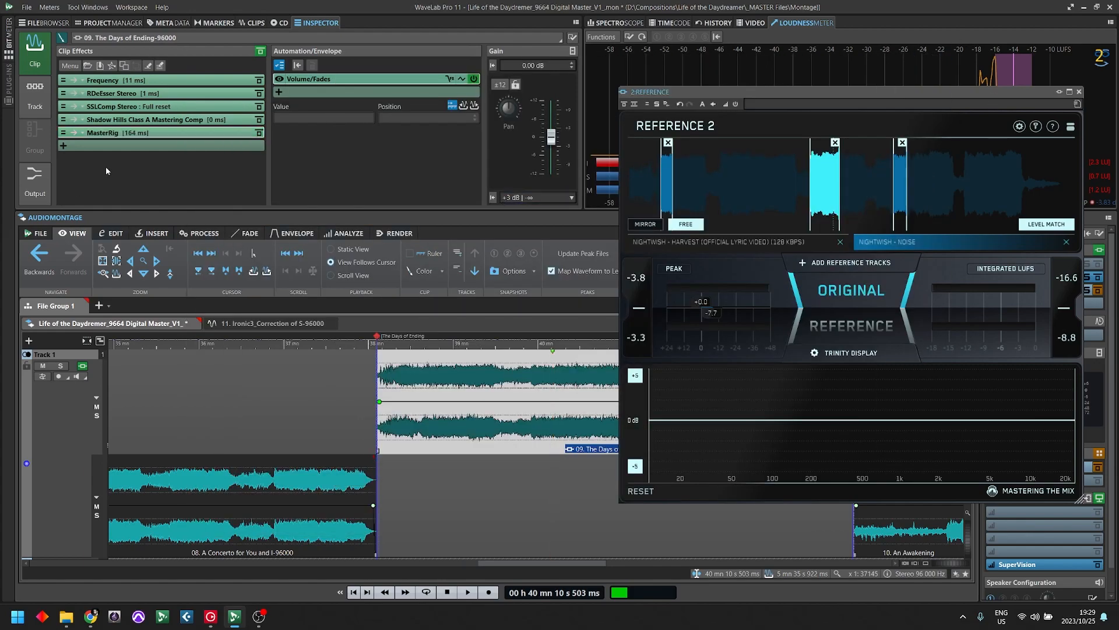
- Insert the Waves S1 Imager Stereo plug-in after MasterRig in the clip effects and set its width to 1.01
left_click(119, 146)
mouse_move(165, 515)
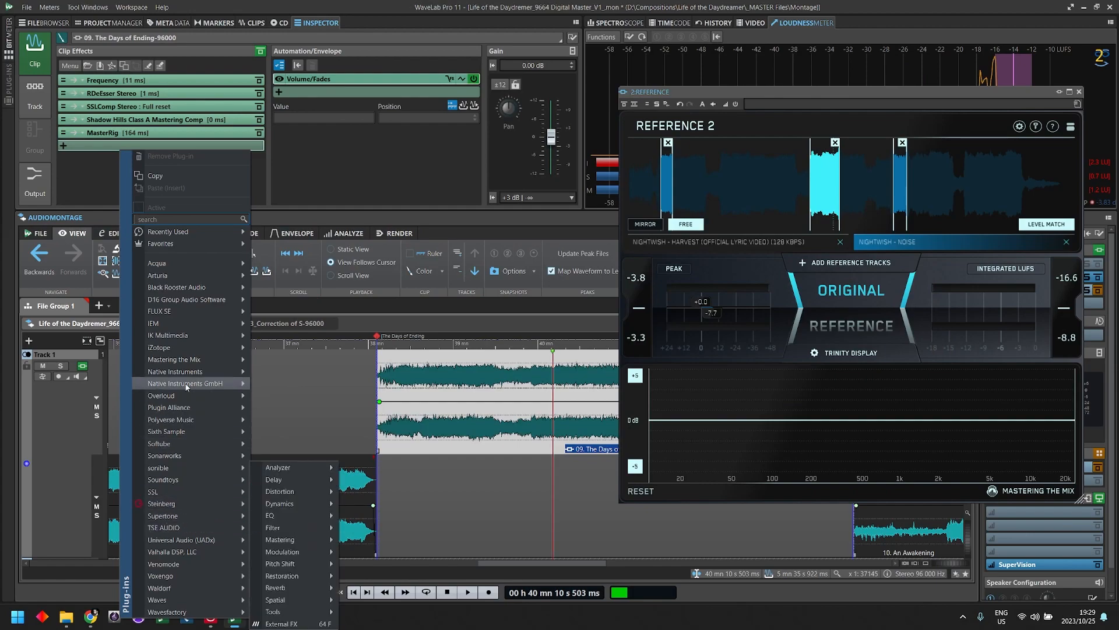
mouse_move(197, 598)
mouse_move(335, 600)
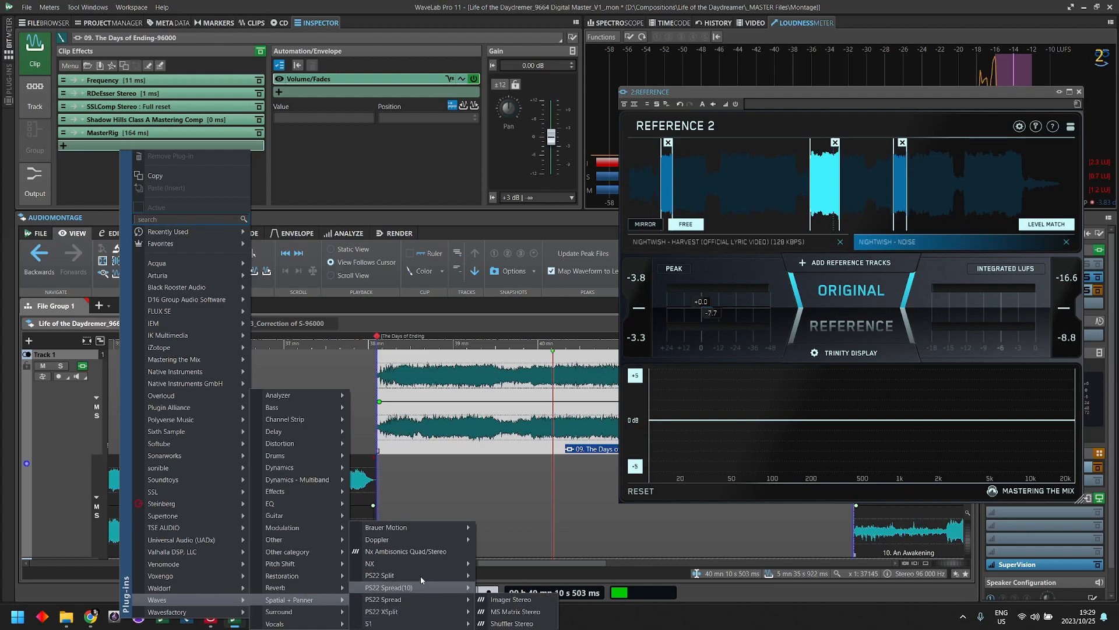
mouse_move(408, 623)
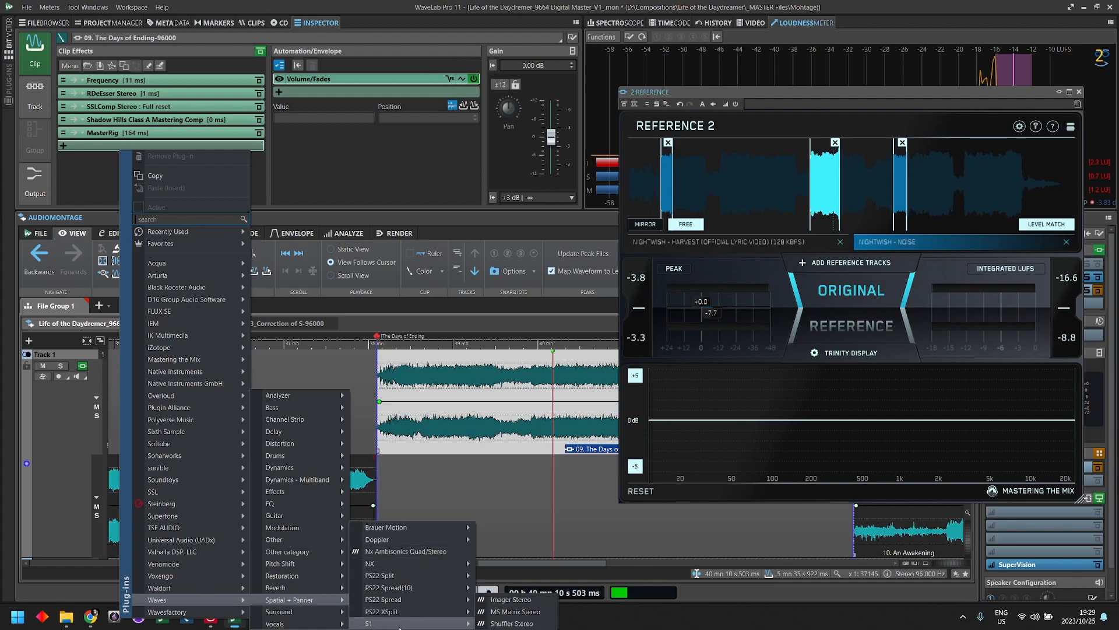
left_click(511, 603)
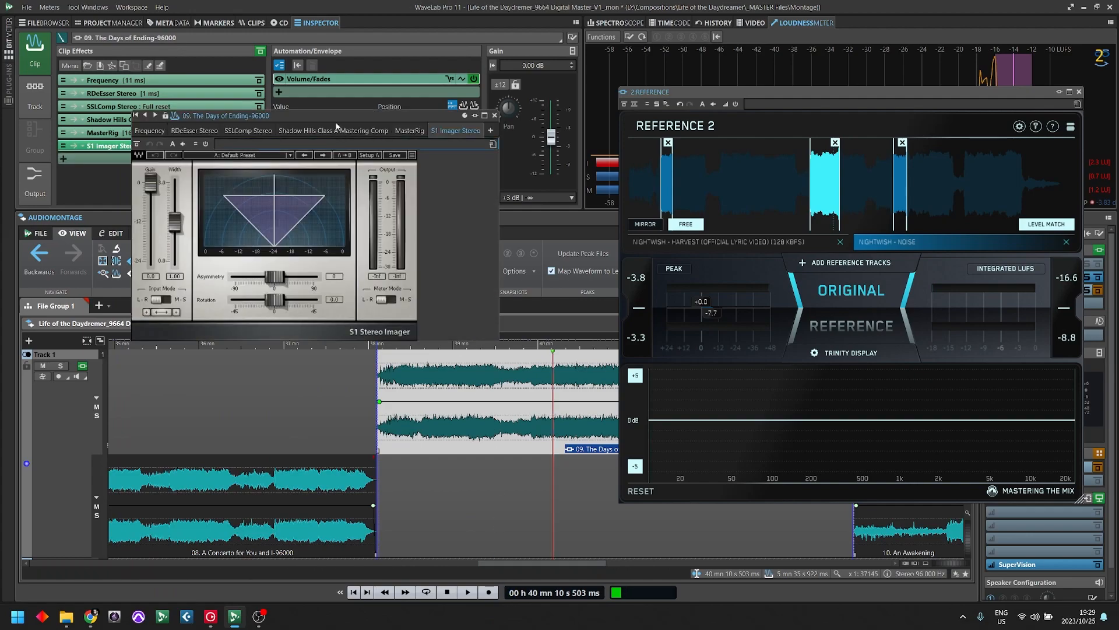
left_click_drag(298, 115, 301, 209)
mouse_move(177, 300)
left_mouse_down()
mouse_move(177, 283)
mouse_move(177, 309)
mouse_move(176, 260)
mouse_move(177, 321)
mouse_move(176, 297)
left_mouse_up()
left_click(497, 192)
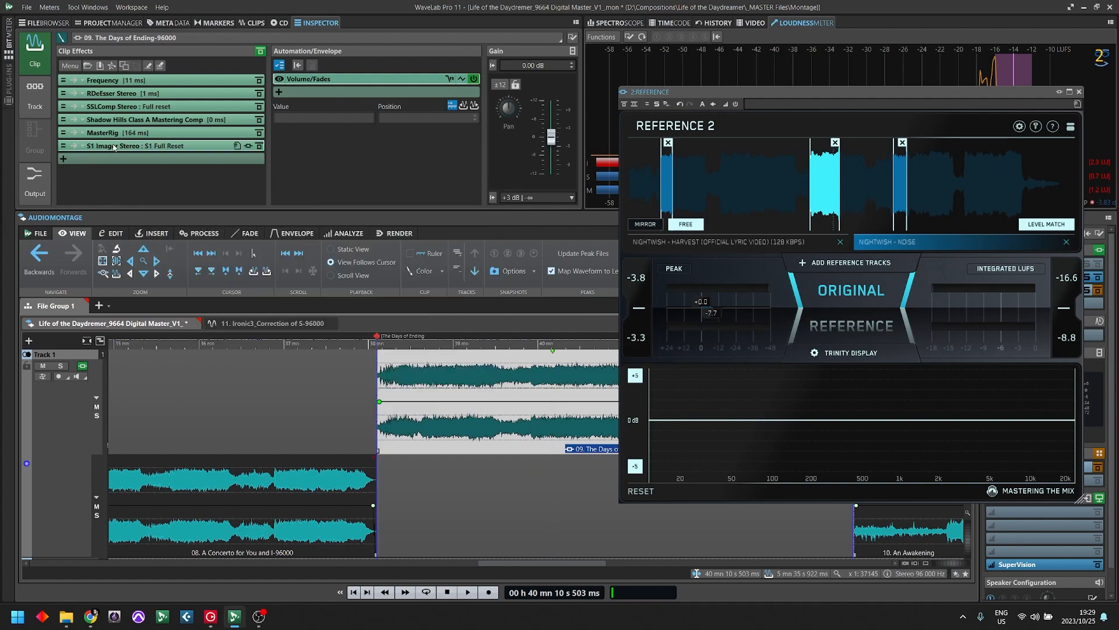
- Replace the S1 Imager Stereo in the clip effects with Polyverse's Wider plug-in
left_click(133, 146)
right_click(133, 148)
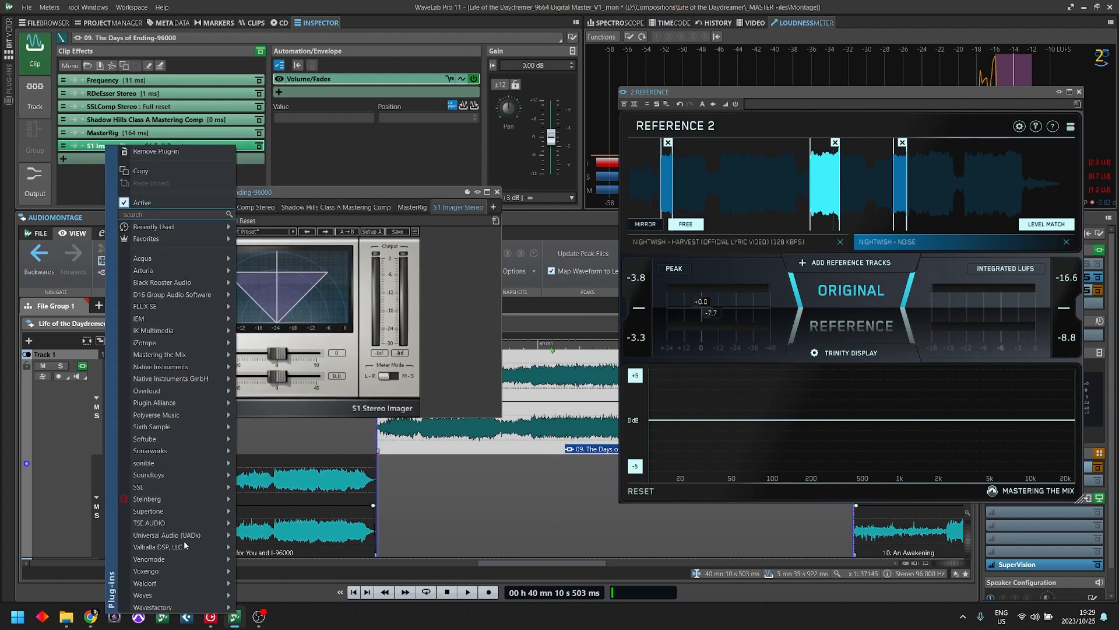
mouse_move(184, 557)
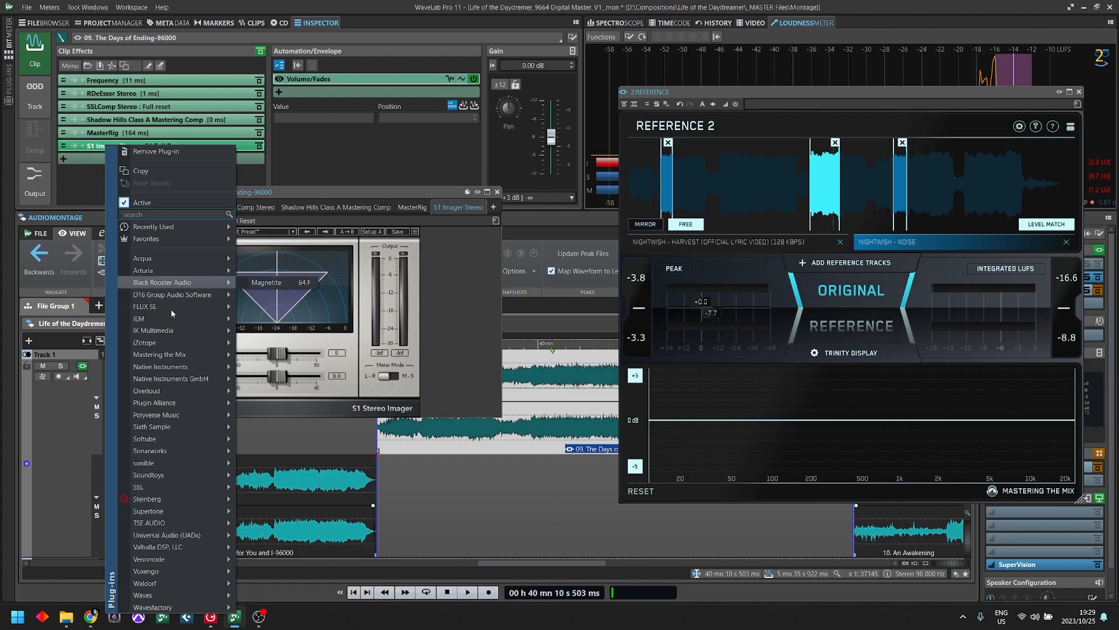
mouse_move(177, 226)
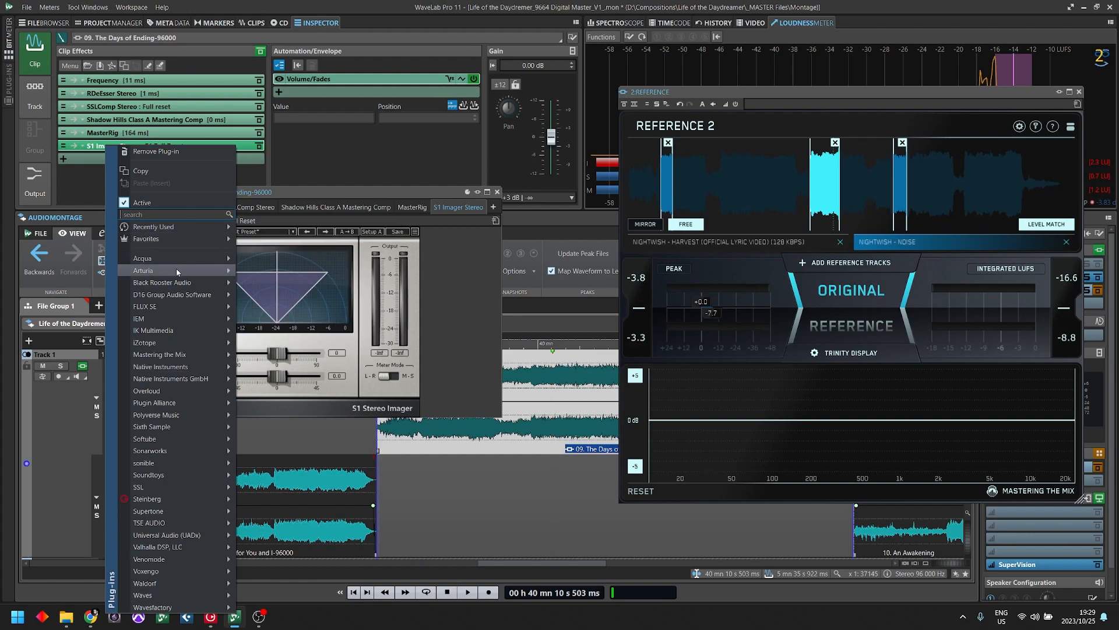
mouse_move(177, 283)
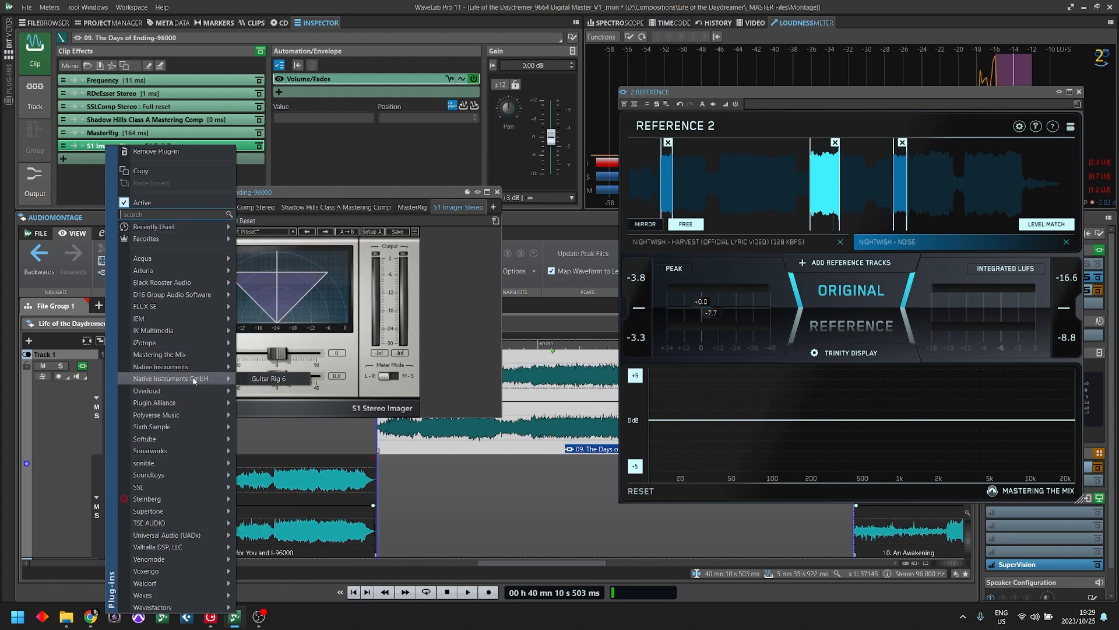
type("wider")
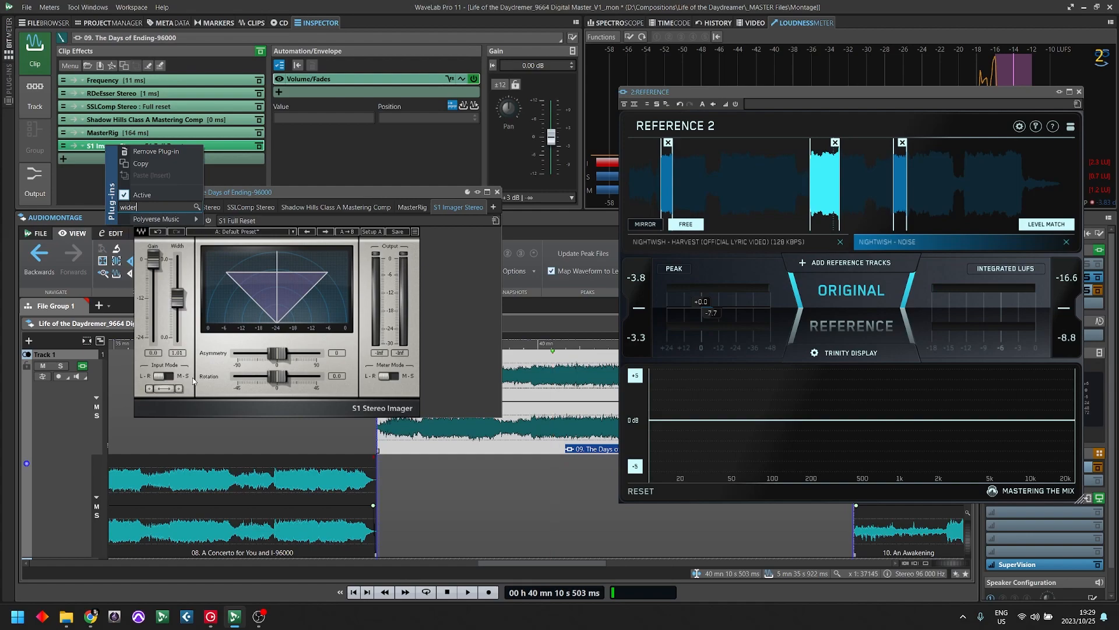
left_click(263, 231)
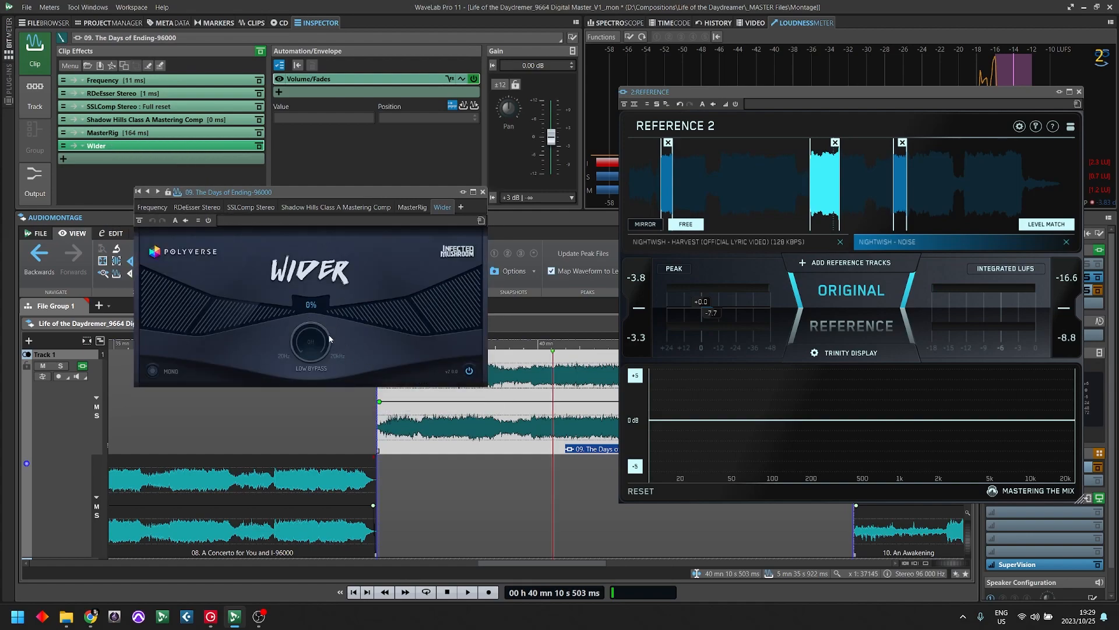
- Set Wider's low bypass to 187 Hz, then remove the plug-in from the clip effects
left_click_drag(308, 350, 311, 321)
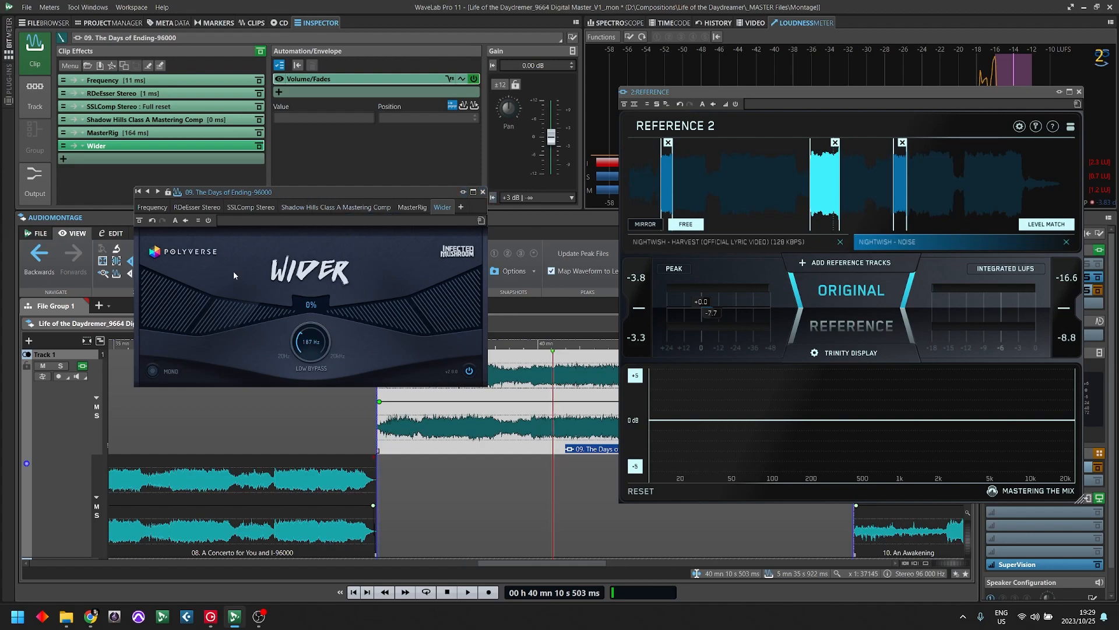
left_click(483, 191)
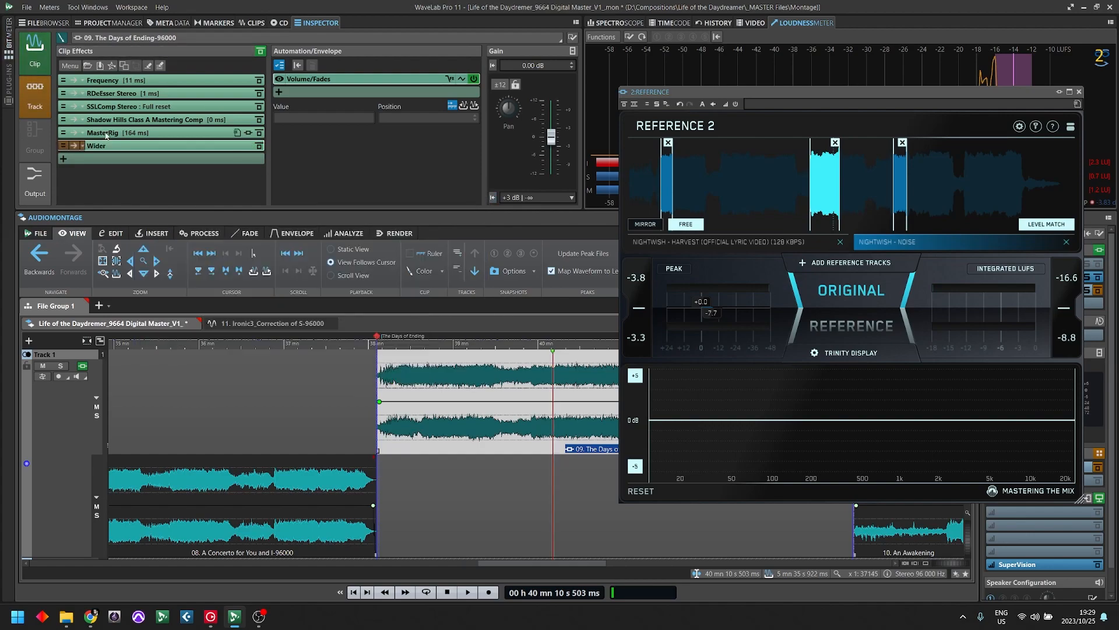
right_click(101, 147)
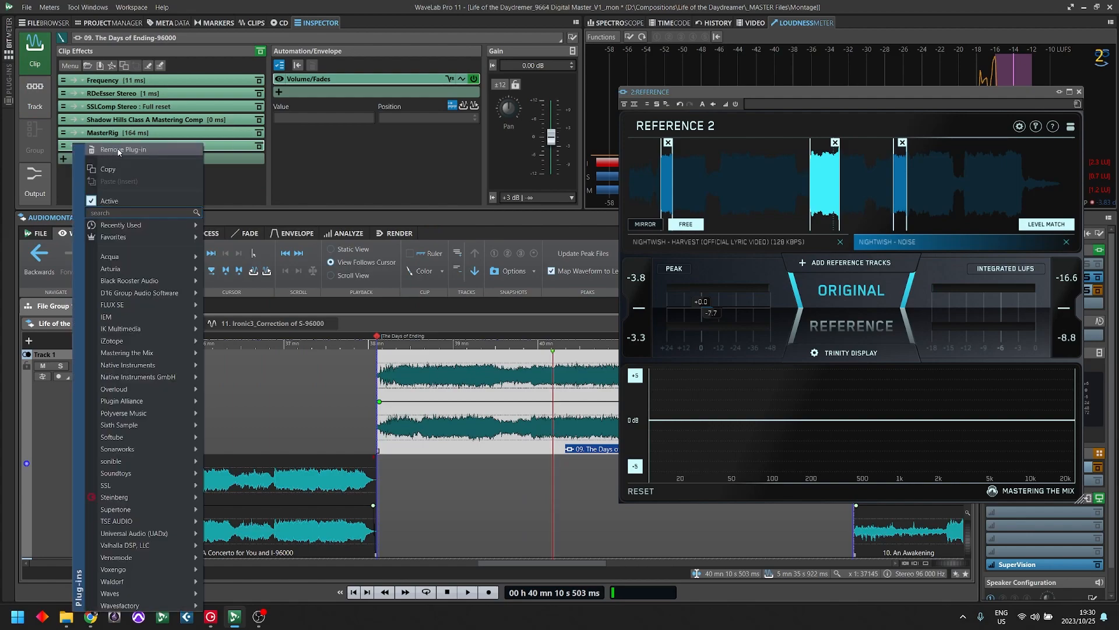
left_click(119, 150)
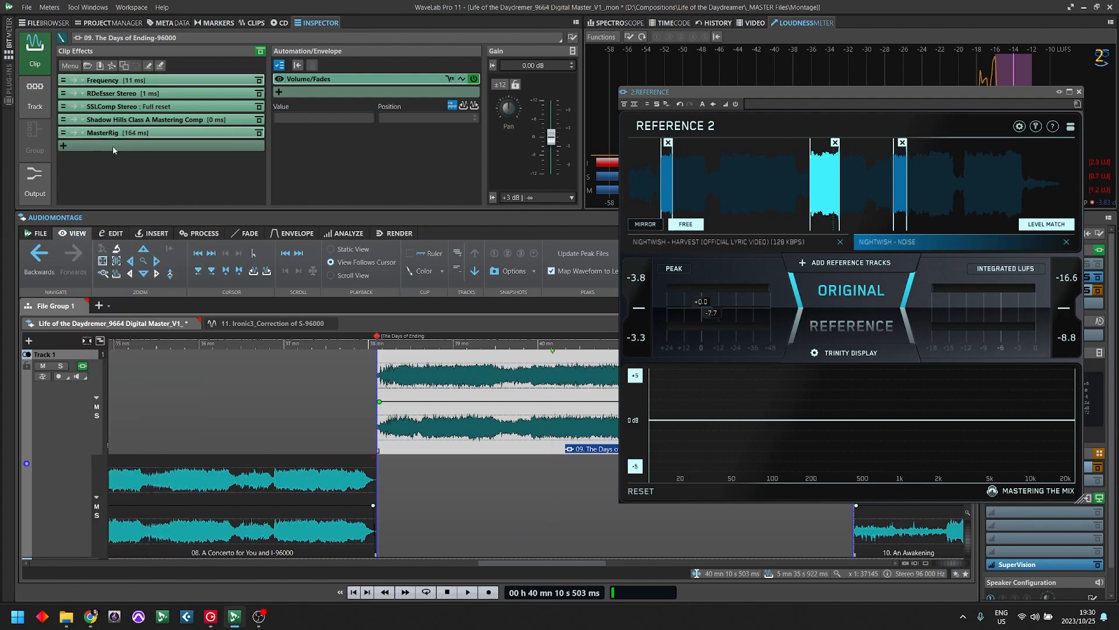
- Reopen MasterRig and set the Imager's band crossovers to about 100 Hz, 1 kHz and 8 kHz
left_click(111, 134)
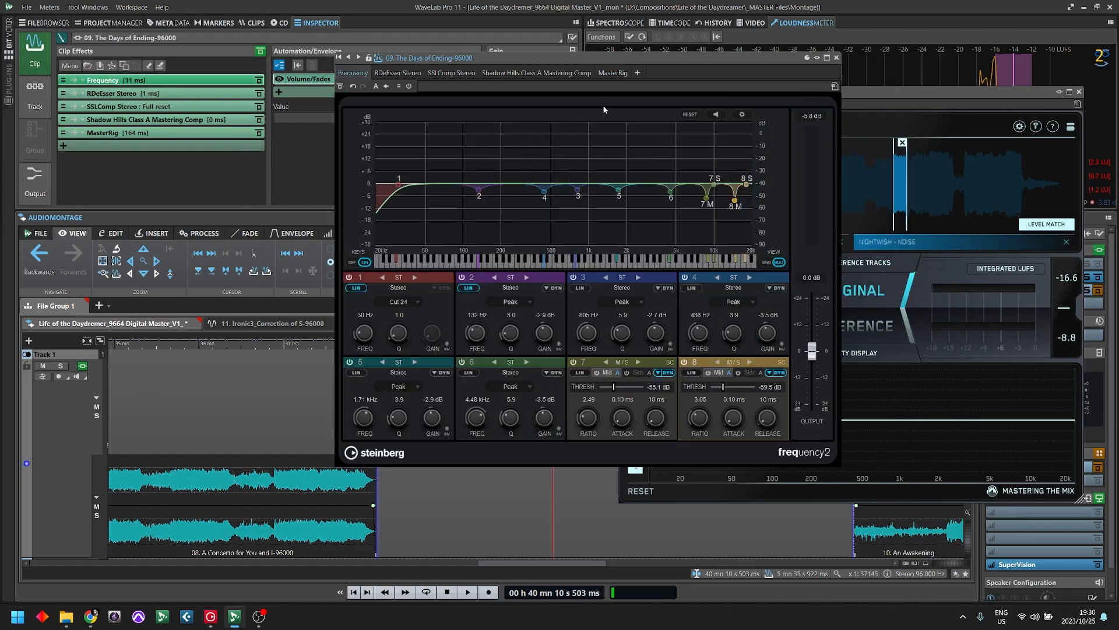
left_click(836, 59)
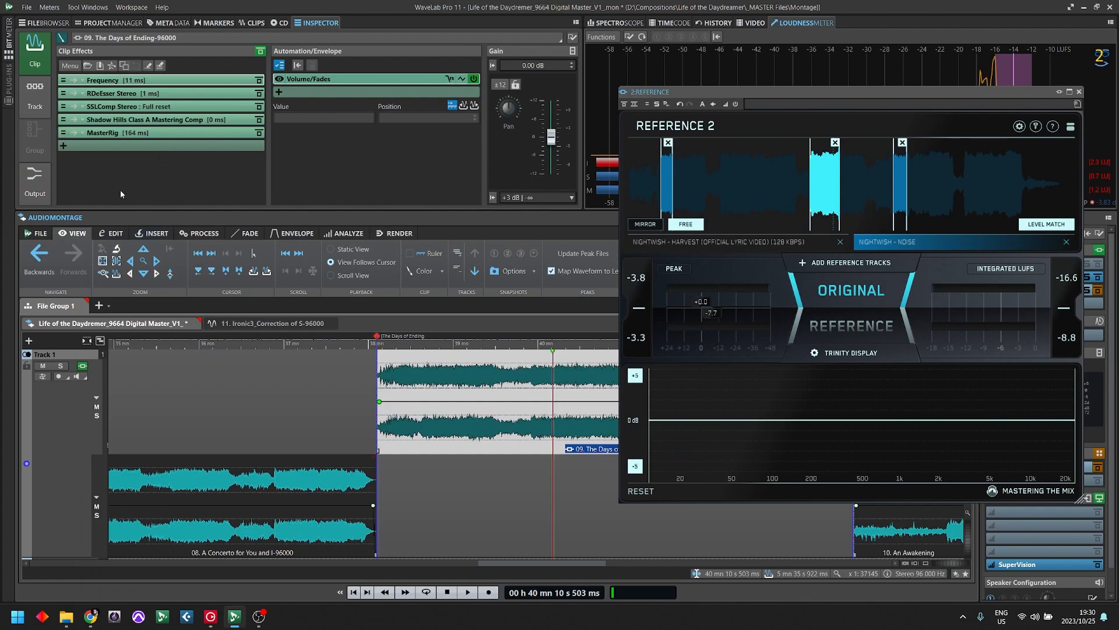
left_click(134, 133)
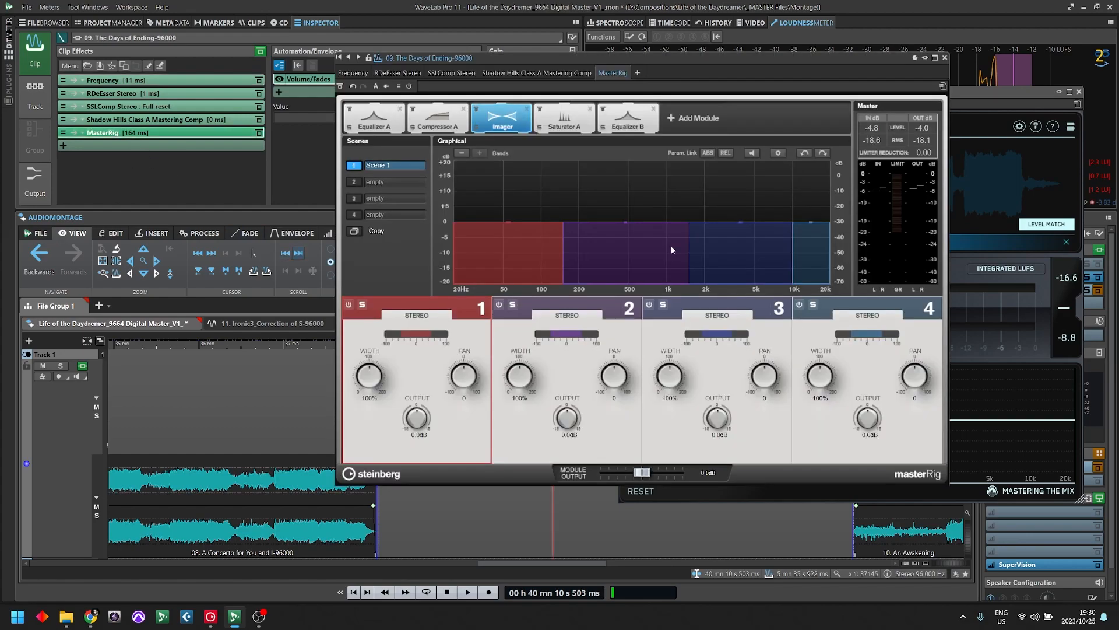
left_click_drag(737, 58, 496, 66)
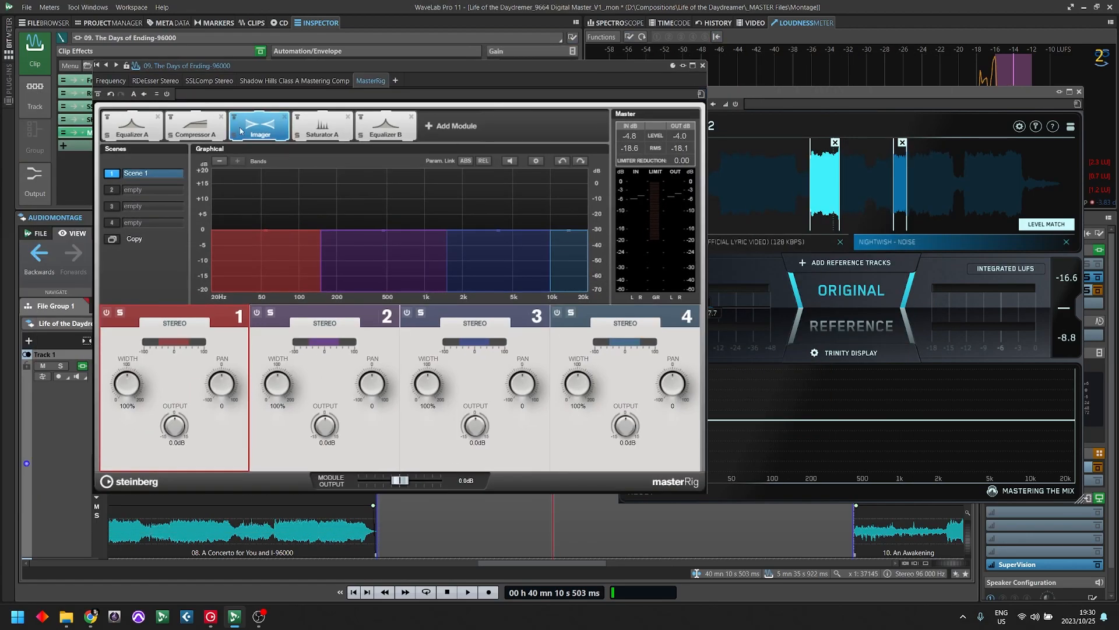
left_click_drag(324, 251, 299, 307)
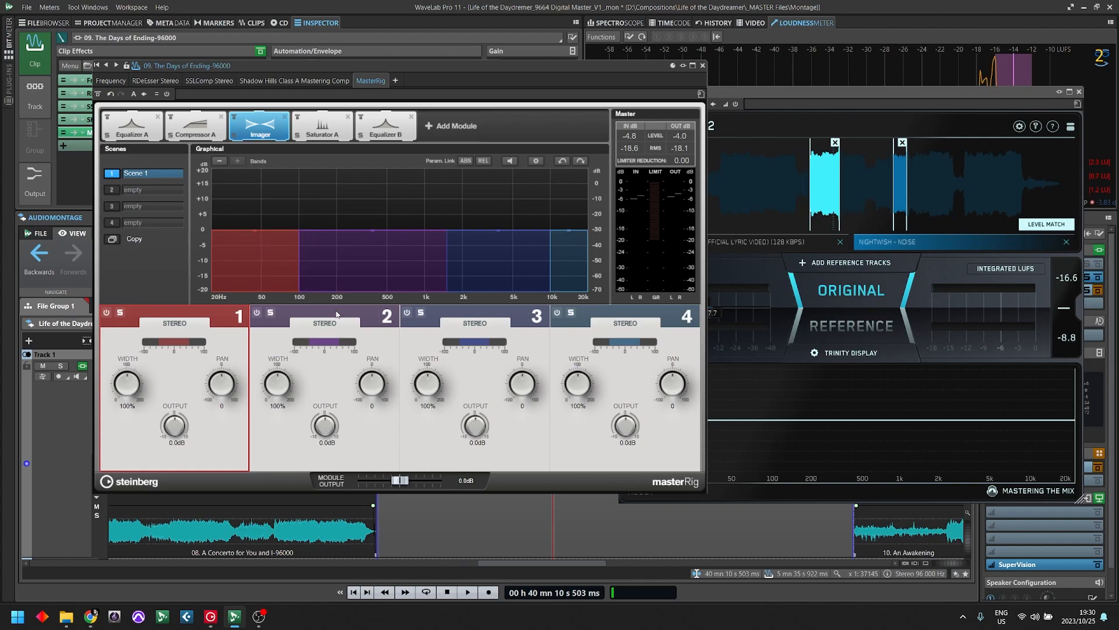
left_click_drag(441, 273, 425, 298)
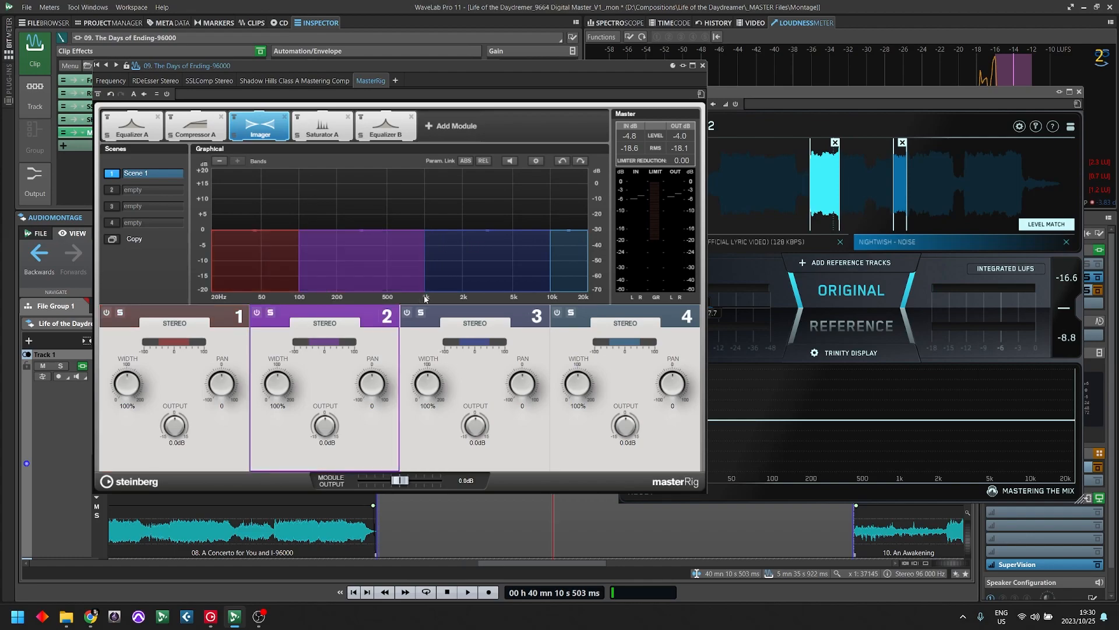
left_click_drag(553, 250, 538, 283)
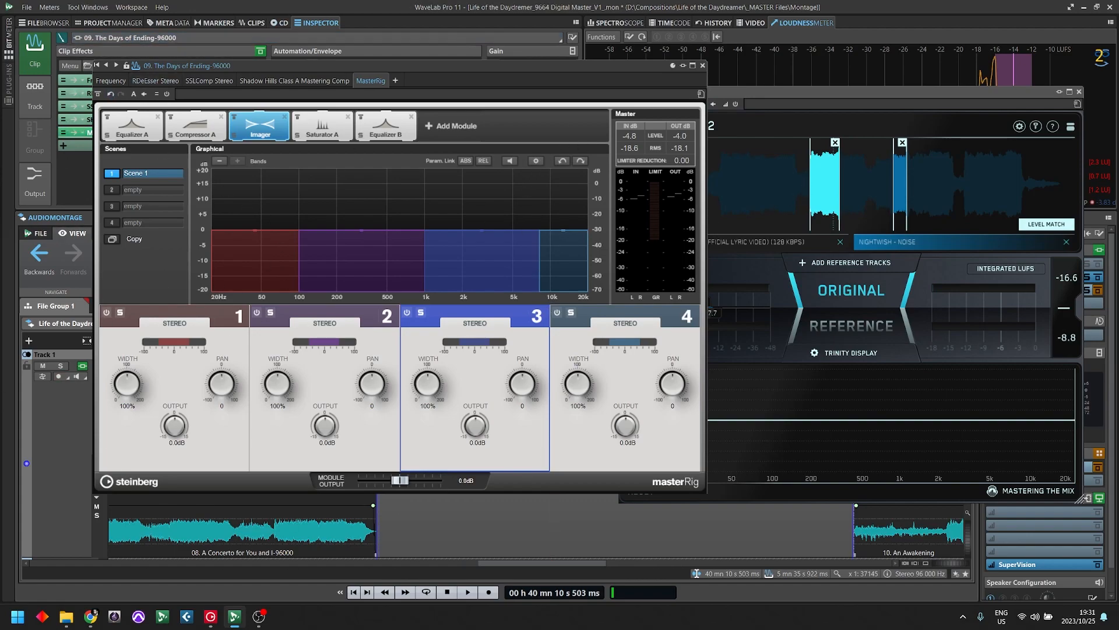
- Solo Imager band 1 and play the clip with the Phasescope beside MasterRig to examine the low band's stereo image
left_click_drag(332, 229, 793, 111)
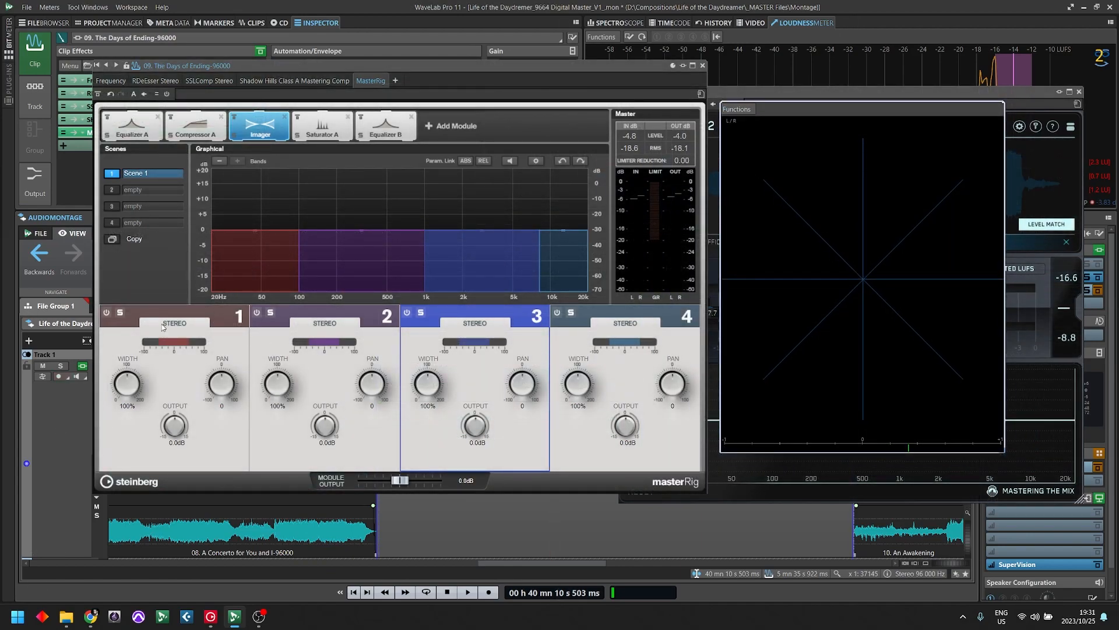
left_click(121, 313)
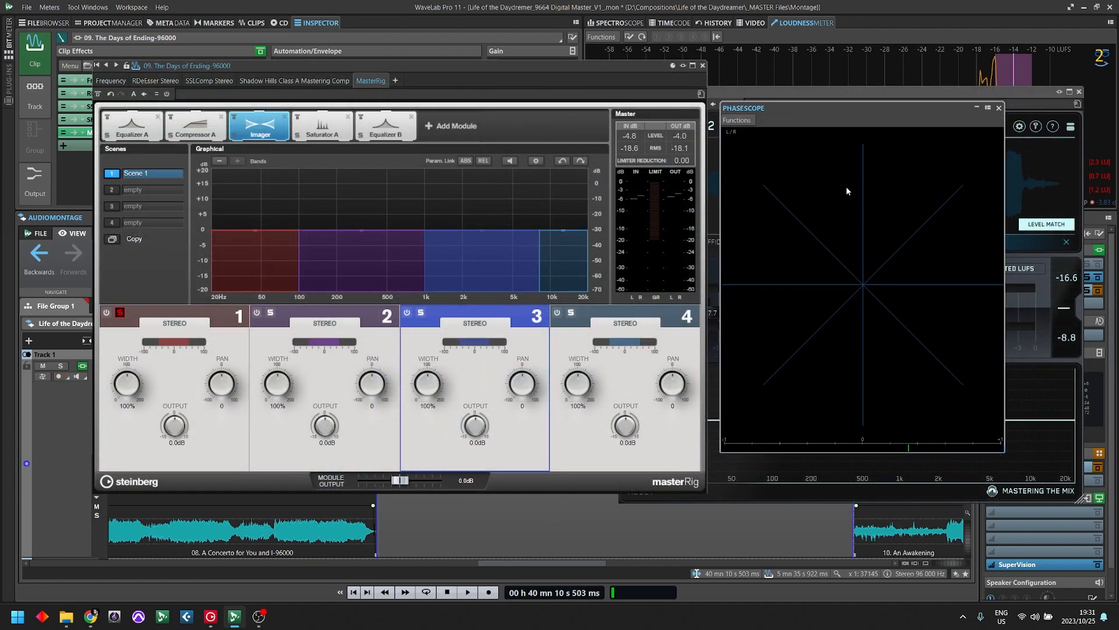
mouse_move(838, 117)
left_mouse_down()
mouse_move(817, 107)
mouse_move(826, 113)
left_mouse_up()
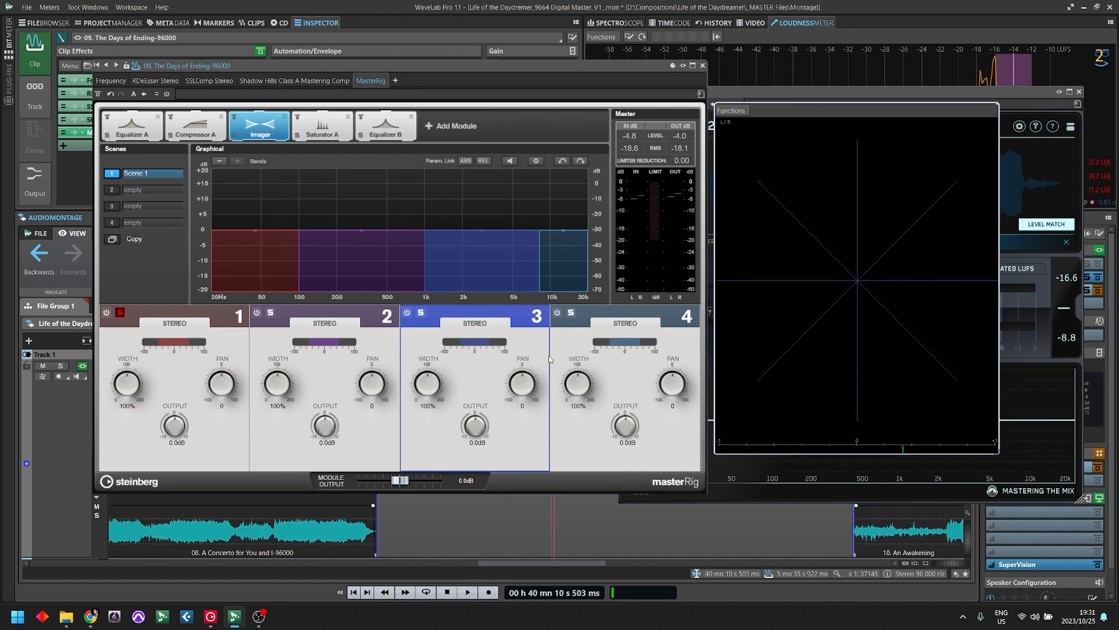
key("space")
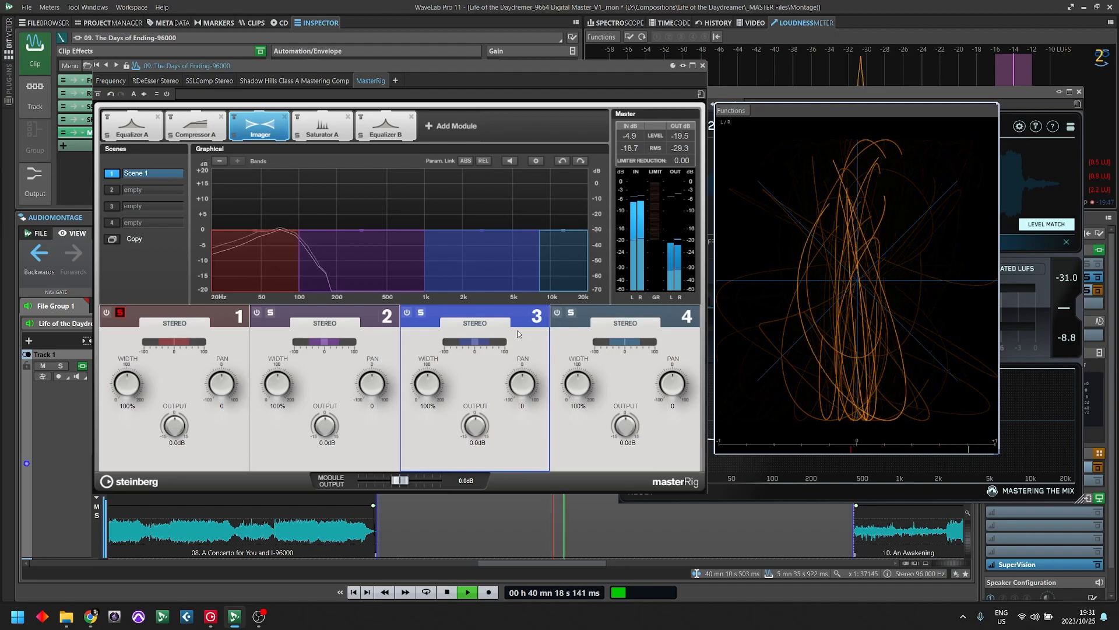
mouse_move(791, 317)
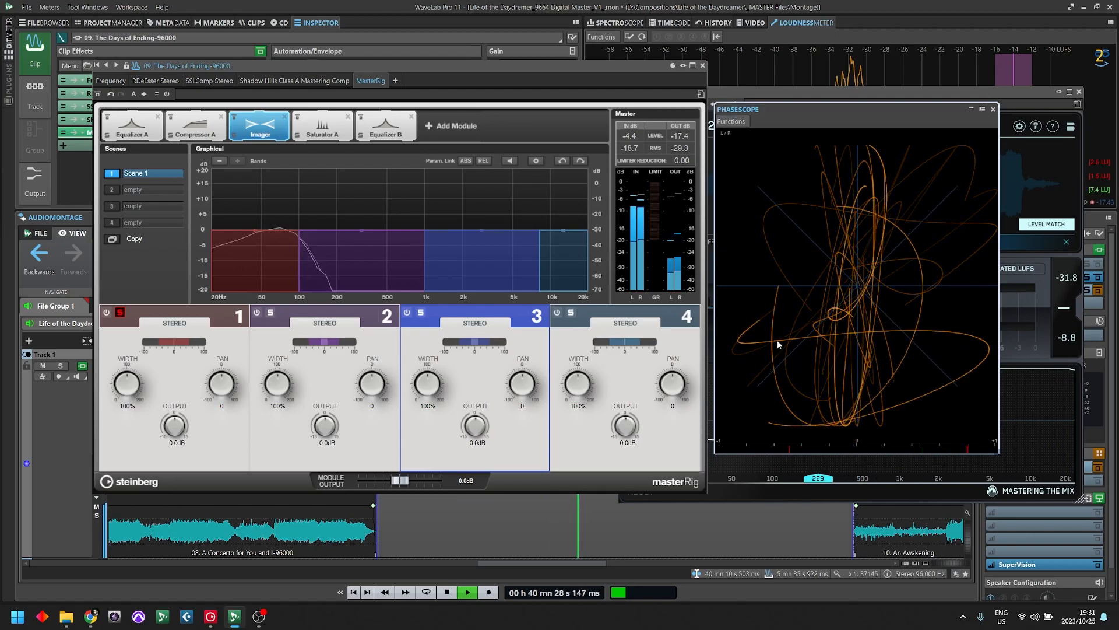
- Finish the Phasescope check by stopping playback, and close the MasterRig window
key("space")
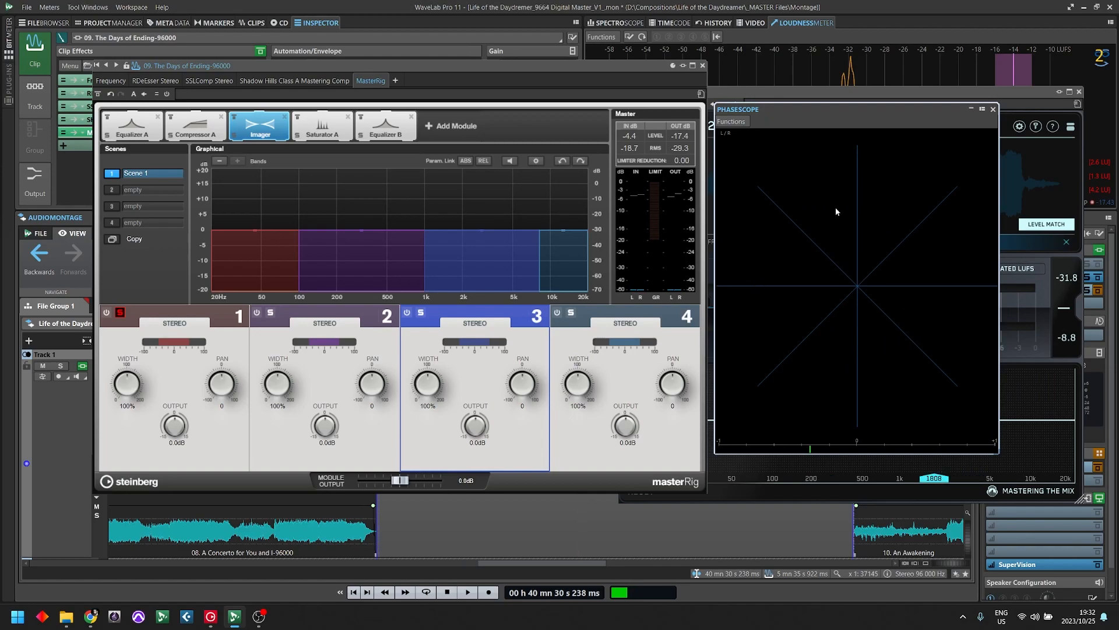
key("space")
key("space")
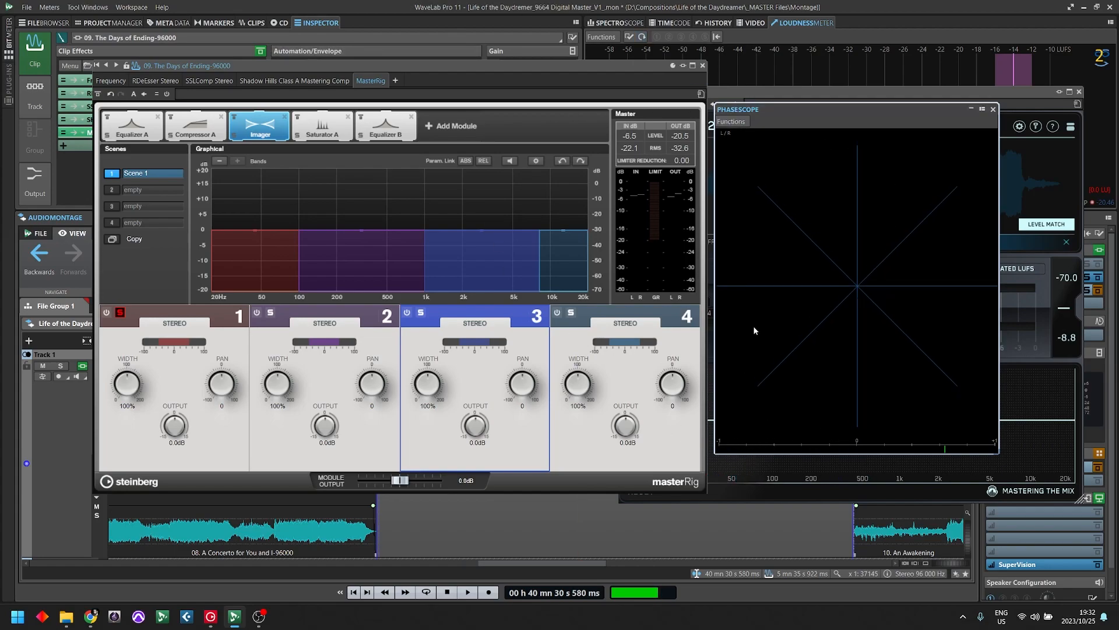
left_click_drag(497, 66, 451, 135)
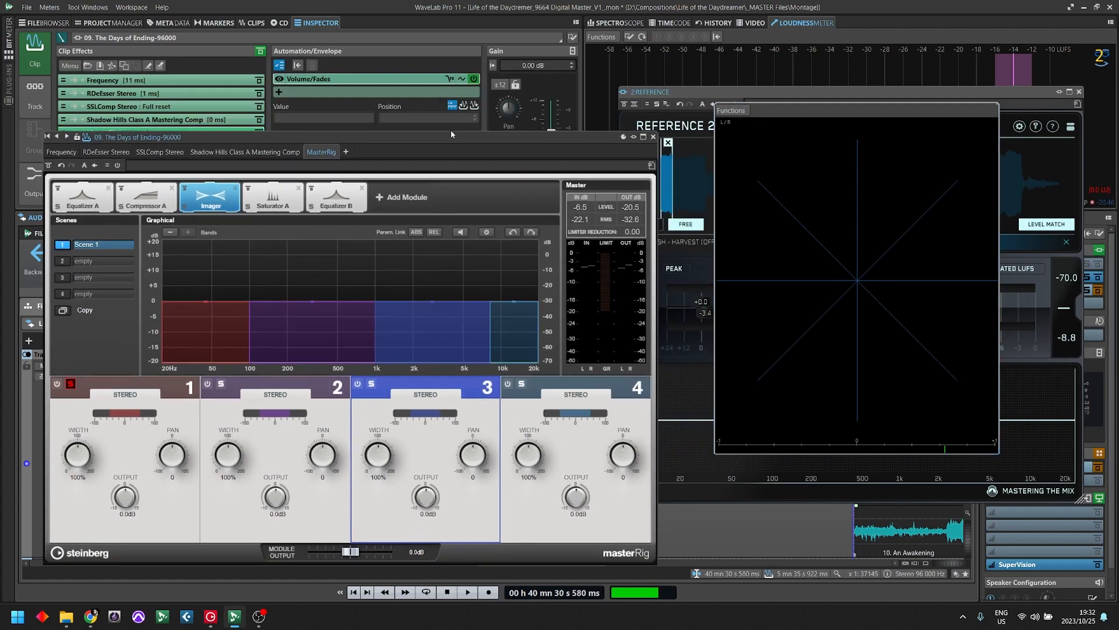
left_click(653, 137)
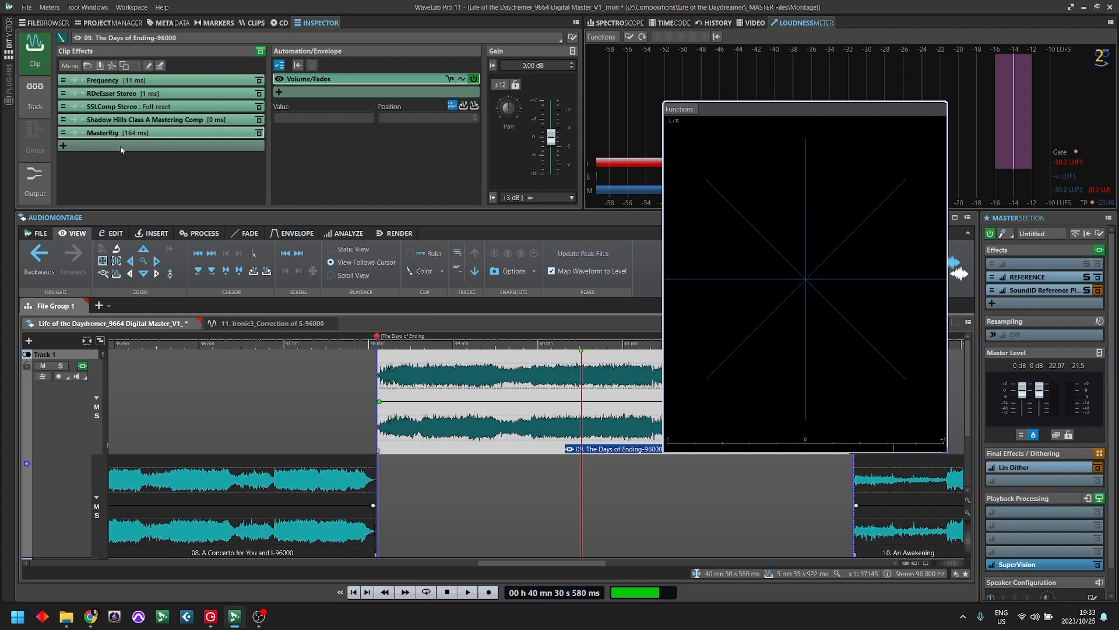
left_click(117, 145)
mouse_move(192, 500)
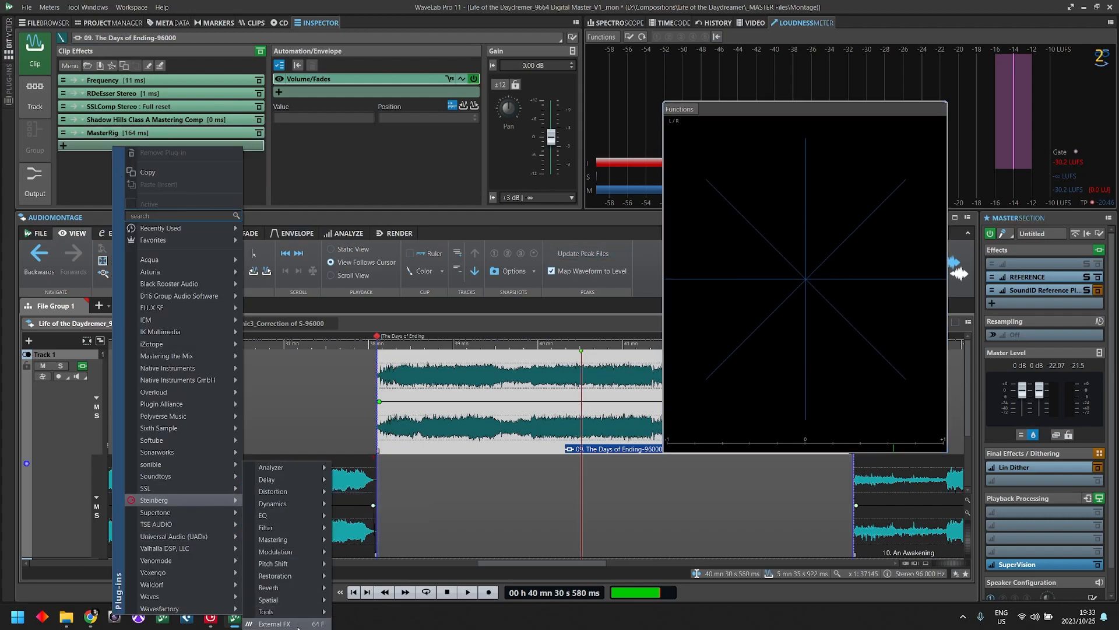
left_click(99, 159)
left_click(114, 146)
type("stero")
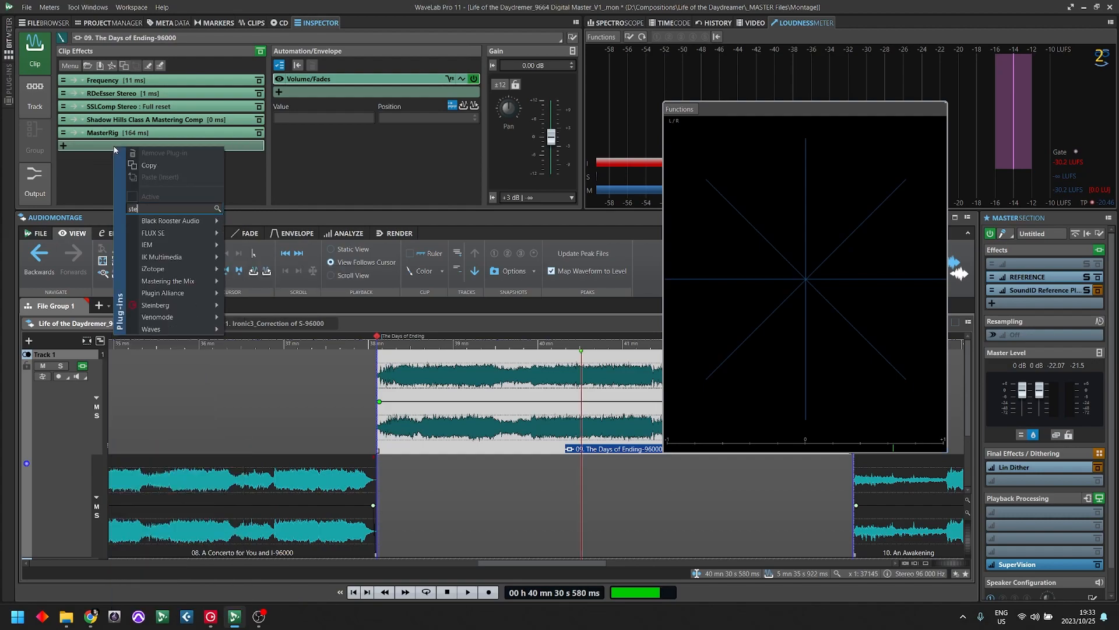
key("Escape")
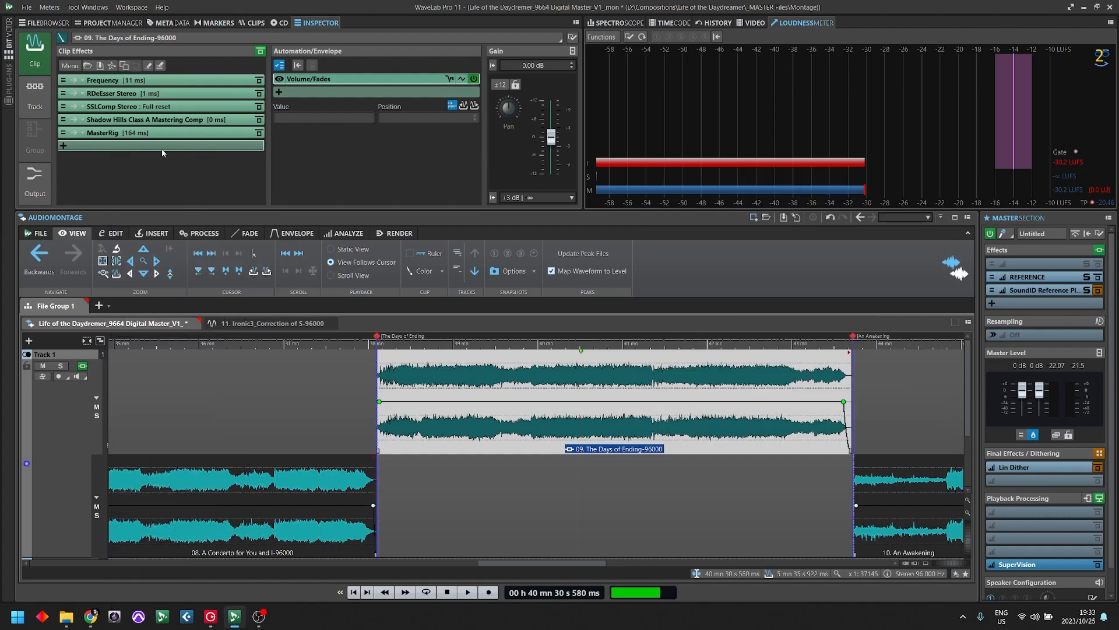
- Add FLUX's StereoTool after MasterRig in the clip effects and move its window clear of the effects list
left_click(166, 146)
type("stereo")
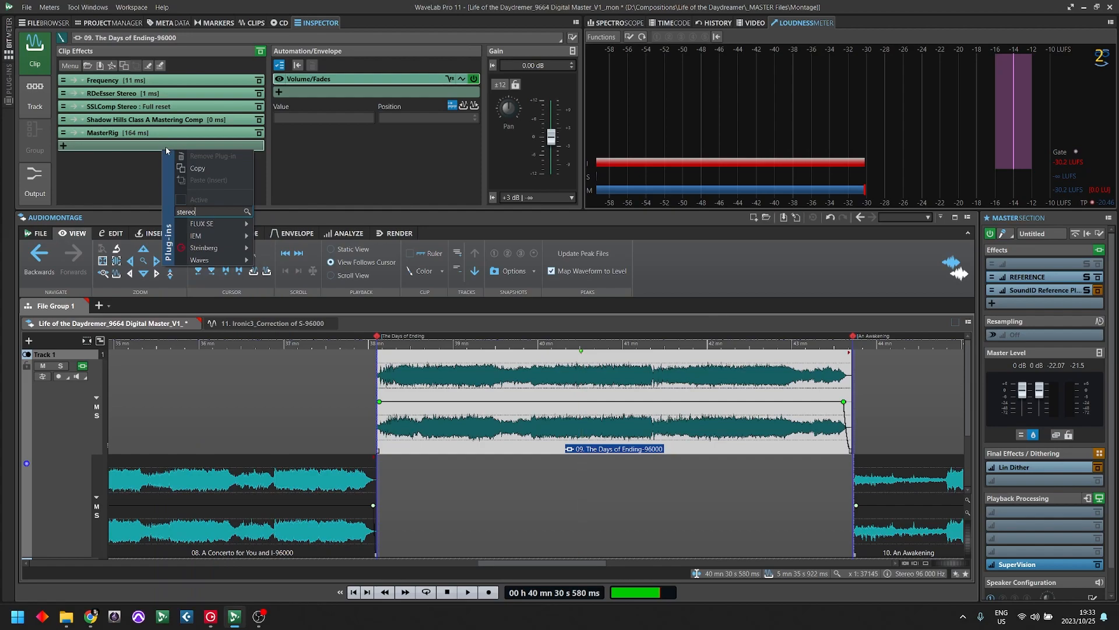
mouse_move(209, 224)
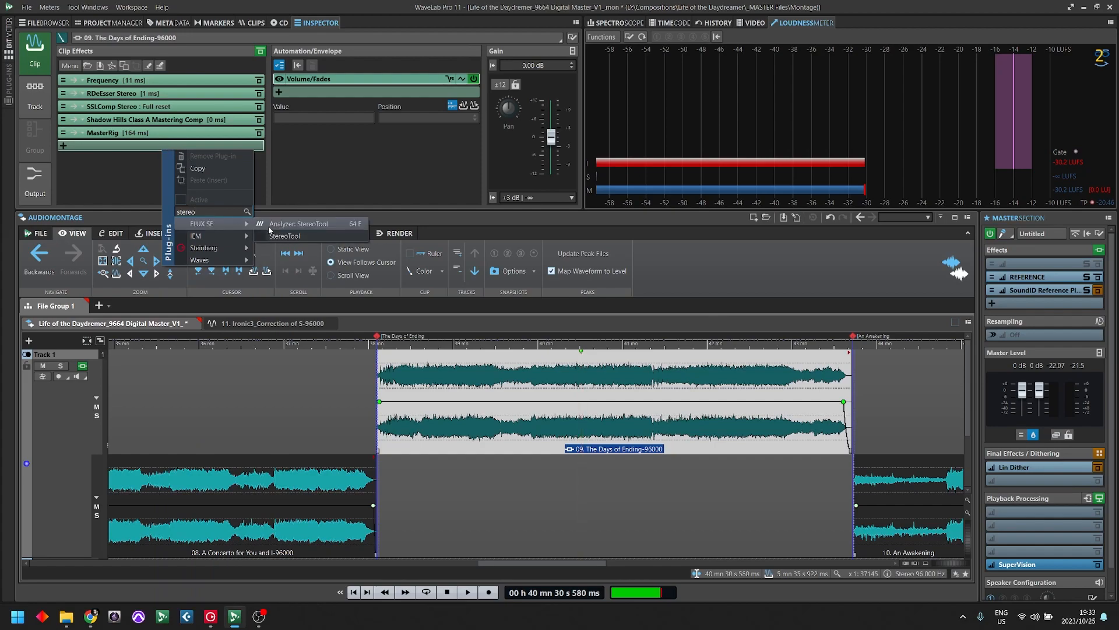
left_click(305, 225)
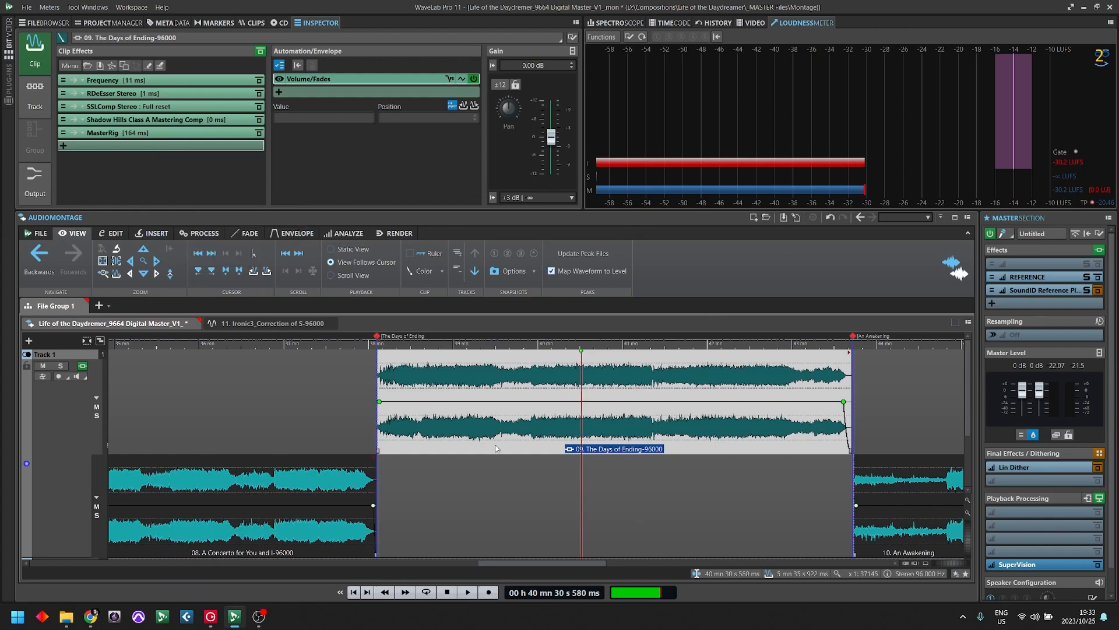
left_click_drag(318, 126, 754, 137)
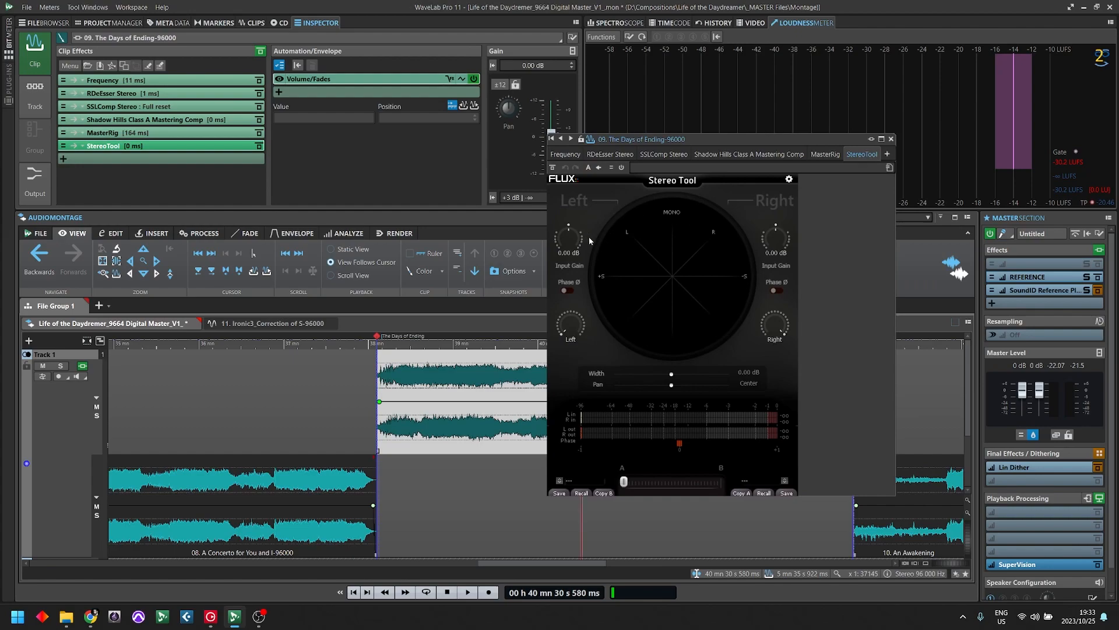
left_click_drag(570, 324, 580, 249)
left_click_drag(780, 327, 778, 322)
left_click_drag(711, 142, 795, 55)
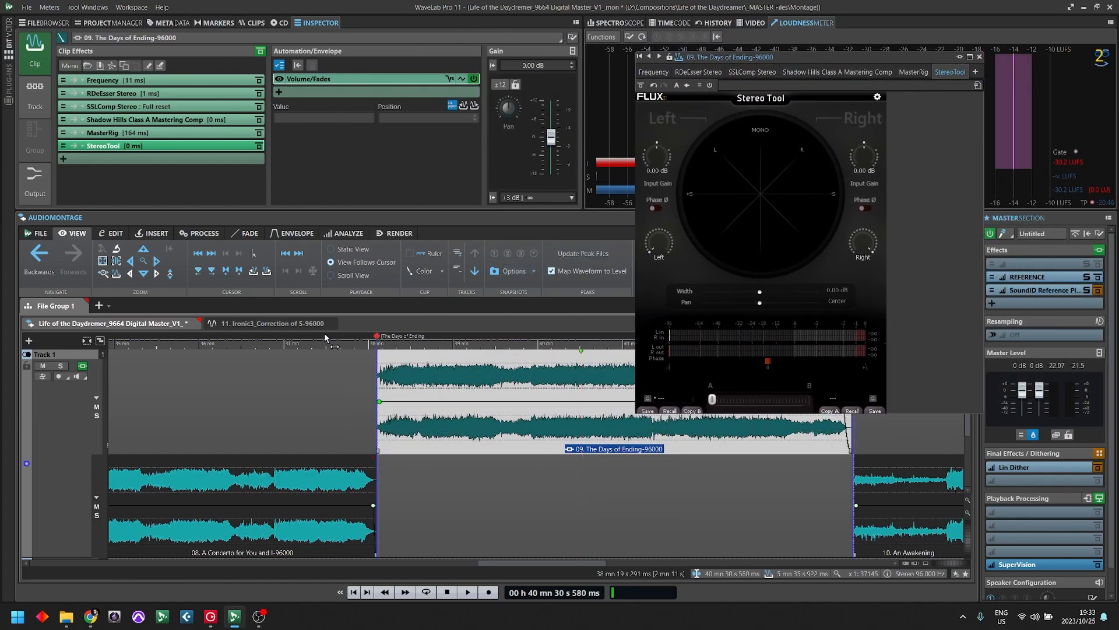
- Play the clip from around 40 min with pauses to examine Stereo Tool's vectorscope and phase meter
left_click(540, 368)
key("space")
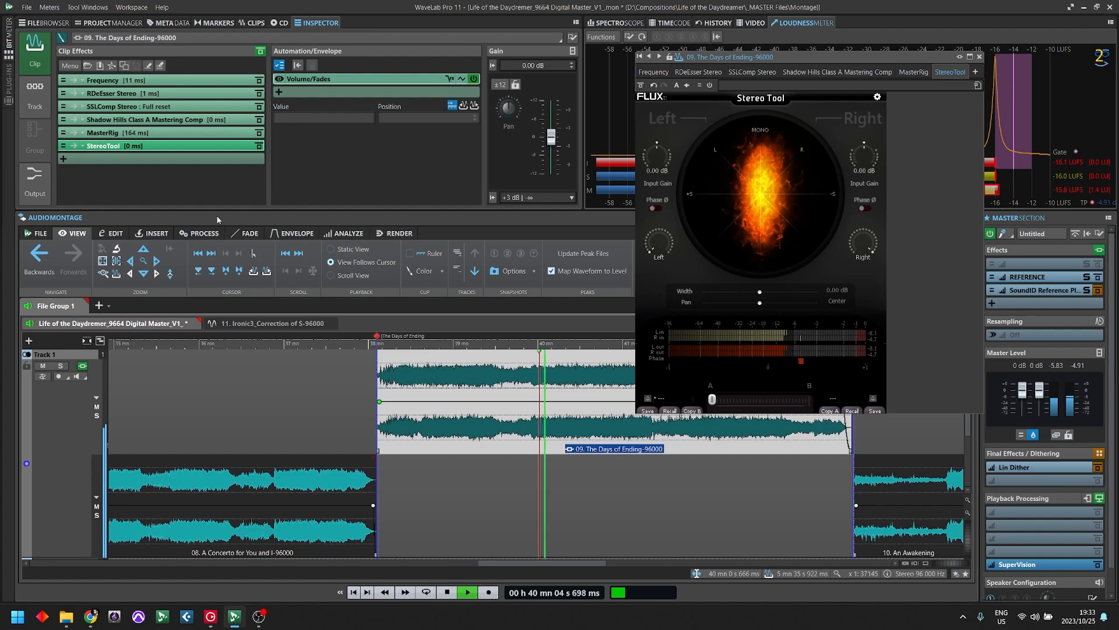
key("space")
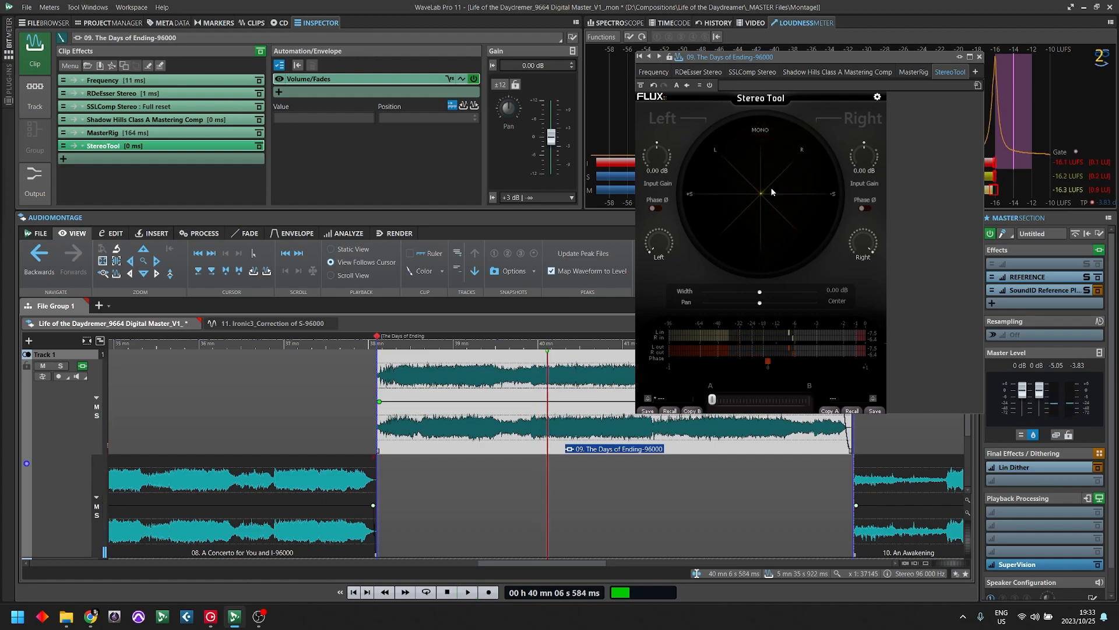
key("space")
key("space")
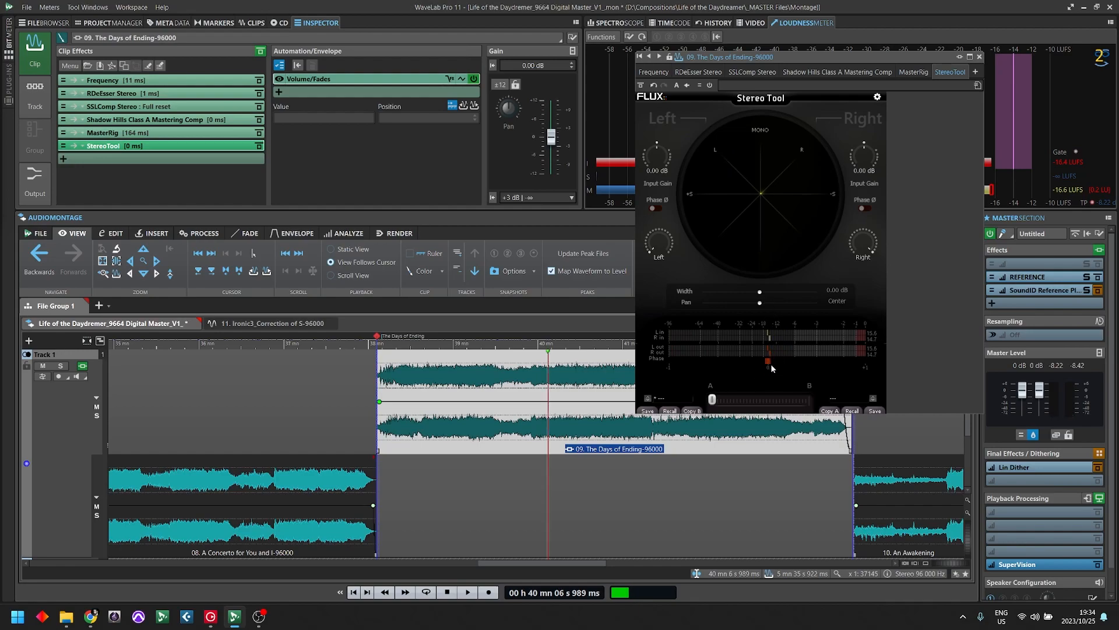
key("space")
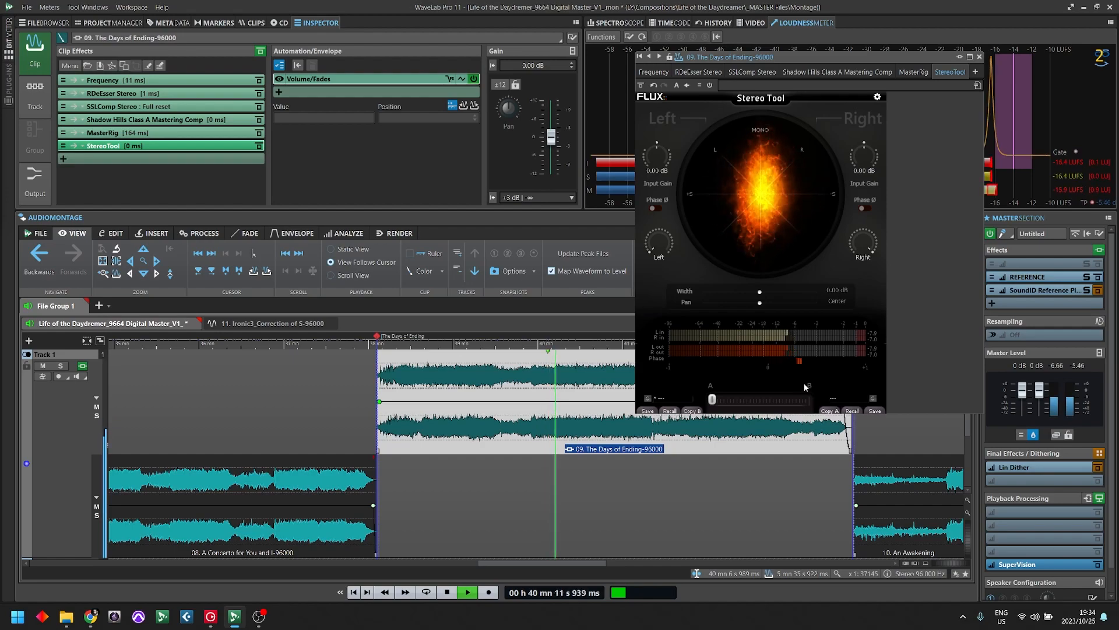
key("space")
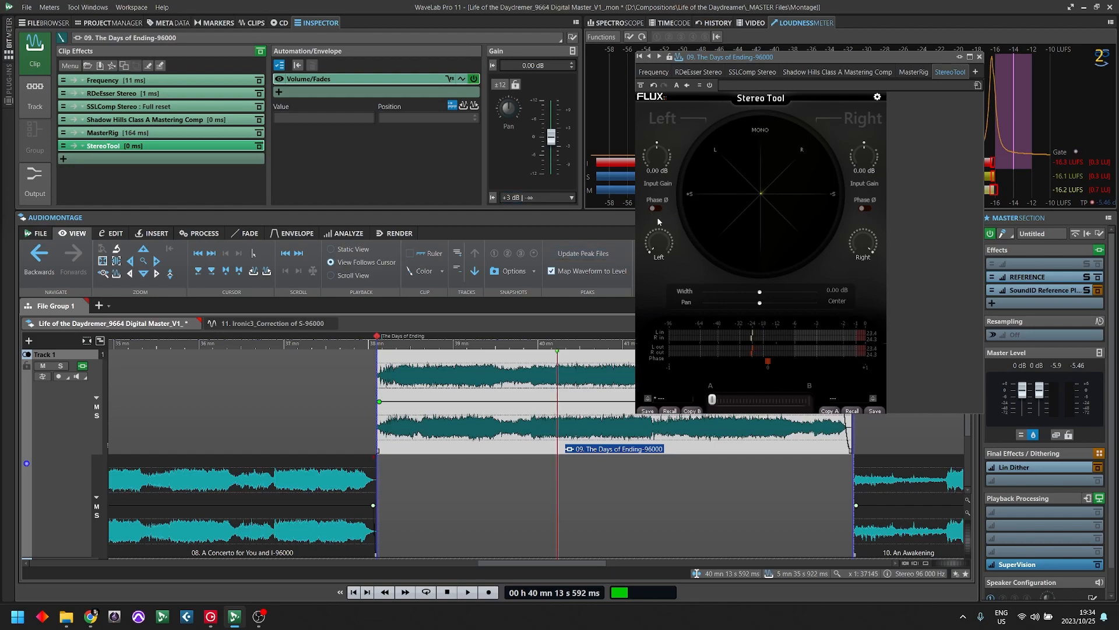
key("space")
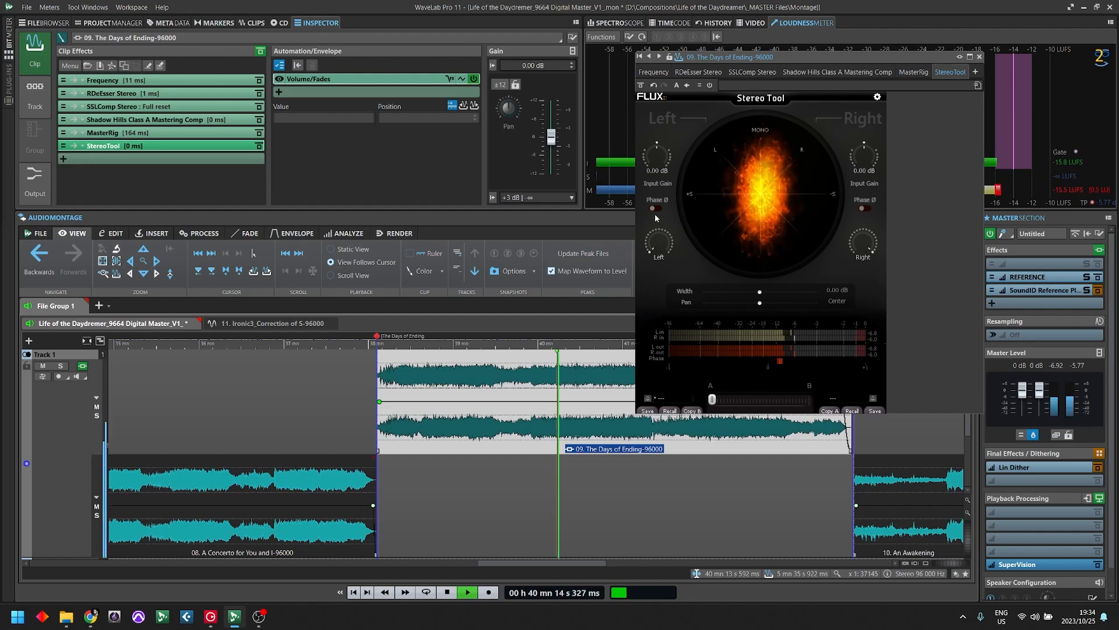
- Invert and restore the left and right channels' phase in turn during playback to compare the stereo image, and stop playback
left_click(656, 208)
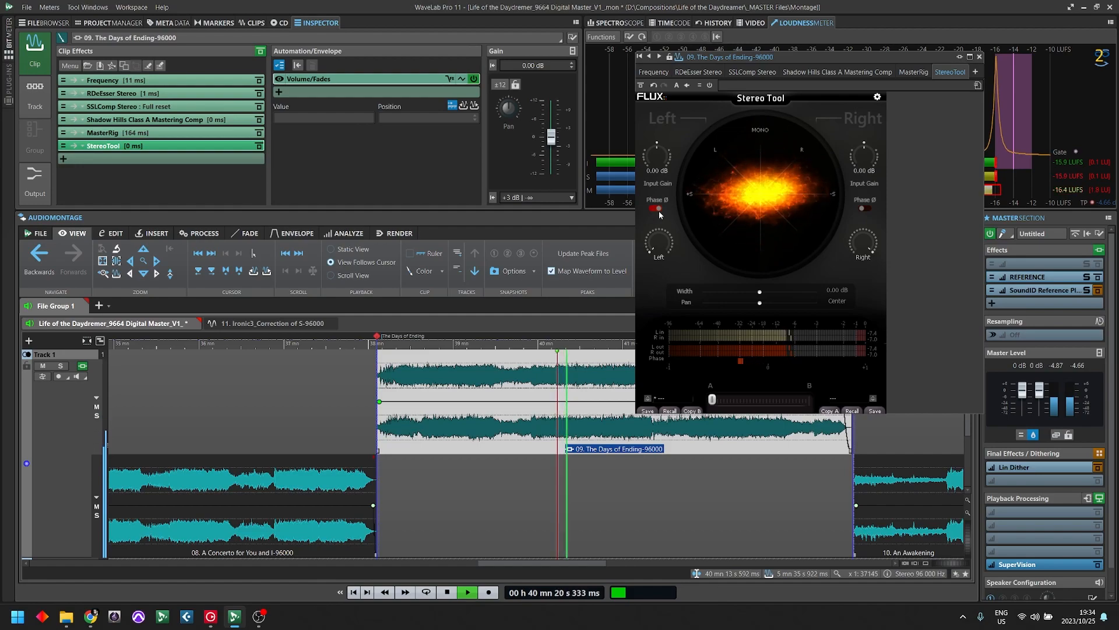
left_click(657, 208)
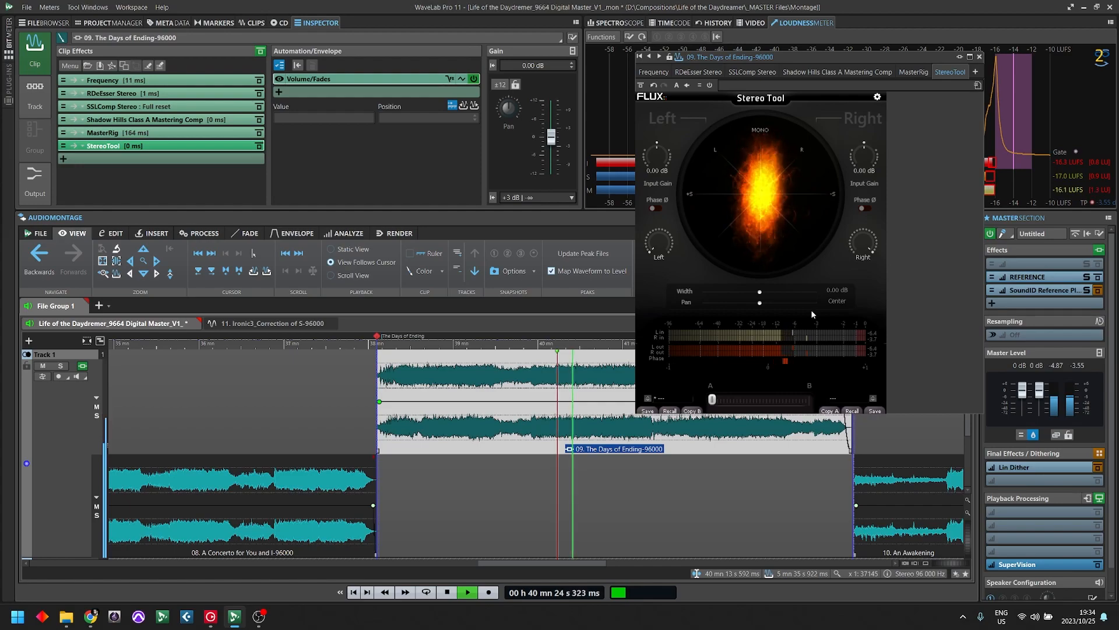
left_click(865, 209)
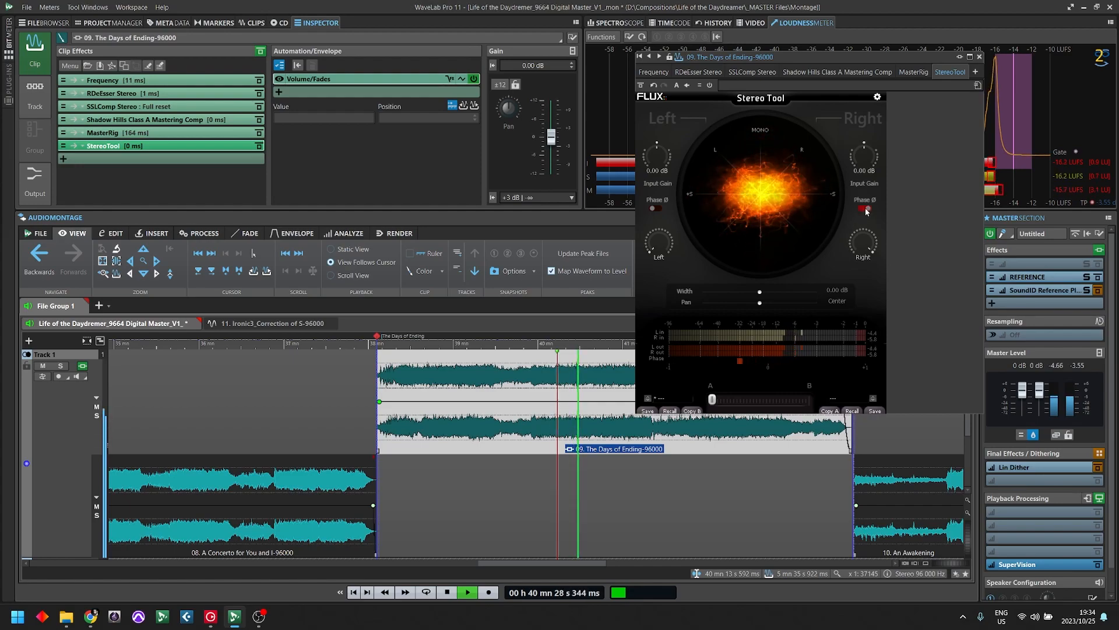
left_click(865, 208)
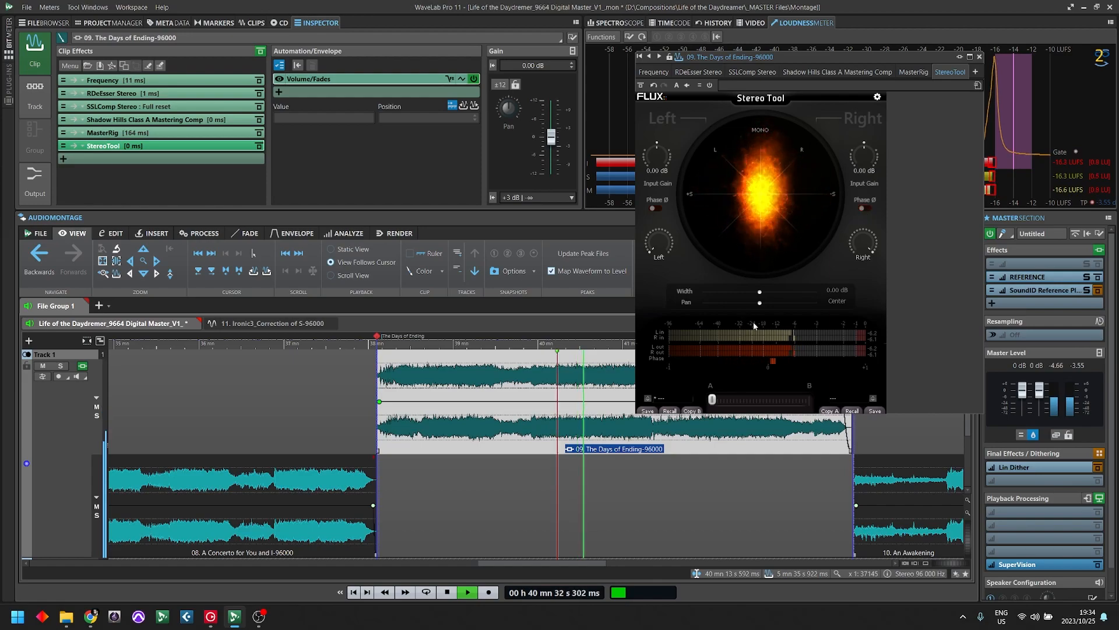
key("space")
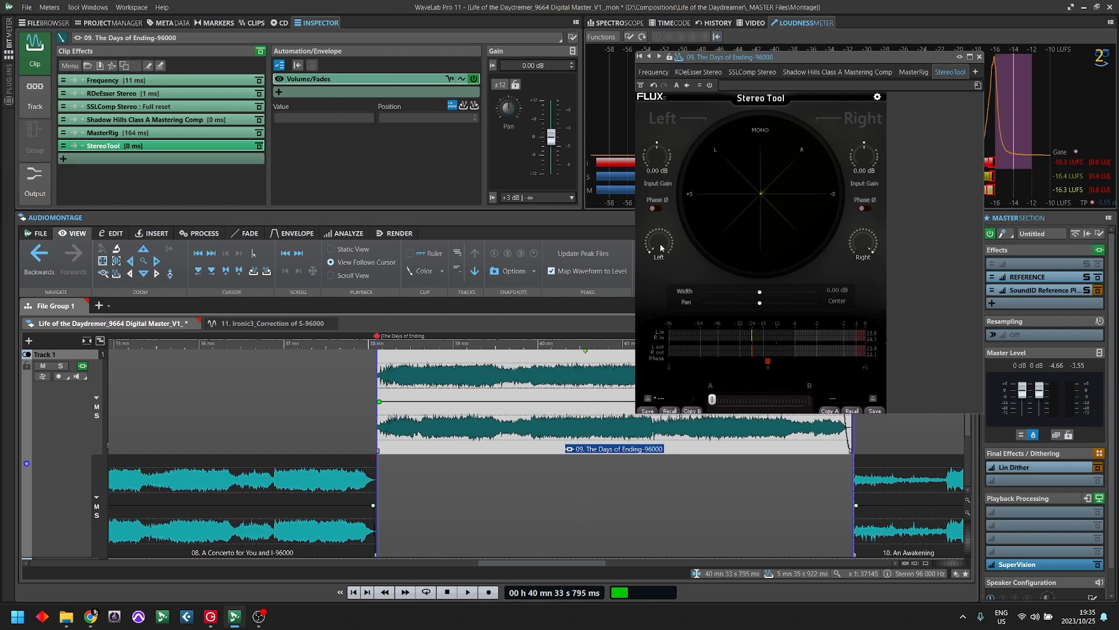
- Pan both Stereo Tool channels to Center and play the clip to check the mono image and phase correlation
left_click_drag(661, 247, 670, 172)
left_click_drag(700, 100, 701, 93)
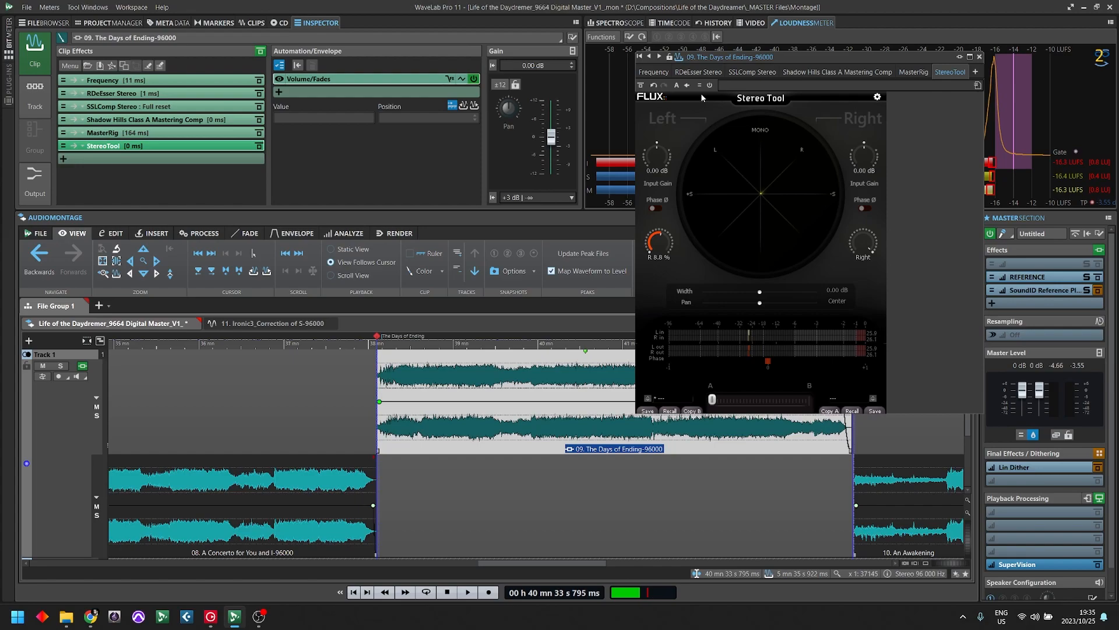
double_click(659, 245)
left_click_drag(857, 354, 853, 416)
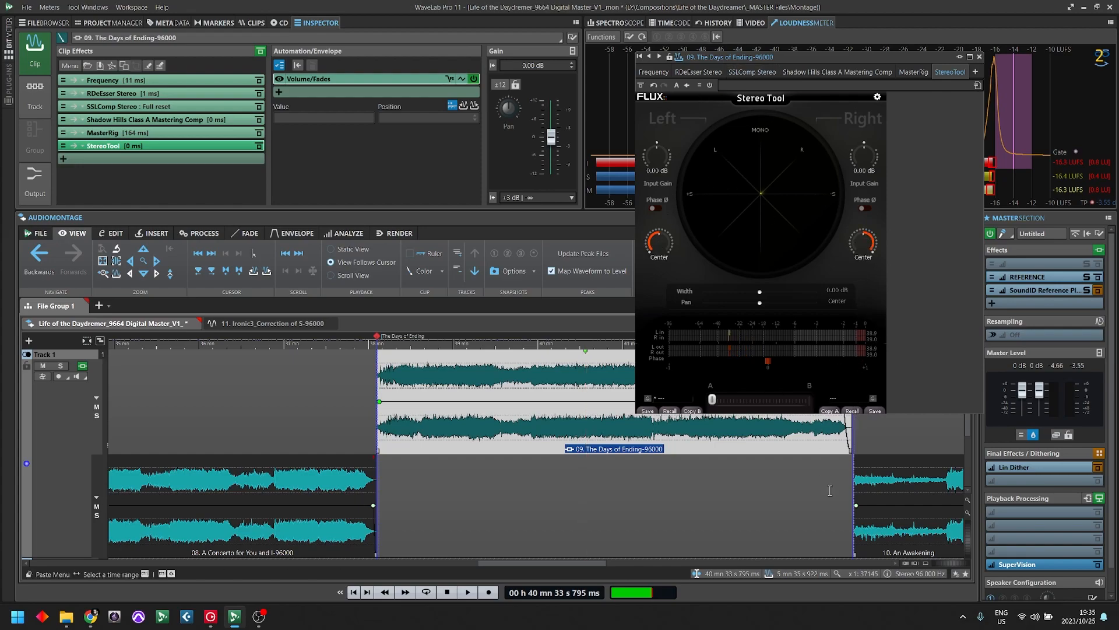
key("space")
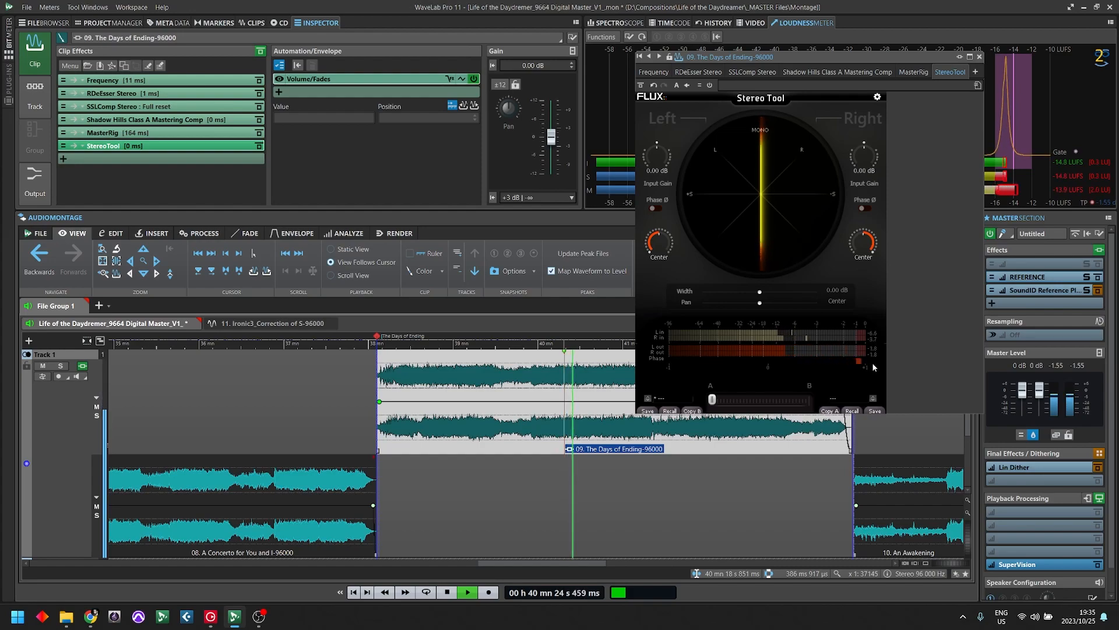
key("space")
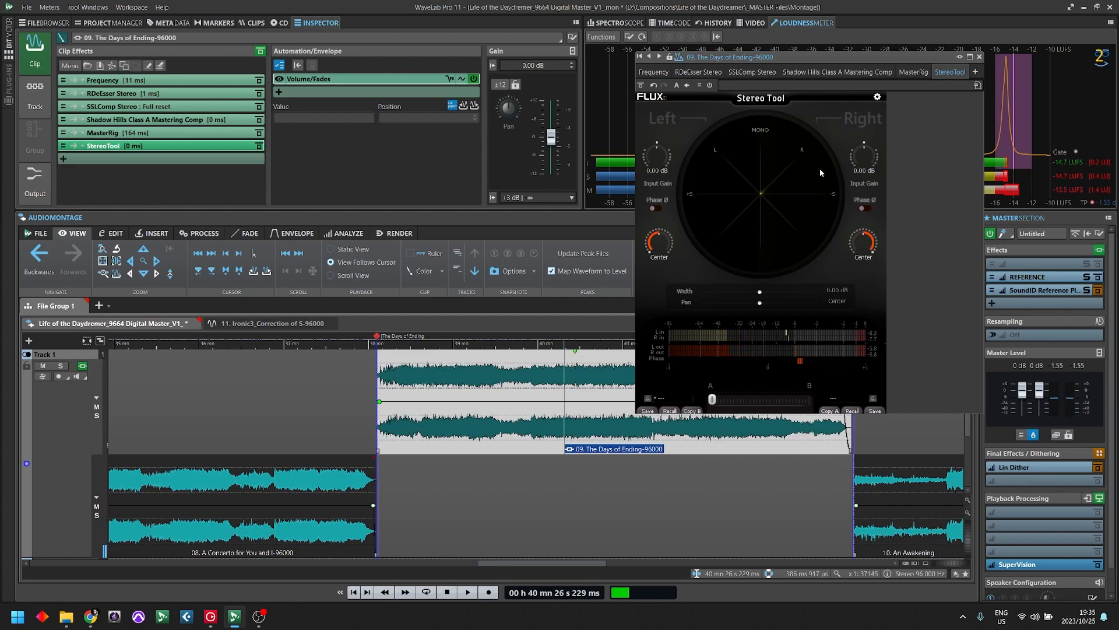
- Play the clip while morphing between Stereo Tool settings A and B to compare the stereo and mono images, and stop playback
left_click(555, 431)
key("space")
left_click_drag(711, 400, 711, 400)
left_click_drag(711, 400, 725, 403)
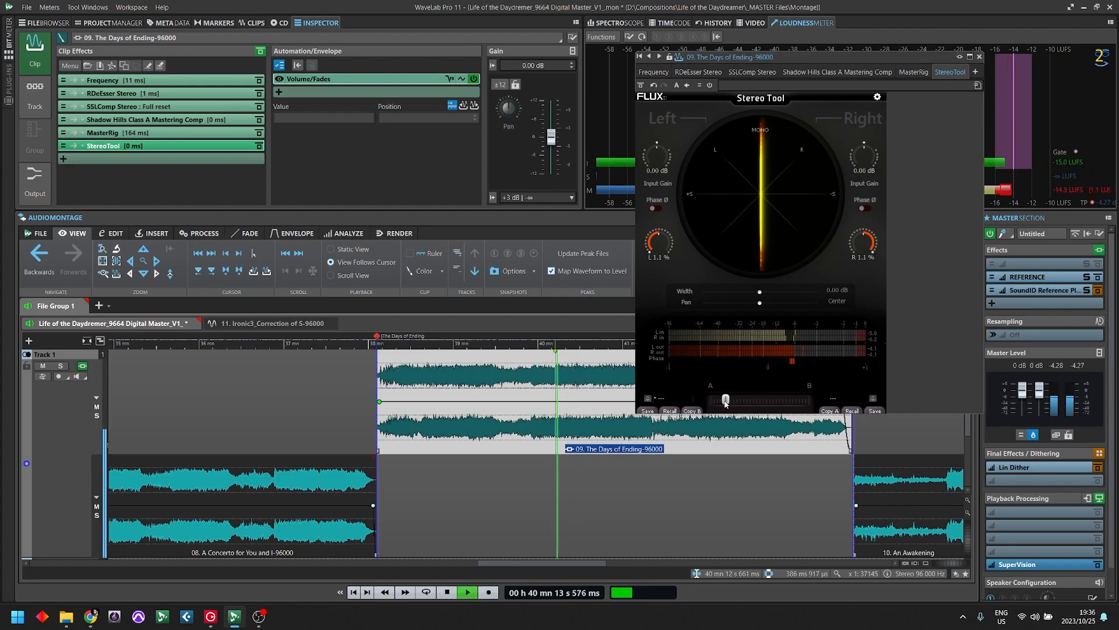
left_click_drag(798, 411, 715, 401)
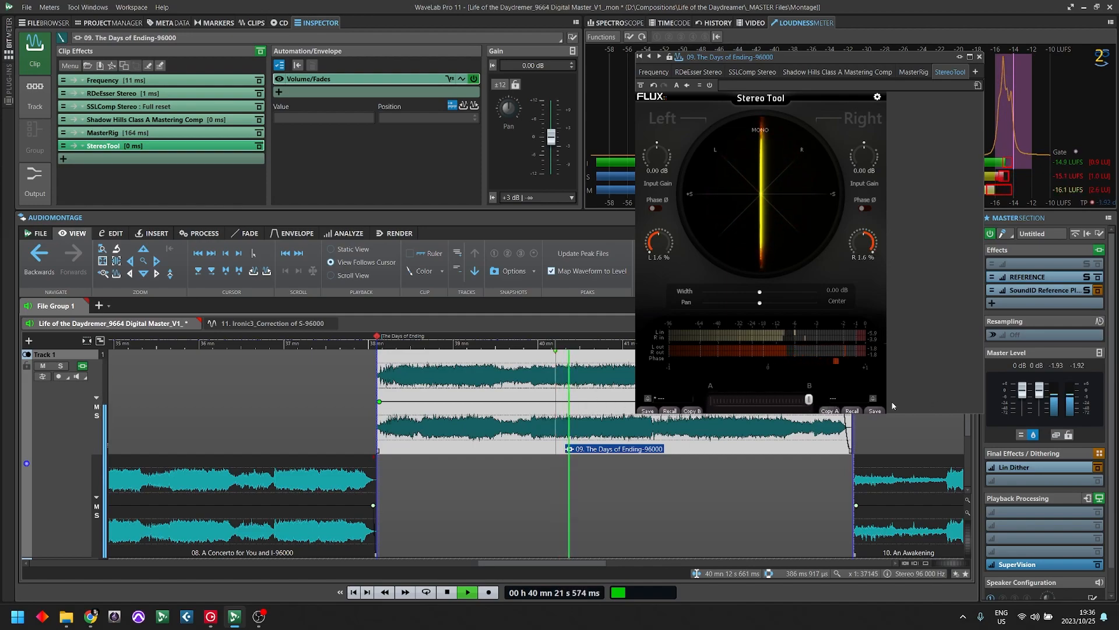
mouse_move(712, 400)
left_mouse_down()
mouse_move(834, 399)
mouse_move(712, 400)
left_mouse_up()
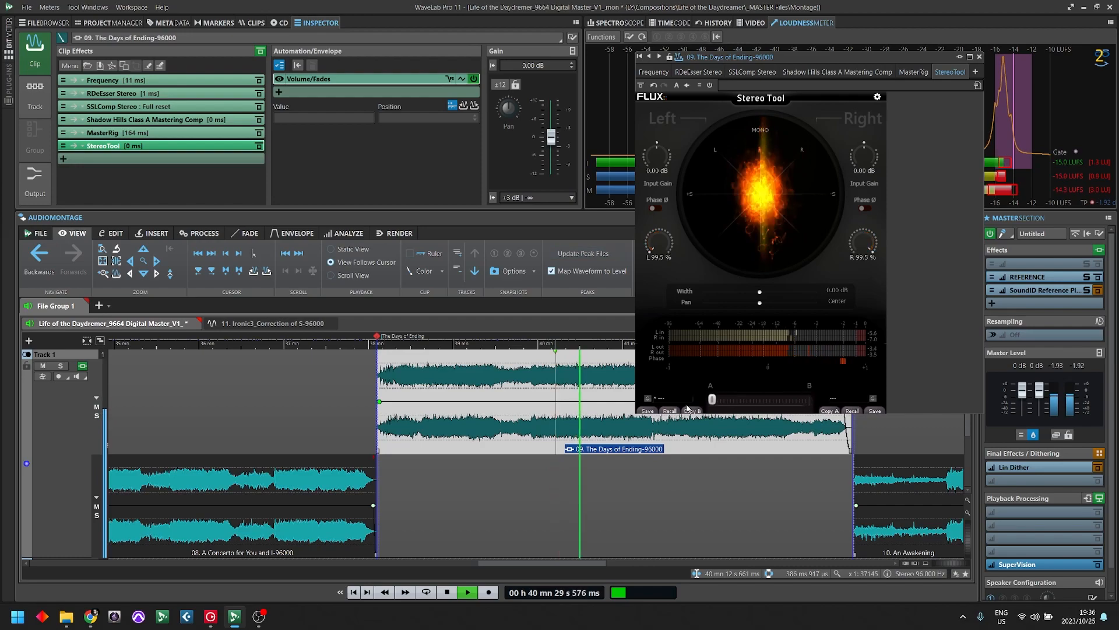
left_click(731, 497)
key("space")
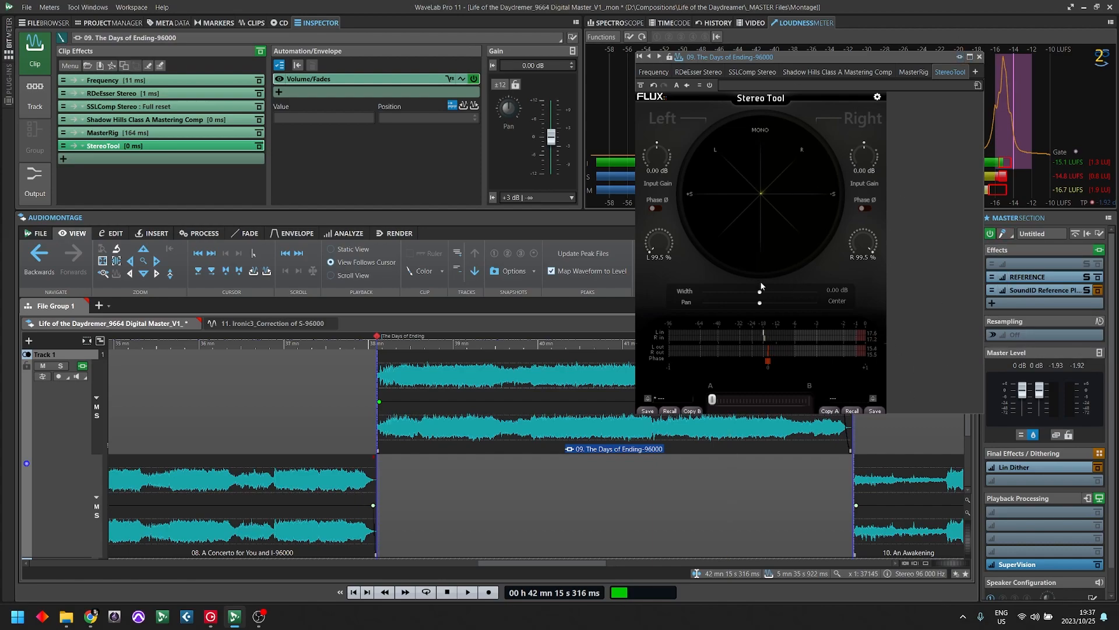
- Switch Stereo Tool to setting B, set its width to 12.00 dB and play the clip from about 39 min 44 s
left_click_drag(713, 401, 897, 390)
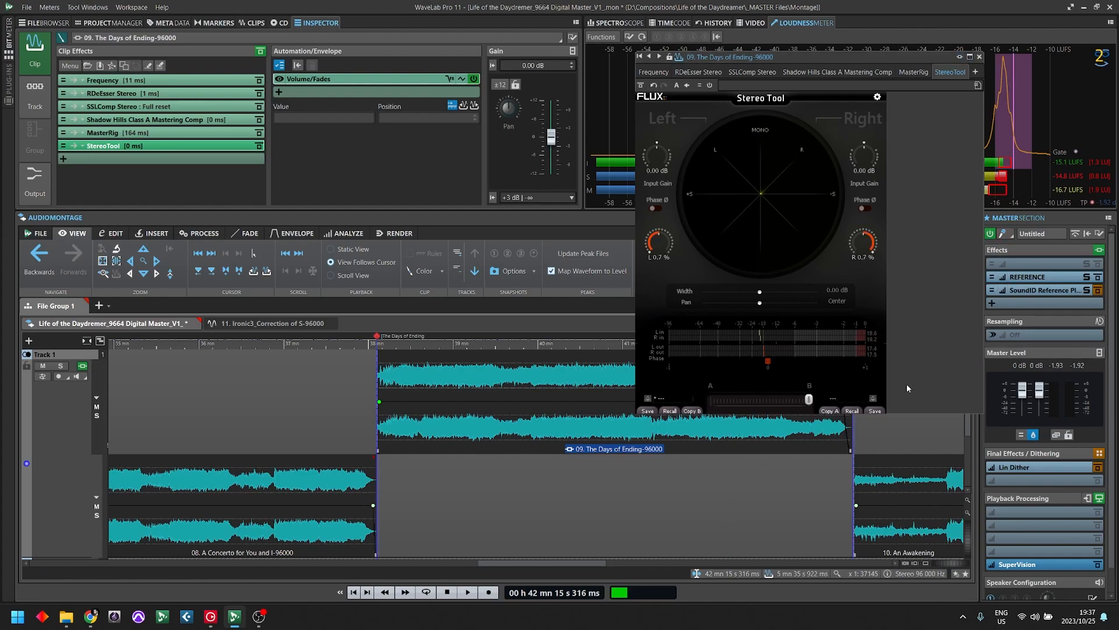
left_click_drag(760, 294, 816, 291)
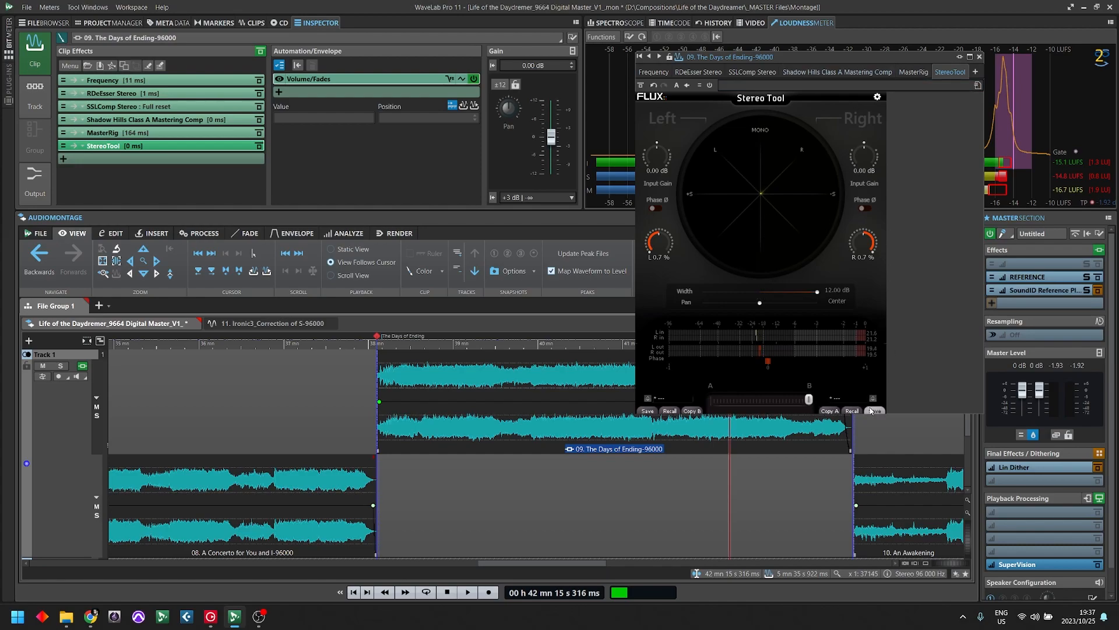
left_click(516, 385)
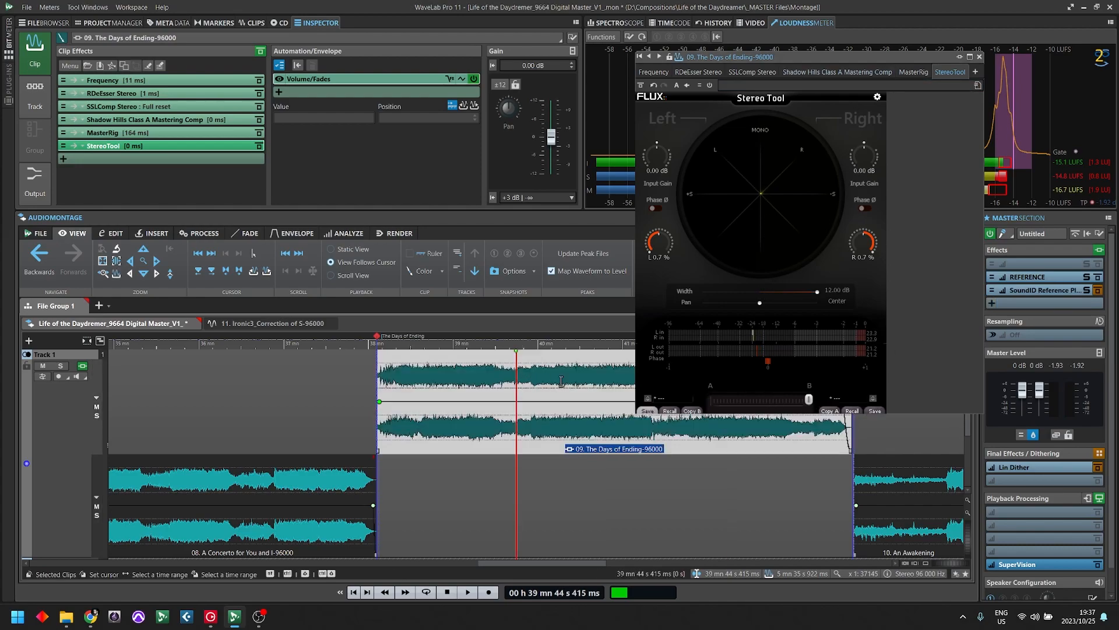
key("space")
mouse_move(817, 293)
left_mouse_down()
mouse_move(743, 297)
mouse_move(828, 295)
left_mouse_up()
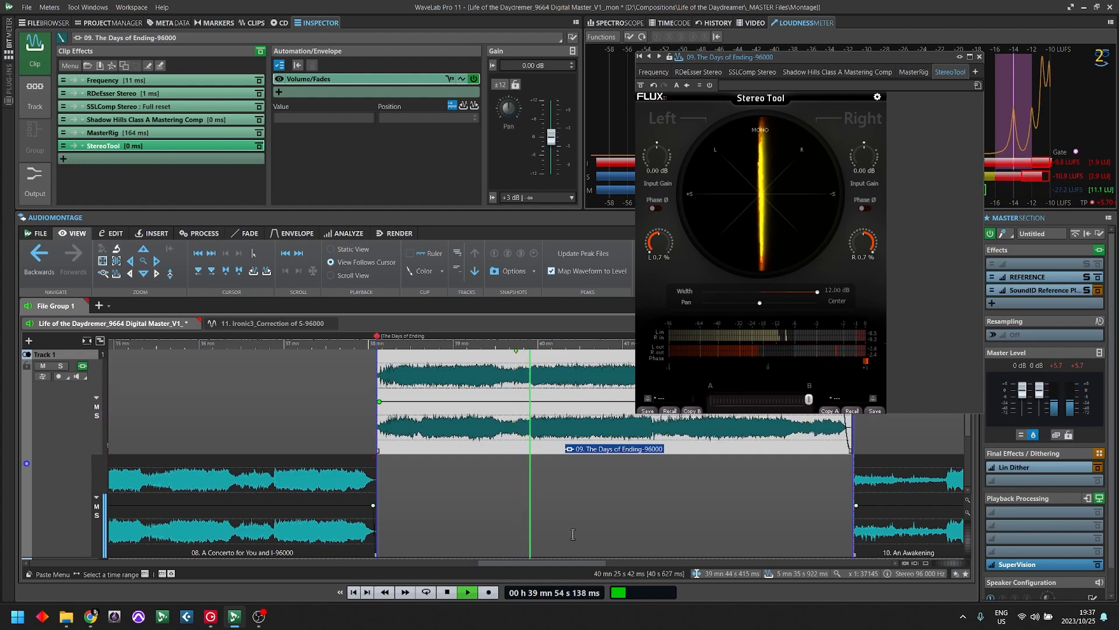
- Stop playback, pan Stereo Tool's channels to L 96.7 % and Right, and remove the StereoTool plug-in from the clip's effects
key("space")
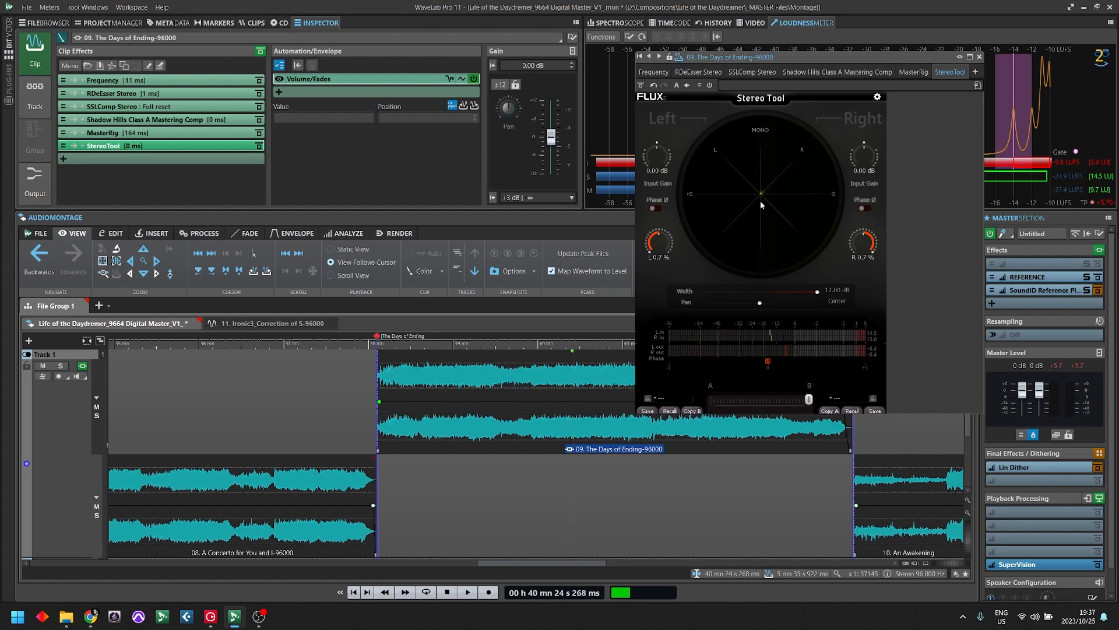
left_click_drag(864, 242, 863, 300)
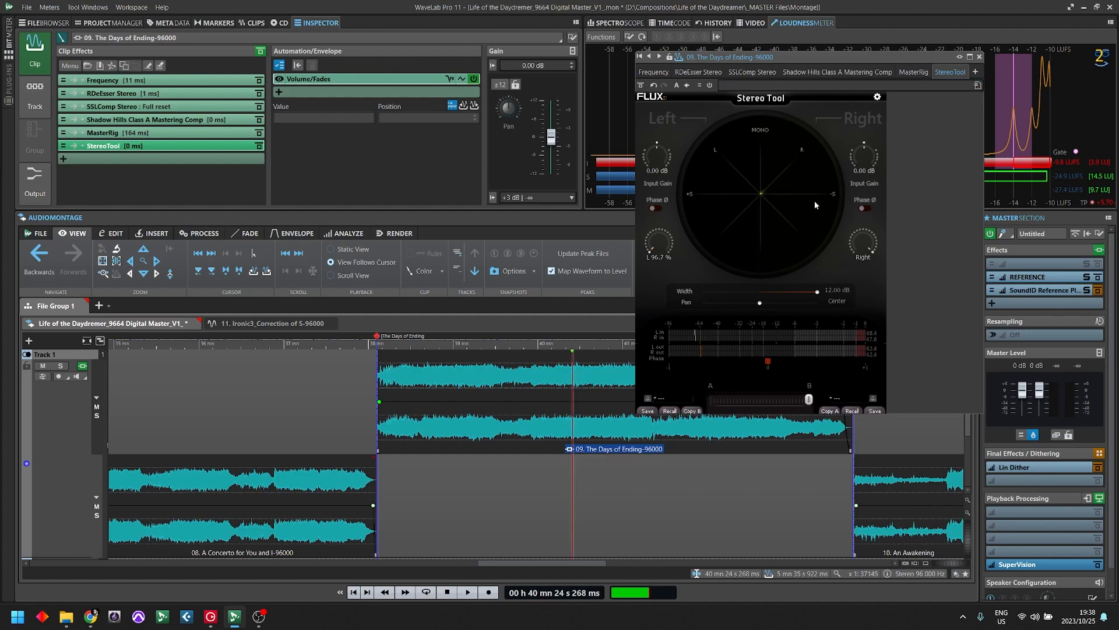
left_click(979, 57)
right_click(135, 150)
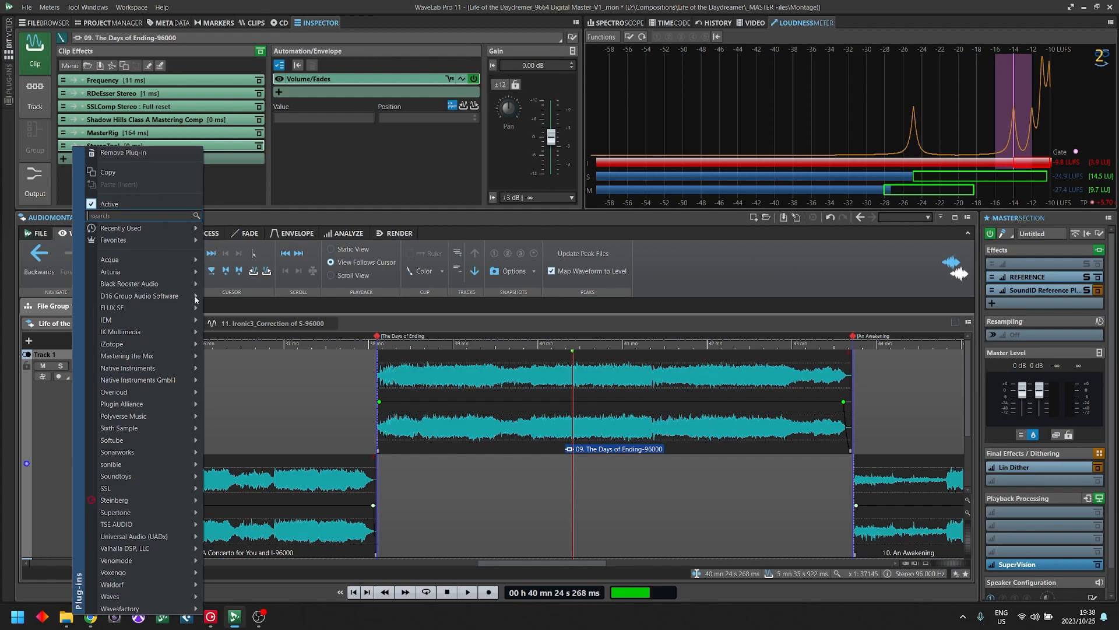
left_click(152, 154)
- Open MasterRig's Imager, solo band 1 and play the clip briefly to hear the low band
left_click(113, 135)
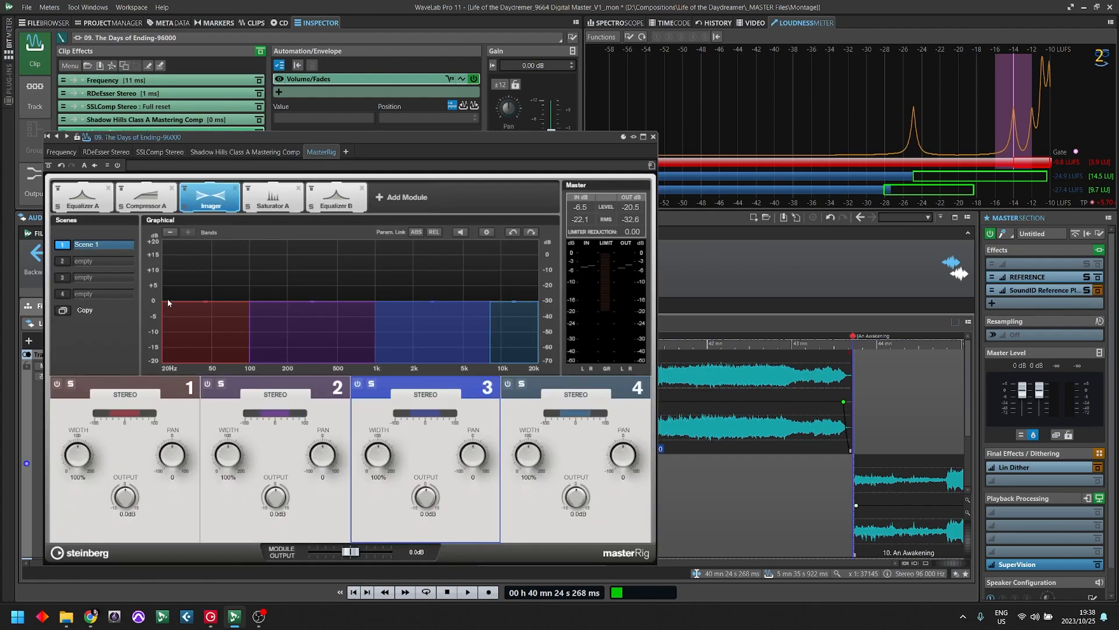
key("space")
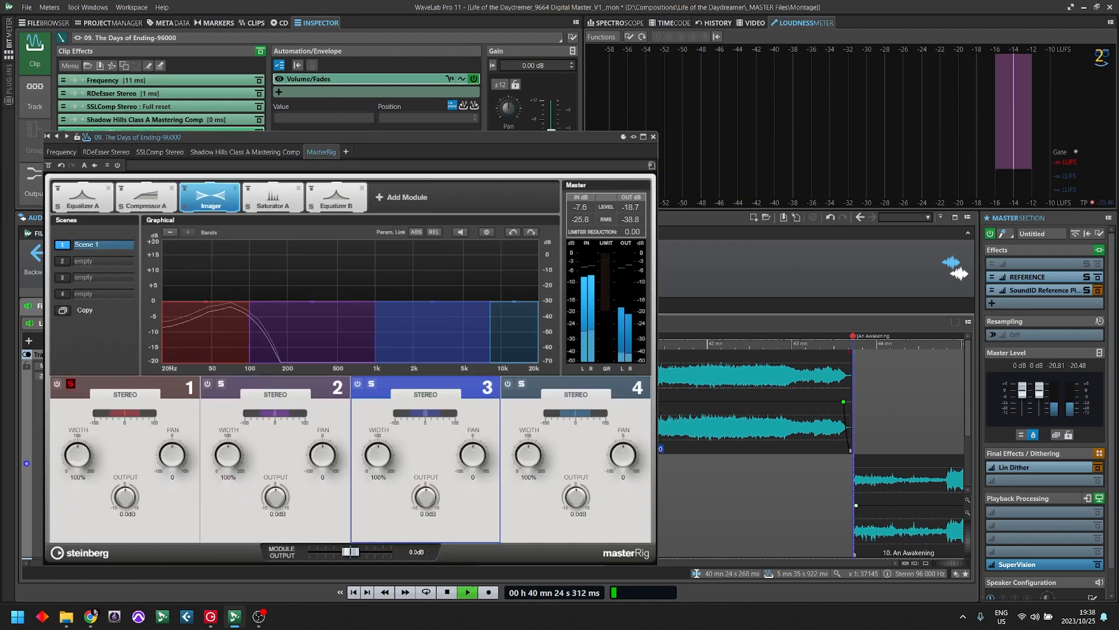
left_click_drag(403, 137, 551, 113)
key("space")
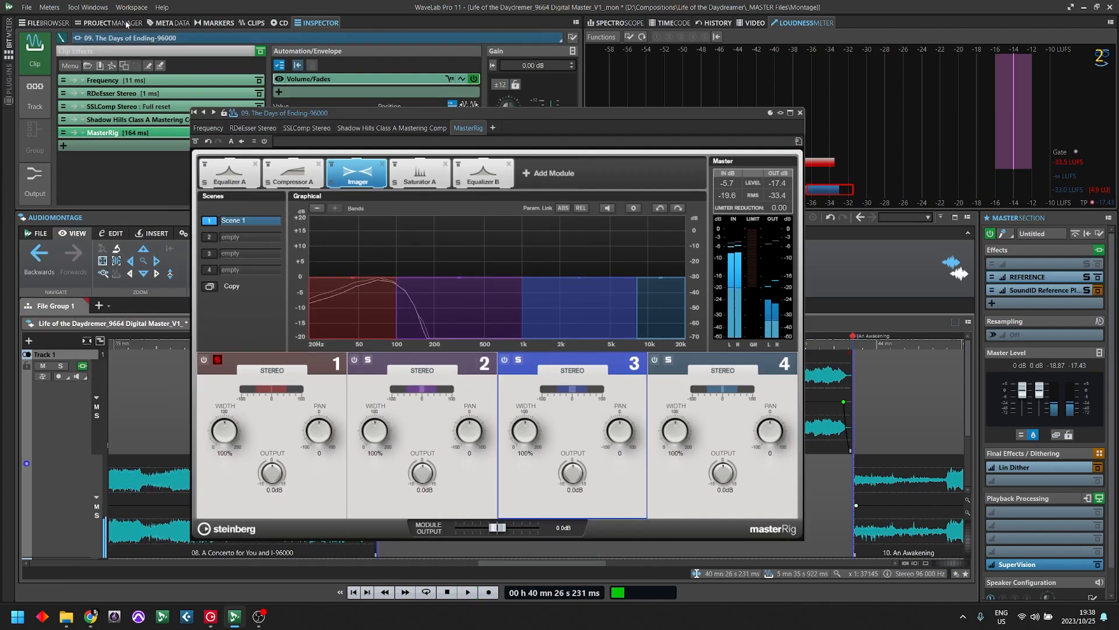
- Show the Phasescope beside MasterRig and play the clip to check the soloed low band's stereo image
left_click(80, 7)
mouse_move(51, 9)
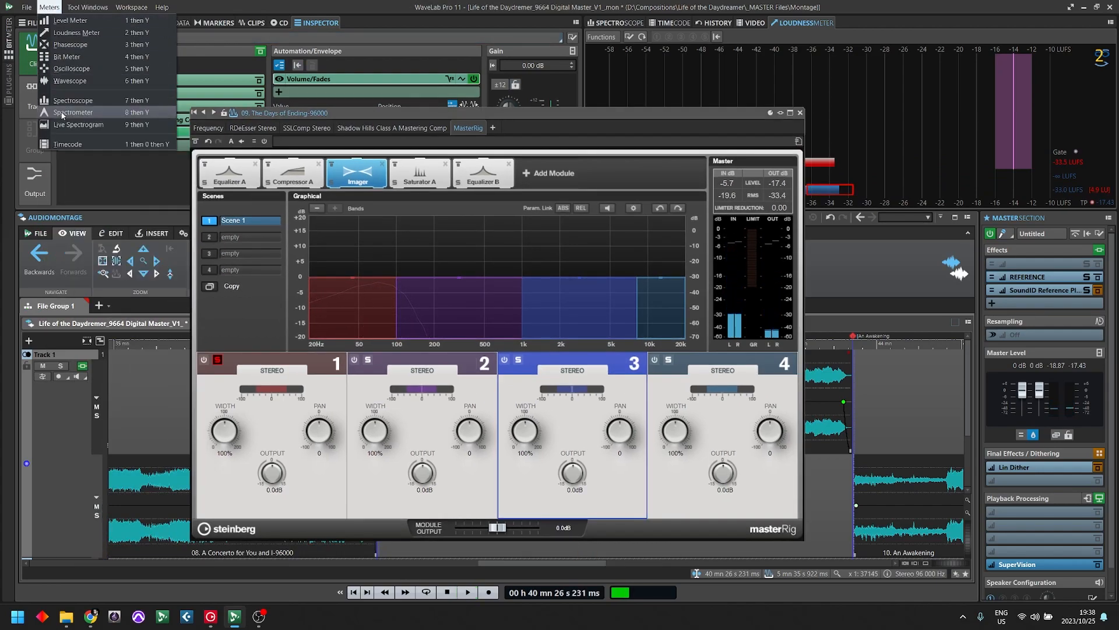
left_click(62, 114)
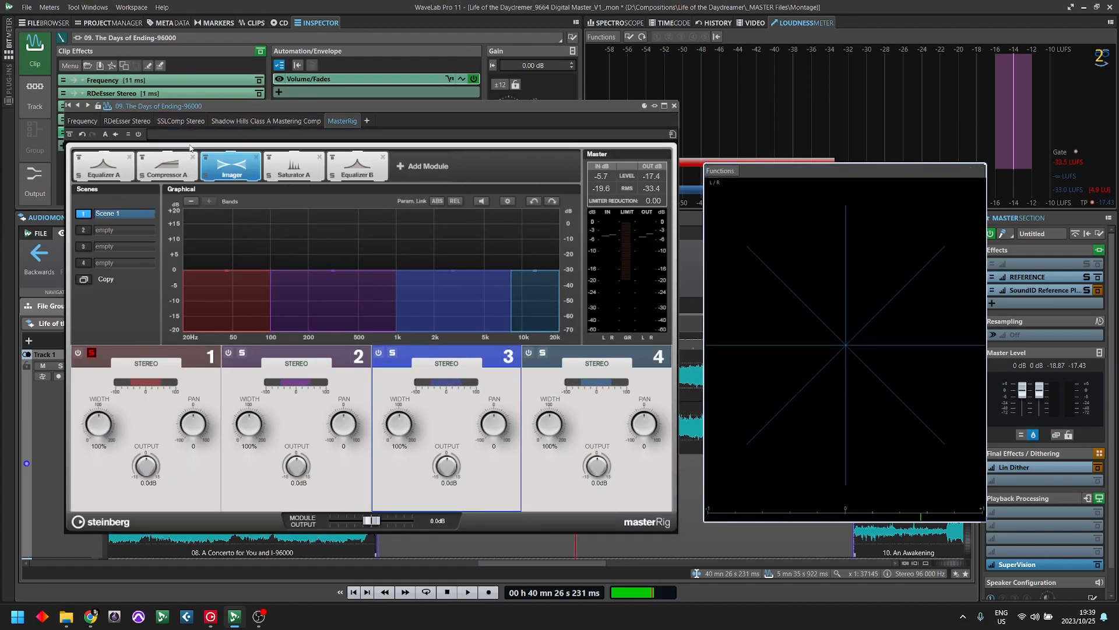
key("space")
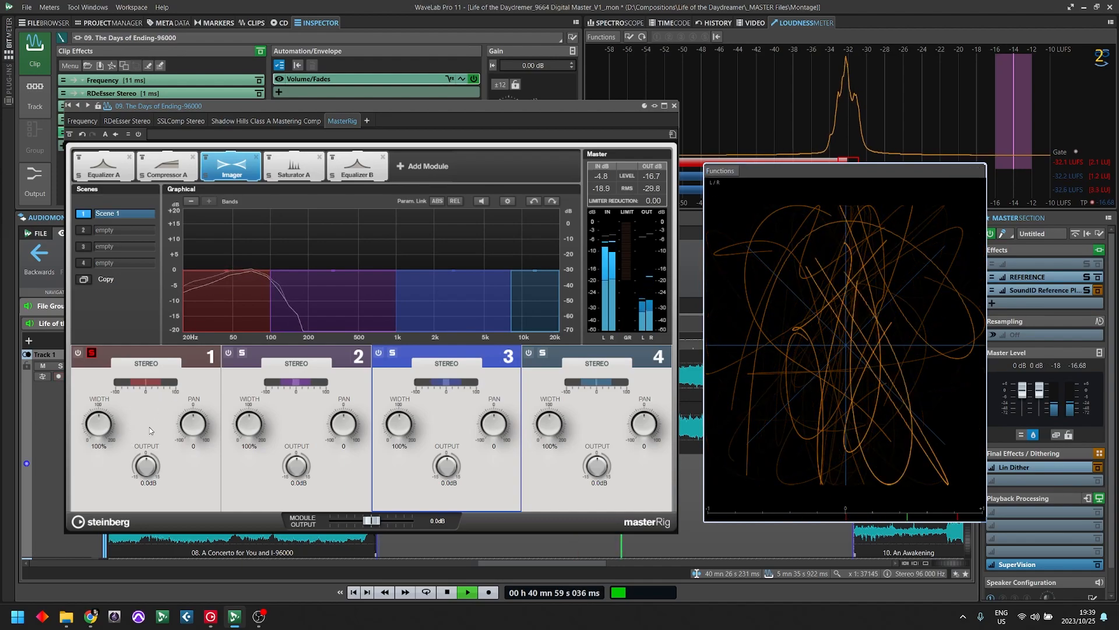
- Set the width of Imager band 1 to 0% during playback, check the Phasescope and stop playback
left_click_drag(100, 426, 115, 628)
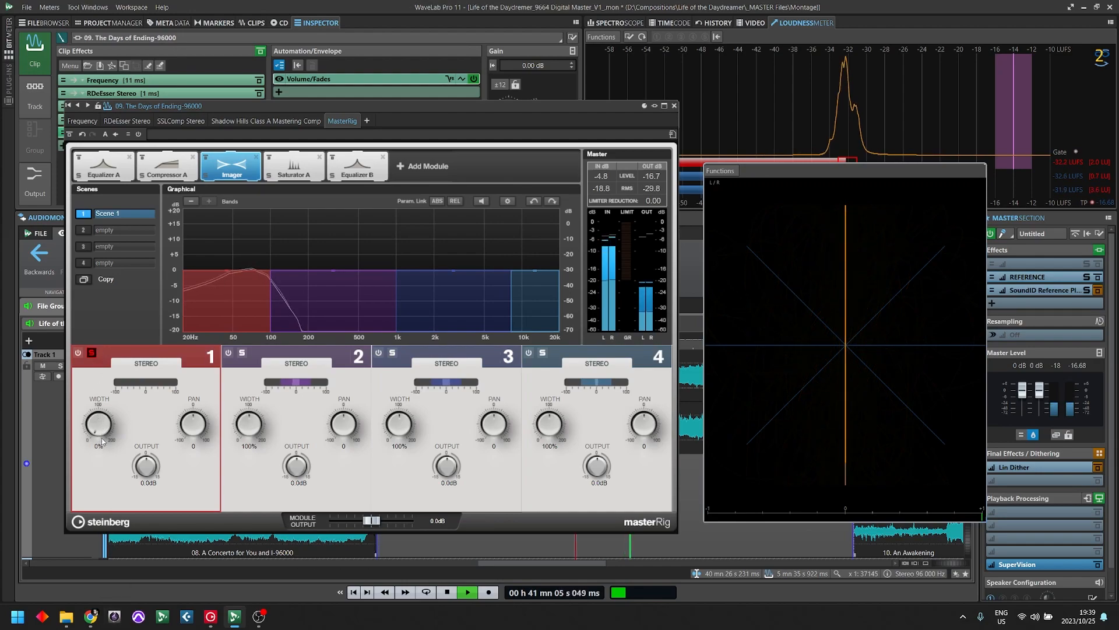
left_click_drag(101, 425, 139, 626)
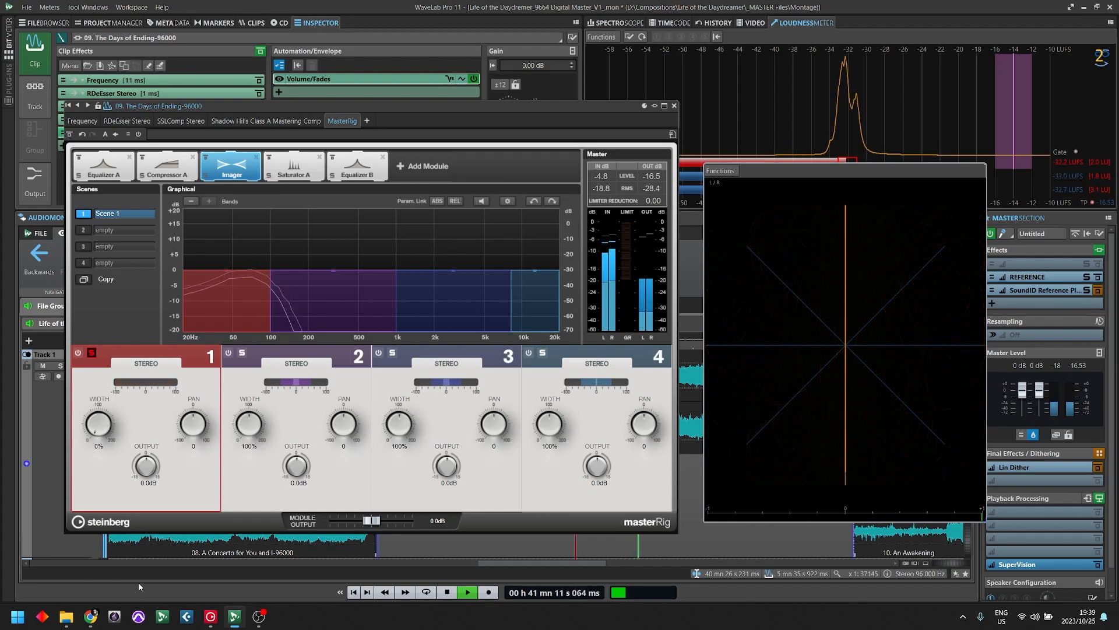
key("space")
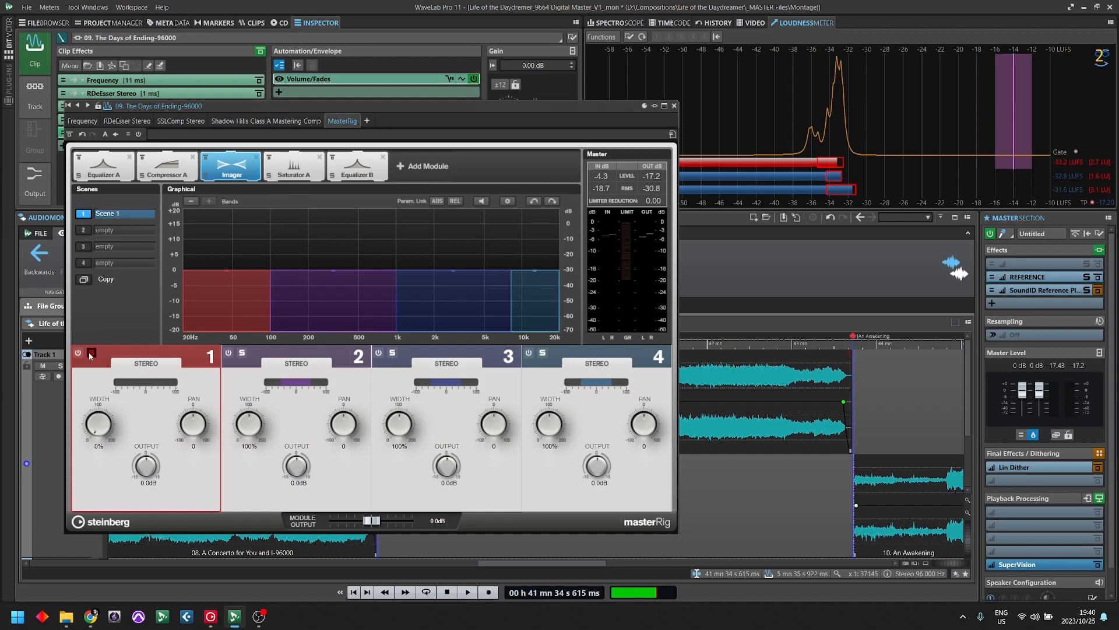
- Unsolo band 1 and play the clip from about 39 min 53 s, bypassing and re-enabling the Imager twice to compare, and stop playback
left_click_drag(521, 115, 1045, 34)
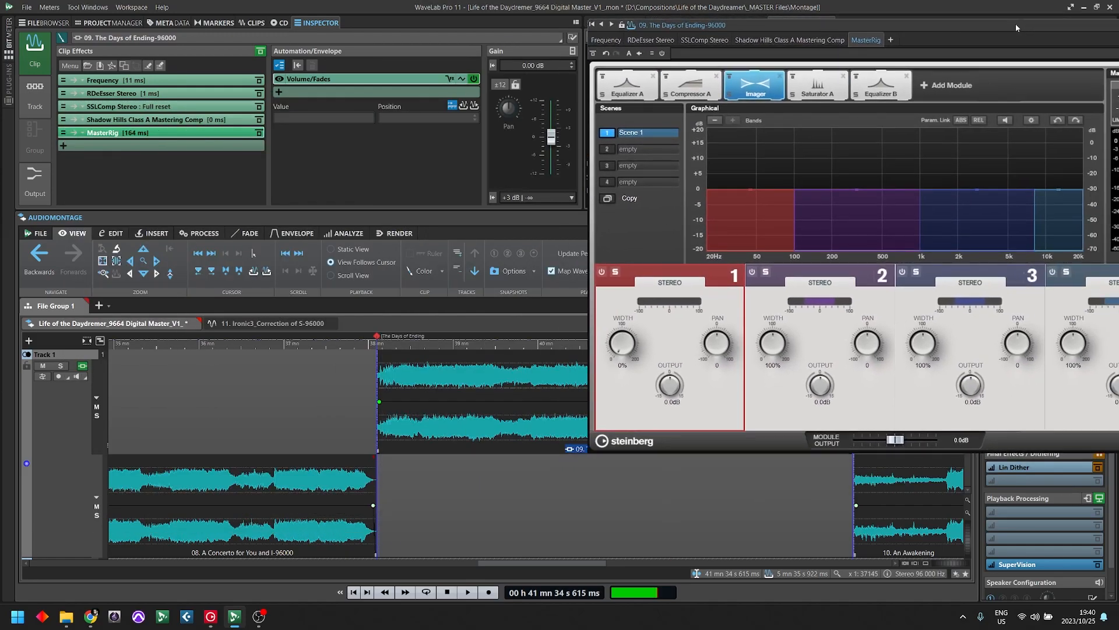
left_click(529, 368)
left_click_drag(930, 26, 549, 91)
key("space")
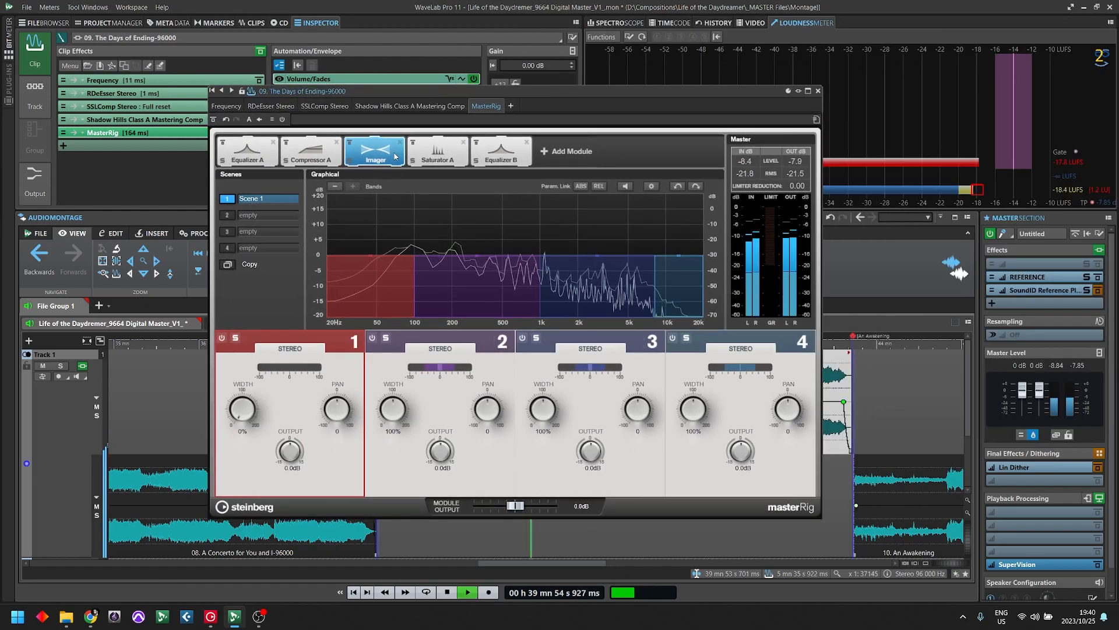
left_click(348, 143)
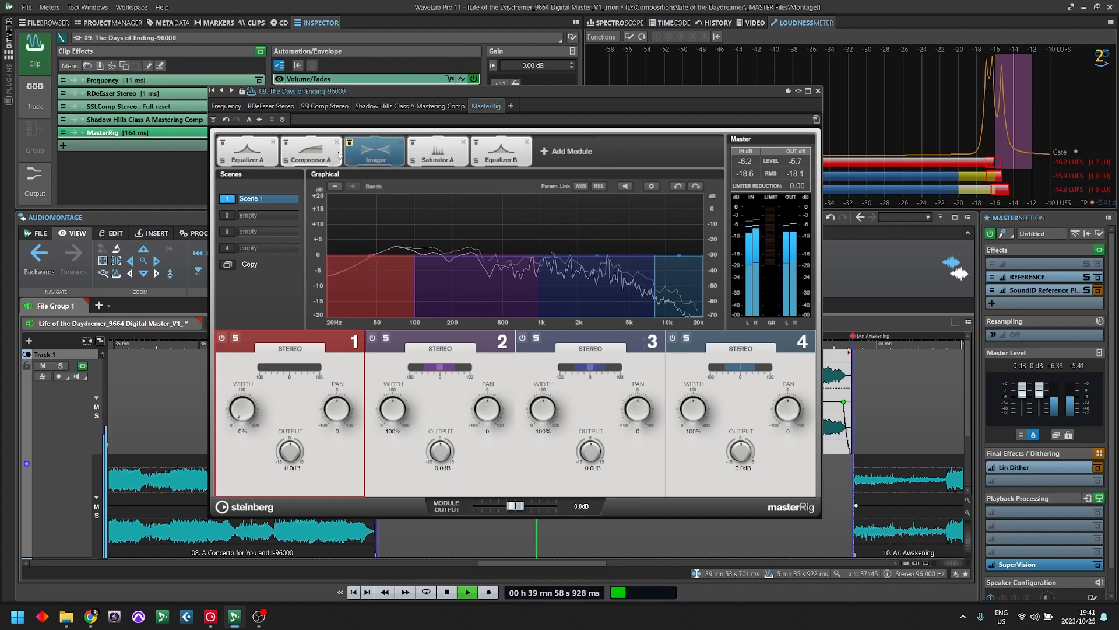
left_click(351, 144)
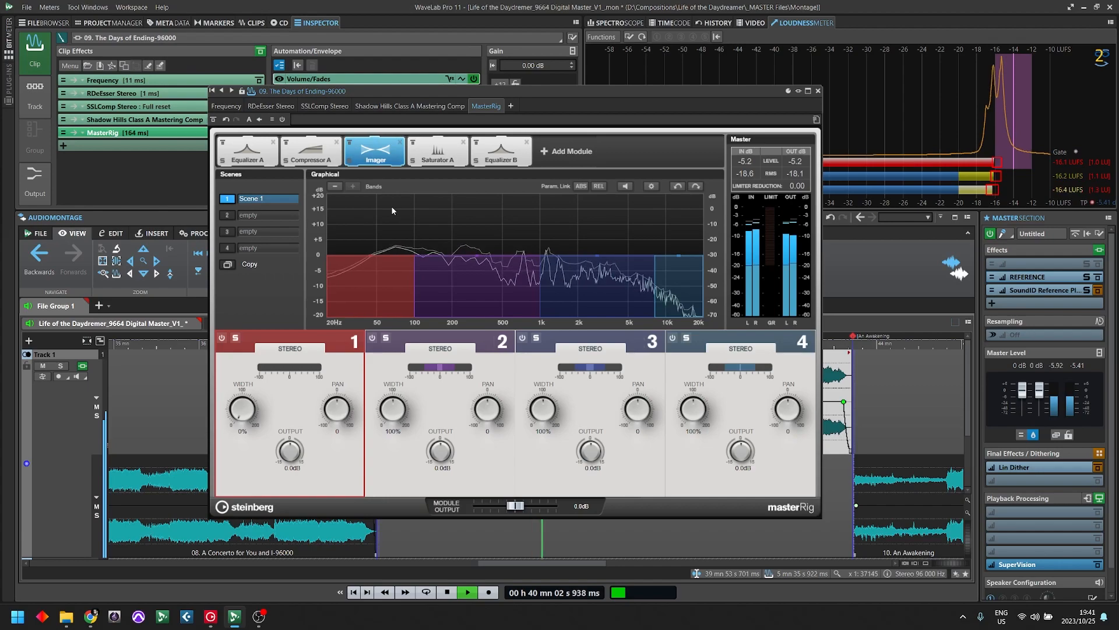
left_click(349, 143)
left_click(350, 143)
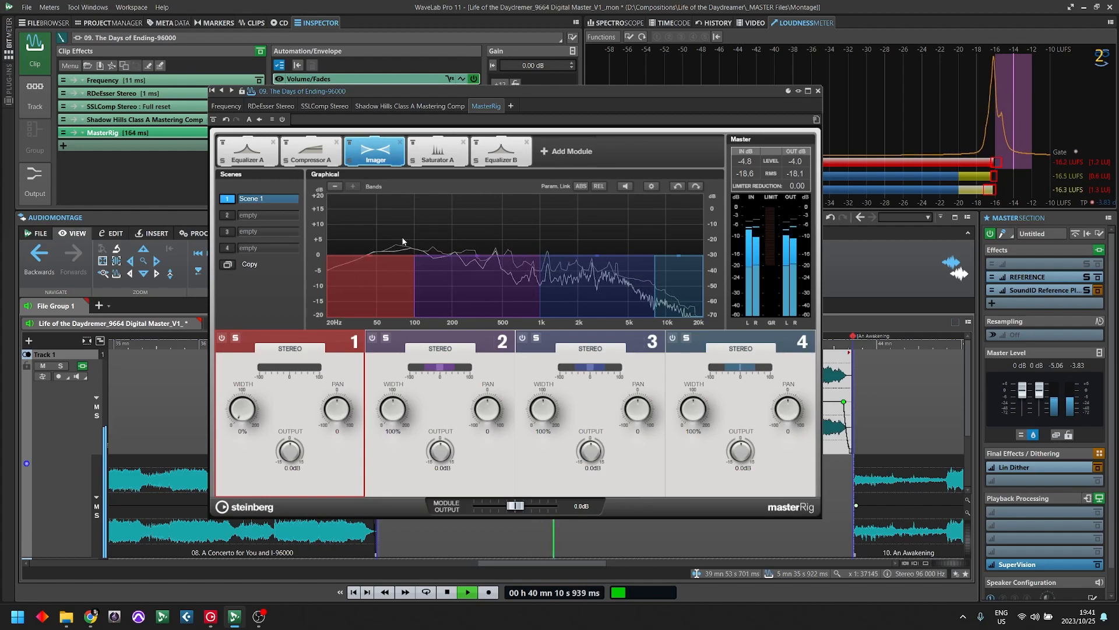
key("space")
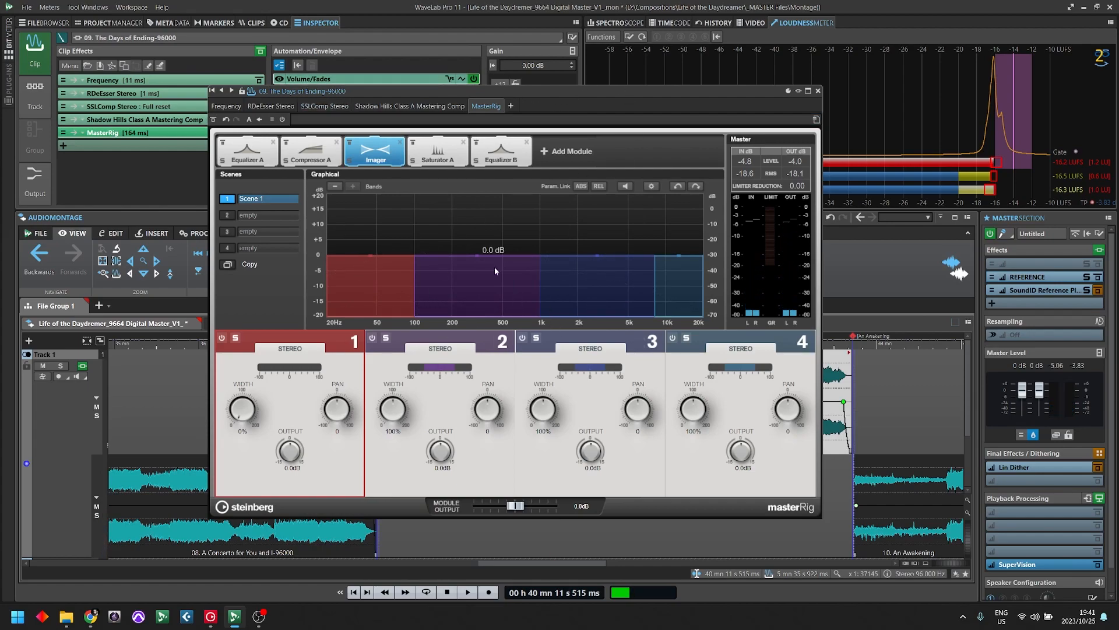
- Open the REFERENCE plug-in beside MasterRig and switch between Original and Reference with the Nightwish - Noise track
left_click_drag(667, 91, 489, 101)
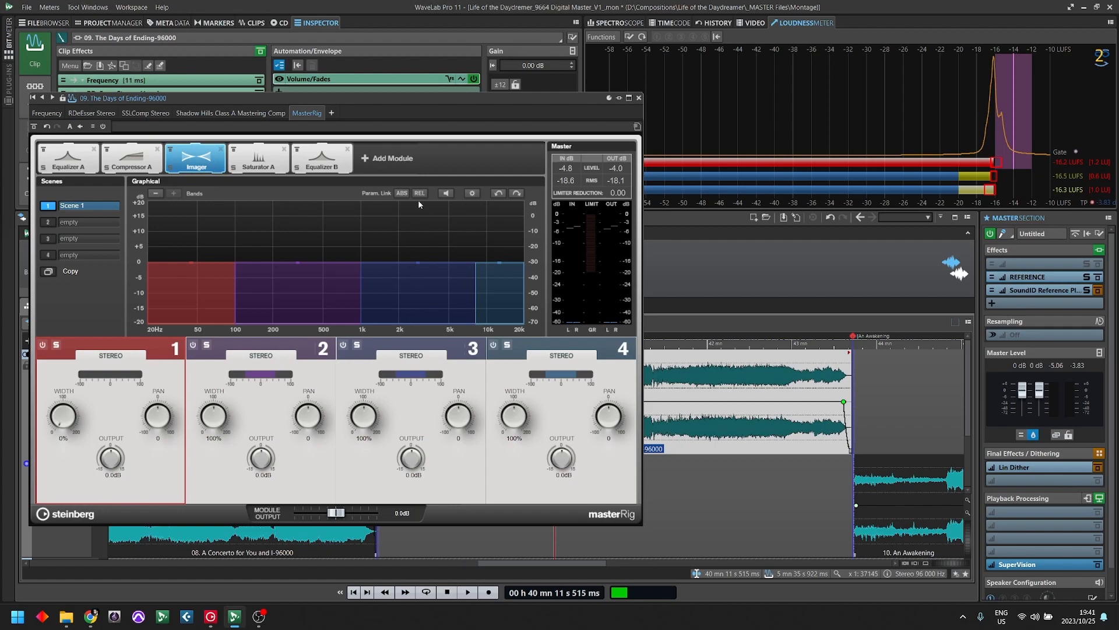
left_click(1025, 283)
left_click_drag(813, 93, 837, 107)
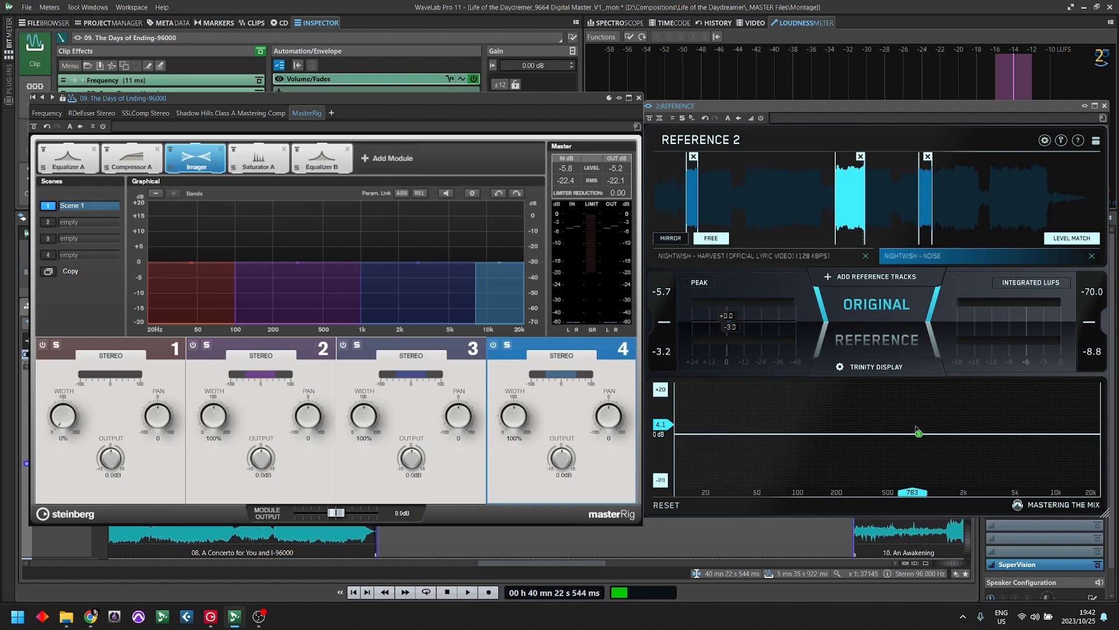
left_click(892, 346)
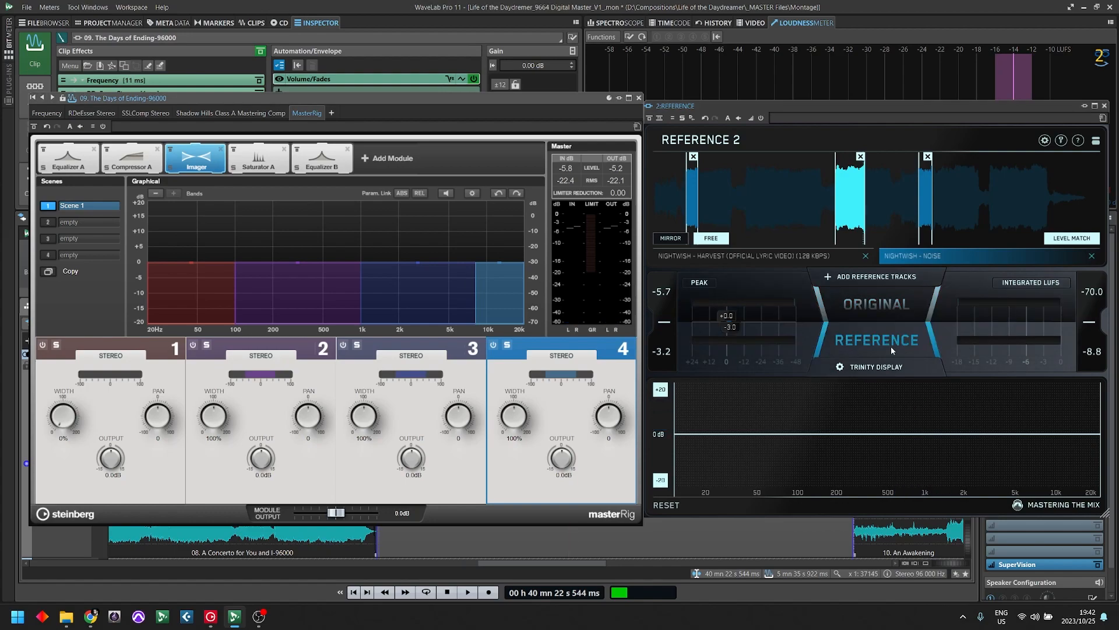
left_click(880, 310)
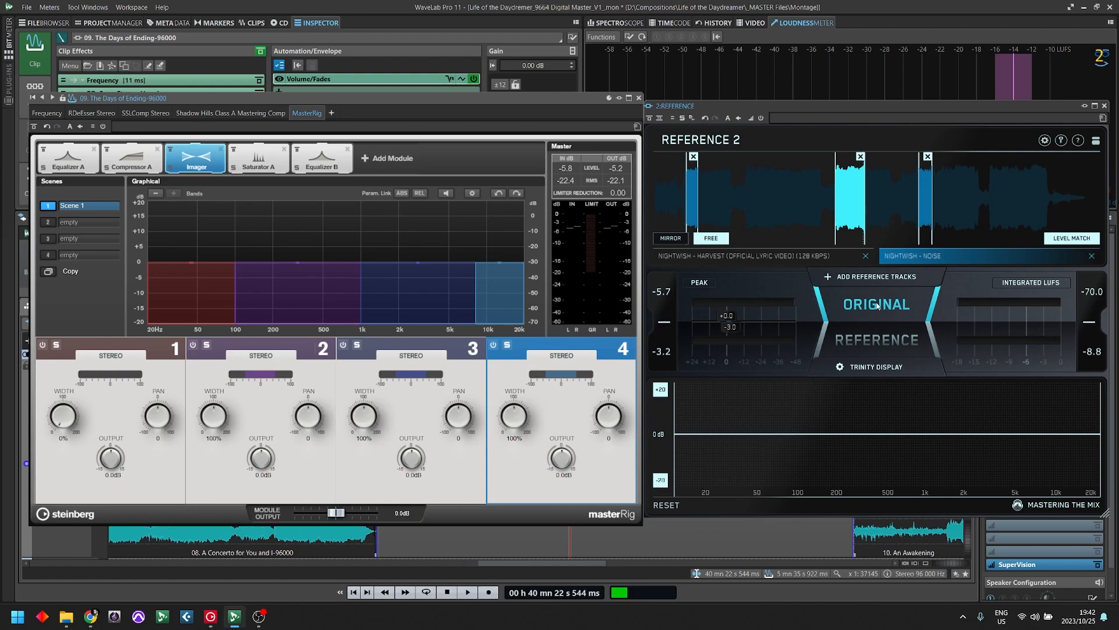
left_click(878, 341)
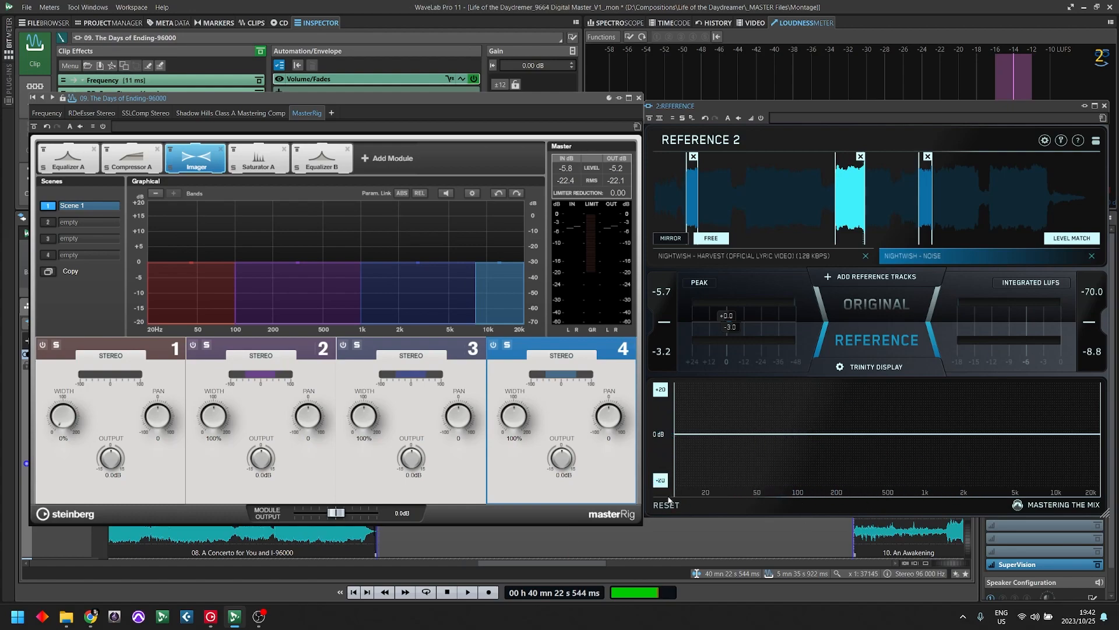
- Split off the low band at about 98 Hz in REFERENCE's Trinity Display, play the original to examine its lows and stop playback
left_click(798, 413)
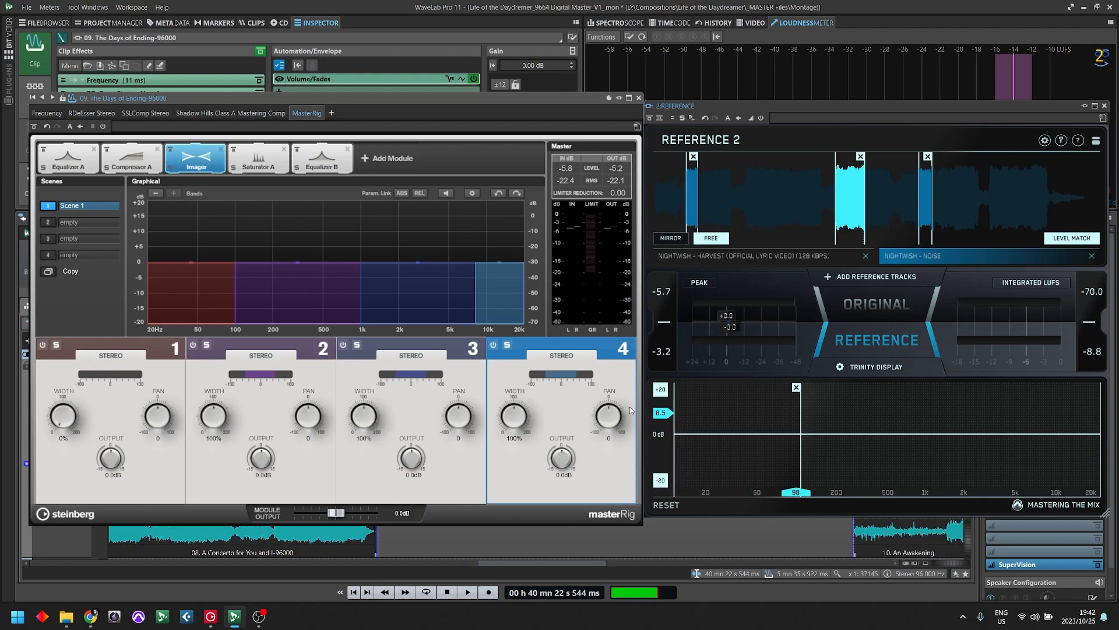
mouse_move(798, 453)
left_mouse_down()
mouse_move(777, 455)
mouse_move(793, 457)
left_mouse_up()
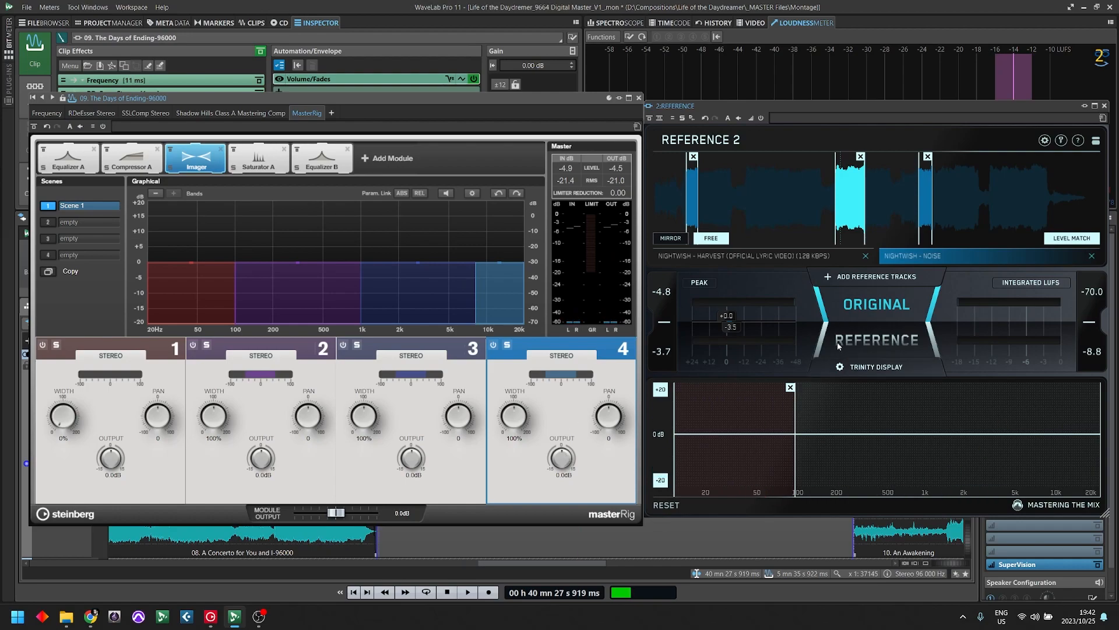
key("space")
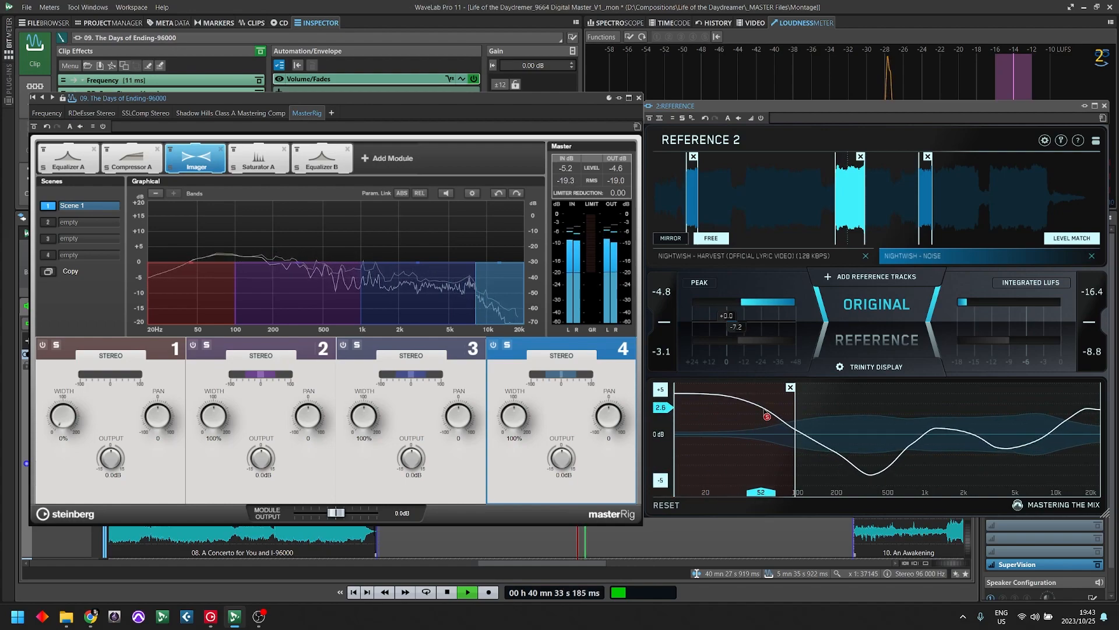
key("space")
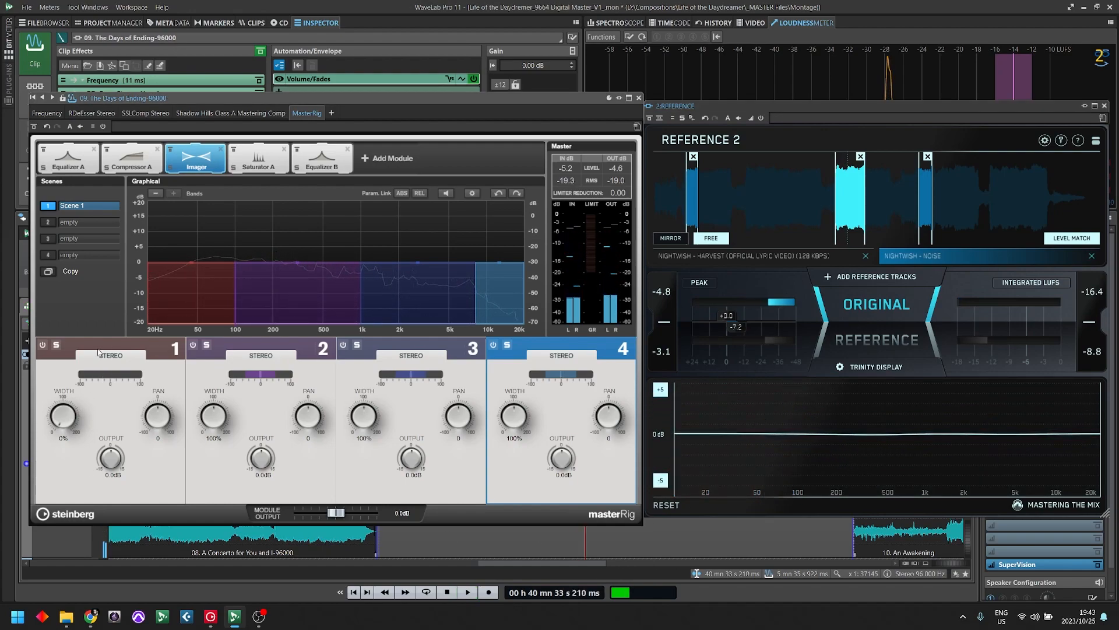
- Solo Imager band 1 and play the clip in two short passes to examine the low band in REFERENCE's Trinity Display
left_click(56, 345)
key("space")
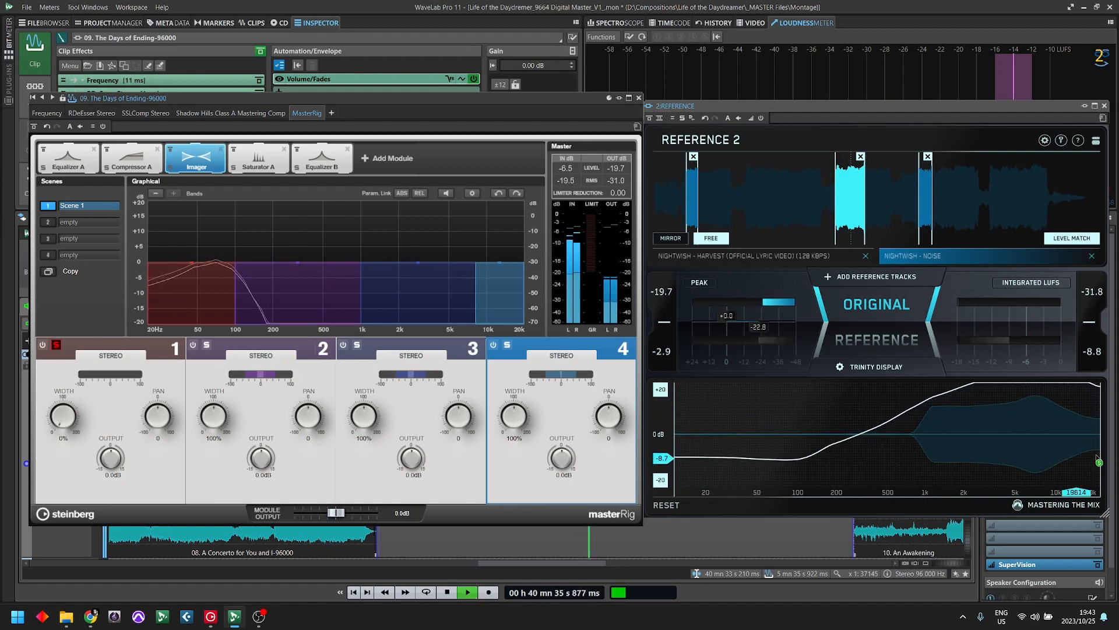
key("space")
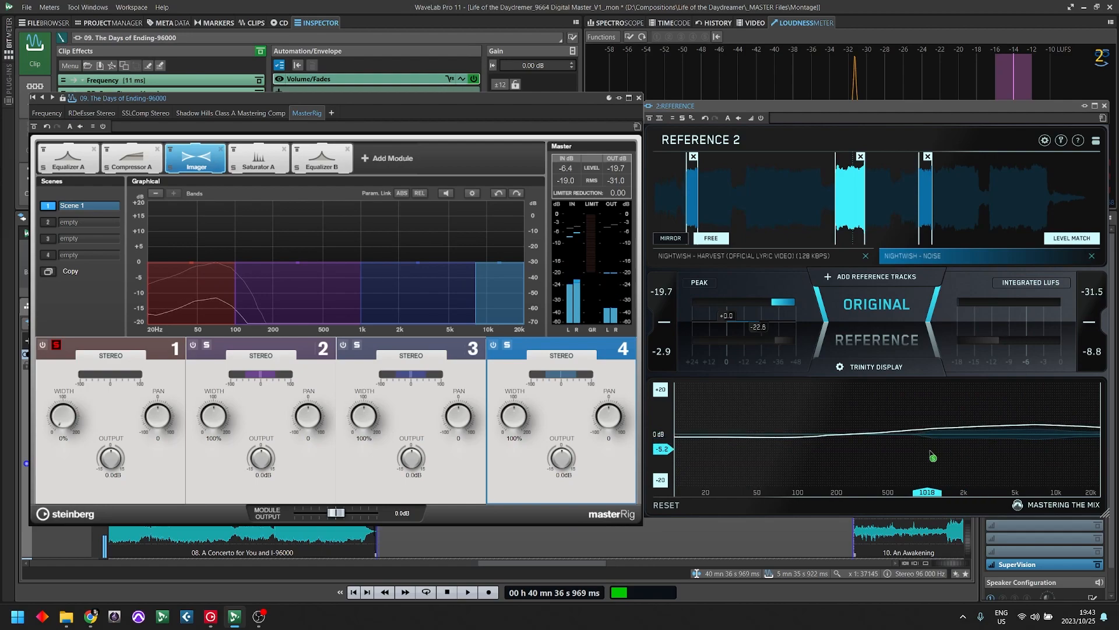
key("space")
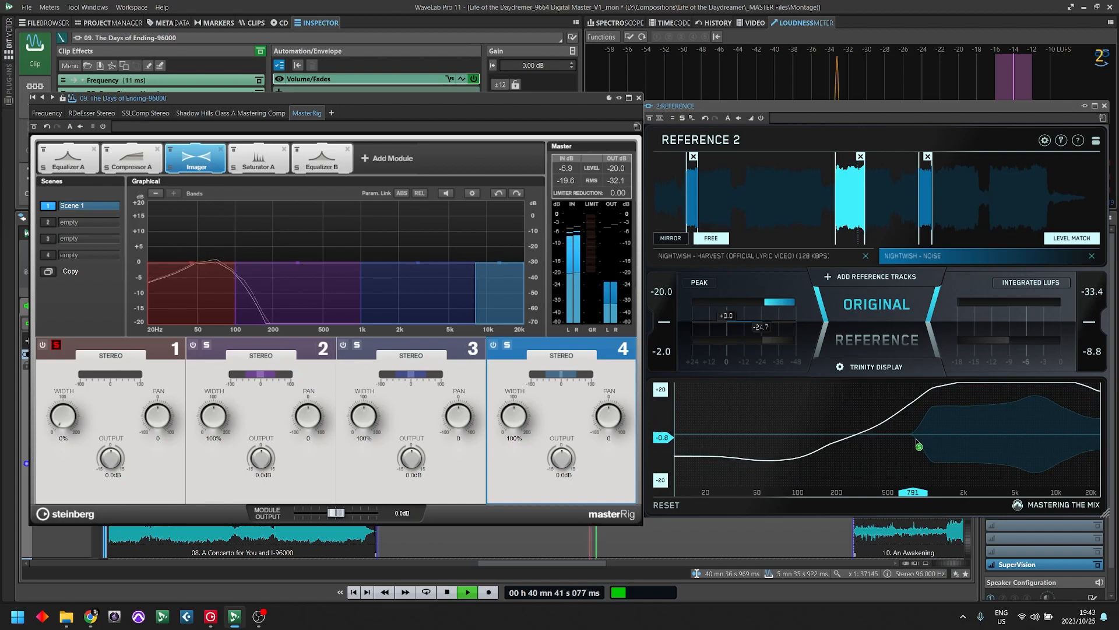
key("space")
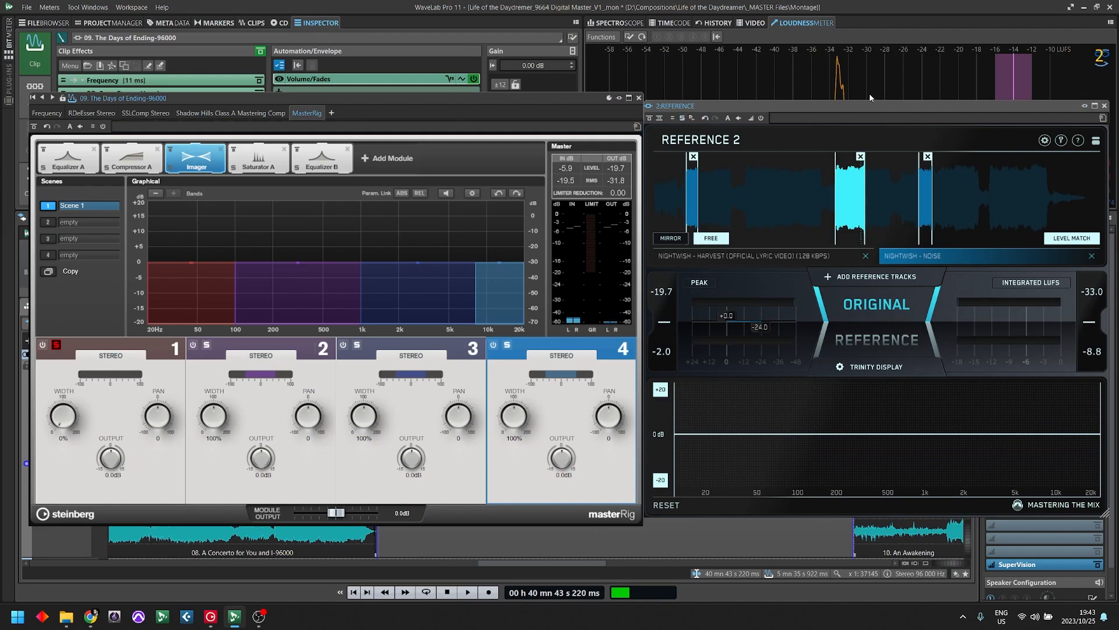
- Find the reference clips on Track 2 at the montage's start and select the Nightwish - Noise clip
left_click_drag(339, 105, 728, 65)
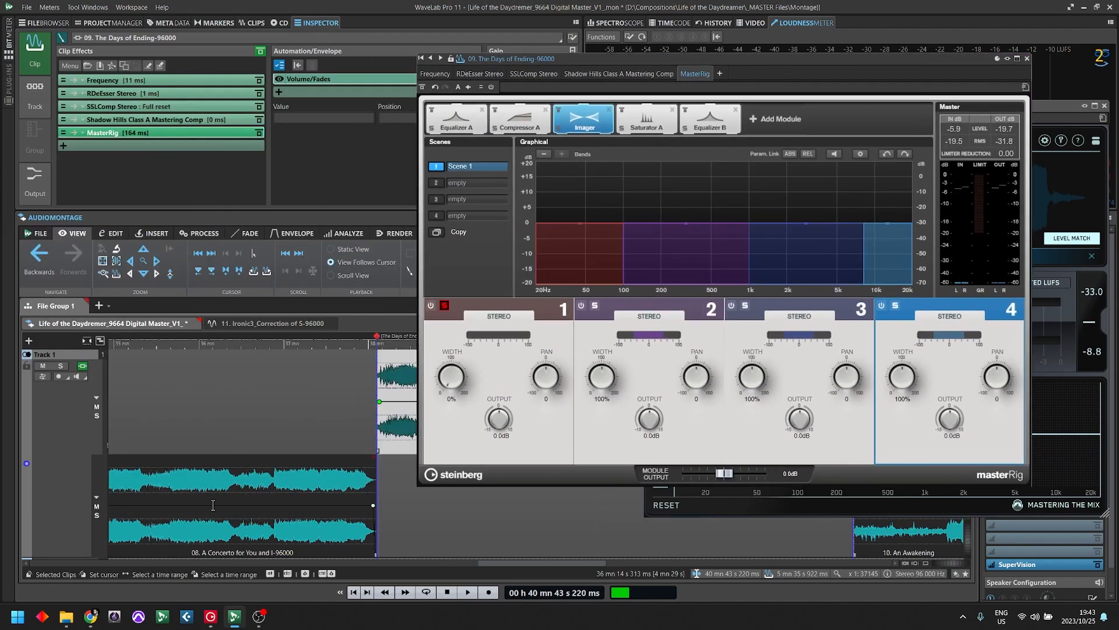
scroll(152, 499, "right", 2)
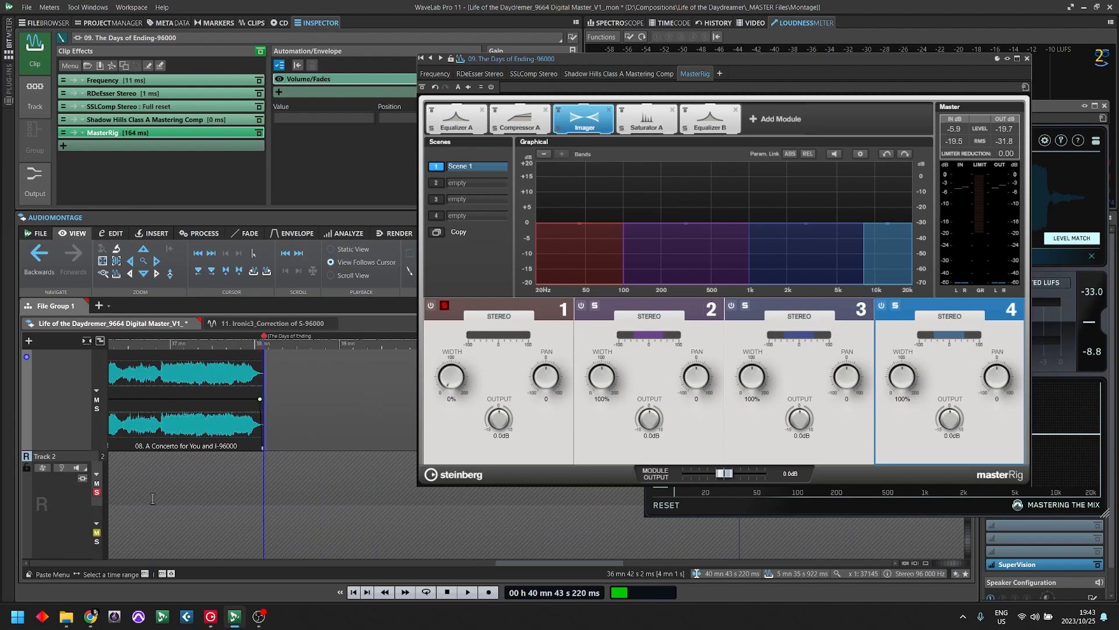
left_click(152, 499)
key("Down")
key("Down")
key("Down")
key("Down")
key("Down")
key("Down")
key("Down")
key("Down")
key("Down")
key("Down")
key("Down")
key("Down")
key("Down")
key("Down")
key("Down")
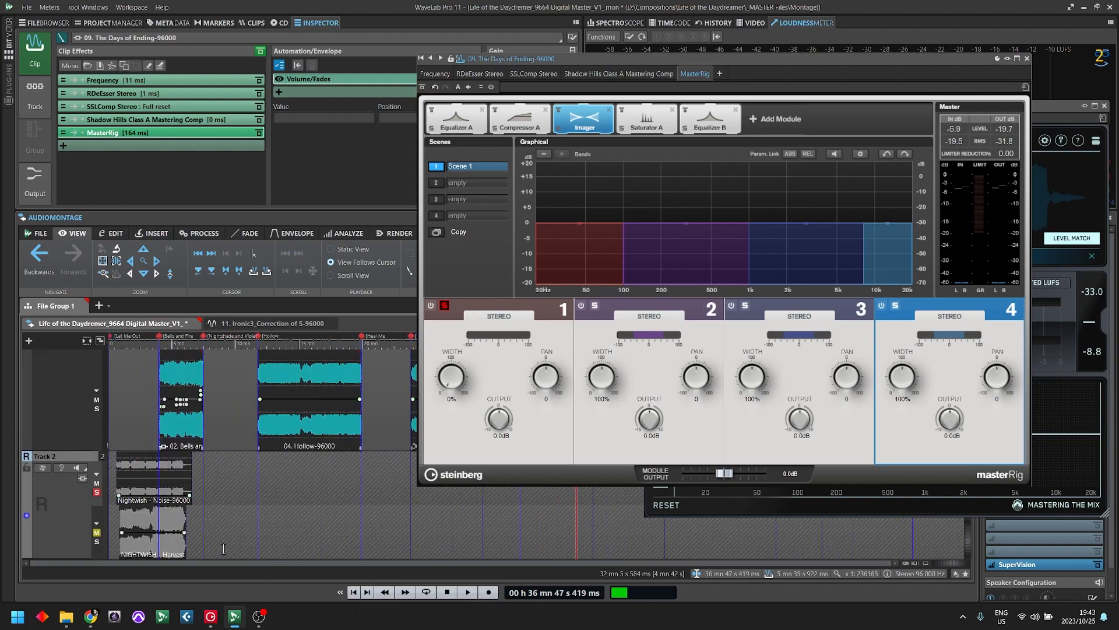
left_click(160, 484)
- Add Steinberg's Frequency EQ as a clip effect on the Nightwish - Noise clip
left_click(233, 82)
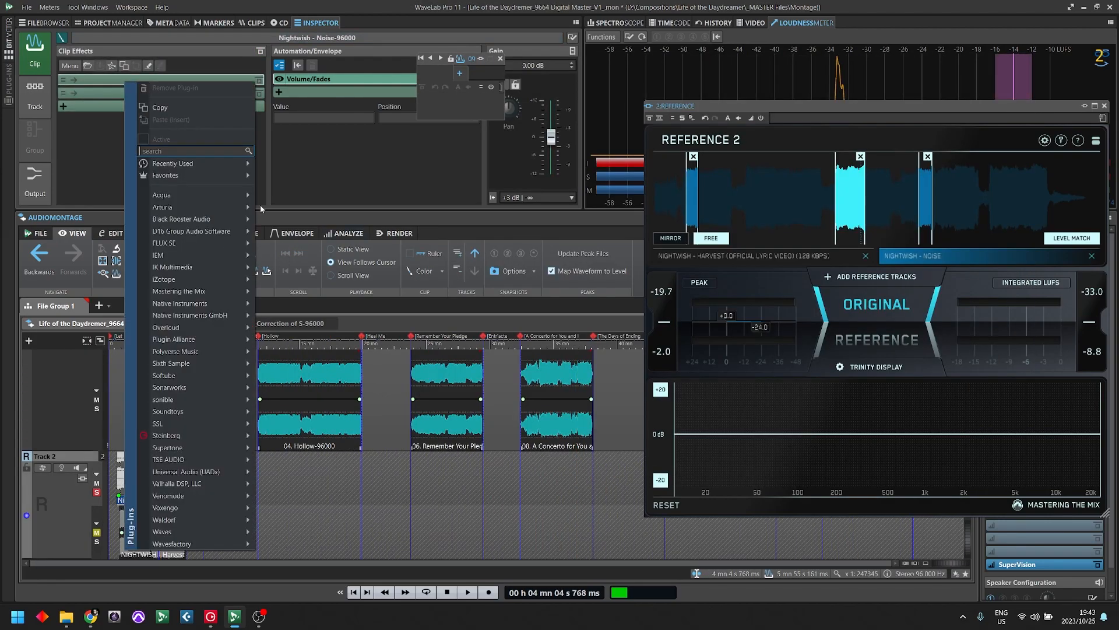
type("eq")
mouse_move(192, 227)
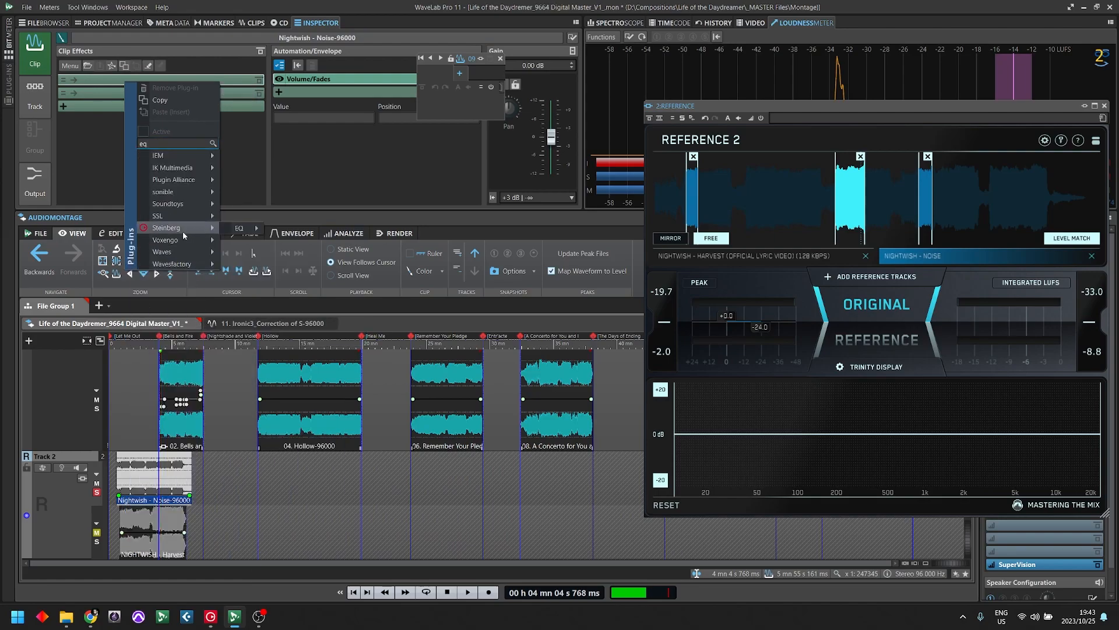
mouse_move(239, 231)
left_click(292, 228)
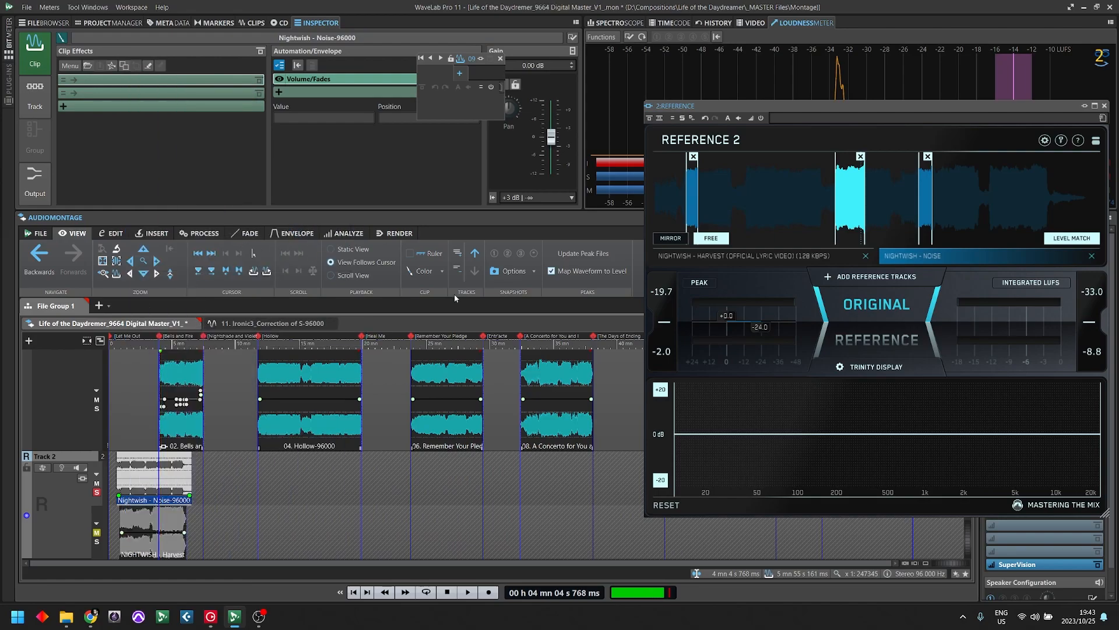
left_click_drag(611, 61, 394, 66)
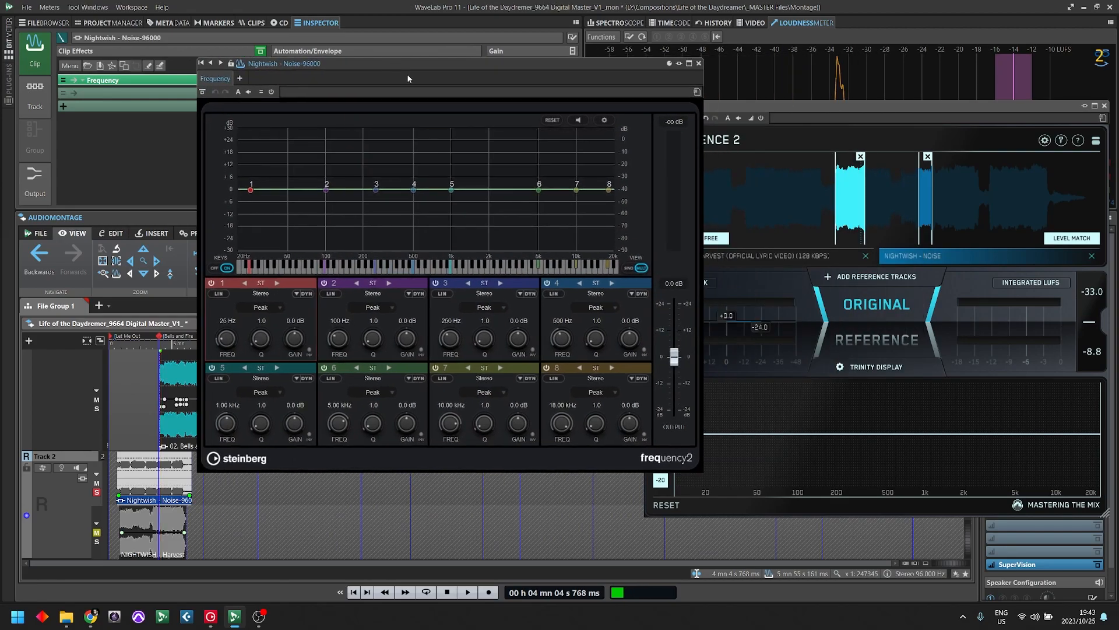
- Set Frequency's band 8 to a Cut 24 filter at 1000 Hz
left_click(614, 393)
left_click(619, 380)
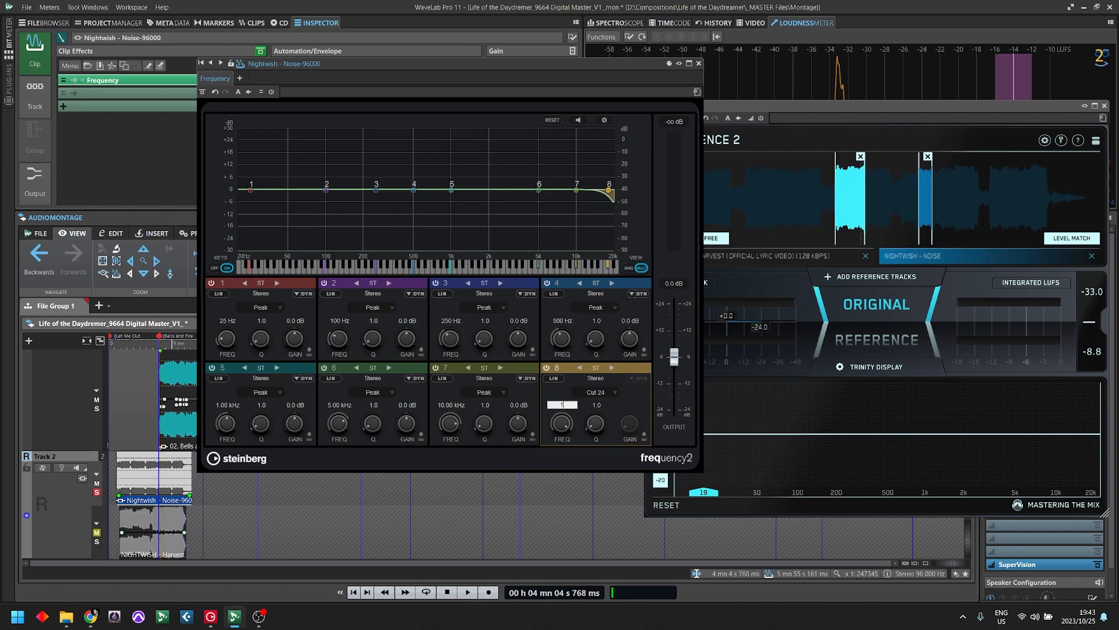
key("Return")
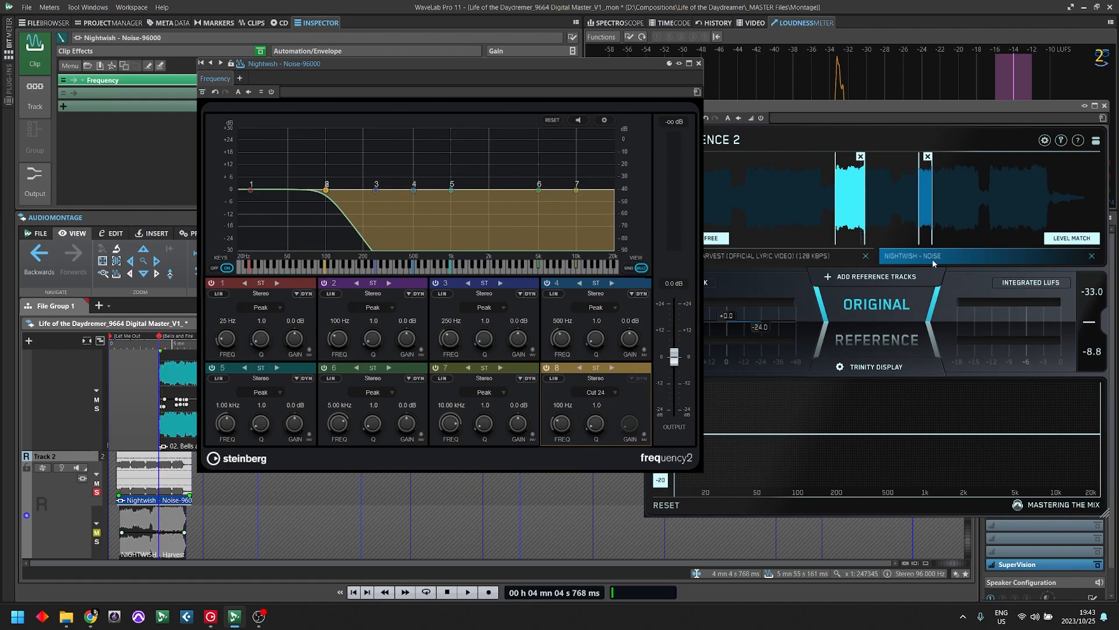
left_click(598, 393)
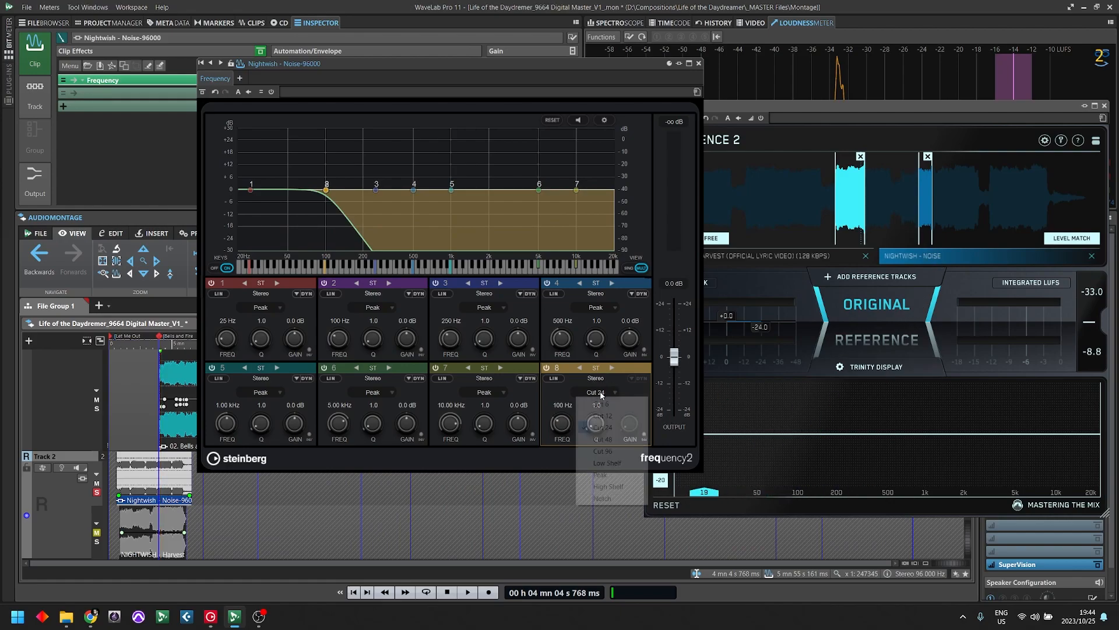
left_click(583, 382)
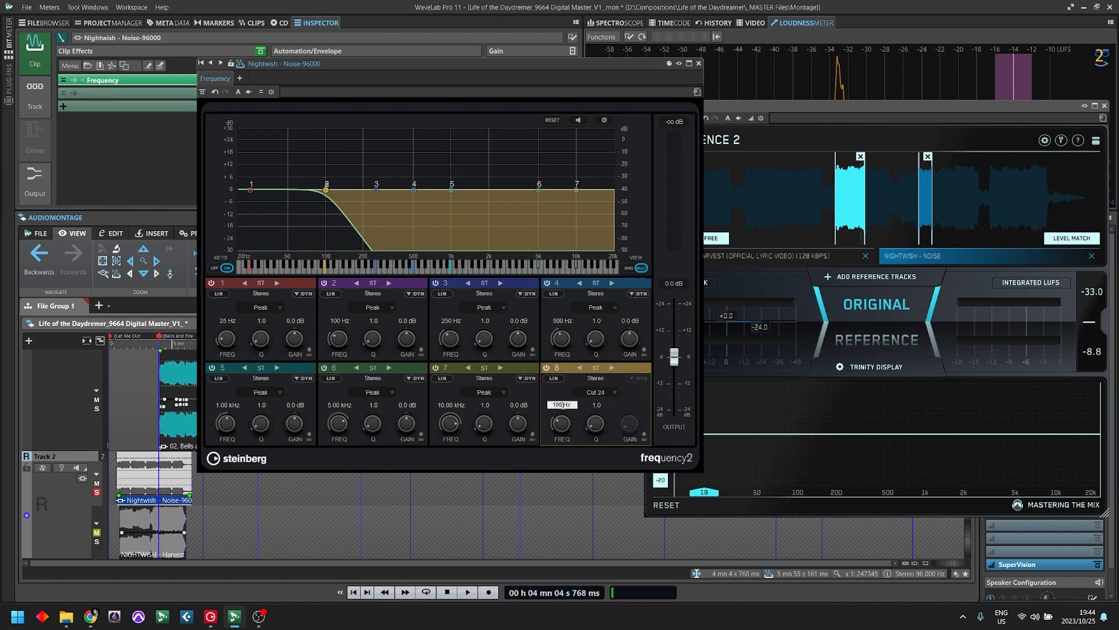
type("1000")
key("Return")
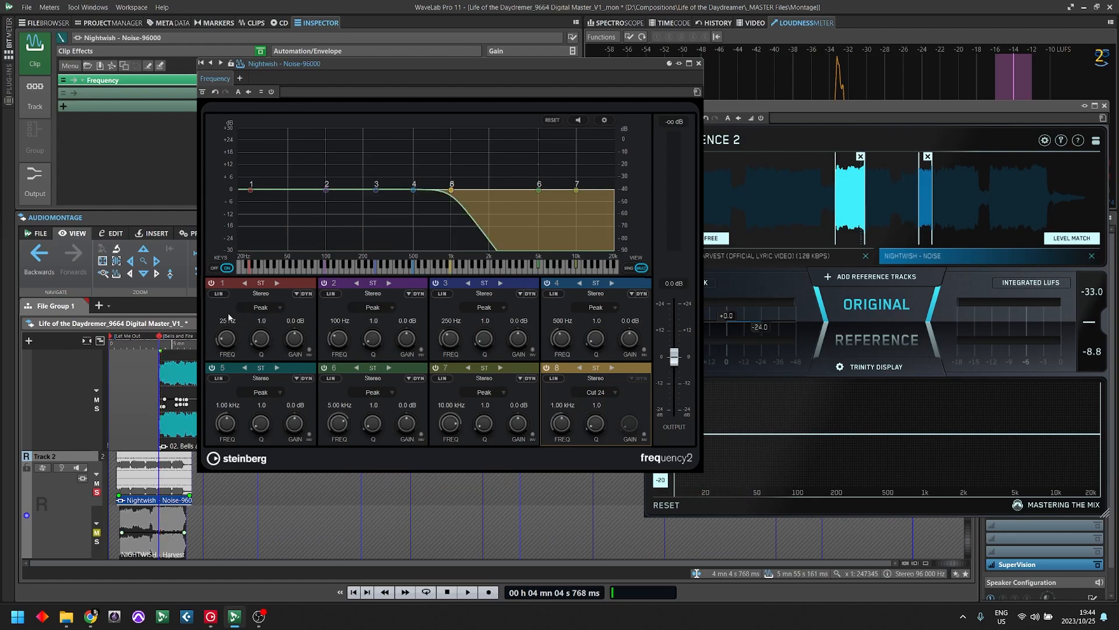
- Set Frequency's band 1 to 100 Hz with the Cut 24 filter type
left_click(227, 320)
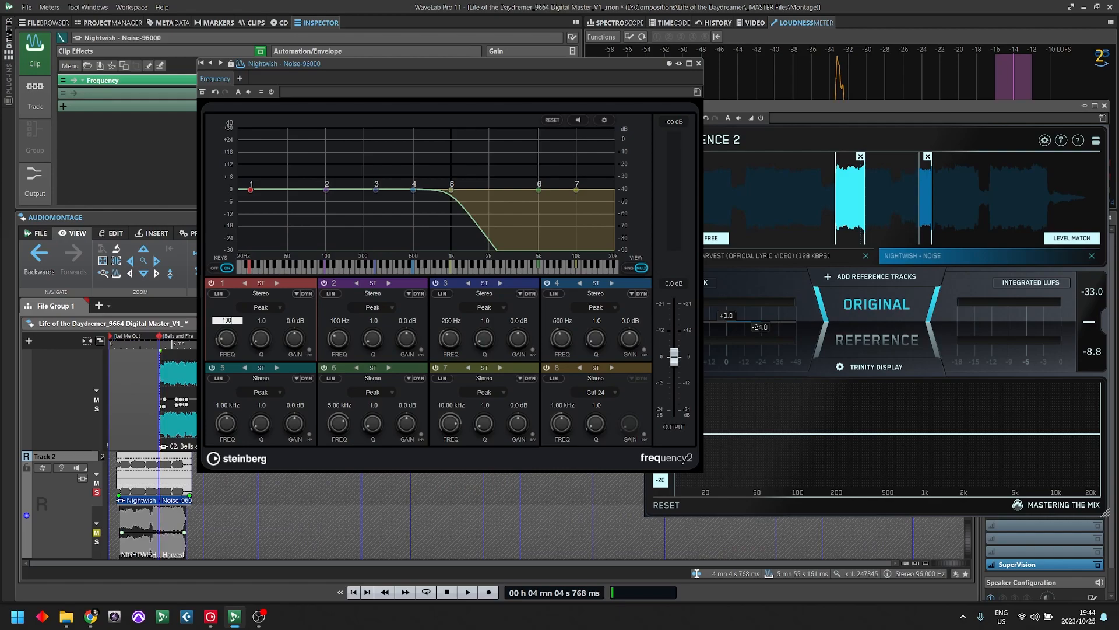
left_click(270, 307)
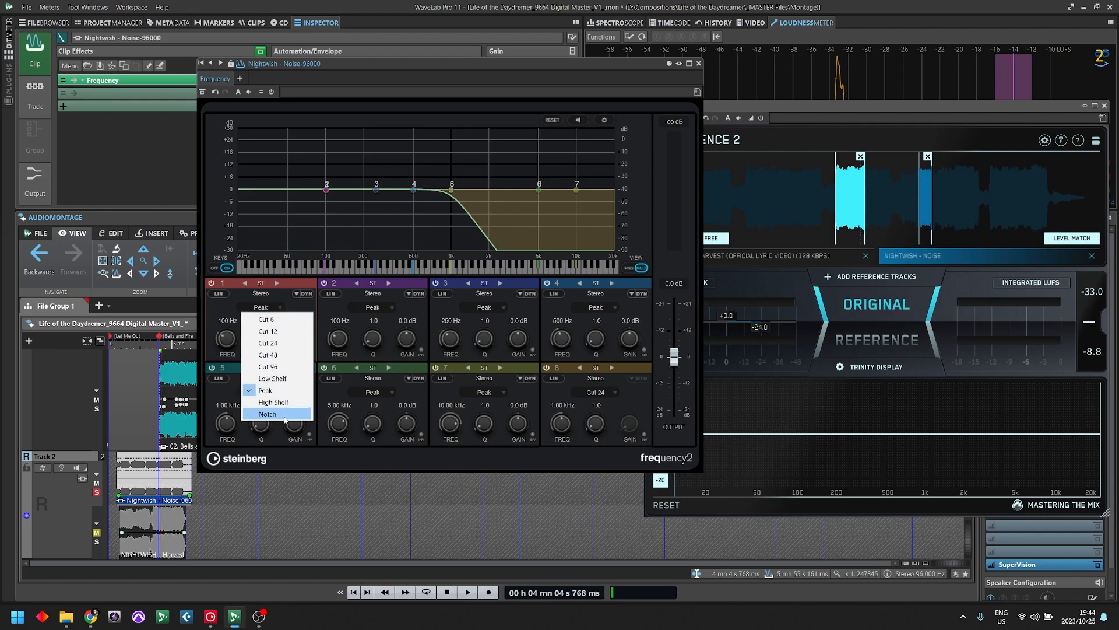
left_click(268, 343)
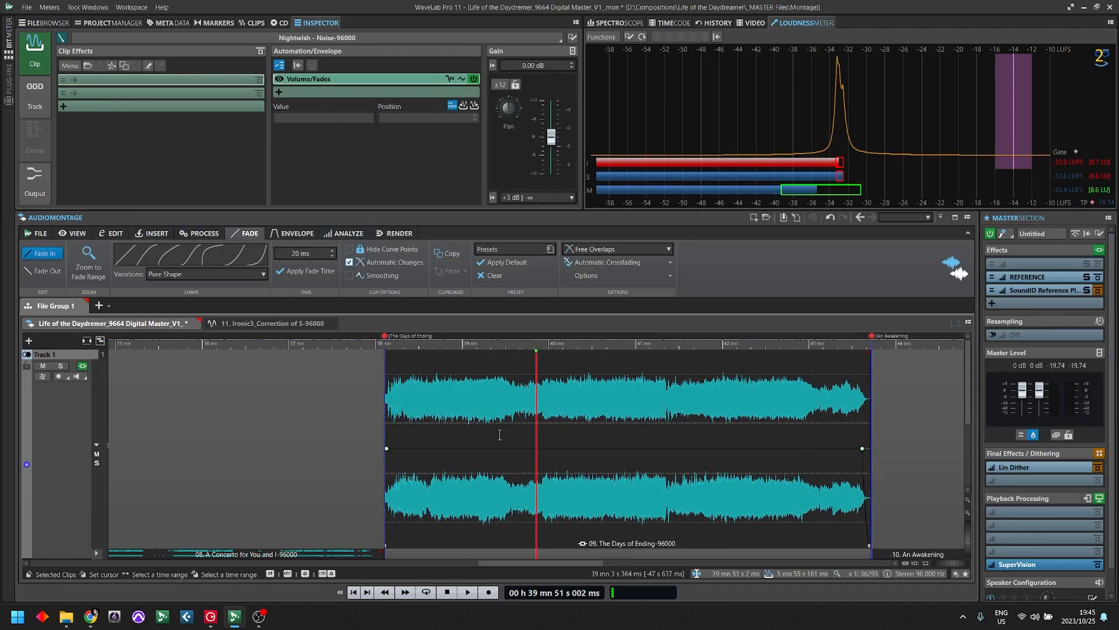
- Open MasterRig for The Days of Ending clip beside REFERENCE, and split off the Trinity Display's low band at about 100 Hz
left_click(524, 449)
left_click(111, 134)
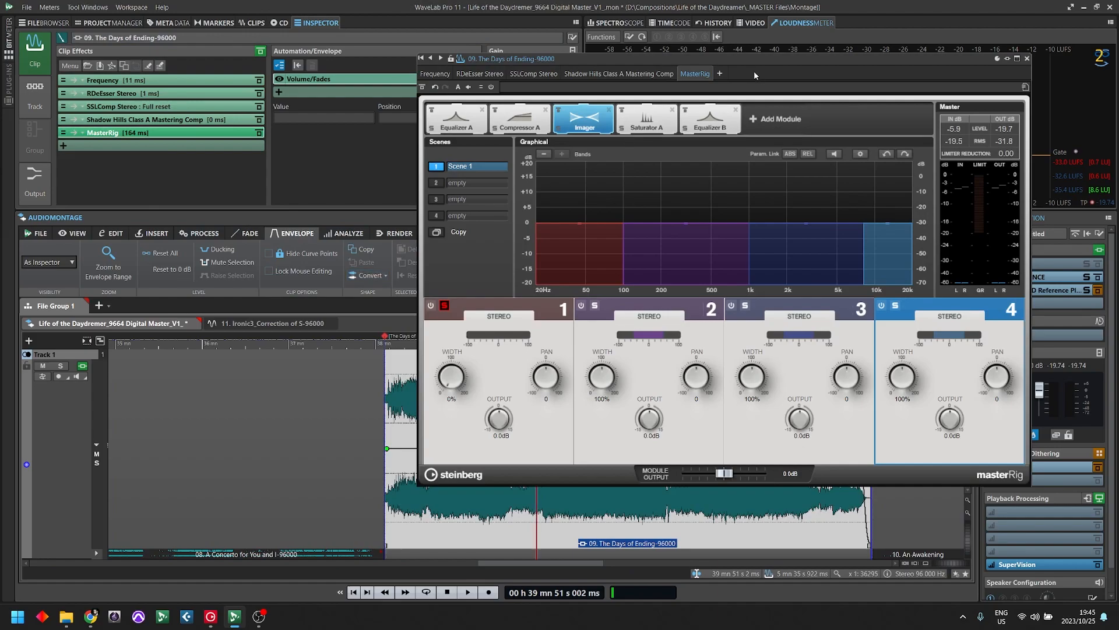
left_click_drag(760, 63, 420, 78)
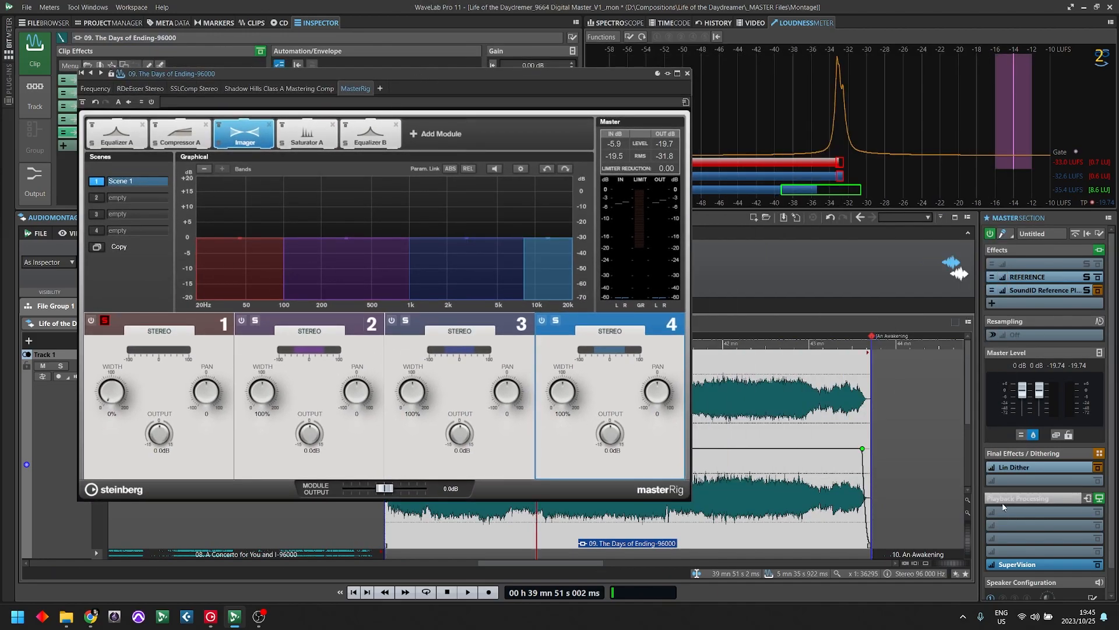
left_click(1003, 277)
left_click_drag(538, 96, 881, 89)
left_click_drag(462, 67, 411, 57)
left_click_drag(766, 421, 791, 414)
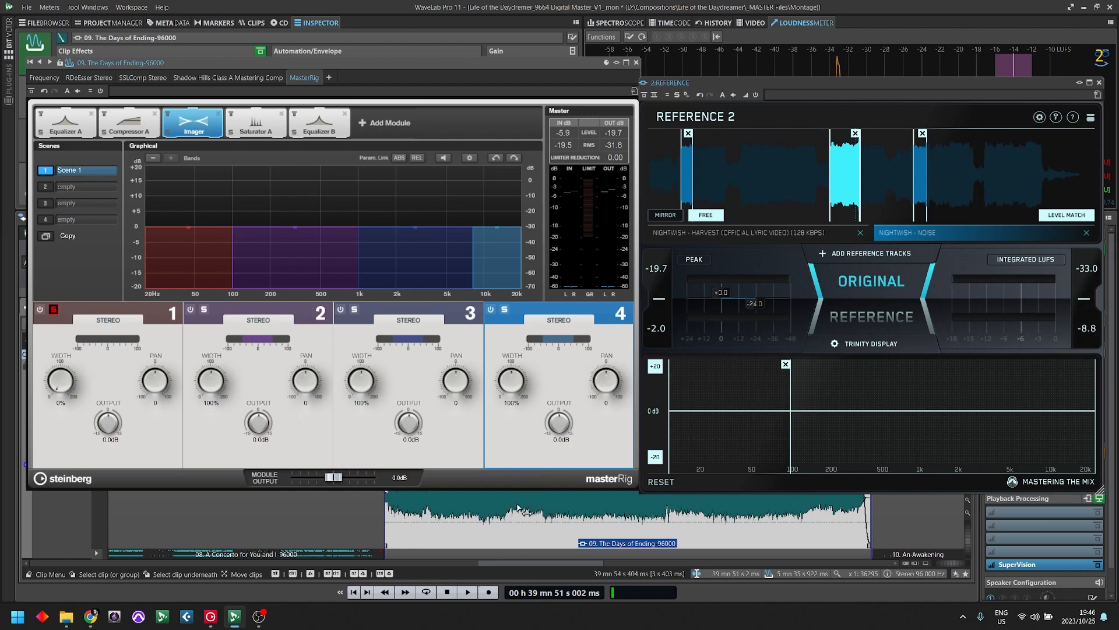
- Play the clip from about 39 min 21 s and switch to Reference and back to compare the soloed low band
left_click(493, 505)
key("space")
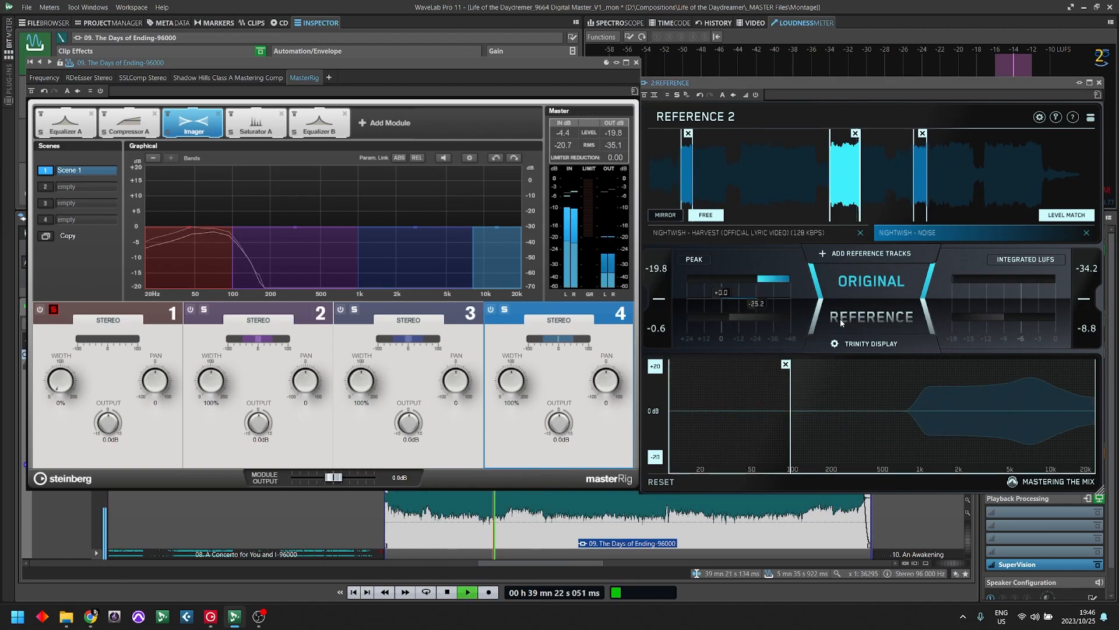
left_click(863, 317)
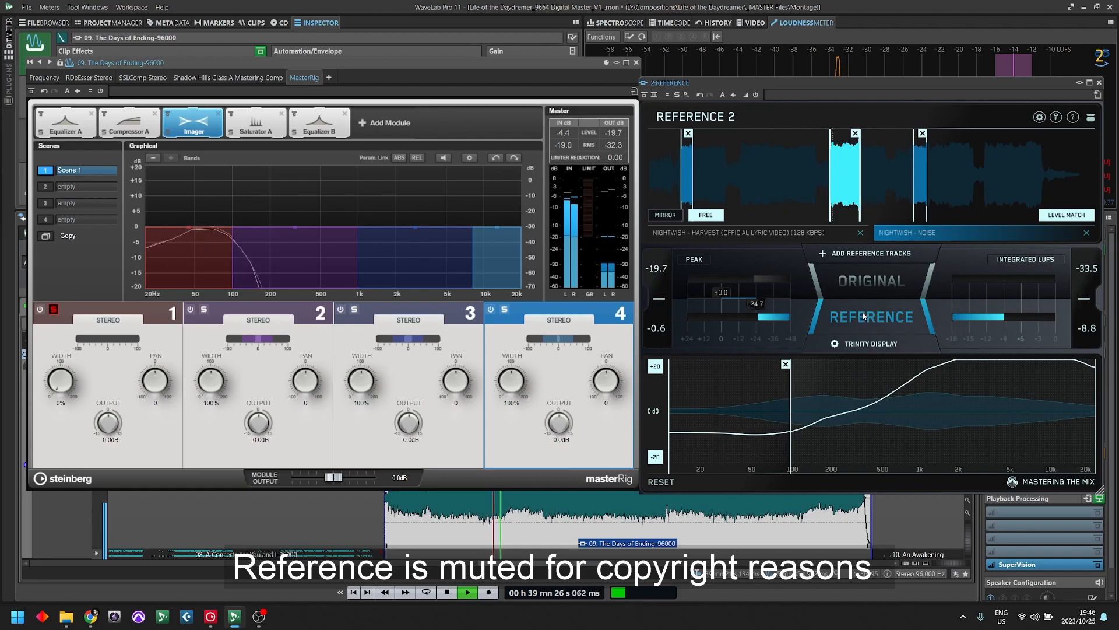
left_click(876, 292)
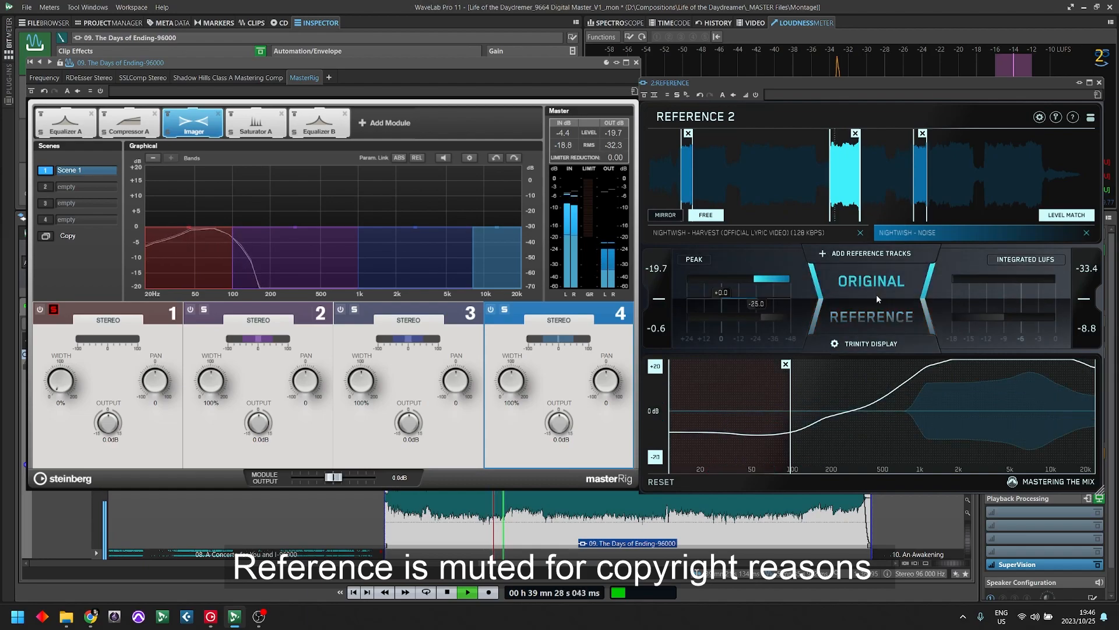
- Unsolo Imager band 1 and switch to Reference and back to compare the full mix
left_click(53, 309)
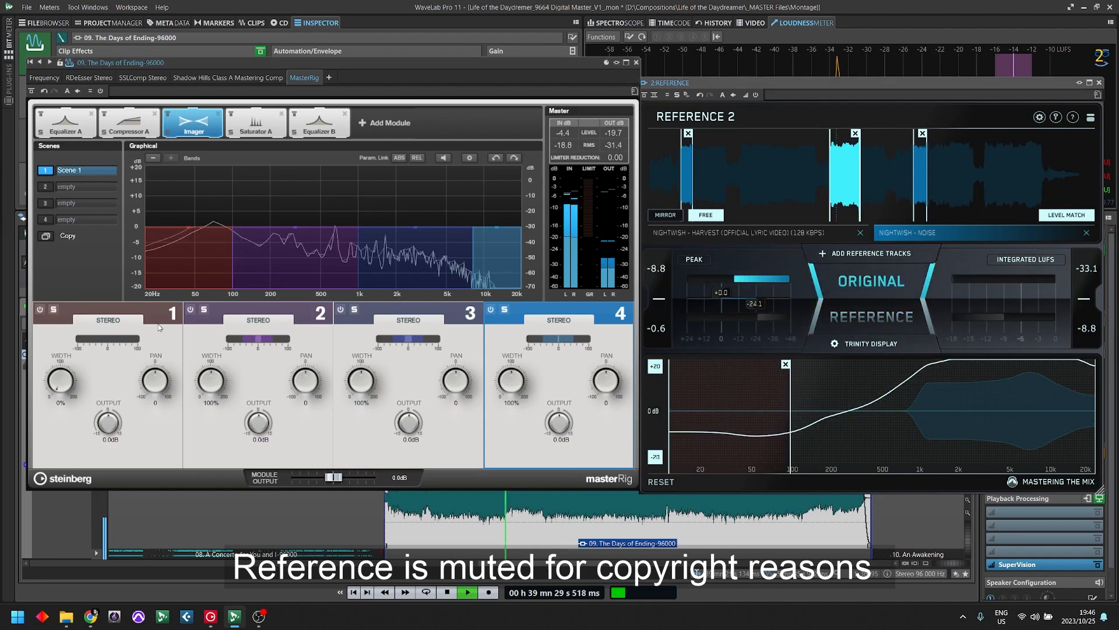
left_click(865, 322)
left_click(877, 294)
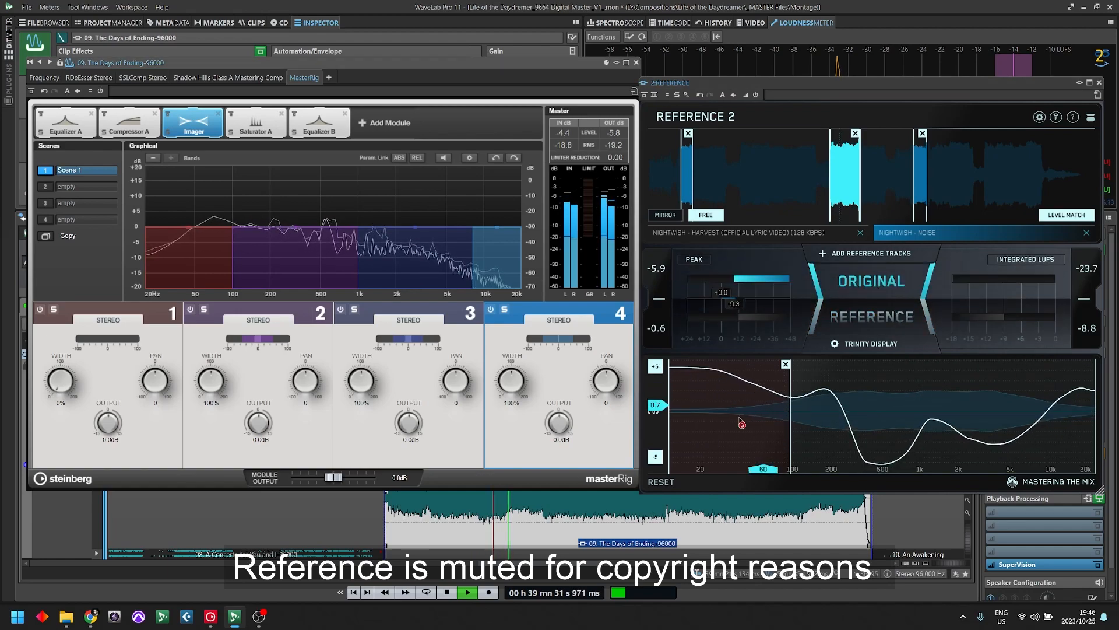
- Isolate about 100 Hz to 1 kHz in the Trinity Display and switch repeatedly between Original and Reference to compare width
left_click_drag(748, 413, 875, 416)
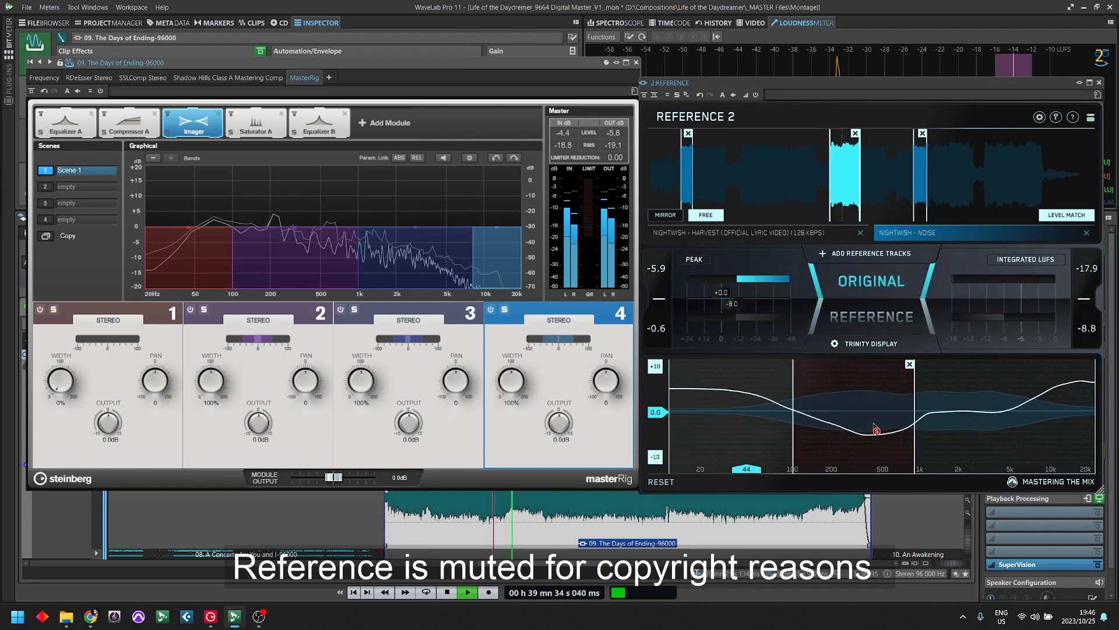
left_click_drag(917, 466, 920, 466)
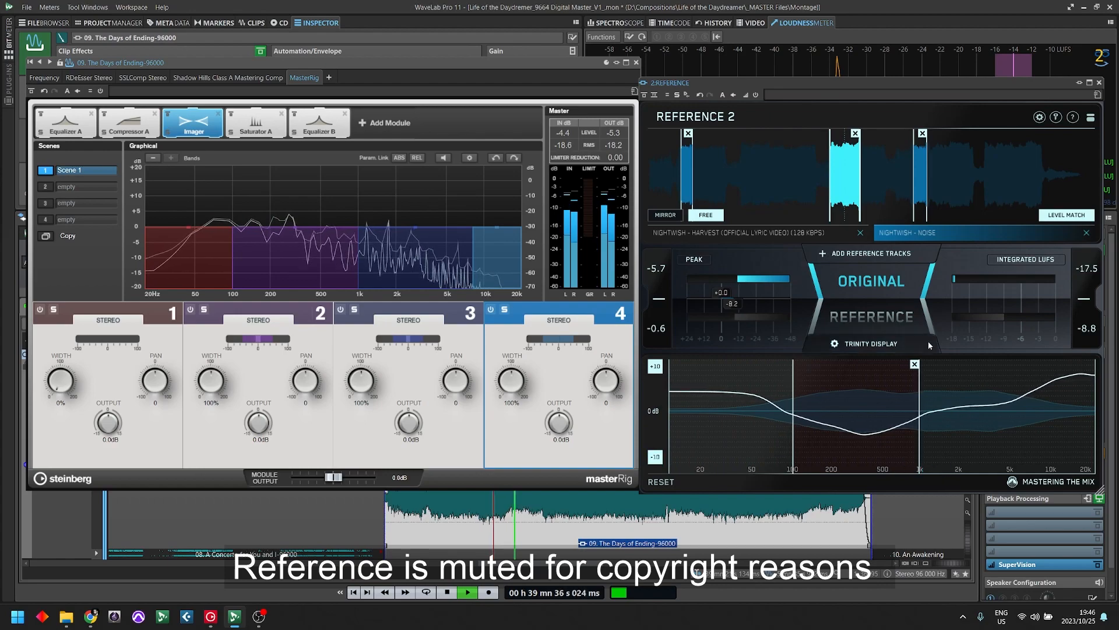
left_click(887, 334)
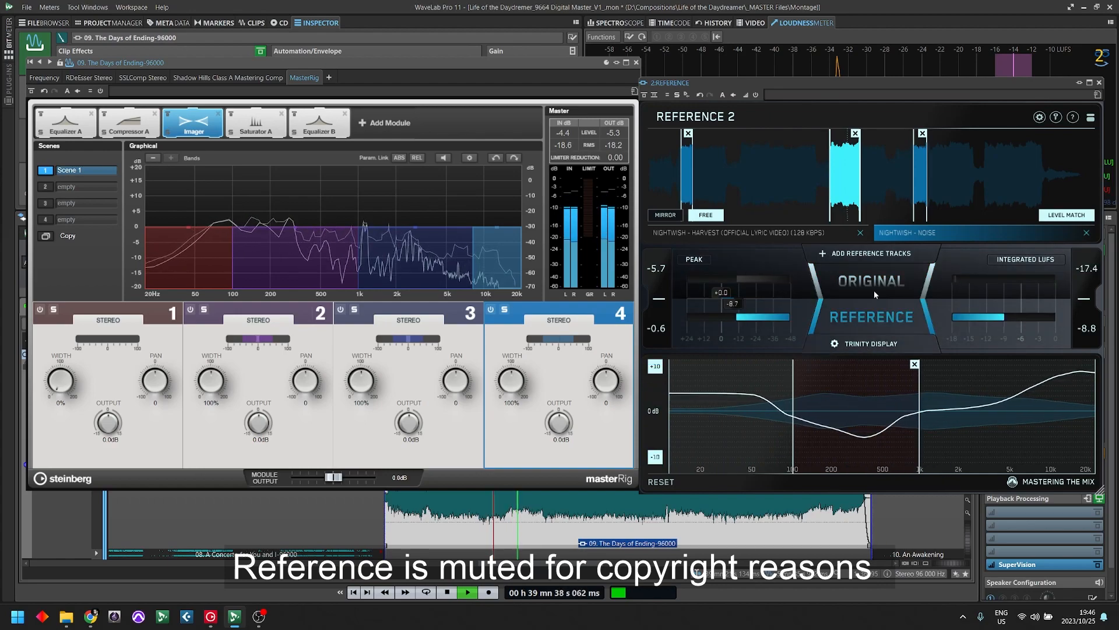
left_click(871, 315)
left_click(871, 316)
left_click(870, 315)
- Set Imager band 2's width to 112% and switch repeatedly between Original and Reference to compare
left_click(203, 385)
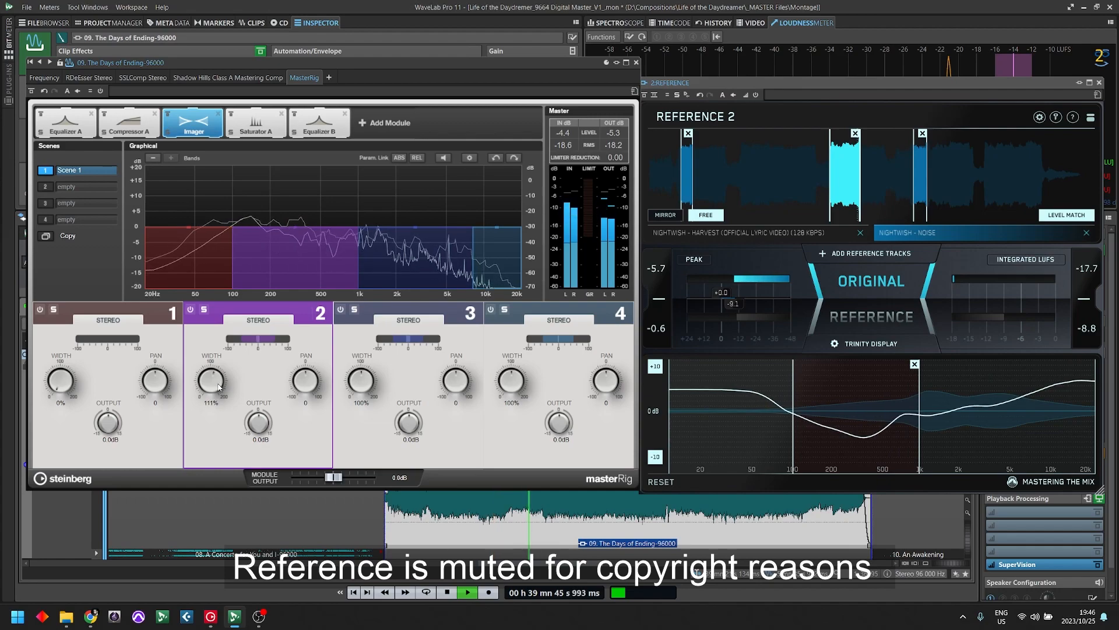
left_click(869, 317)
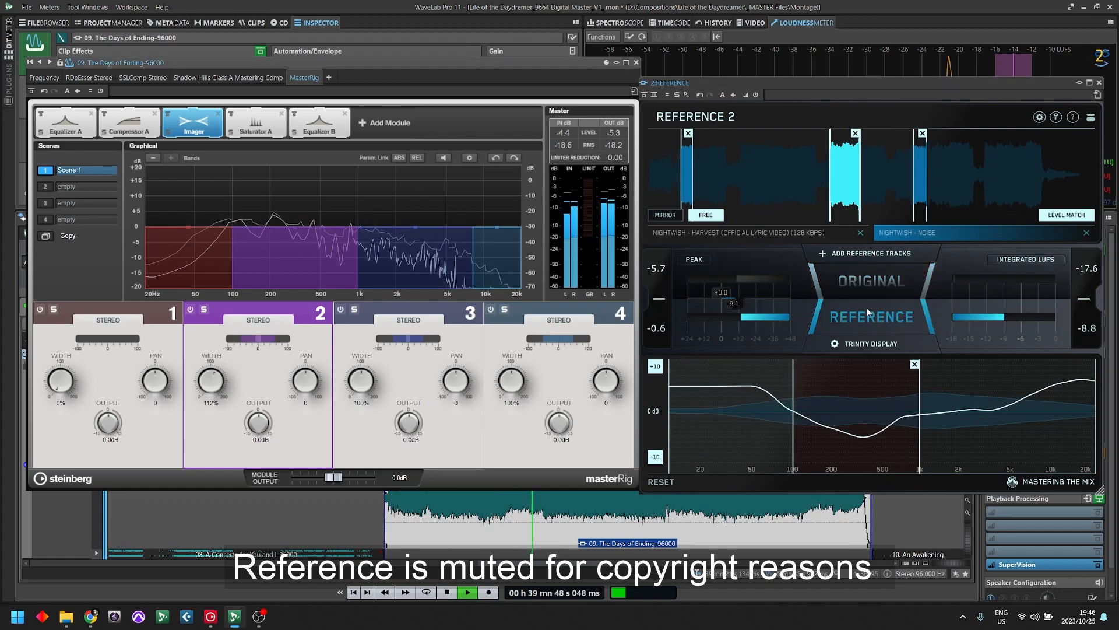
left_click(869, 316)
left_click(879, 306)
left_click(878, 307)
left_click(878, 309)
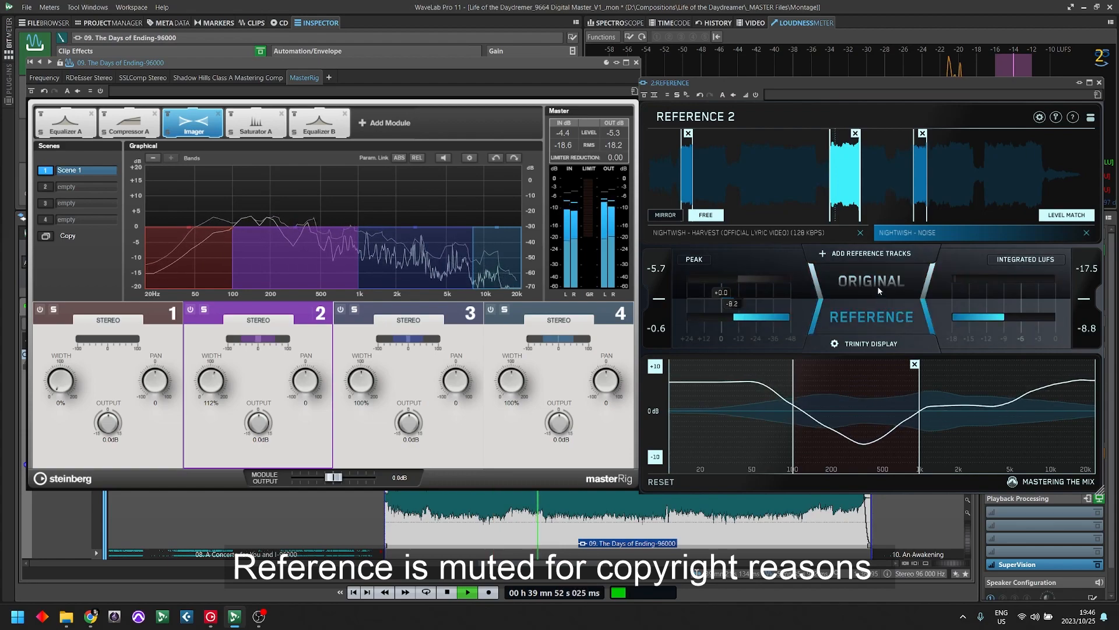
left_click(881, 308)
left_click(881, 308)
left_click(881, 308)
- Isolate about 1 to 8 kHz in the Trinity Display and compare Original with Reference in that range
left_click_drag(836, 445, 968, 421)
left_click_drag(1048, 444, 1037, 467)
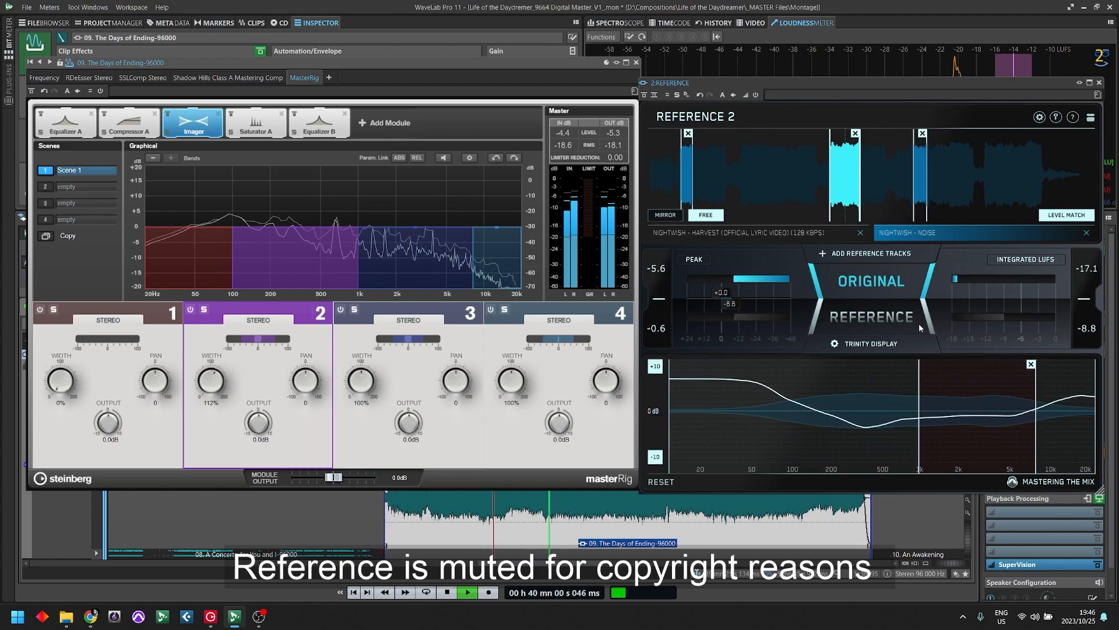
left_click(879, 318)
left_click(881, 319)
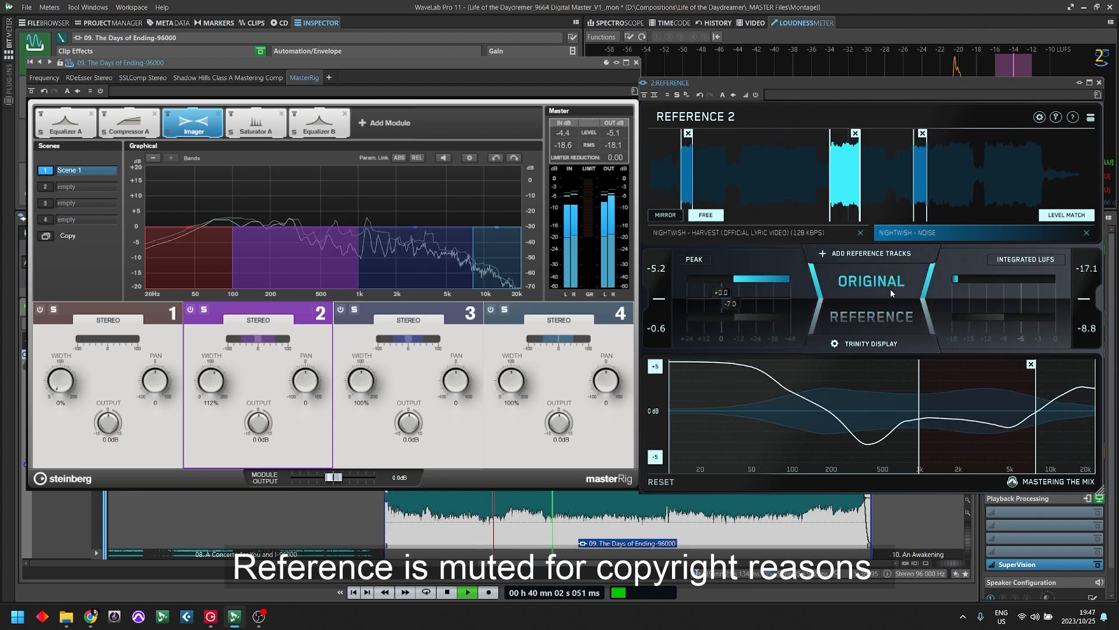
left_click(886, 320)
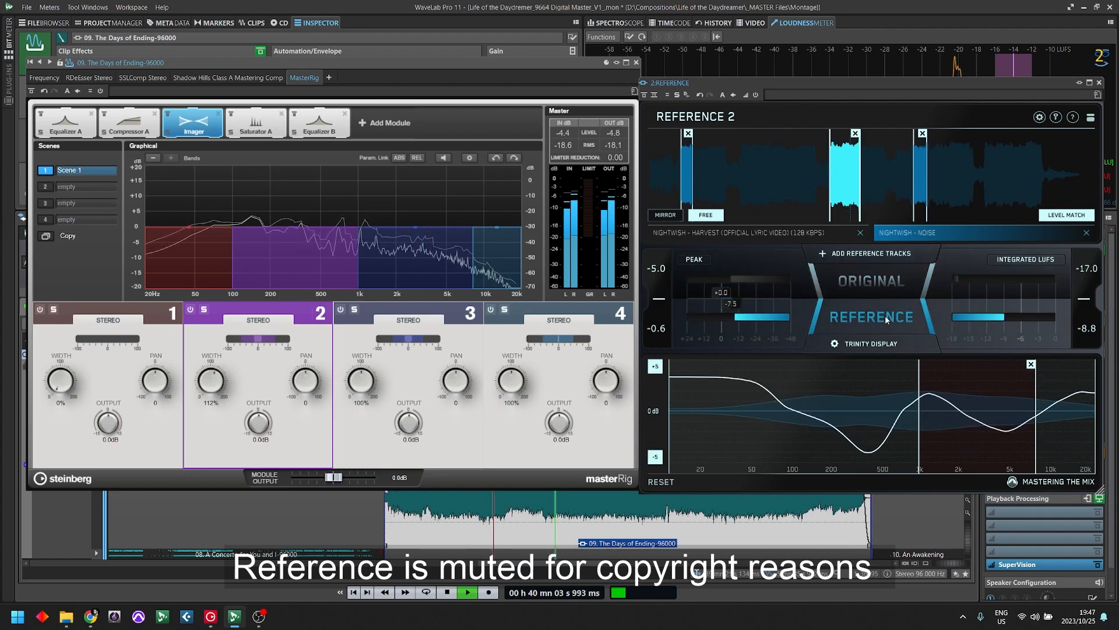
left_click(886, 292)
left_click(886, 289)
left_click(877, 285)
- Set Imager band 3's width to 117% and compare Original and Reference above about 8 kHz in the Trinity Display
left_click(429, 354)
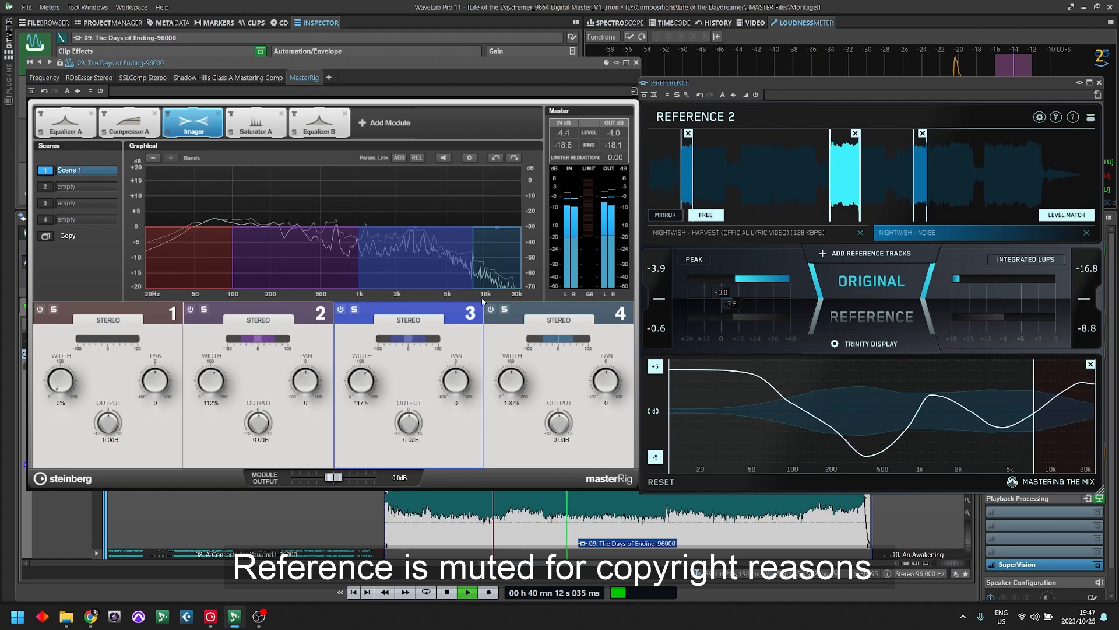
left_click(872, 315)
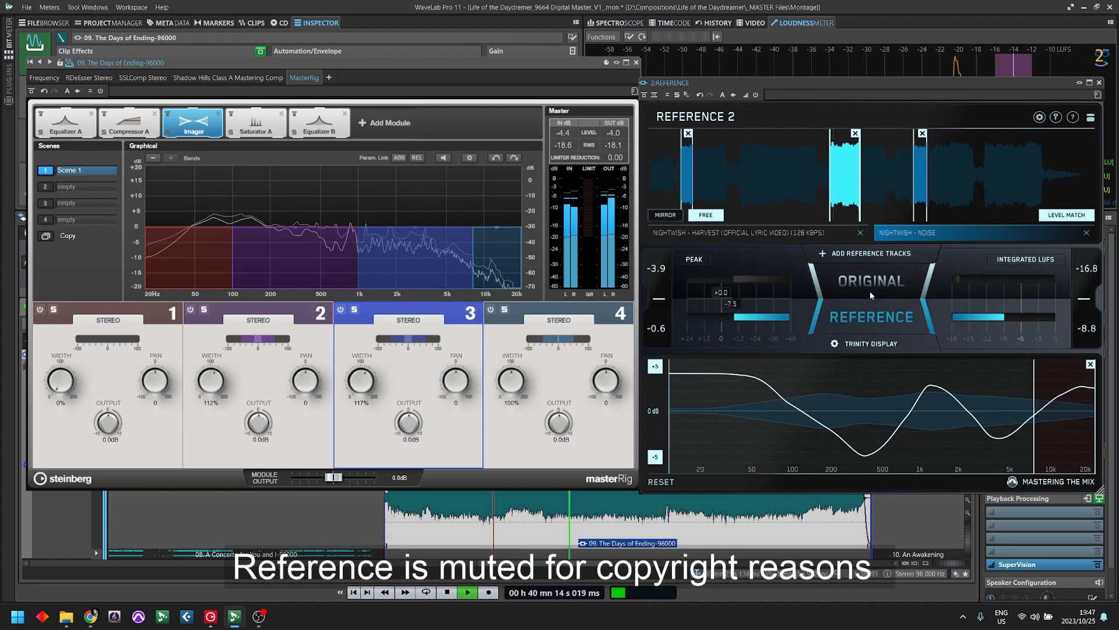
left_click(866, 286)
- Set Imager band 4's width to 119% and switch repeatedly between Original and Reference to compare the highs
left_click_drag(513, 392, 517, 381)
left_click(887, 308)
left_click(888, 308)
left_click(888, 308)
left_click(887, 309)
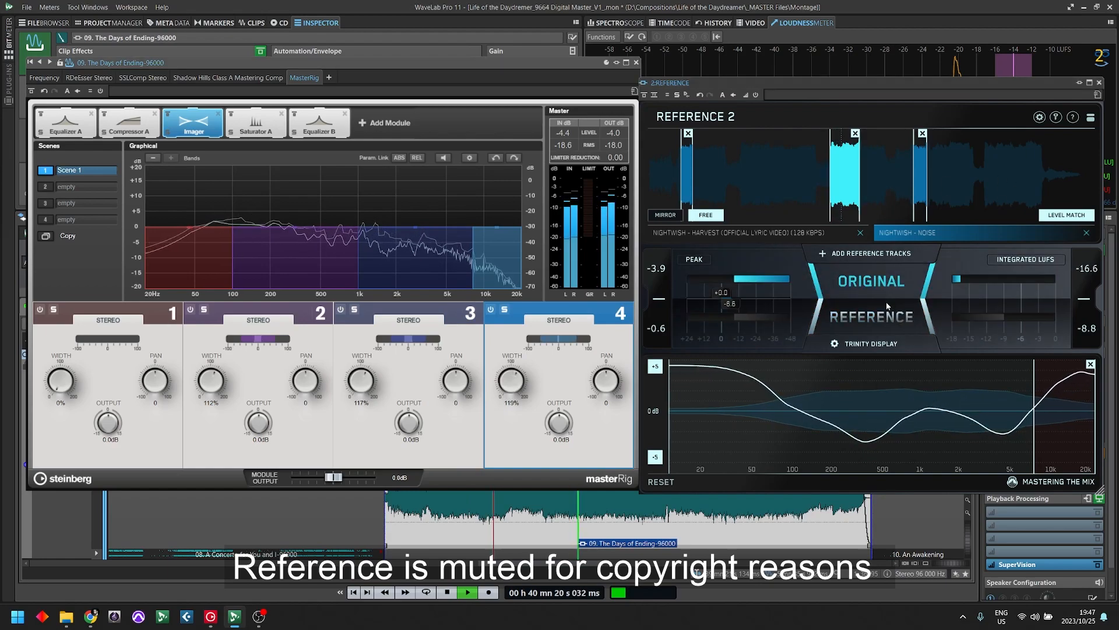
- Set Imager band 4's width to 114%, compare Original with Reference above about 8 kHz, and stop playback
left_click_drag(510, 380, 509, 382)
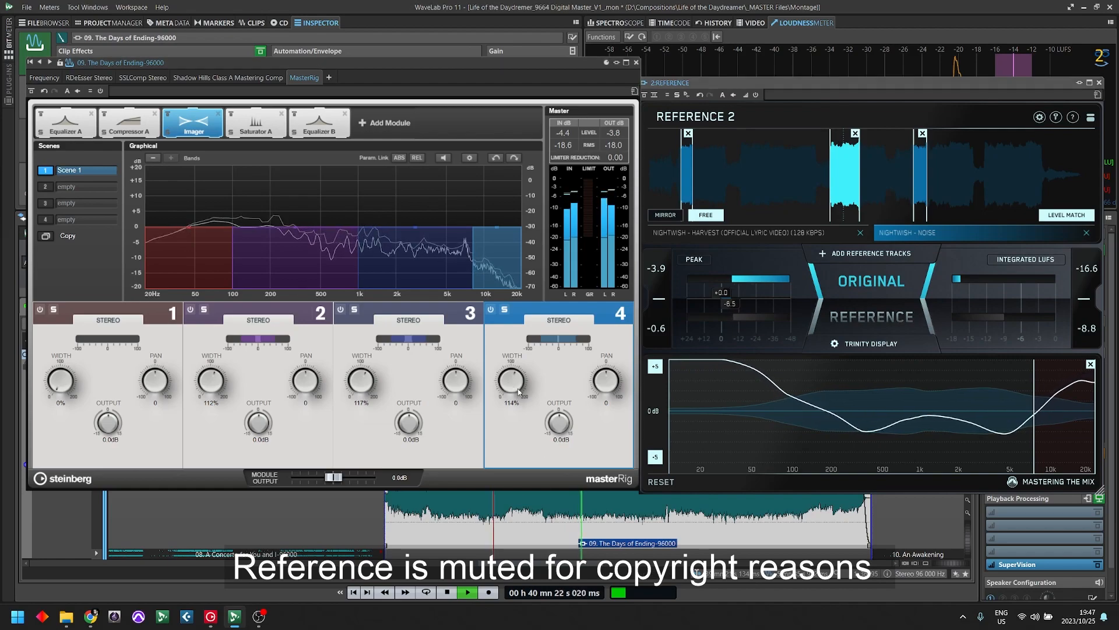
left_click(876, 283)
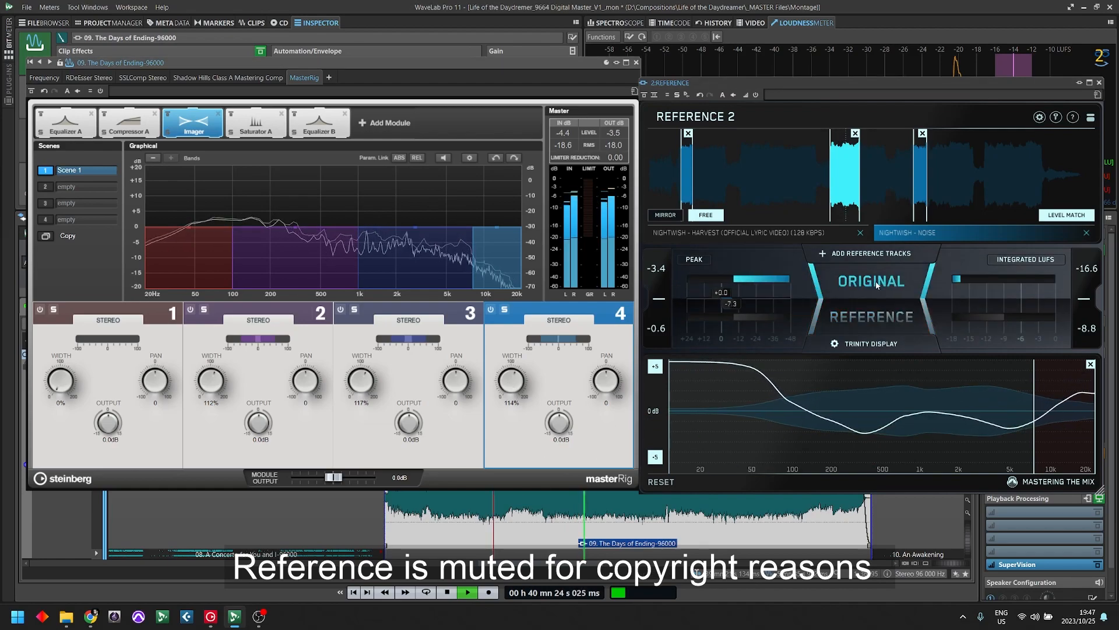
left_click(877, 306)
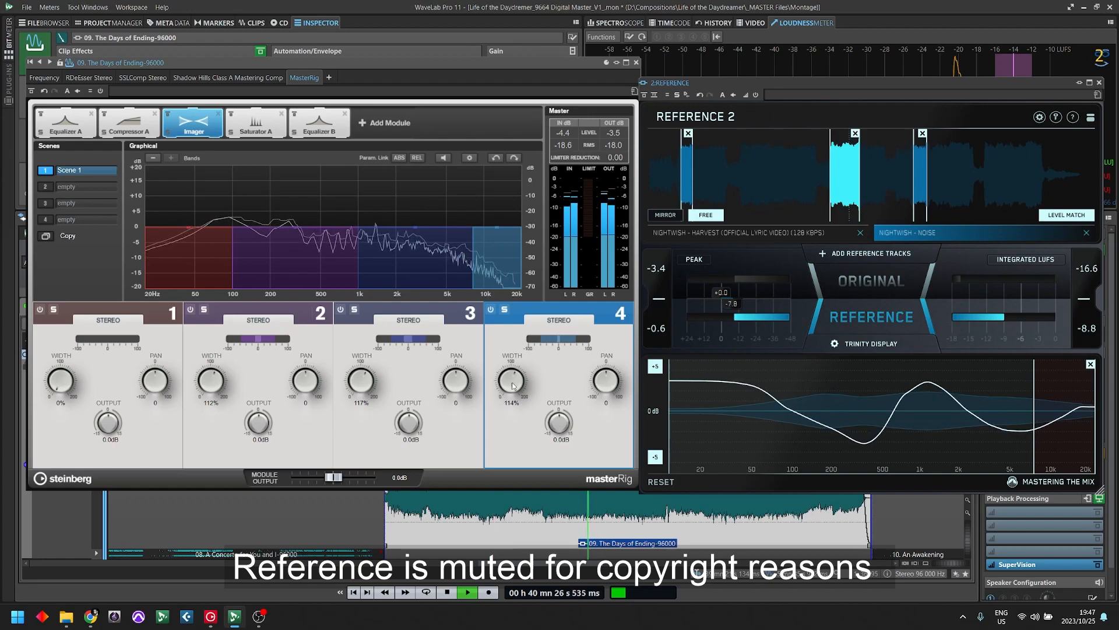
left_click(860, 320)
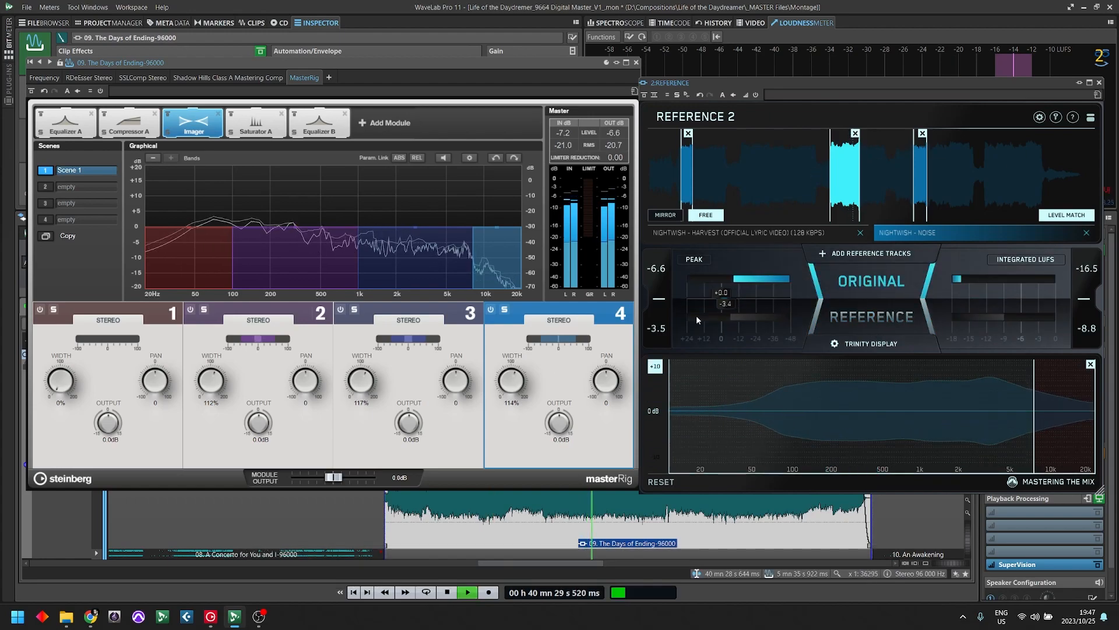
key("space")
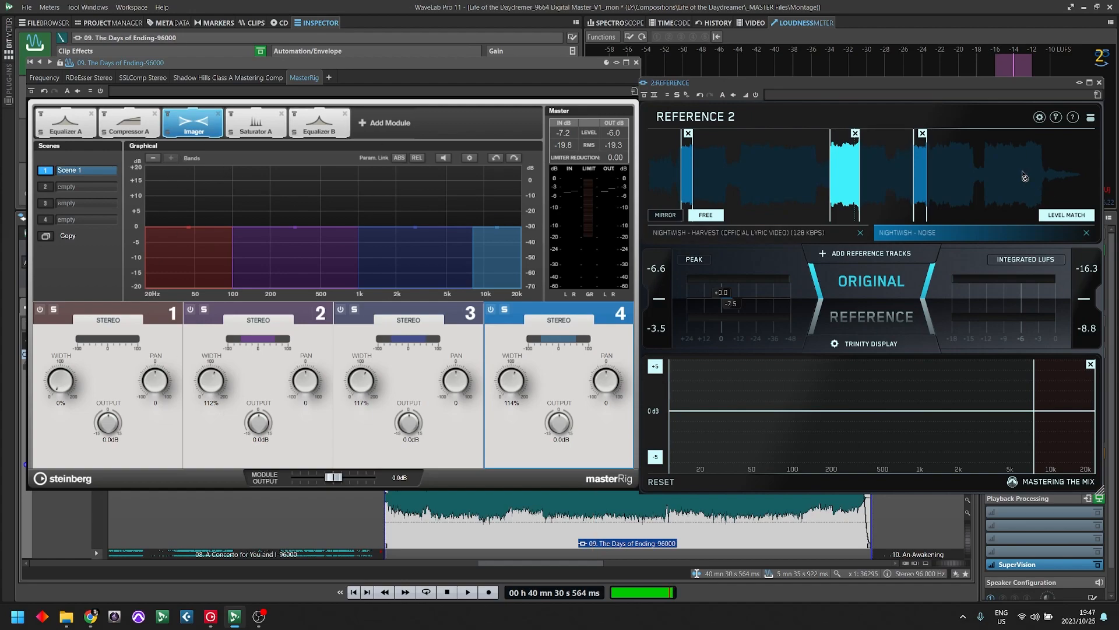
- Reset MasterRig's master meters and play the same passage with the Imager bypassed and active to compare output levels
left_click(607, 138)
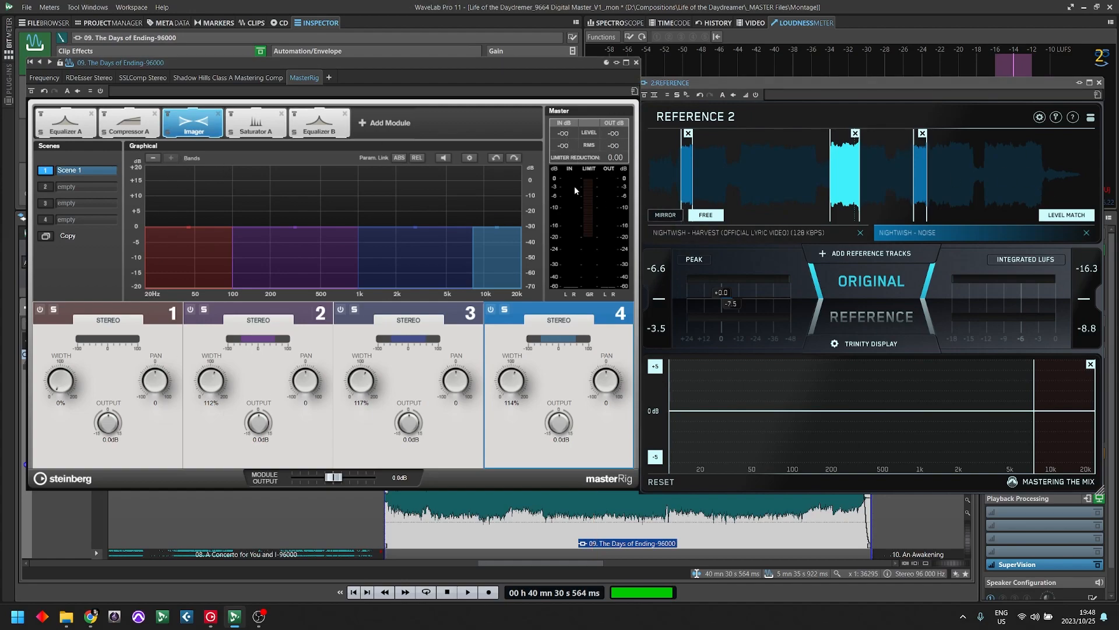
left_click(167, 113)
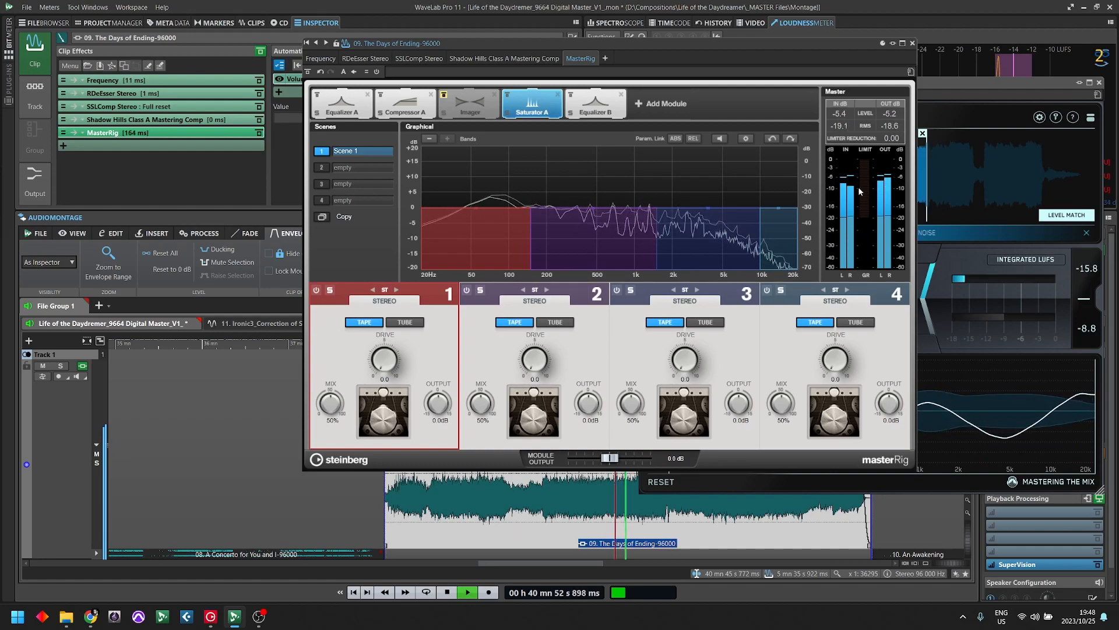
key("space")
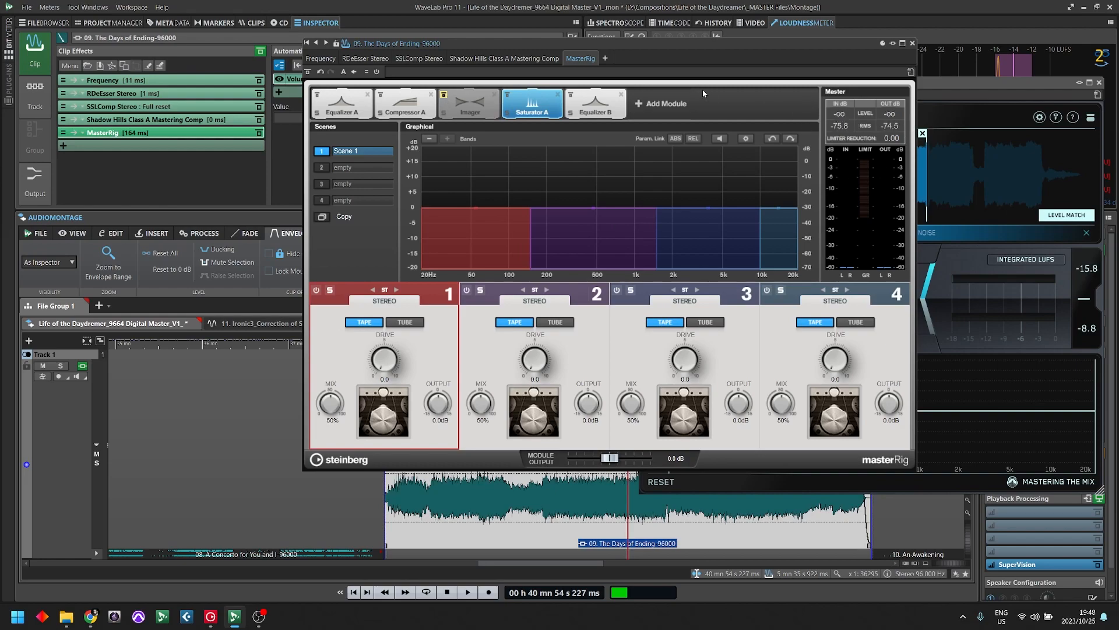
left_click(444, 95)
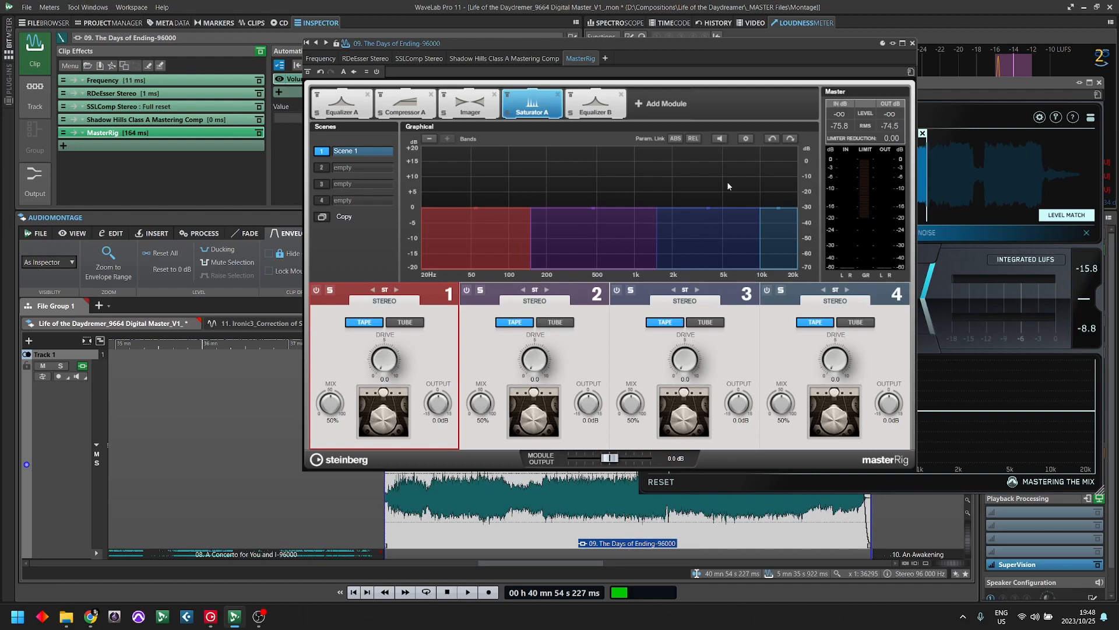
left_click(612, 484)
key("space")
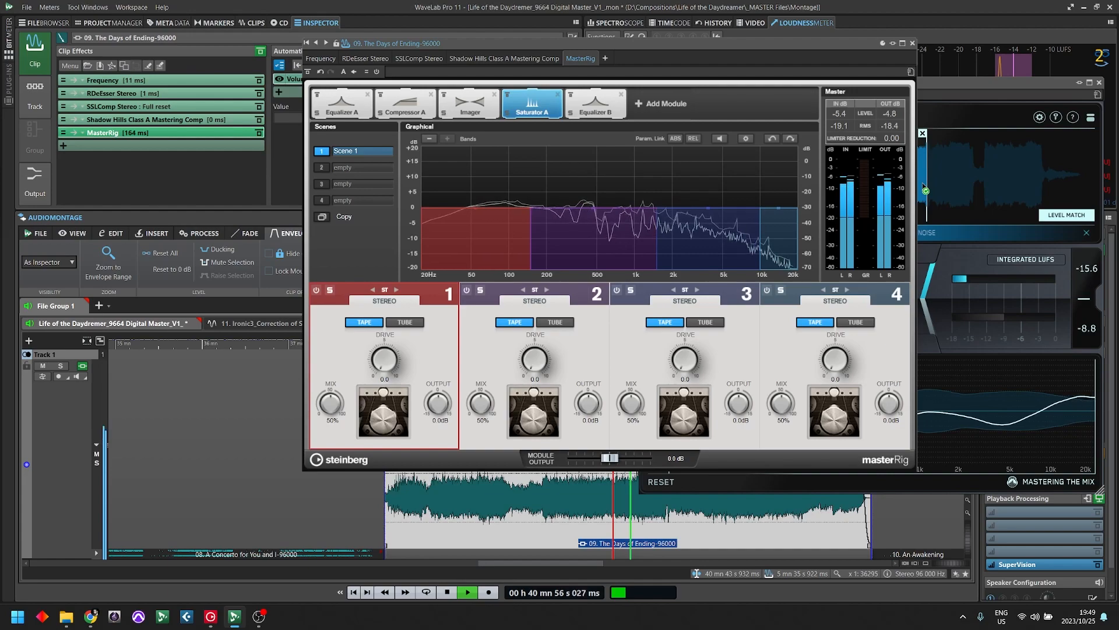
key("space")
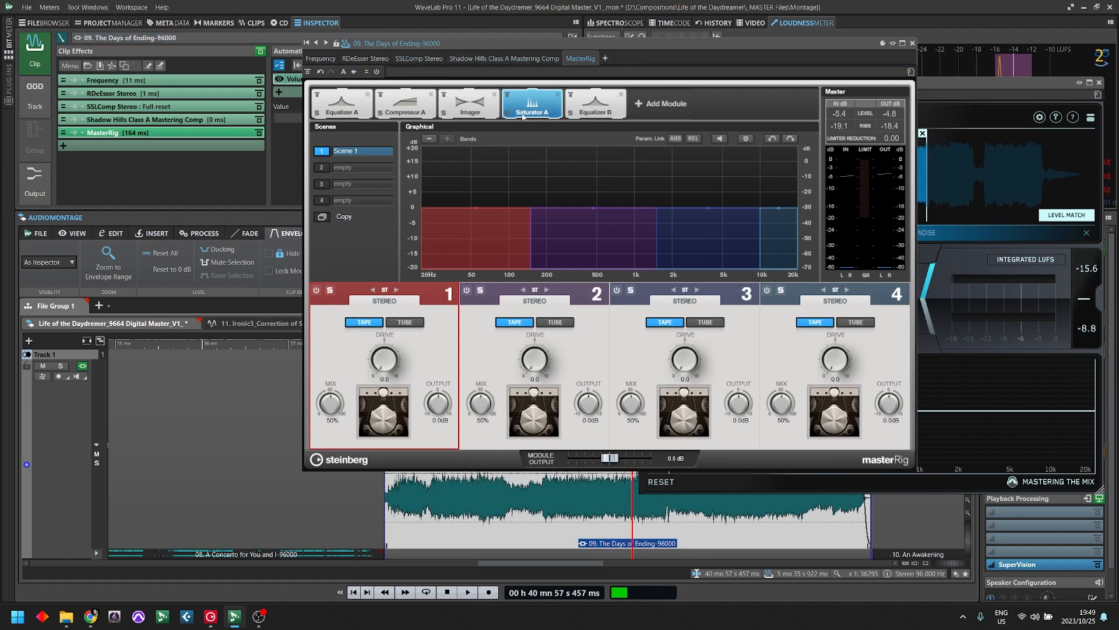
- Compensate for the added level by lowering the module output, setting the Imager's output to -0.3 dB
left_click(1066, 214)
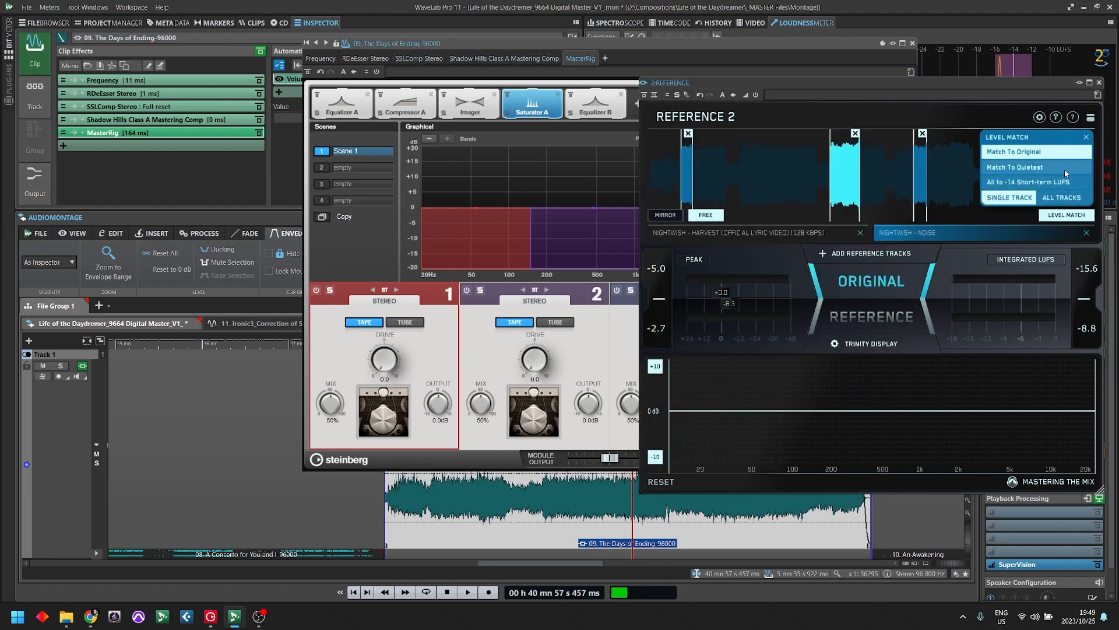
left_click(645, 52)
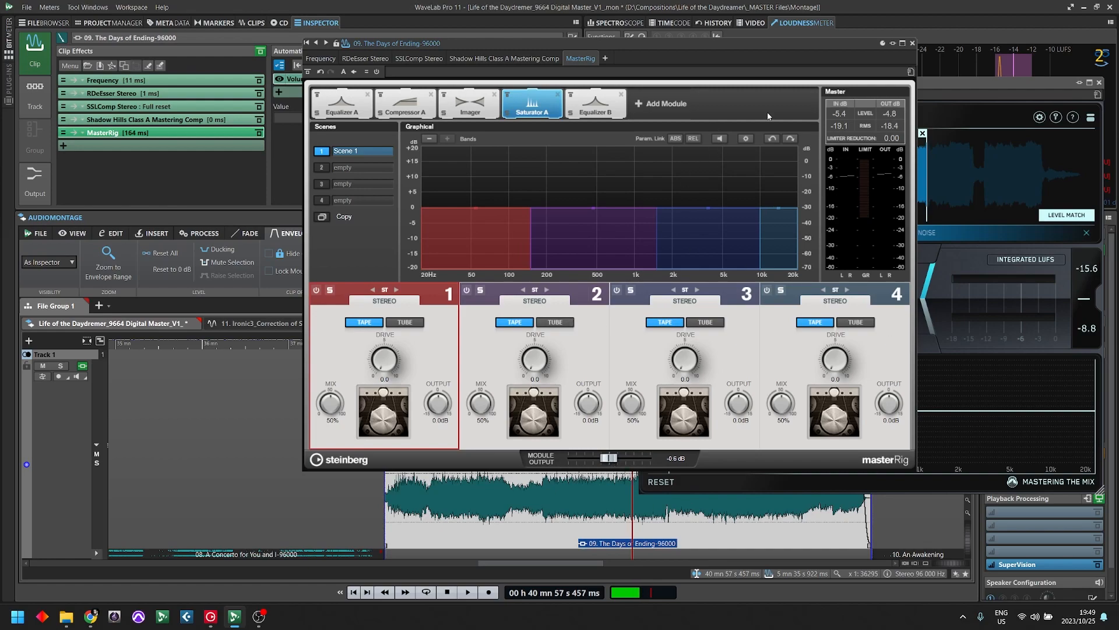
key("space")
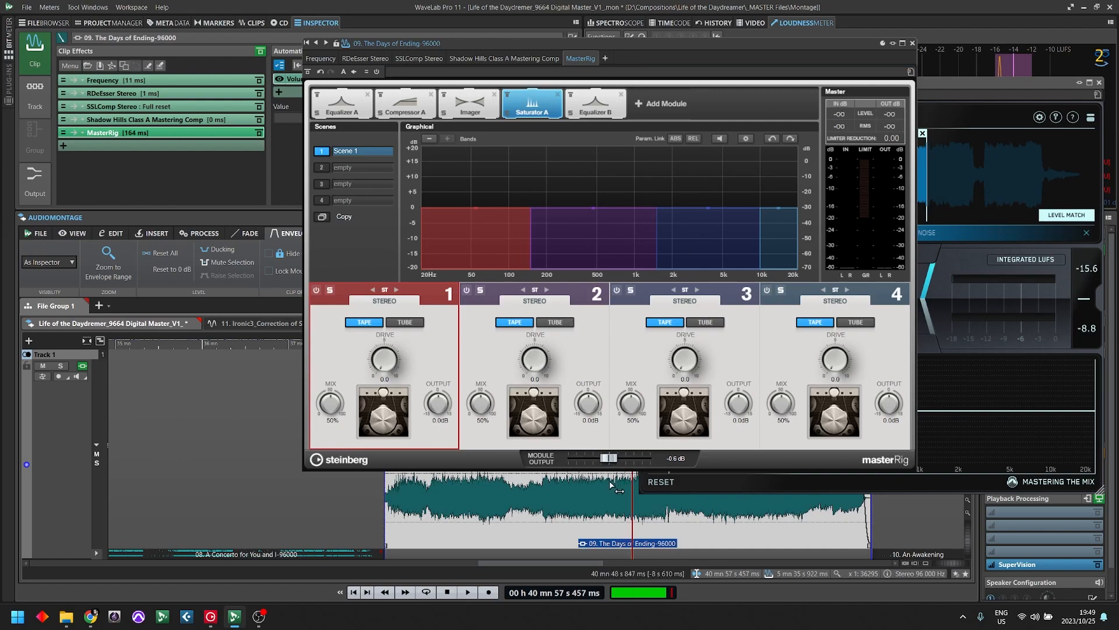
left_click(632, 516)
left_click(484, 112)
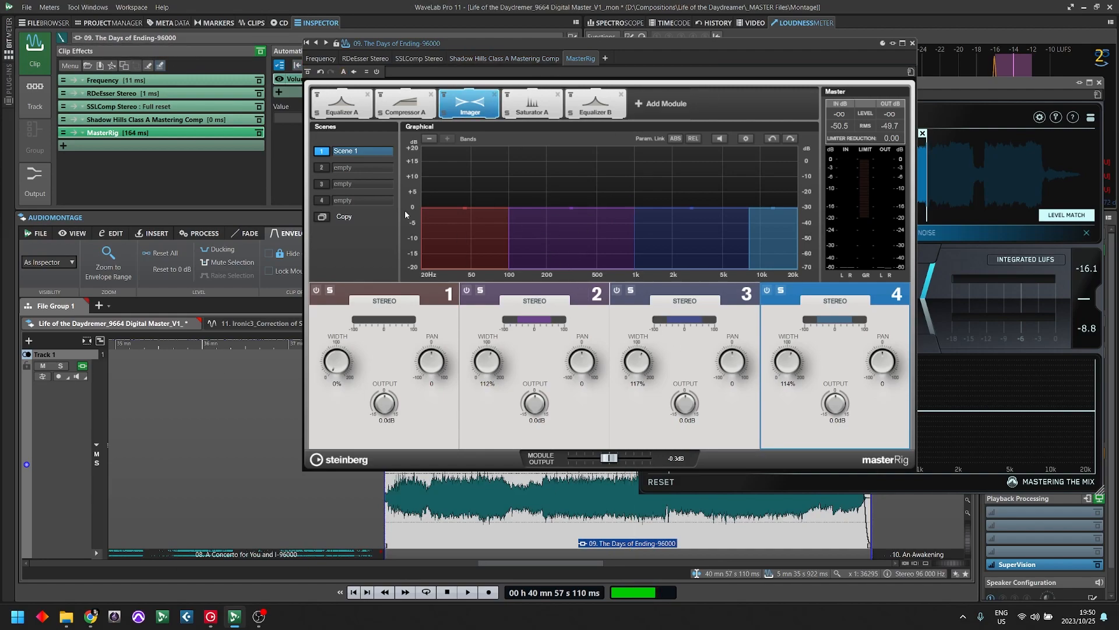
- Select a passage of about 23 seconds in The Days of Ending clip and arrange MasterRig beside Reference 2
left_click_drag(819, 41, 543, 79)
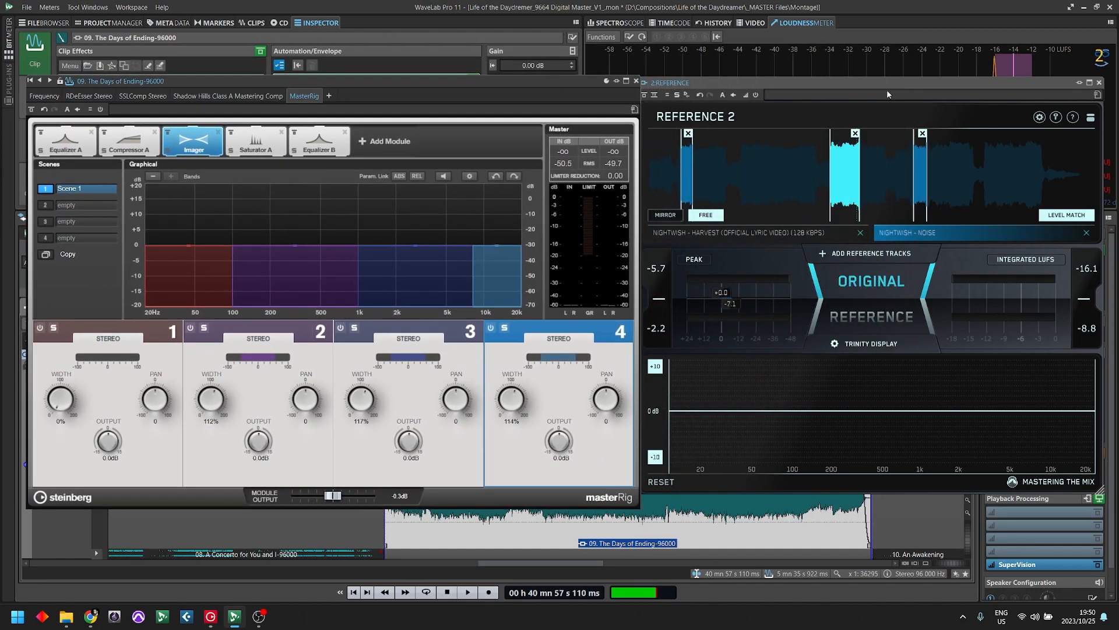
left_click_drag(359, 81, 975, 62)
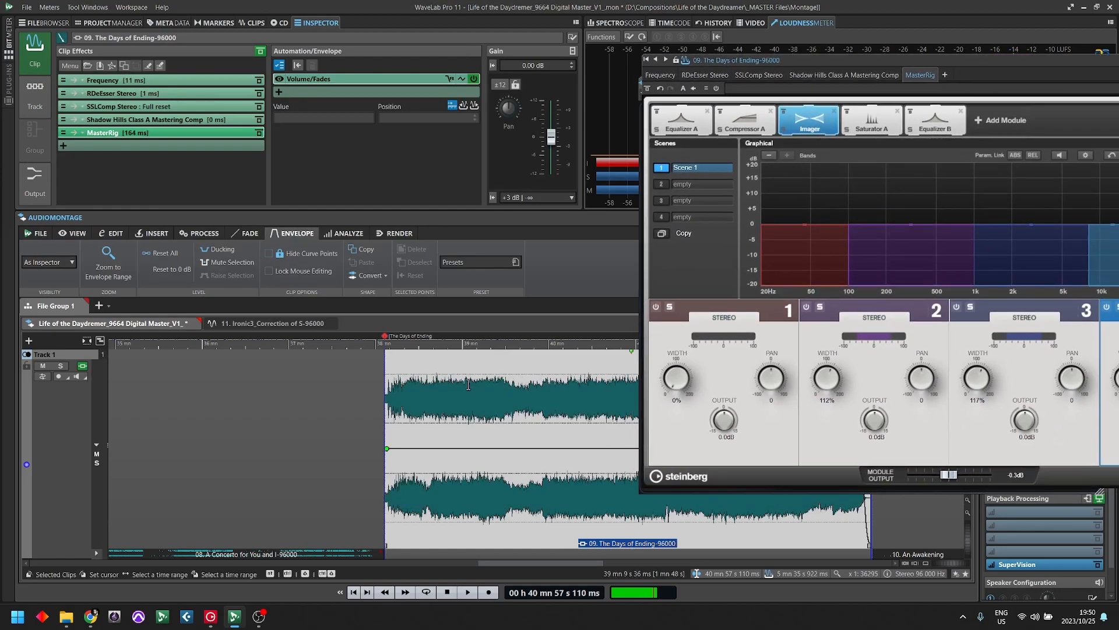
left_click_drag(466, 385, 511, 384)
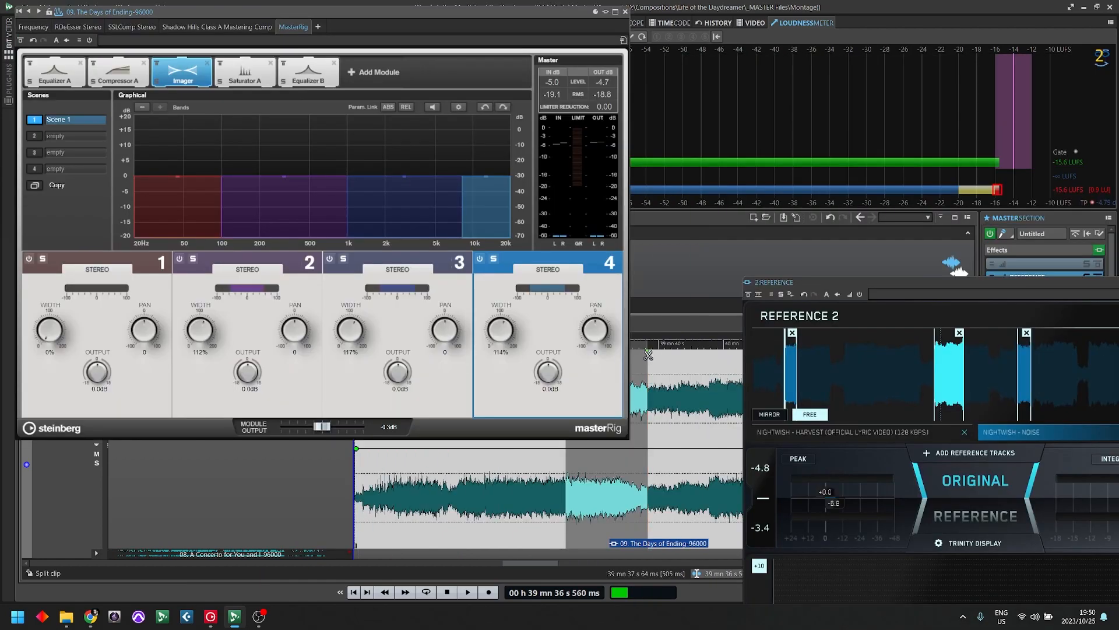
left_click_drag(648, 367, 640, 368)
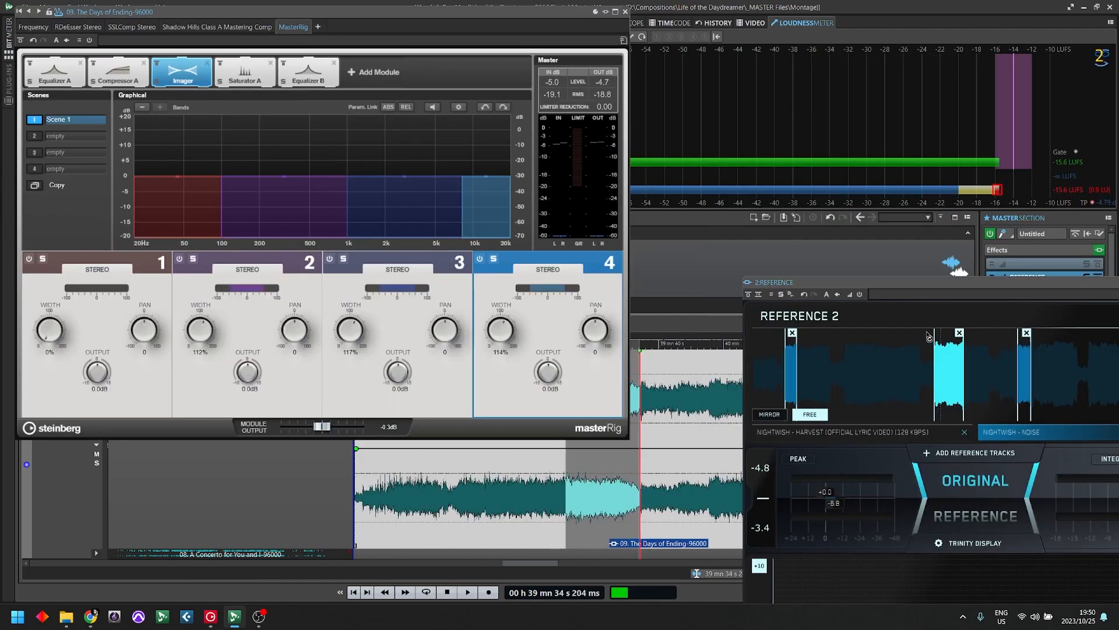
left_click_drag(894, 290, 788, 29)
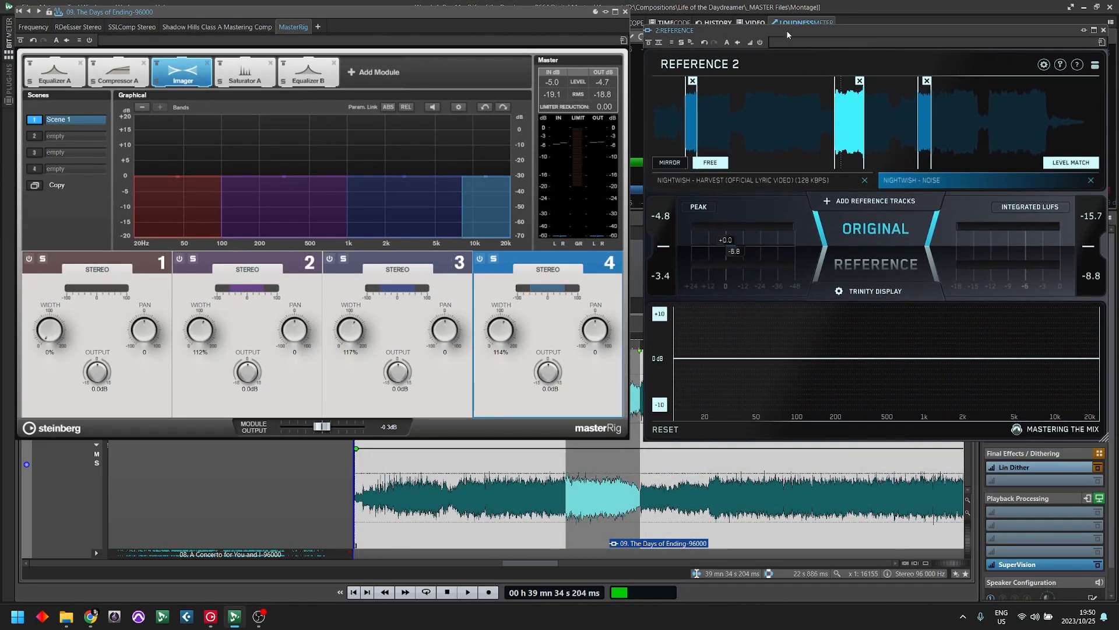
left_click_drag(470, 17, 504, 43)
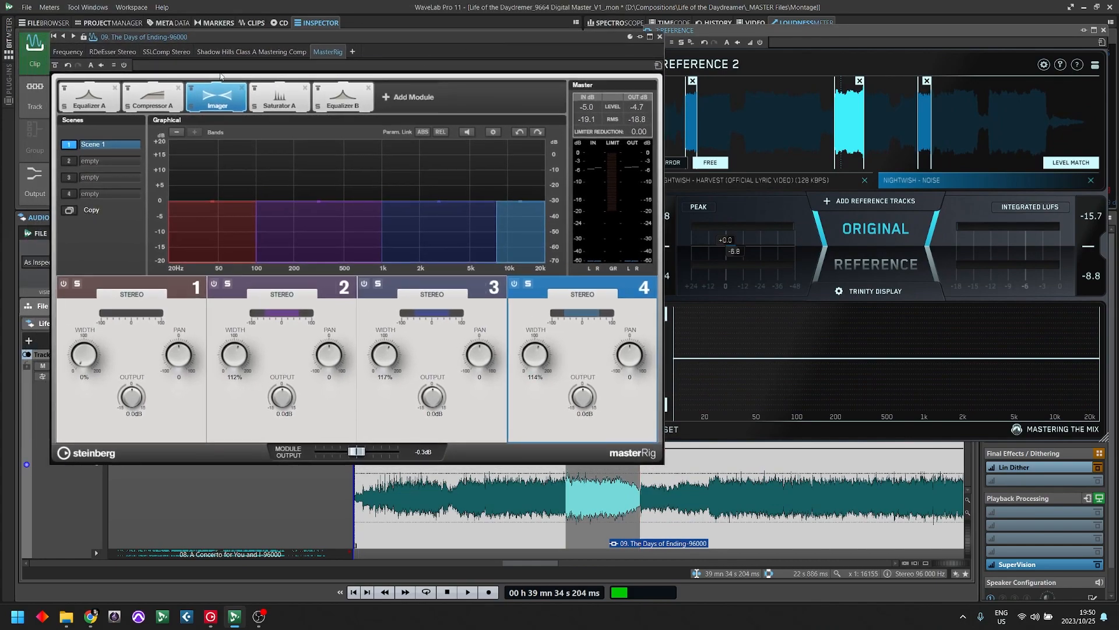
- Set Compressor A's band crossovers in MasterRig to about 100 Hz, 1 kHz and 8 kHz
left_click(162, 99)
left_click_drag(284, 239, 257, 250)
left_click_drag(413, 251, 388, 261)
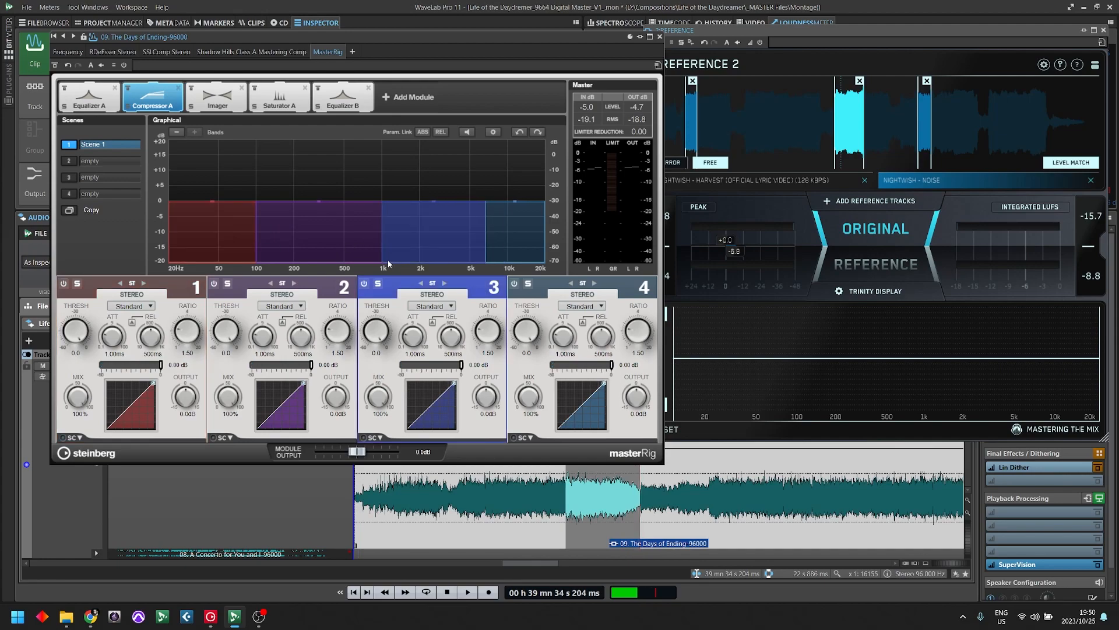
left_click_drag(485, 254, 495, 254)
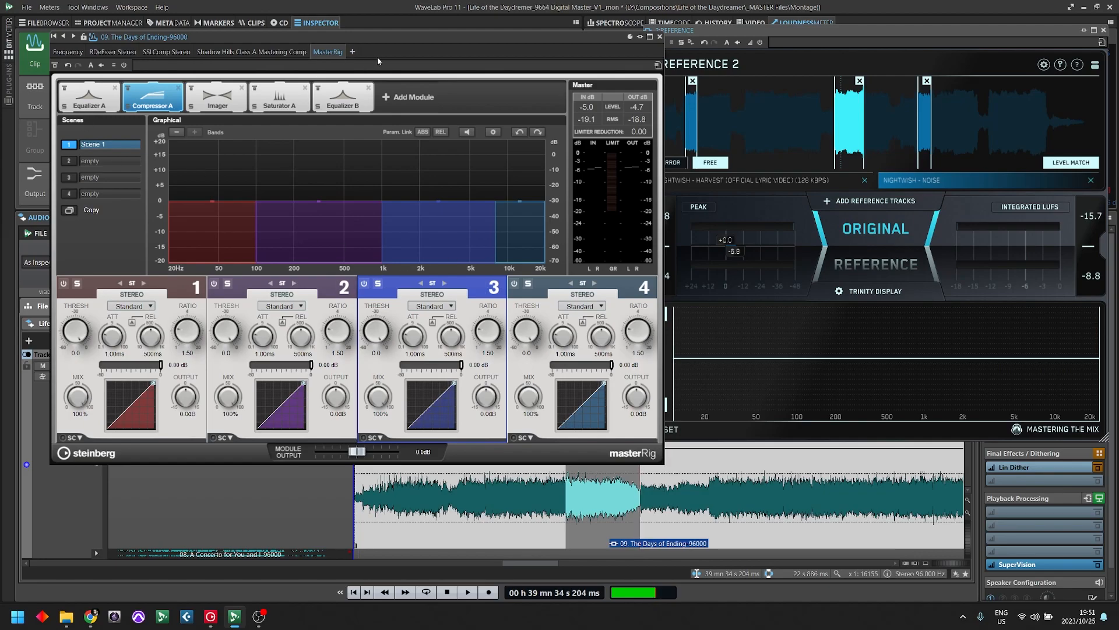
- Add Steinberg's Compressor plug-in after MasterRig in the clip effects and move its window aside
left_click_drag(390, 36, 705, 46)
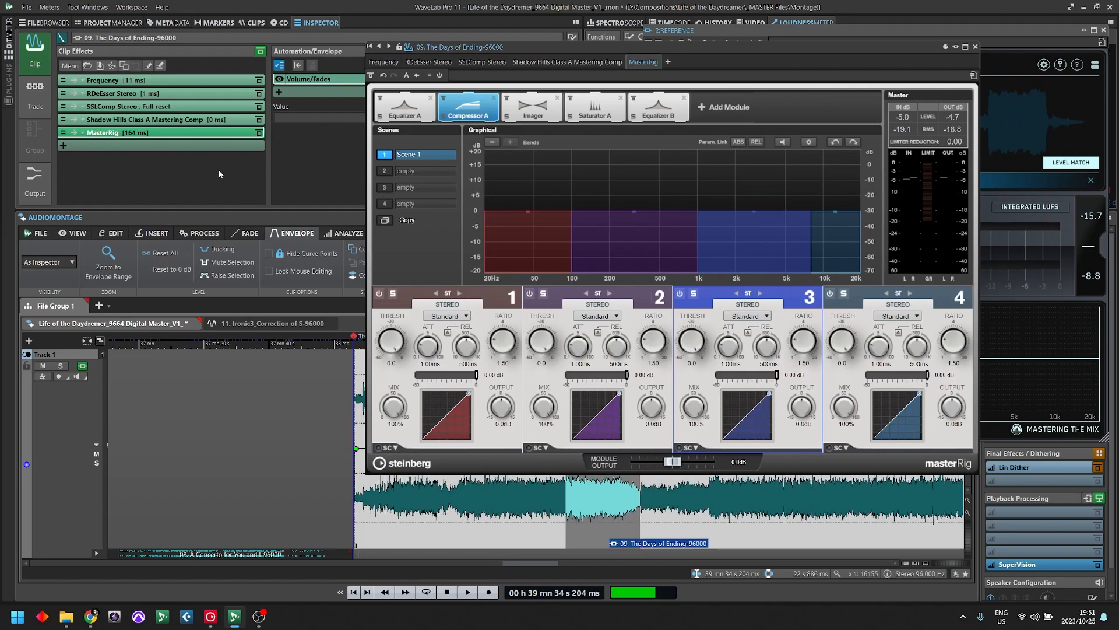
left_click(143, 147)
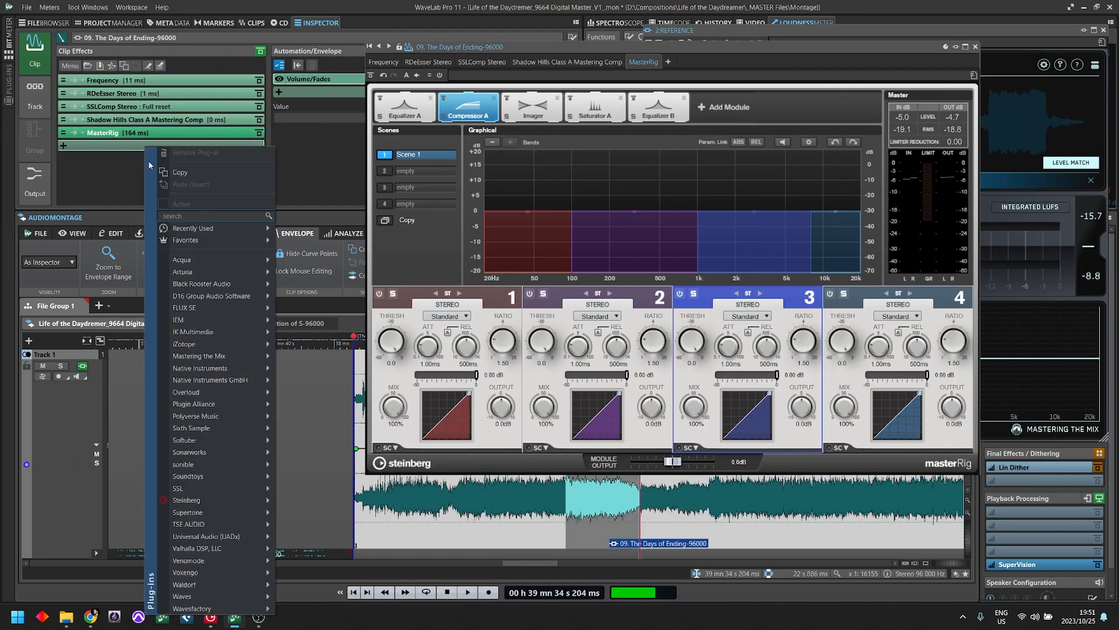
type("compre")
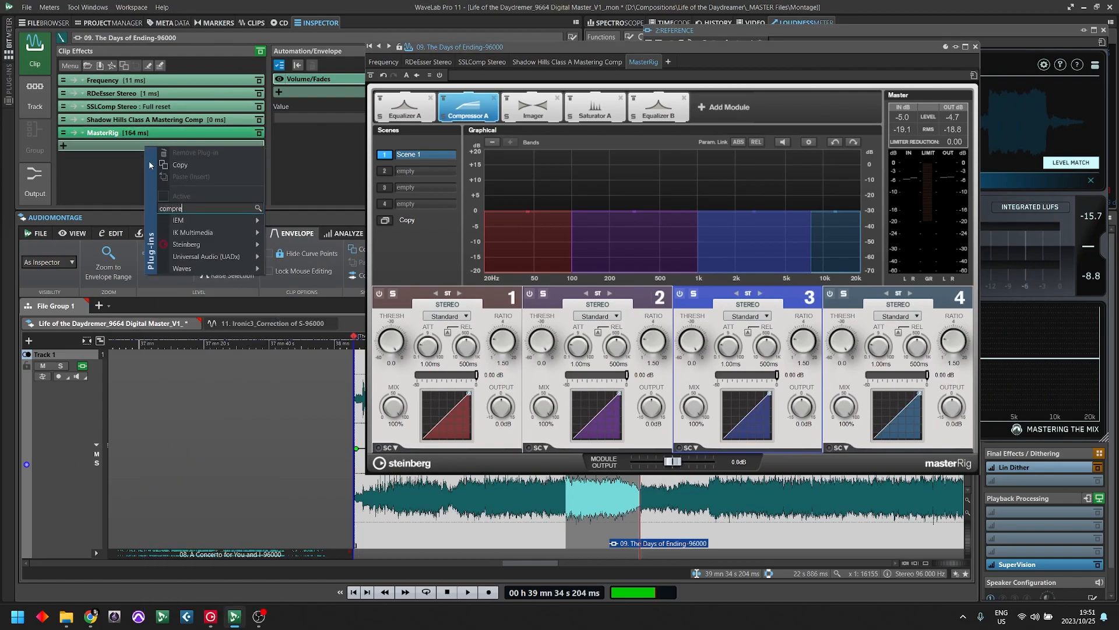
mouse_move(241, 244)
mouse_move(297, 244)
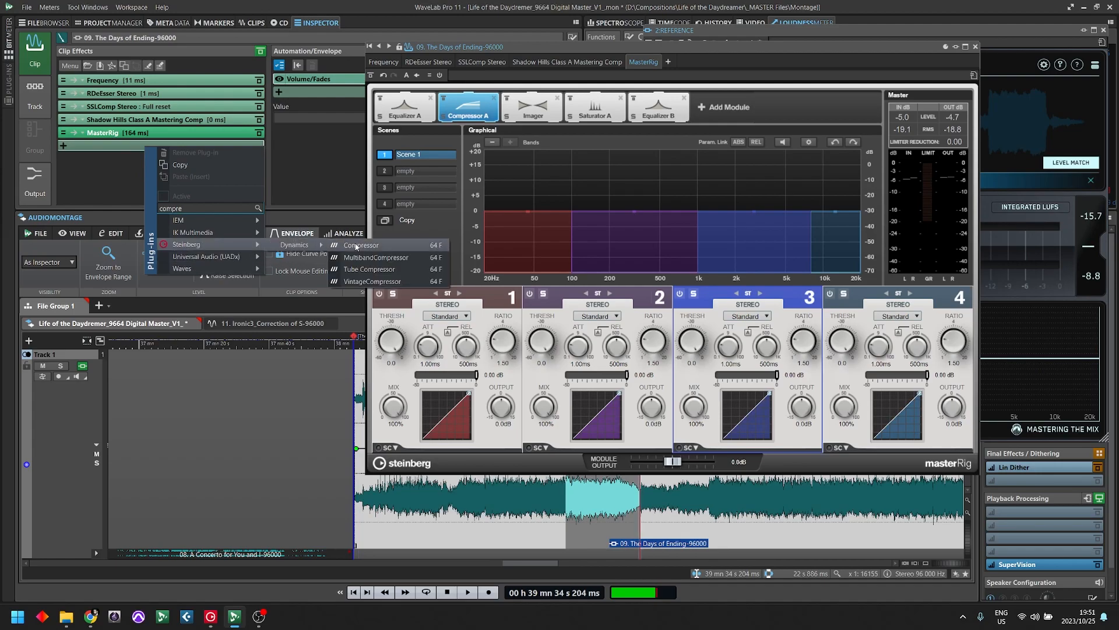
left_click(373, 245)
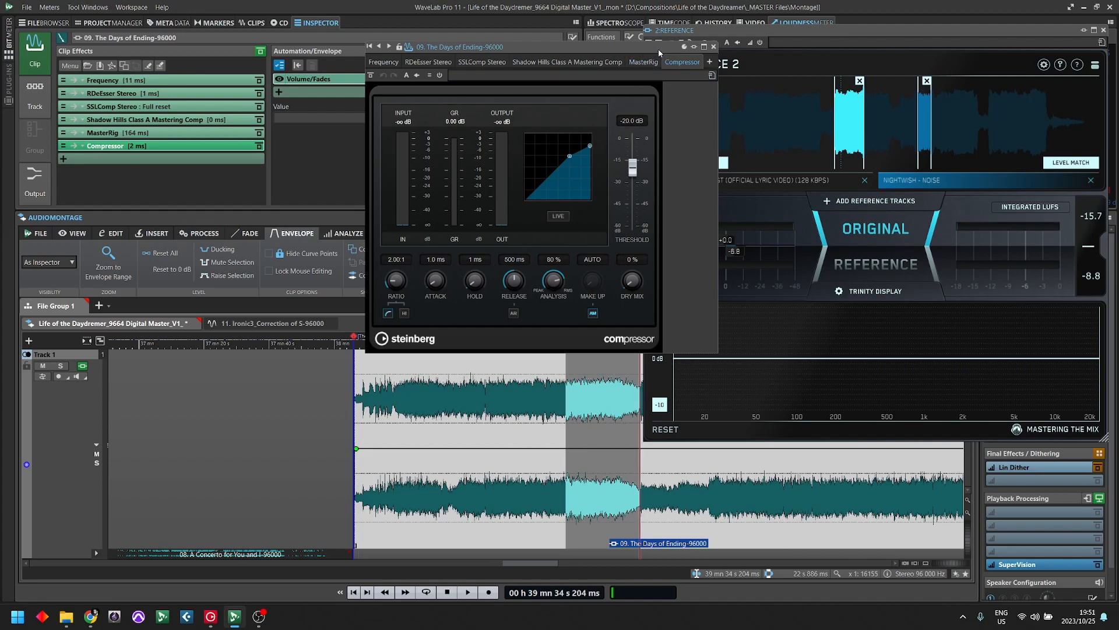
left_click_drag(658, 49, 543, 65)
- Remove the Compressor plug-in from the clip effects and reopen MasterRig beside Reference 2
left_click(96, 146)
right_click(97, 147)
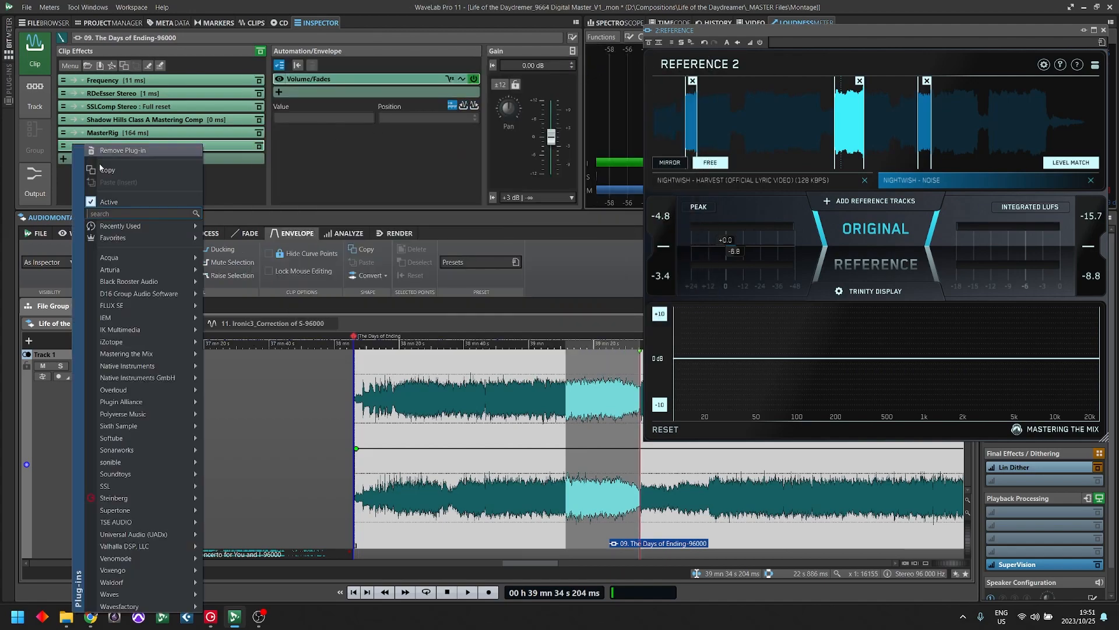
left_click(139, 154)
left_click(106, 134)
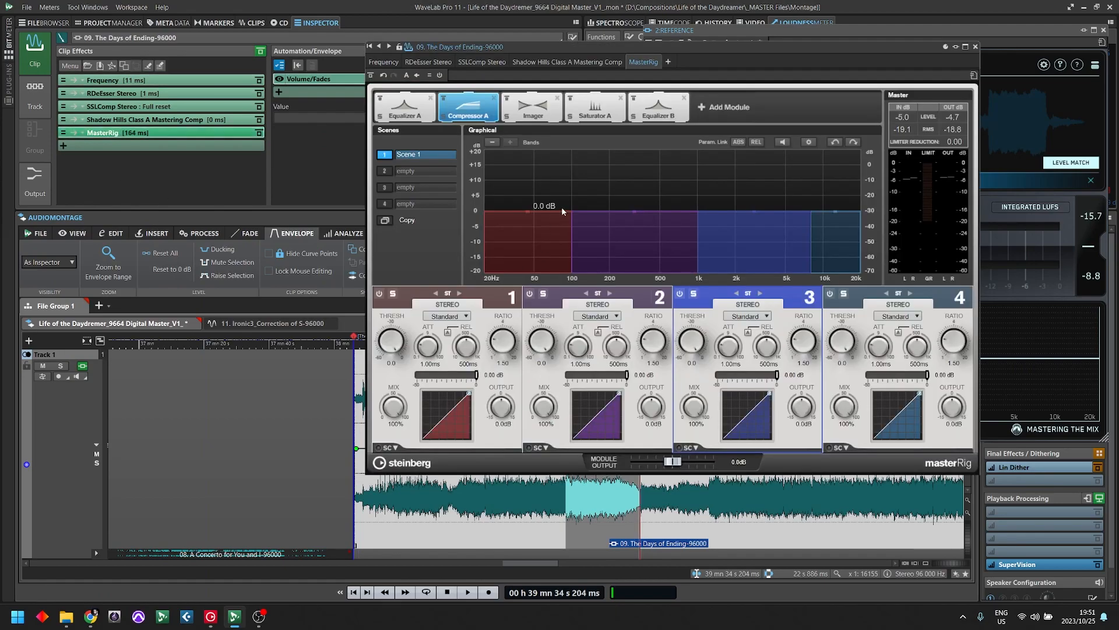
left_click_drag(797, 53, 462, 28)
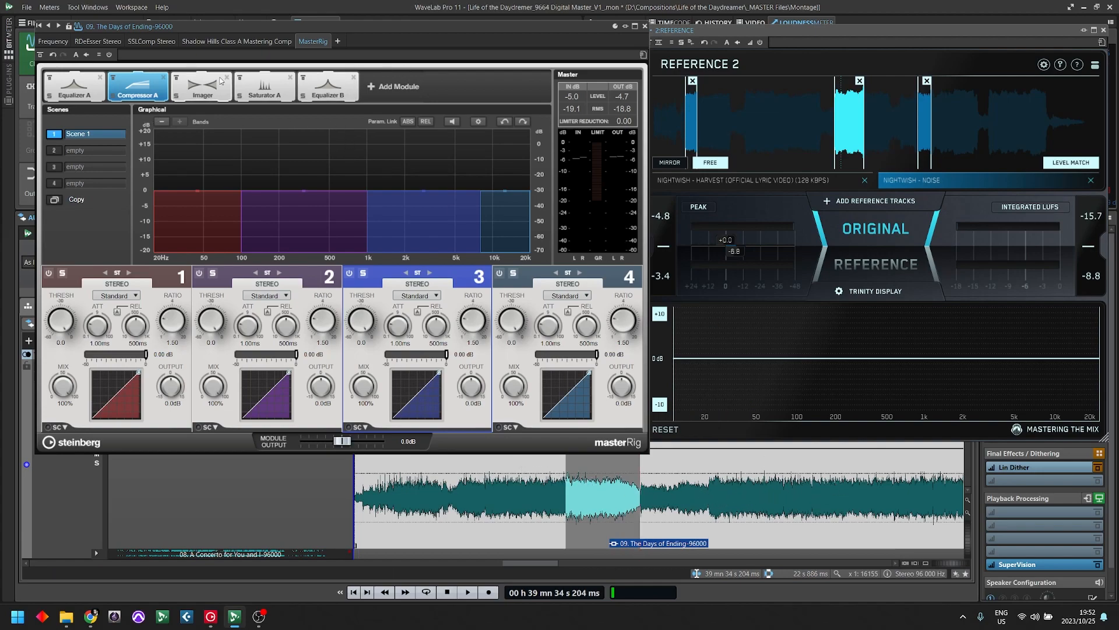
- Look at the Shadow Hills compressor, return to MasterRig and play the selected passage to compare its spectrum with Reference 2
left_click(204, 42)
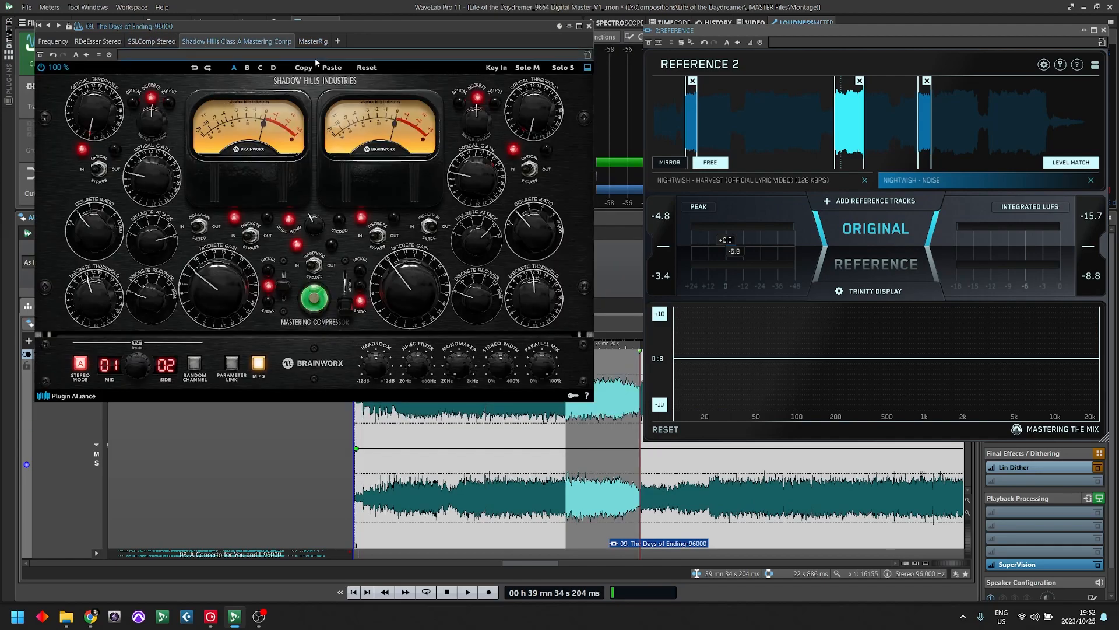
left_click(313, 41)
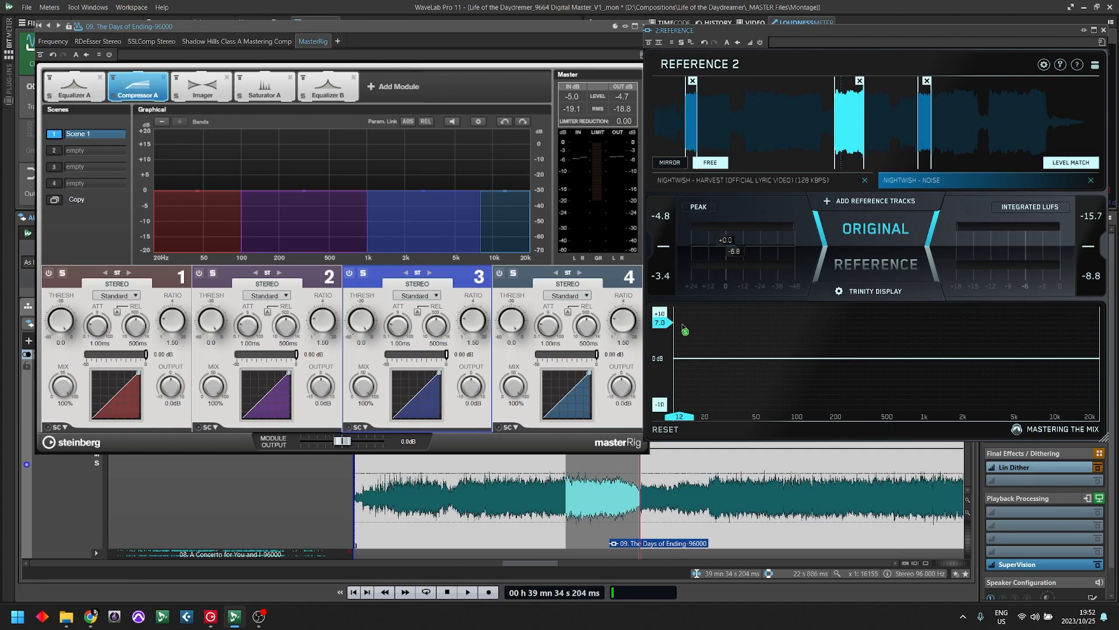
key("space")
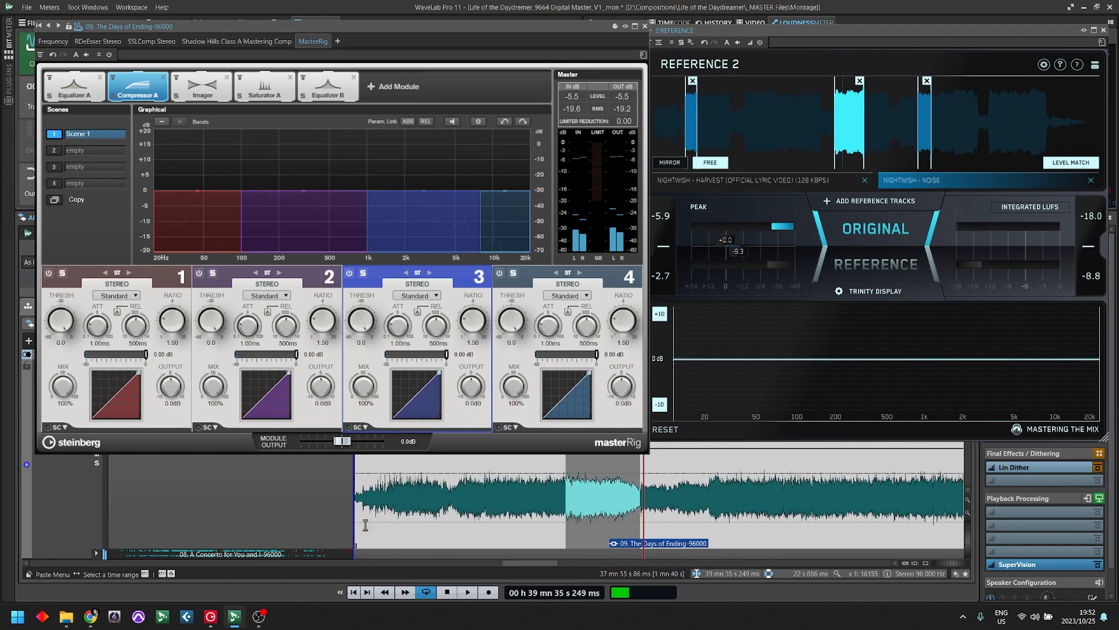
left_click(576, 494)
key("space")
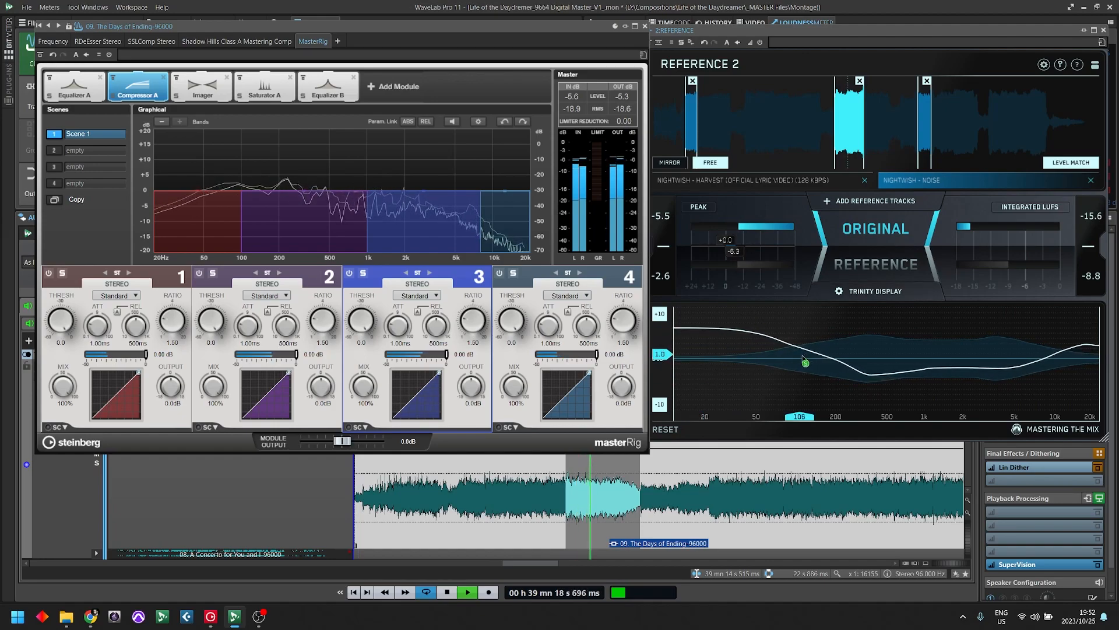
key("space")
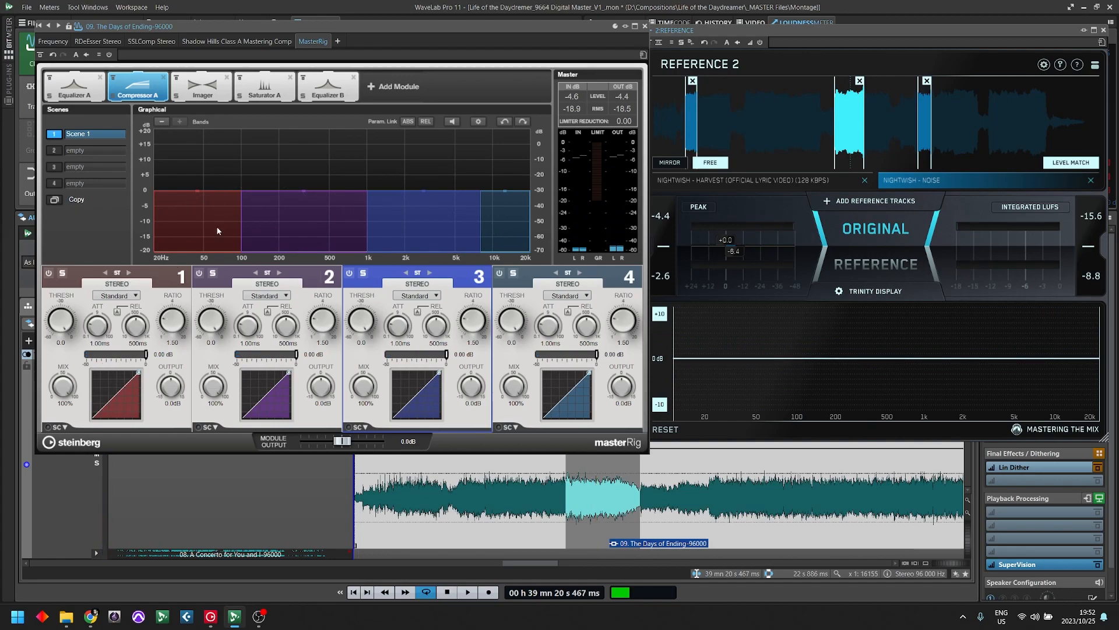
- Switch Compressor A's band 1 to mid/side processing, check its Side channel and return to its Mid channel
left_click(129, 273)
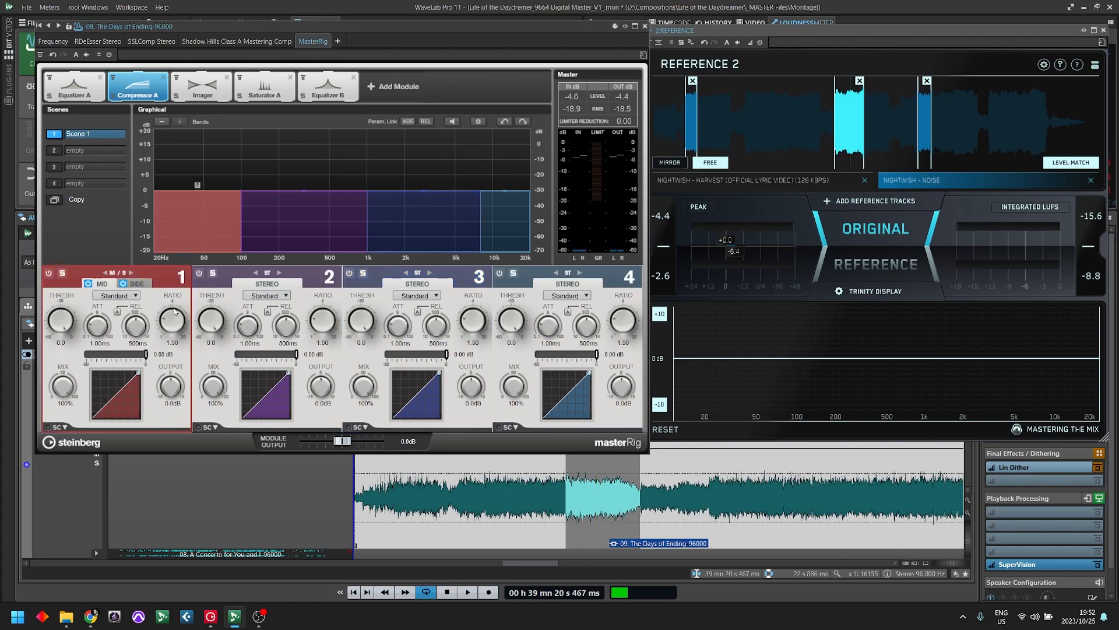
left_click(139, 284)
left_click_drag(132, 355, 223, 364)
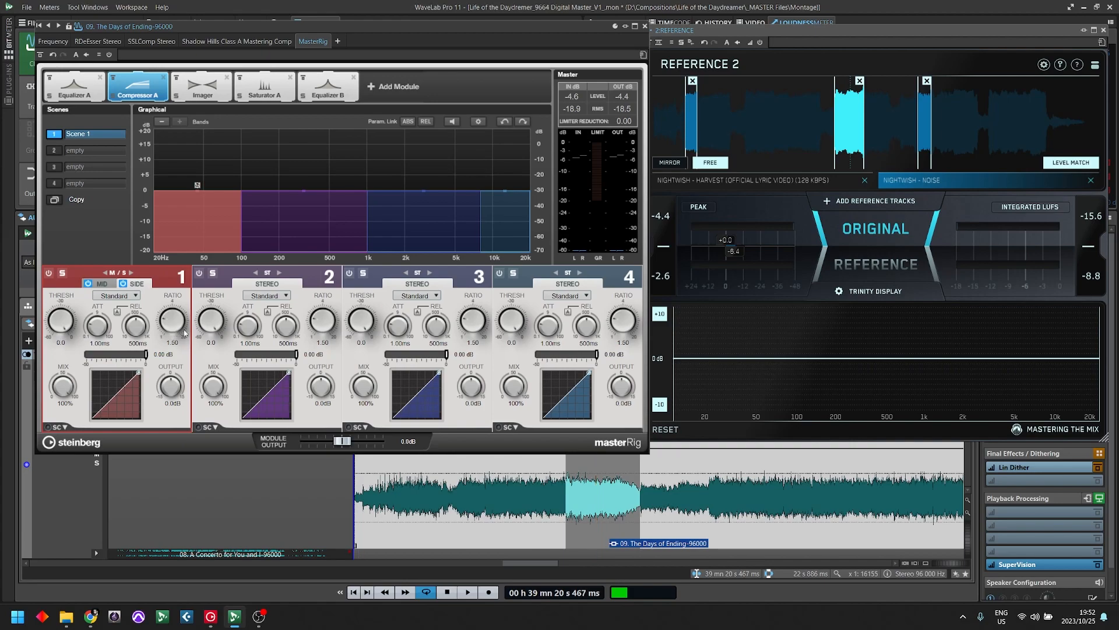
left_click(107, 283)
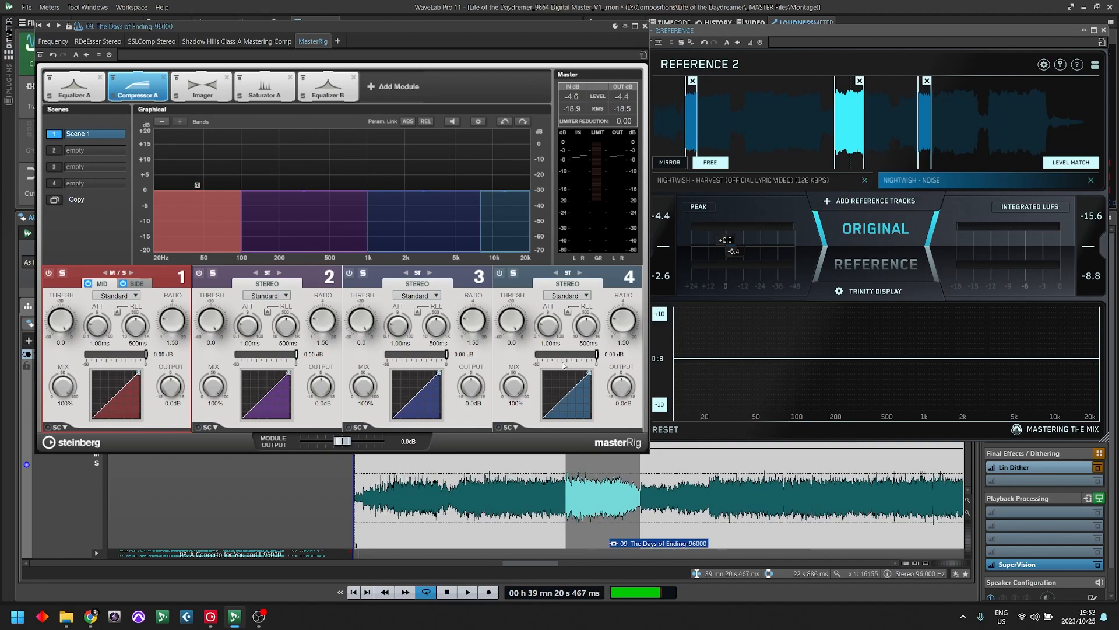
- Try the Vintage compressor type on band 1's Mid channel, move MasterRig off the clip effects and restore the Standard type
left_click(123, 296)
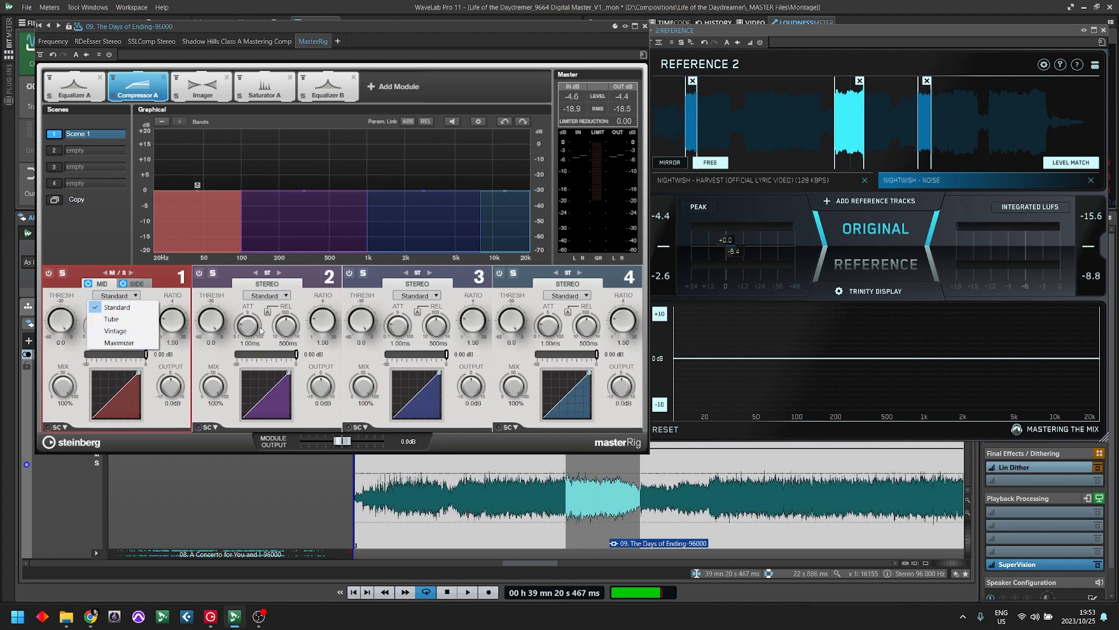
left_click(189, 298)
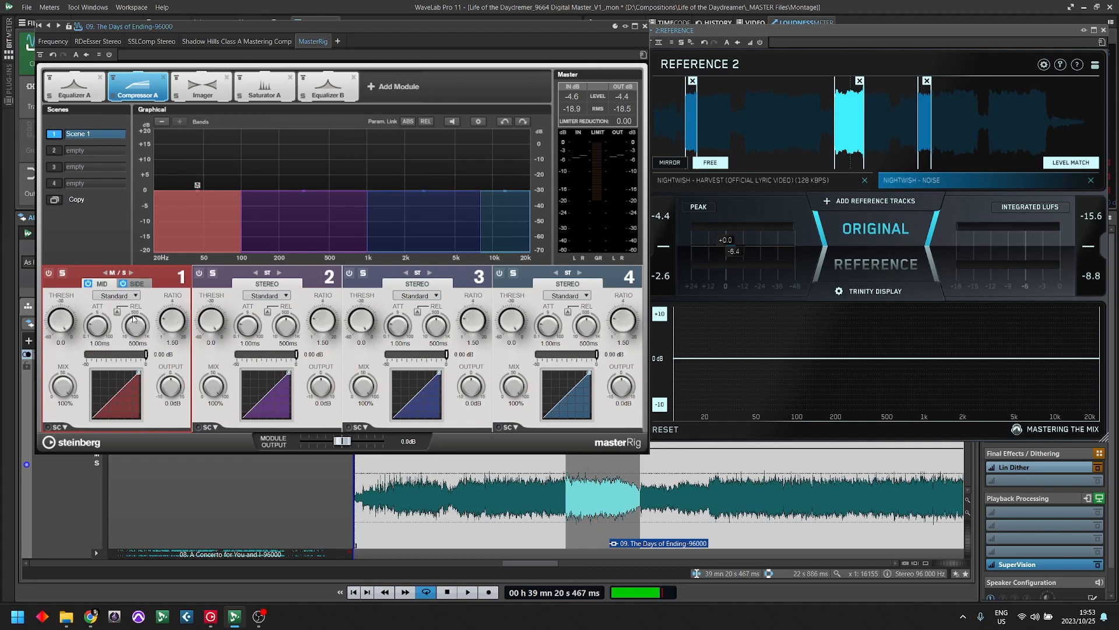
left_click(123, 296)
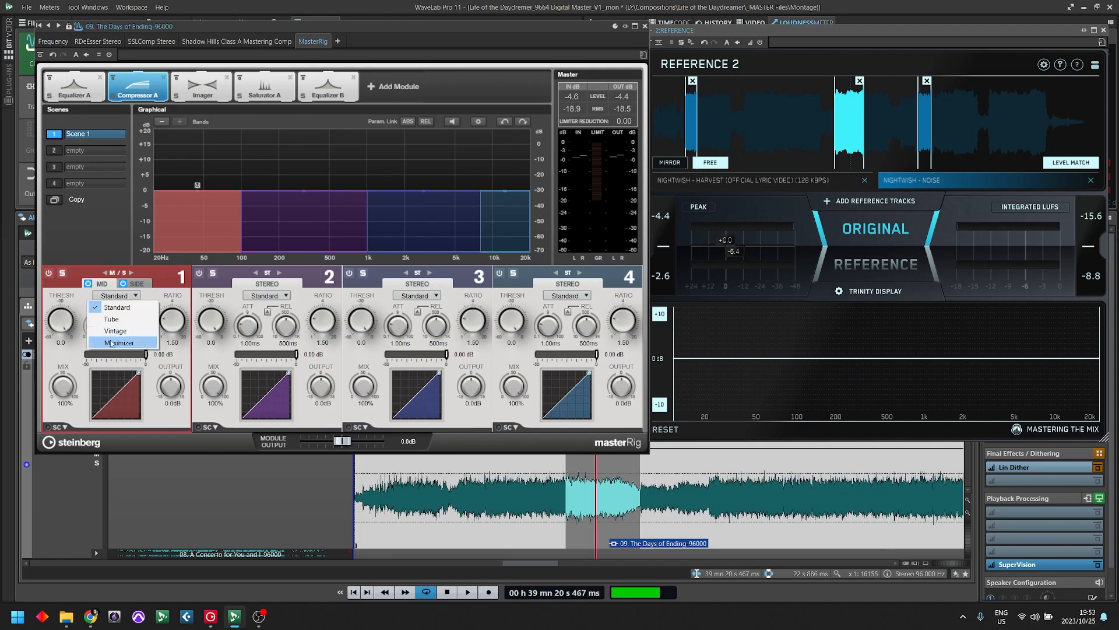
left_click(116, 331)
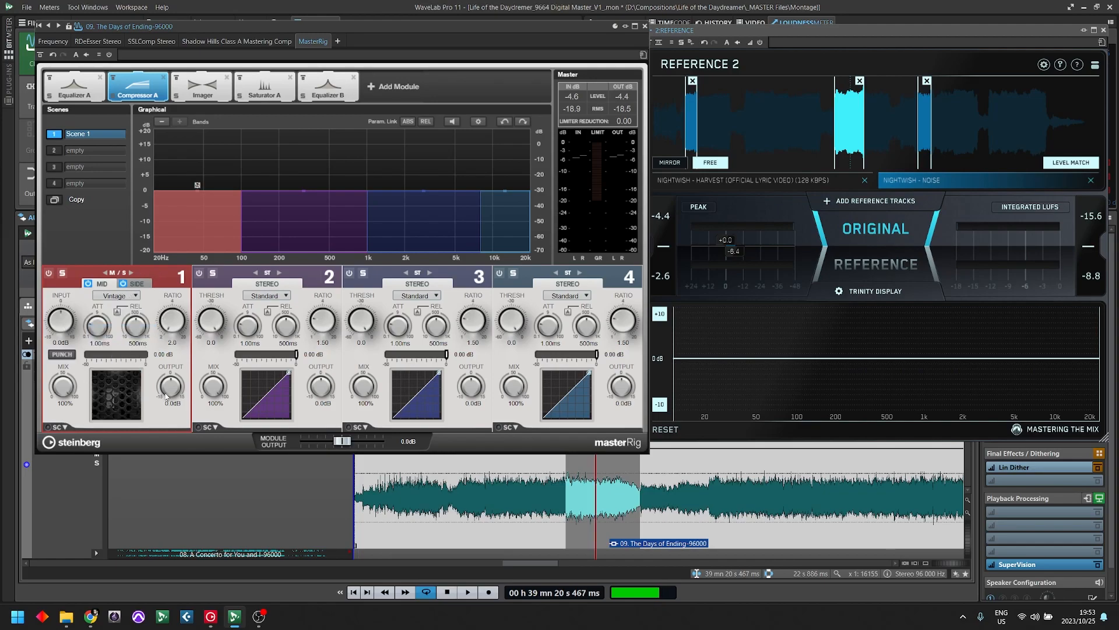
left_click_drag(352, 26, 730, 64)
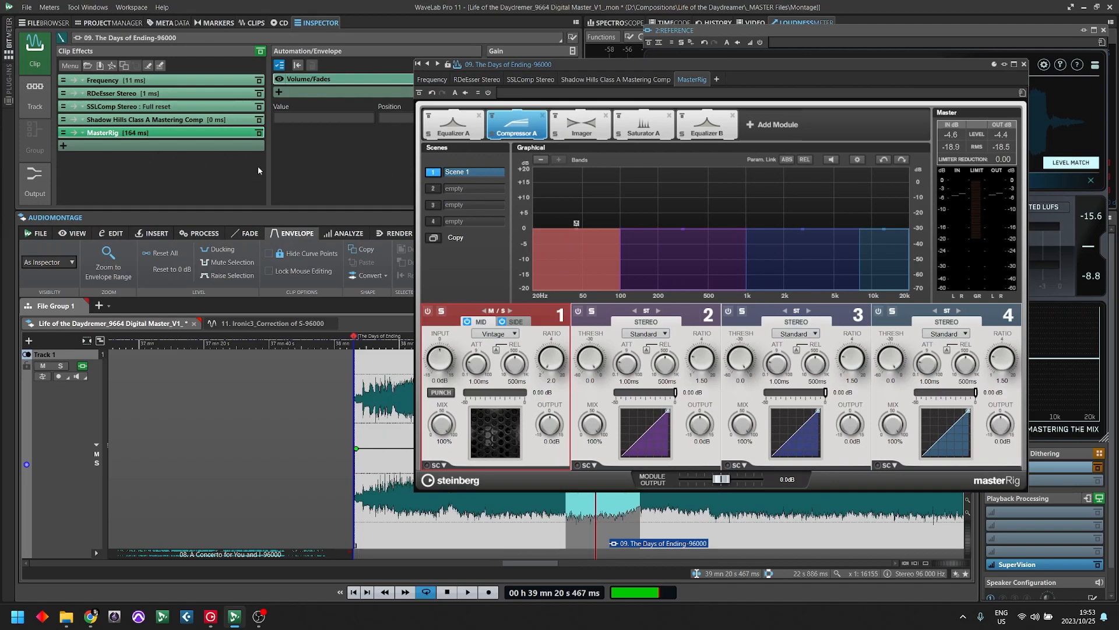
left_click(496, 333)
left_click(490, 326)
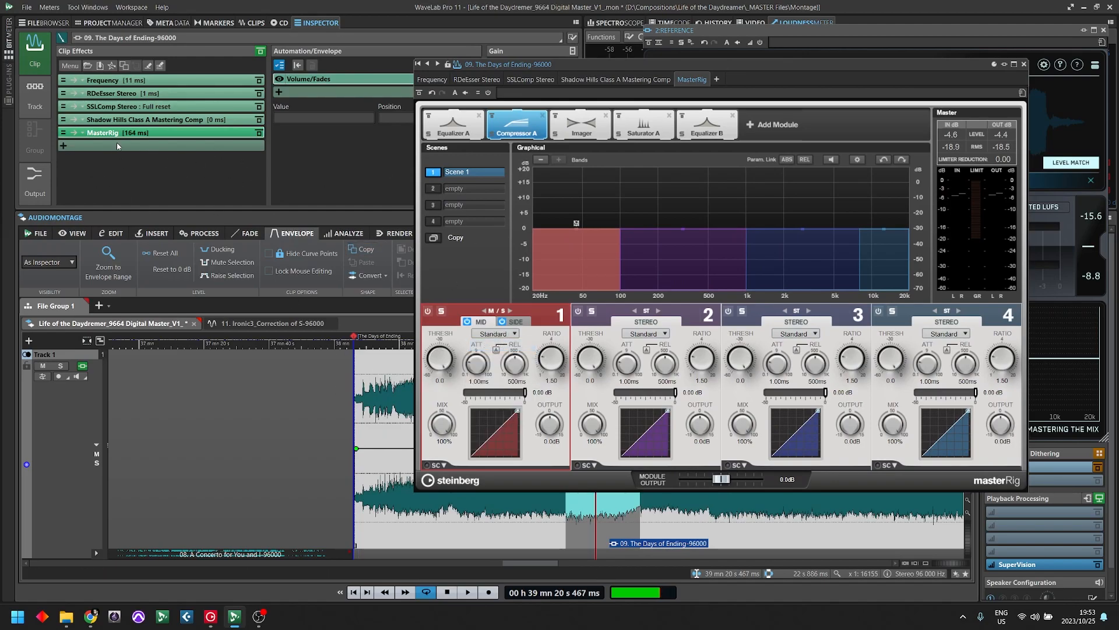
- Add Steinberg's VintageCompressor after MasterRig in the clip effects and move its window clear of Reference 2
left_click(117, 144)
mouse_move(164, 257)
type("vintag")
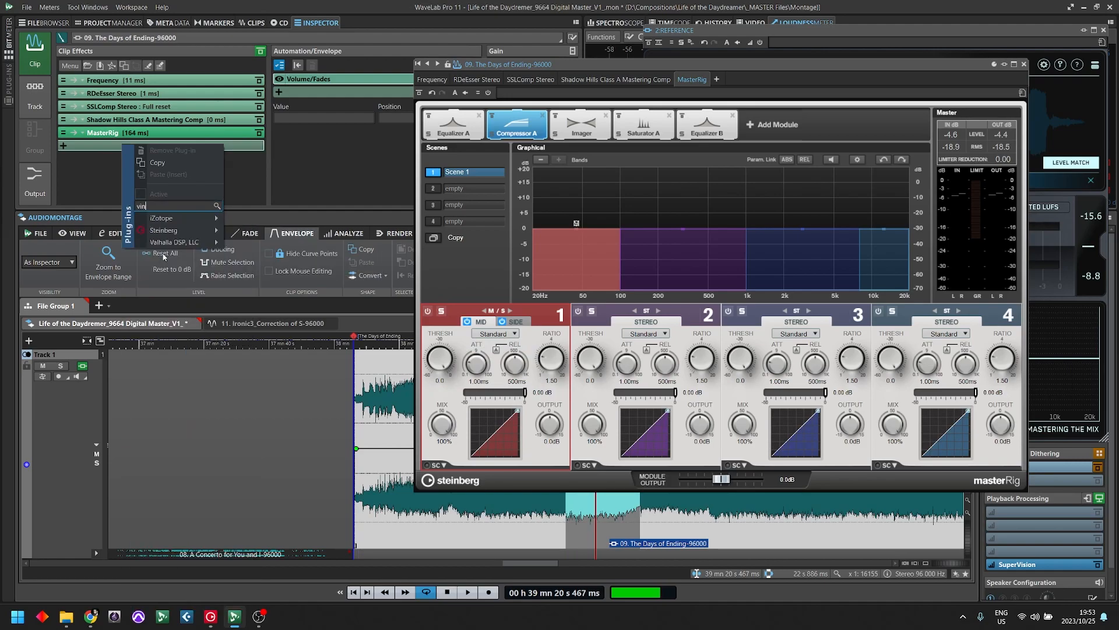
mouse_move(184, 218)
mouse_move(257, 218)
left_click(332, 219)
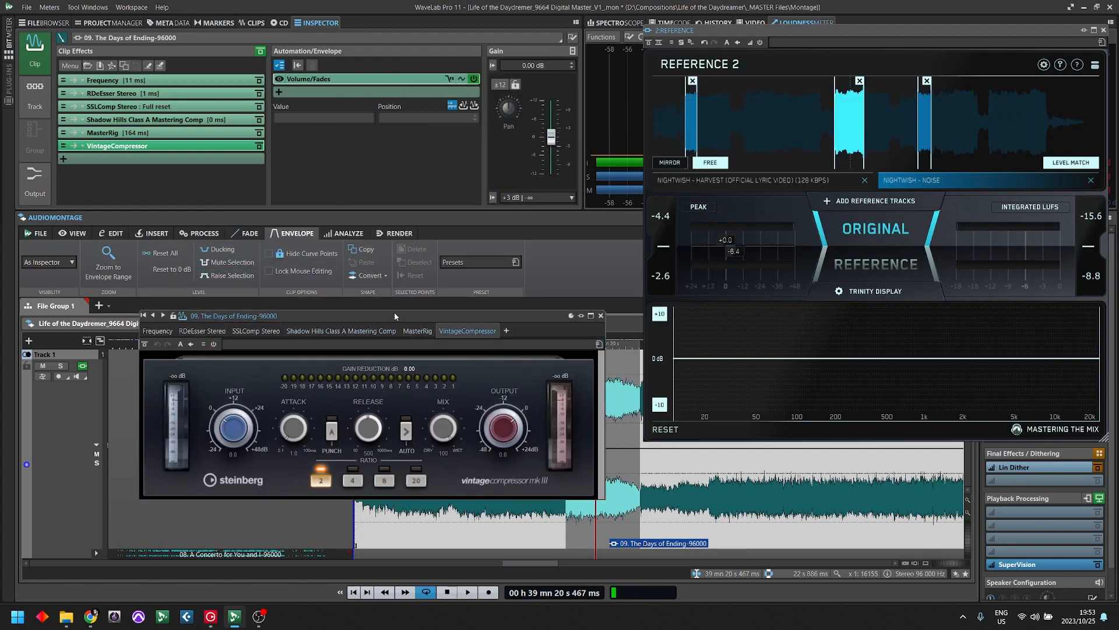
left_click_drag(141, 448, 84, 404)
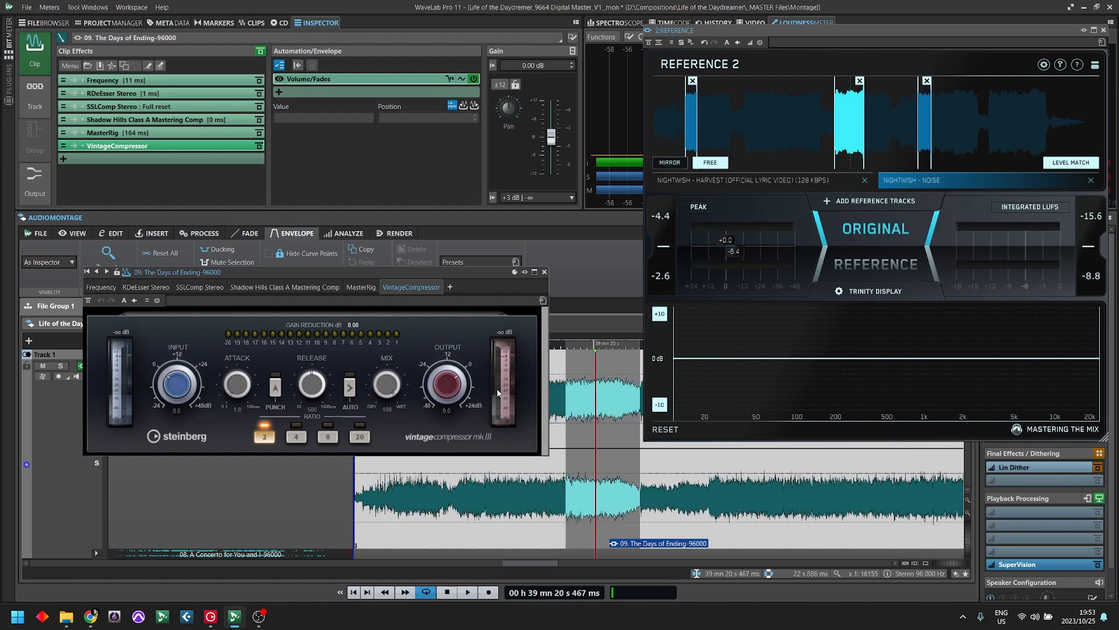
- Set VintageCompressor's attack to 0.1 ms
left_click(172, 159)
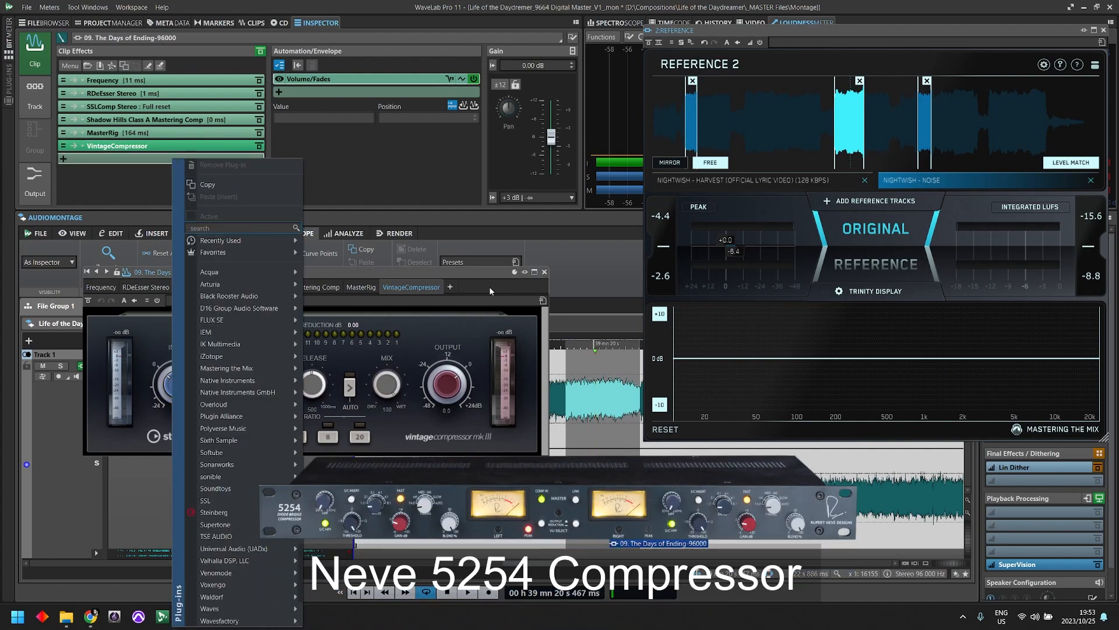
left_click(491, 291)
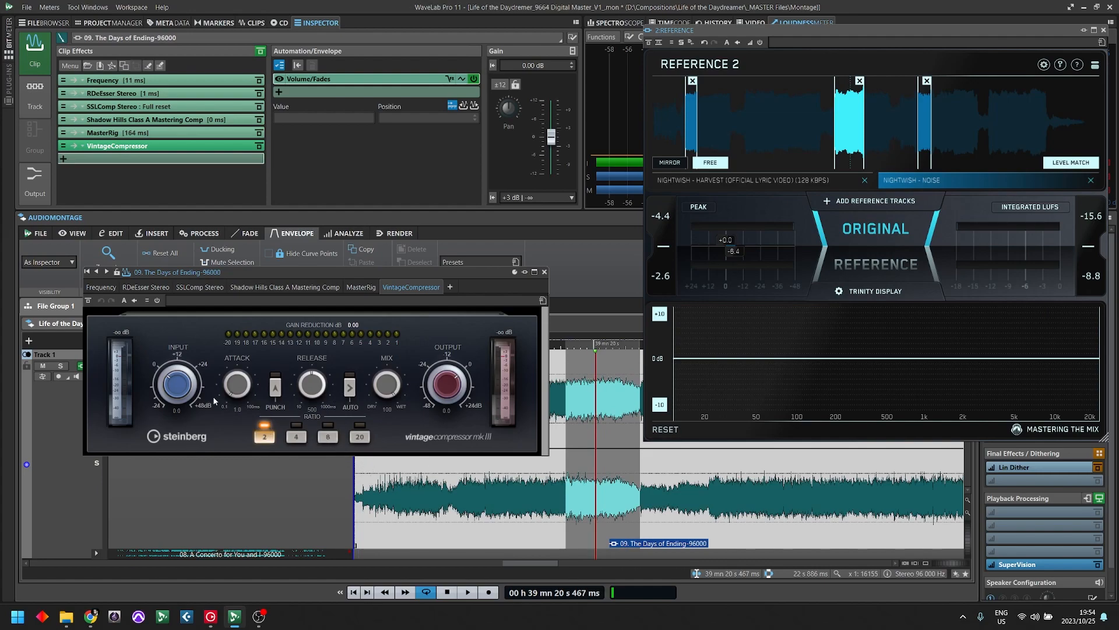
left_click_drag(241, 389, 237, 418)
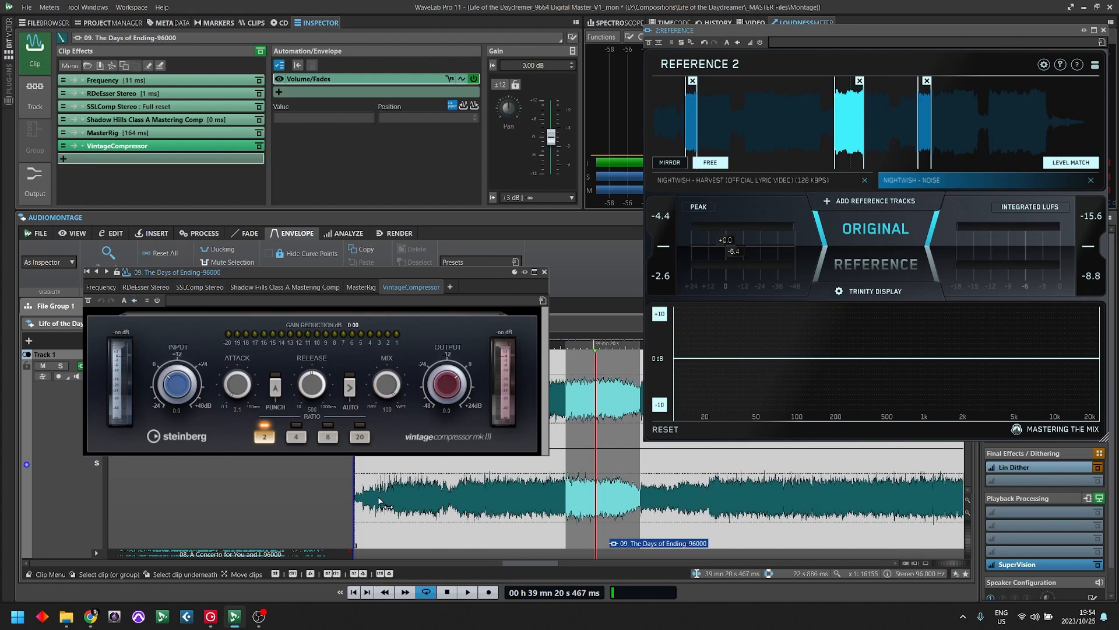
- Add the stereo version of Waves CLA-76 after VintageCompressor, move its window and demonstrate its attack control
left_click(176, 160)
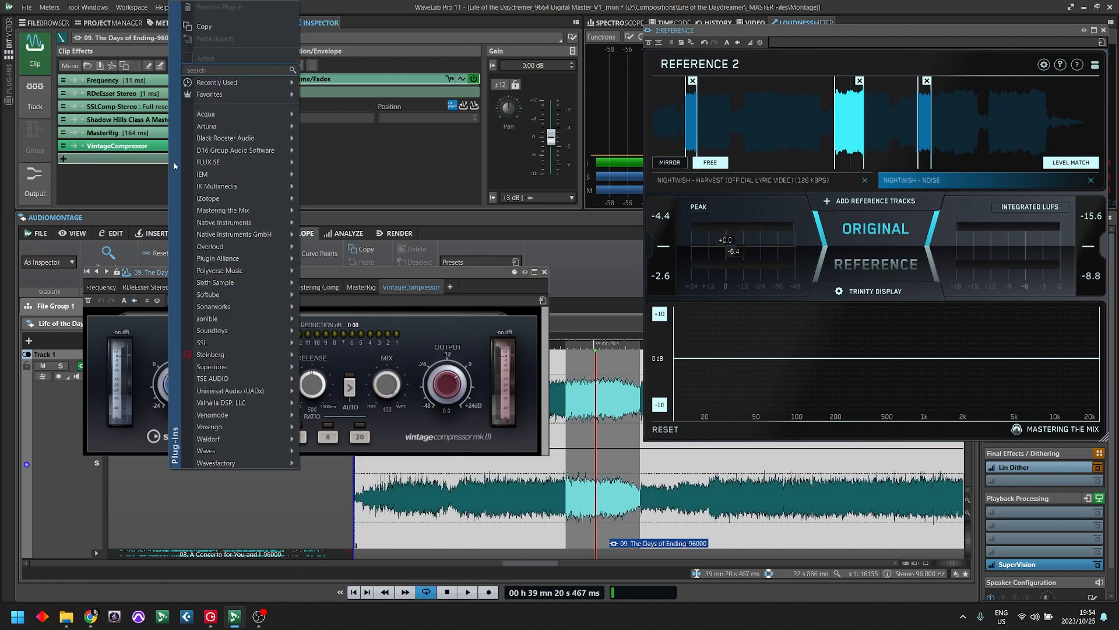
type("76")
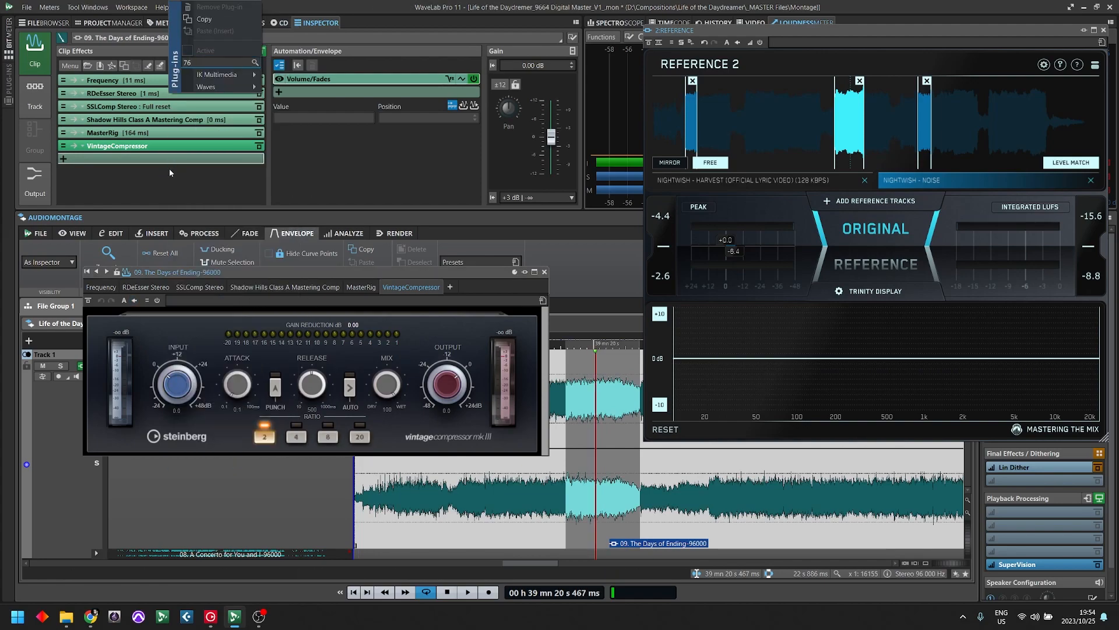
mouse_move(219, 87)
mouse_move(298, 91)
mouse_move(389, 87)
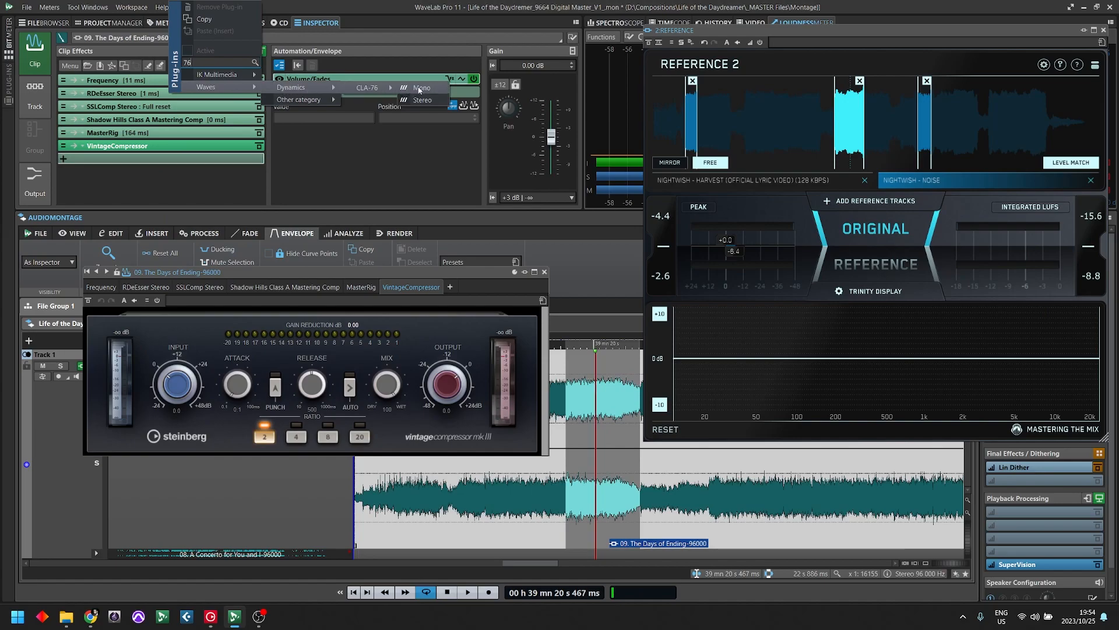
left_click(421, 101)
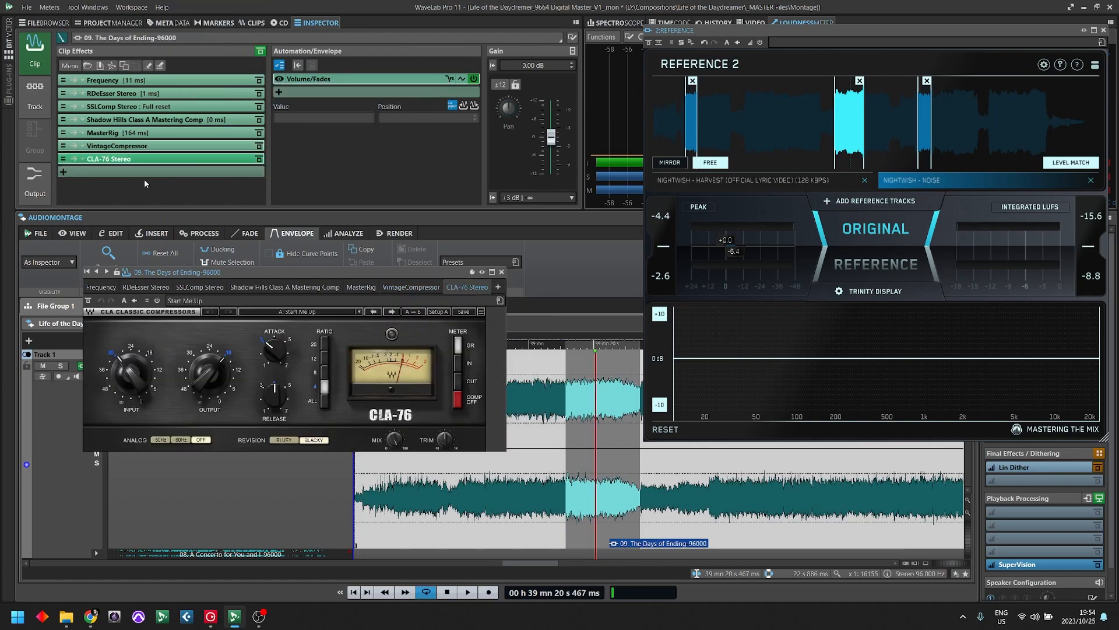
left_click_drag(254, 270, 485, 151)
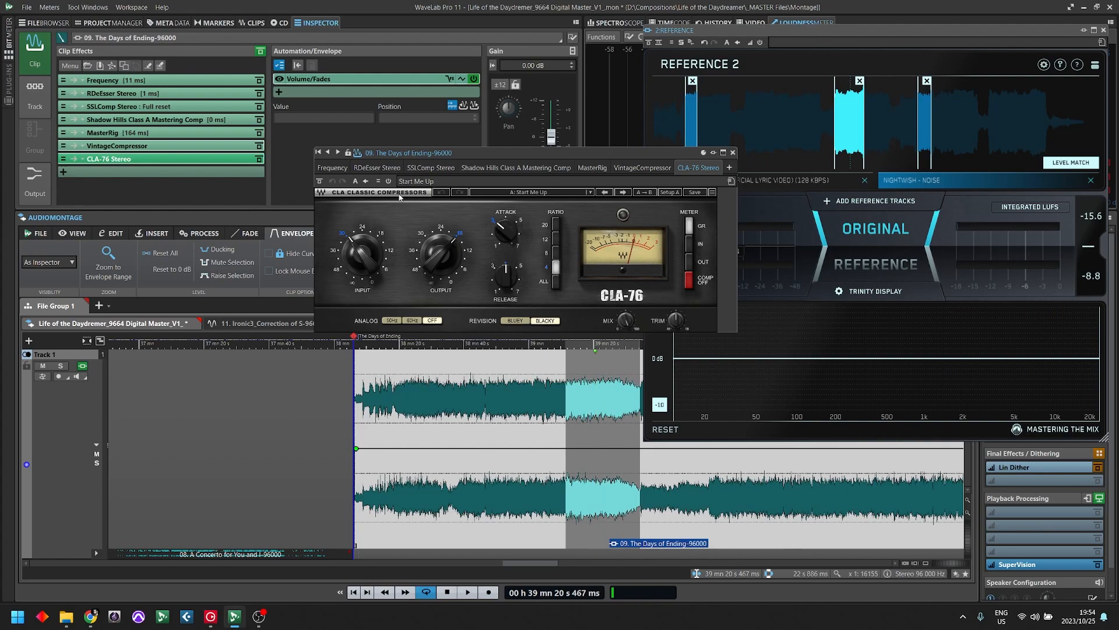
left_click_drag(506, 231, 506, 199)
- Bring VintageCompressor back into view and remove CLA-76 Stereo from the clip effects
left_click(236, 145)
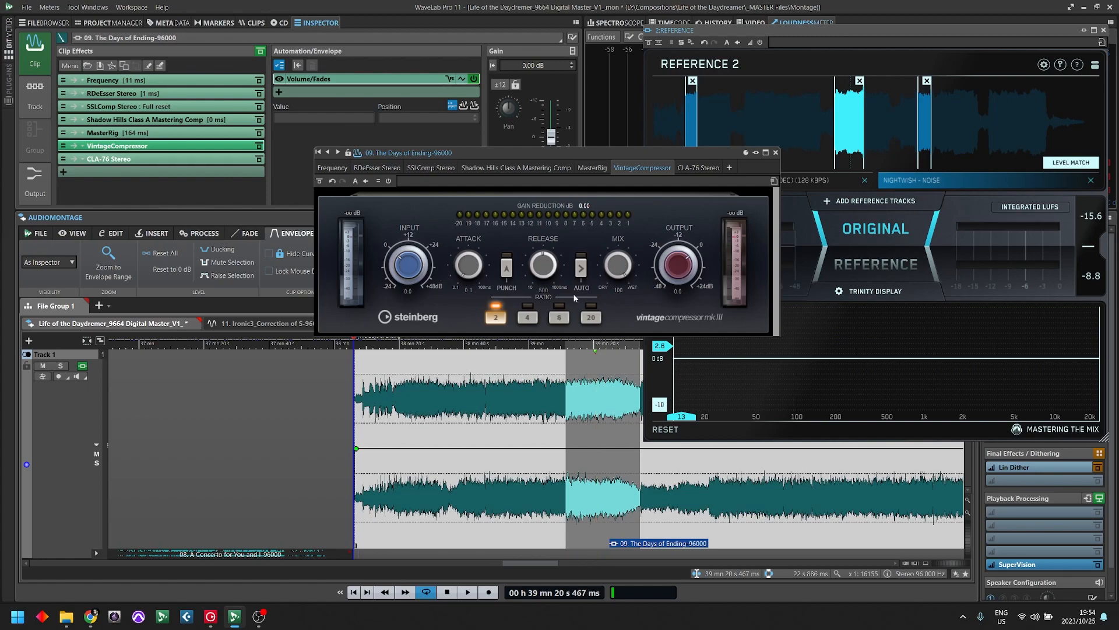
right_click(120, 159)
left_click(152, 165)
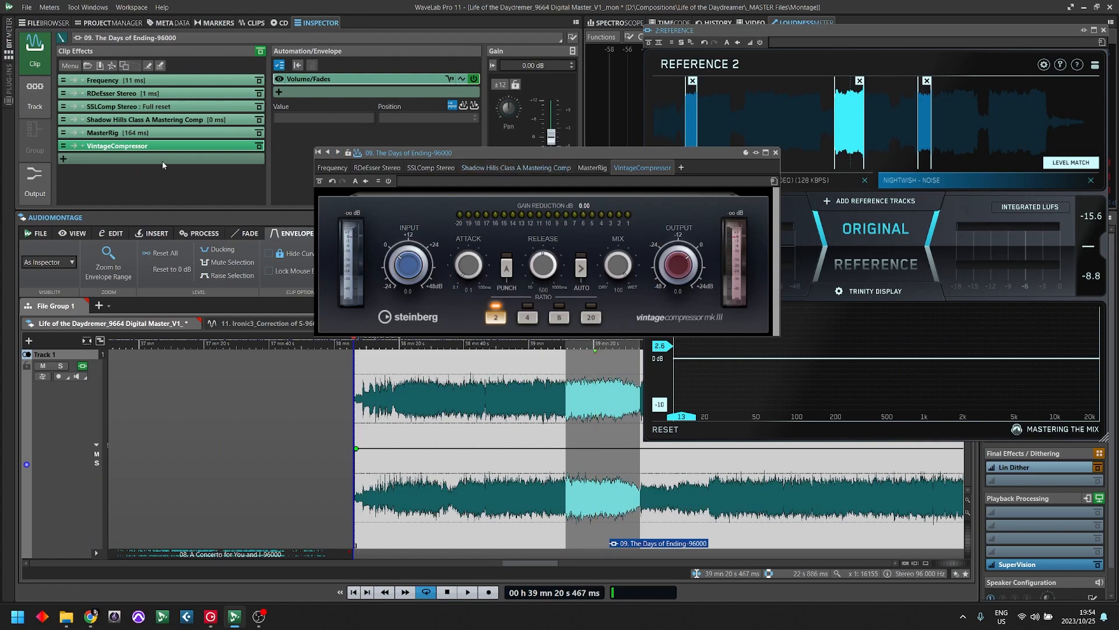
- Replace VintageCompressor with Steinberg's Tube Compressor, move its window up and set its mix to 100 %
left_click(120, 146)
right_click(121, 147)
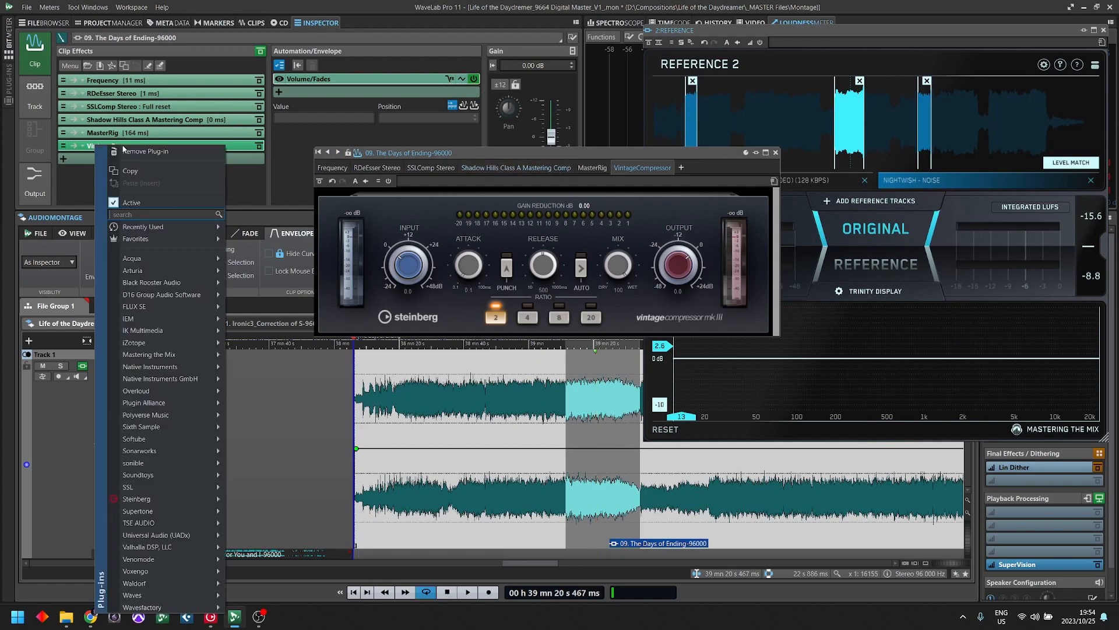
type("tube")
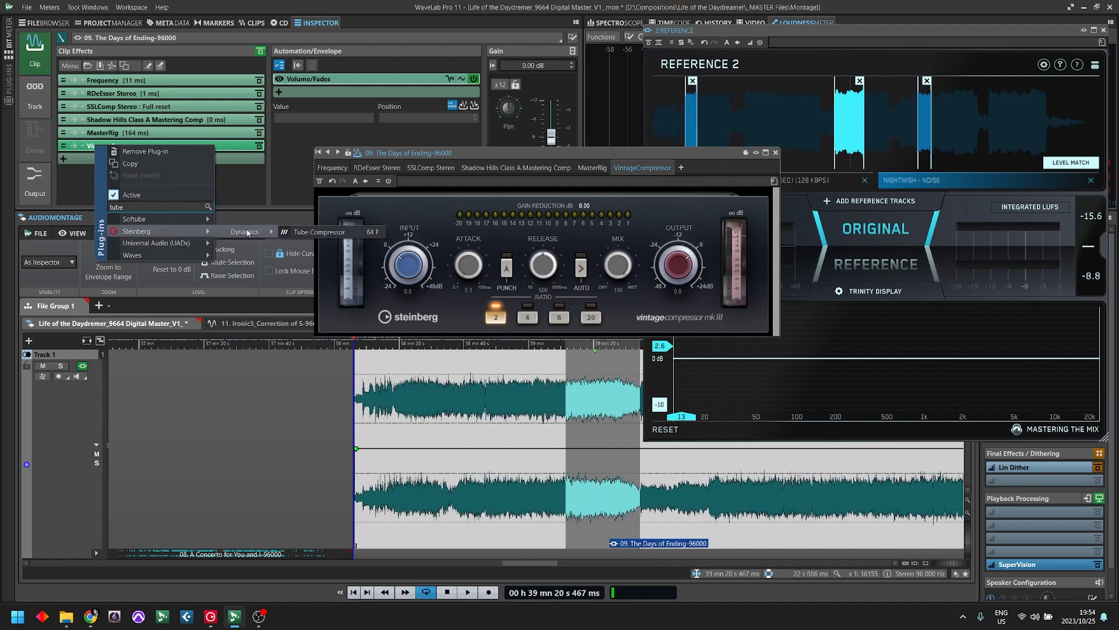
left_click(332, 231)
left_click_drag(494, 154, 490, 117)
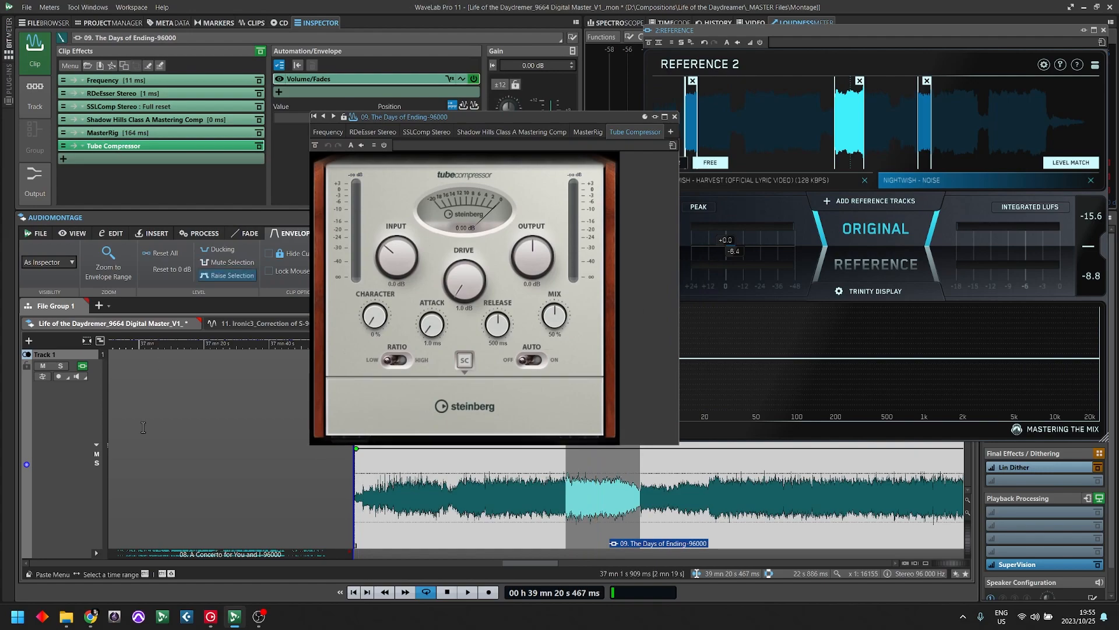
left_click(561, 326)
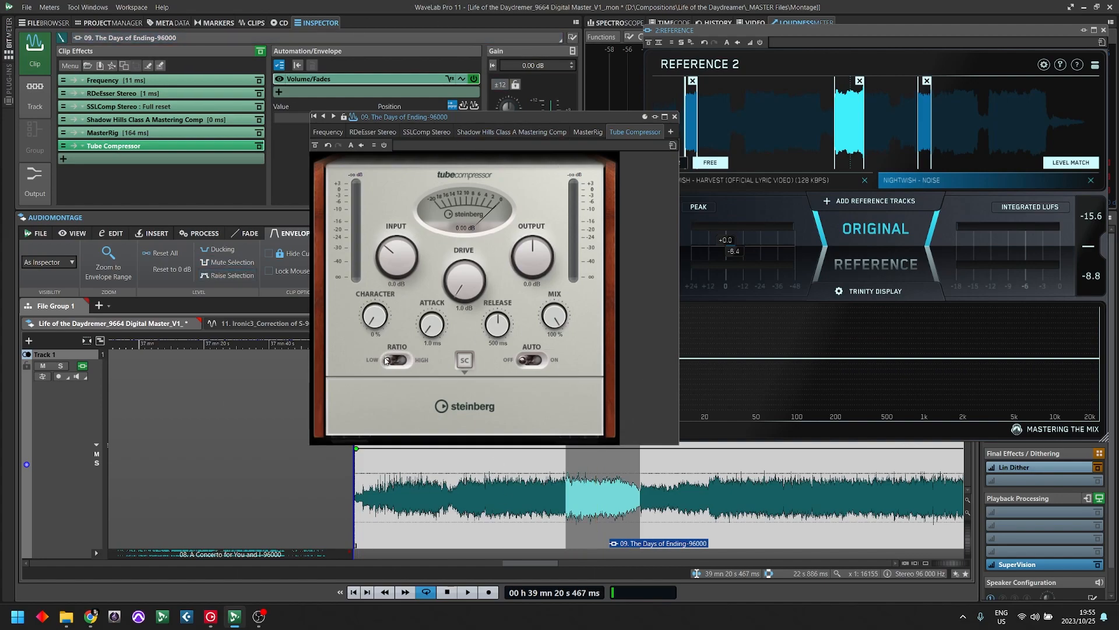
- Add the UADx LA-2A Tube Compressor after Tube Compressor in the clip effects and reposition its window
right_click(161, 161)
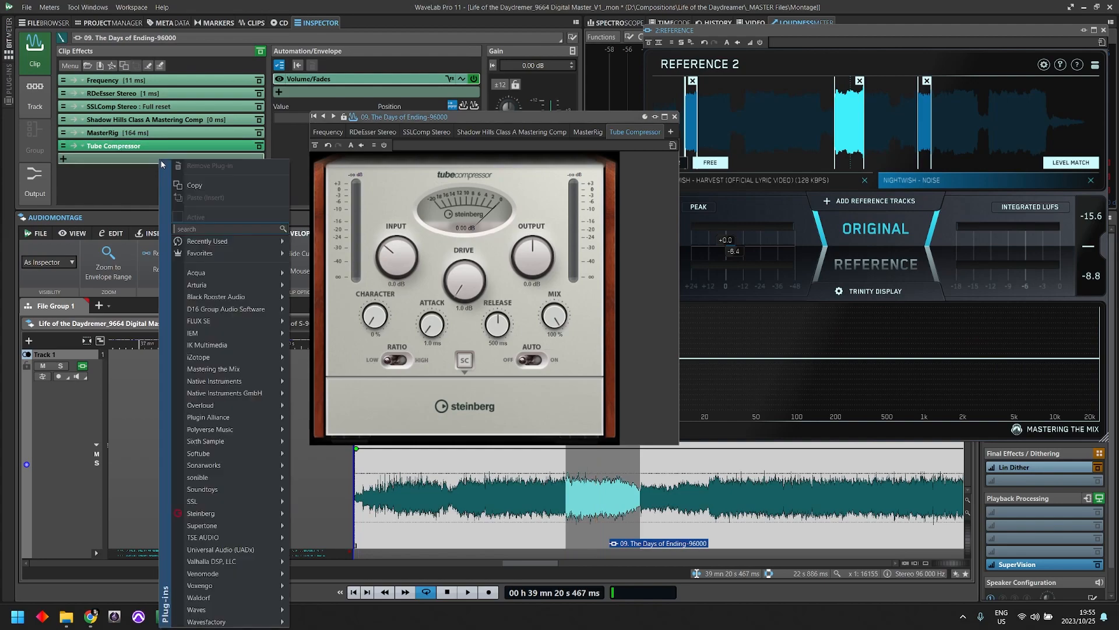
type("tape")
mouse_move(220, 249)
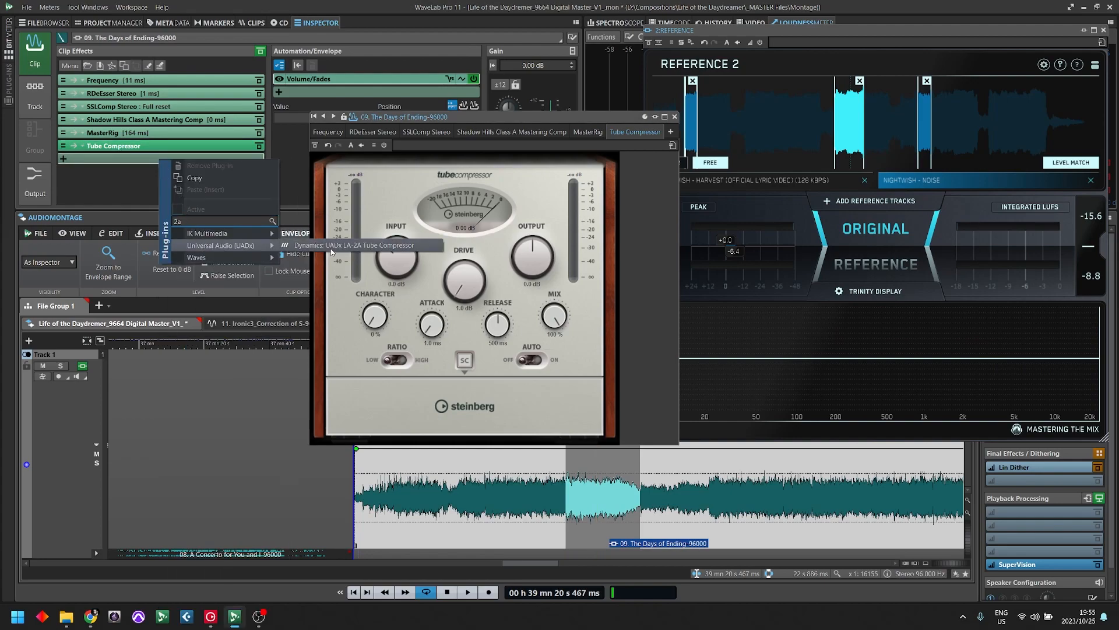
left_click(329, 247)
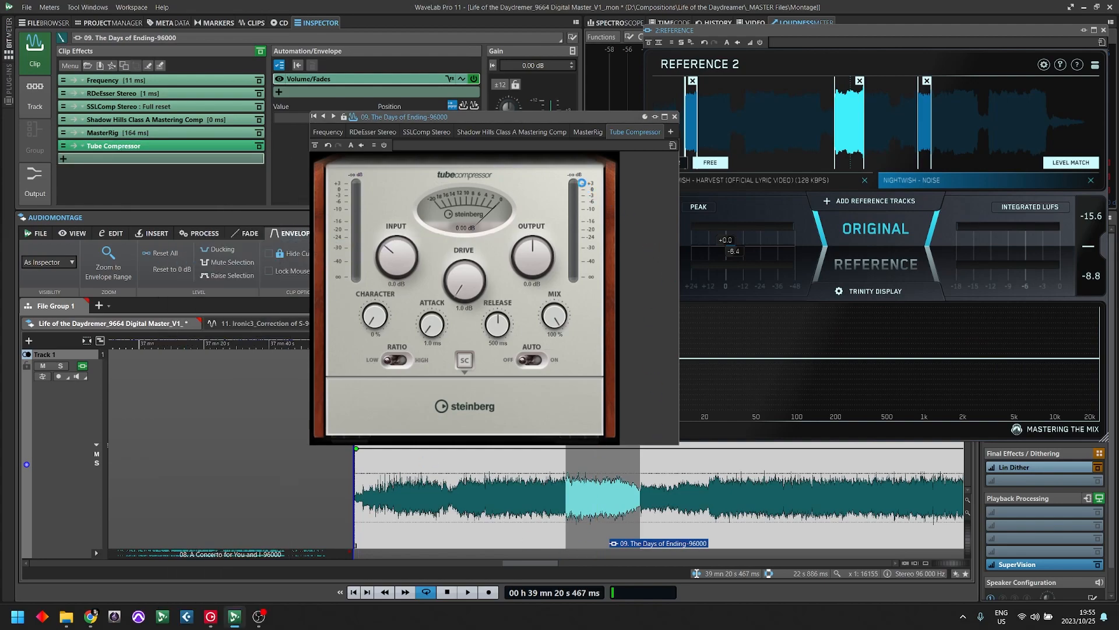
left_click_drag(523, 118, 509, 237)
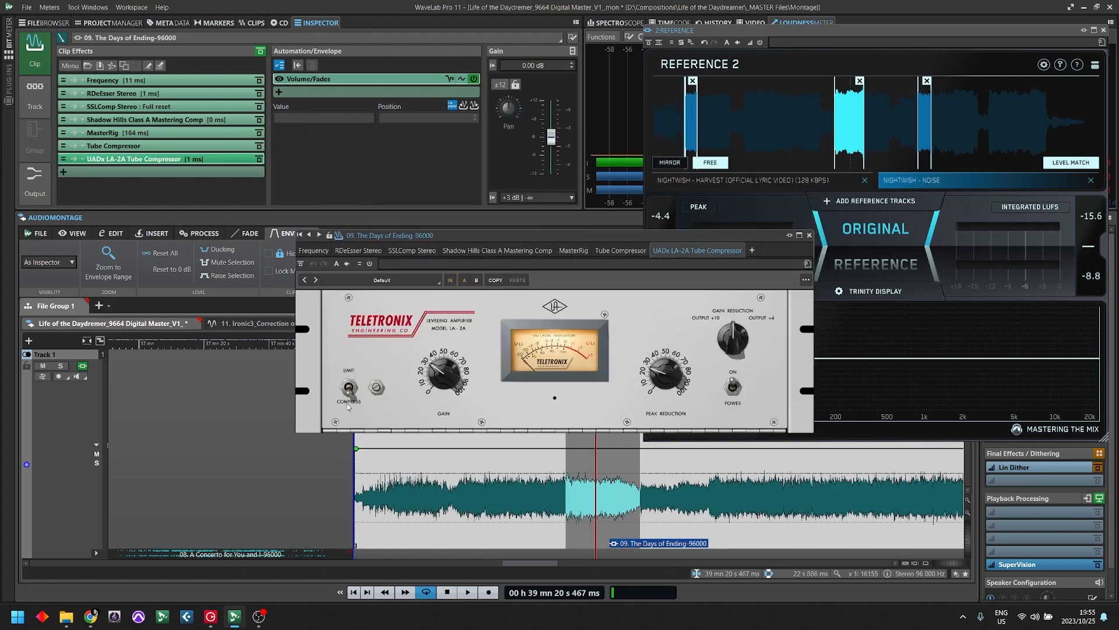
- Compare Tube Compressor with the UADx LA-2A, remove the LA-2A from the clip effects and move the Tube Compressor window up
left_click(106, 147)
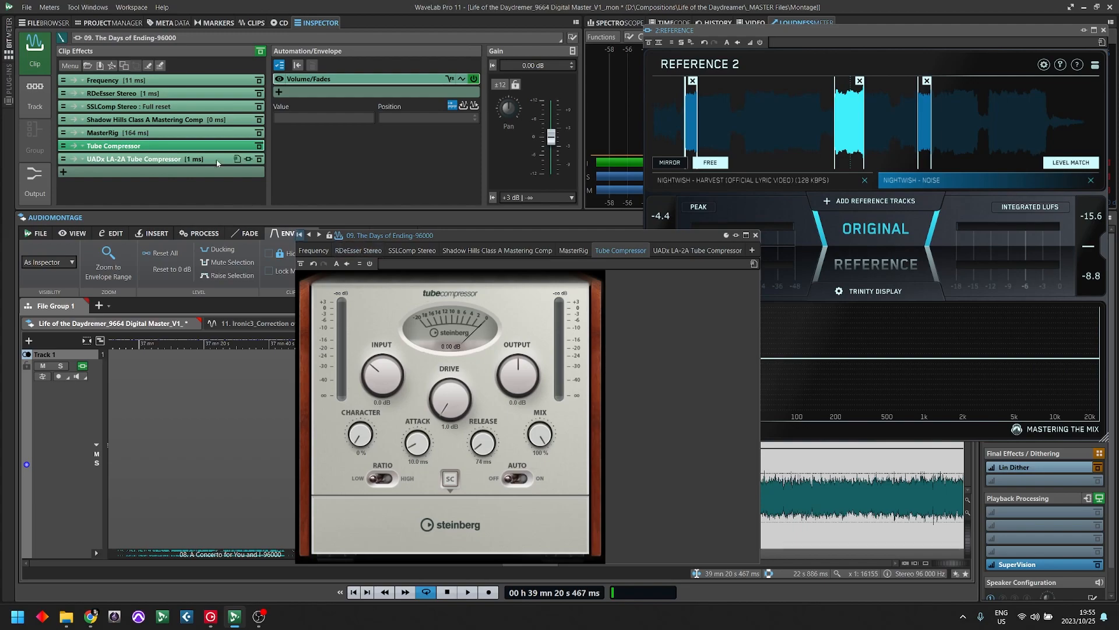
left_click(141, 160)
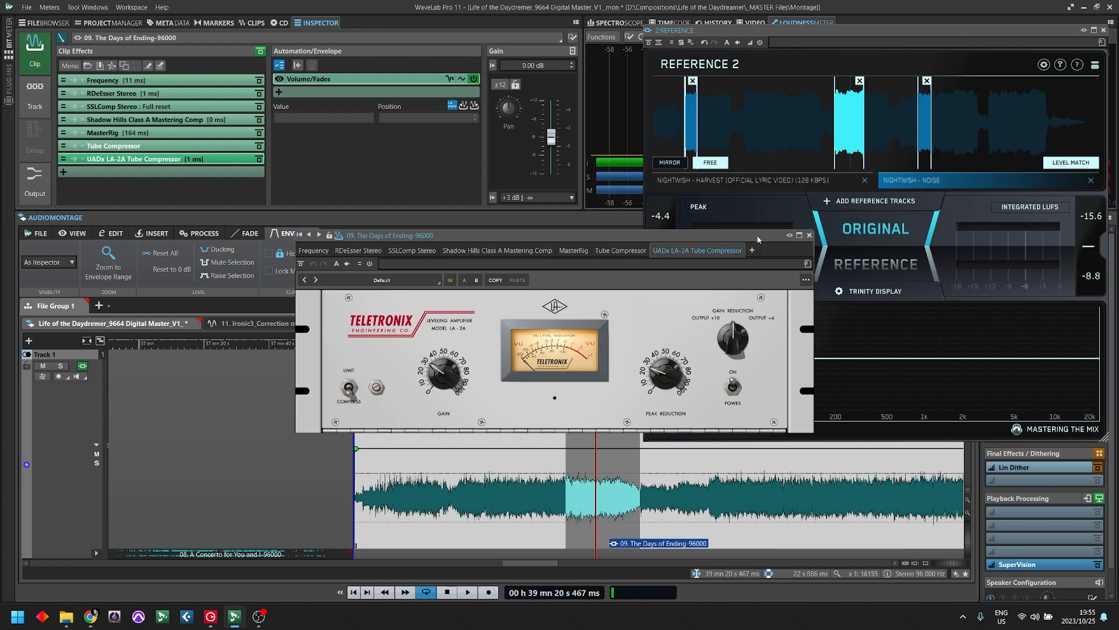
right_click(118, 161)
left_click(128, 166)
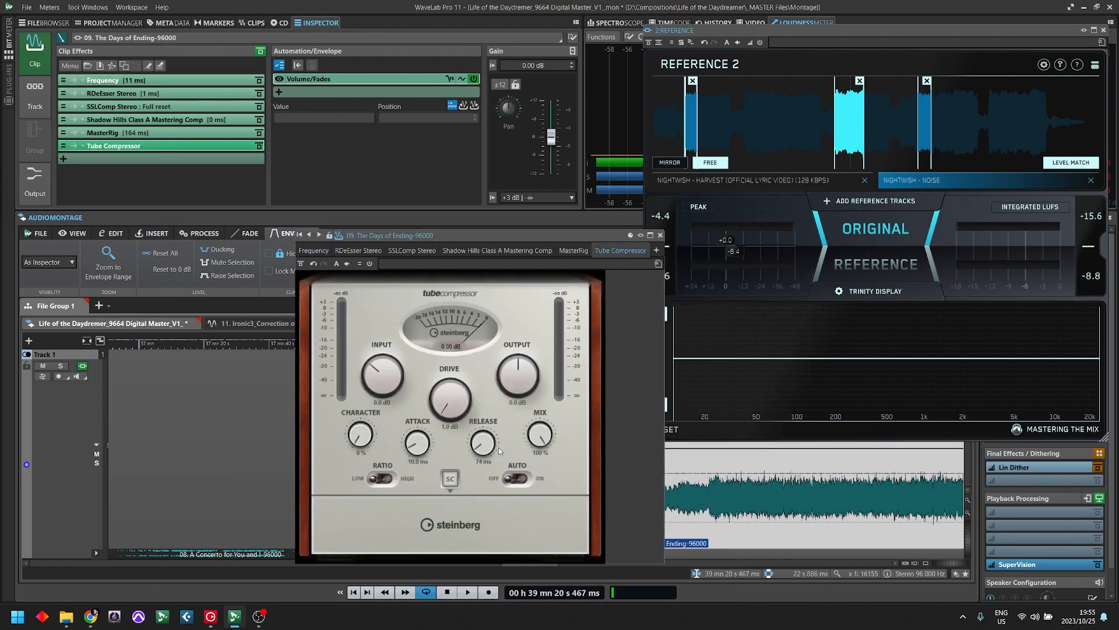
left_click_drag(463, 234, 521, 123)
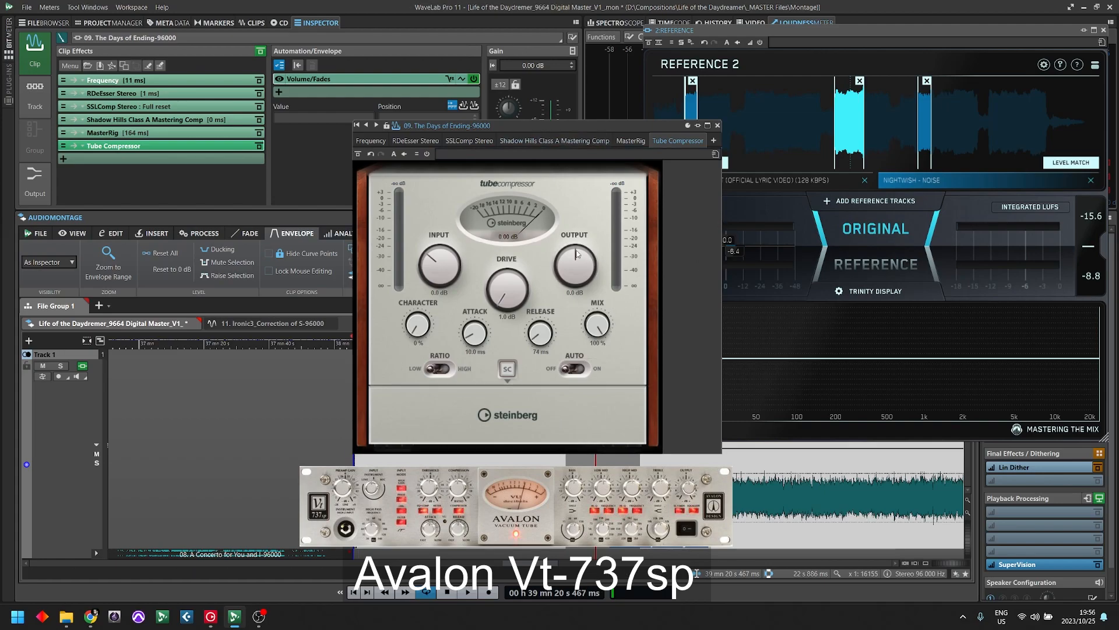
- Remove Tube Compressor from the clip effects and open the Compressor A module in MasterRig
right_click(140, 146)
left_click(145, 154)
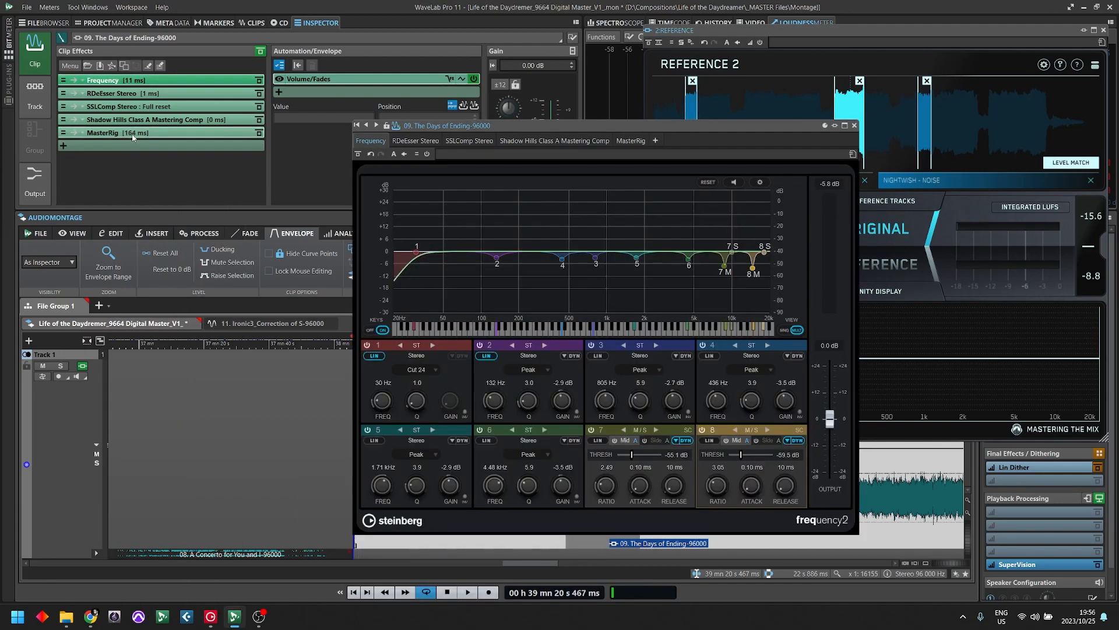
left_click(129, 133)
left_click(392, 185)
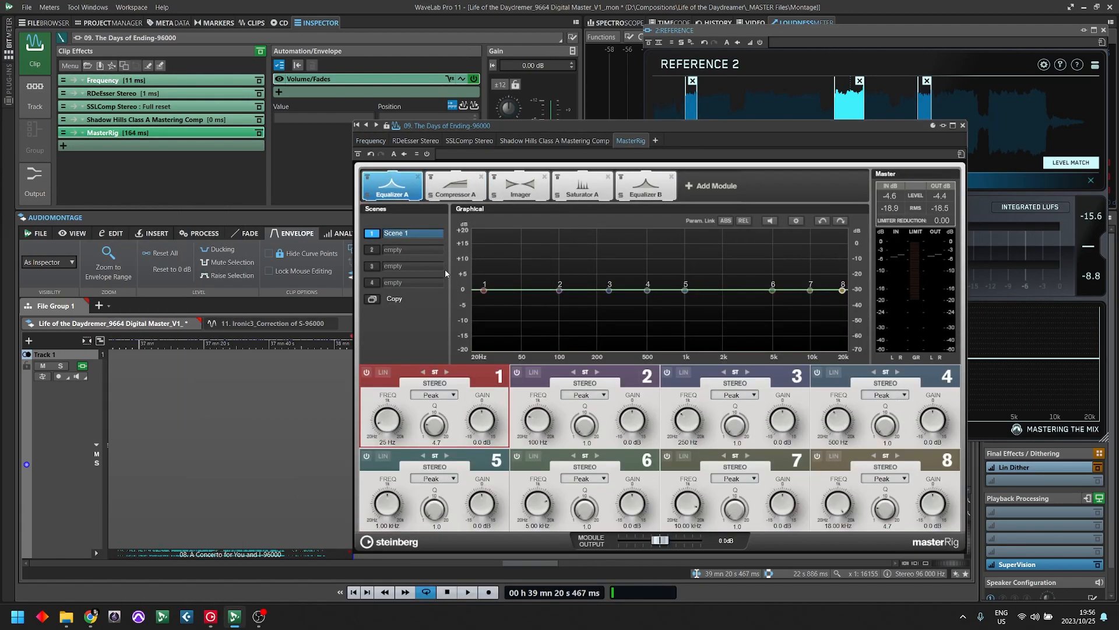
left_click(455, 186)
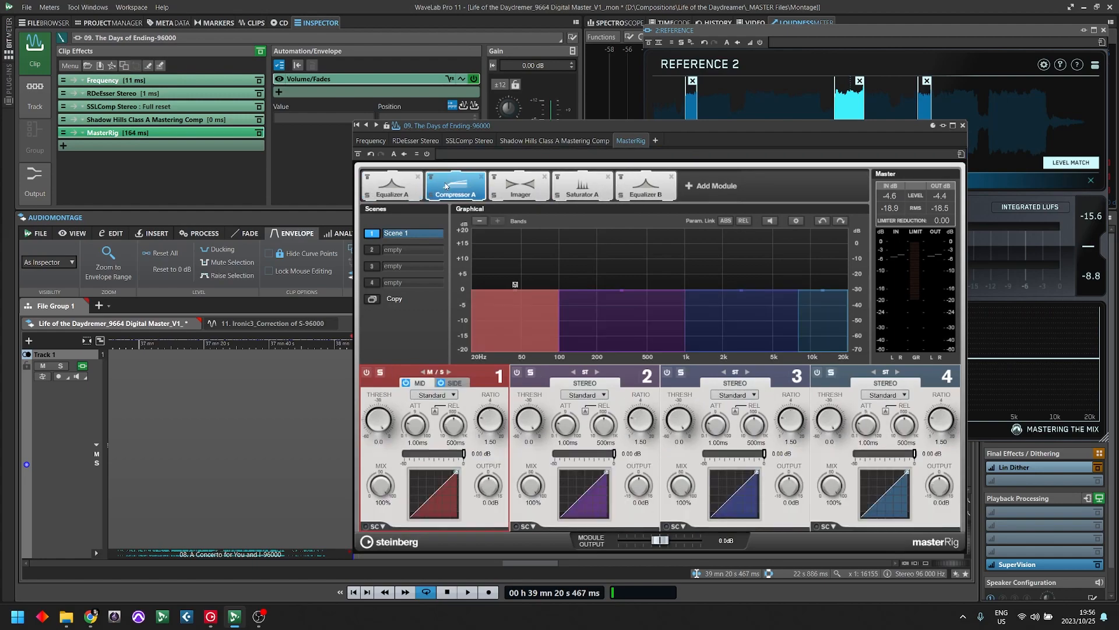
- Set band 1 of Compressor A to the Vintage type with Punch enabled and move the MasterRig window clear of the Reference plug-in
left_click(454, 396)
left_click(434, 430)
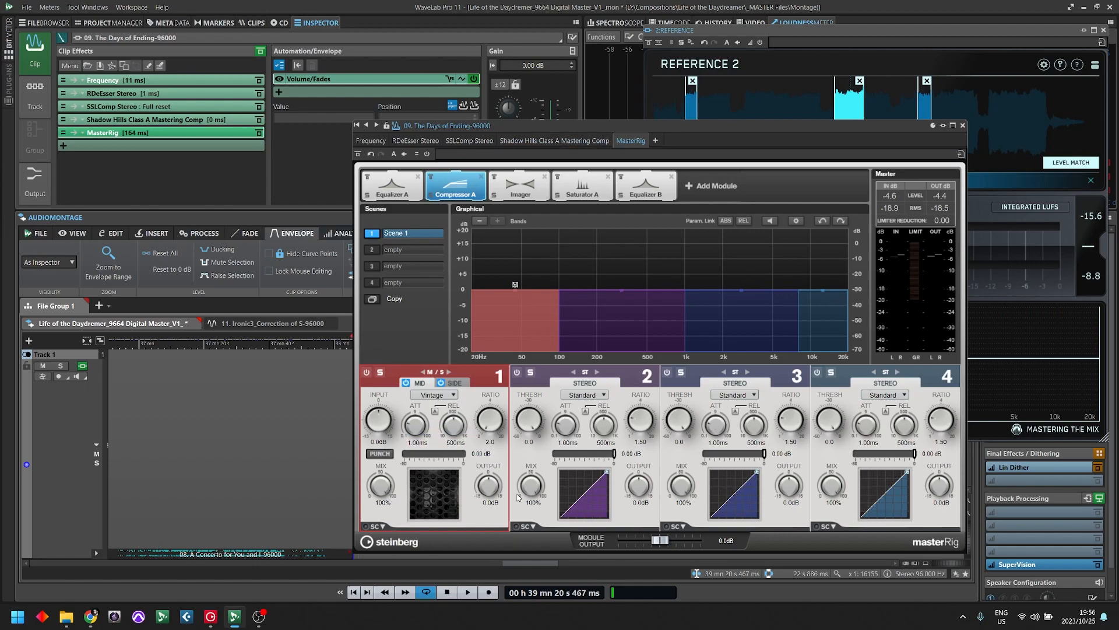
left_click(388, 455)
left_click_drag(716, 127, 406, 43)
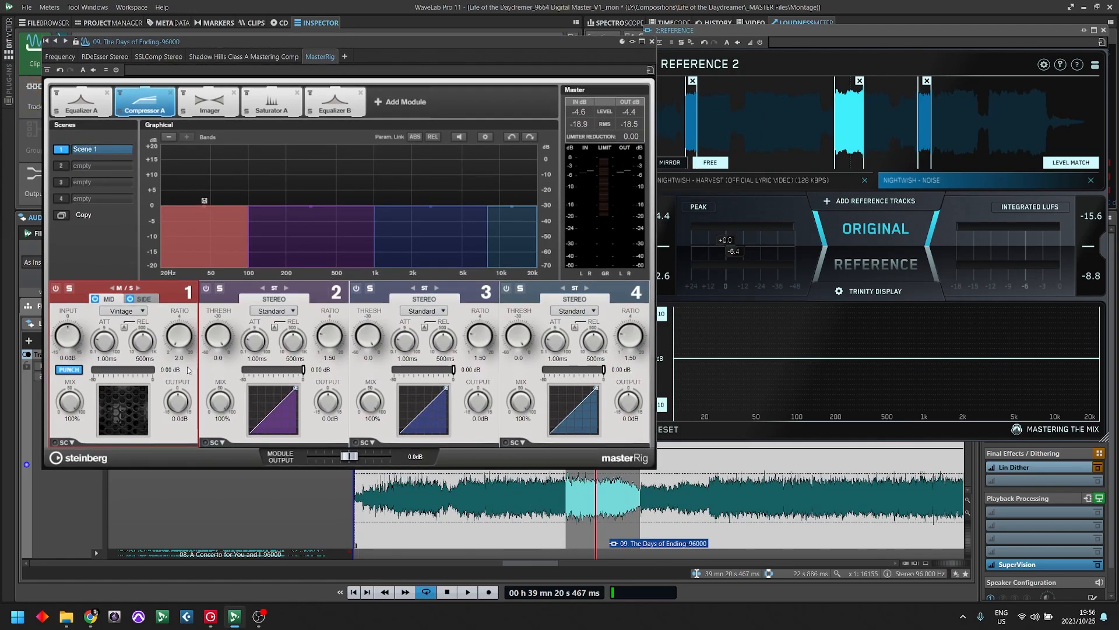
- Solo band 1 and play the loop, trying its input at 15 dB before setting input to 0.9 dB and ratio to 4.0
left_click(69, 288)
key("space")
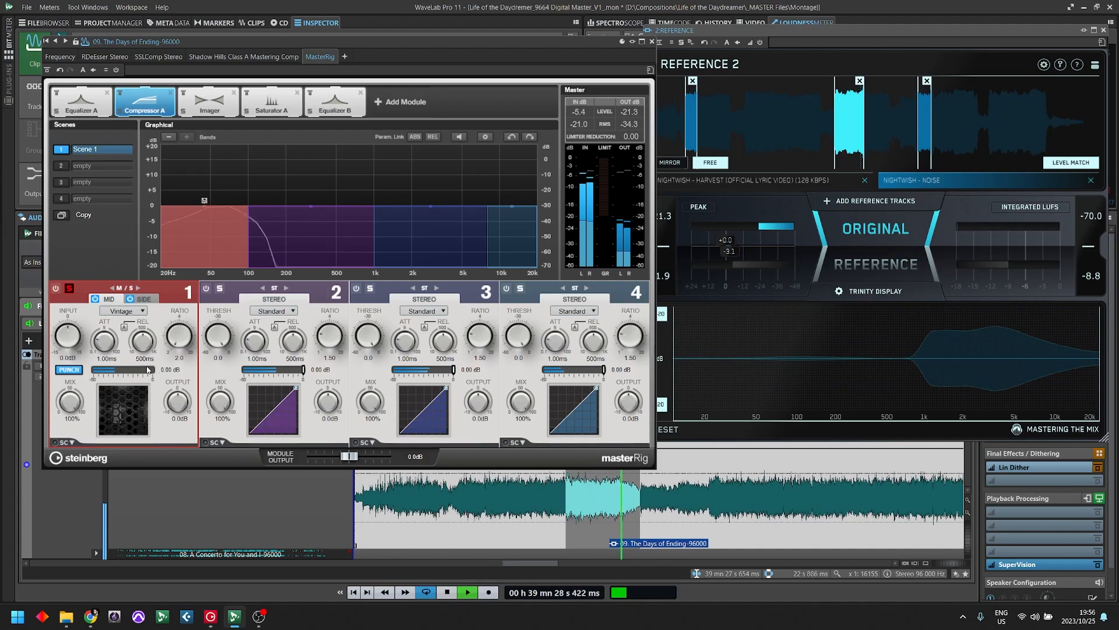
left_click_drag(71, 339, 85, 300)
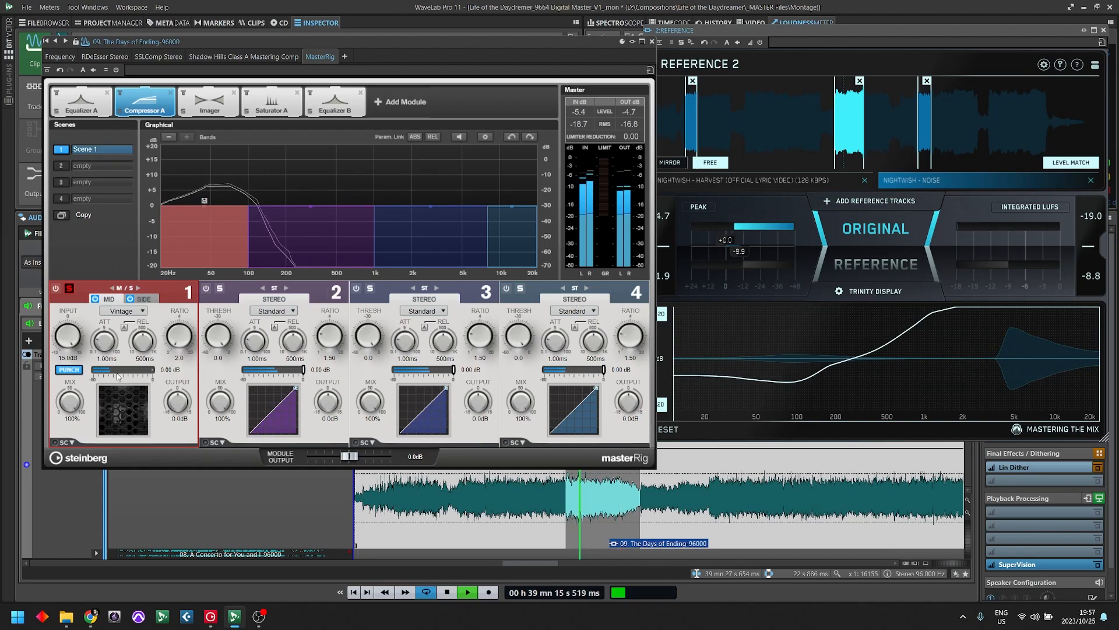
left_click_drag(69, 337, 159, 457)
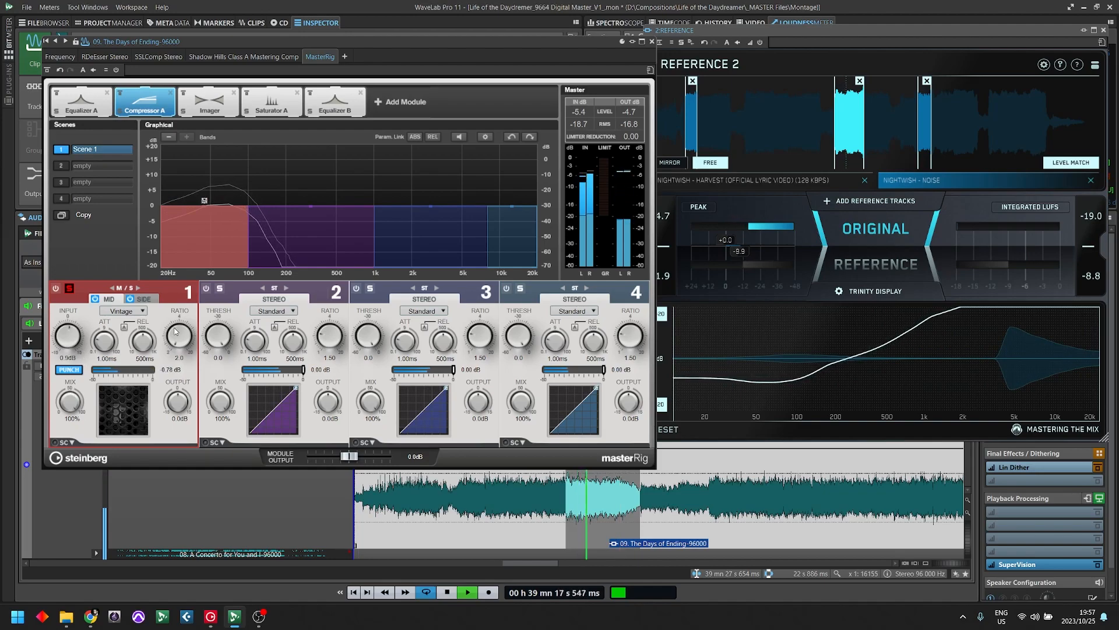
left_click_drag(181, 328, 184, 314)
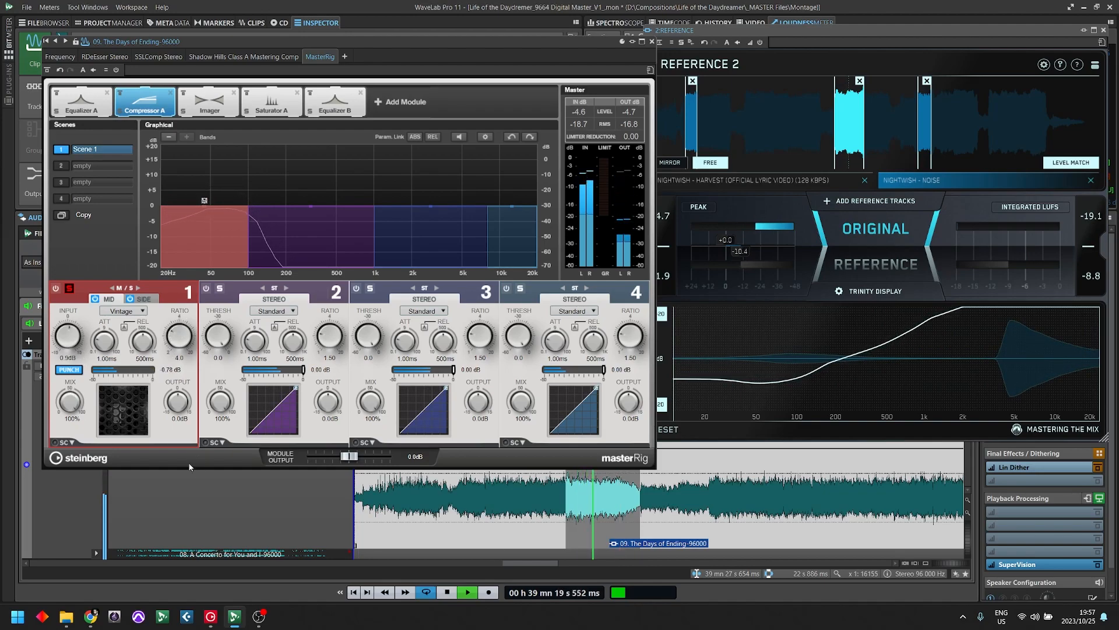
- Set band 1's attack to 0.24 ms, release to 156 ms and input to 9.4 dB, and stop playback
left_click_drag(106, 343, 111, 376)
left_click_drag(149, 338, 149, 353)
mouse_move(68, 350)
left_mouse_down()
mouse_move(81, 320)
mouse_move(78, 344)
left_mouse_up()
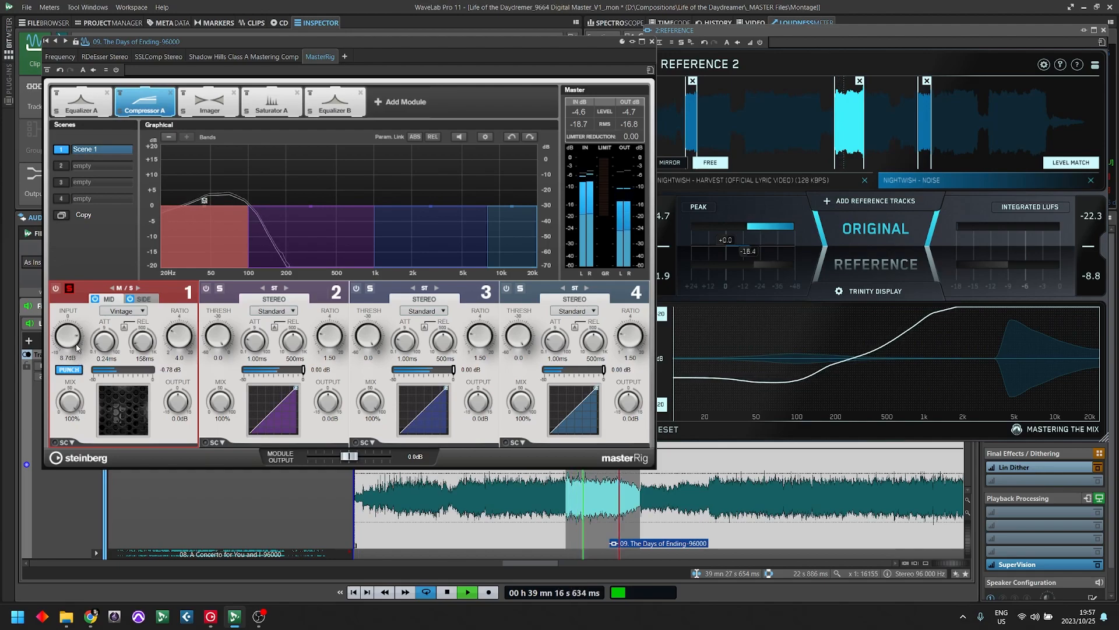
left_click_drag(76, 356, 79, 347)
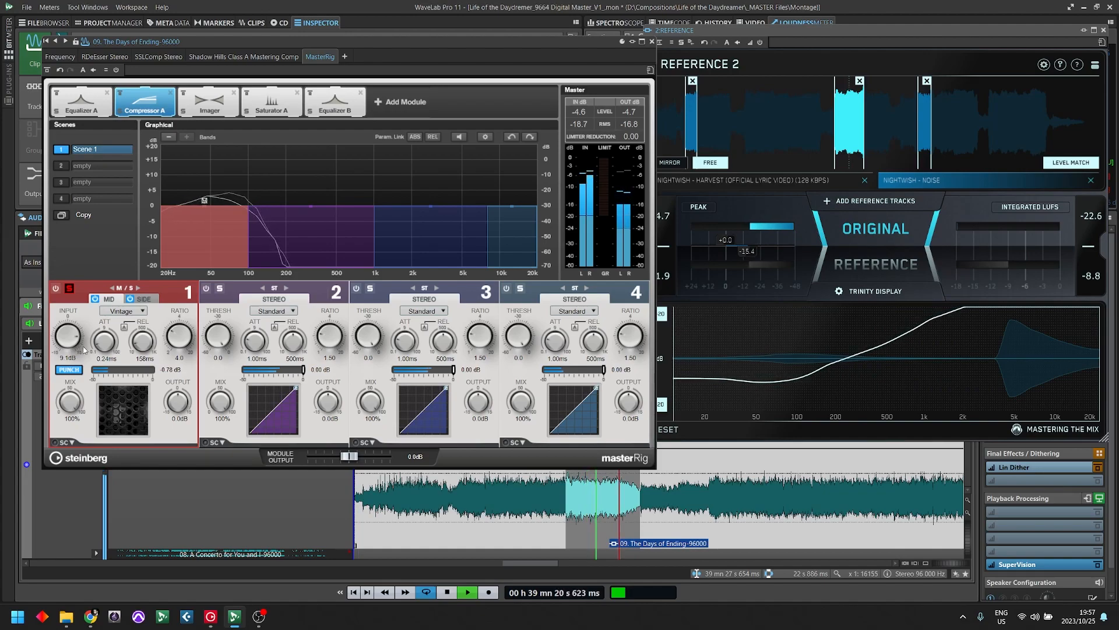
left_click_drag(83, 347, 76, 343)
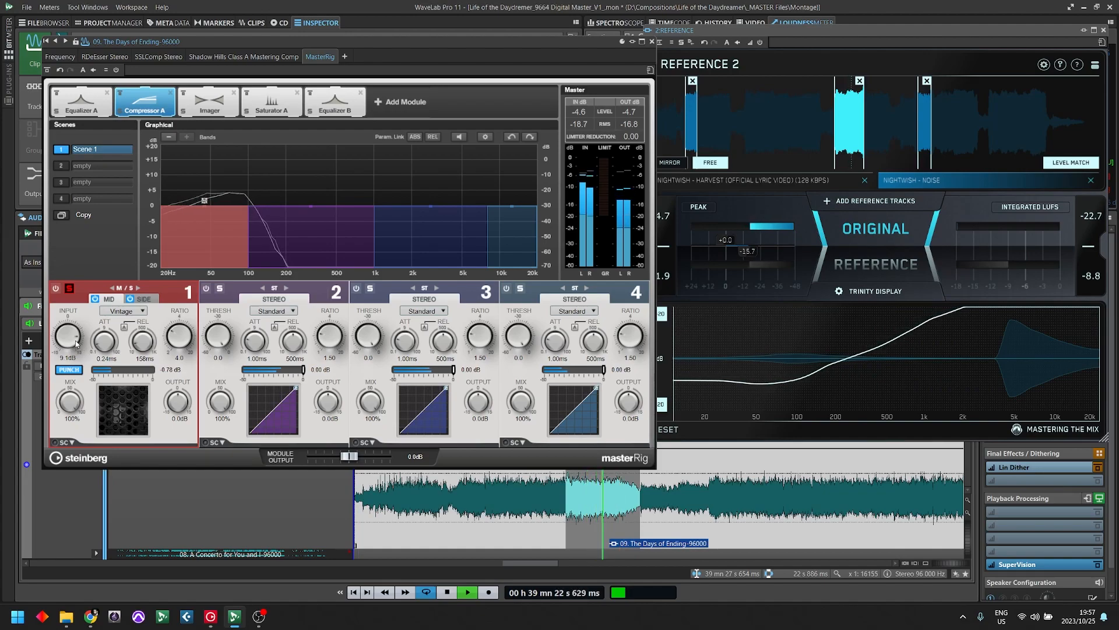
key("space")
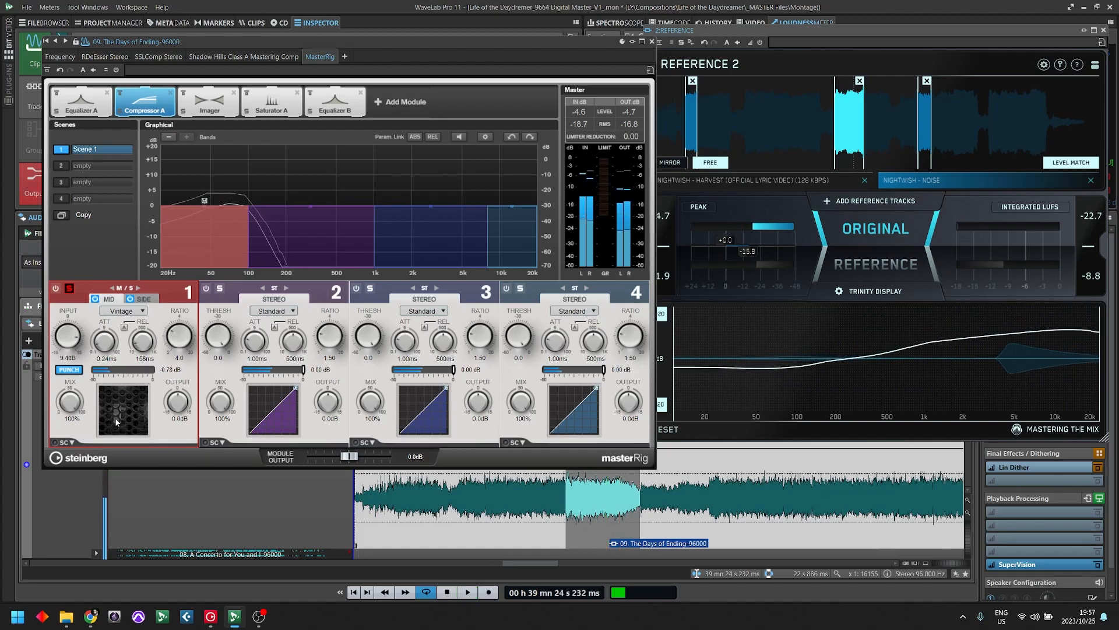
- Unsolo band 1 and play the full mix, comparing band 1's mid-channel processing bypassed and active
left_click(69, 289)
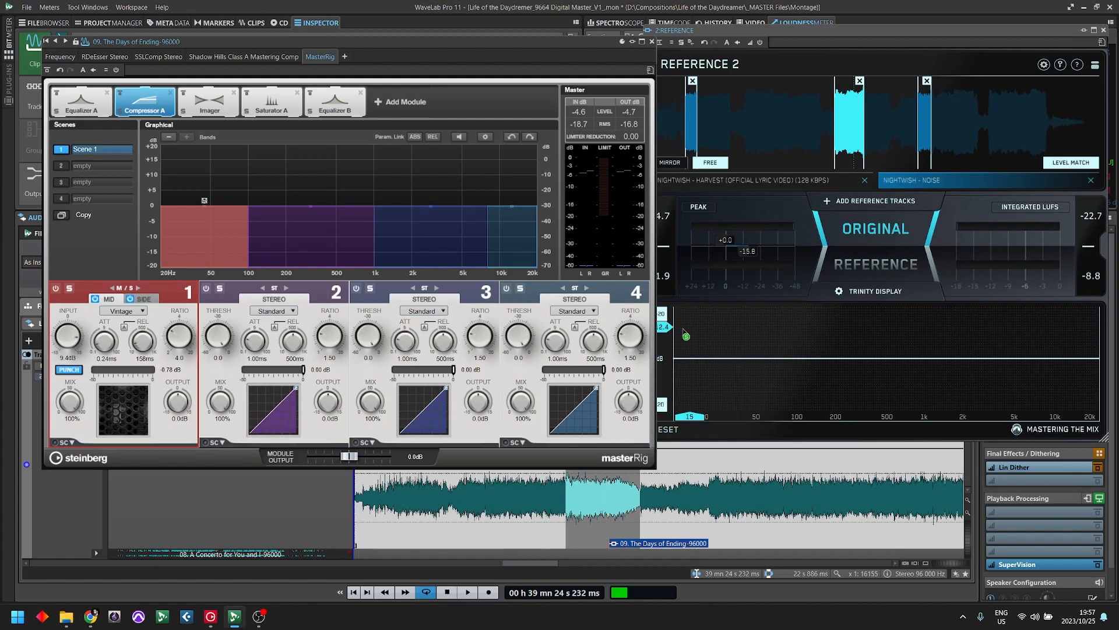
key("space")
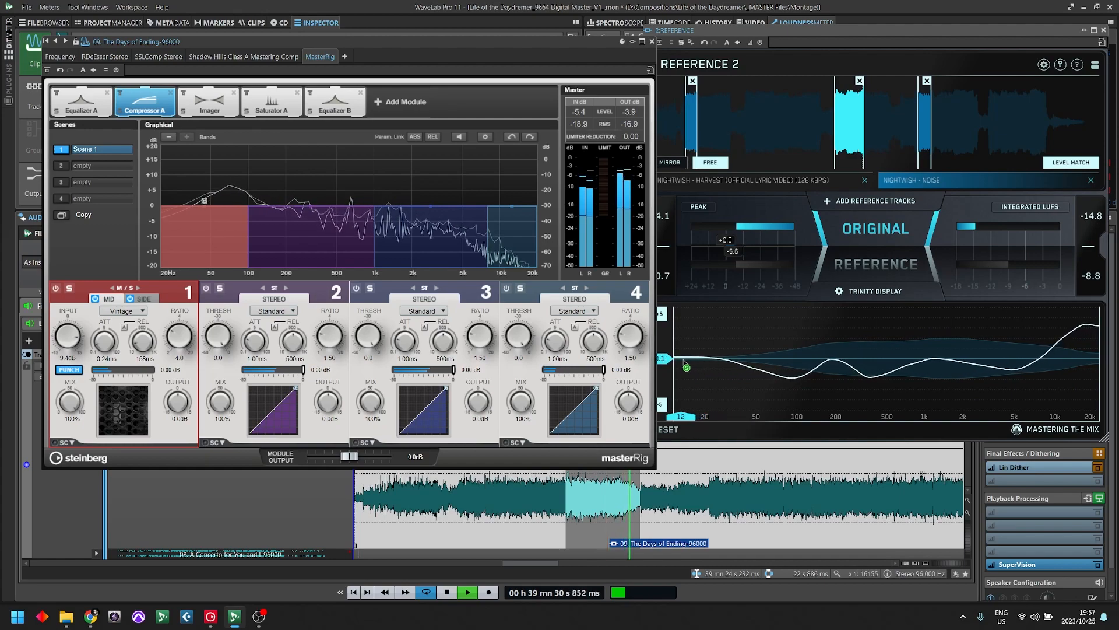
key("space")
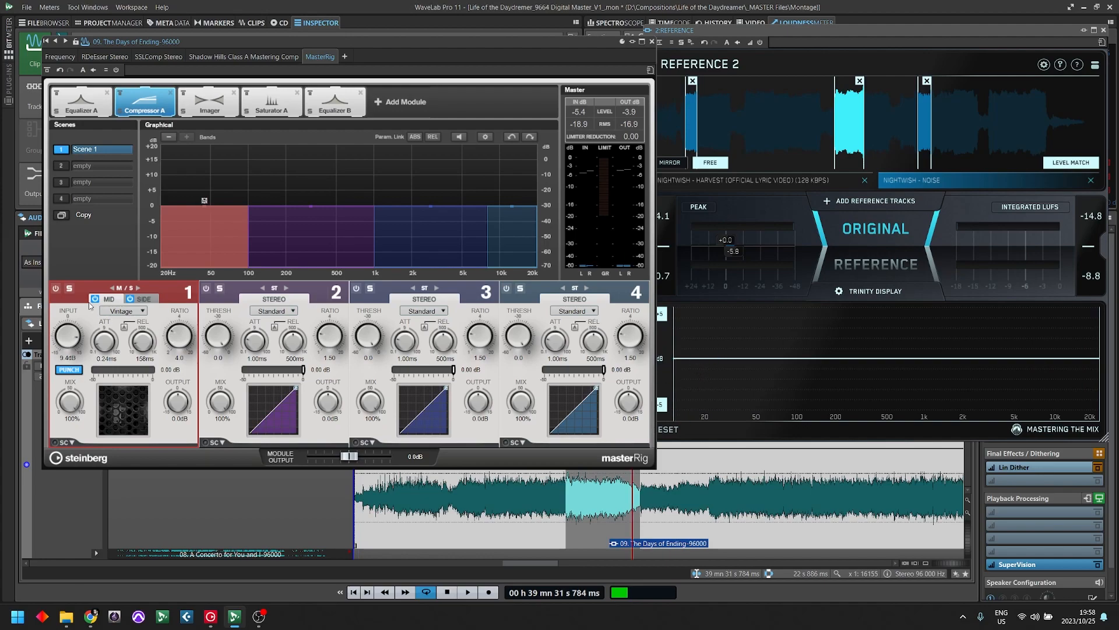
key("space")
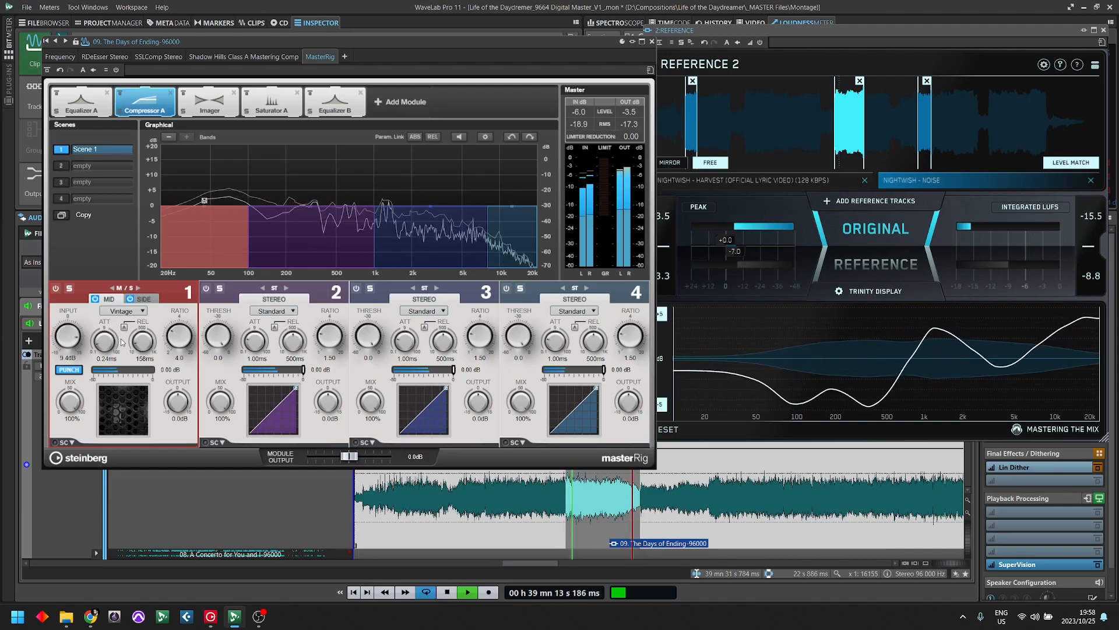
left_click(94, 298)
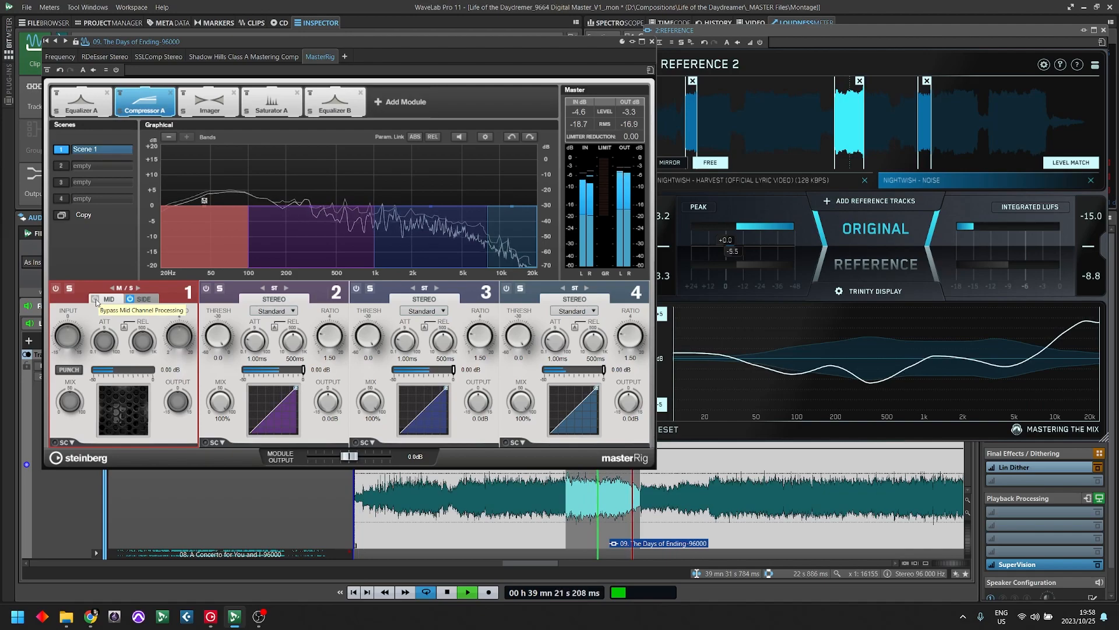
left_click(95, 299)
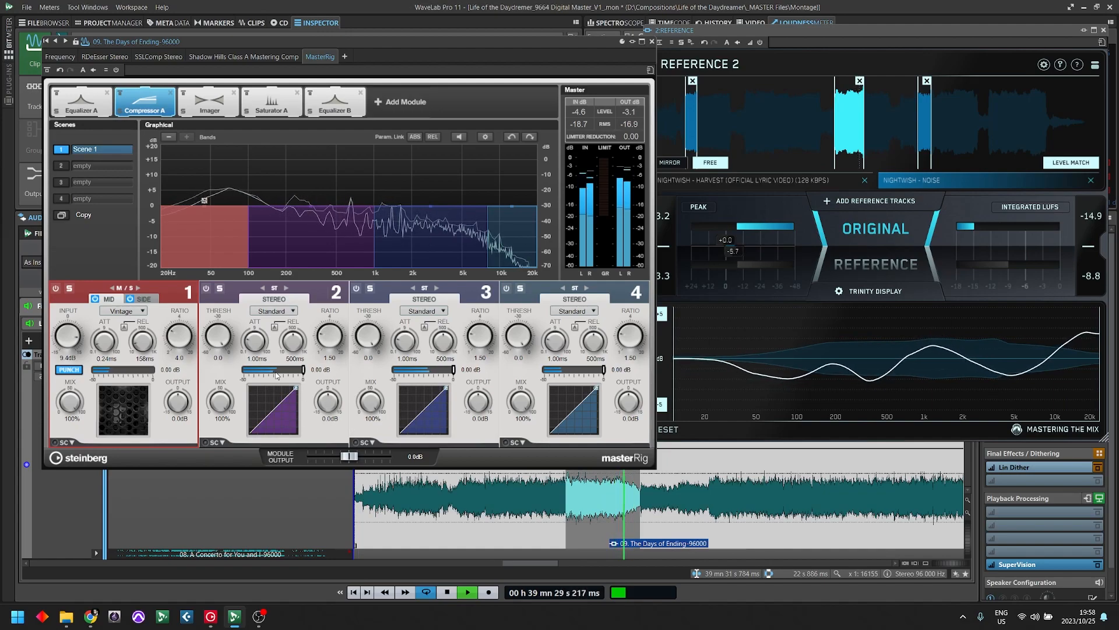
key("space")
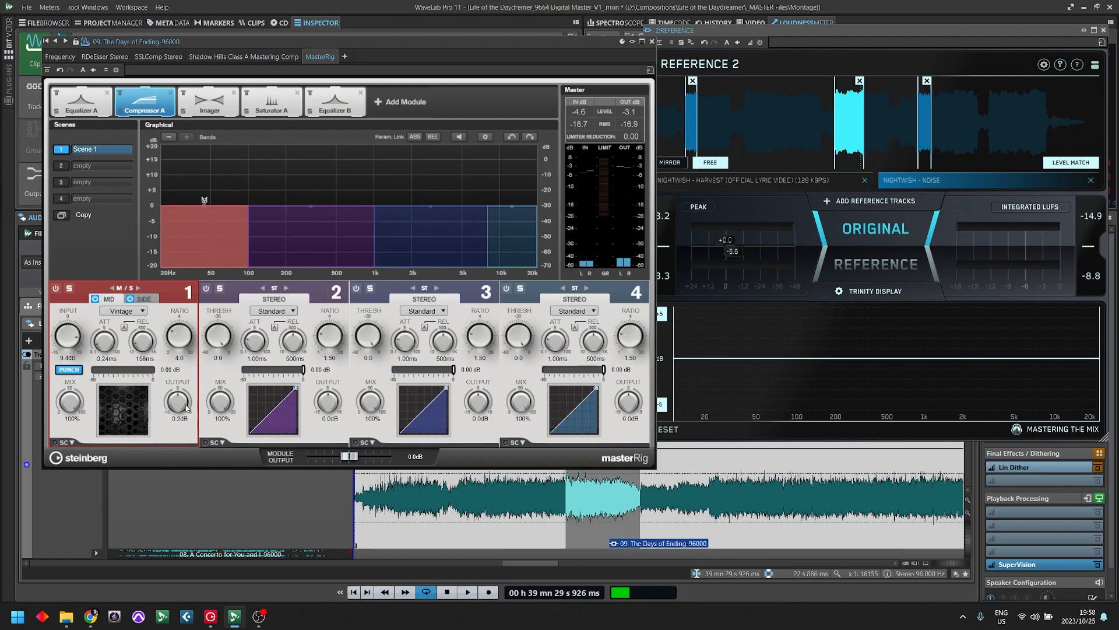
- Adjust band 1's output to -1.0 dB, comparing the mix with Compressor A bypassed and active during playback
left_click_drag(186, 404, 189, 405)
key("space")
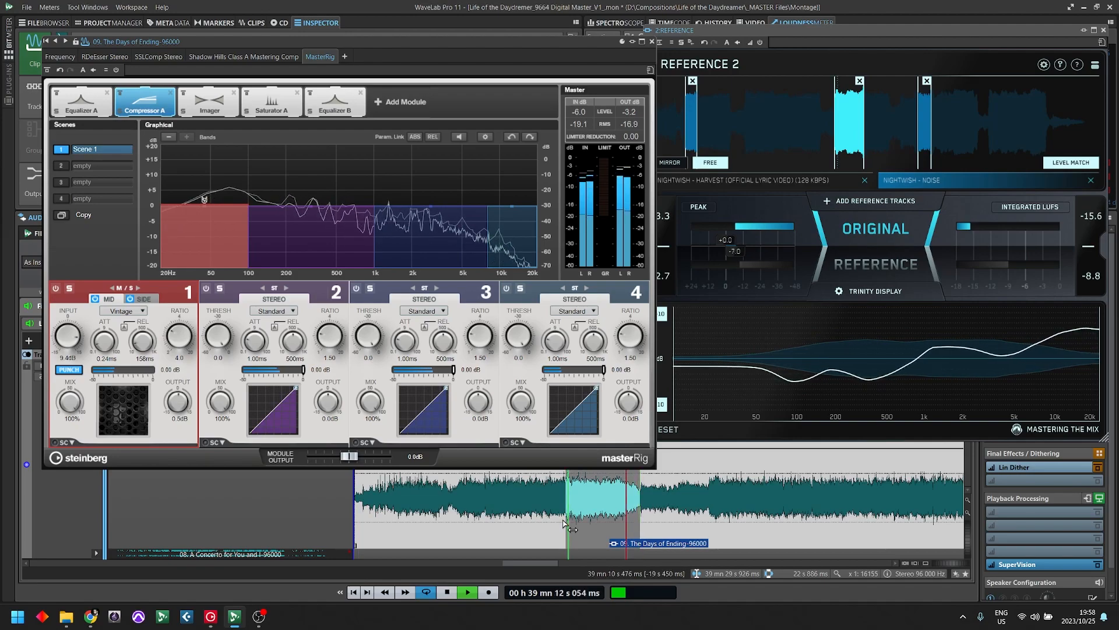
left_click(120, 93)
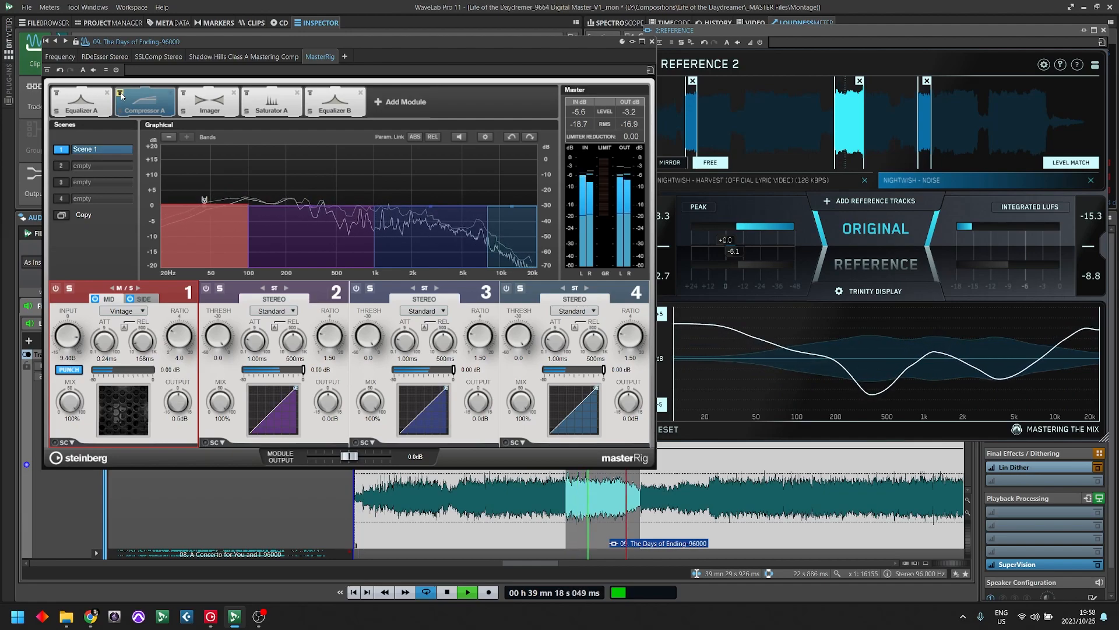
key("space")
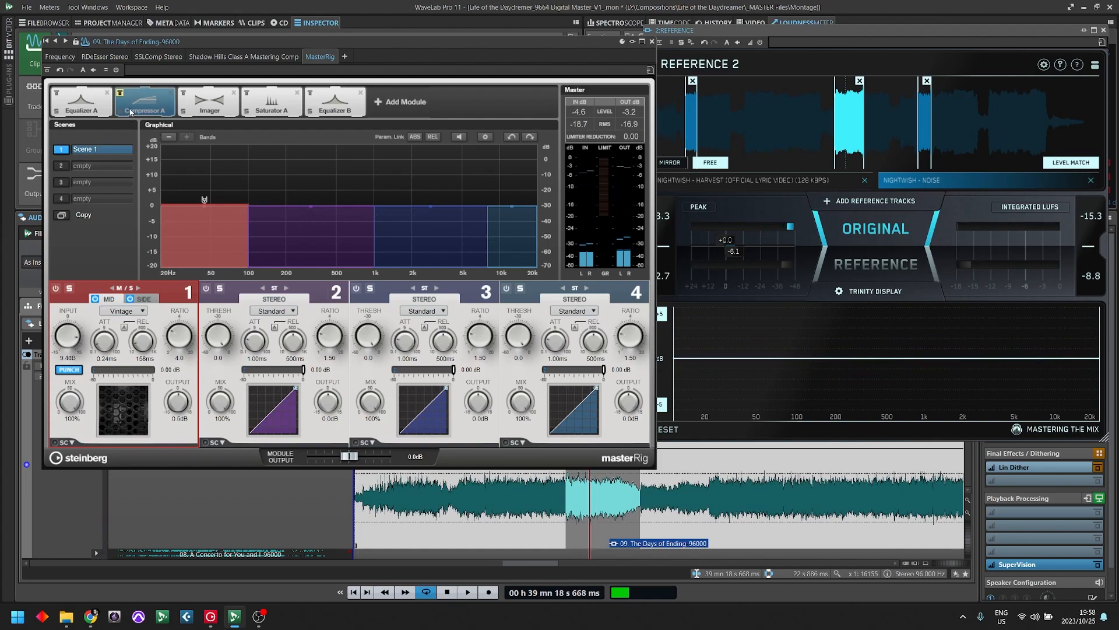
key("space")
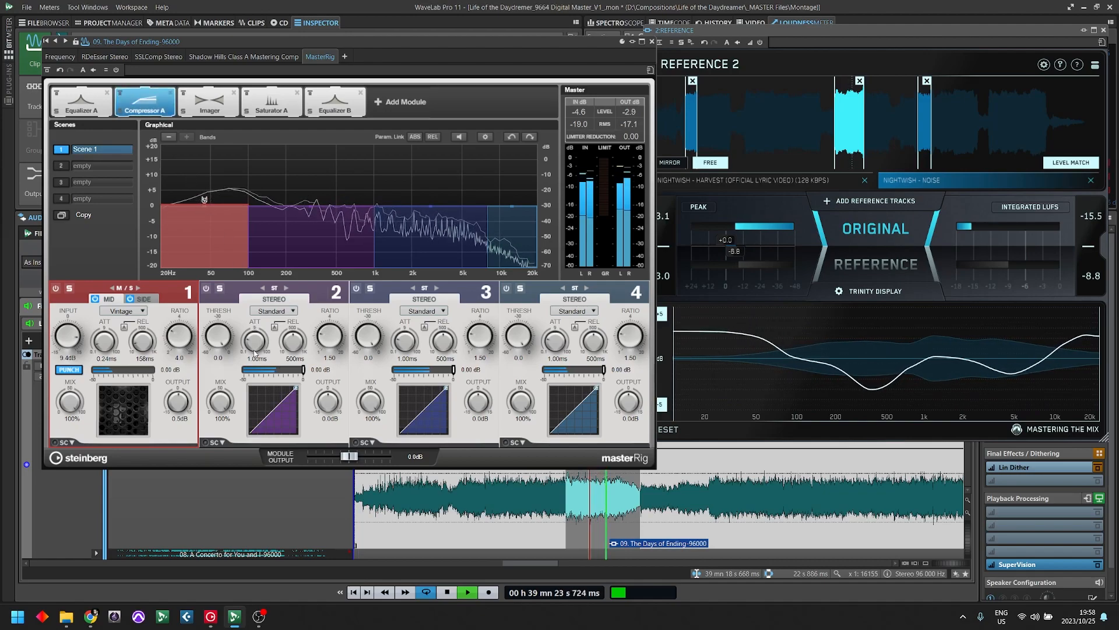
scroll(178, 402, "down", 3)
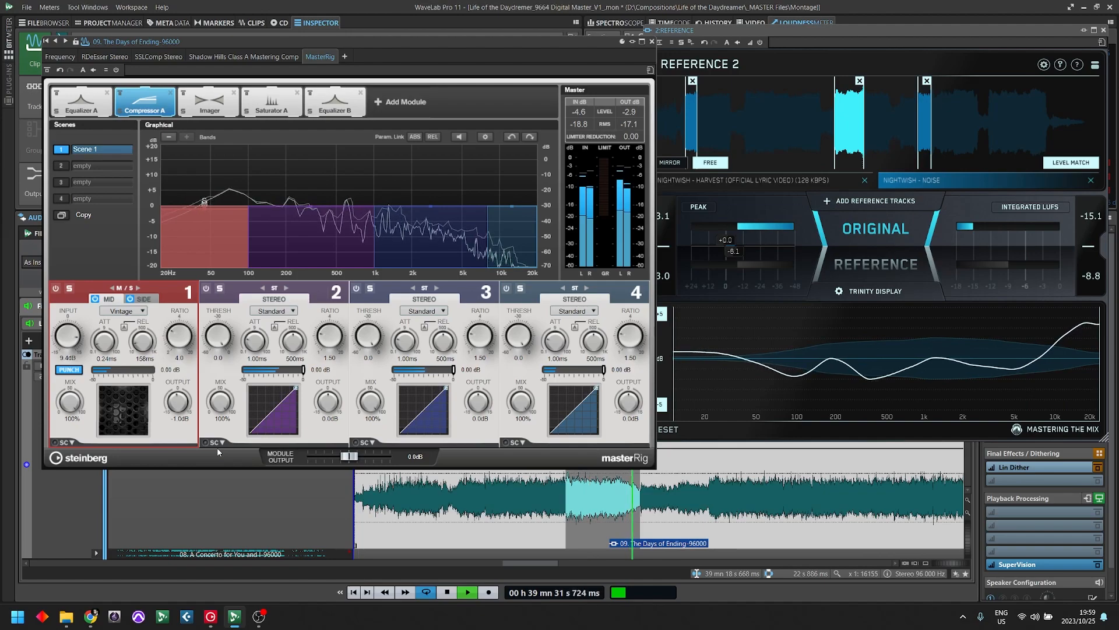
key("space")
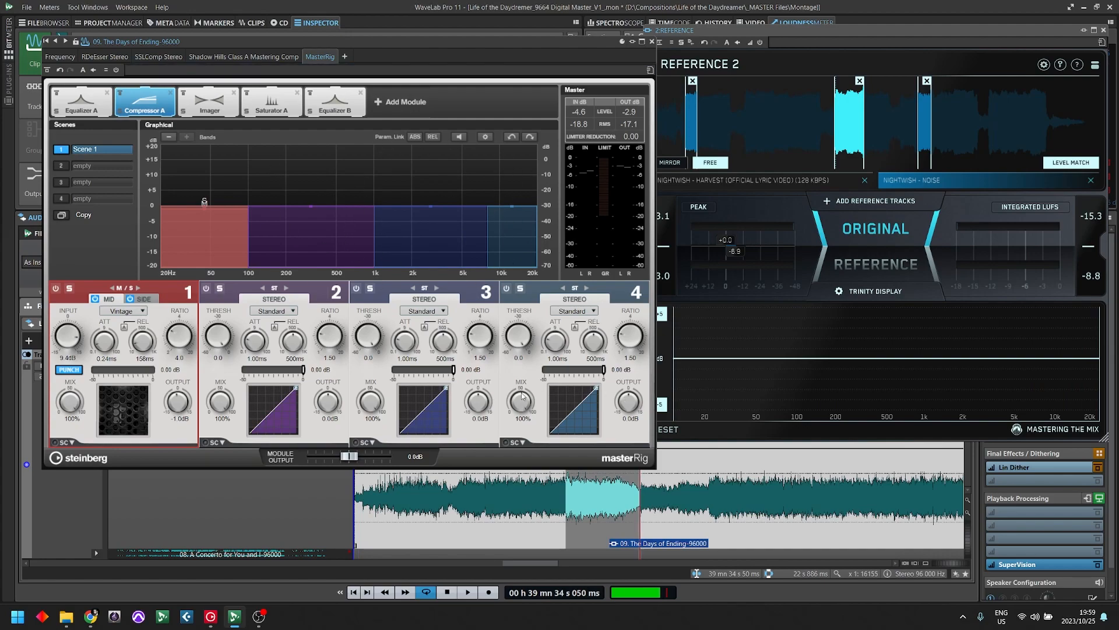
- During playback, set band 4's release to 10 ms, attack to 0.10 ms, threshold to -30.3 and output to 2.5 dB
key("space")
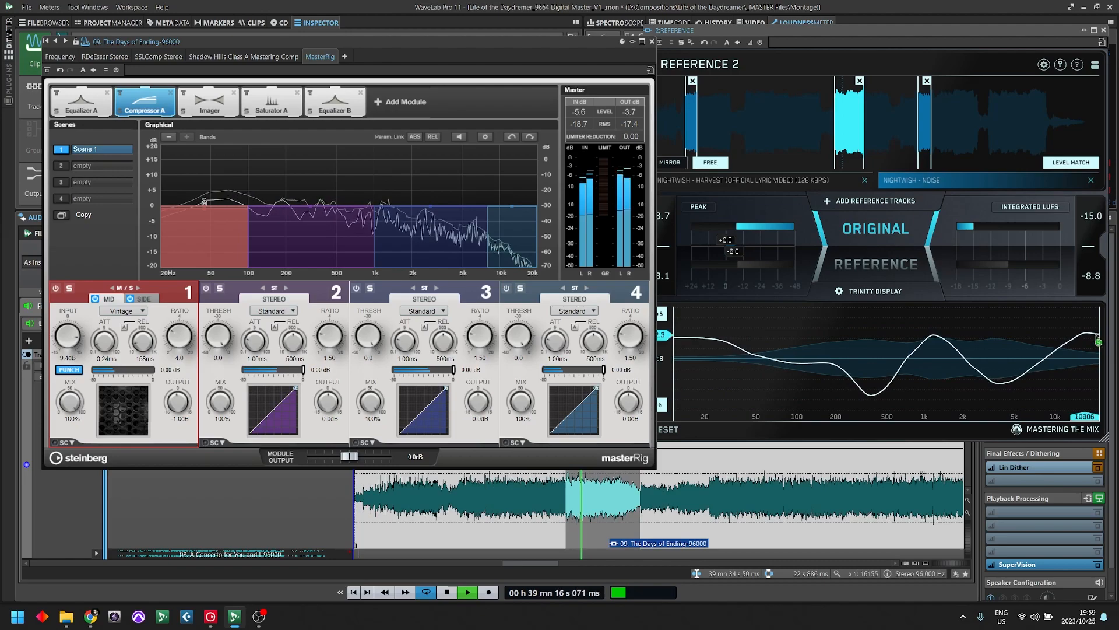
left_click_drag(593, 342, 592, 389)
left_click_drag(556, 342, 557, 393)
left_click_drag(517, 337, 521, 400)
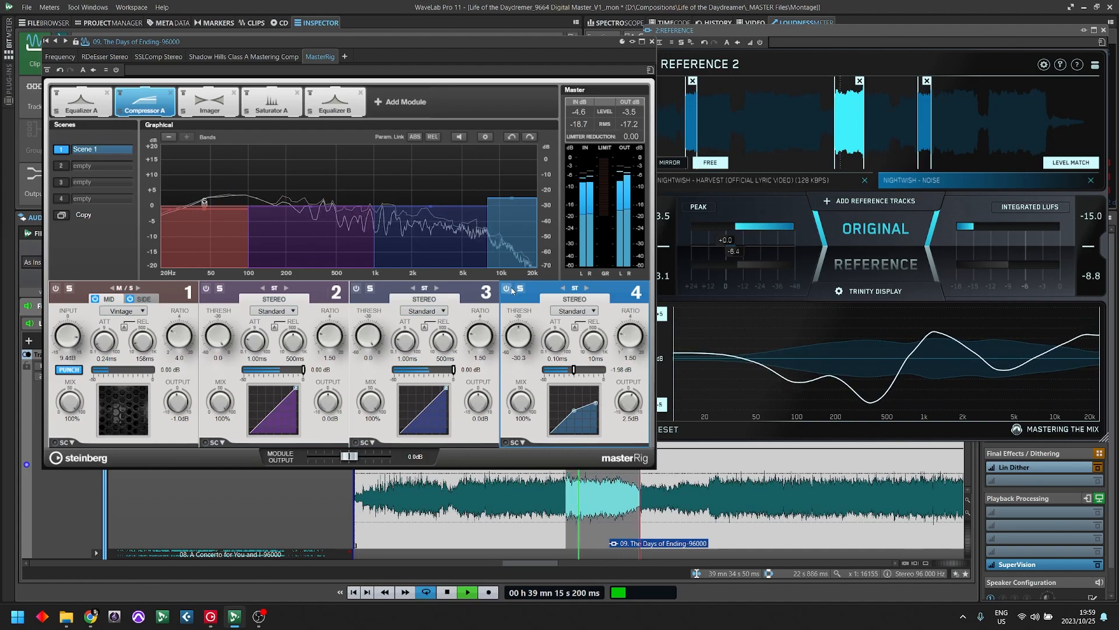
- Compare the playing mix with Compressor A bypassed and active, stop playback and open the Imager module
left_click(119, 93)
left_click(119, 93)
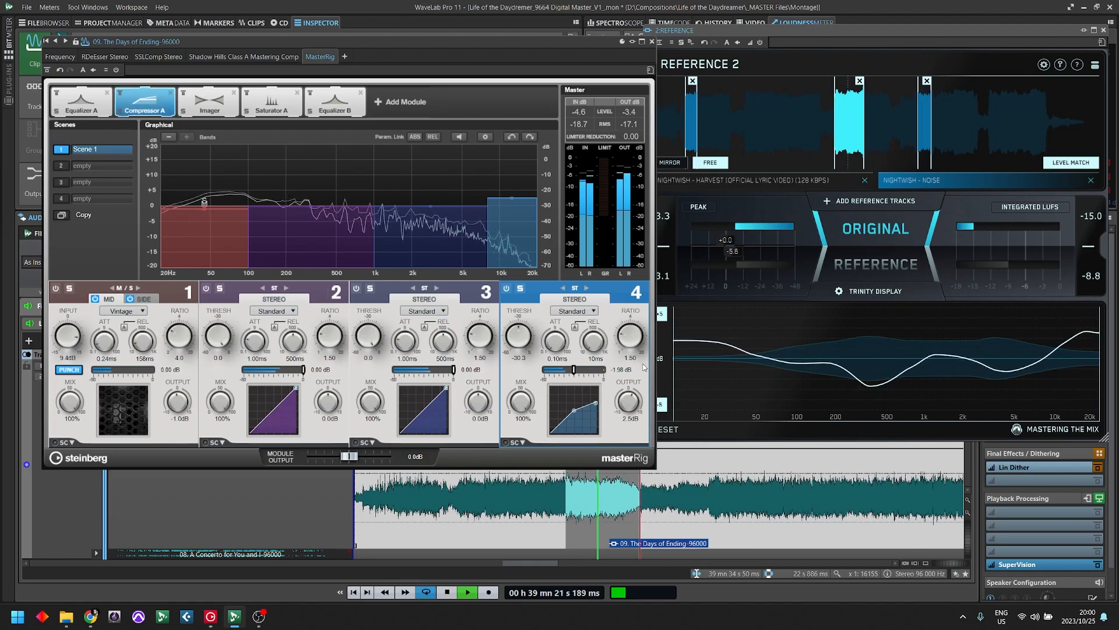
key("space")
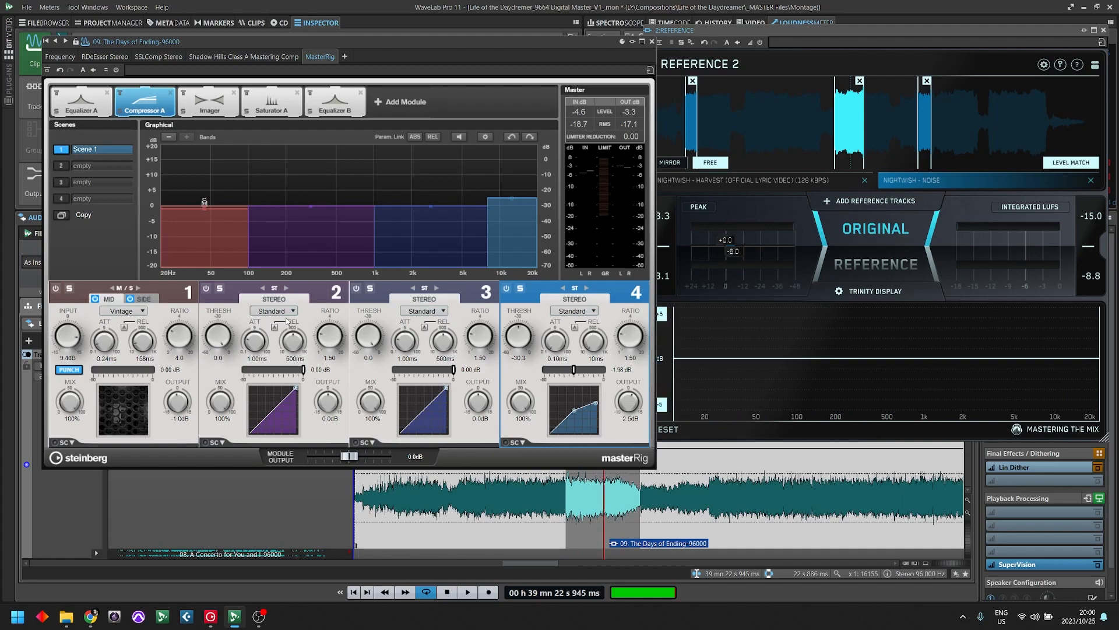
key("space")
left_click(226, 114)
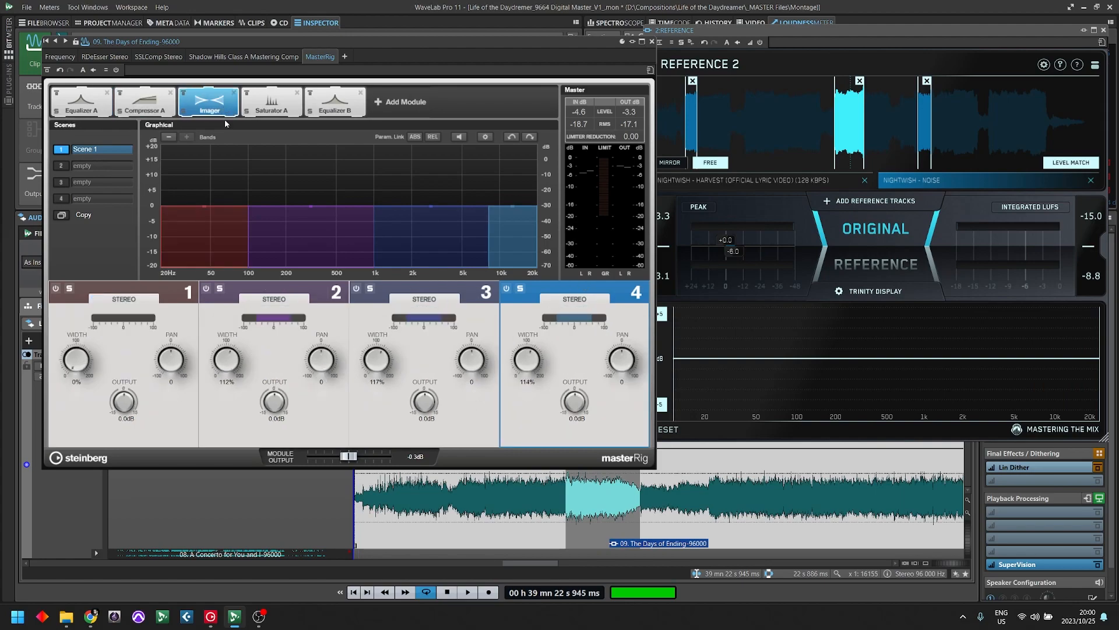
- Return to Compressor A, mark about 100 Hz to 1 kHz on Reference 2's comparison graph, and play the mix with band 2 selected
left_click(145, 106)
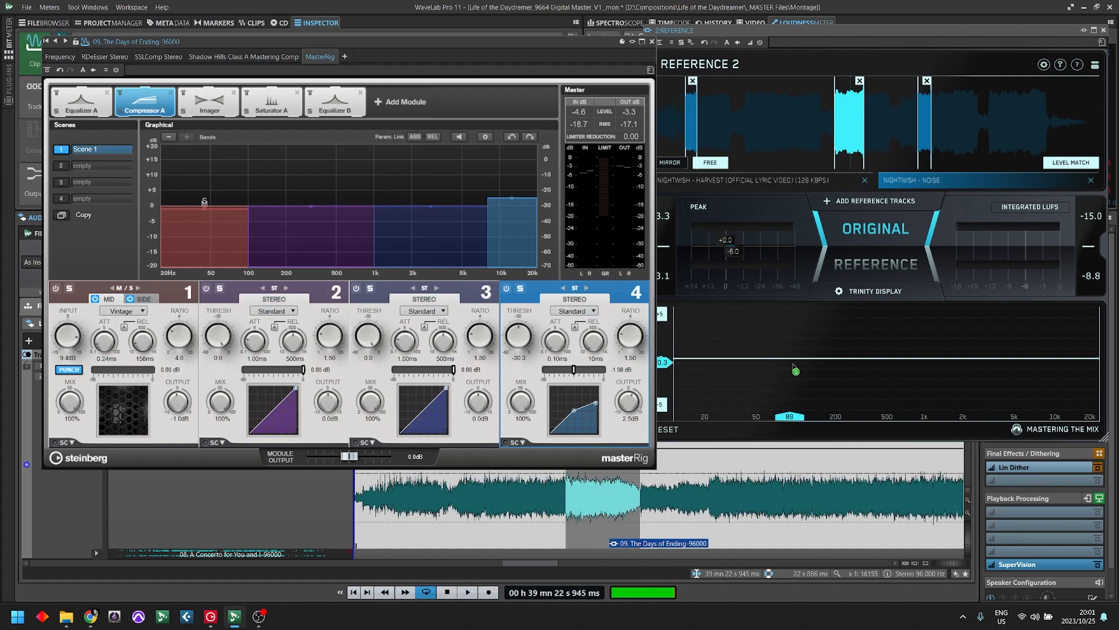
left_click(796, 407)
left_click_drag(796, 407, 924, 425)
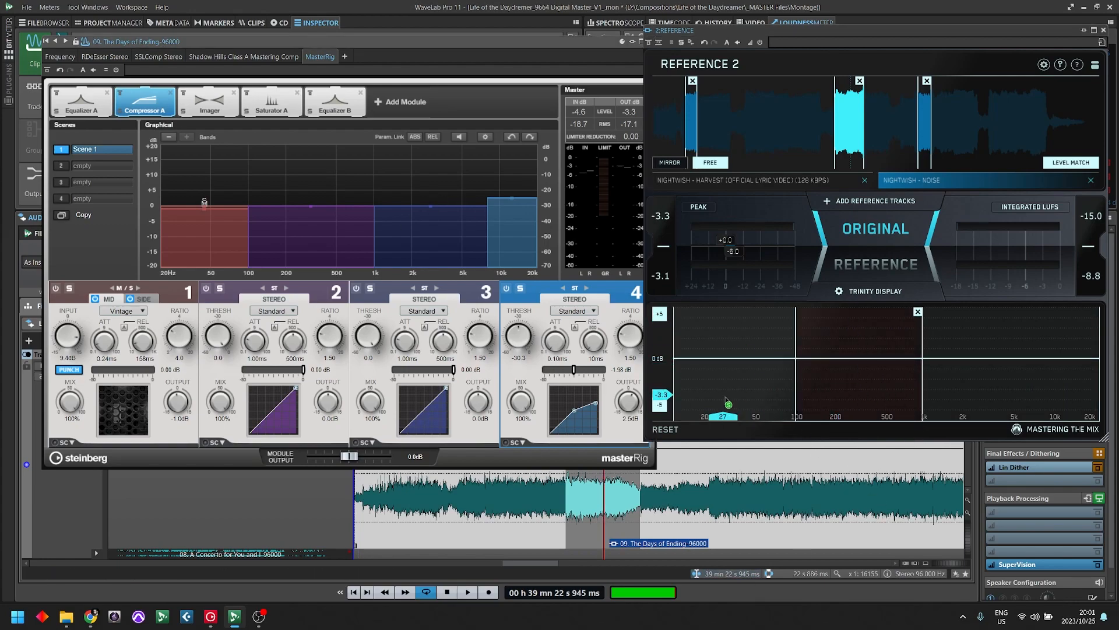
key("space")
key("space")
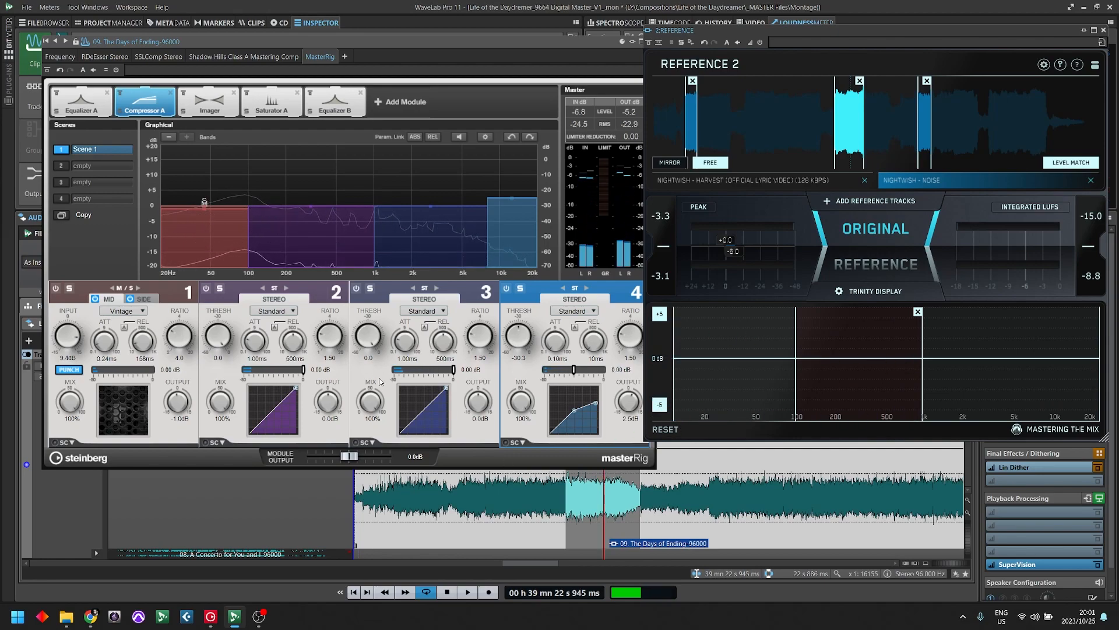
left_click(243, 300)
key("space")
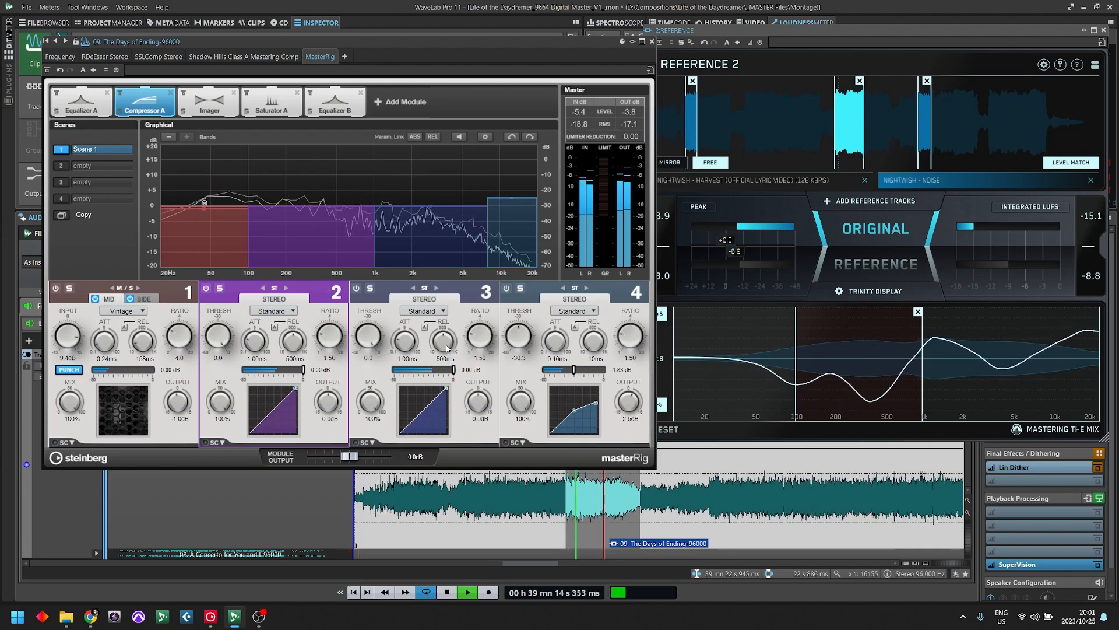
key("space")
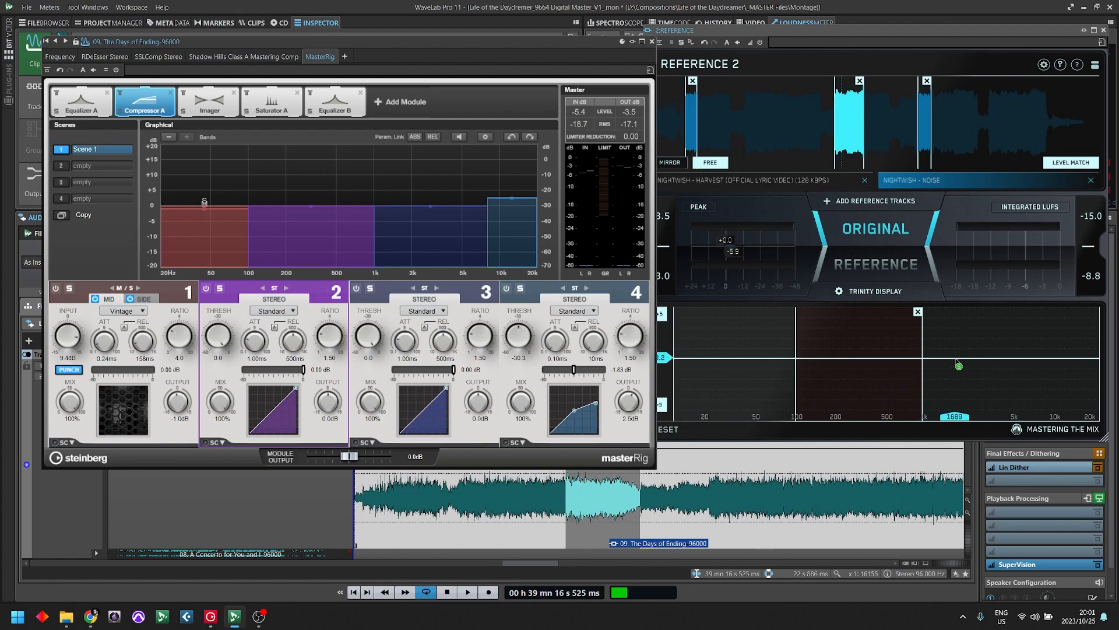
- Extend the marked range on Reference 2's graph up to 20 kHz, select compressor band 3 and play the mix
left_click_drag(924, 361, 1113, 360)
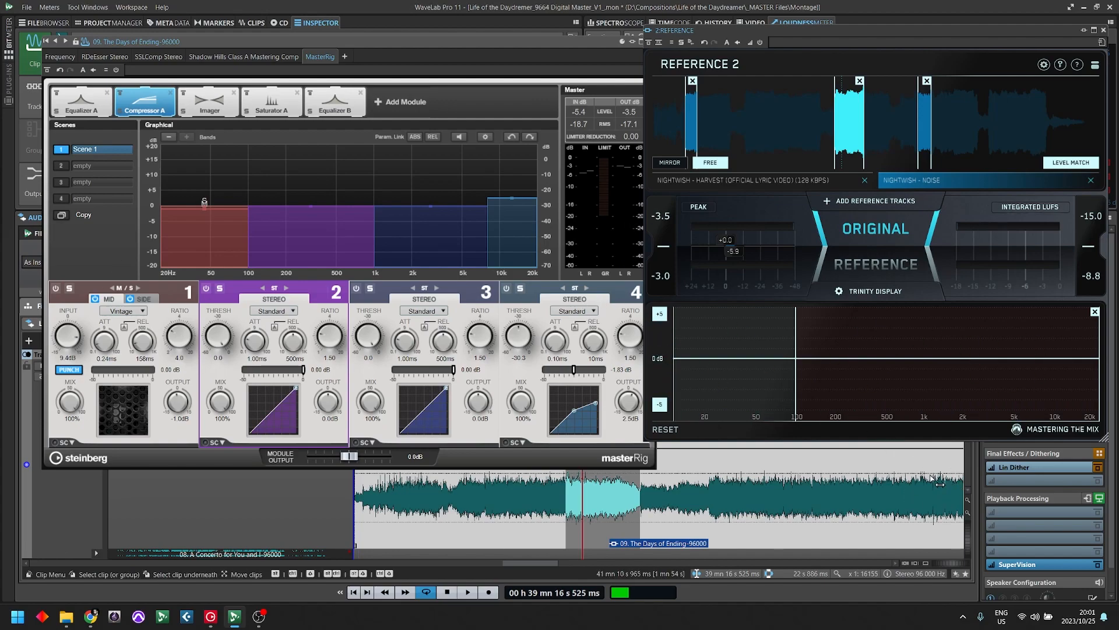
left_click(481, 452)
key("space")
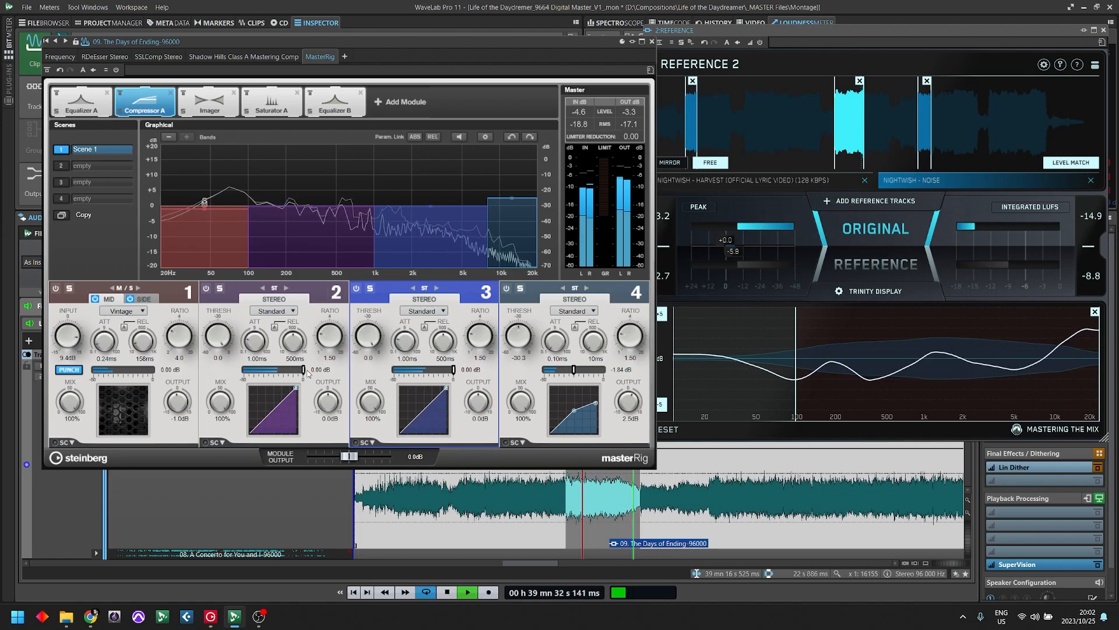
- During playback, set band 2's attack to 0.23 ms, release to 149 ms and threshold to -21.7
left_click_drag(303, 370, 267, 370)
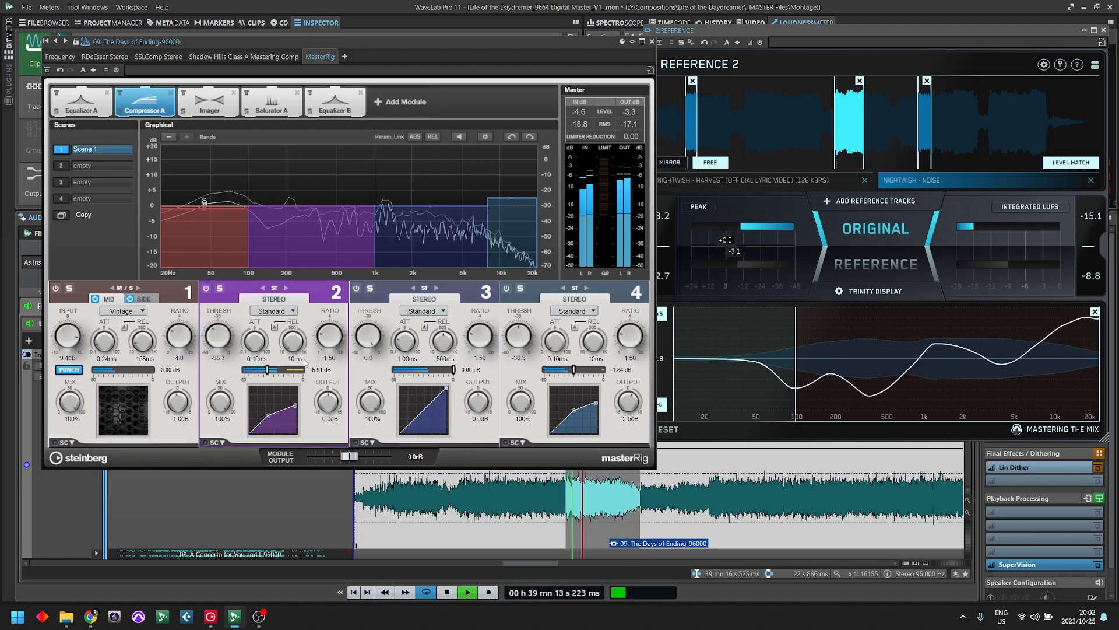
left_click_drag(291, 339, 291, 330)
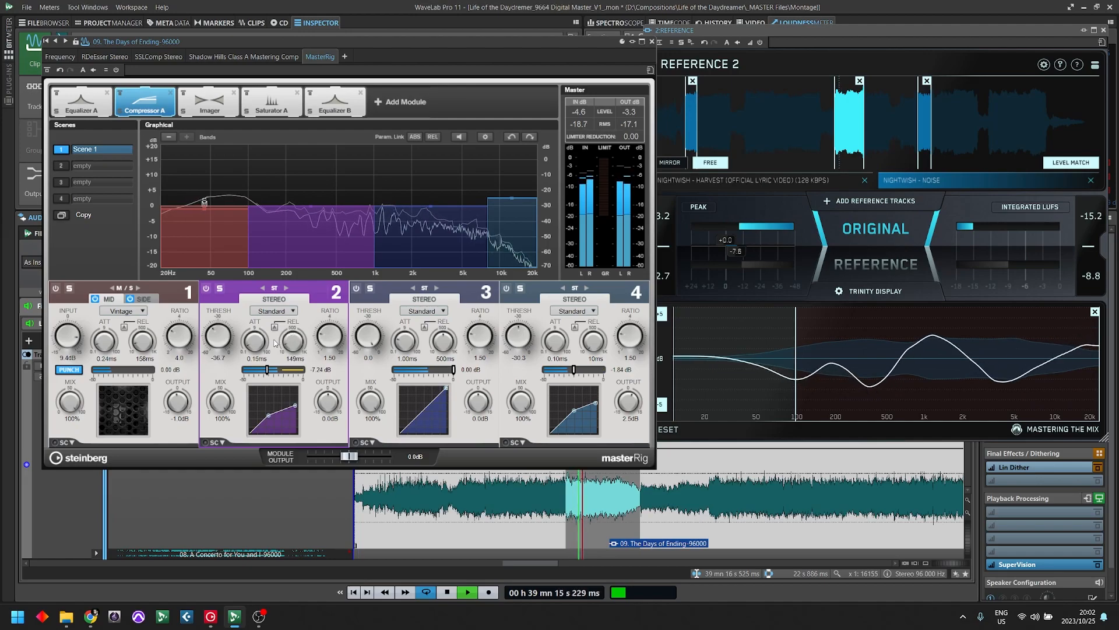
left_click_drag(267, 369, 282, 371)
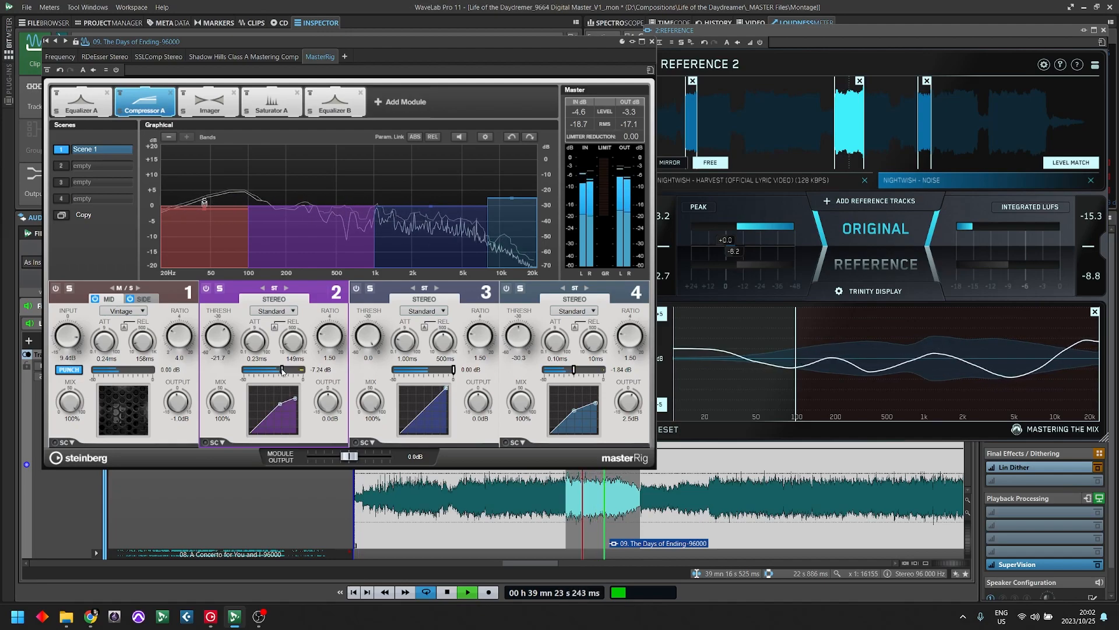
key("space")
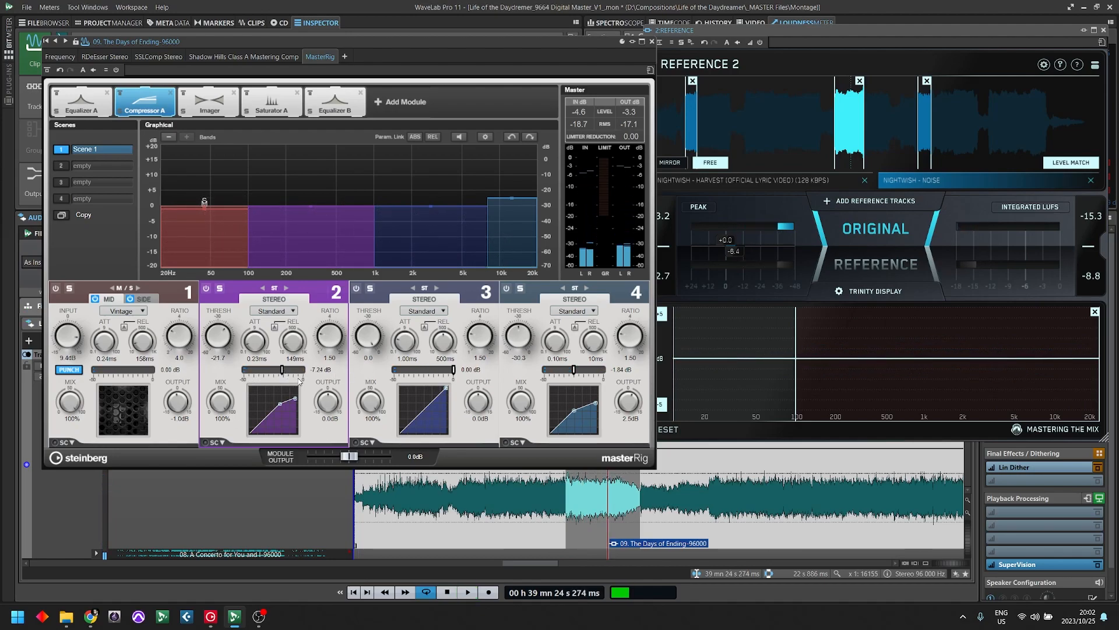
- Readjust band 2's threshold while starting and stopping playback, settling on -16.7
left_click_drag(284, 373, 296, 375)
key("space")
key("space")
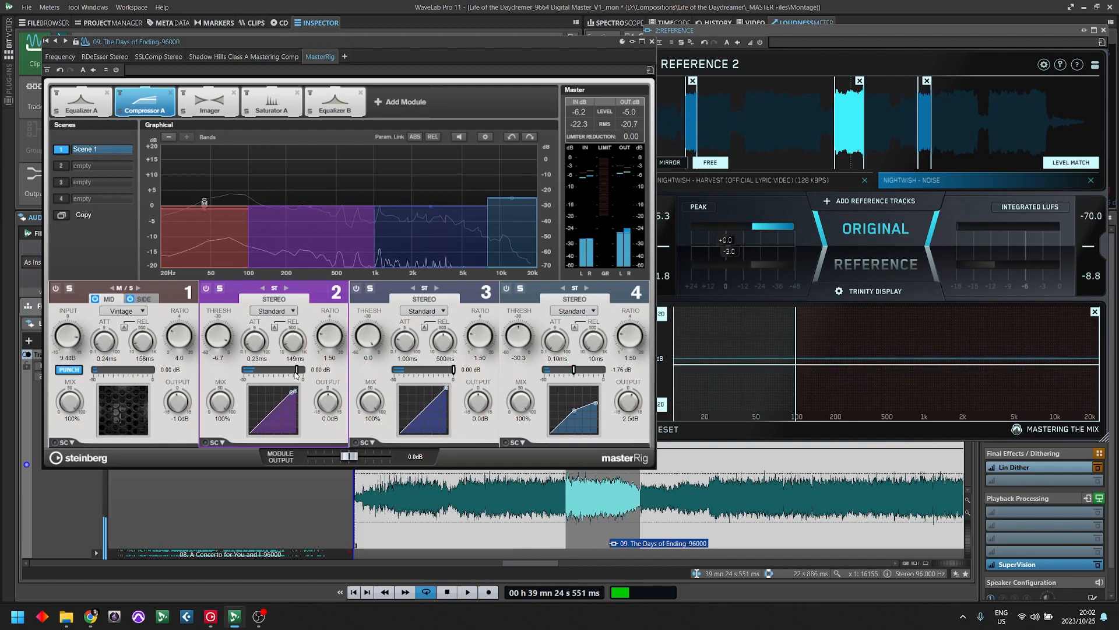
left_click_drag(298, 374, 296, 372)
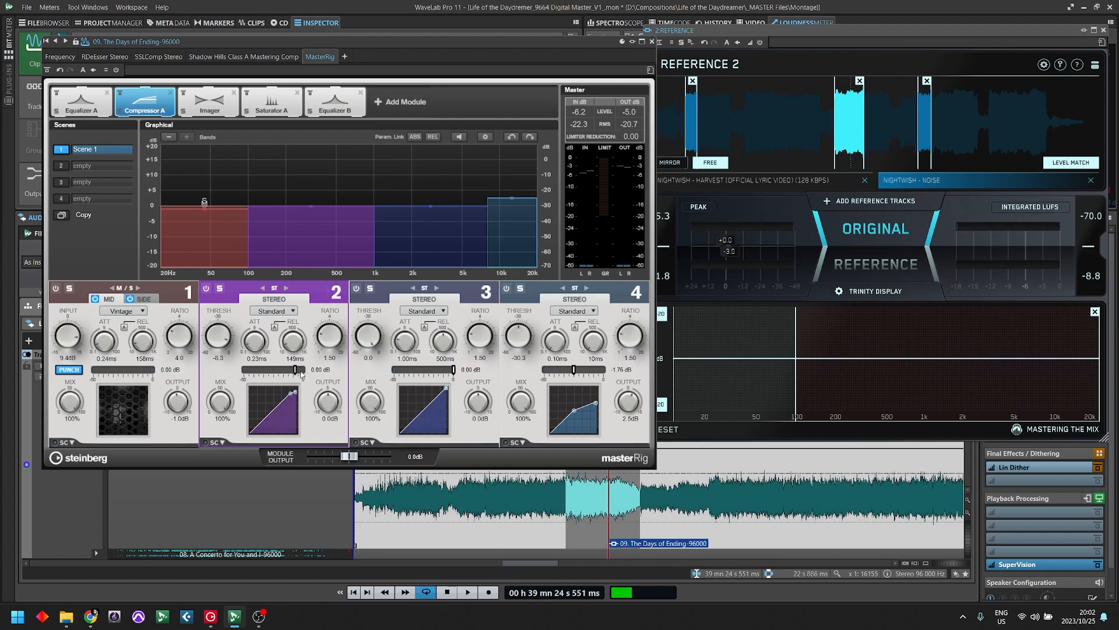
key("space")
left_click_drag(298, 371, 287, 373)
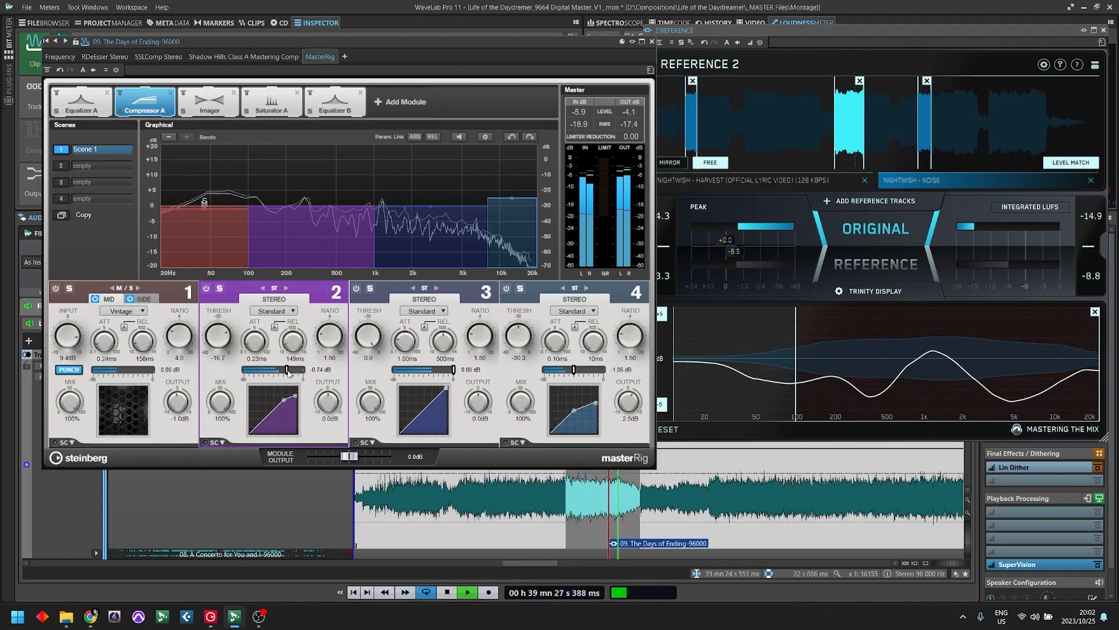
- Lower band 2's output to -1.7 dB and compare the playing mix with Compressor A bypassed and active
left_click_drag(329, 407, 331, 411)
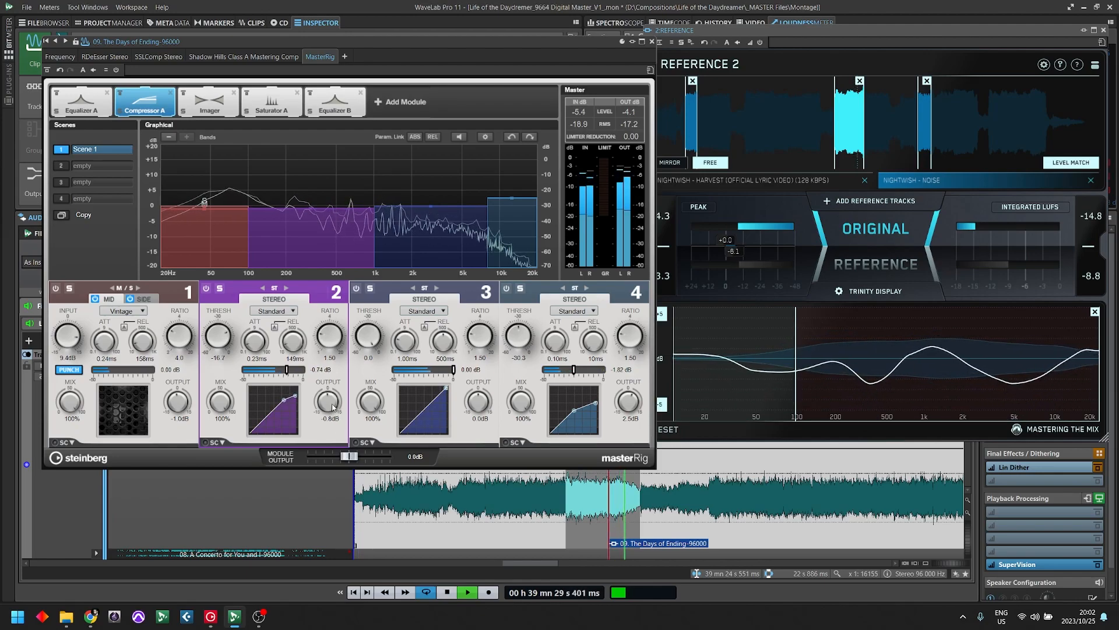
left_click_drag(331, 450, 338, 416)
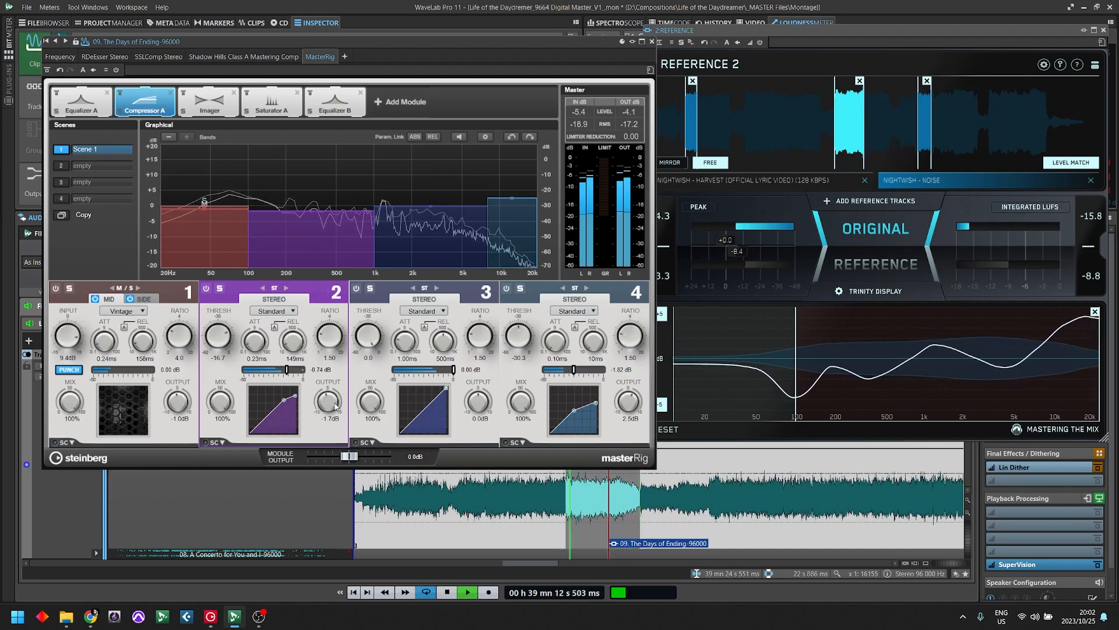
left_click(120, 93)
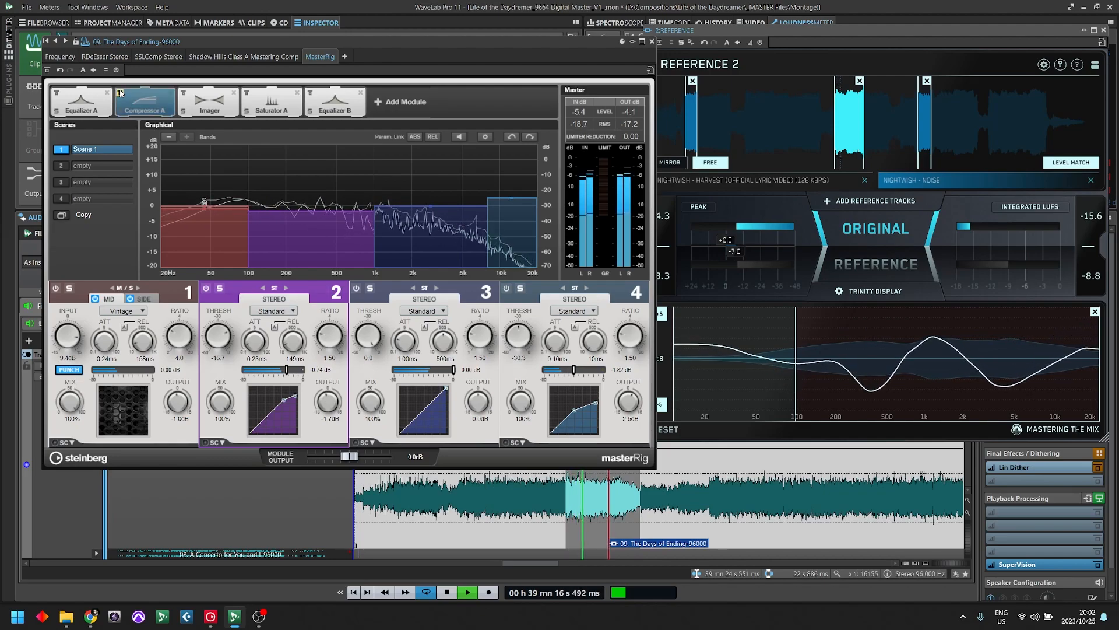
left_click(120, 93)
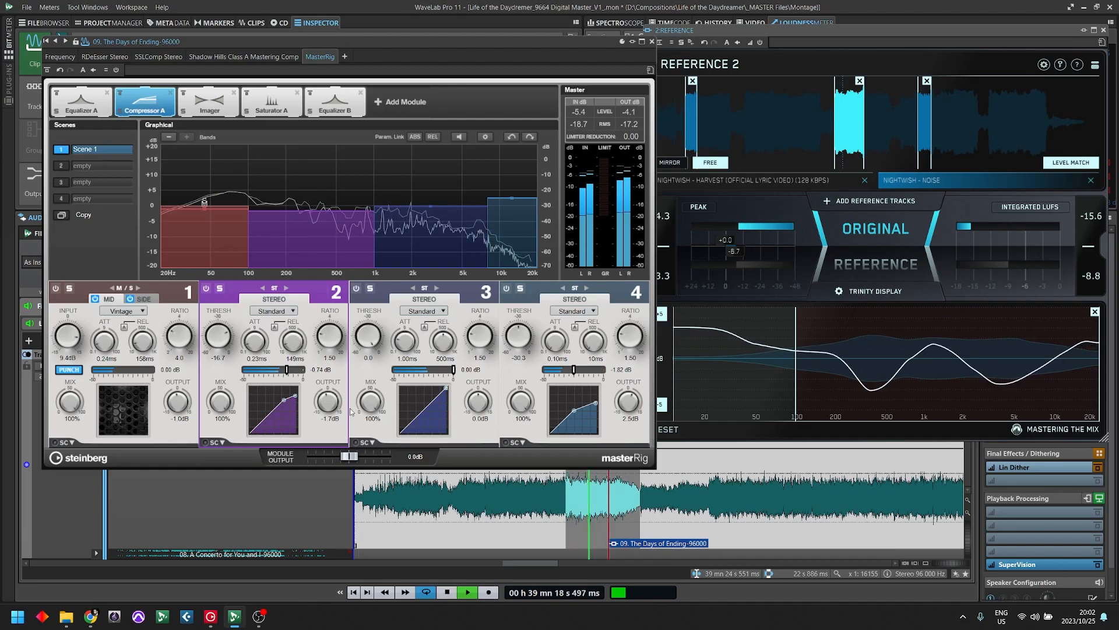
key("space")
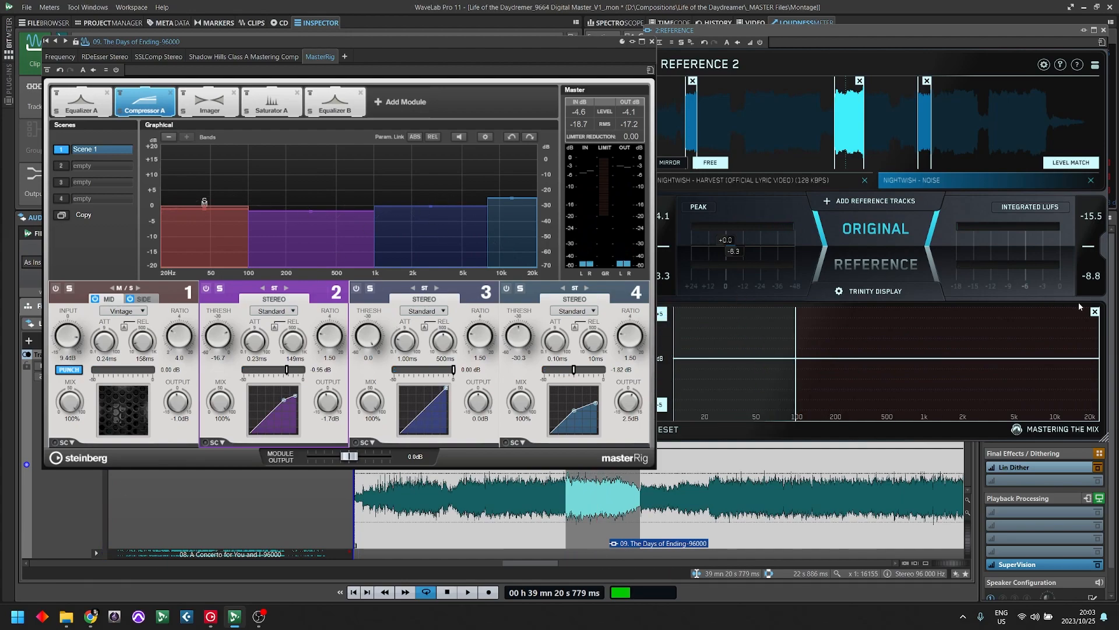
- Clear the marked range on Reference 2's graph and raise band 2's output to -0.3 dB while the mix plays
left_click(1095, 313)
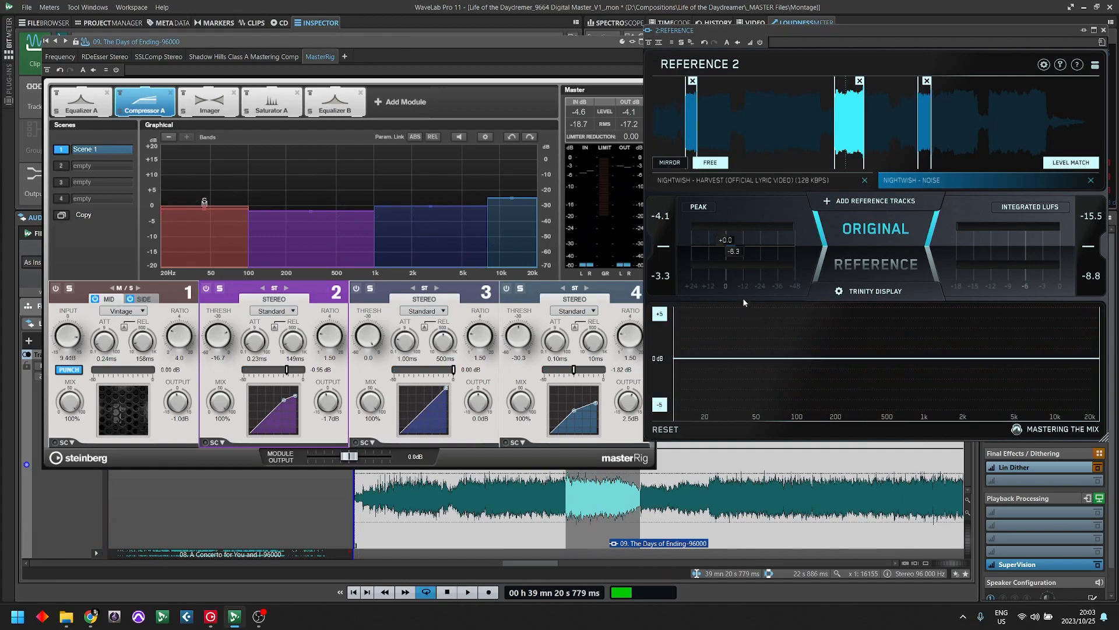
left_click(430, 303)
key("space")
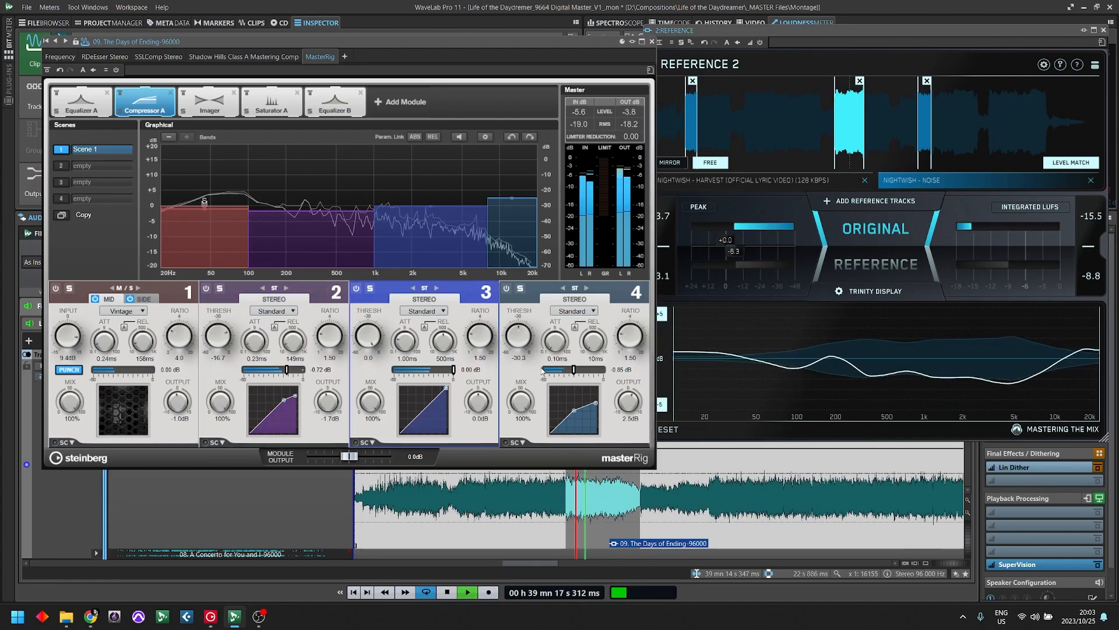
mouse_move(328, 403)
left_mouse_down()
mouse_move(332, 392)
mouse_move(334, 405)
left_mouse_up()
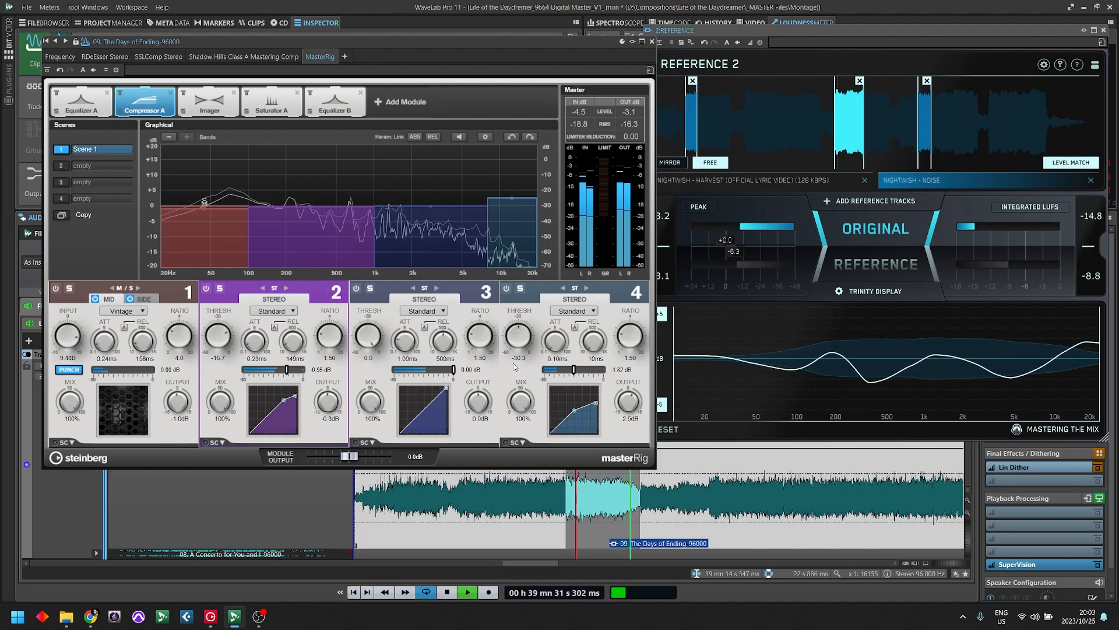
key("space")
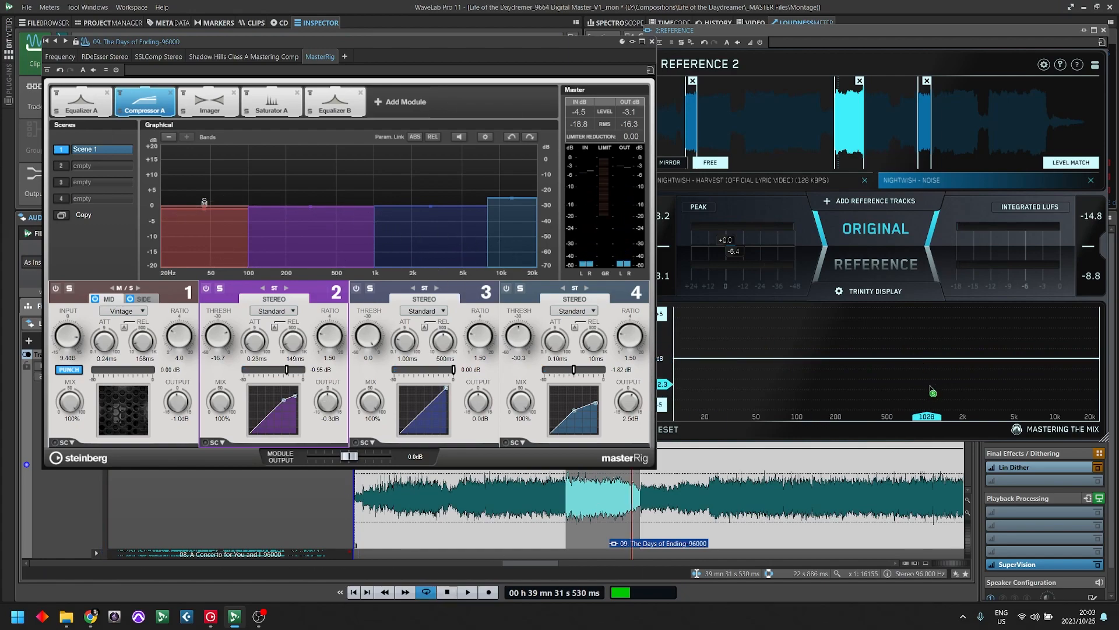
- Mark about 1 kHz to 7.5 kHz on Reference 2's graph and play the mix to check that range against the reference
left_click(927, 421)
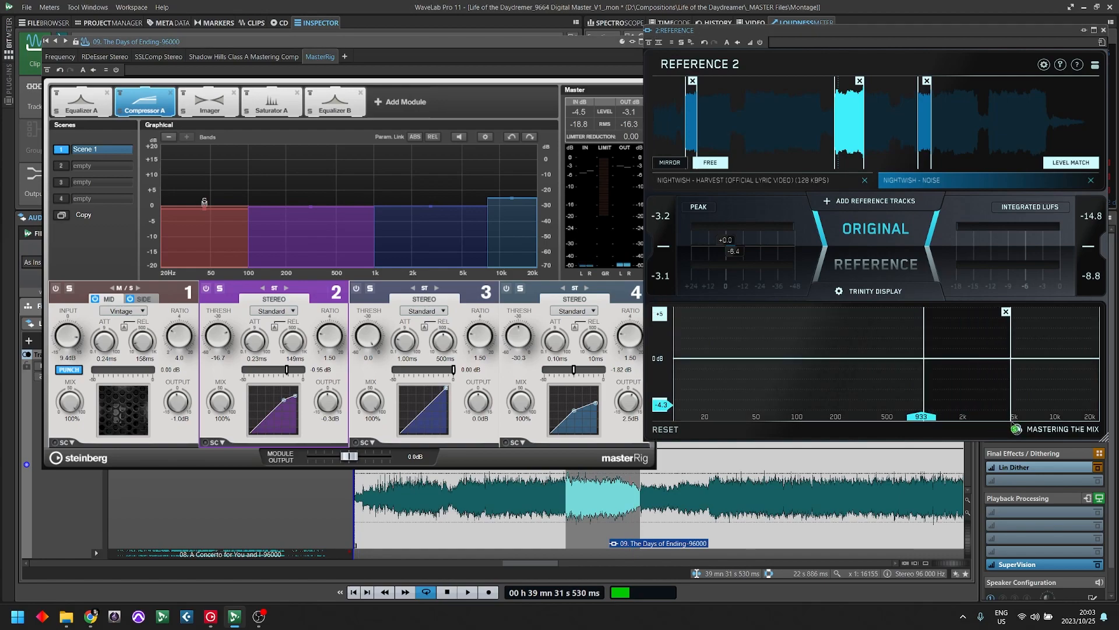
left_click_drag(1025, 427, 1041, 422)
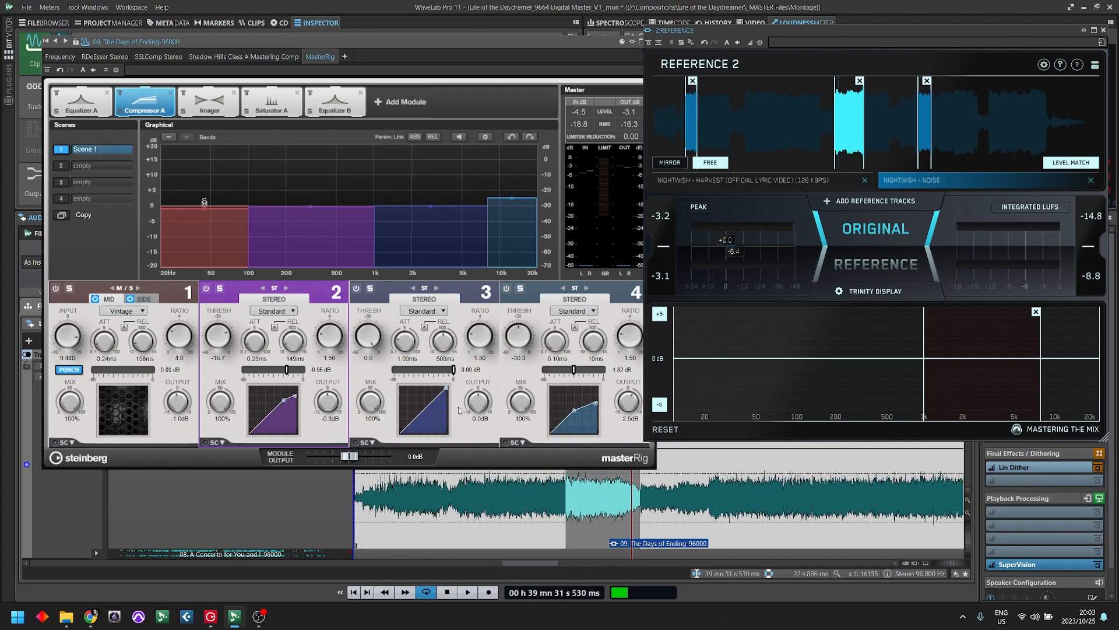
left_click(614, 441)
key("space")
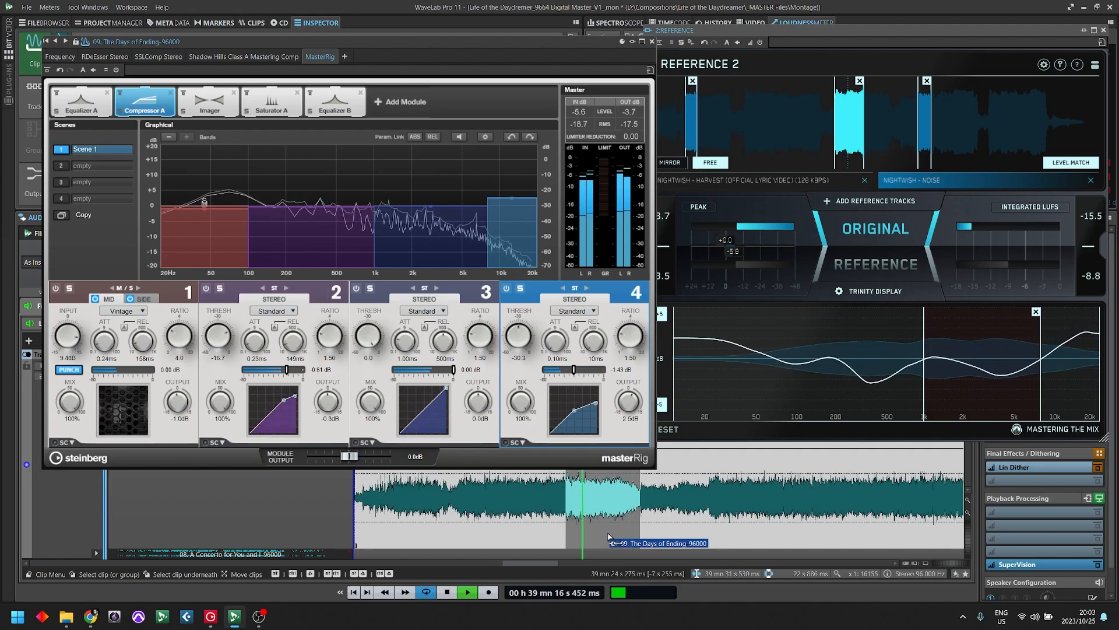
key("space")
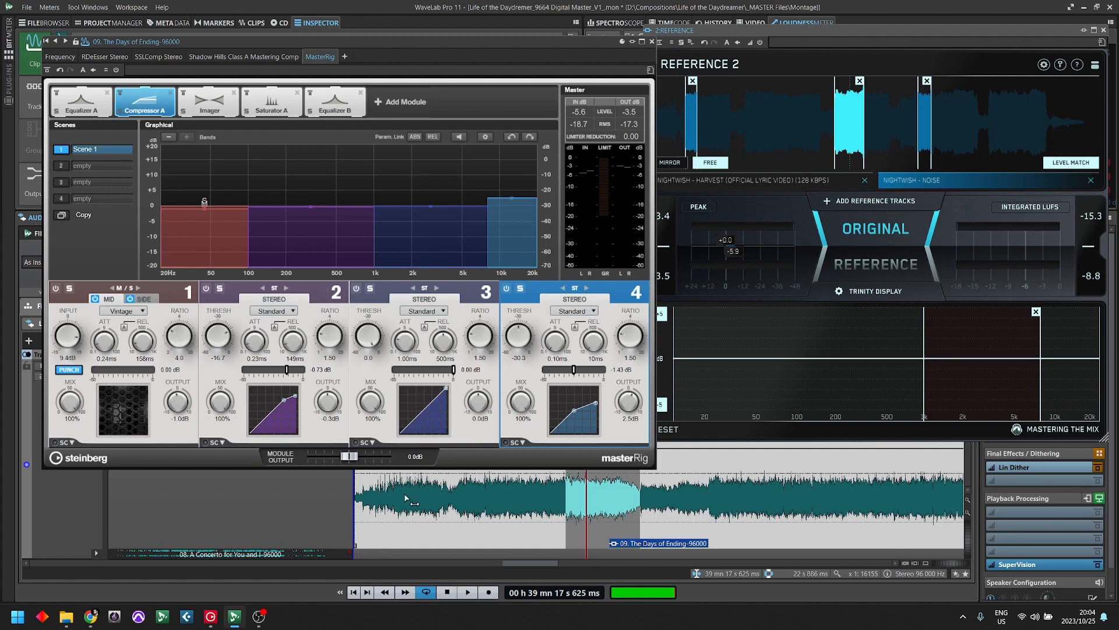
- Set band 3's attack to 0.14 ms and release to 25 ms, and adjust its threshold to -18.6 during playback
left_click_drag(394, 346, 408, 350)
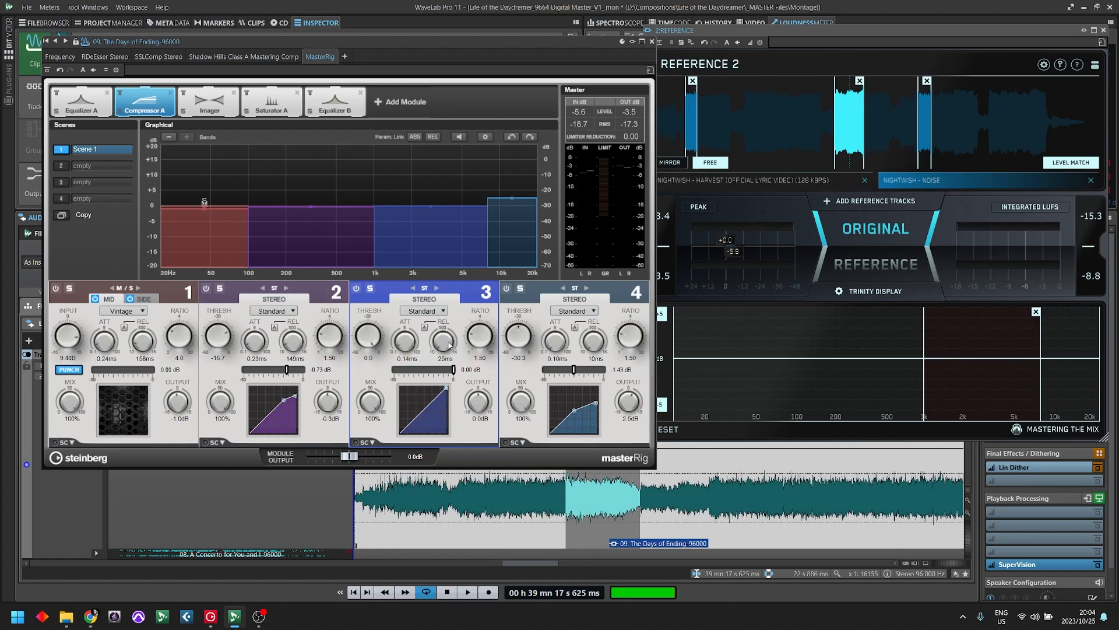
key("space")
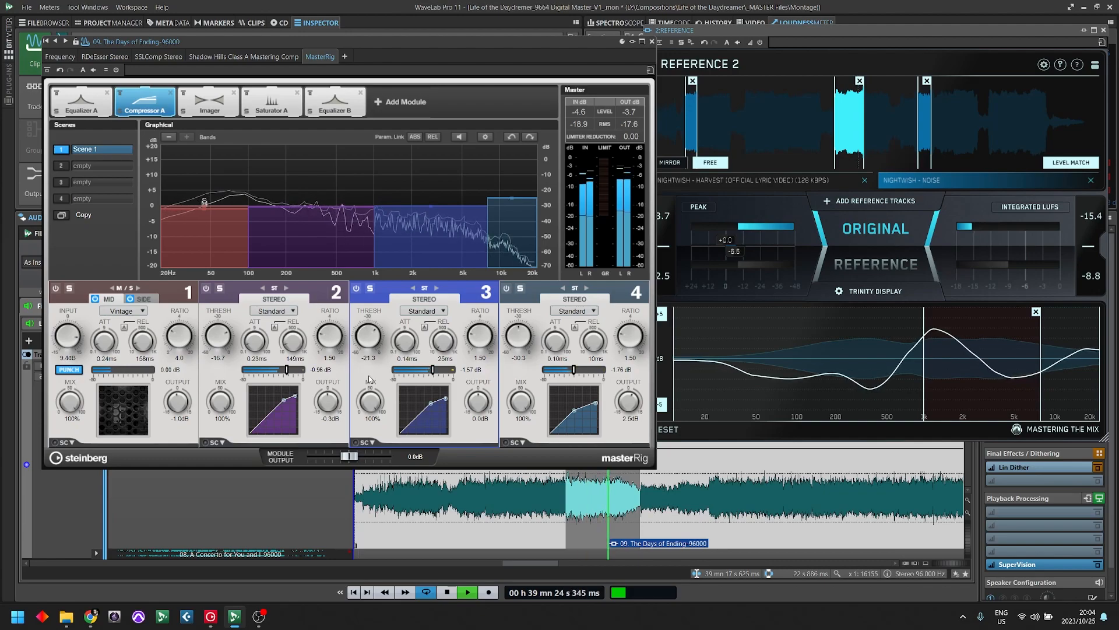
left_click_drag(369, 375, 373, 376)
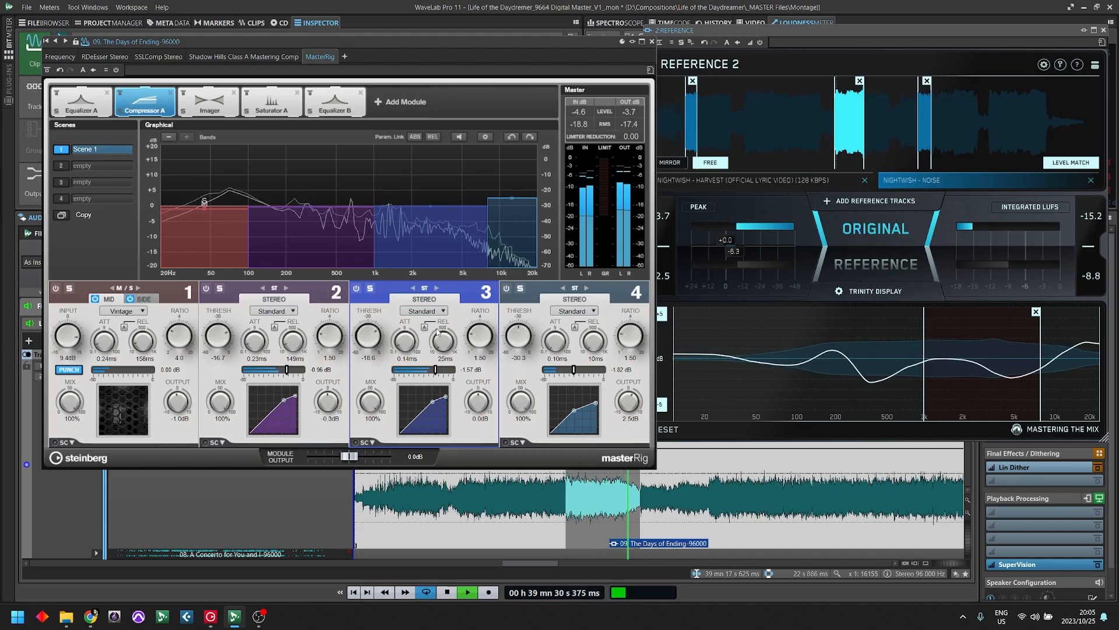
- Compare the playing mix with band 3 bypassed and active, stop playback and clear the marked range on Reference 2's graph
left_click(357, 288)
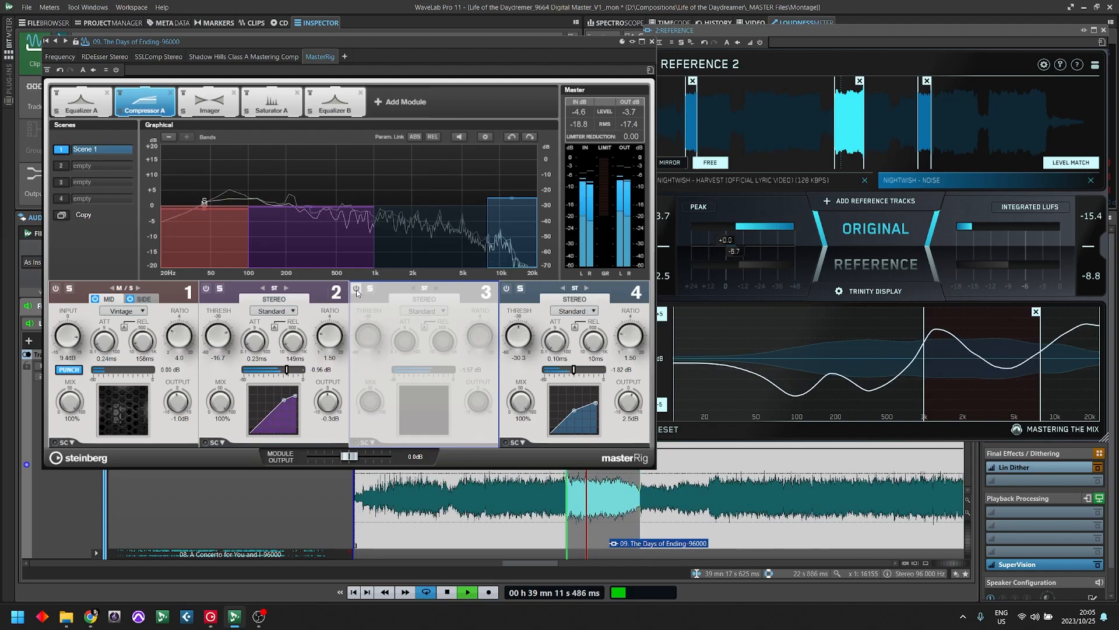
left_click(356, 290)
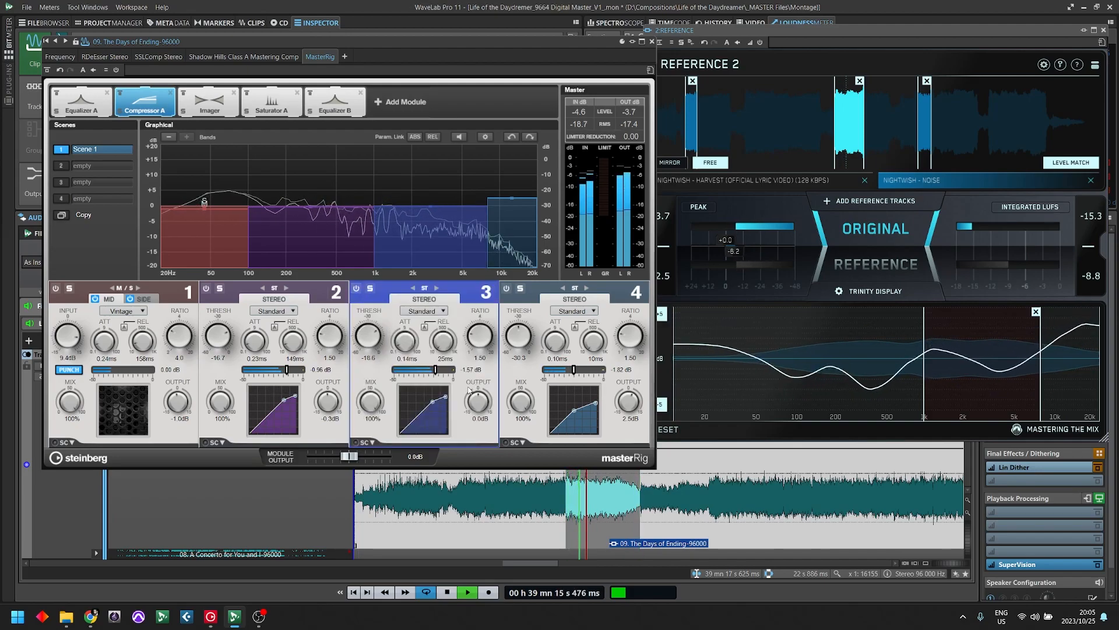
key("space")
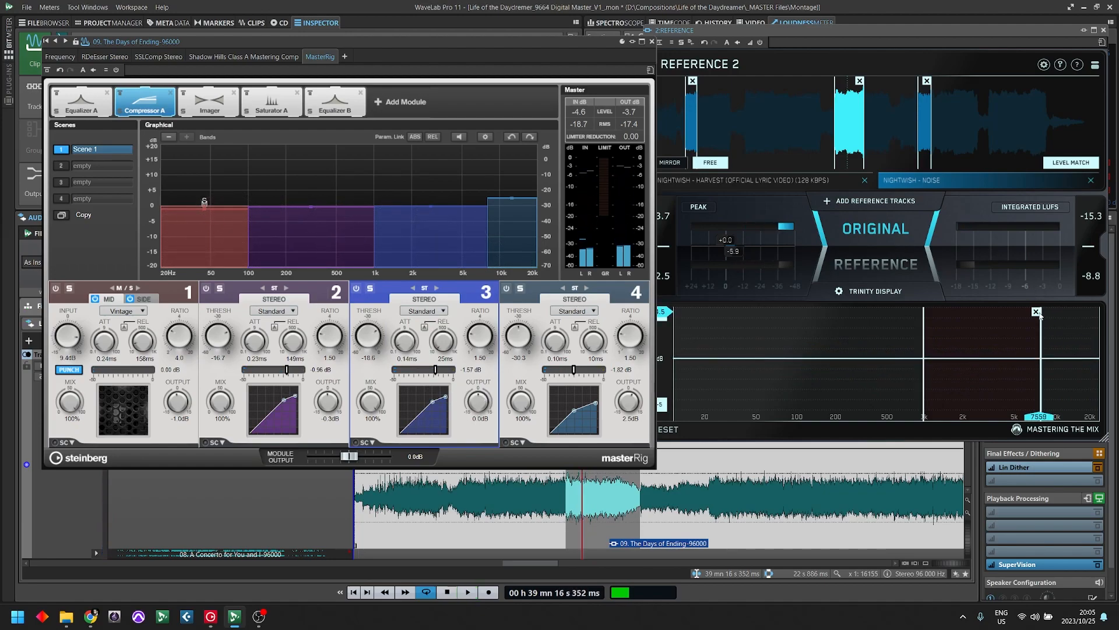
left_click(1032, 288)
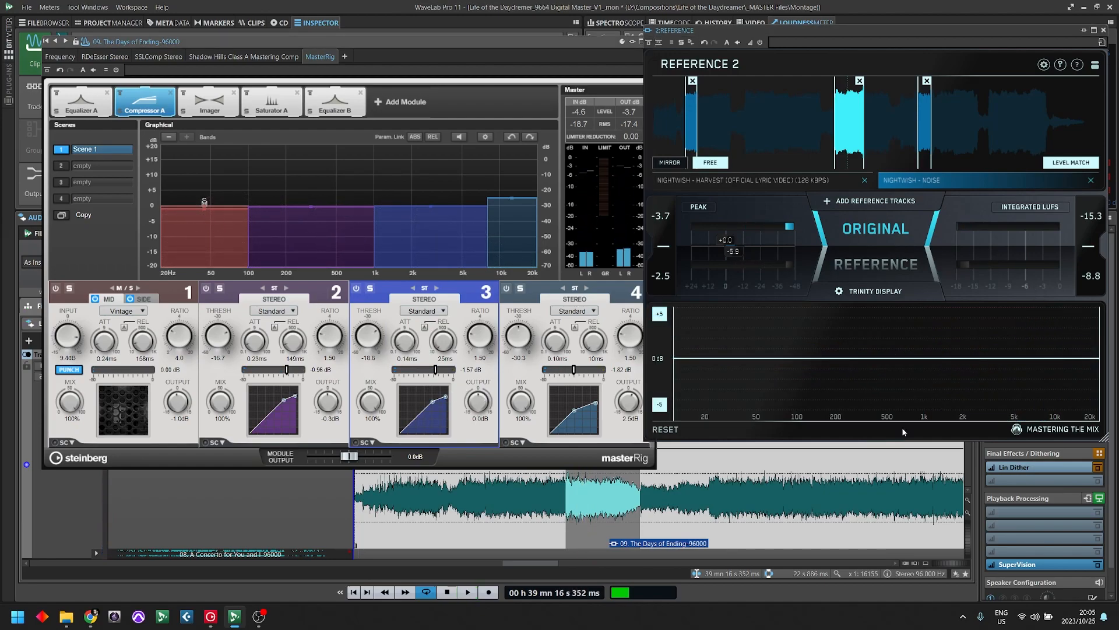
- Play the mix with band 3 bypassed and active, and raise band 3's output to 1.1 dB
left_click(361, 292)
key("space")
left_click(357, 290)
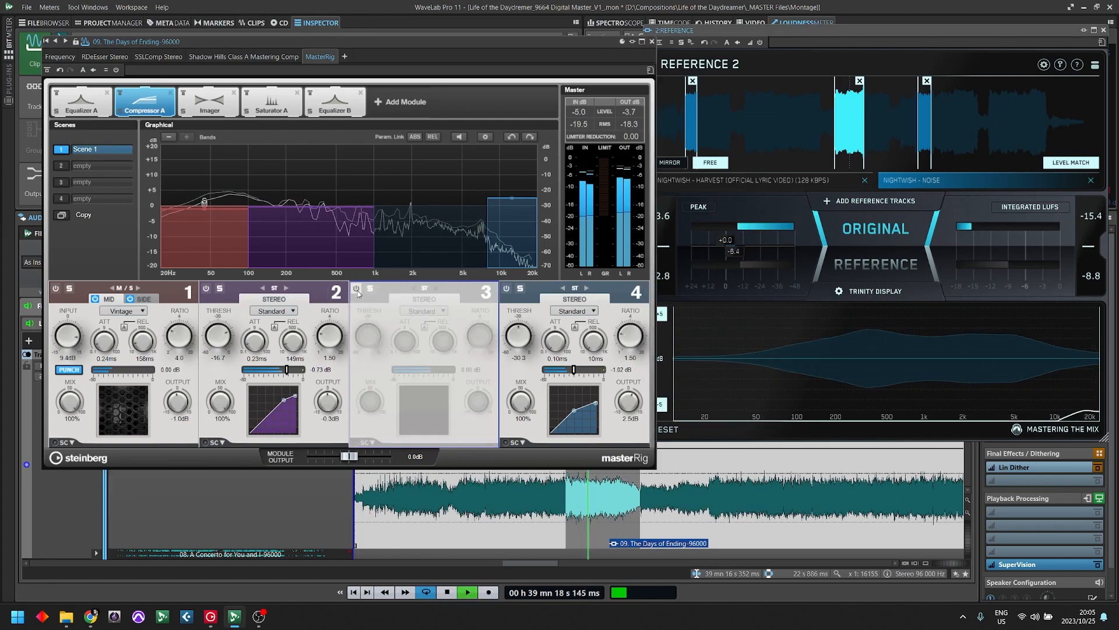
left_click(357, 289)
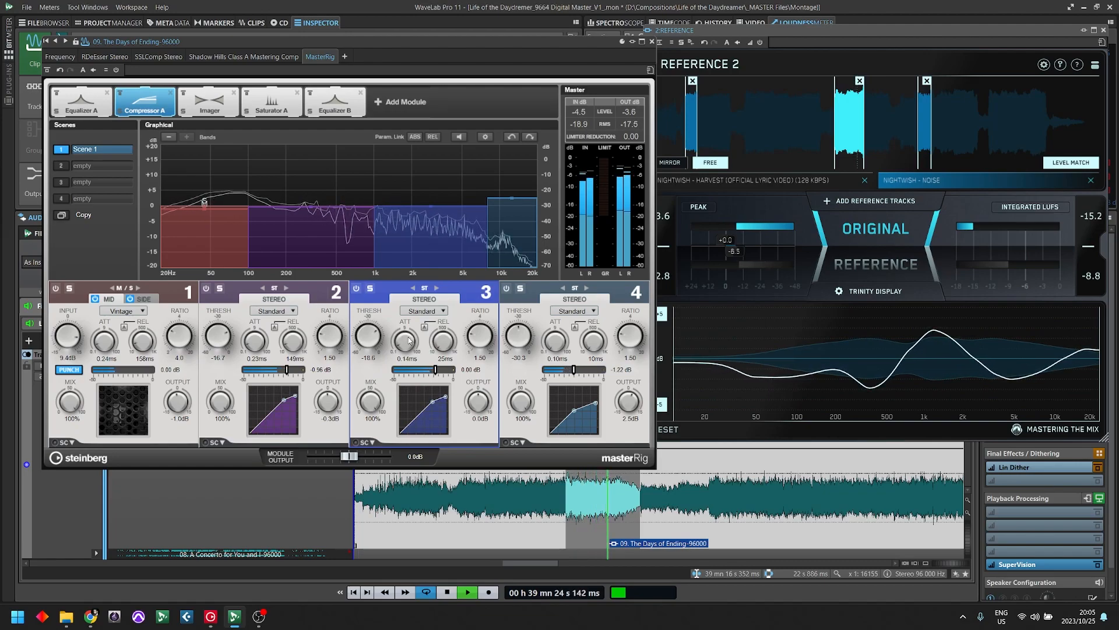
left_click_drag(482, 410, 464, 407)
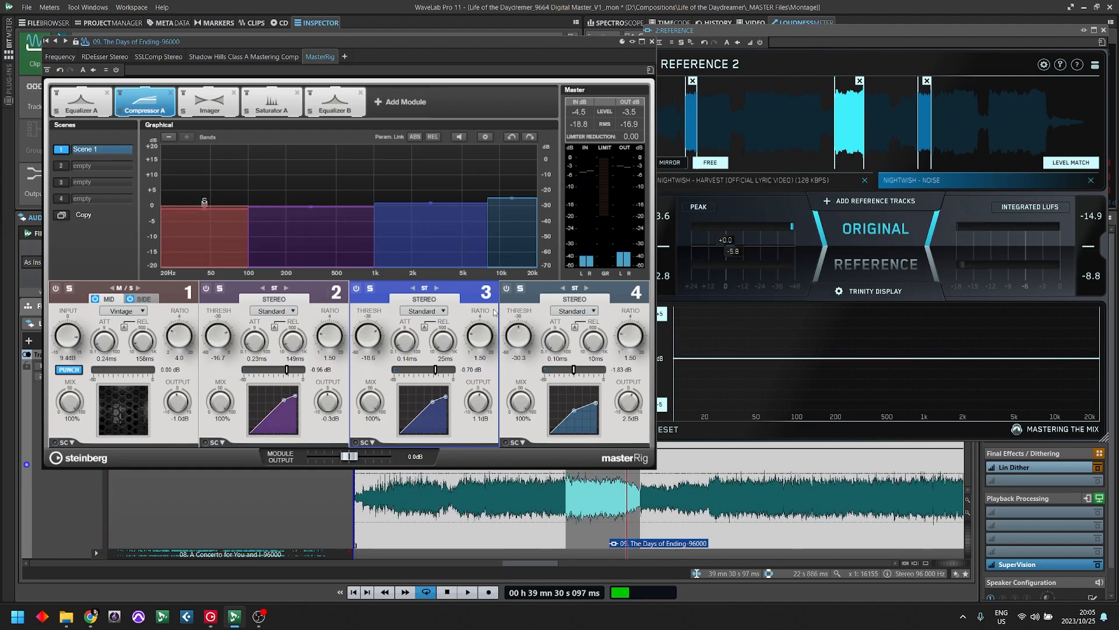
- Switch band 3 to Tube mode and set its attack to 0.12 ms, release to 45 ms and input to 7.2 dB
left_click(428, 312)
left_click(419, 334)
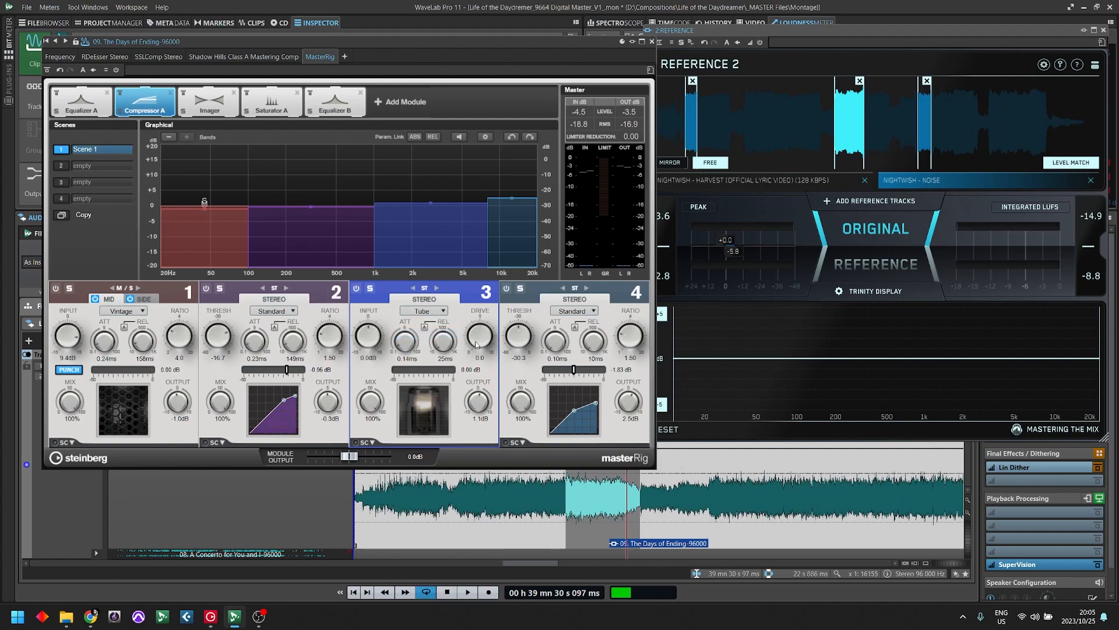
left_click_drag(448, 343, 417, 360)
key("space")
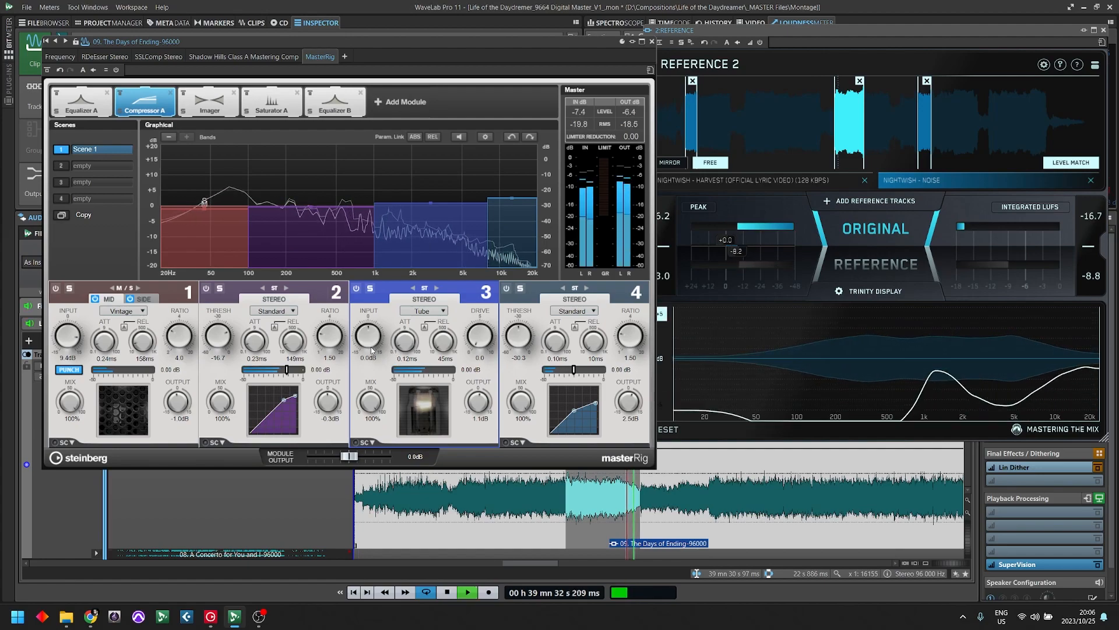
left_click_drag(369, 344, 371, 344)
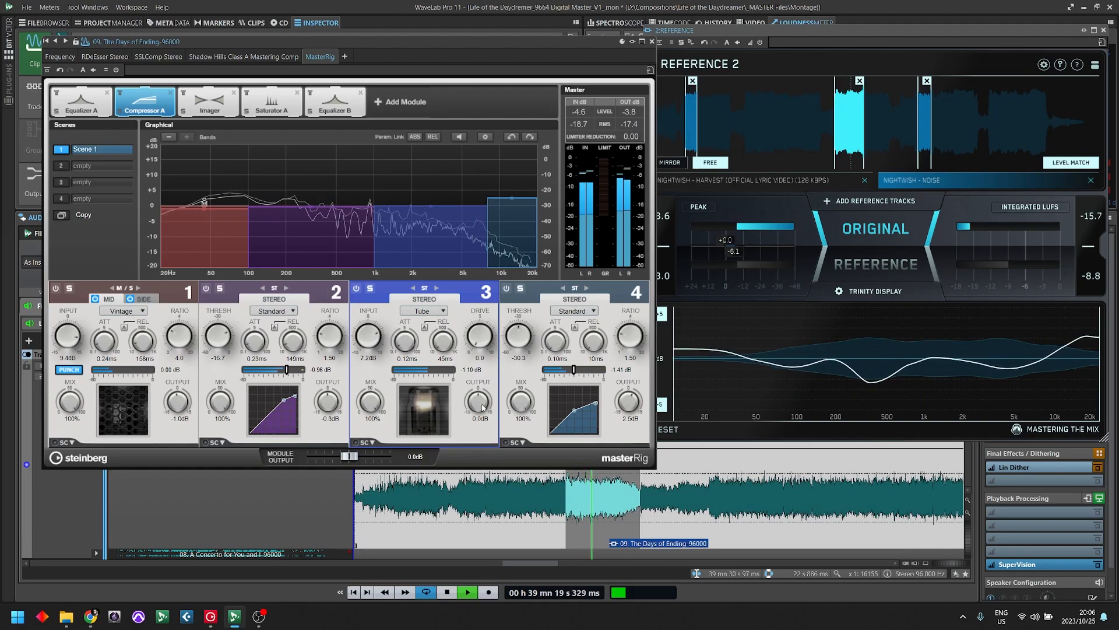
- Set band 3's output to 1.1 dB and sweep its mix, ending at 100%, while the song plays
left_click_drag(481, 410, 483, 405)
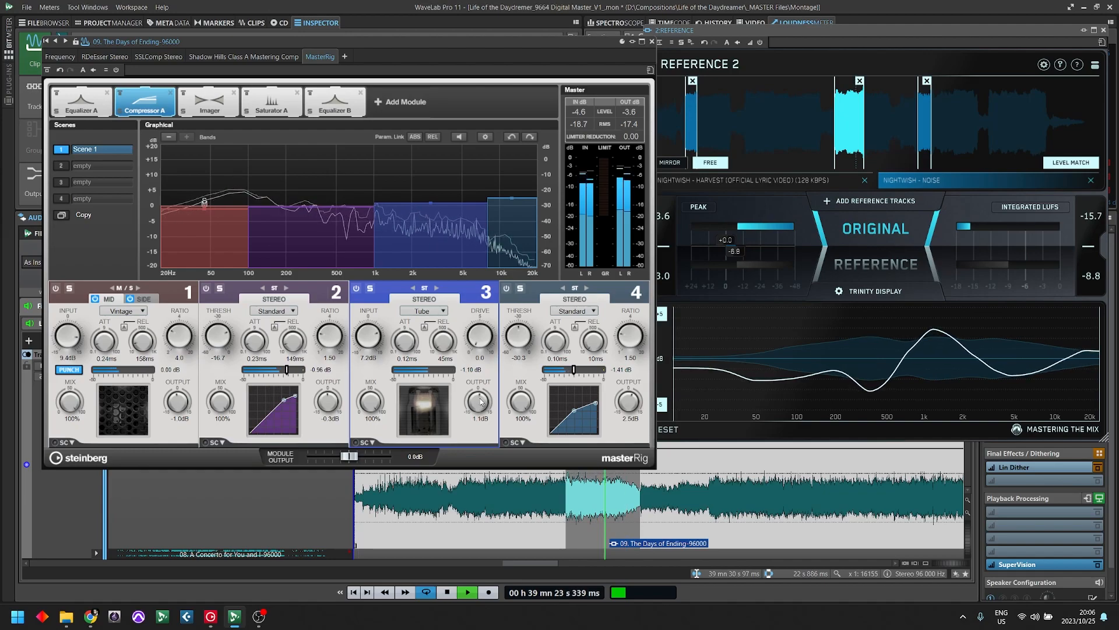
left_click_drag(371, 402, 371, 454)
left_click_drag(371, 402, 387, 386)
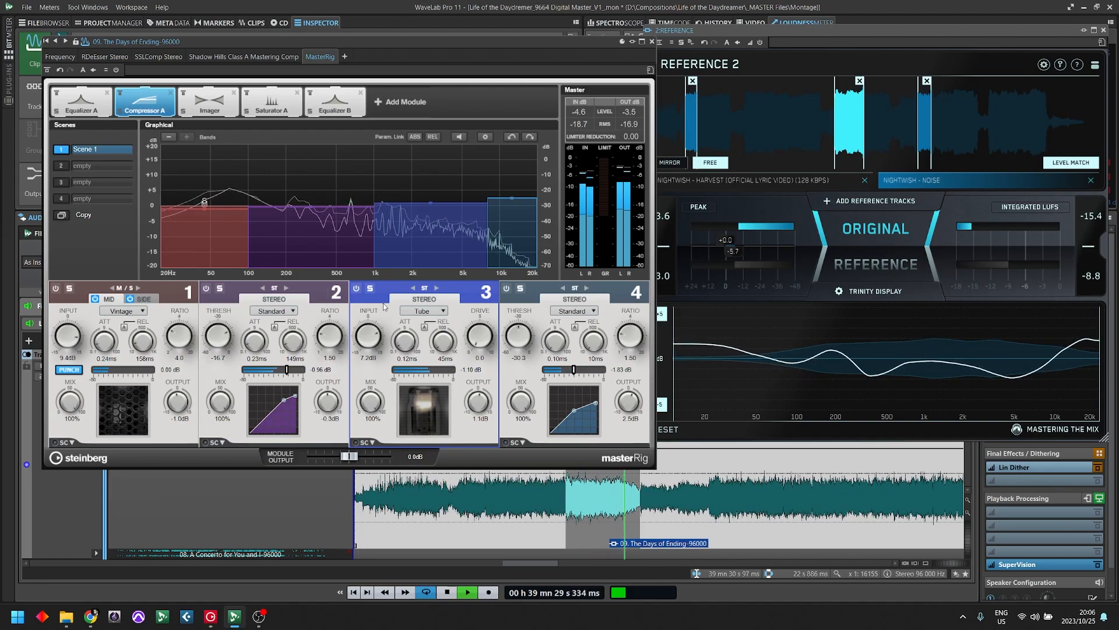
key("space")
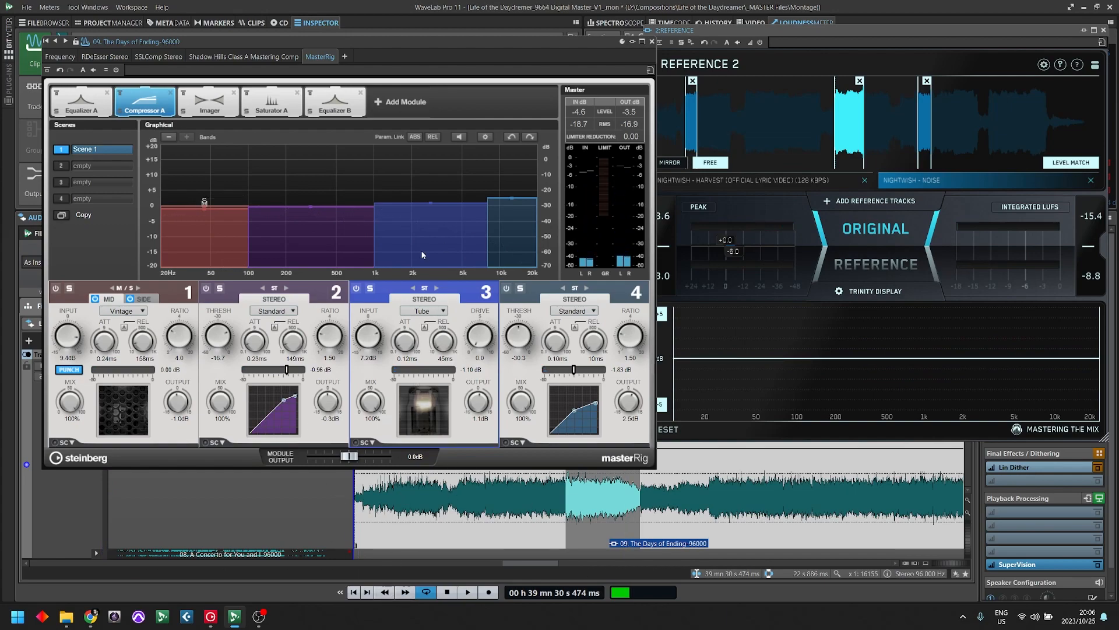
- Solo band 3 and play the song to listen to the tube compression on its own
left_click(371, 289)
key("space")
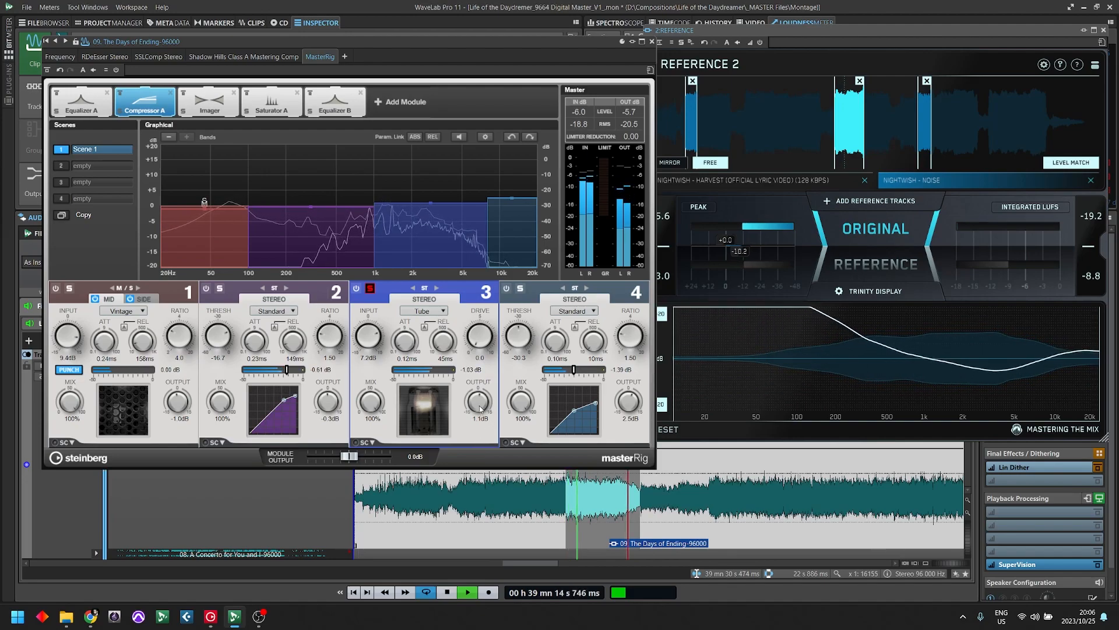
key("space")
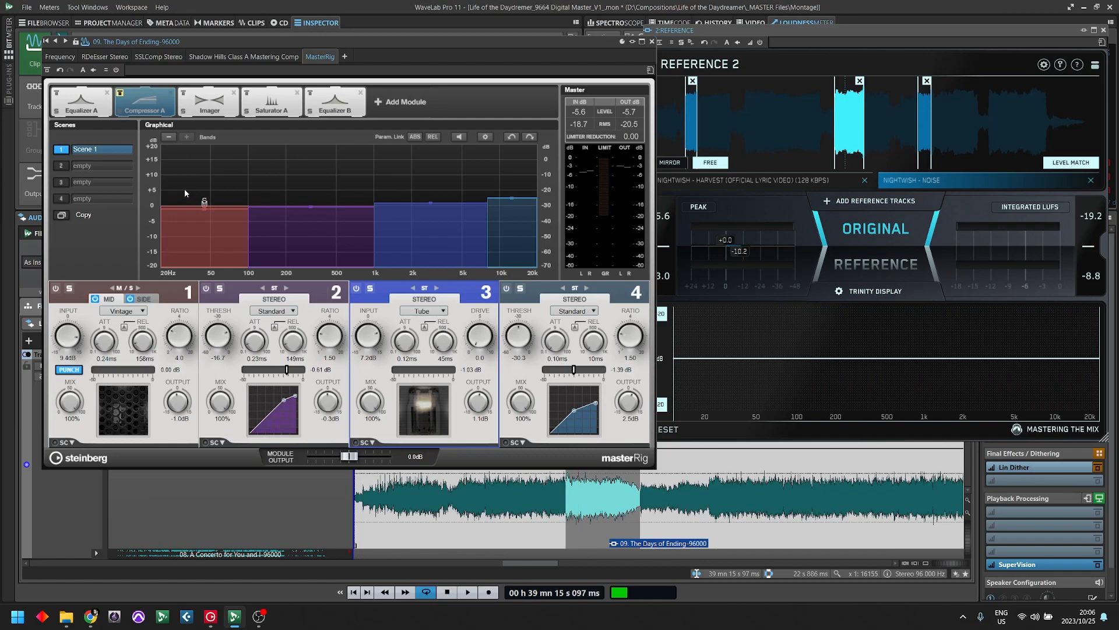
- Compare the playing mix with the whole Compressor A module bypassed and active
key("space")
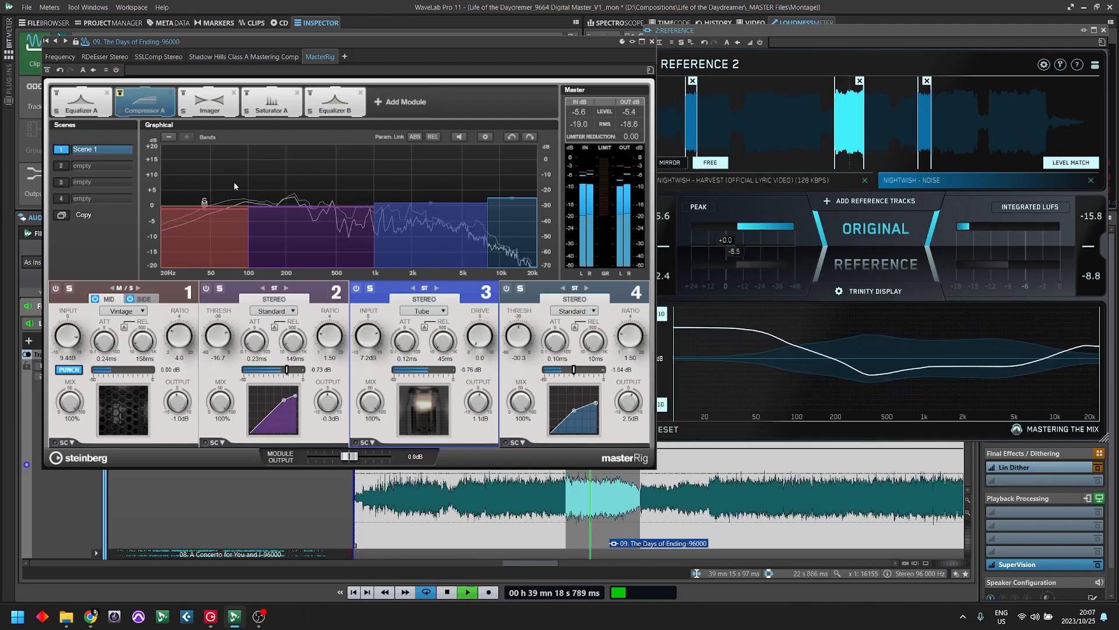
left_click(125, 99)
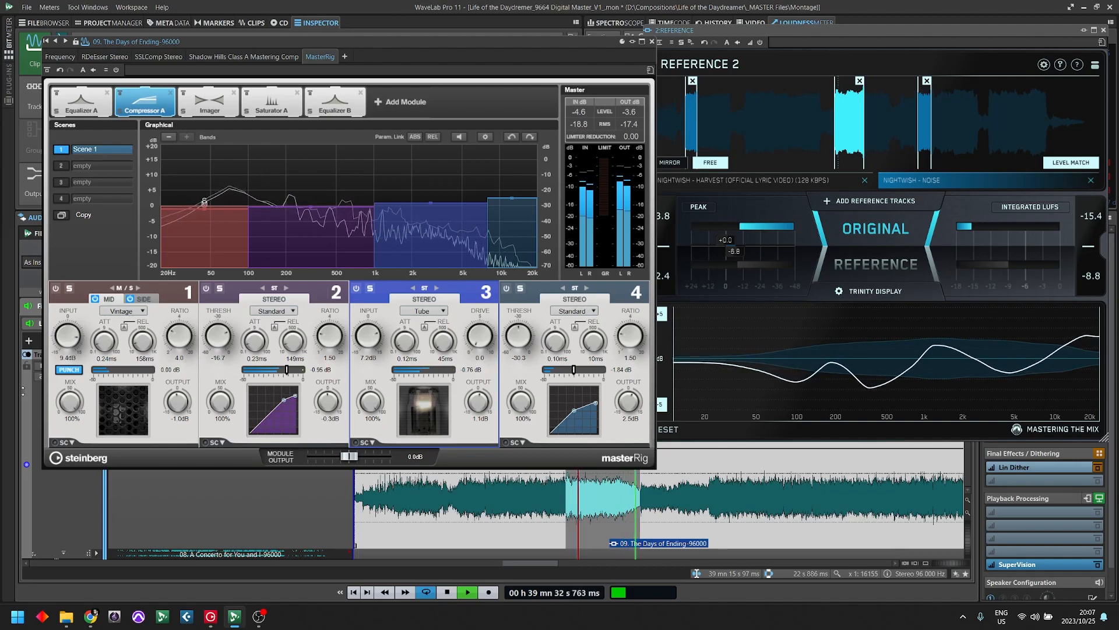
key("space")
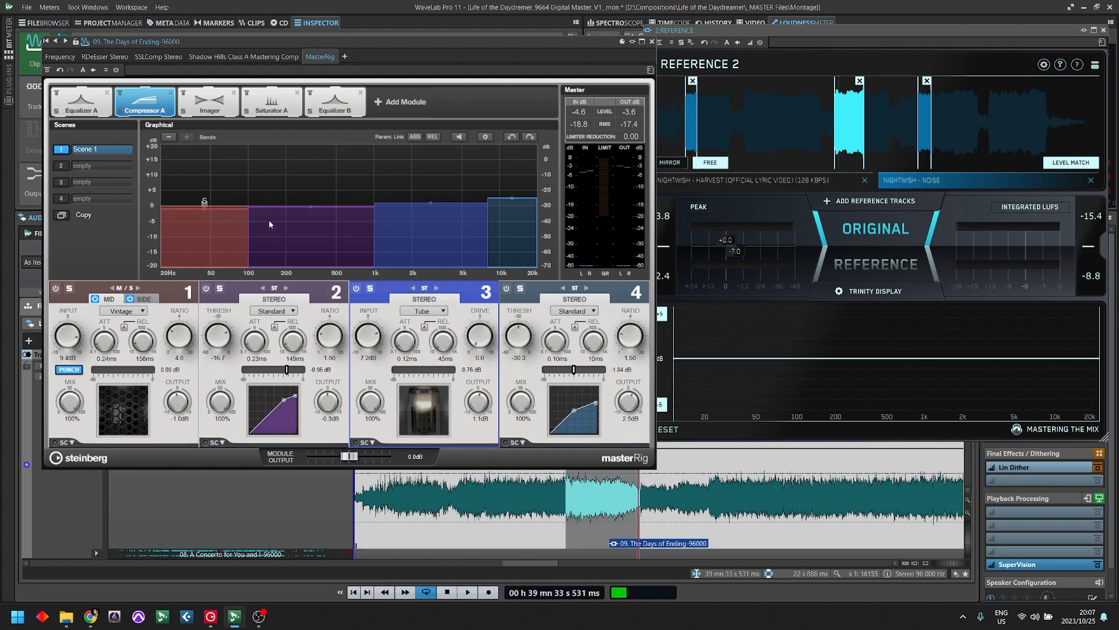
- In Equalizer A, cut band 2 by 1.4 dB at 106 Hz with a Q of 3.9 while auditioning the mix
left_click(88, 110)
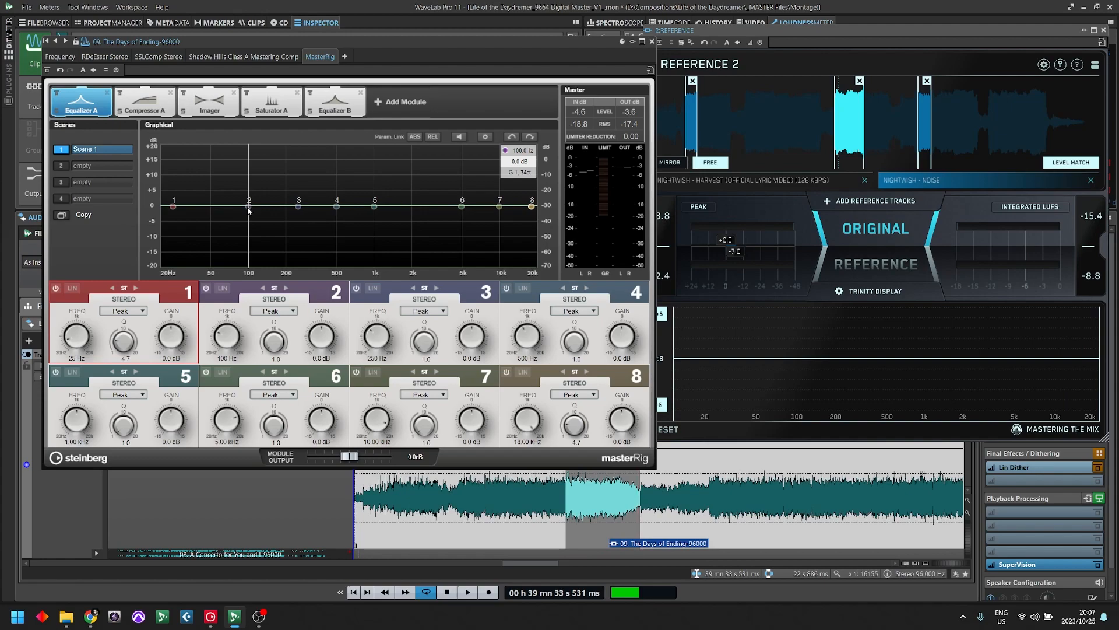
key("space")
mouse_move(249, 207)
left_mouse_down()
mouse_move(237, 176)
mouse_move(260, 180)
mouse_move(214, 184)
mouse_move(247, 183)
mouse_move(252, 215)
left_mouse_up()
key("space")
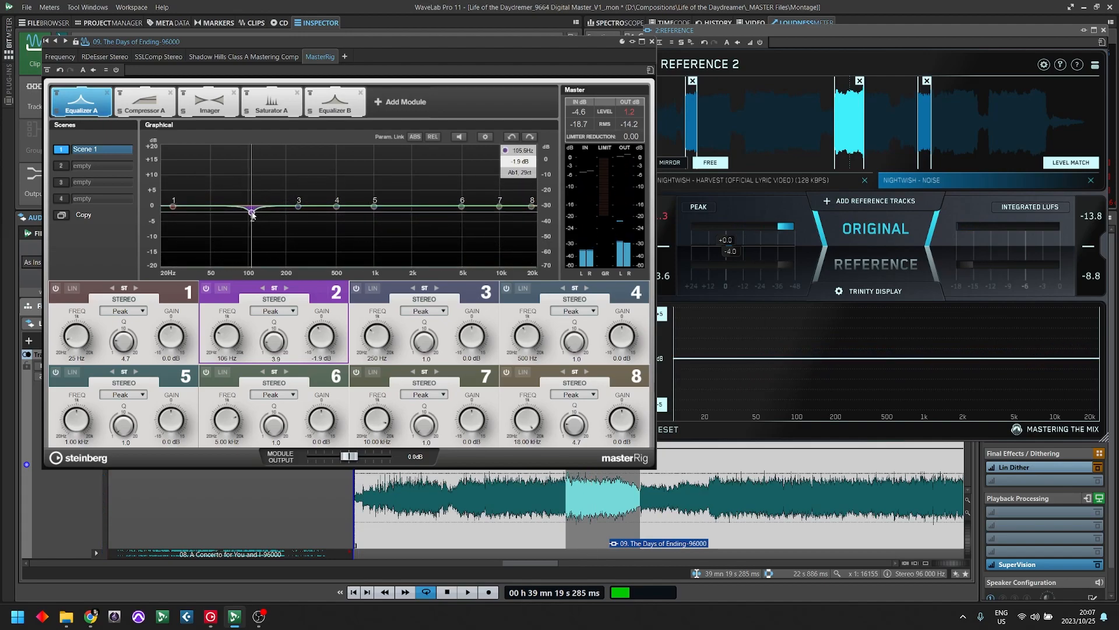
key("space")
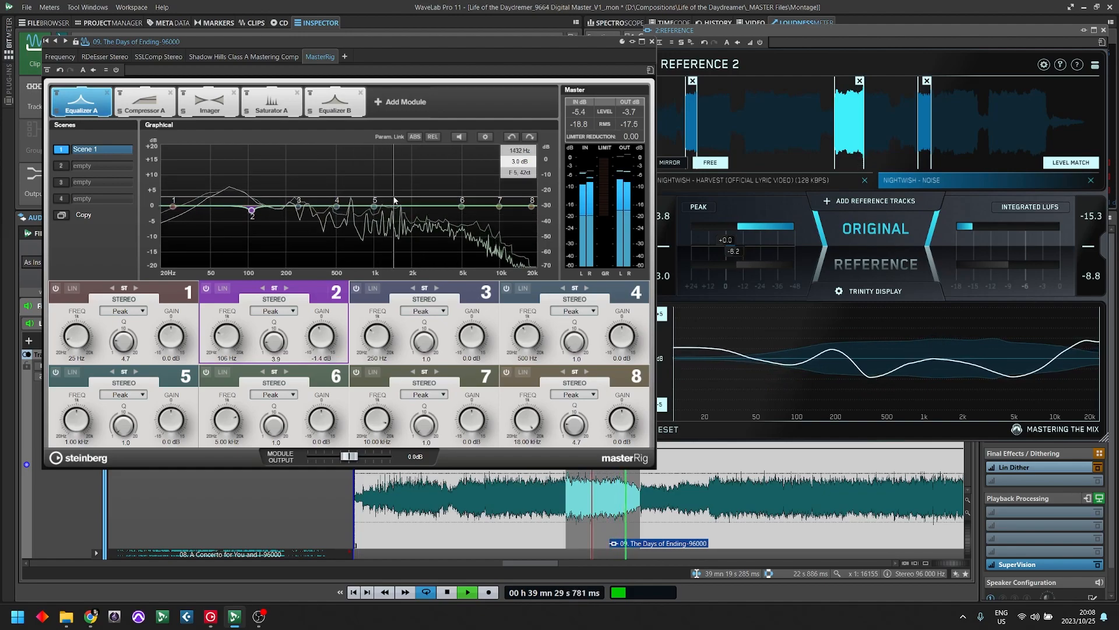
key("space")
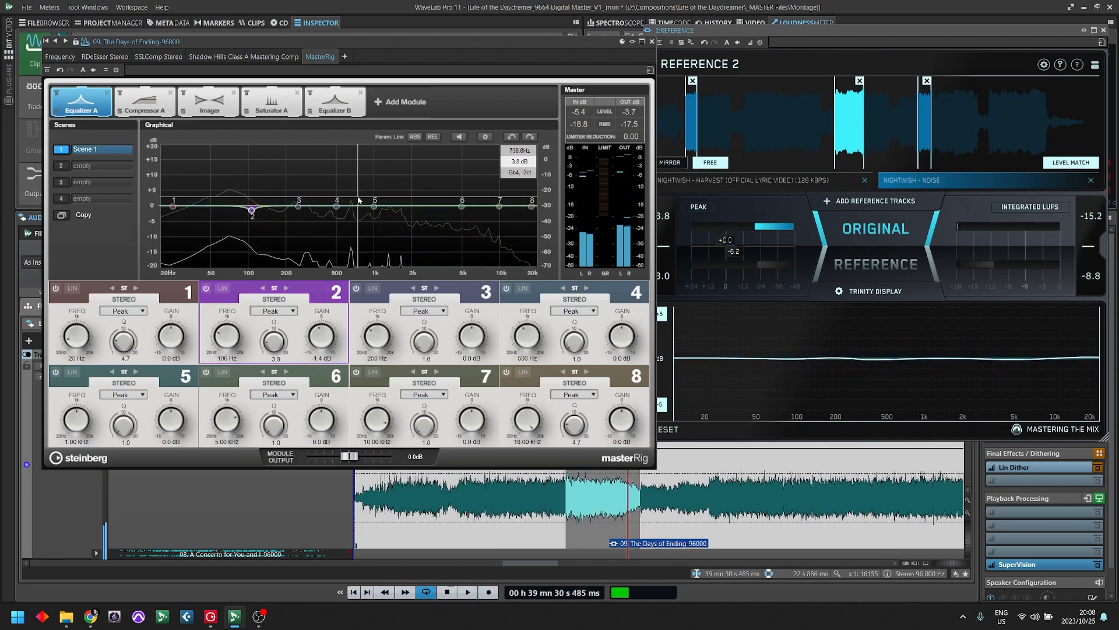
- Cut Equalizer A's band 4 by 1.9 dB at 655 Hz with a Q of 3.9, finding the spot with band listening
mouse_move(337, 211)
left_mouse_down()
mouse_move(349, 200)
mouse_move(351, 216)
left_mouse_up()
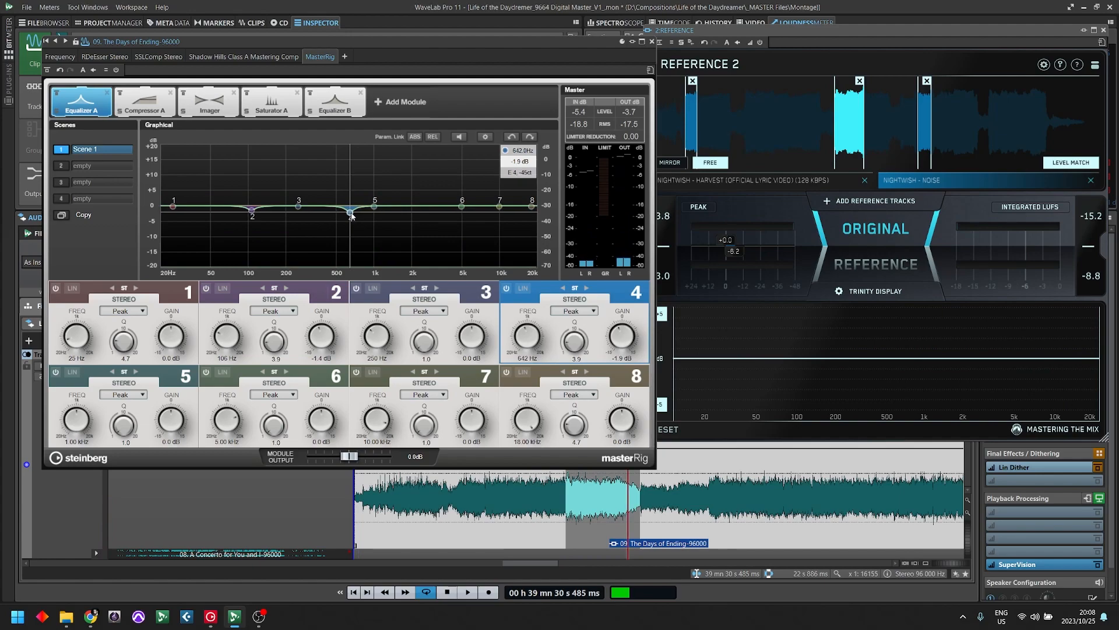
key("space")
left_click(460, 137)
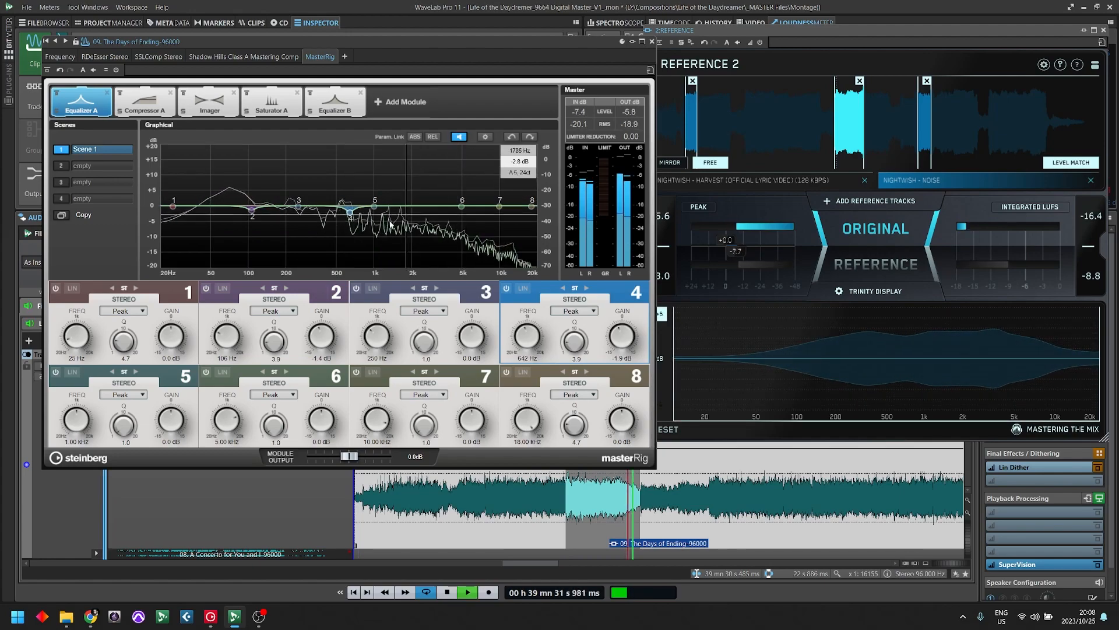
mouse_move(350, 211)
left_mouse_down()
mouse_move(350, 190)
mouse_move(352, 213)
left_mouse_up()
left_click(458, 137)
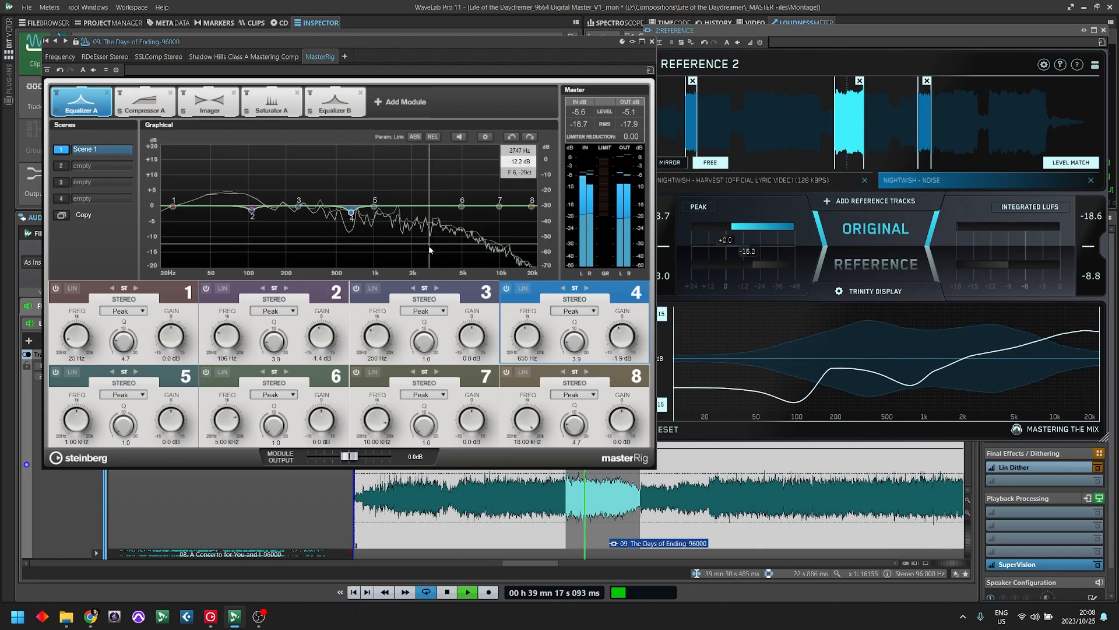
- Compare the mix with Equalizer A bypassed and active, and deepen band 4's cut to -2.3 dB with a Q of 4.9
left_click(57, 93)
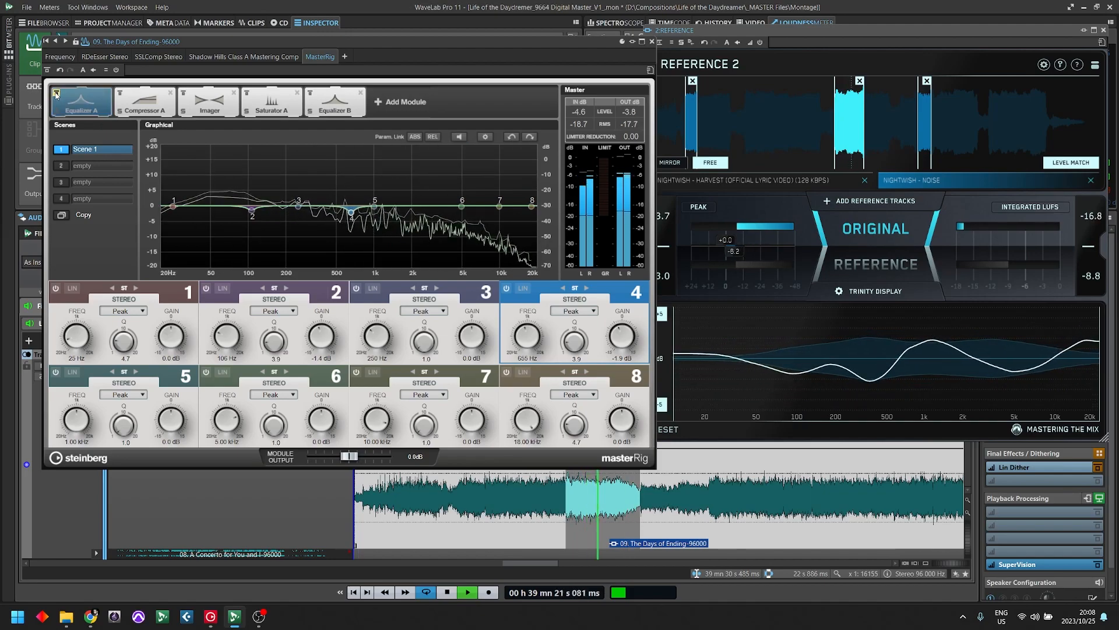
left_click(56, 93)
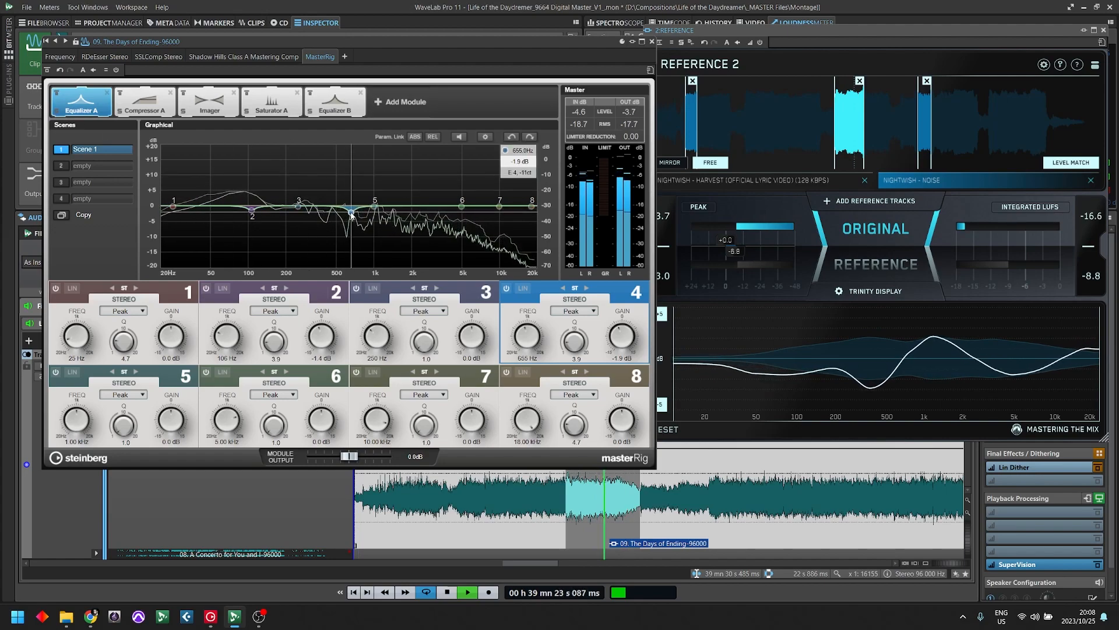
mouse_move(351, 212)
left_mouse_down()
mouse_move(352, 284)
mouse_move(351, 213)
left_mouse_up()
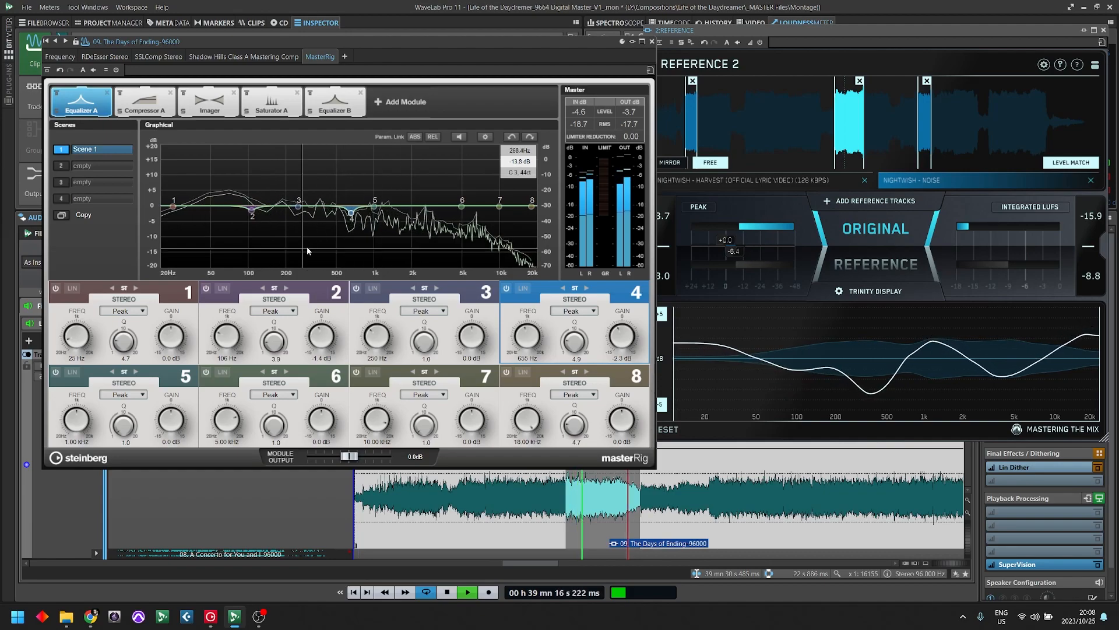
key("space")
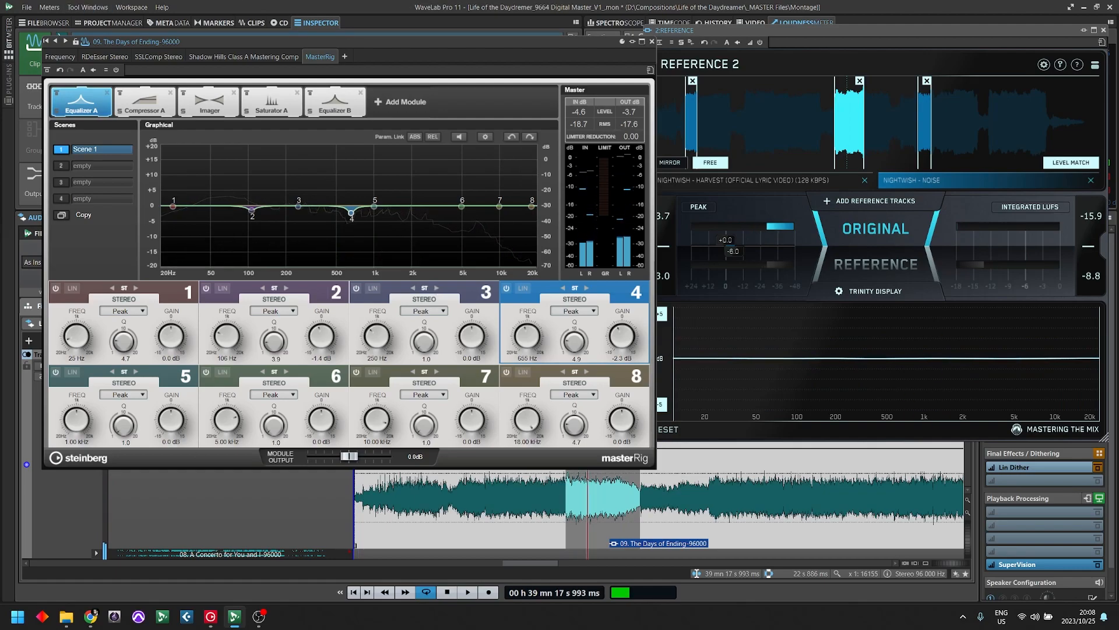
- Reposition the MasterRig window and set Saturator A's band crossovers to 100 Hz, 1 kHz and about 8 kHz
left_click_drag(196, 49, 234, 67)
left_click_drag(406, 70, 355, 52)
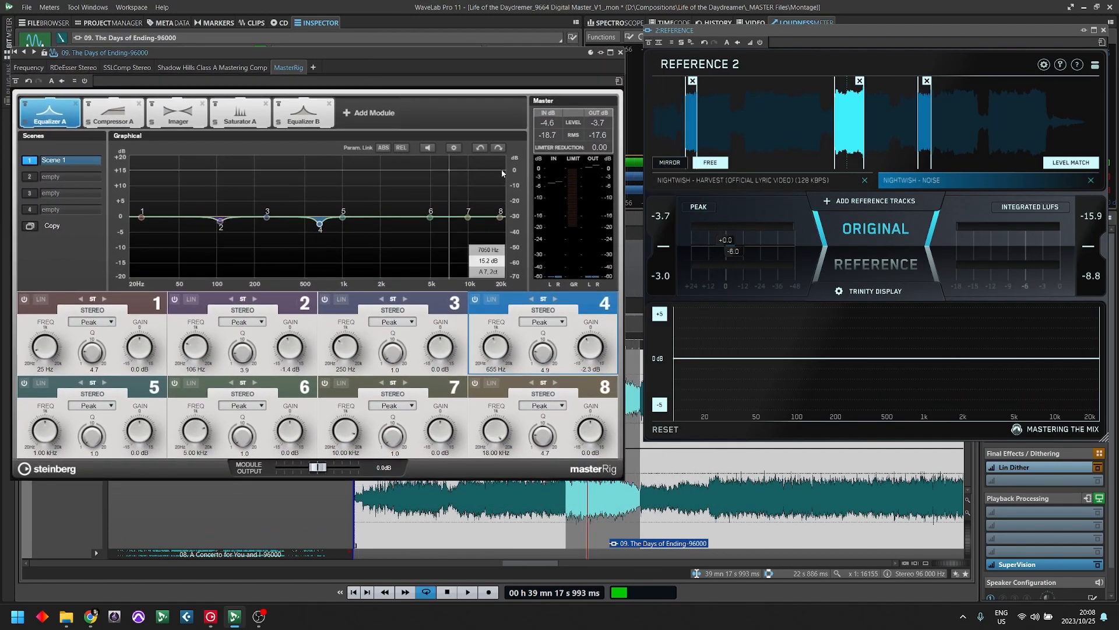
left_click(254, 113)
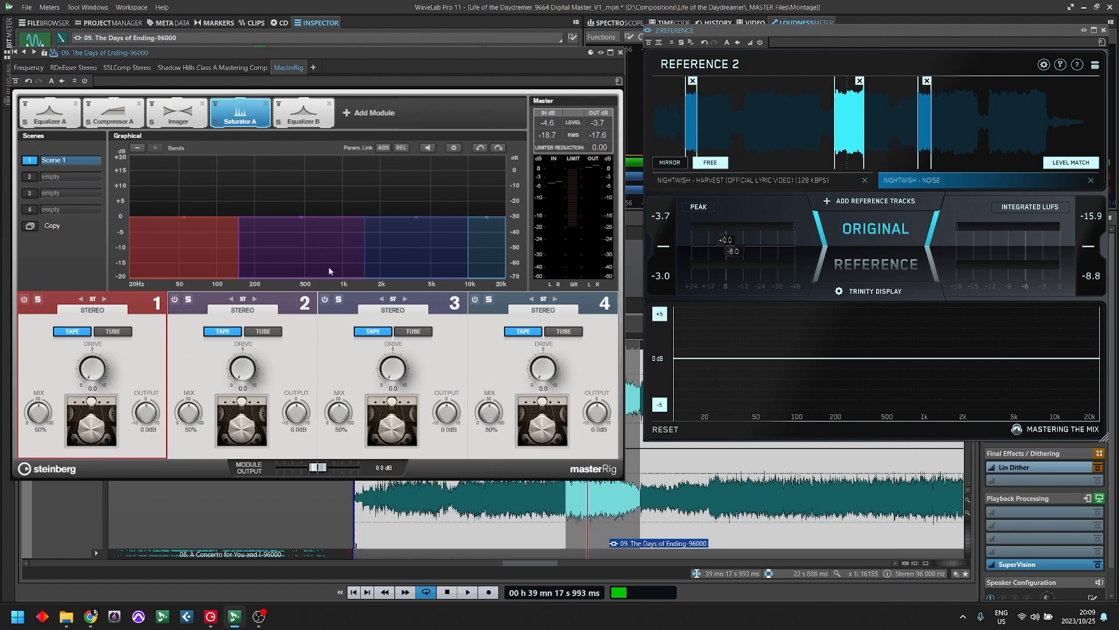
left_click_drag(272, 248, 226, 274)
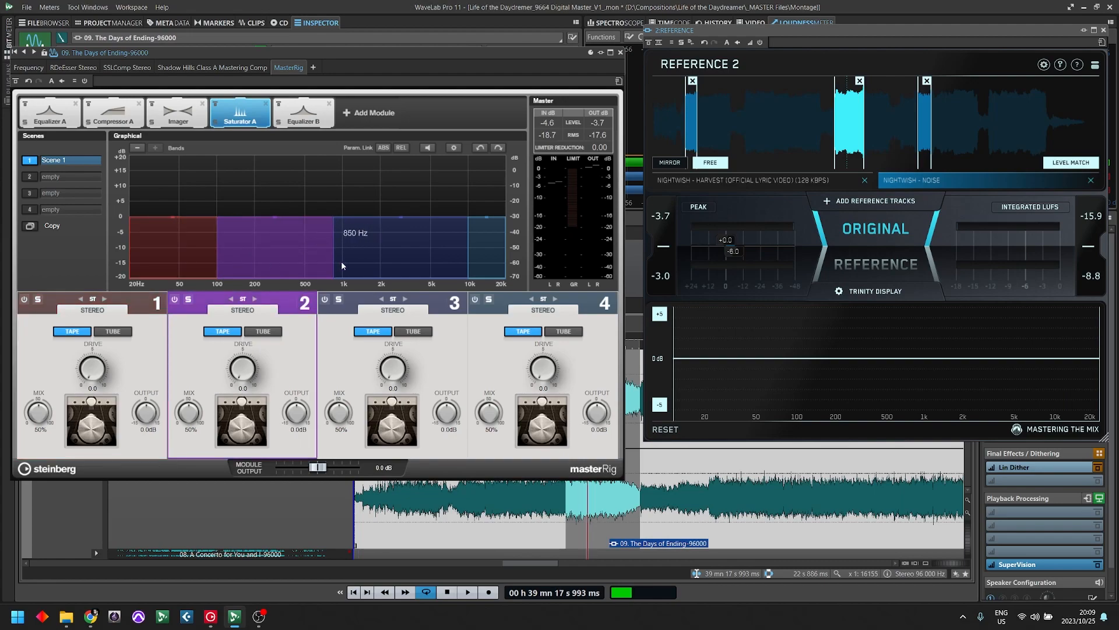
left_click_drag(471, 263, 456, 274)
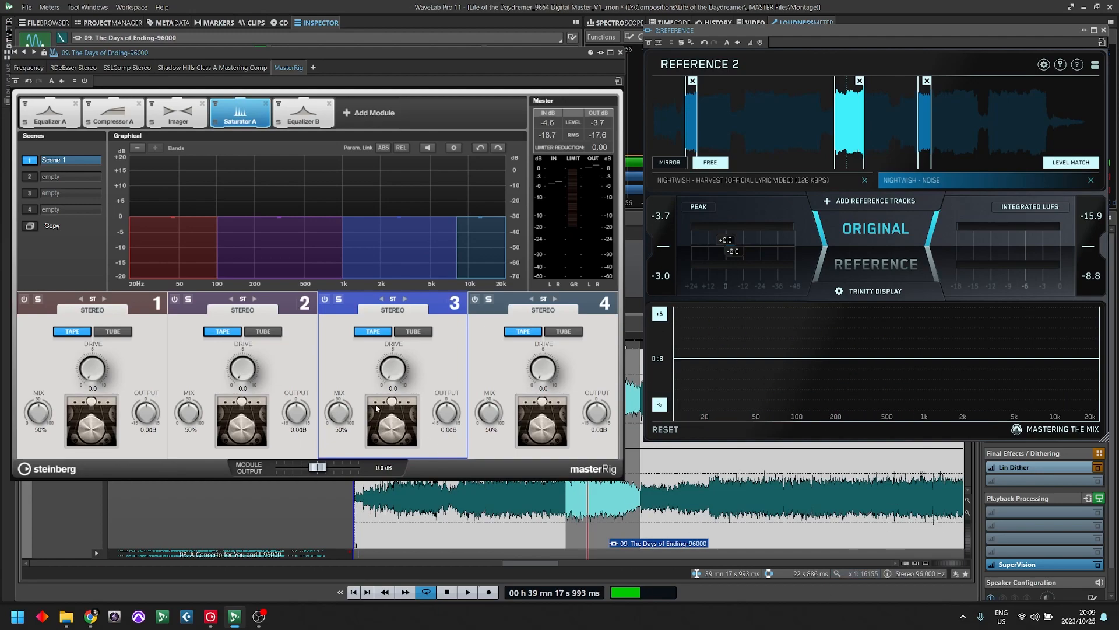
- Set the mix of all four Saturator A bands to 0% while the song plays
key("space")
left_click_drag(489, 413, 500, 547)
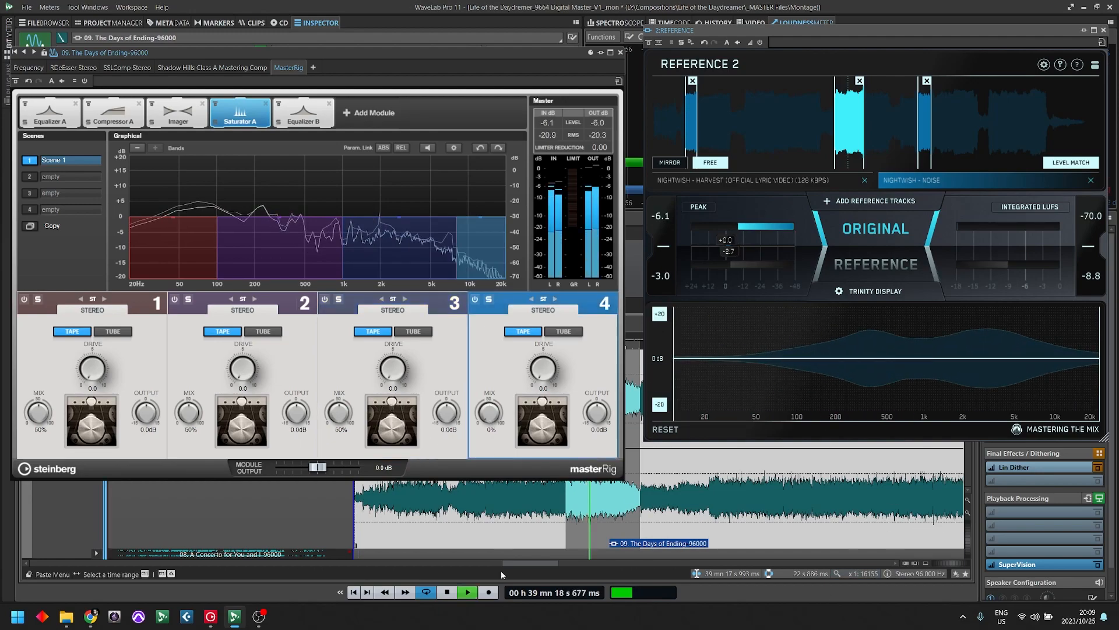
left_click_drag(339, 413, 337, 430)
left_click_drag(189, 412, 188, 431)
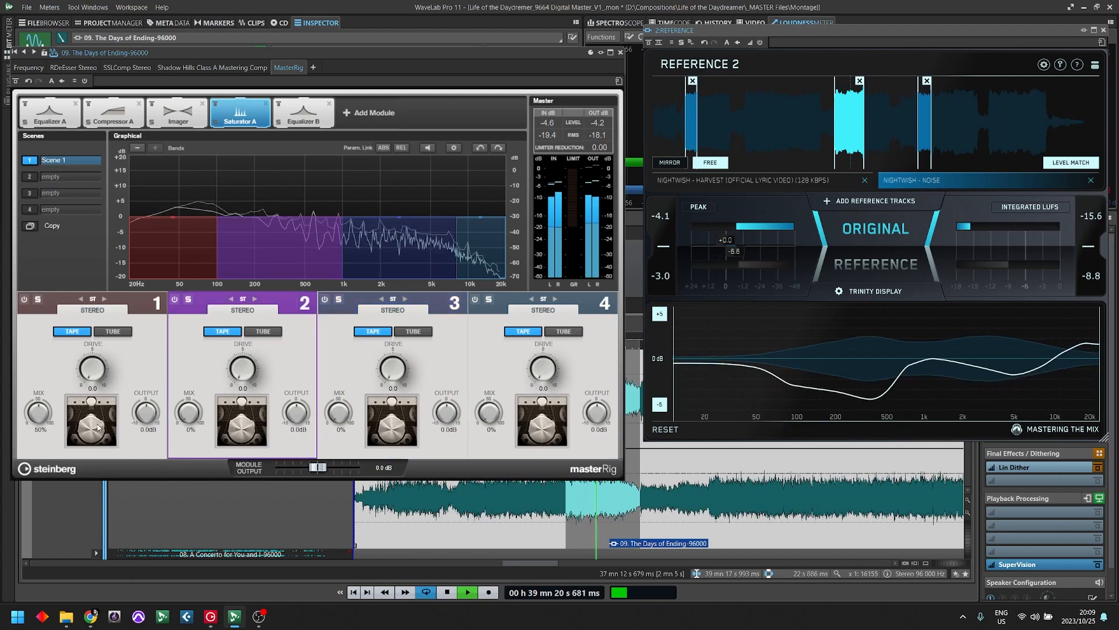
left_click(40, 414)
left_click_drag(41, 415, 40, 432)
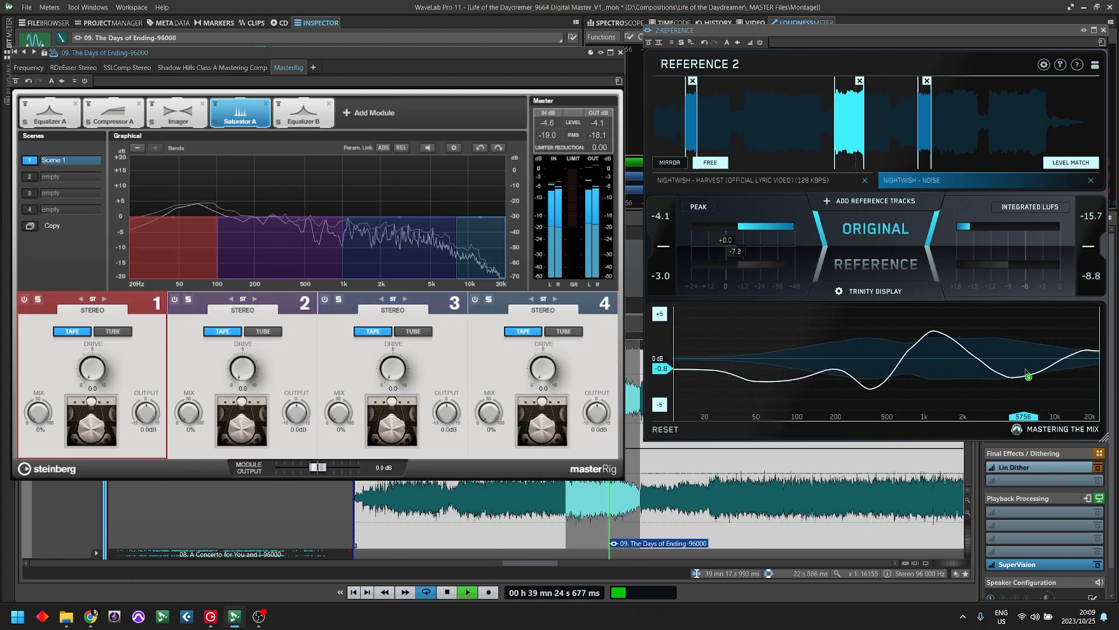
- Solo Saturator A's band 3, switch it to Tube and set its drive to 4.1 and mix to 25% during playback
left_click(338, 299)
left_click(413, 331)
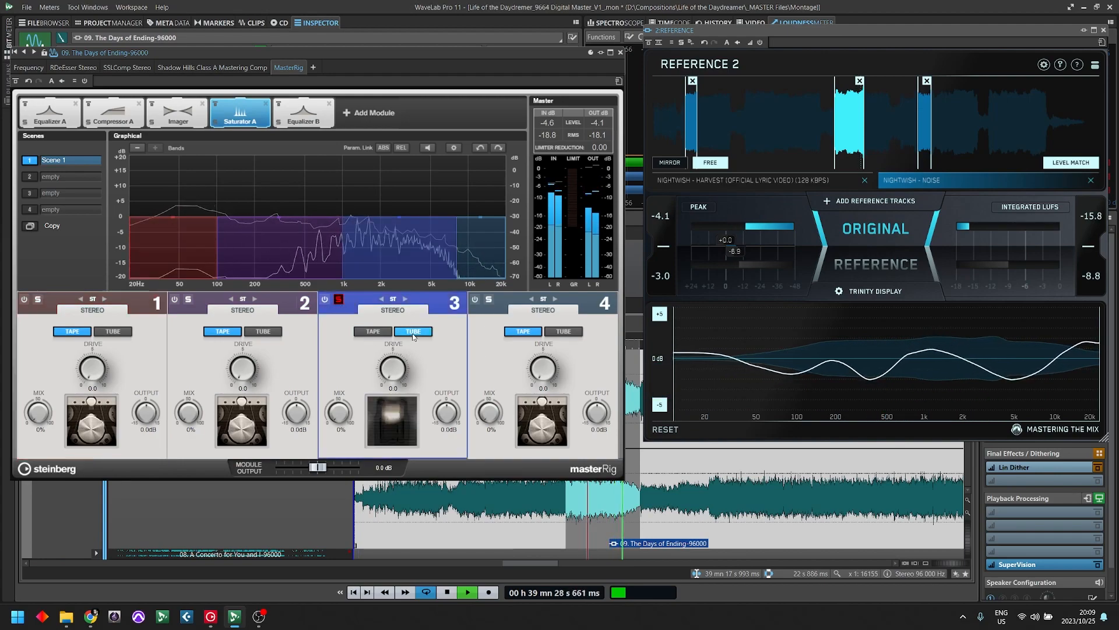
mouse_move(399, 370)
left_mouse_down()
mouse_move(402, 357)
mouse_move(401, 376)
left_mouse_up()
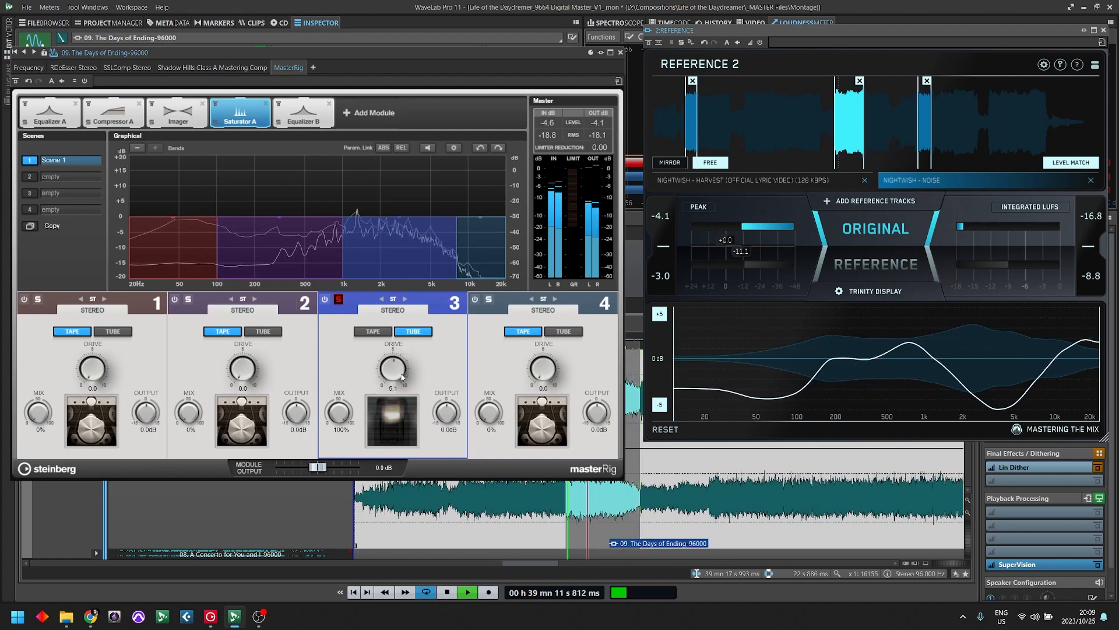
left_click_drag(340, 413, 343, 491)
key("space")
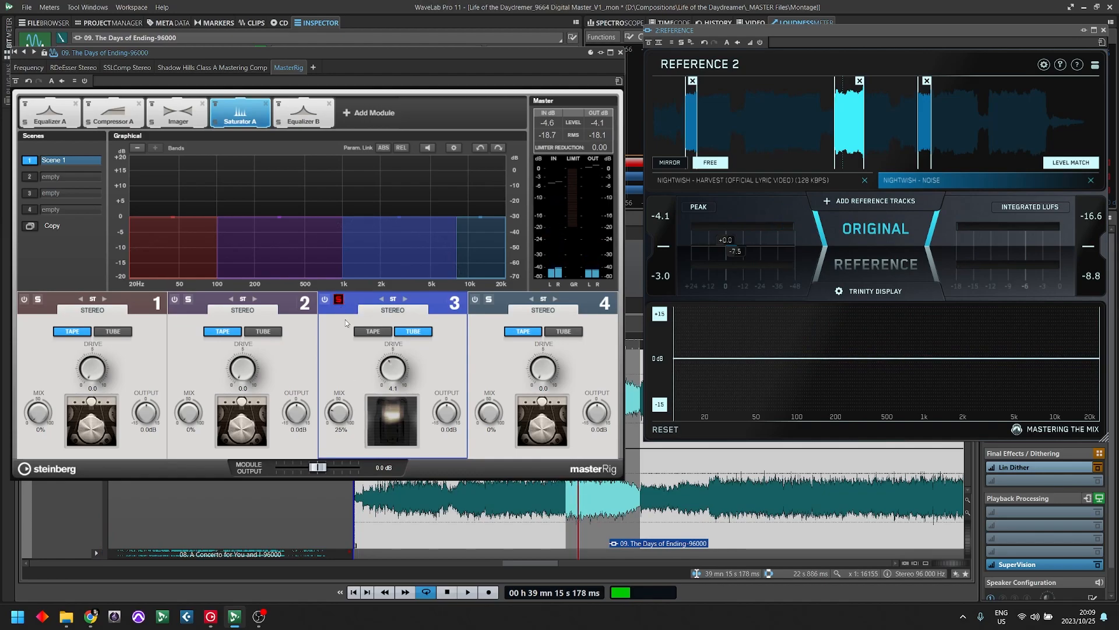
- During playback, set the mix of Saturator A's band 3 to 23% and compare the song with that band bypassed and active
key("space")
left_click_drag(336, 416, 347, 399)
left_click(325, 301)
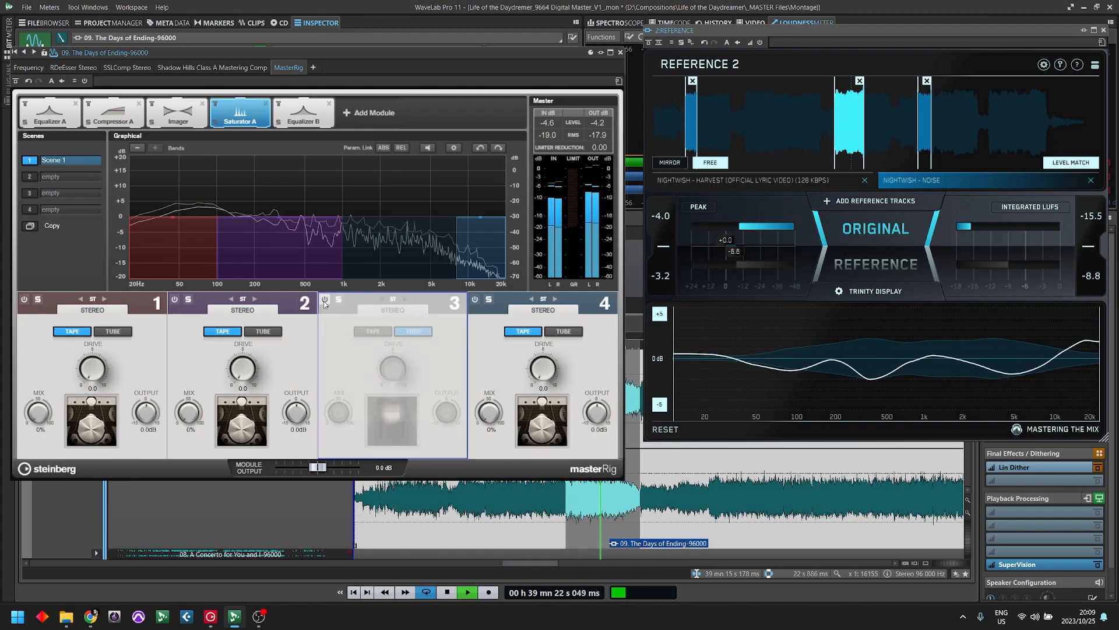
left_click(325, 300)
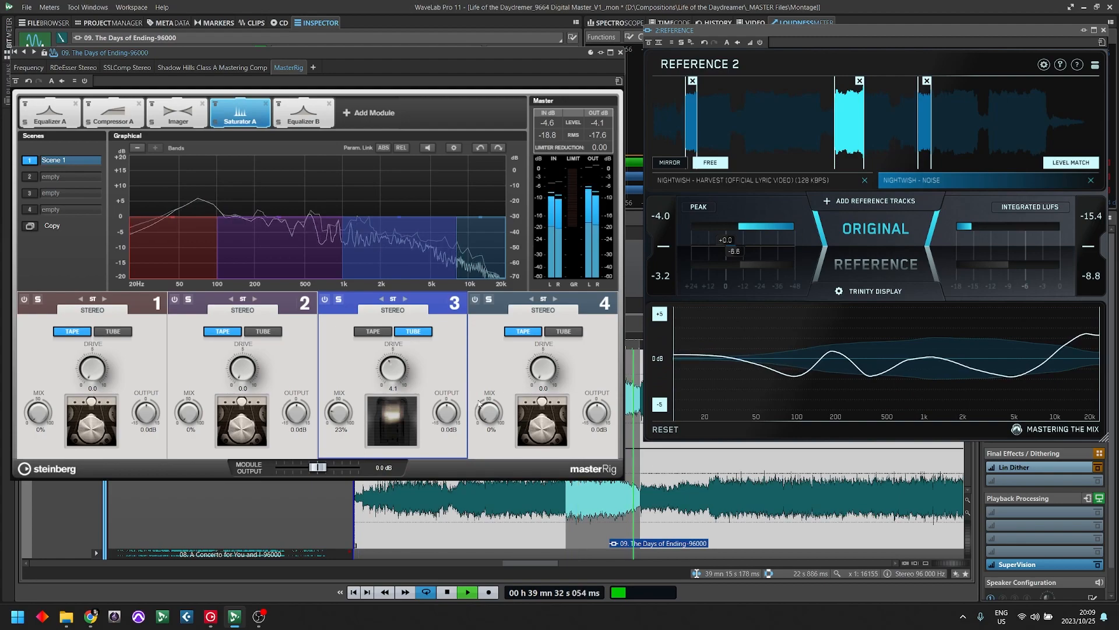
key("space")
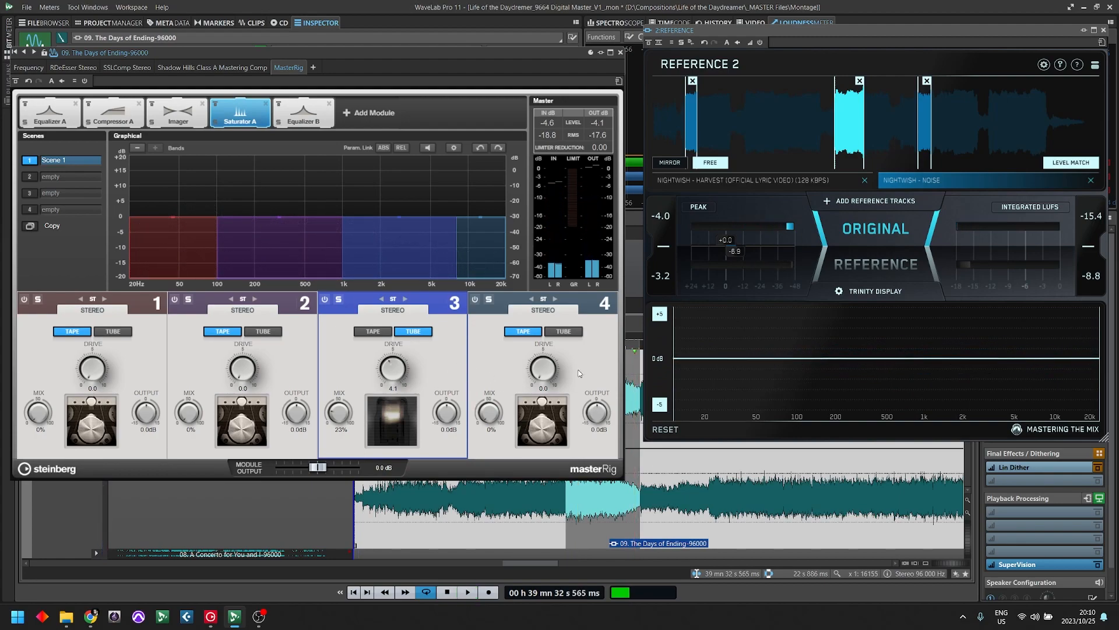
- Try Steinberg's Distortion plug-in after MasterRig in the clip's effects and adjust its boost
left_click_drag(340, 53, 705, 60)
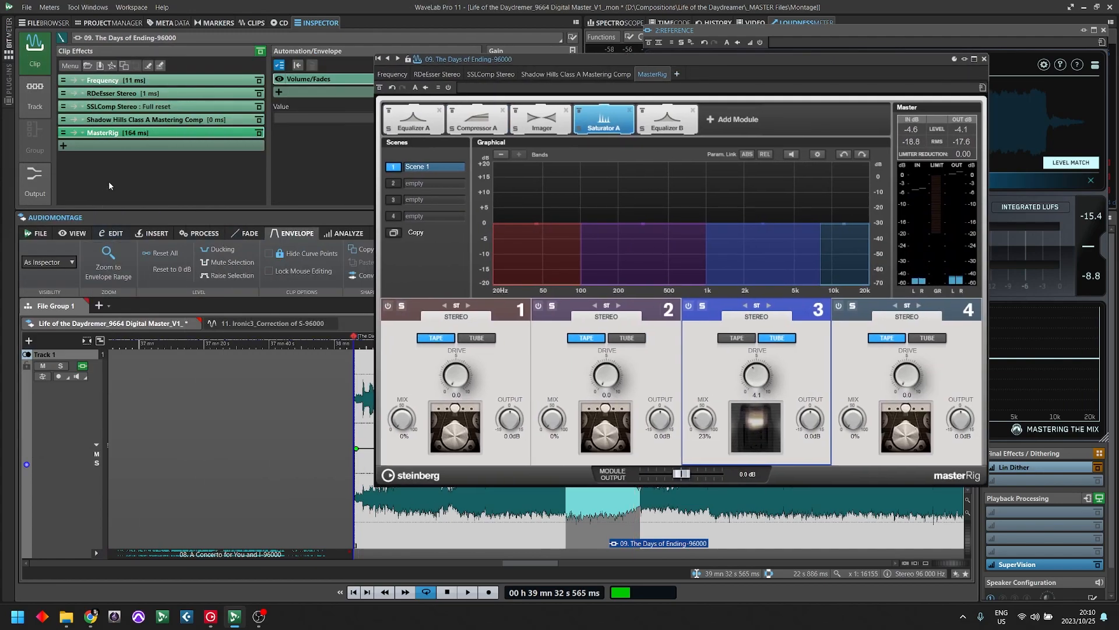
left_click(104, 147)
mouse_move(155, 505)
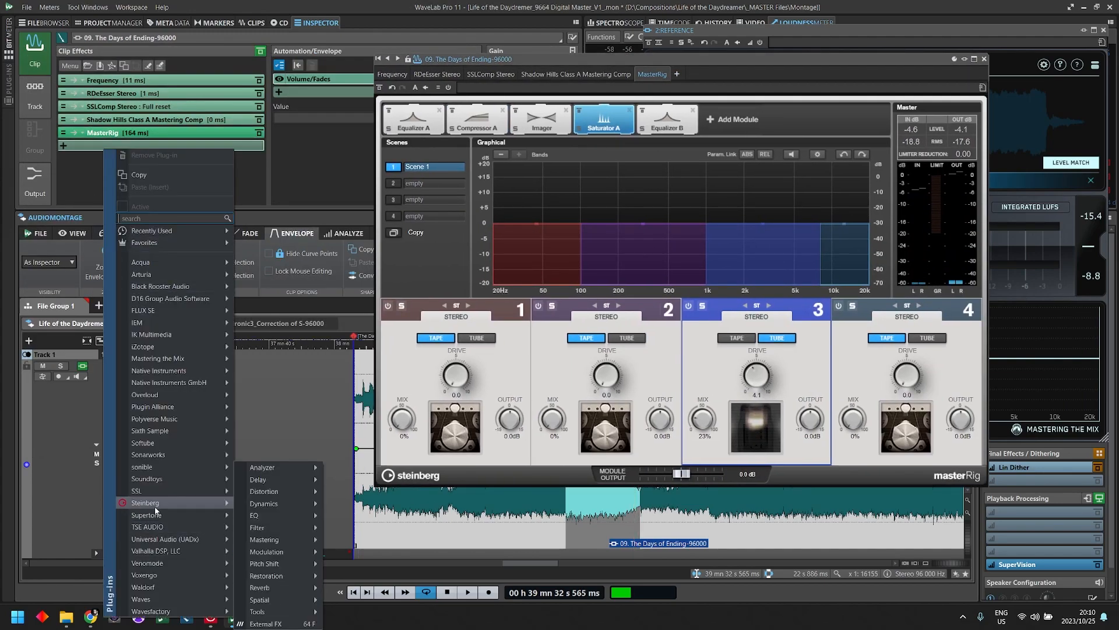
mouse_move(281, 491)
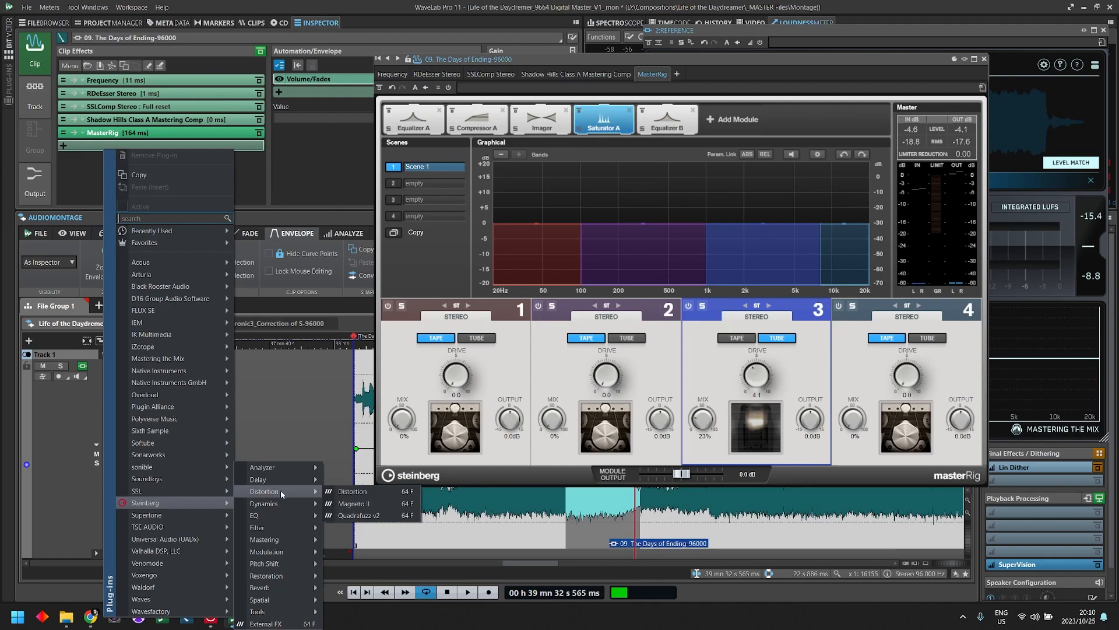
left_click(375, 493)
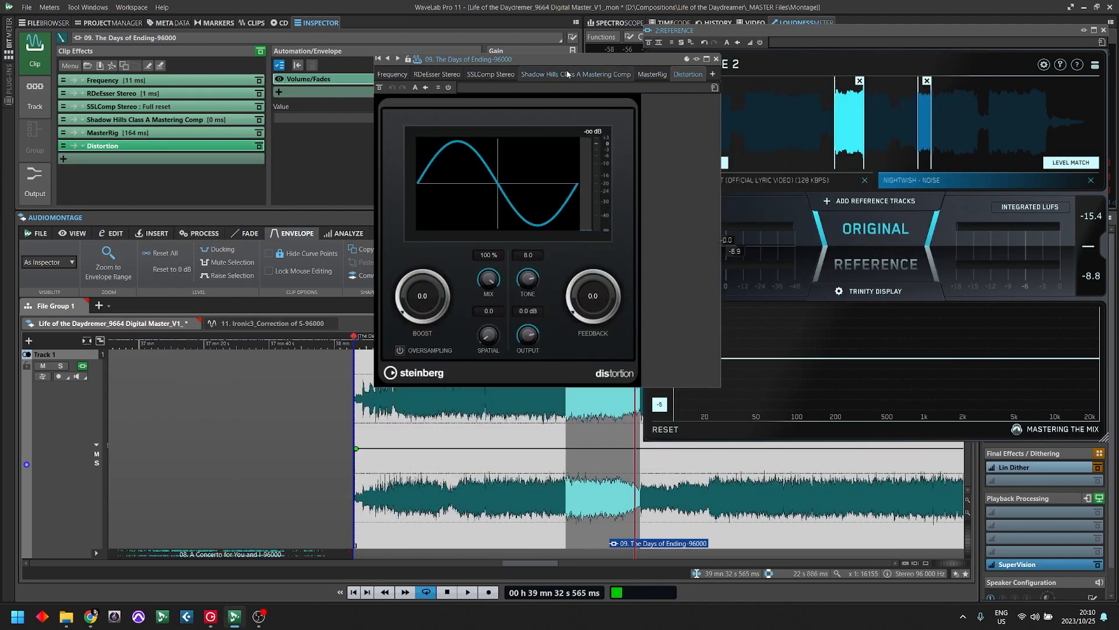
left_click_drag(525, 59, 295, 163)
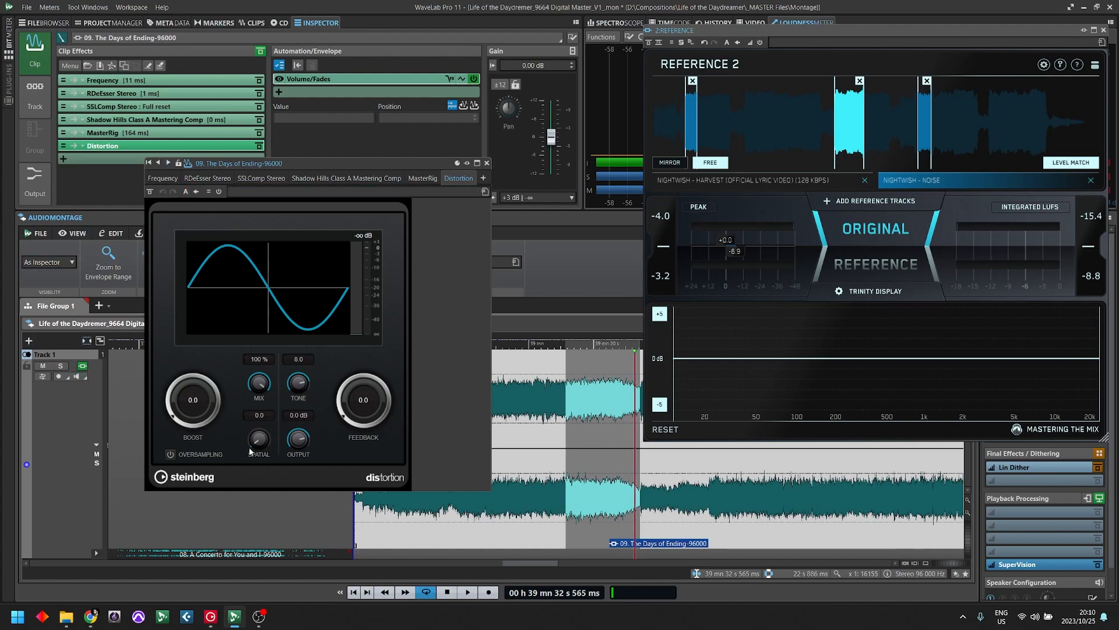
left_click(196, 400)
mouse_move(197, 421)
left_mouse_down()
mouse_move(198, 408)
mouse_move(204, 415)
left_mouse_up()
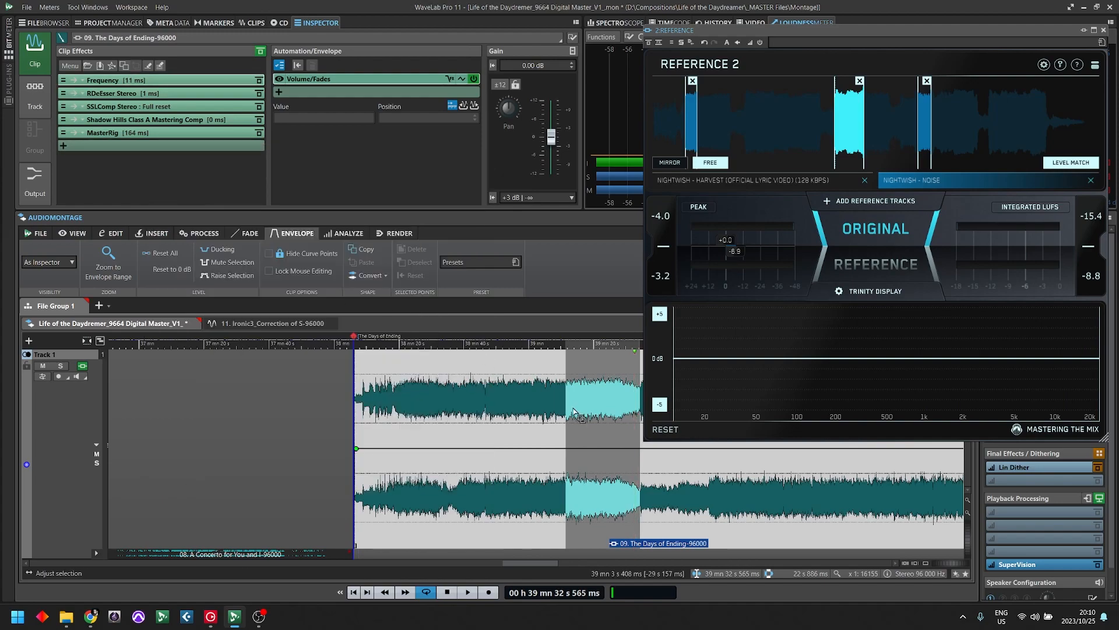
- Reopen MasterRig and compare Tape and Tube on Saturator A's soloed band 4 at drive 10.0 and 100% mix, ending on Tape
left_click(117, 133)
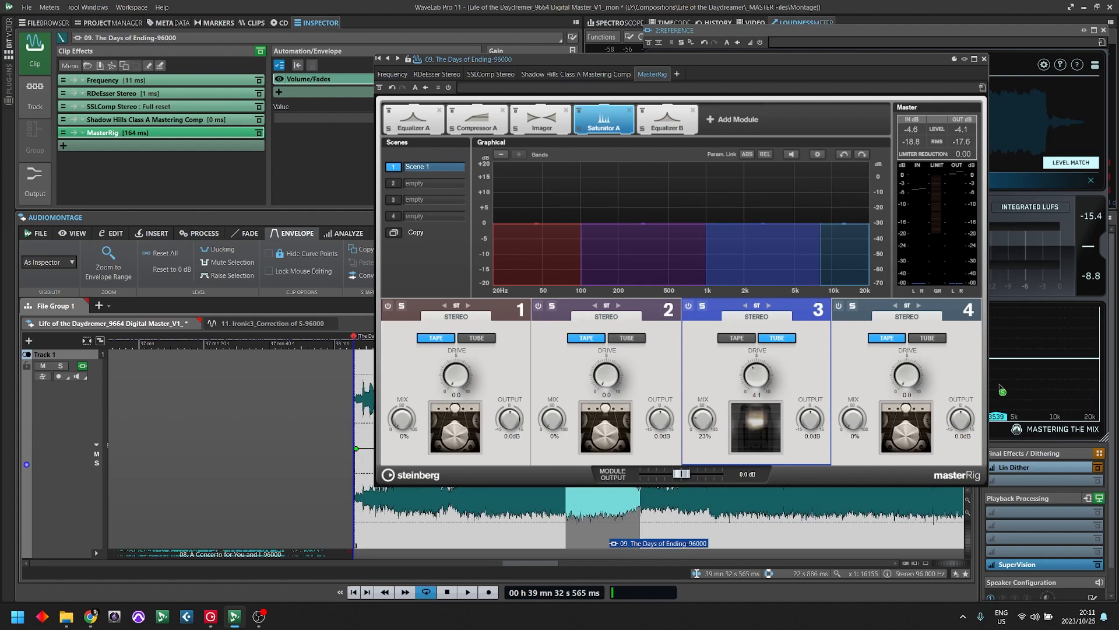
left_click_drag(758, 59, 407, 51)
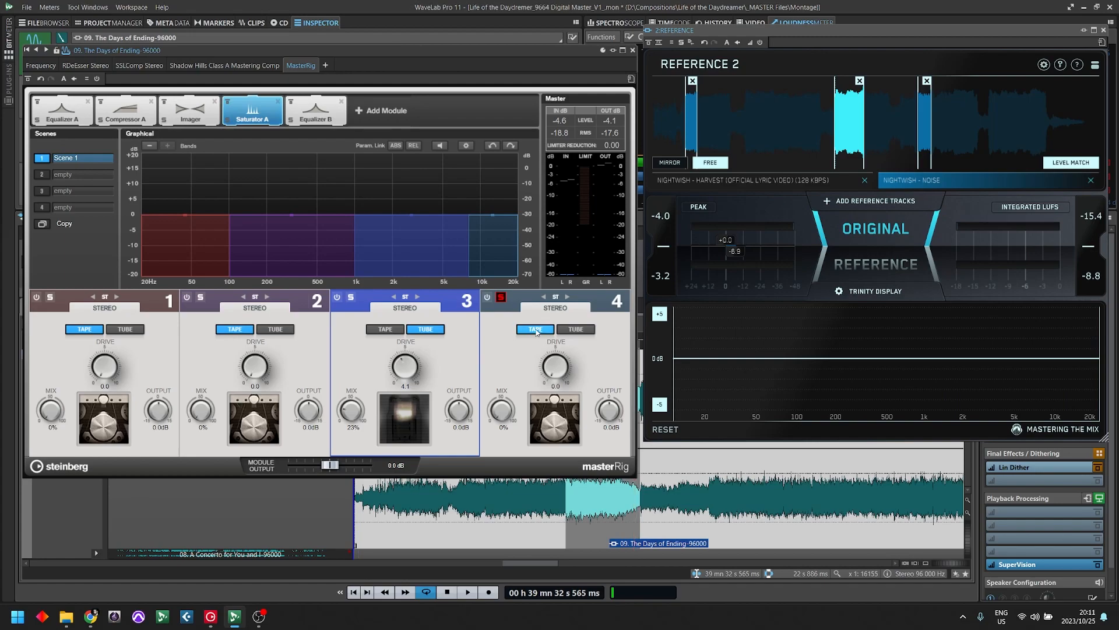
key("space")
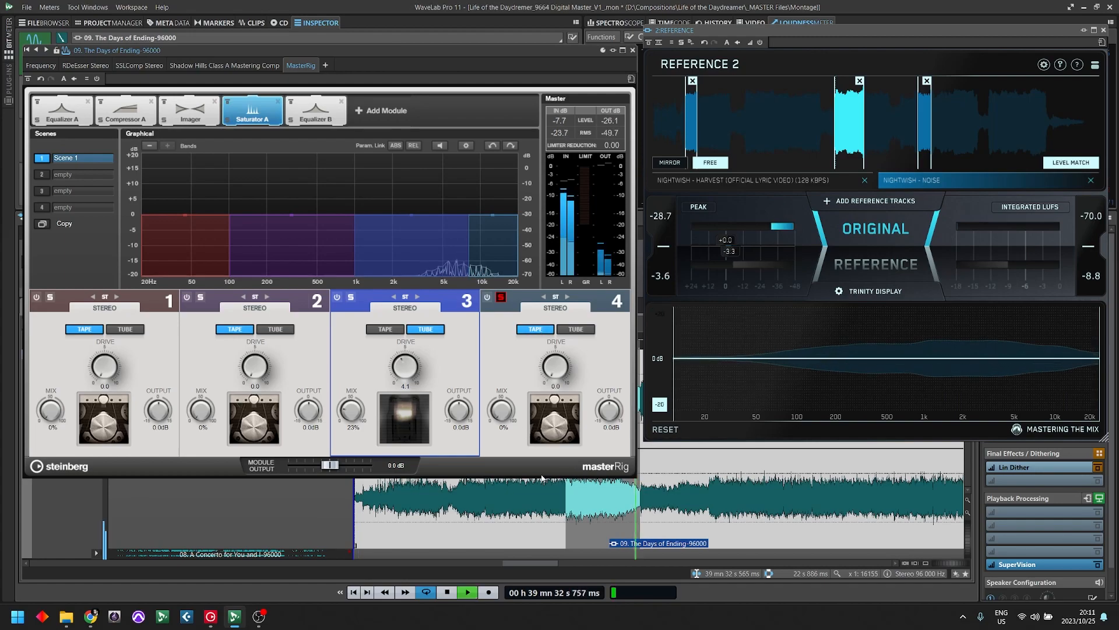
left_click(551, 383)
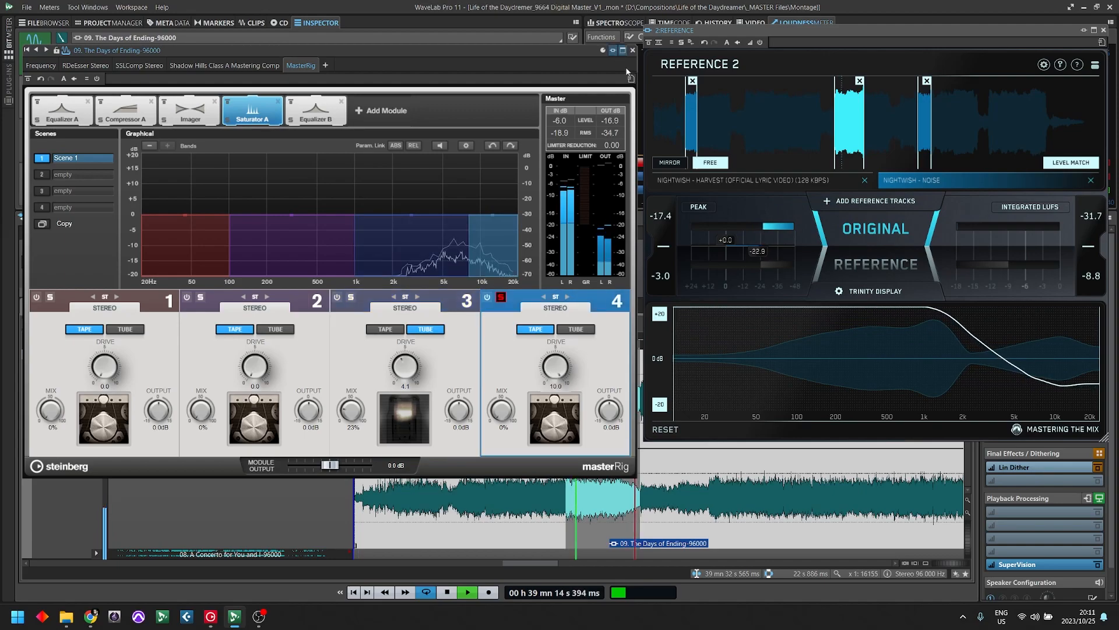
left_click_drag(515, 400, 545, 333)
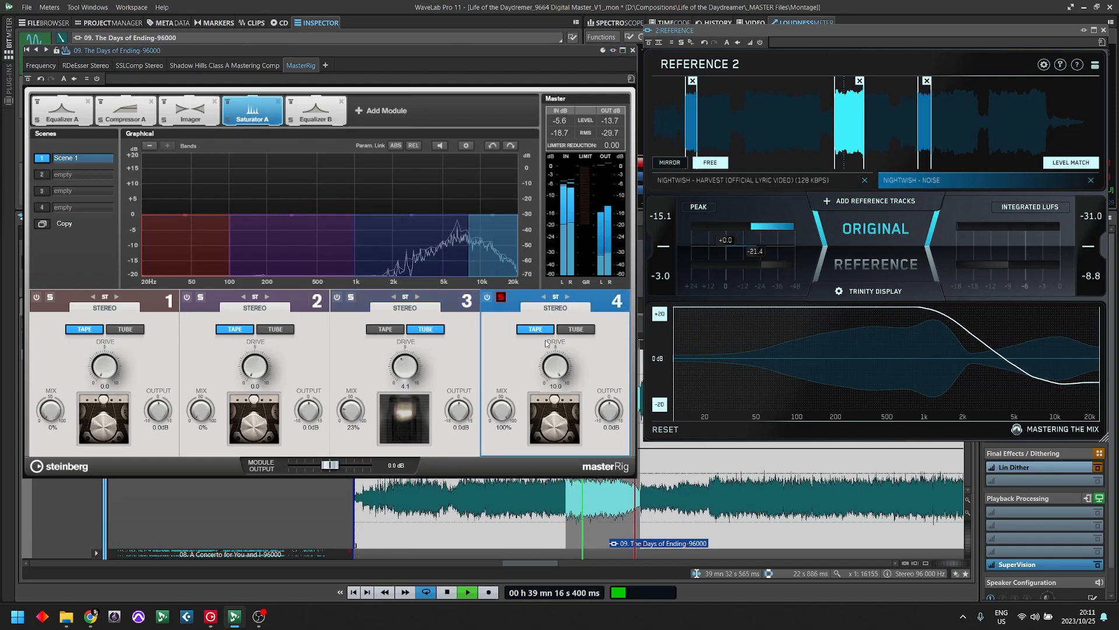
left_click(575, 330)
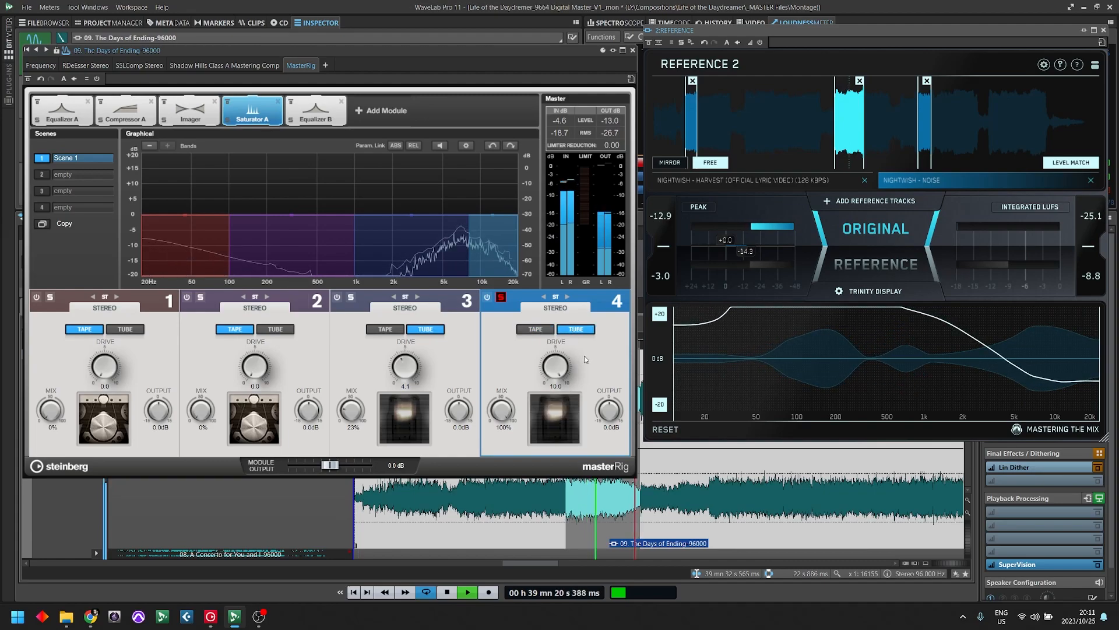
left_click(535, 328)
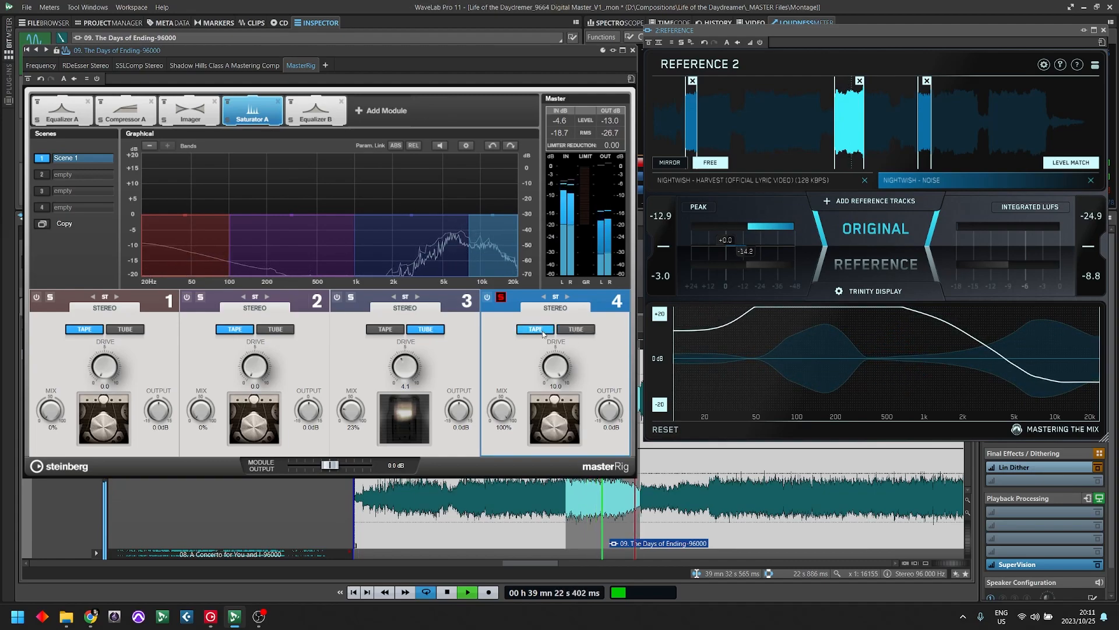
key("space")
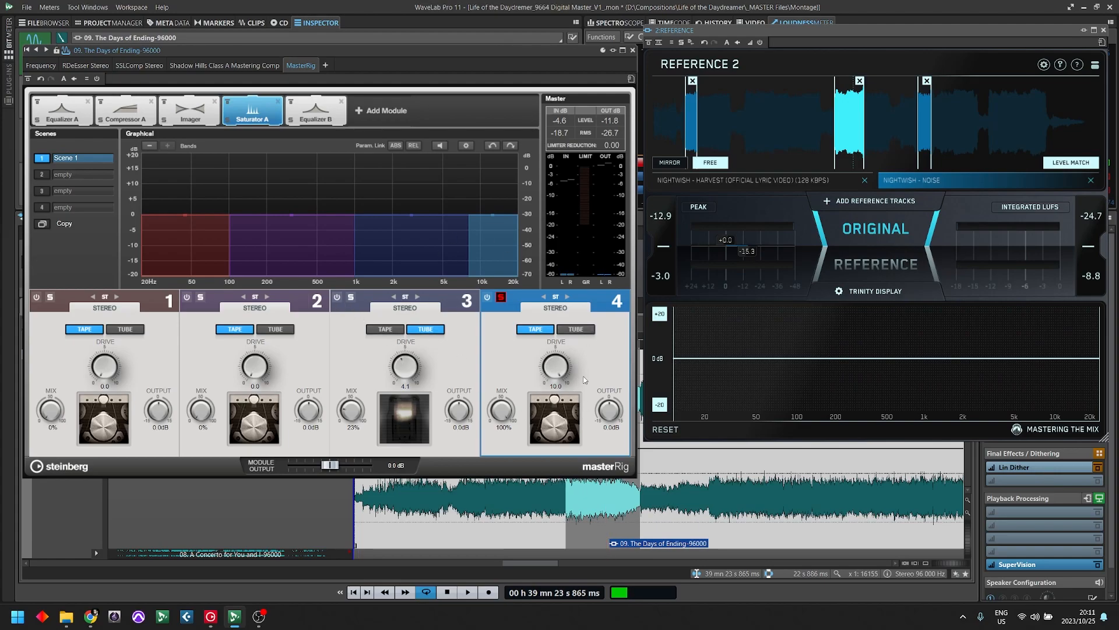
- Lower the drive of Saturator A's soloed band 4 to 3.9 while the song plays
key("space")
left_click_drag(560, 369, 574, 427)
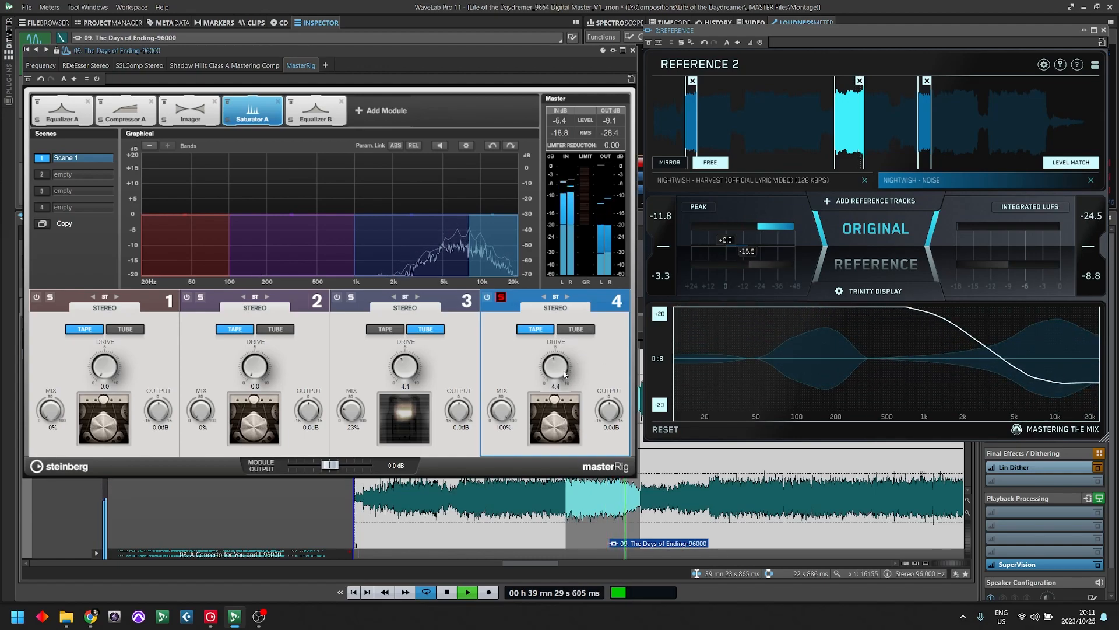
left_click_drag(564, 375, 568, 383)
key("space")
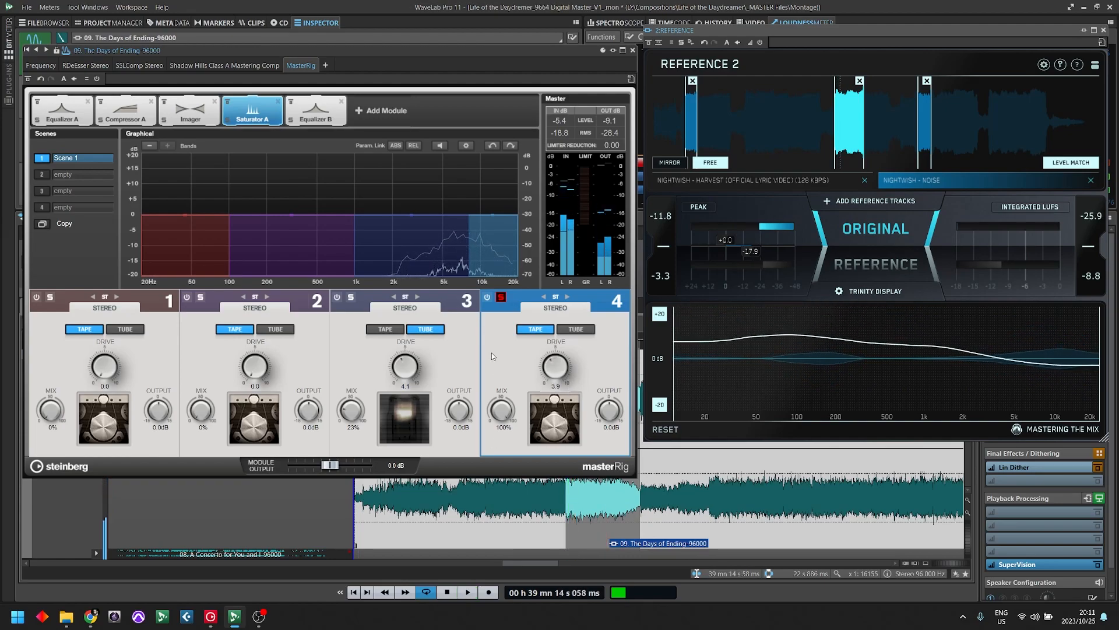
- Reset band 4's mix to 0%, unsolo the band and raise its mix to 23% during playback
double_click(504, 427)
type("0")
key("Return")
key("space")
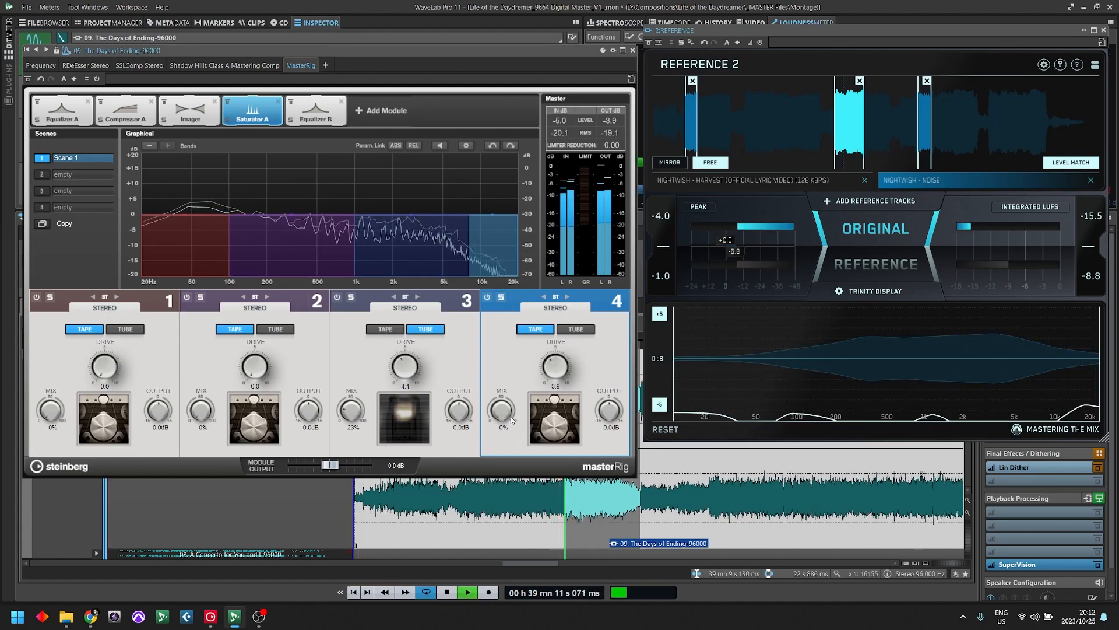
left_click_drag(505, 414, 507, 410)
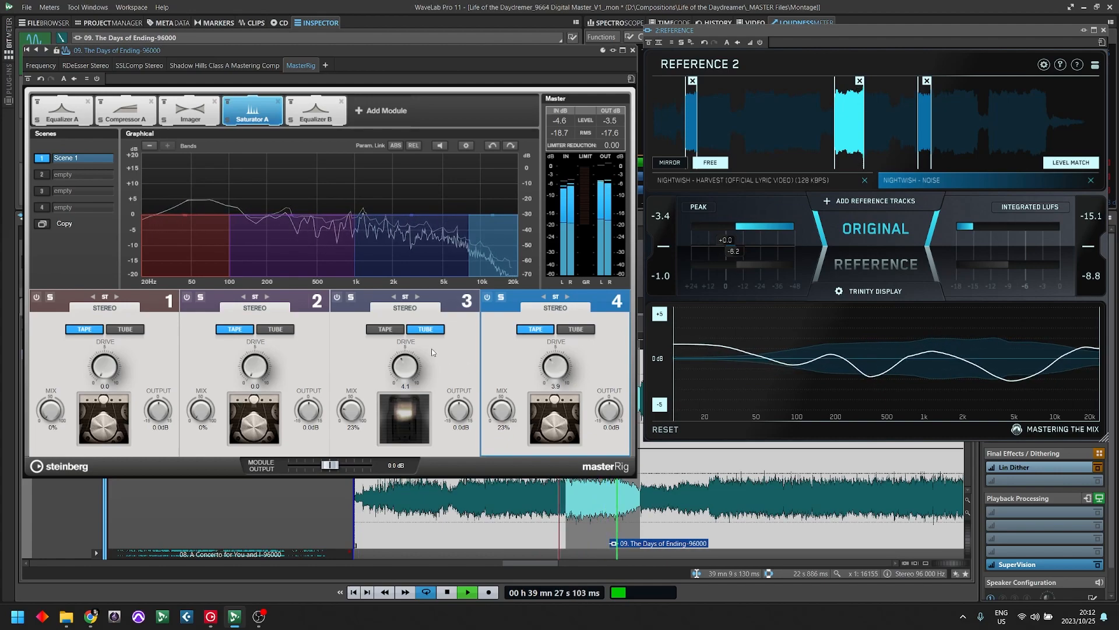
key("space")
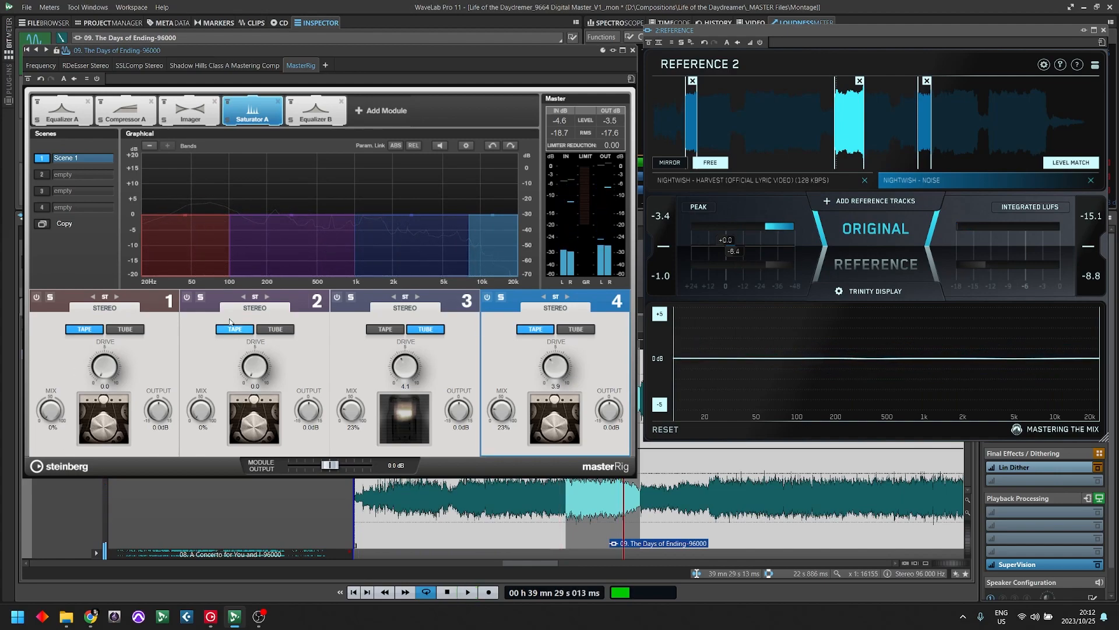
- Solo Saturator A's band 1, switch it to Tube and audition it at drive 10.0 and 100% mix
left_click(50, 297)
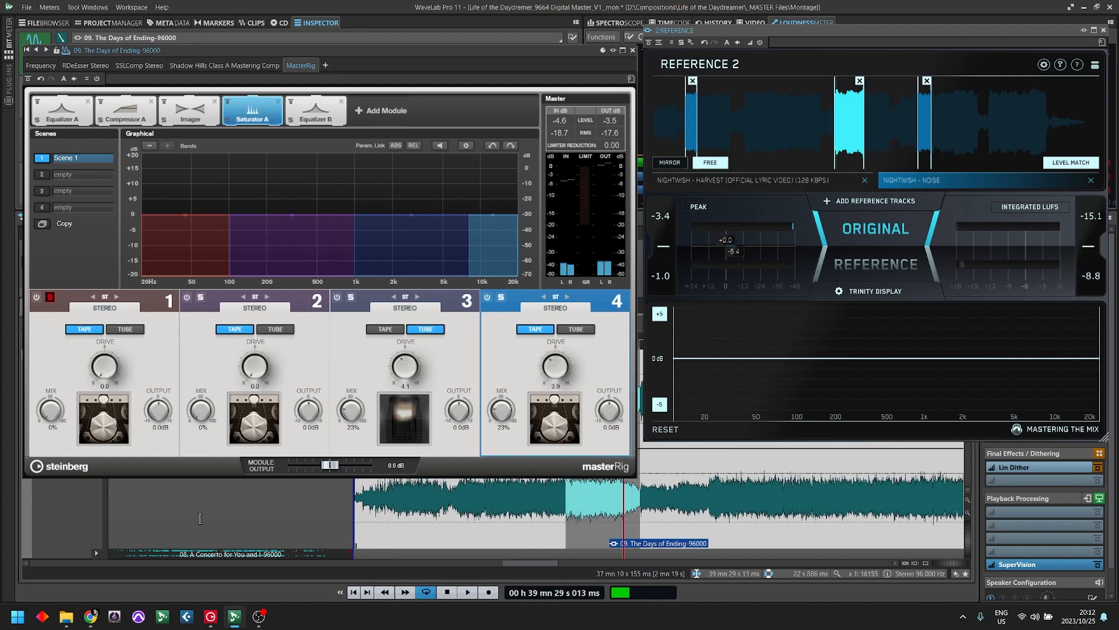
key("space")
left_click_drag(104, 368, 110, 328)
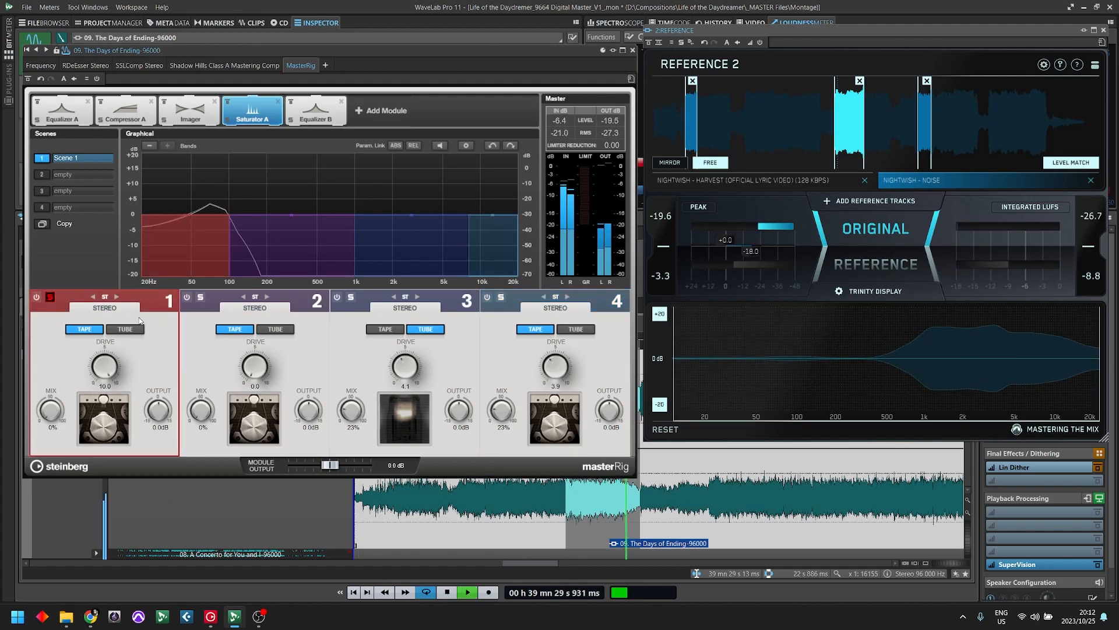
left_click(125, 330)
left_click_drag(61, 415, 78, 268)
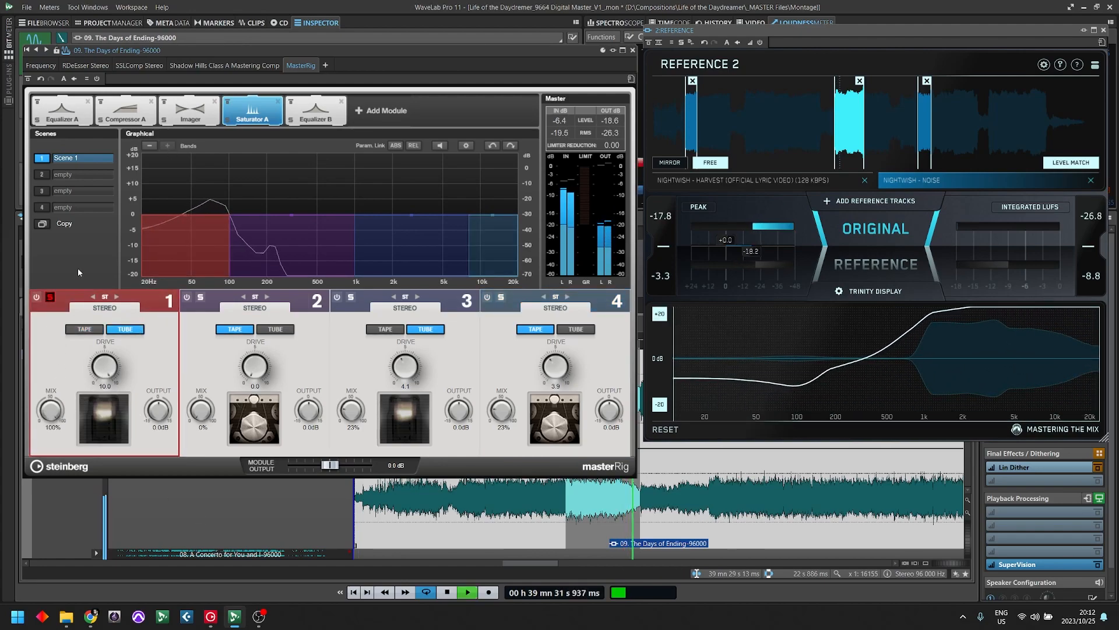
- Return band 1's mix to 0% and its drive to 0.0, and unsolo the band
left_click_drag(73, 309, 51, 414)
key("space")
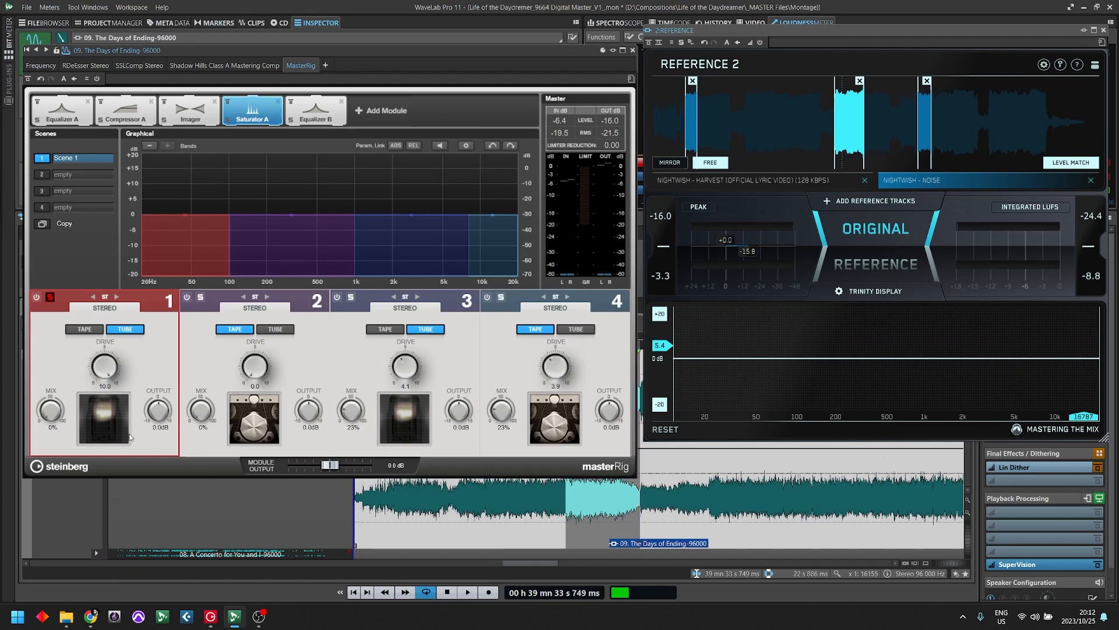
left_click_drag(105, 366, 120, 502)
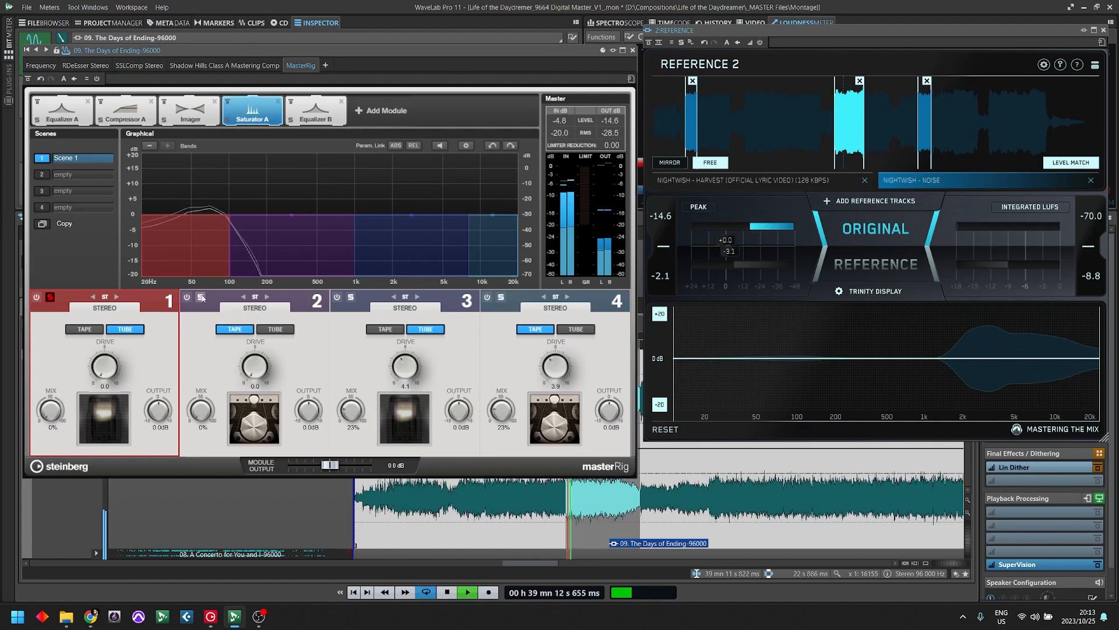
left_click(50, 296)
- Compare the song with the whole Saturator A module bypassed and active during playback
key("space")
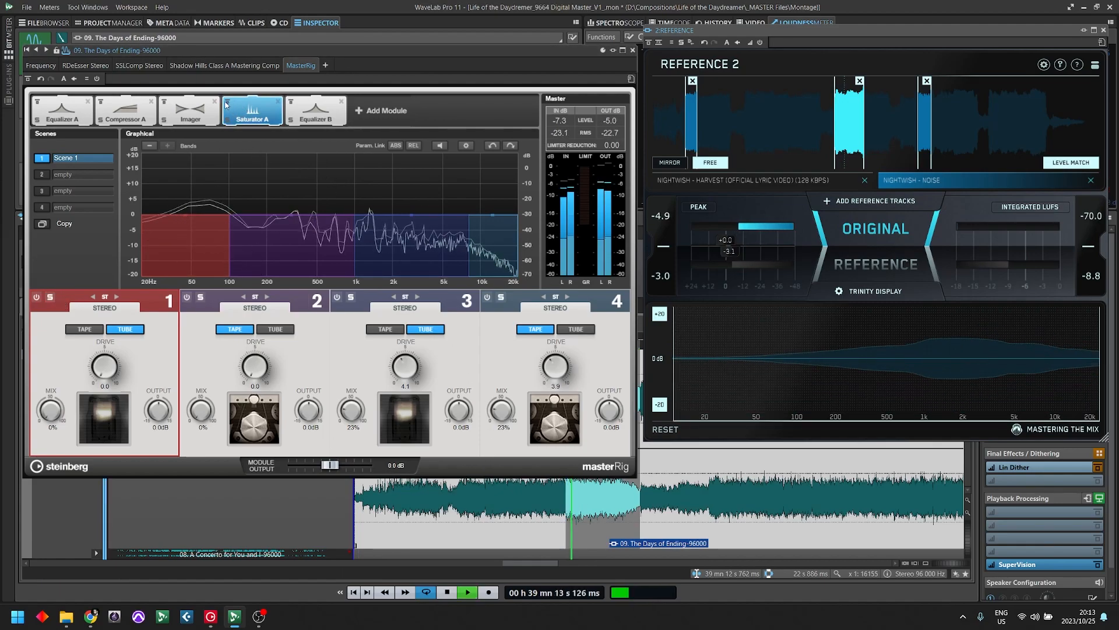
left_click(227, 102)
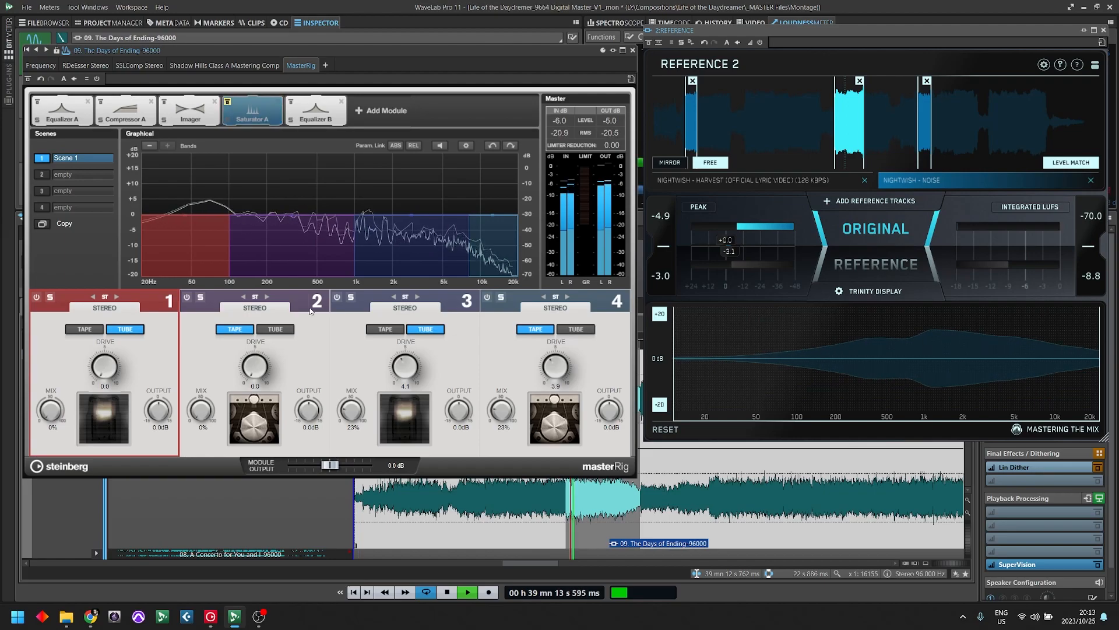
left_click(257, 112)
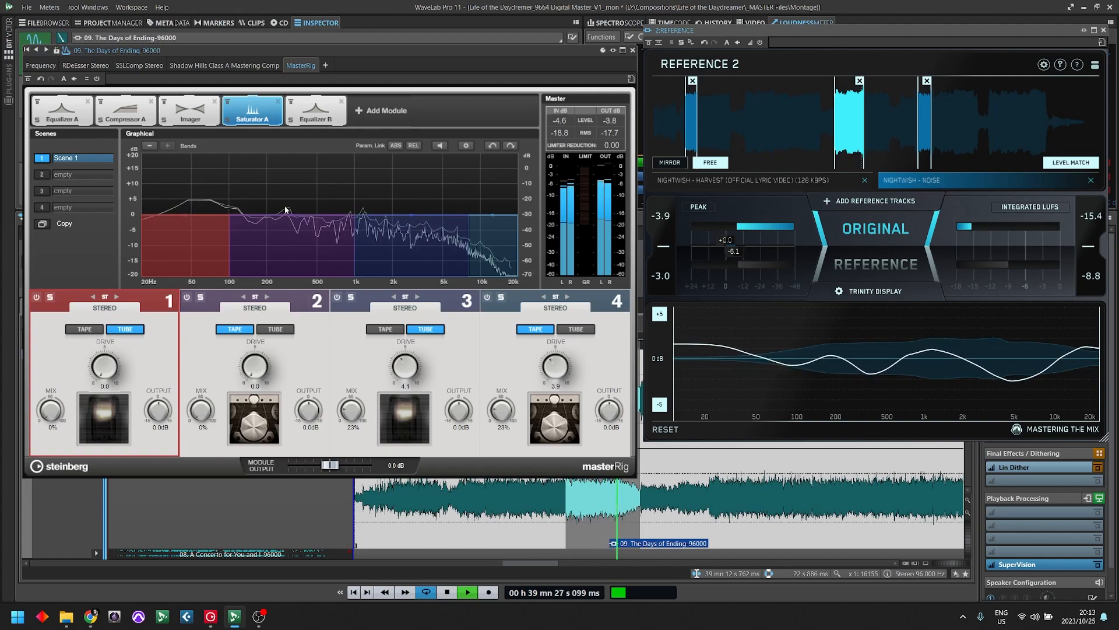
key("space")
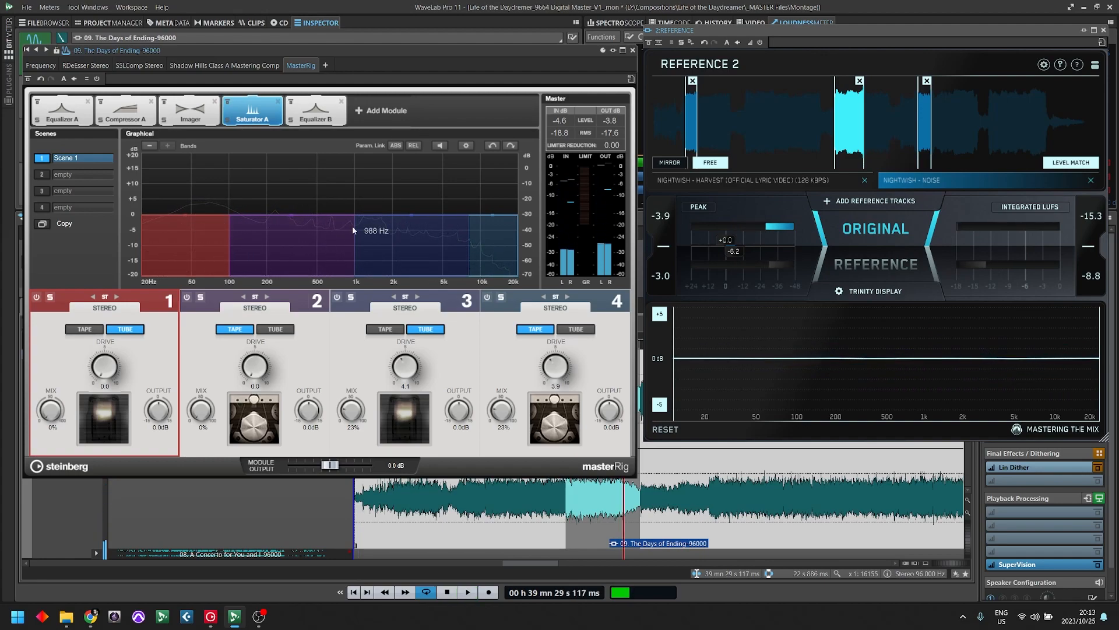
- In Equalizer B, set band 3 to -1.8 dB at 250 Hz, band 4 to -3.0 dB at 439 Hz and band 5 to 949 Hz
left_click(315, 116)
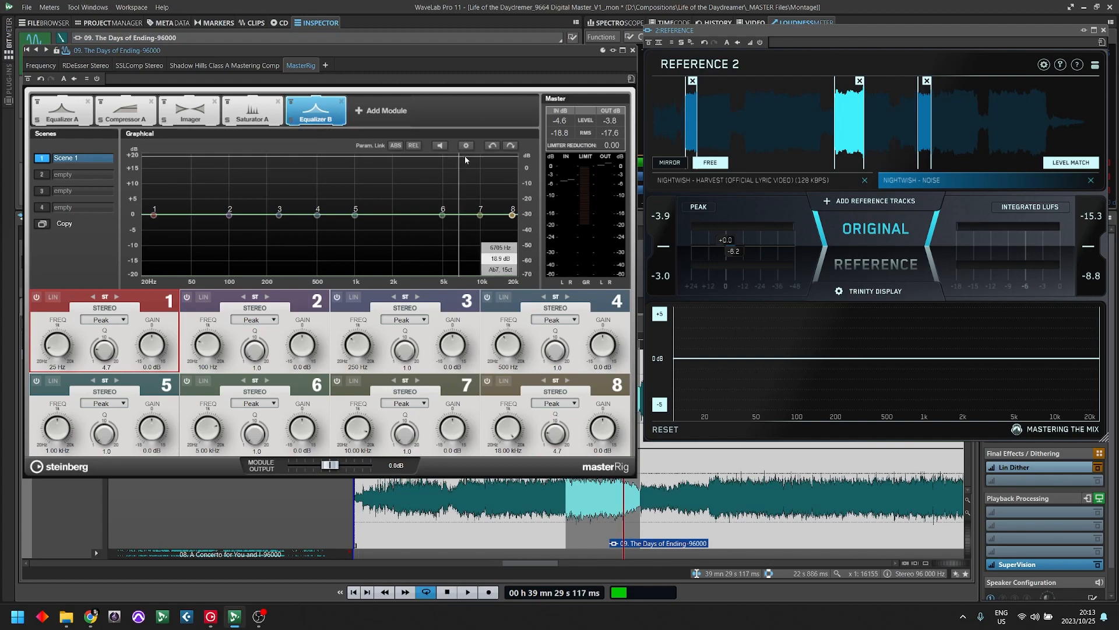
key("space")
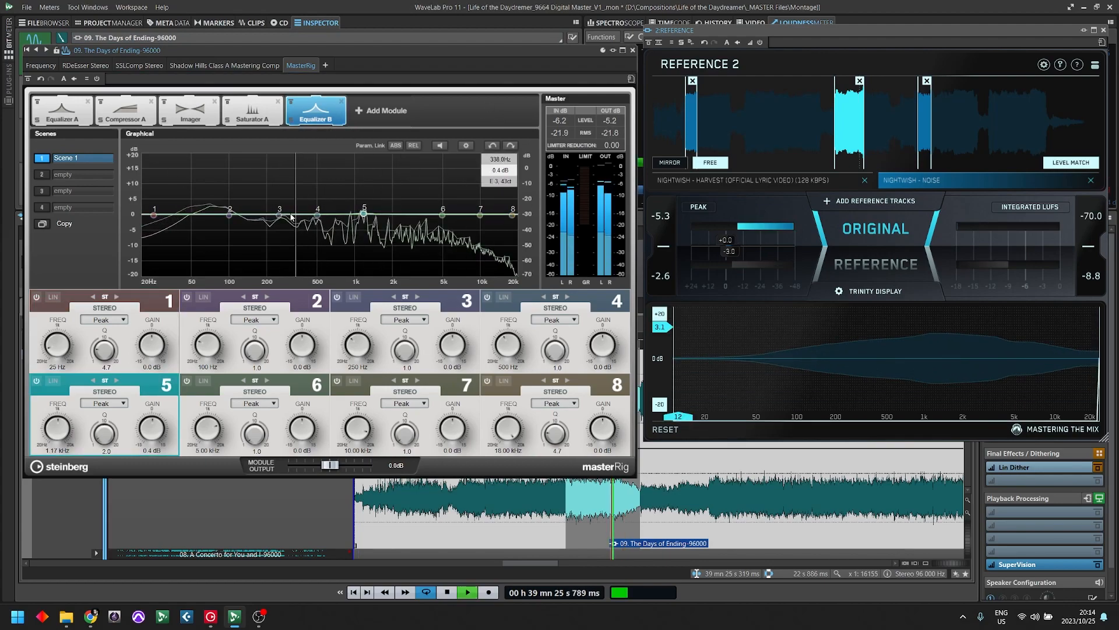
mouse_move(279, 215)
left_mouse_down()
mouse_move(279, 183)
mouse_move(280, 224)
left_mouse_up()
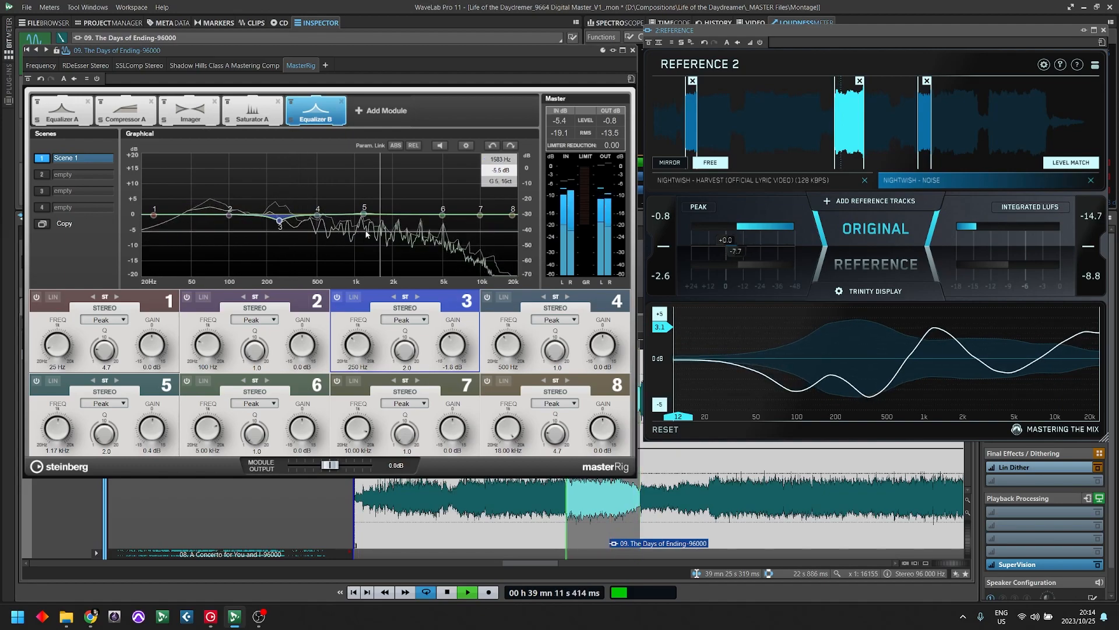
left_click_drag(320, 219, 313, 231)
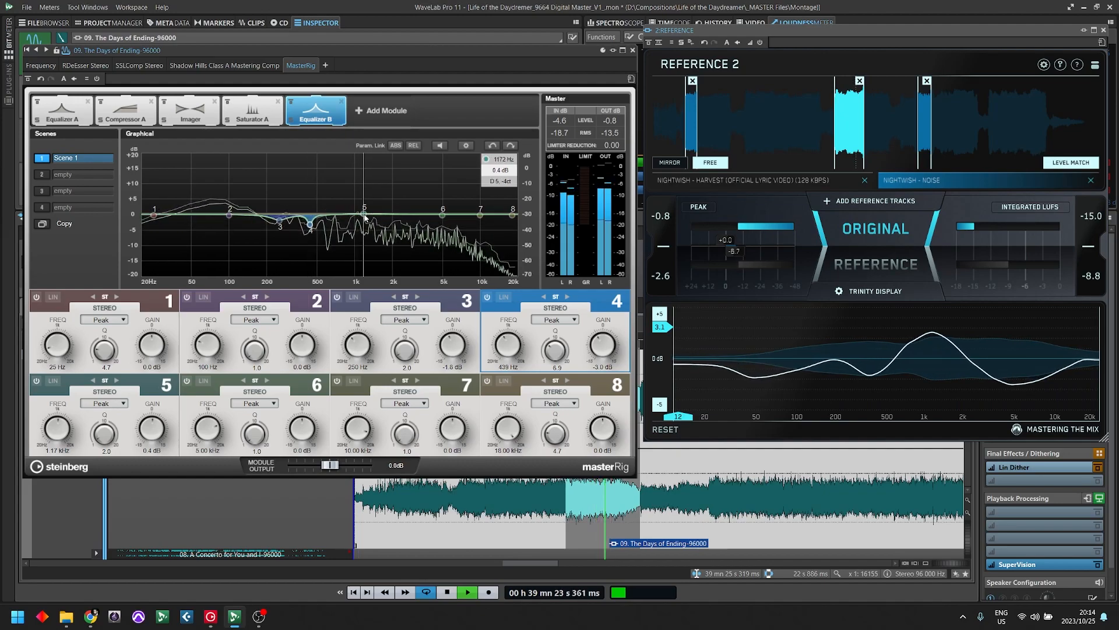
left_click_drag(364, 218, 370, 211)
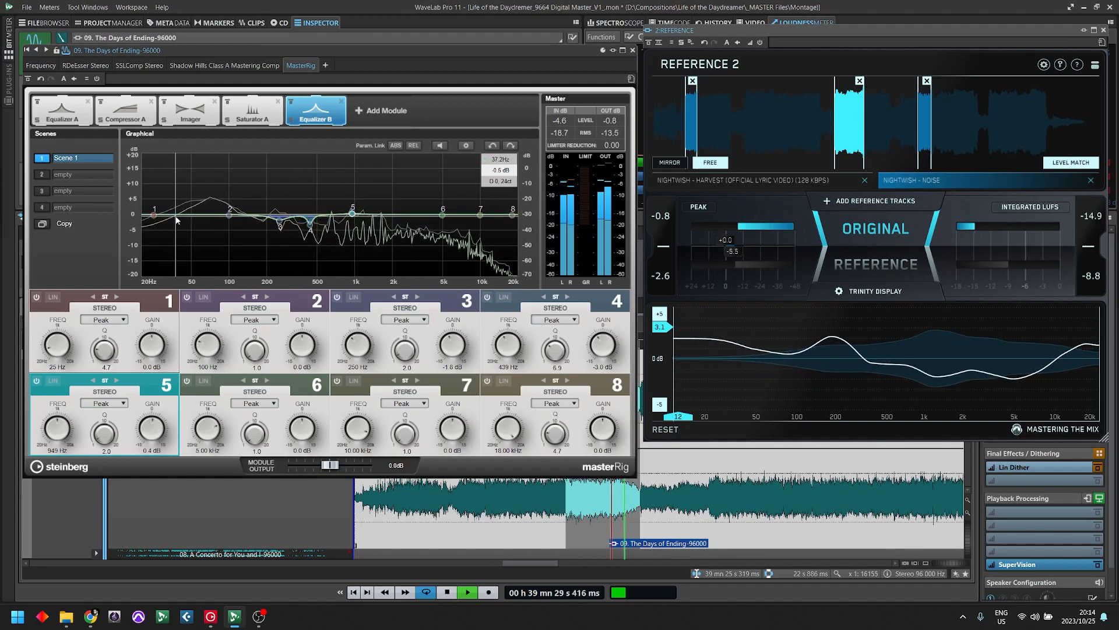
- In Equalizer B, set band 1 to -0.4 dB at 52 Hz and band 2 to -2.5 dB at 97 Hz
left_click_drag(153, 217, 181, 218)
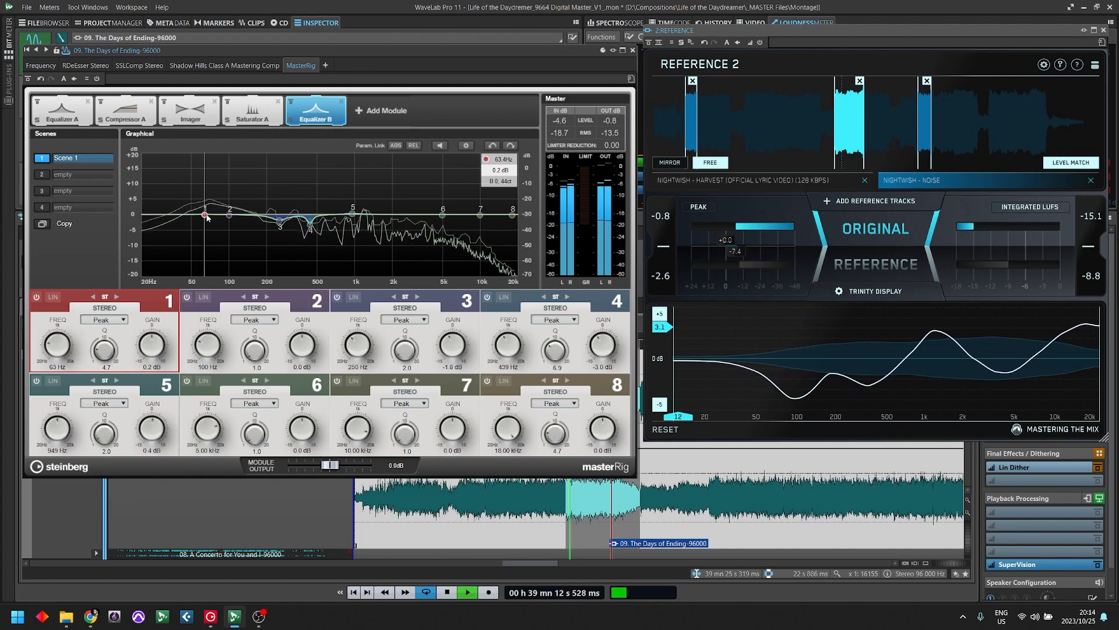
left_click_drag(228, 215, 227, 218)
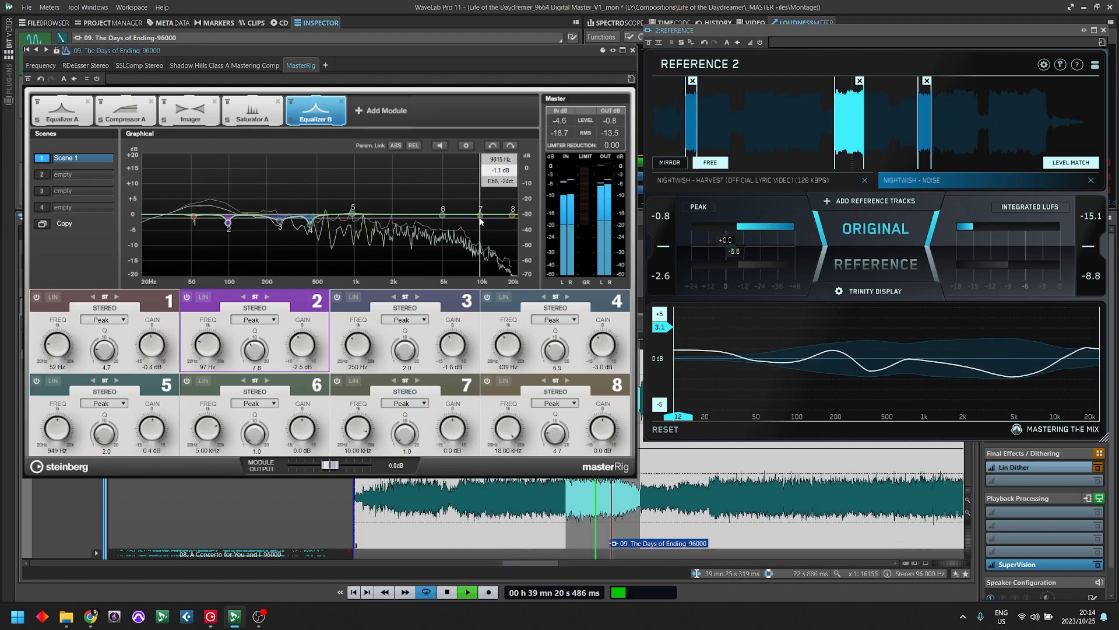
- Set Equalizer B's band 7 to -1.2 dB at 8.36 kHz, stop playback and set band 3's Q to 3.9
left_click_drag(480, 215, 473, 220)
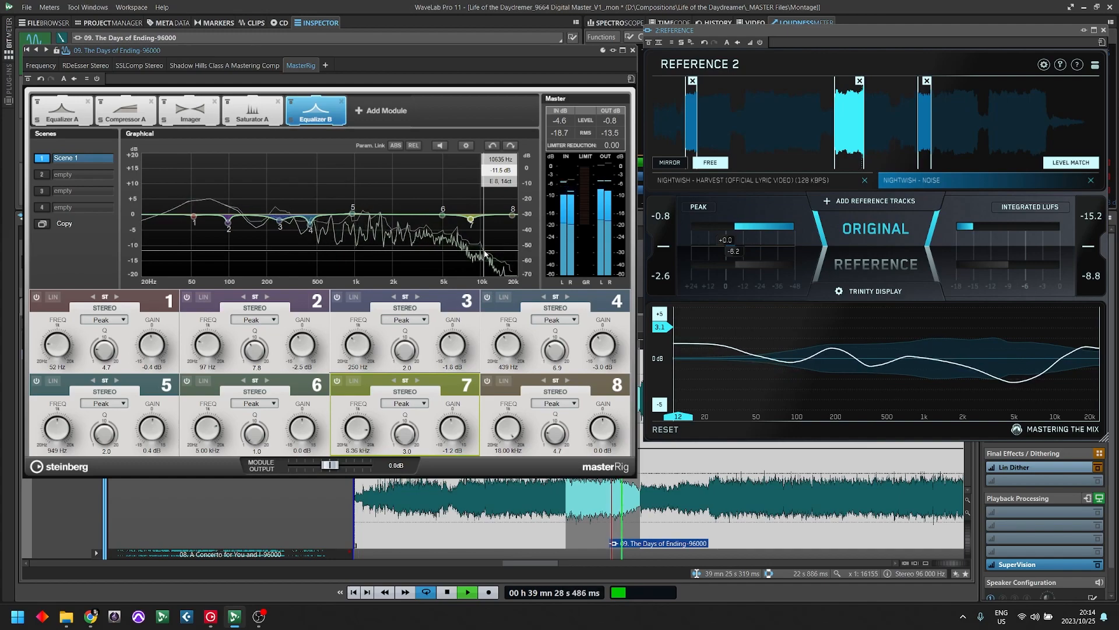
key("space")
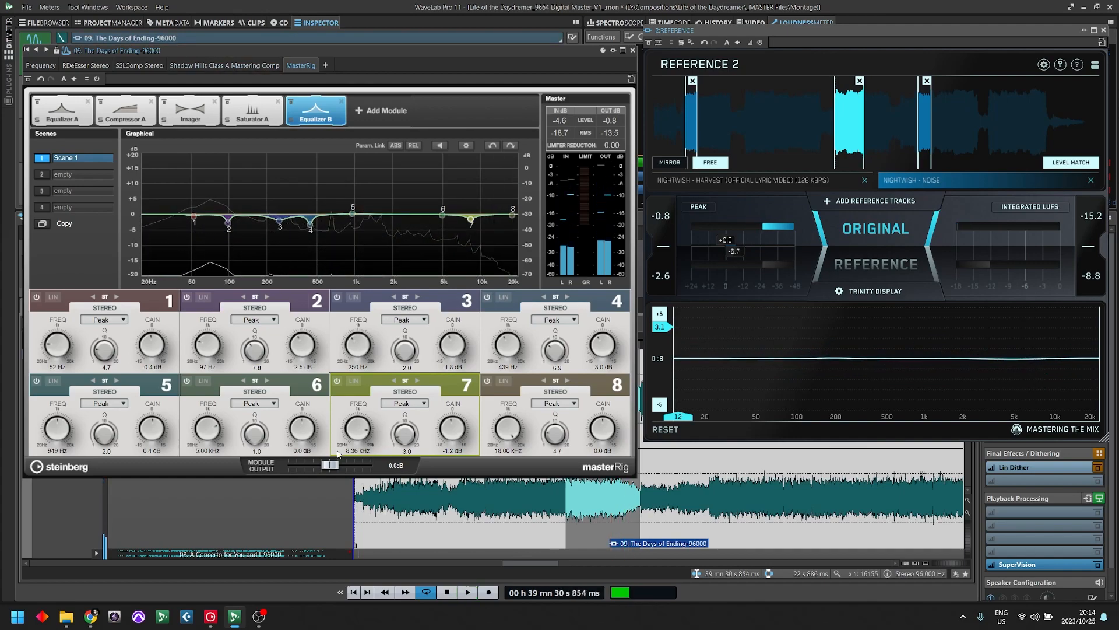
scroll(282, 221, "up", 2)
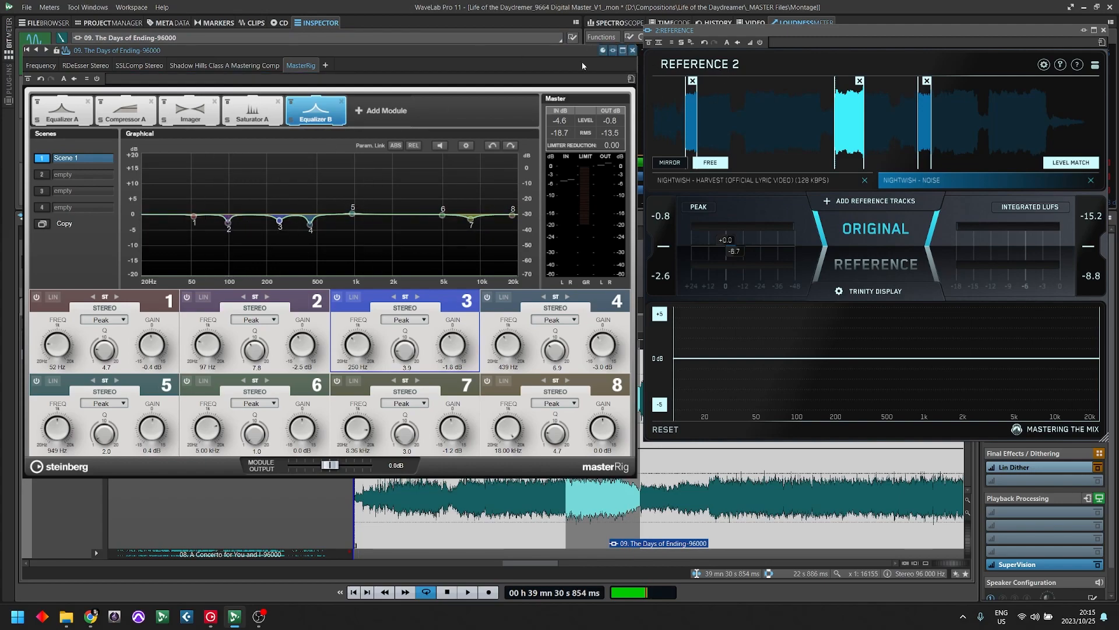
- Close the MasterRig window and place the playback cursor at about 38 min 18 s in The Days of Ending clip
left_click(47, 120)
left_click(315, 111)
left_click(633, 50)
left_click(518, 402)
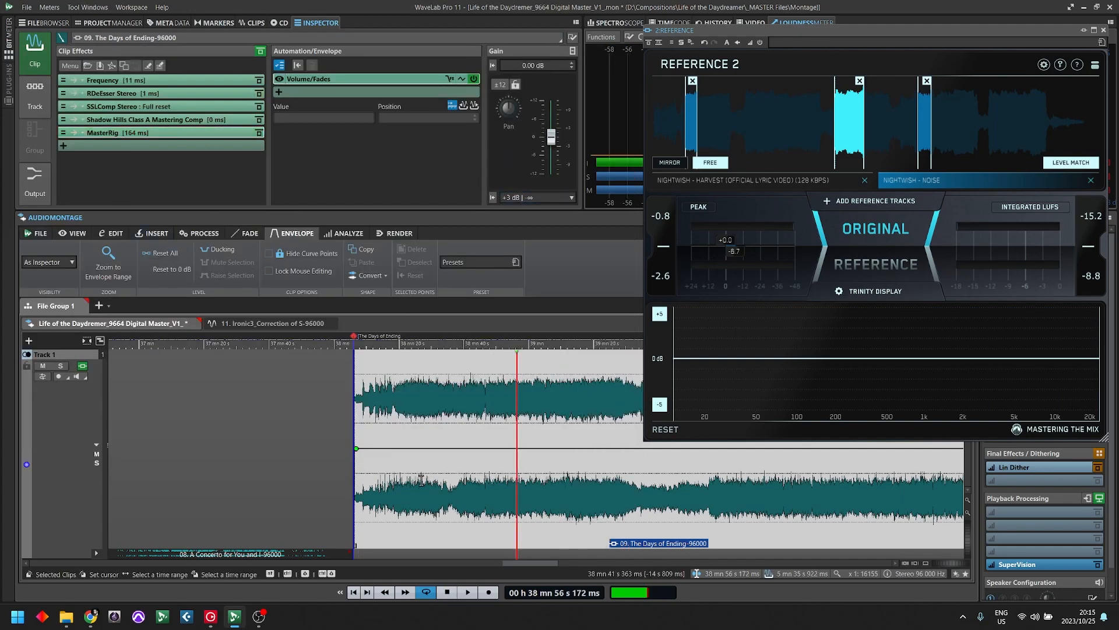
left_click(395, 382)
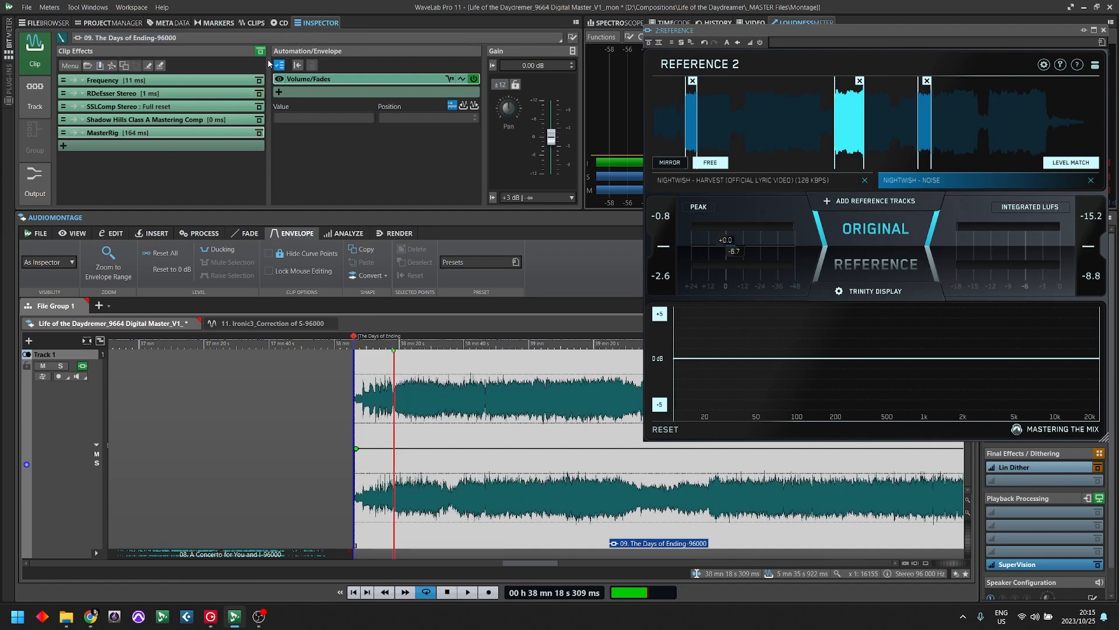
- Play the early part of the song and compare it with all clip effects bypassed and active
key("space")
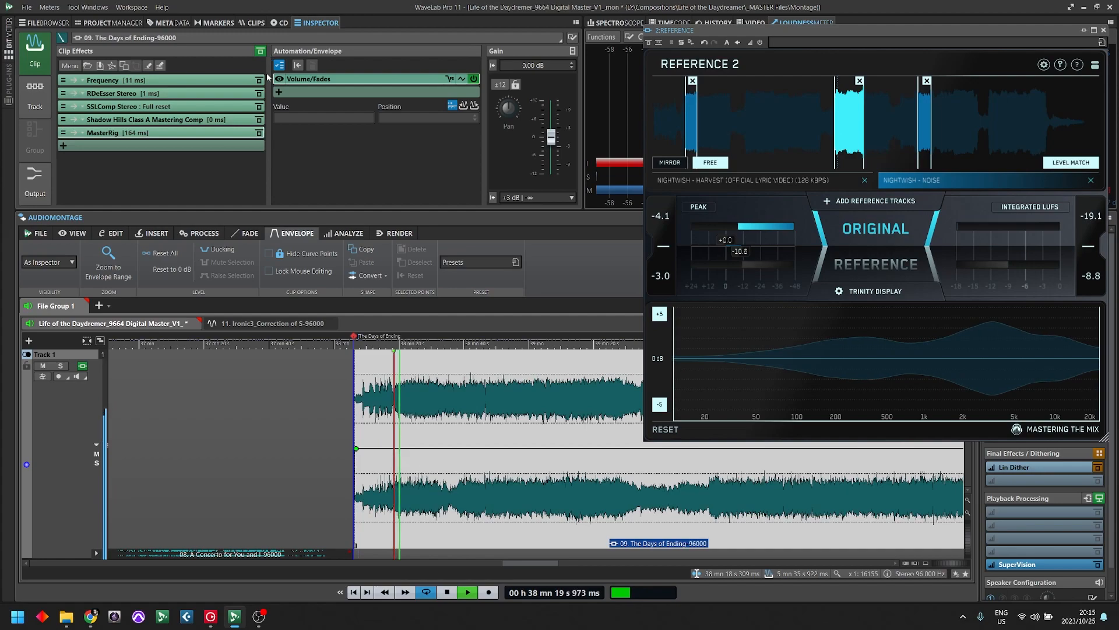
left_click(259, 53)
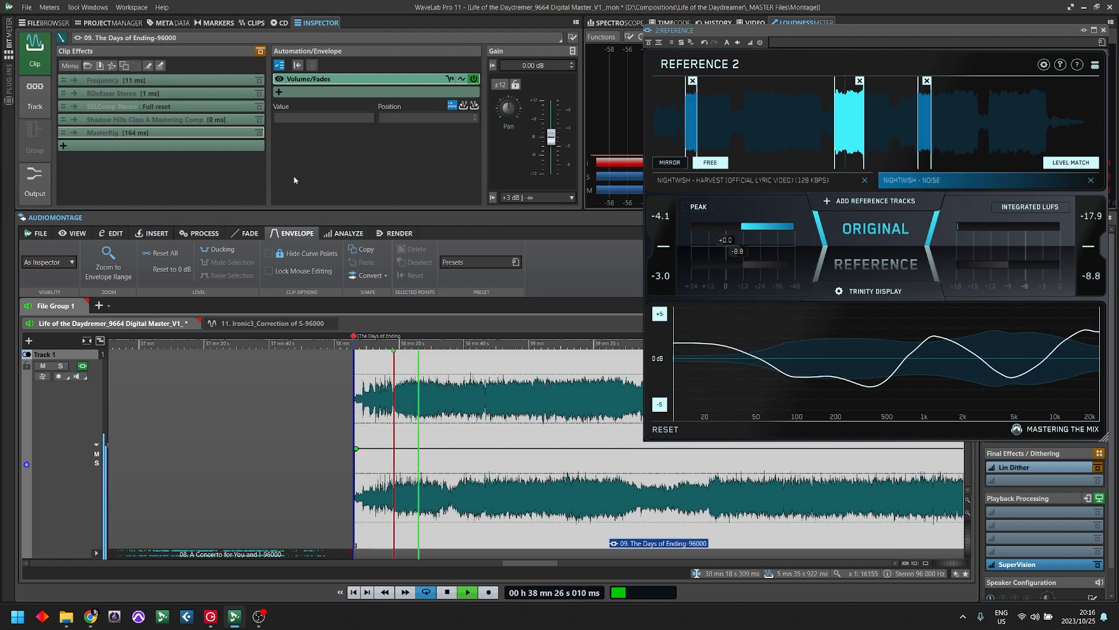
left_click(260, 53)
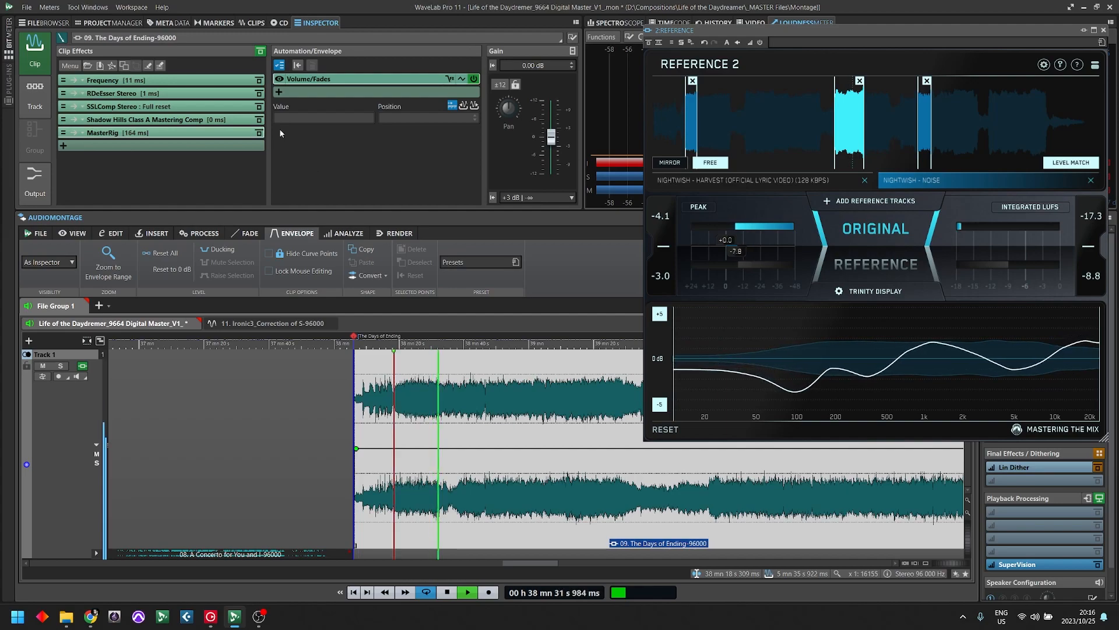
left_click(259, 52)
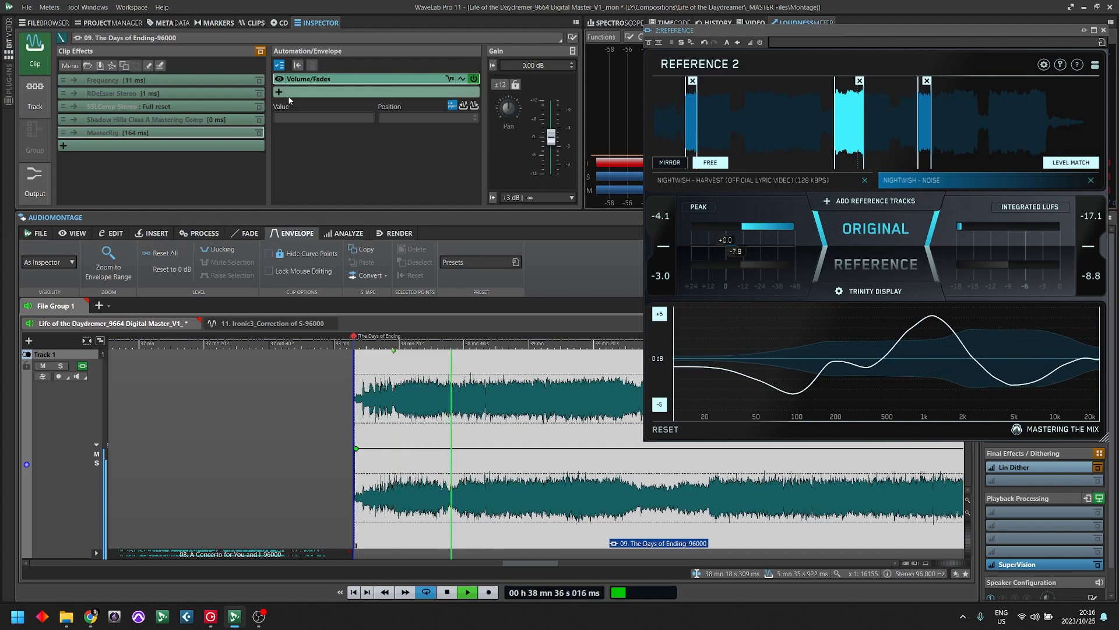
left_click(260, 51)
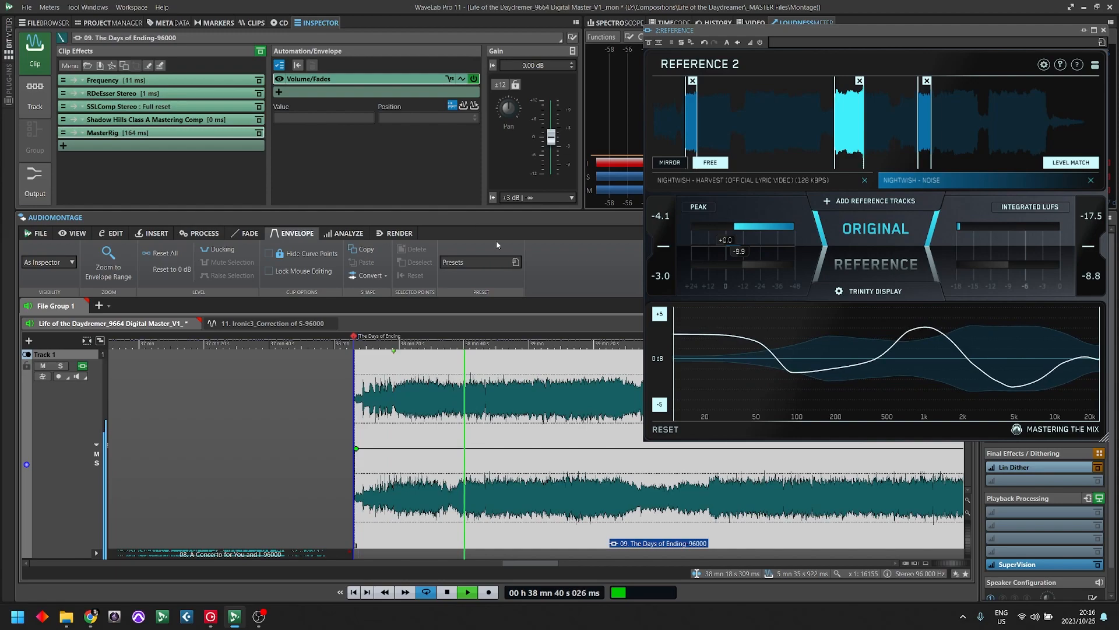
- Close the Reference plug-in window and stop playback
left_click_drag(810, 32, 788, 36)
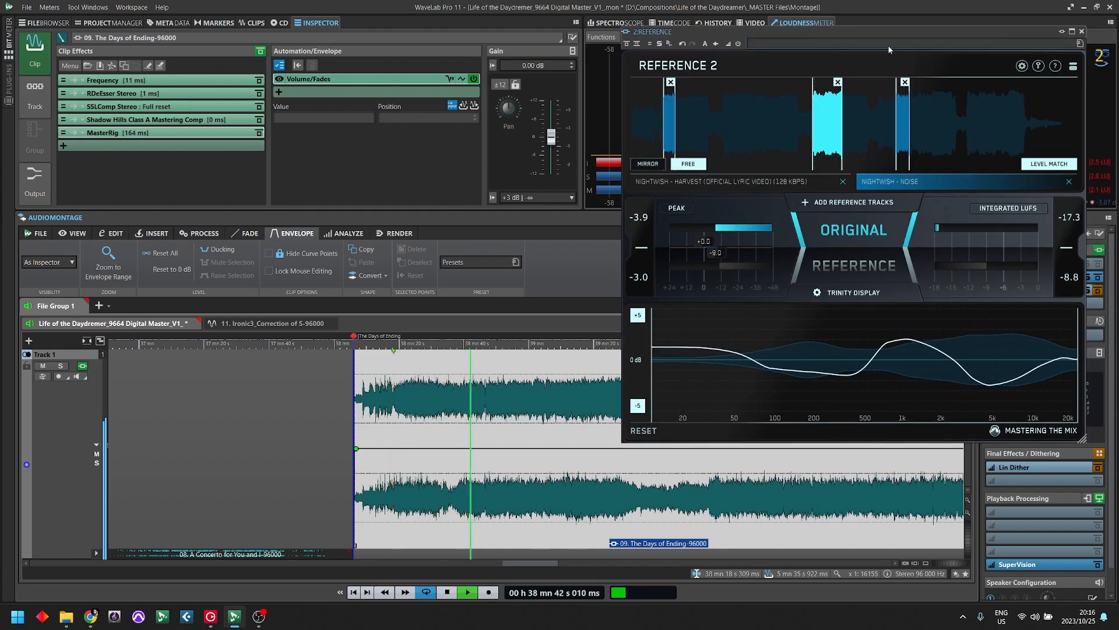
left_click(1081, 34)
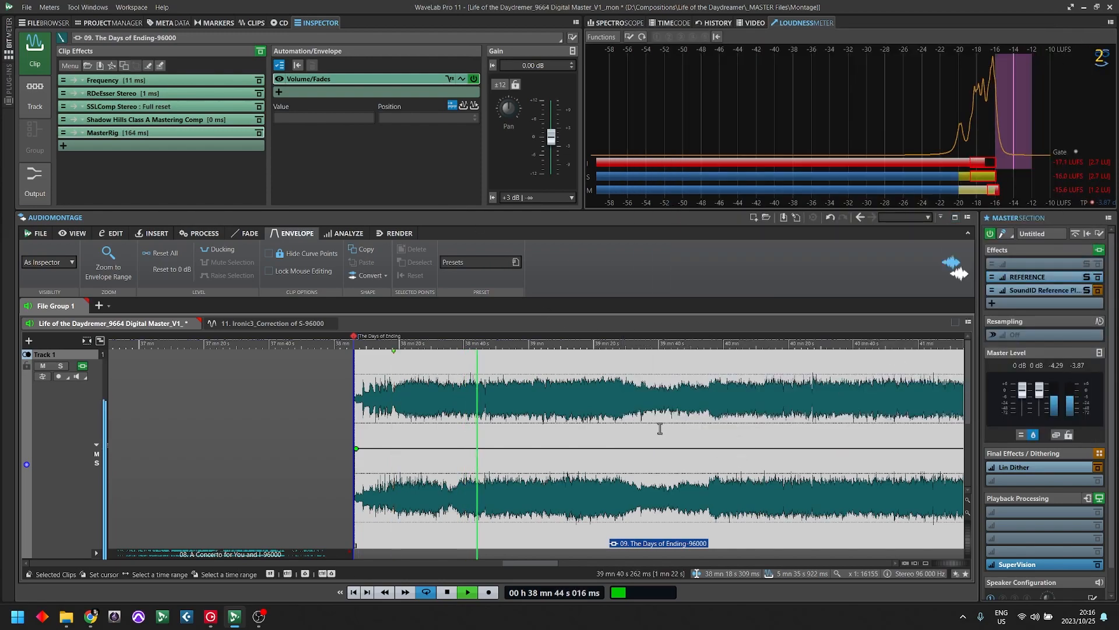
key("space")
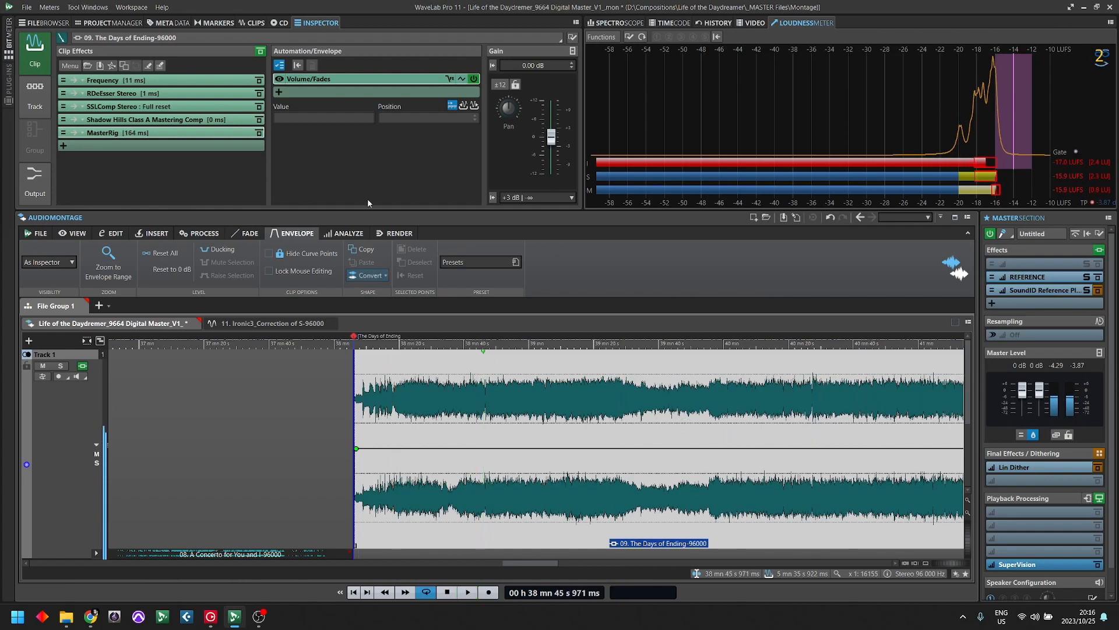
- Place the playback cursor at the short break in the clip, about 41 min 21 s
left_click(709, 398)
key("Down")
key("Down")
key("Down")
key("Down")
key("Down")
key("Down")
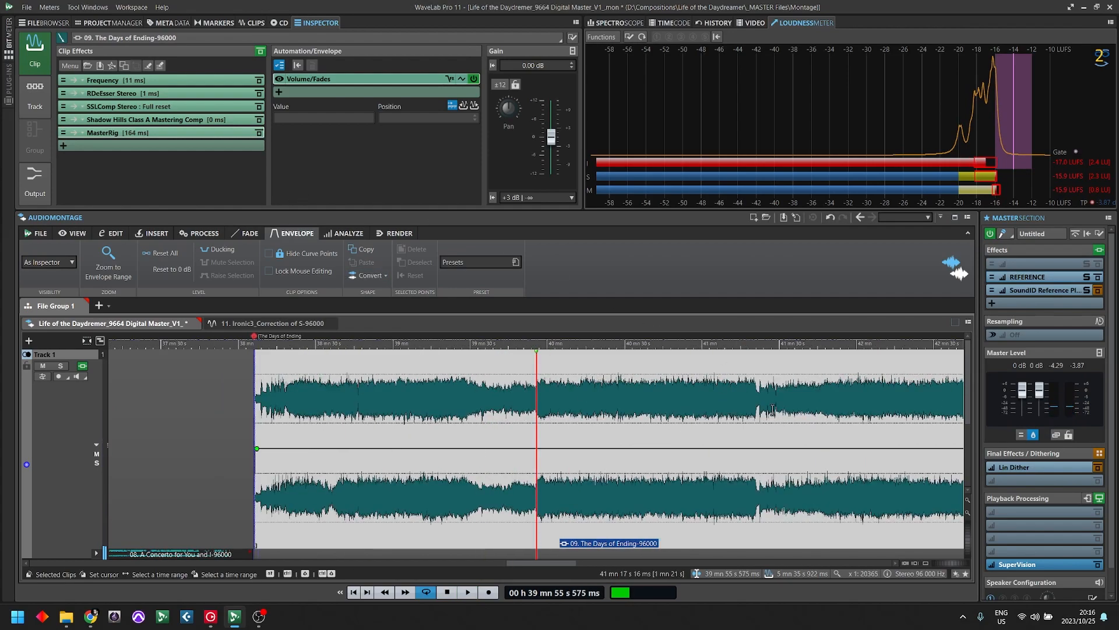
key("Down")
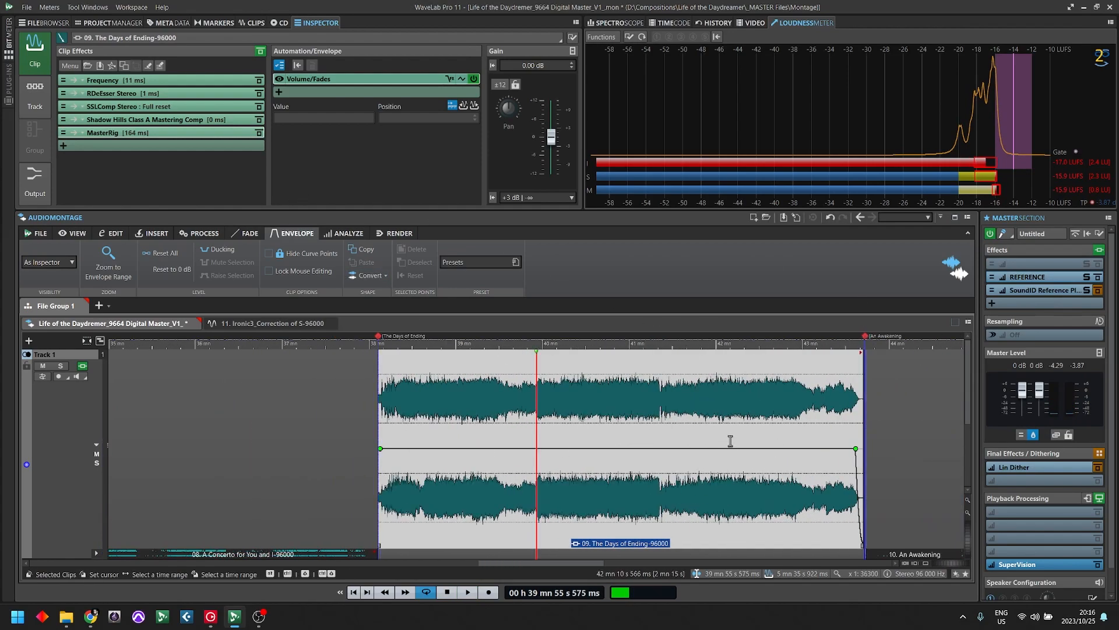
left_click(677, 373)
key("Up")
key("Up")
key("Up")
key("Up")
key("Up")
key("Up")
key("Up")
key("Up")
key("Up")
left_click(497, 374)
- Play the section after the break, compare the clip effects chain bypassed and active, leave it active and stop playback
key("space")
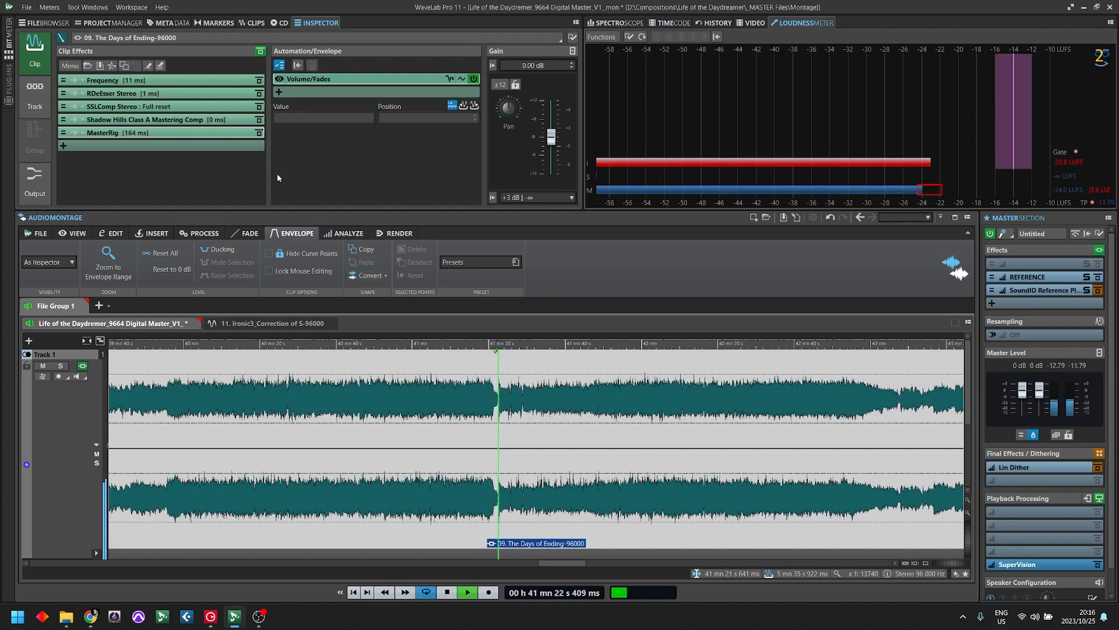
left_click(261, 52)
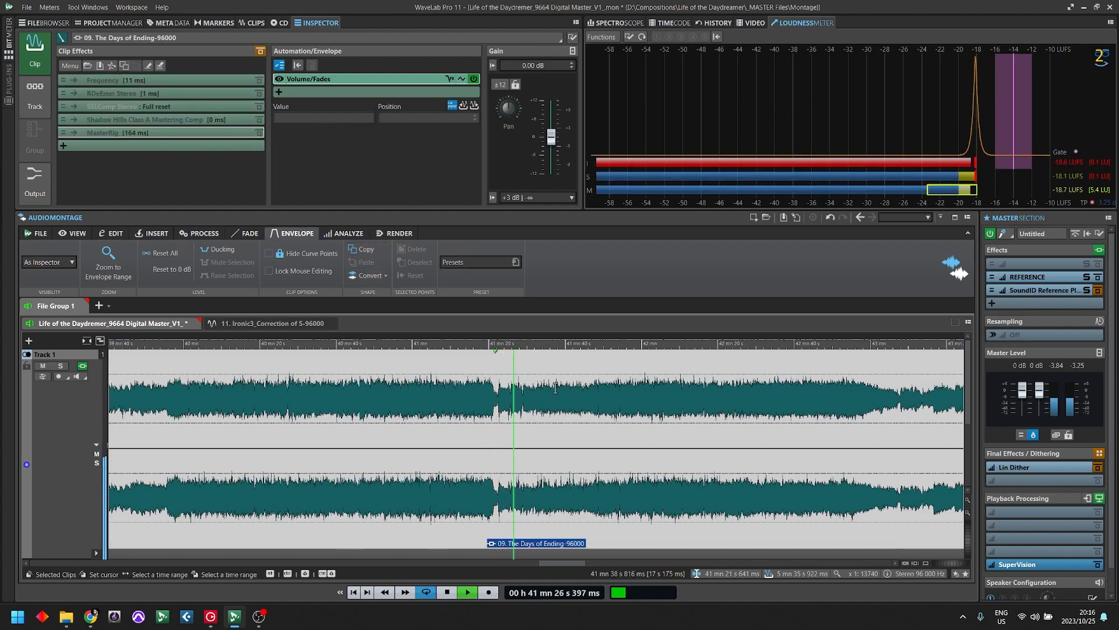
left_click(261, 52)
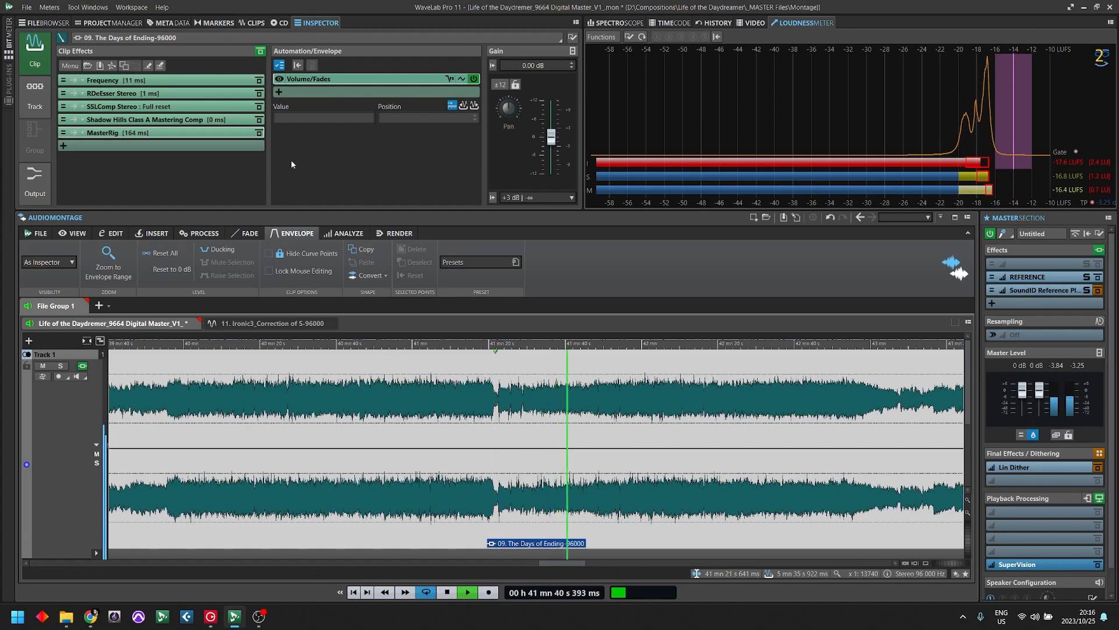
left_click(258, 52)
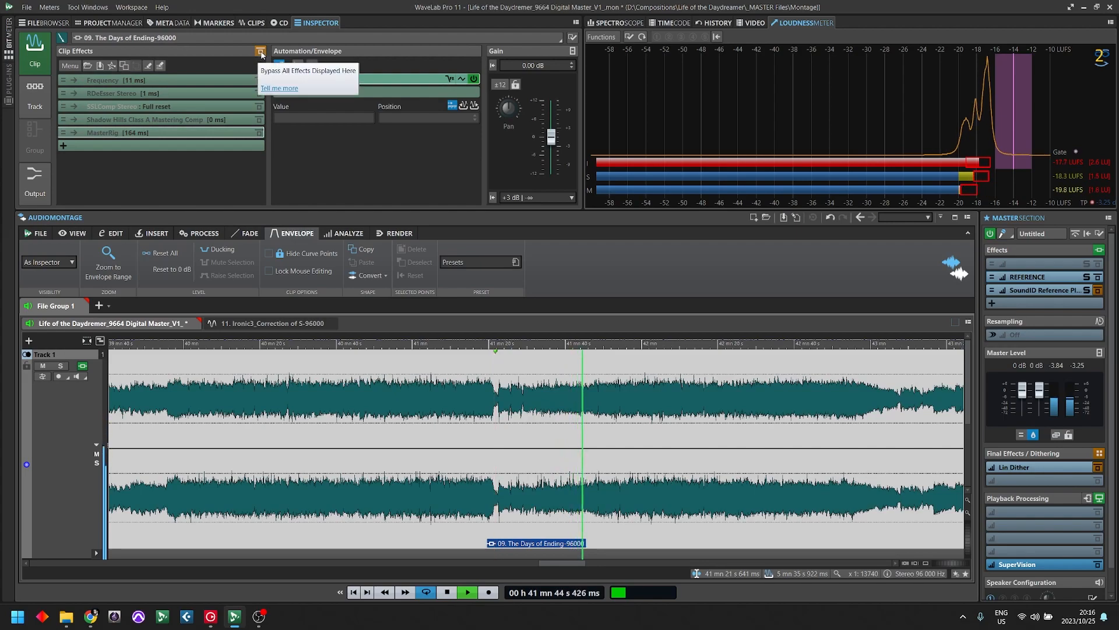
left_click(261, 53)
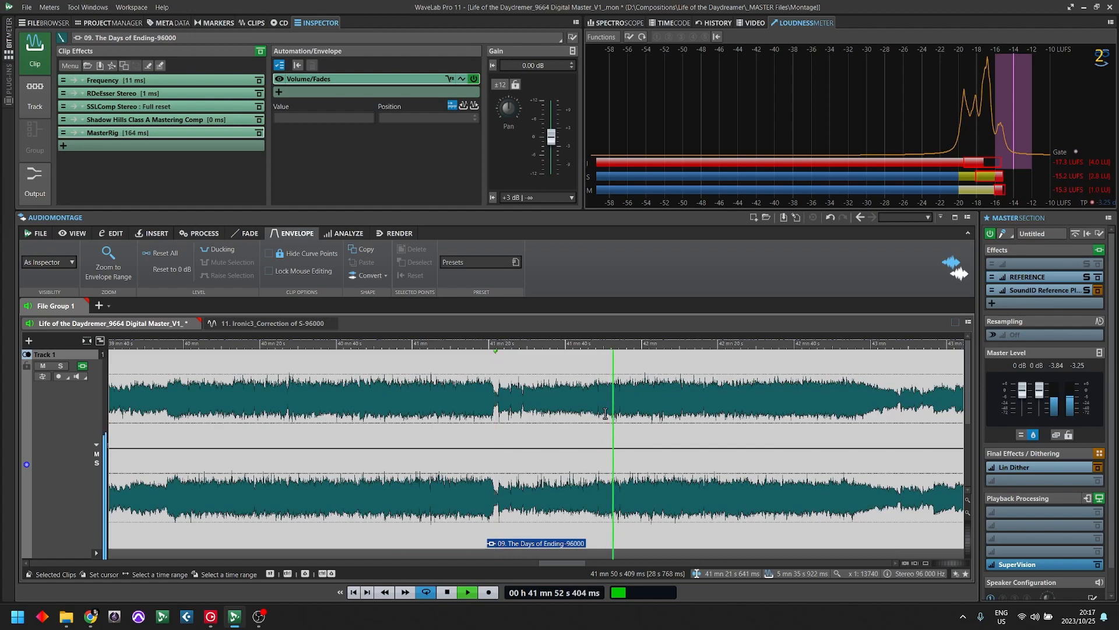
left_click(260, 52)
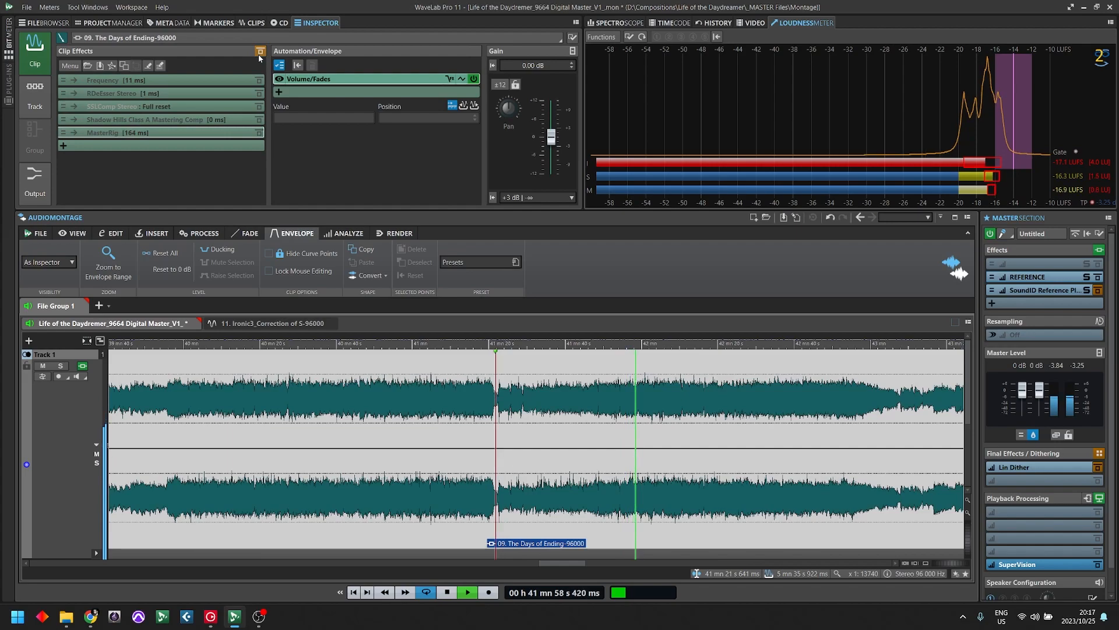
left_click(260, 52)
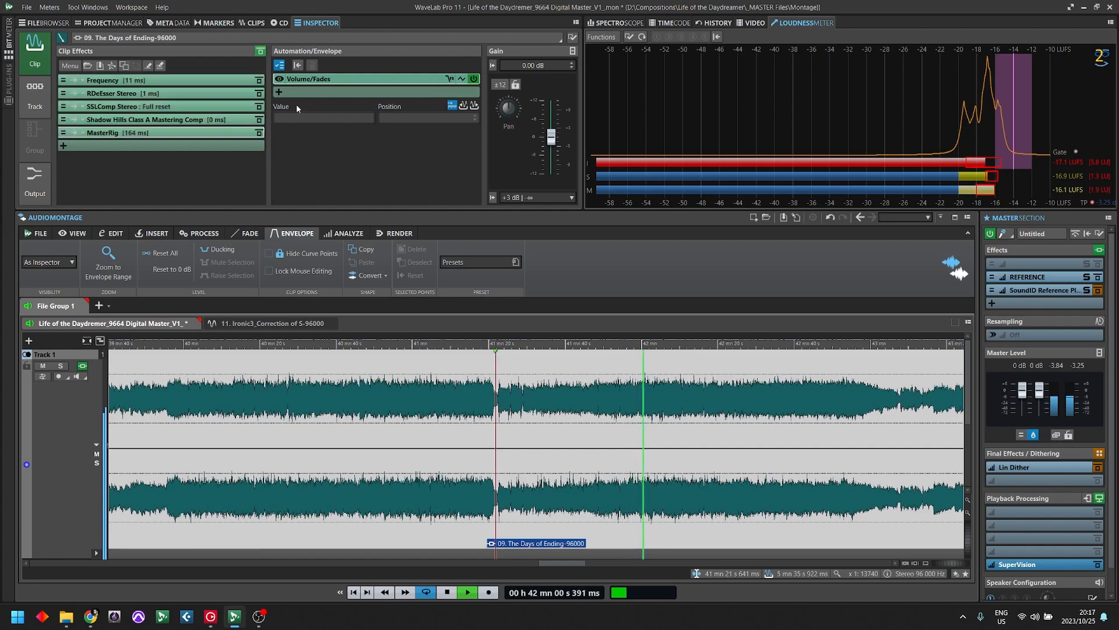
key("space")
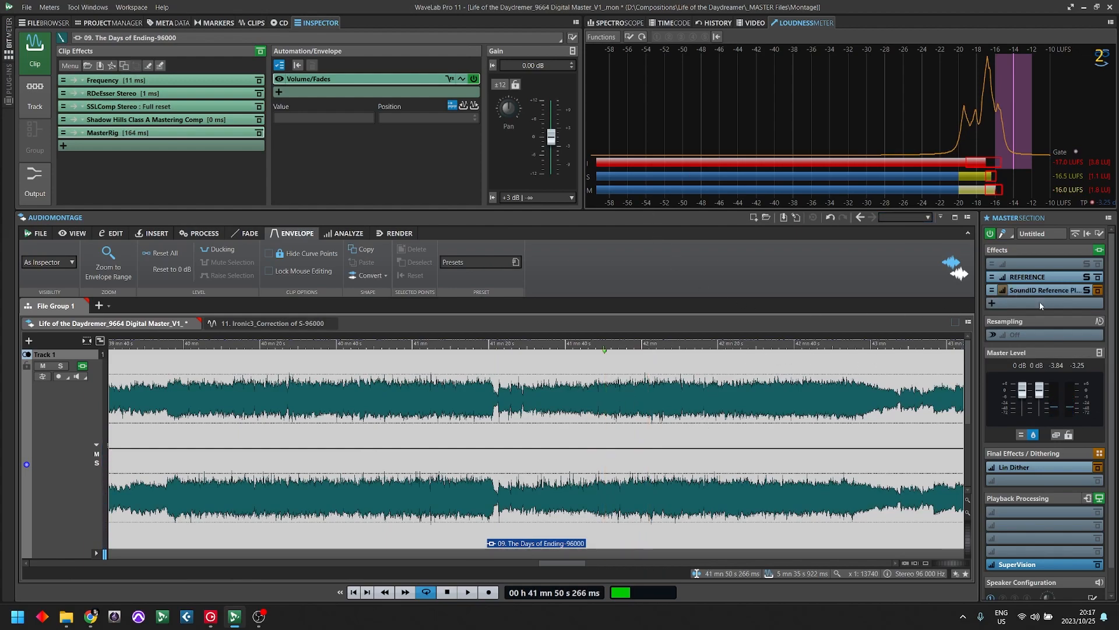
- Browse the plug-in makers for a new slot in the clip effects chain, looking through the Waves EQ models
scroll(605, 375, "down", 2)
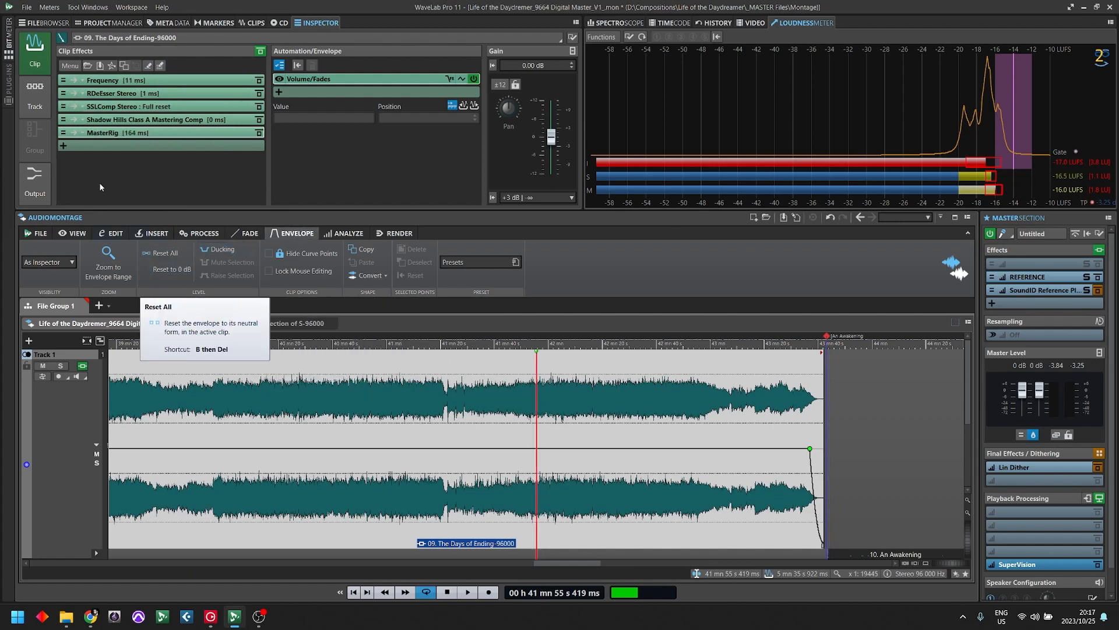
left_click(109, 150)
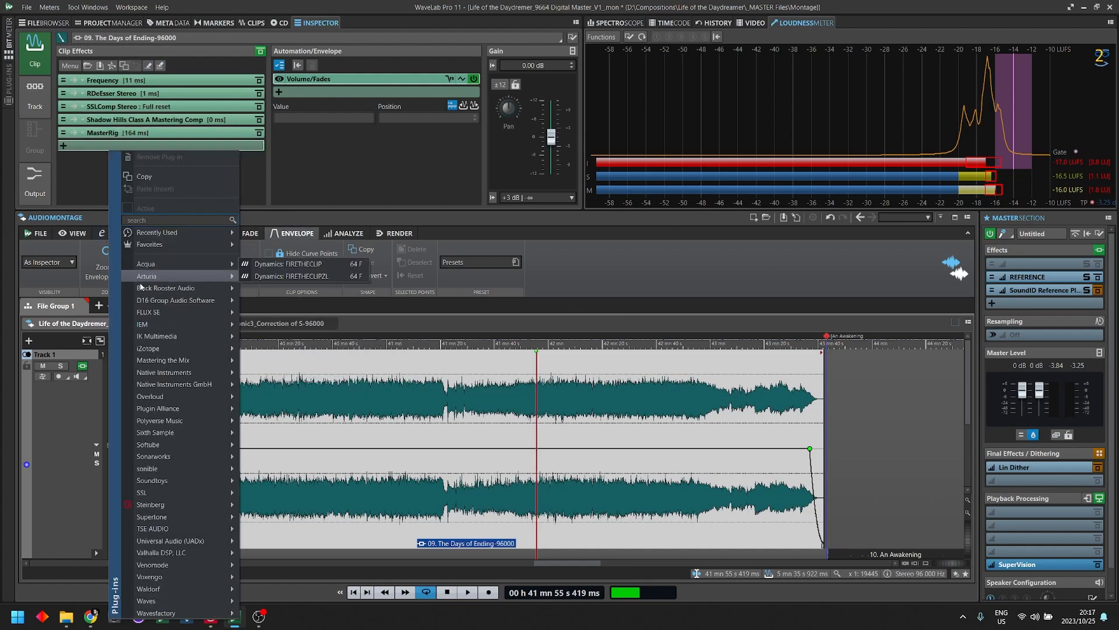
mouse_move(218, 322)
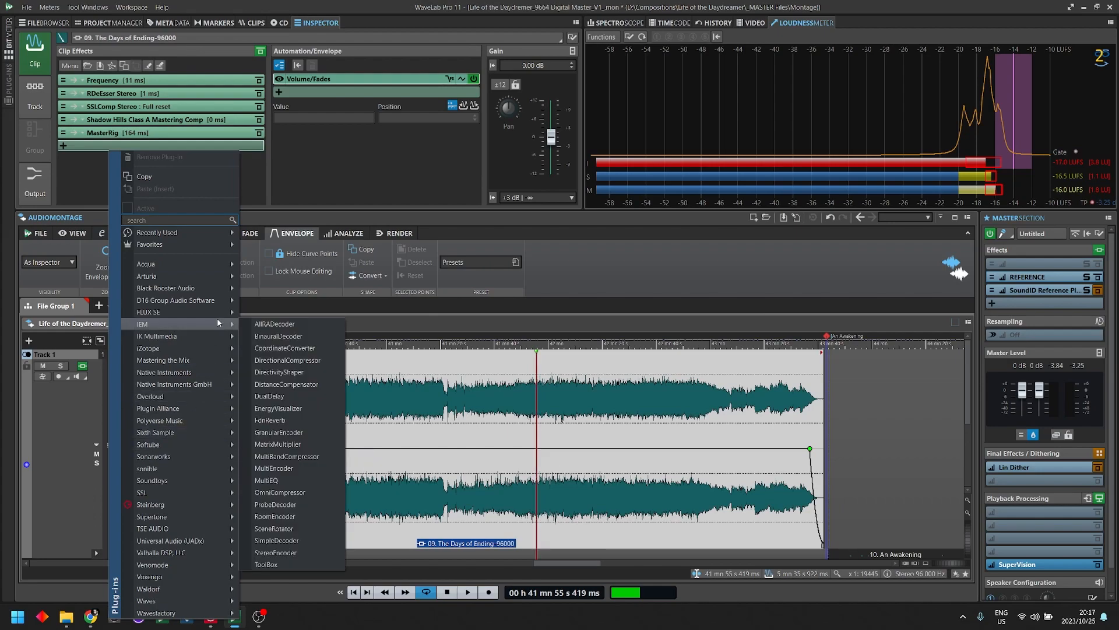
mouse_move(212, 494)
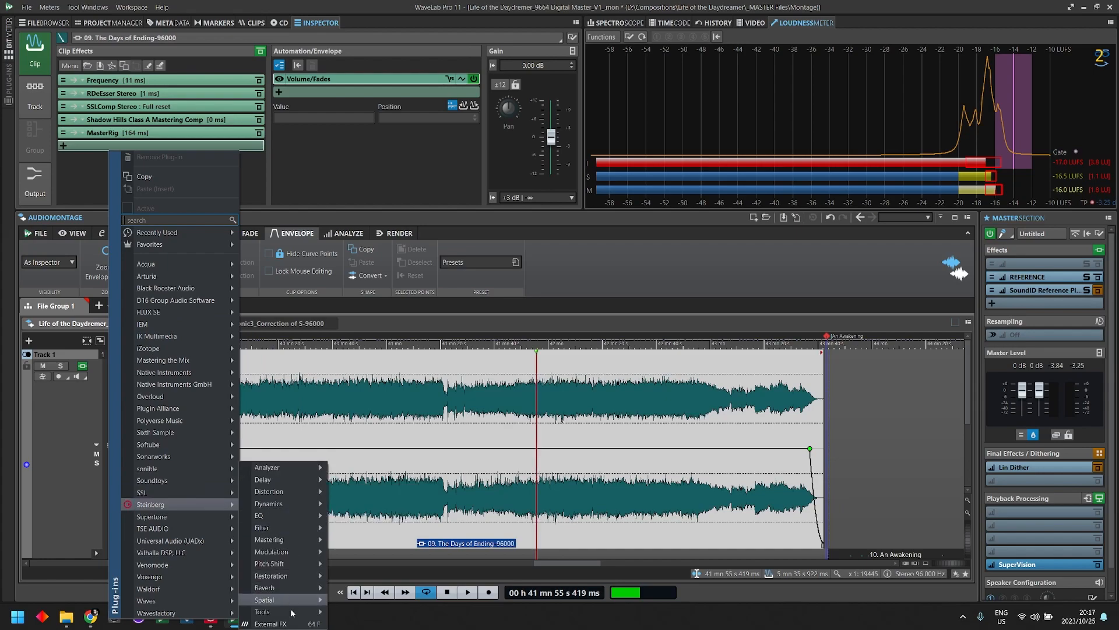
mouse_move(184, 596)
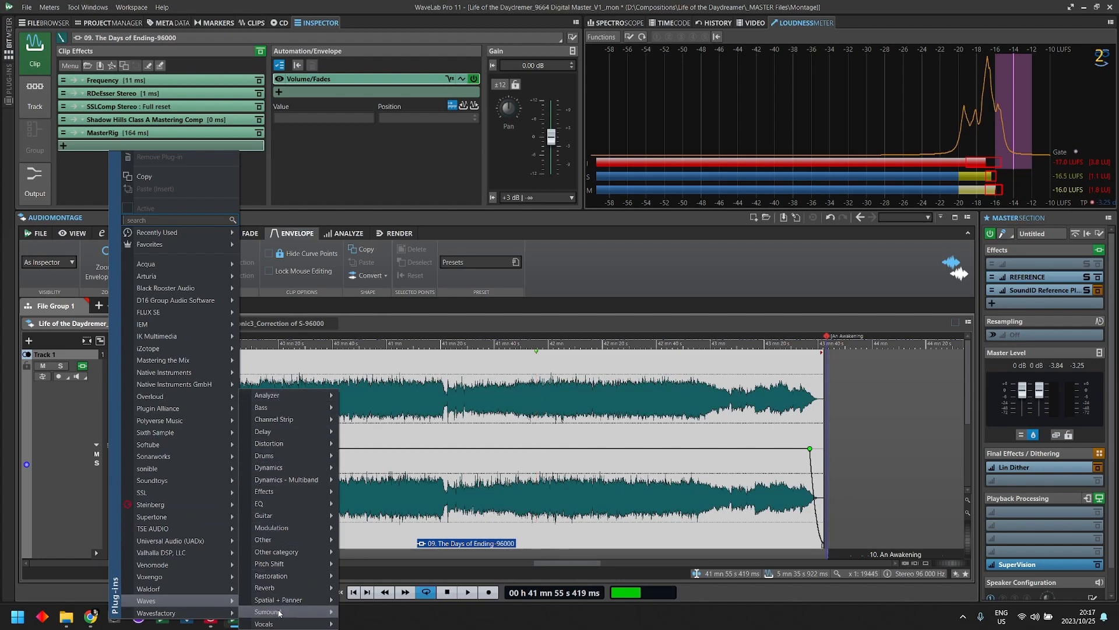
mouse_move(279, 614)
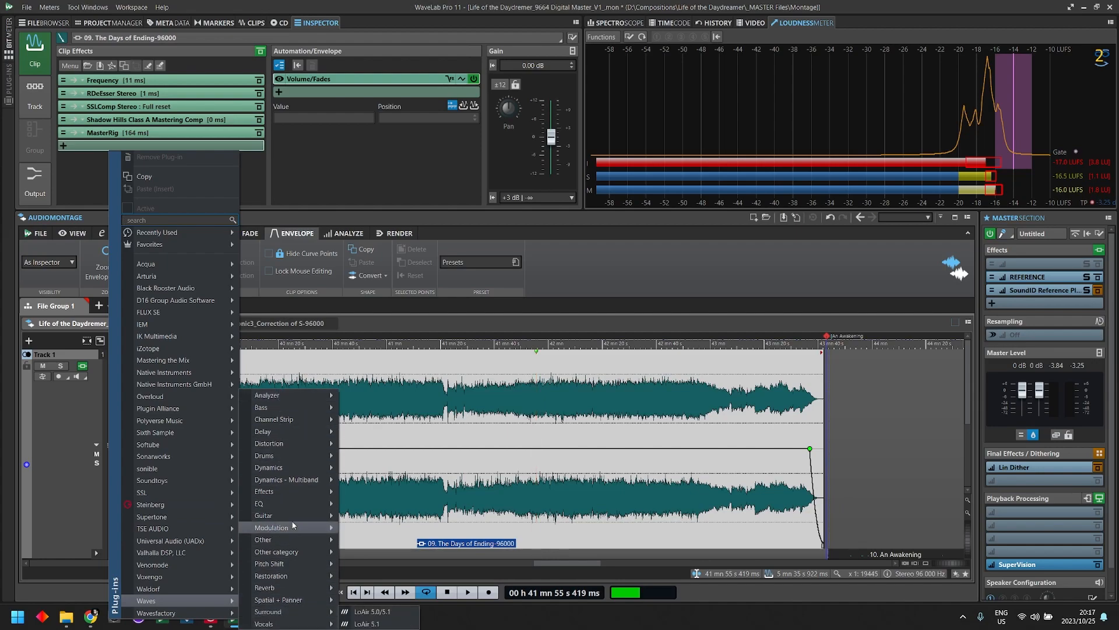
mouse_move(292, 504)
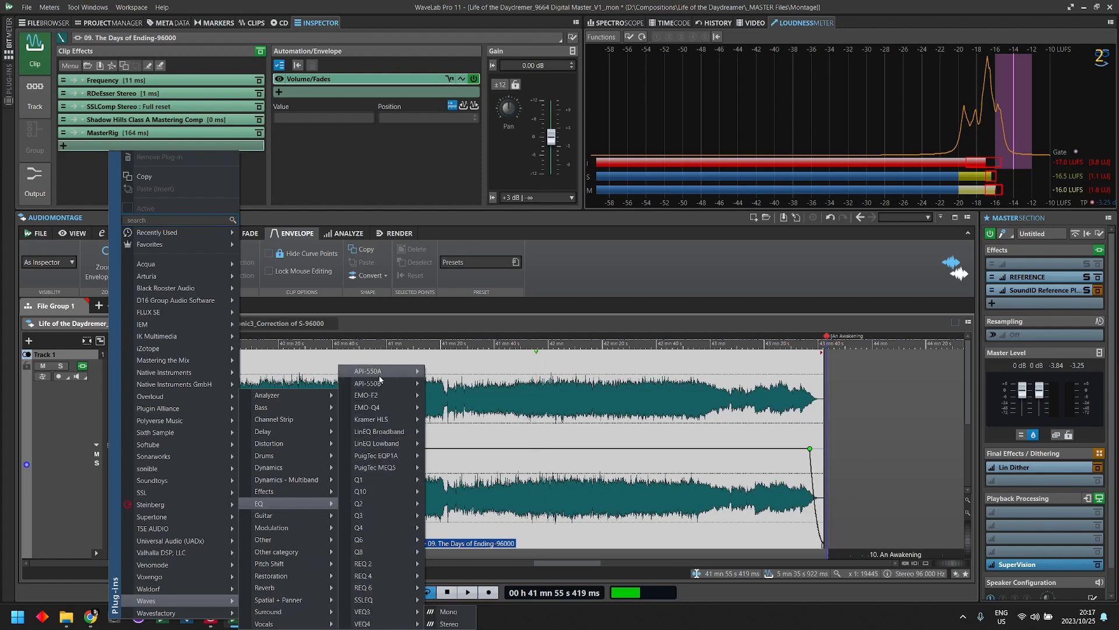
mouse_move(383, 478)
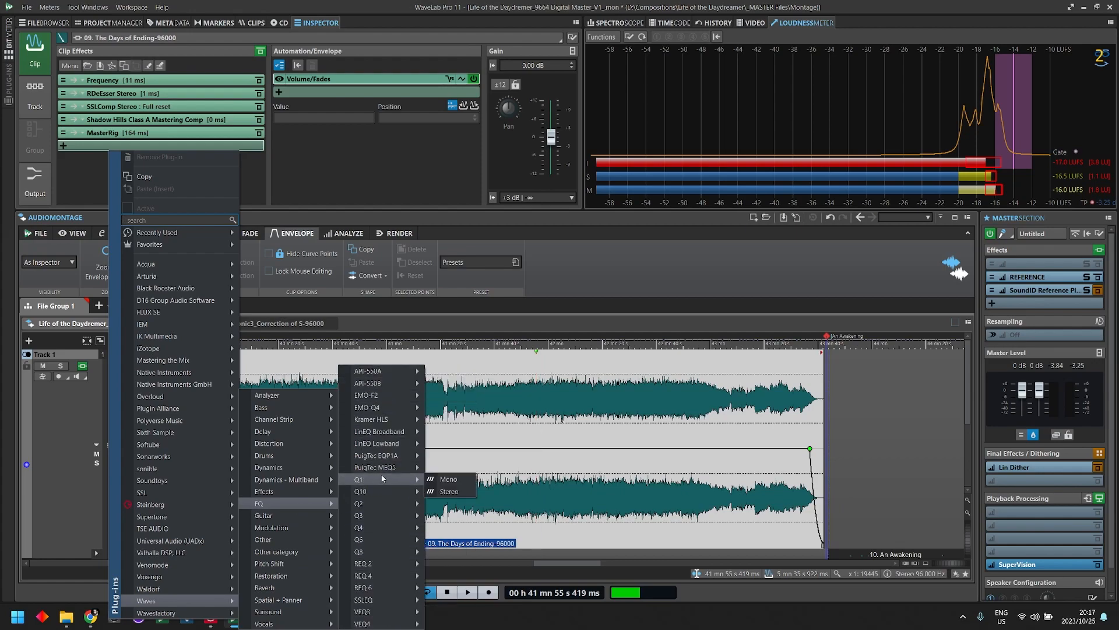
mouse_move(385, 504)
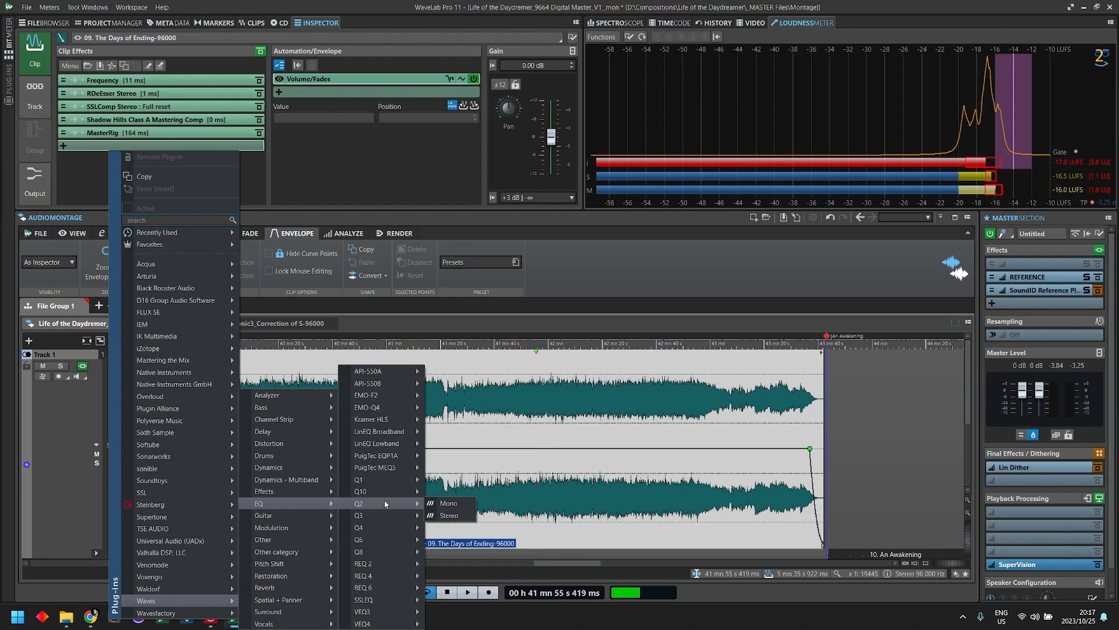
mouse_move(398, 445)
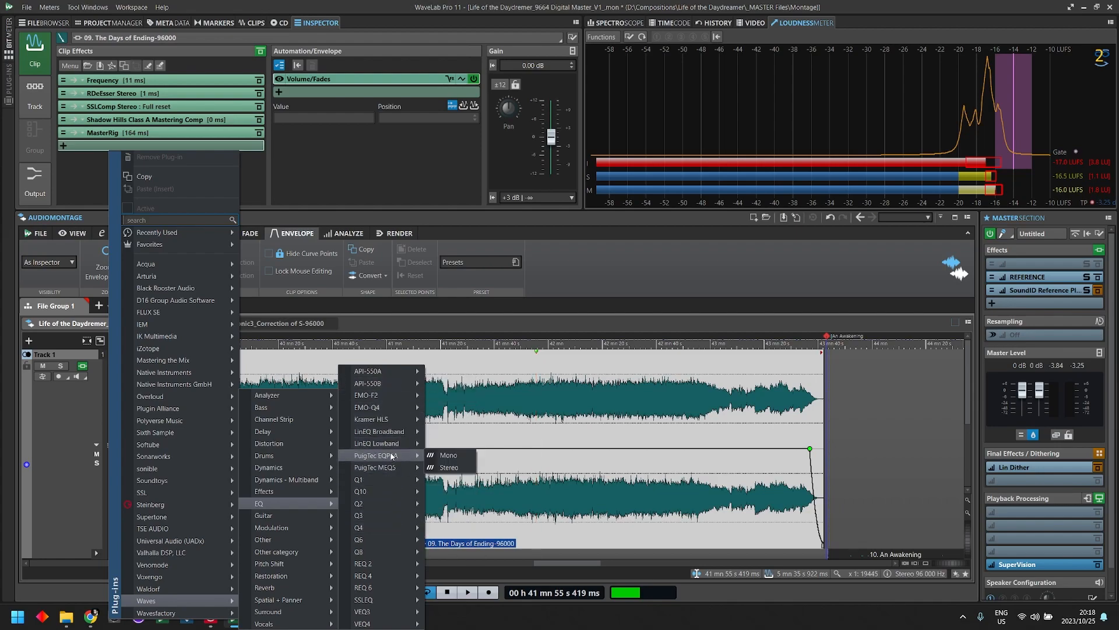
- Search the plug-ins for "ssl", add SSLEQ Stereo after MasterRig in the clip effects, and move its window aside
type("ssl")
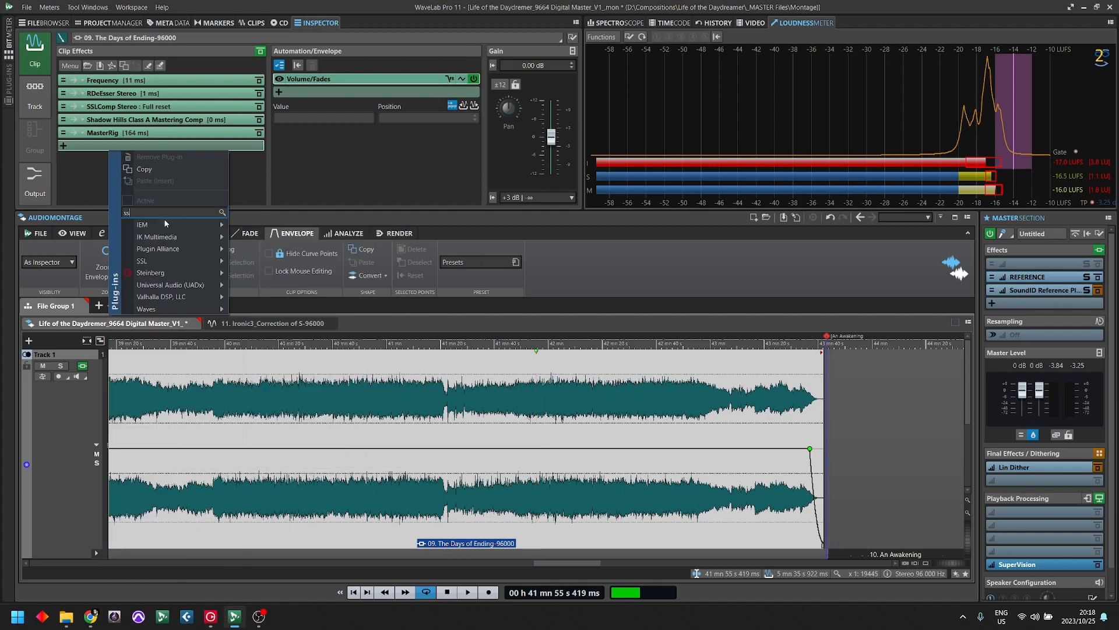
mouse_move(169, 237)
mouse_move(232, 260)
mouse_move(312, 261)
left_click(363, 274)
left_click_drag(324, 161, 796, 335)
- Place the playback cursor at about 40 min 43 s and zoom out to show the whole clip
left_click(368, 443)
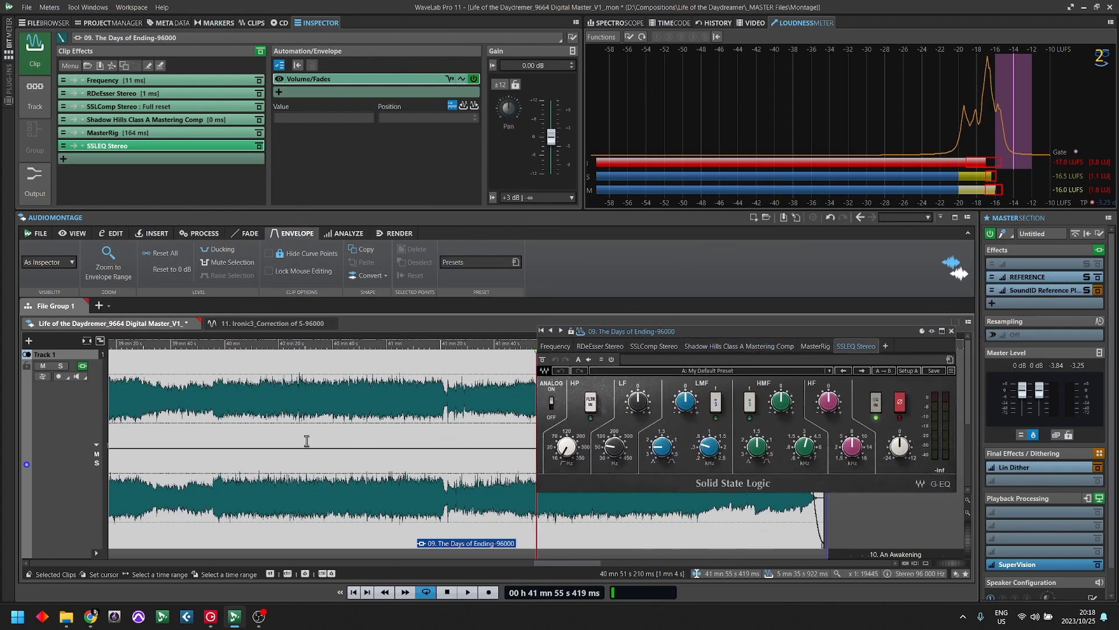
left_click(341, 446)
key("Down")
key("Down")
key("Down")
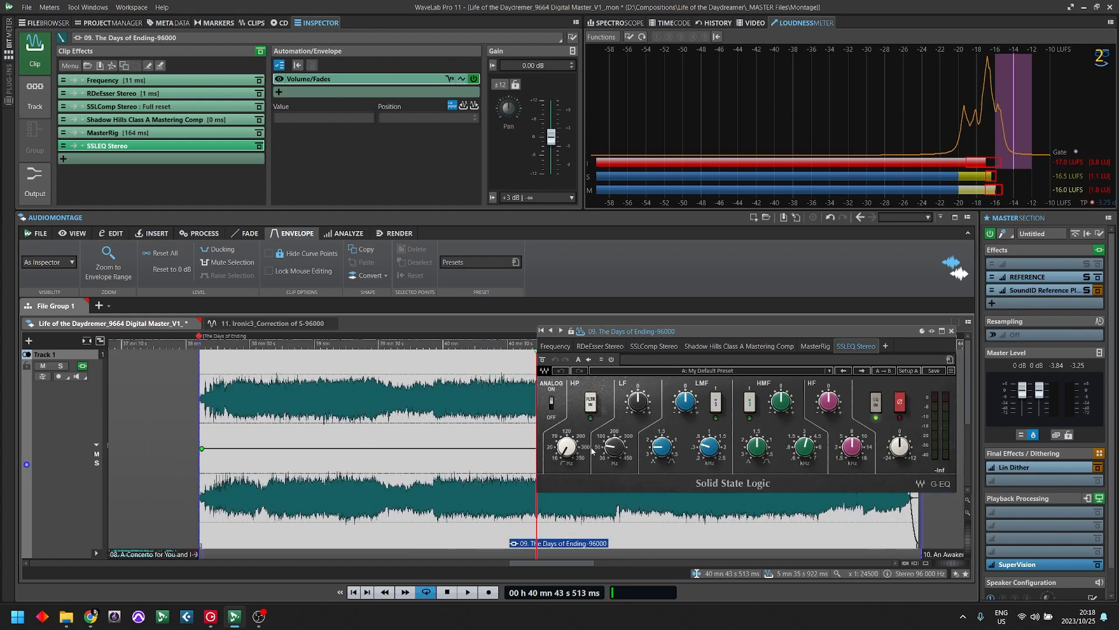
- Look at the SSLComp settings, then return to SSLEQ Stereo and move its window off the waveform
left_click(109, 107)
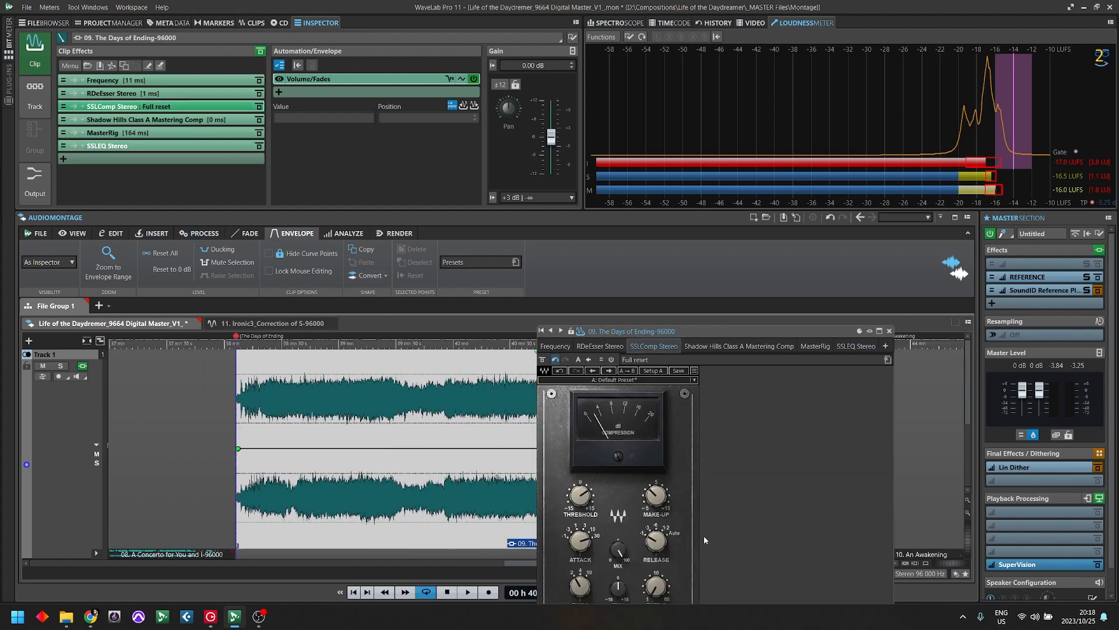
left_click(123, 147)
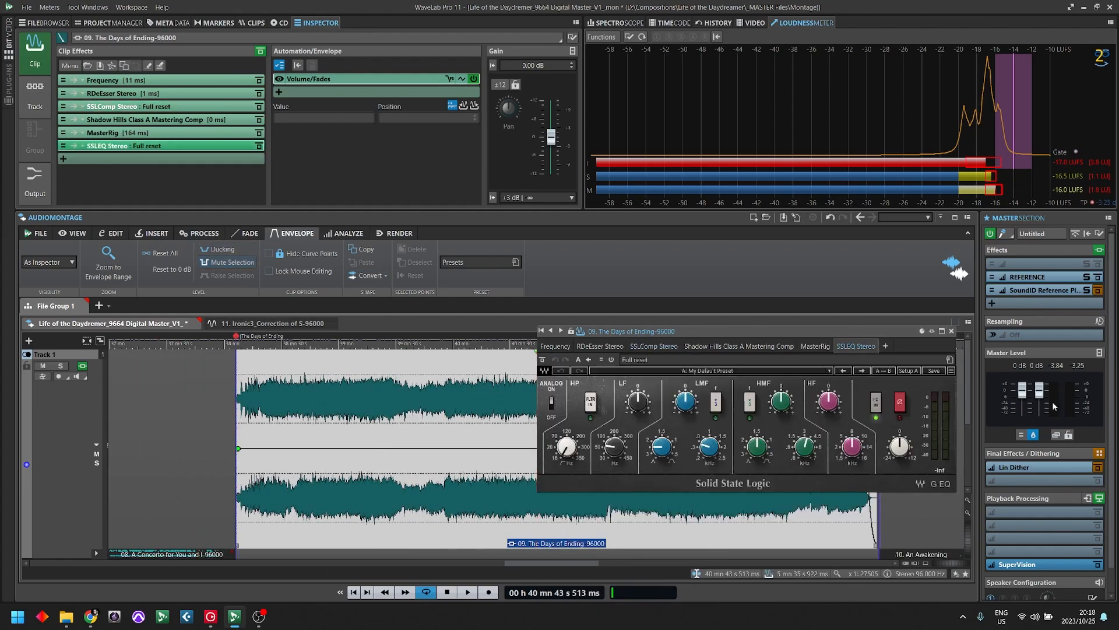
left_click_drag(850, 329, 718, 118)
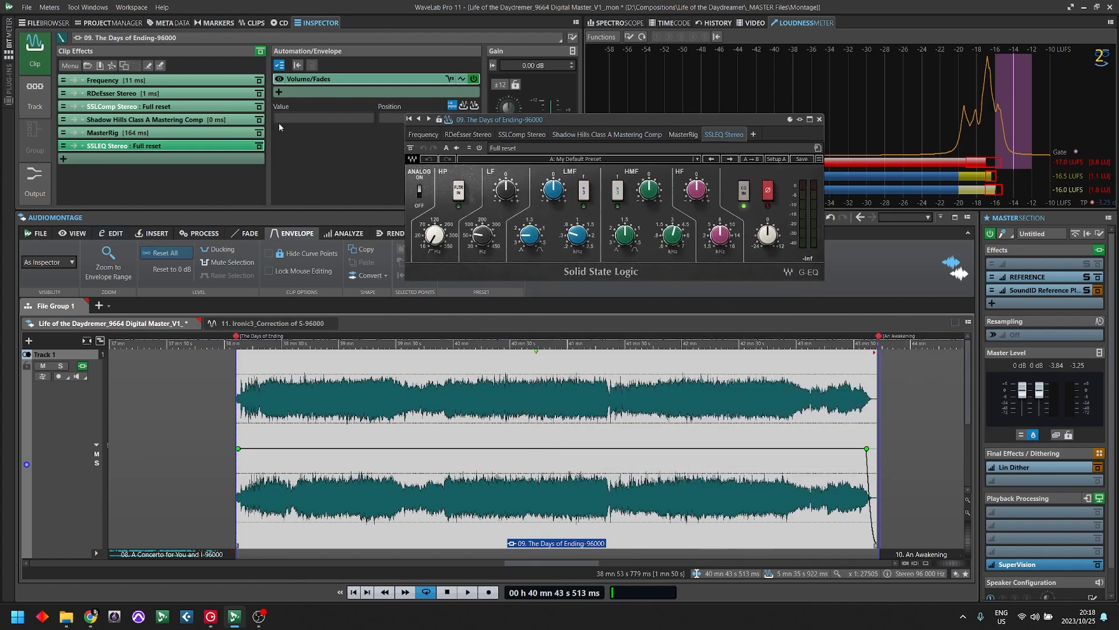
- Search the plug-ins for "81", add TR5 EQ-81 after SSLEQ Stereo, and move its window aside
right_click(161, 168)
type("81")
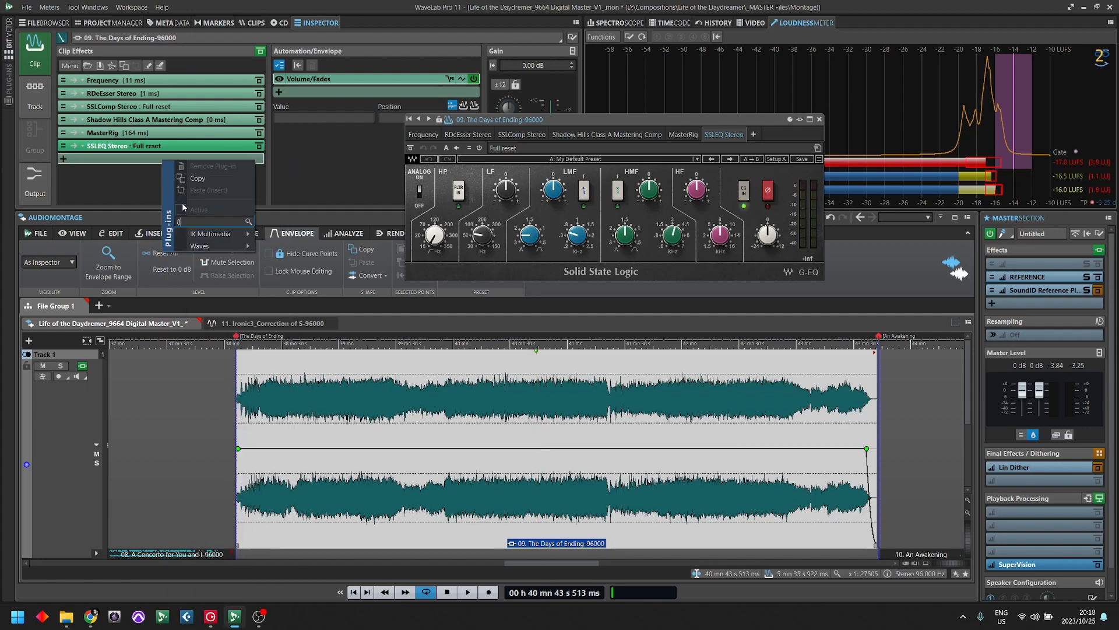
mouse_move(204, 236)
mouse_move(282, 237)
mouse_move(370, 233)
left_click(409, 236)
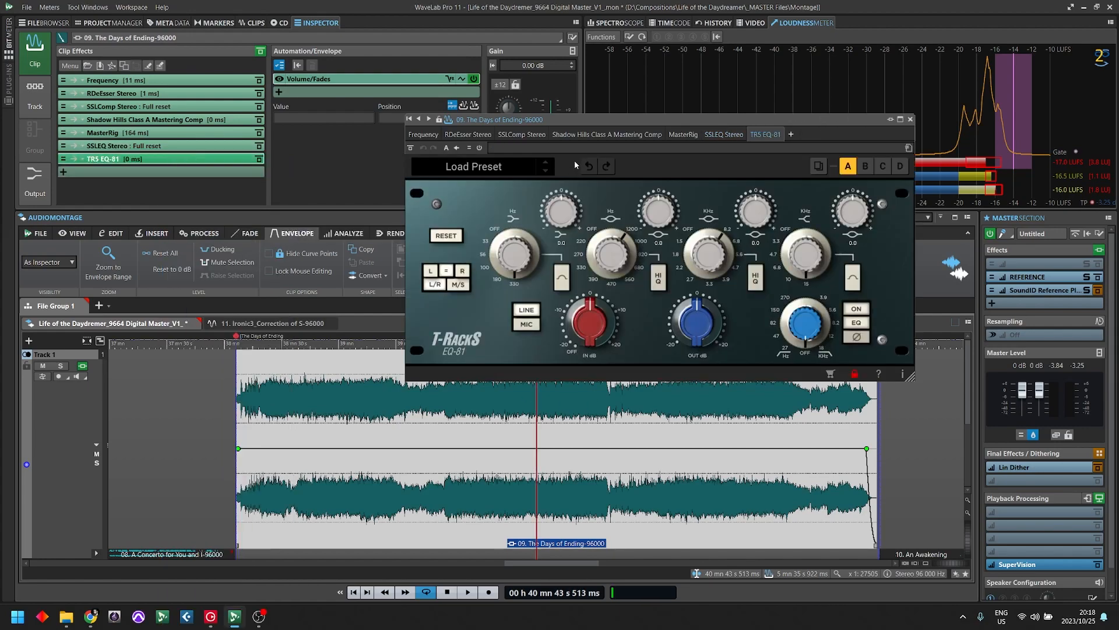
left_click_drag(638, 120, 457, 232)
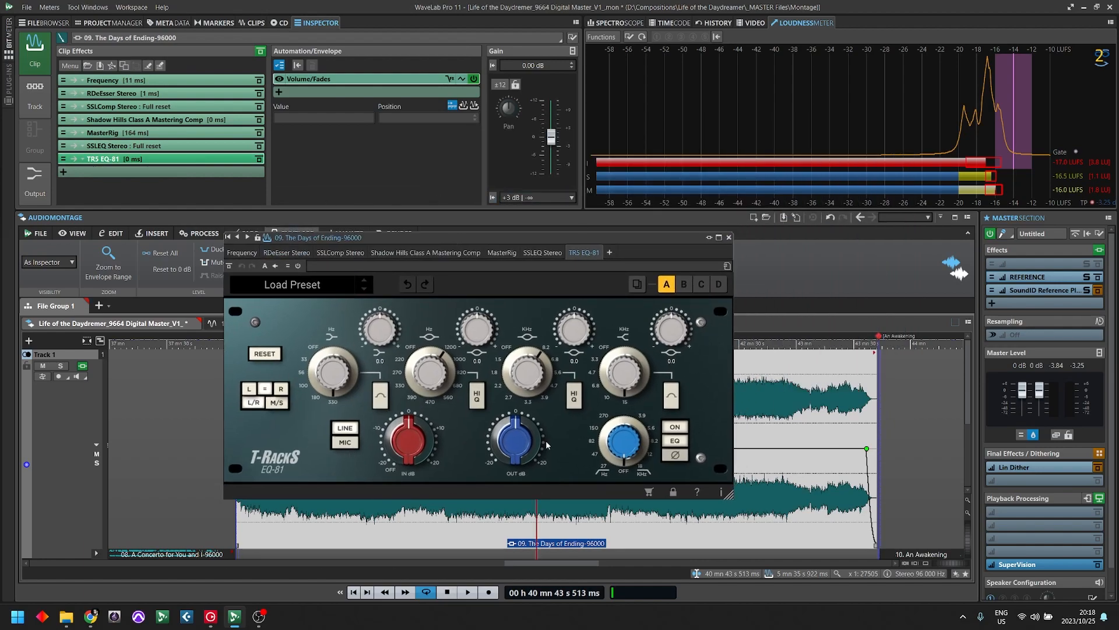
- Try the EQ-81's input and output gain, return both to 0 dB, and close and bypass the plug-in
left_click_drag(516, 438, 515, 423)
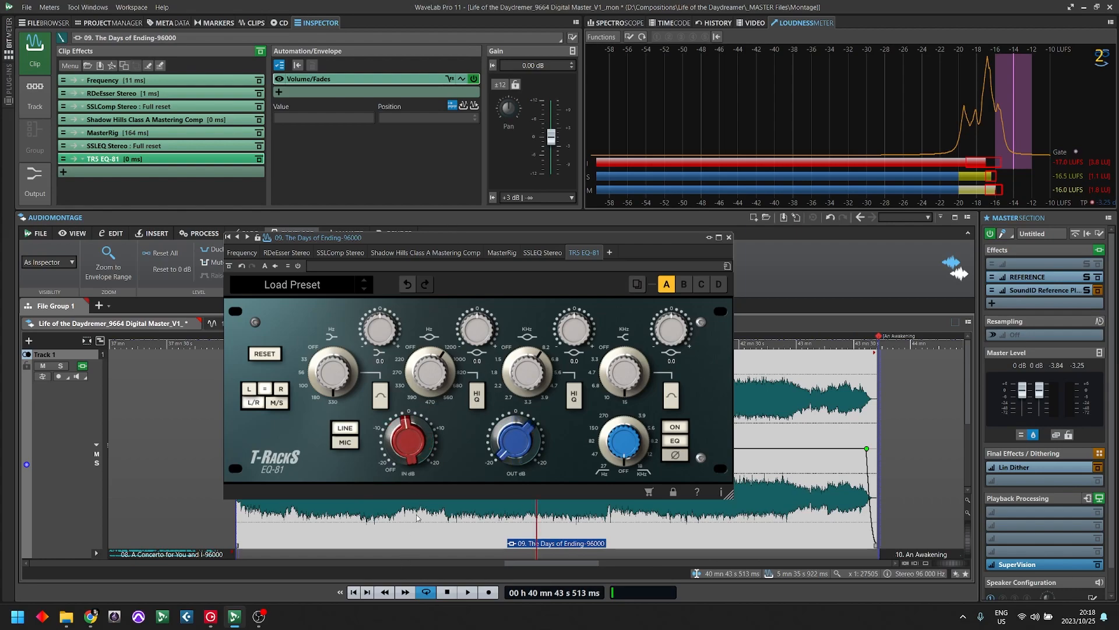
double_click(514, 447)
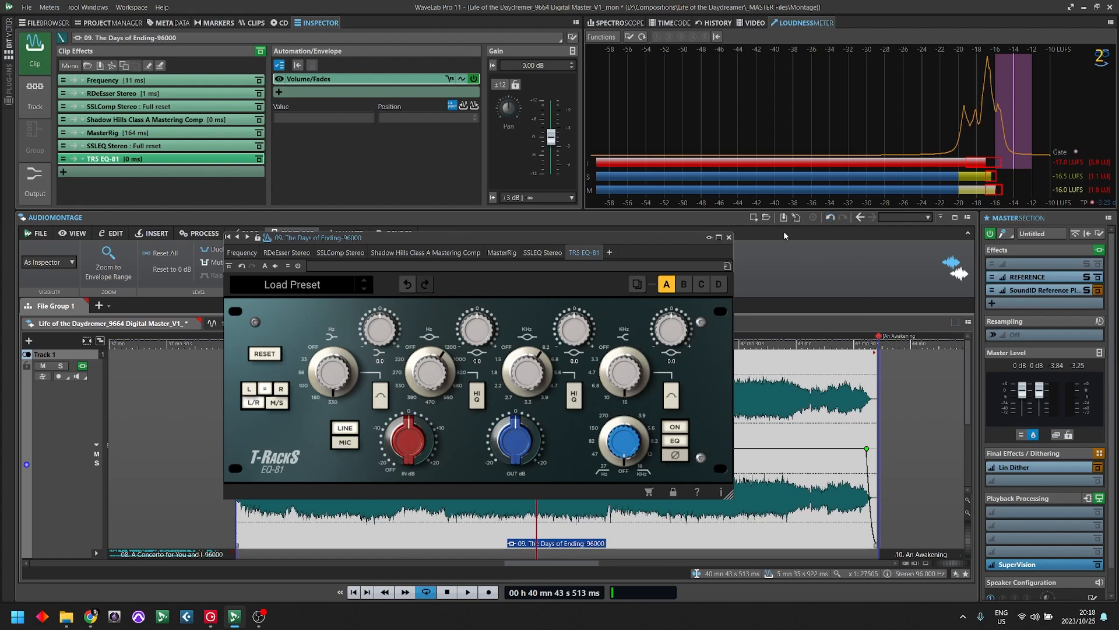
left_click(729, 237)
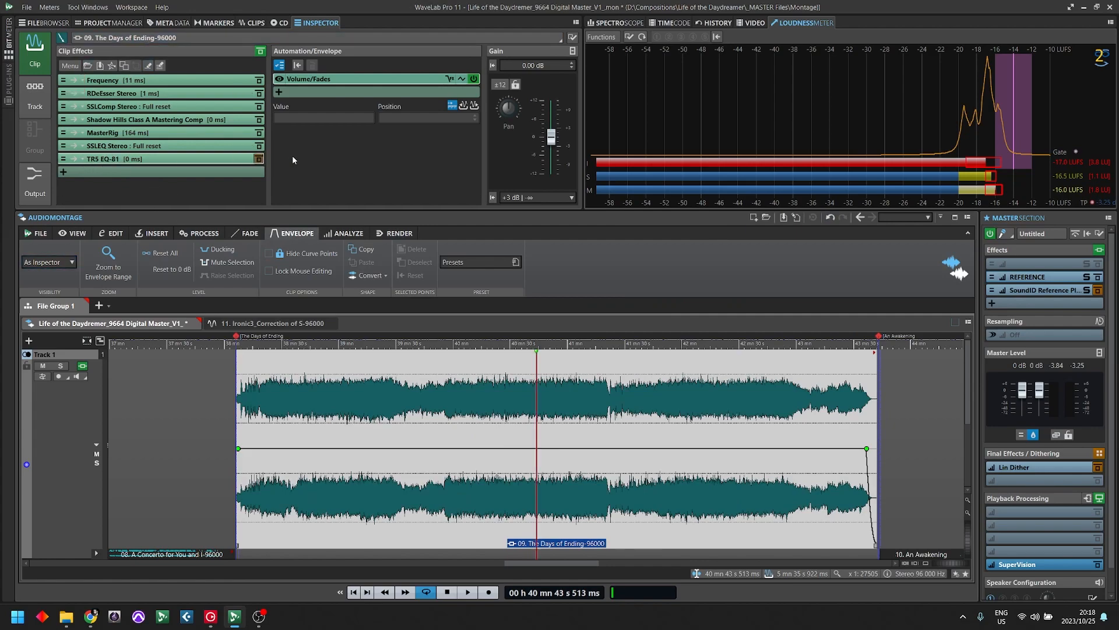
- Open the SSLEQ Stereo and Reference plug-in windows and arrange them side by side
left_click(81, 146)
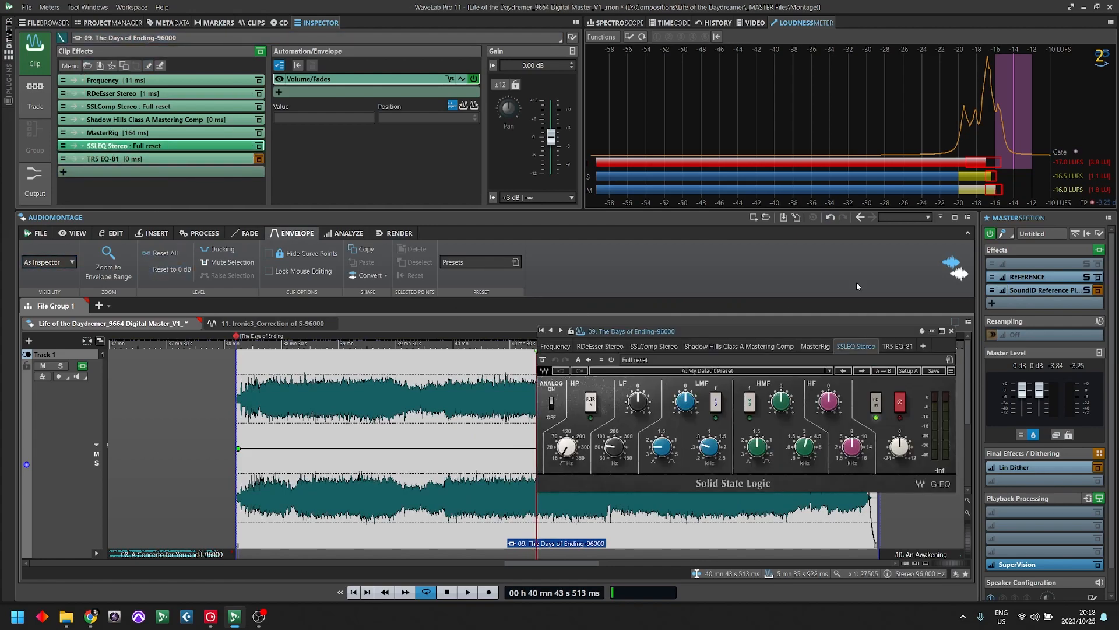
left_click_drag(790, 332, 471, 204)
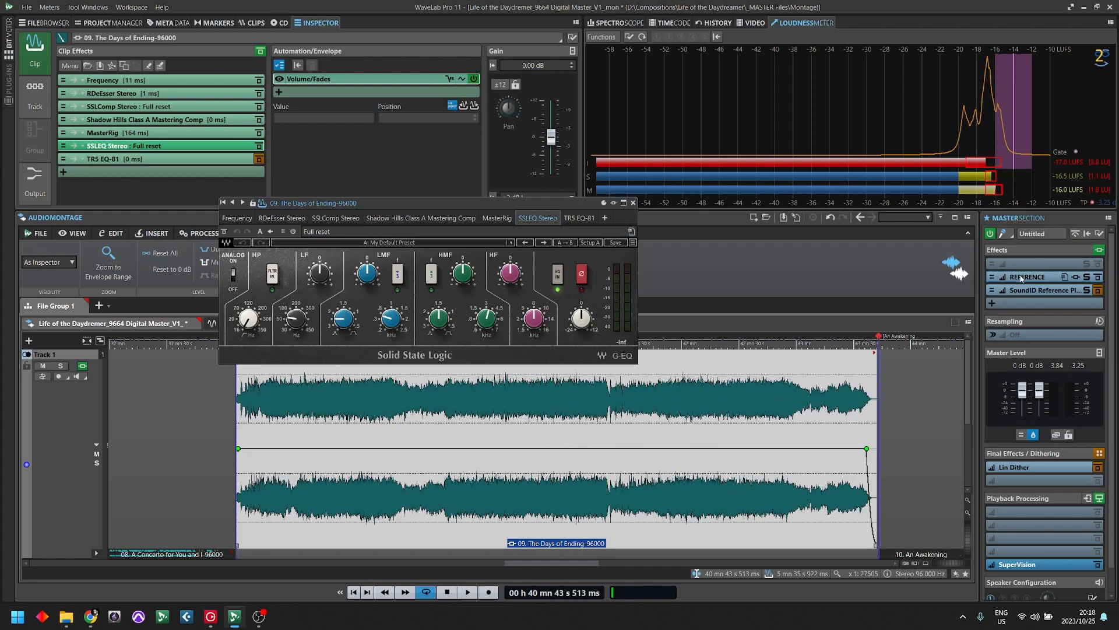
left_click(1004, 277)
left_click_drag(813, 36, 823, 108)
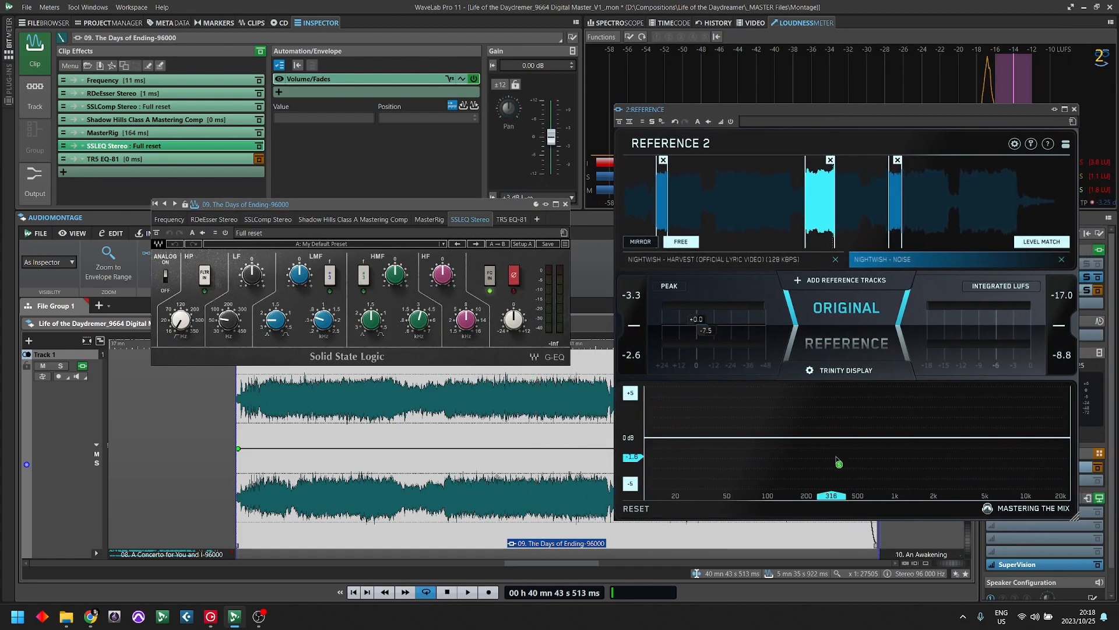
- Place the playback cursor at about 39 min 59 s, just after the first break in the clip, and start playback
left_click(477, 405)
left_click(452, 399)
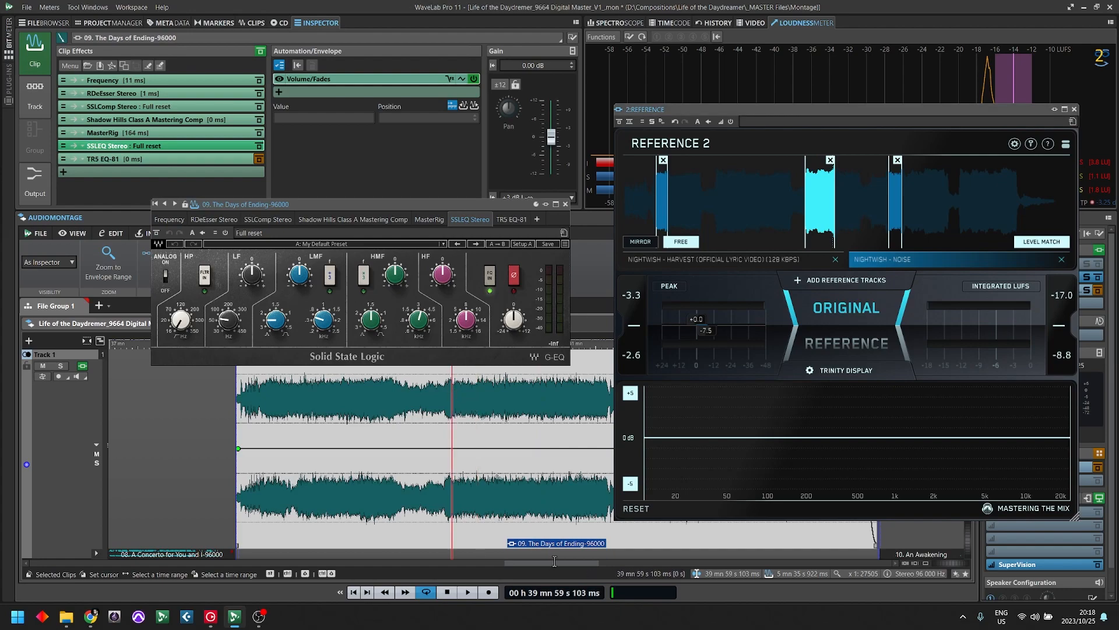
key("space")
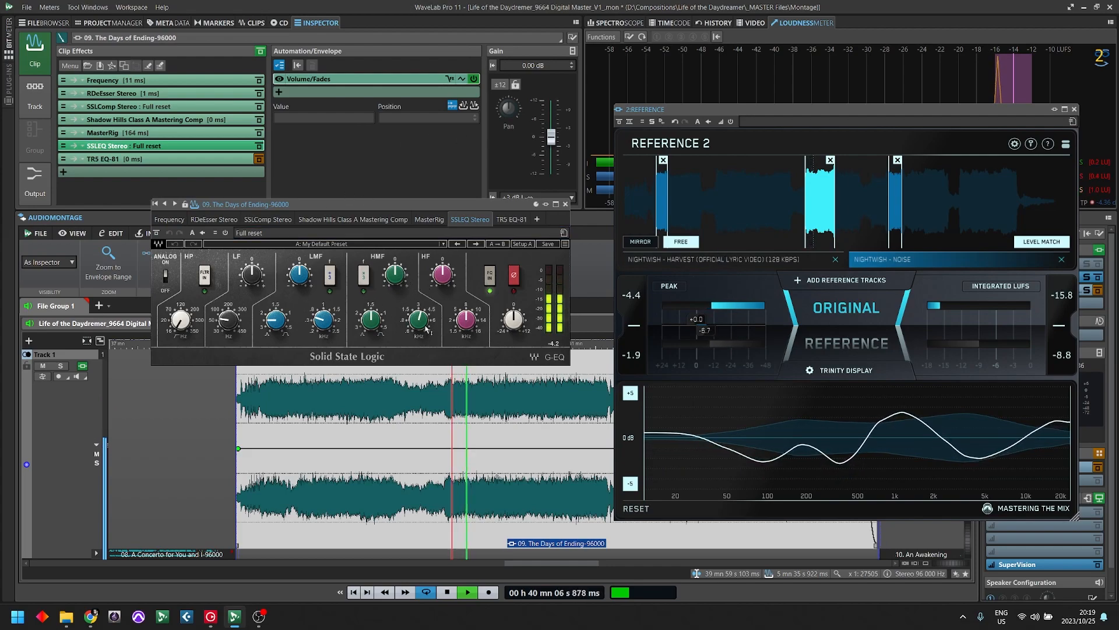
- Shape the SSLEQ's LMF band while the song plays, raising its gain to about 2.06
left_click_drag(318, 329, 319, 327)
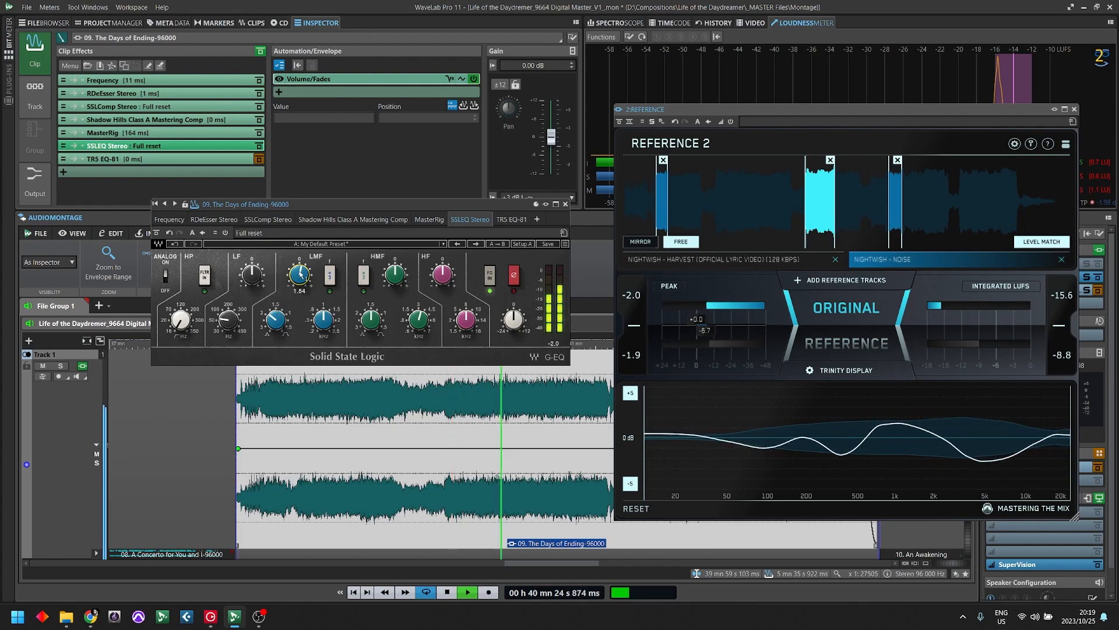
left_click_drag(306, 280, 306, 278)
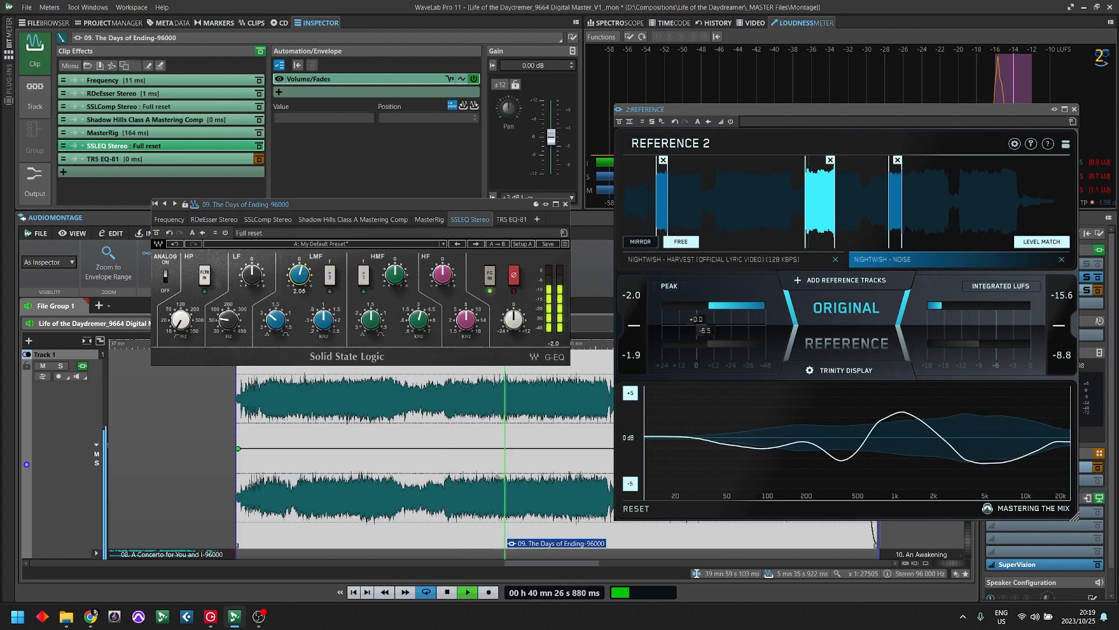
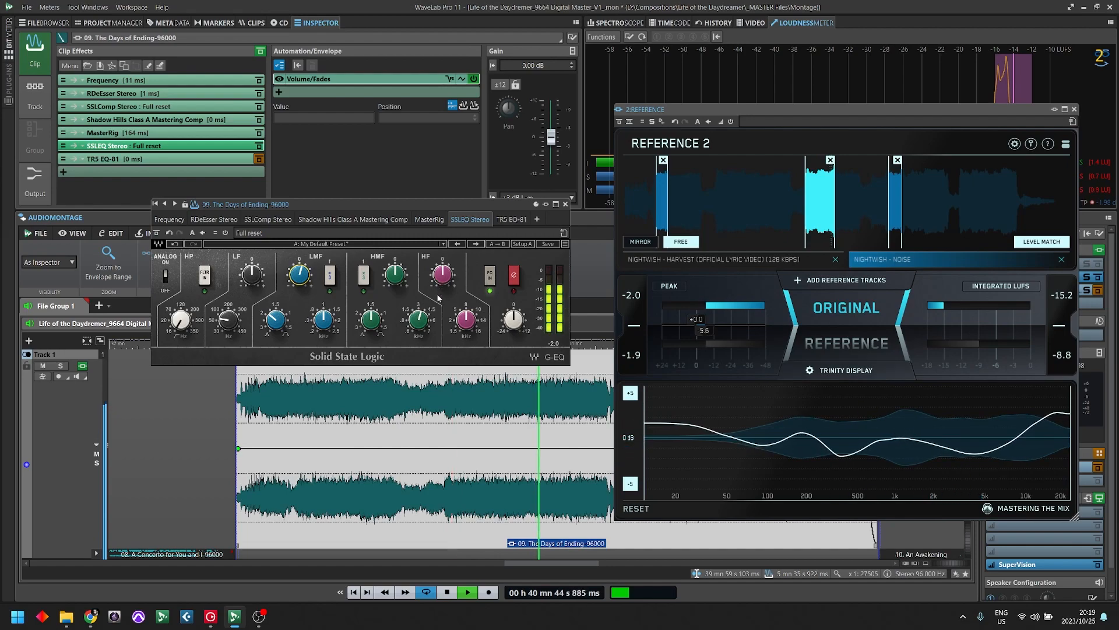
- Shape the SSLEQ's HMF and HF bands during playback, setting the HF frequency to 14.60 kHz and adjusting the HF gain
left_click_drag(419, 319, 419, 298)
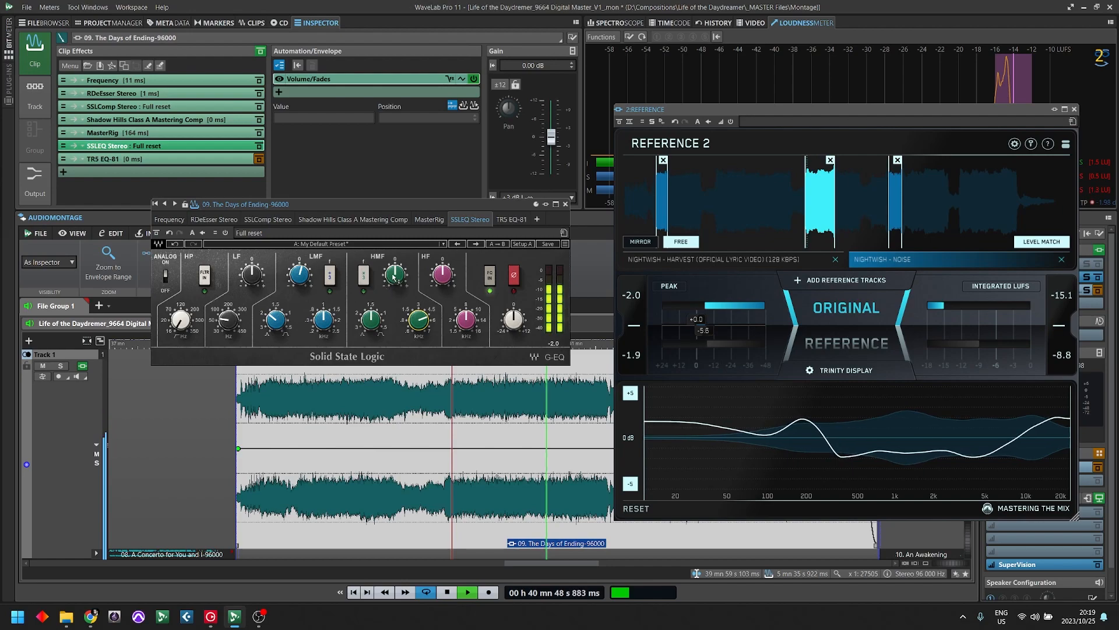
mouse_move(387, 283)
left_mouse_down()
mouse_move(387, 241)
mouse_move(387, 282)
left_mouse_up()
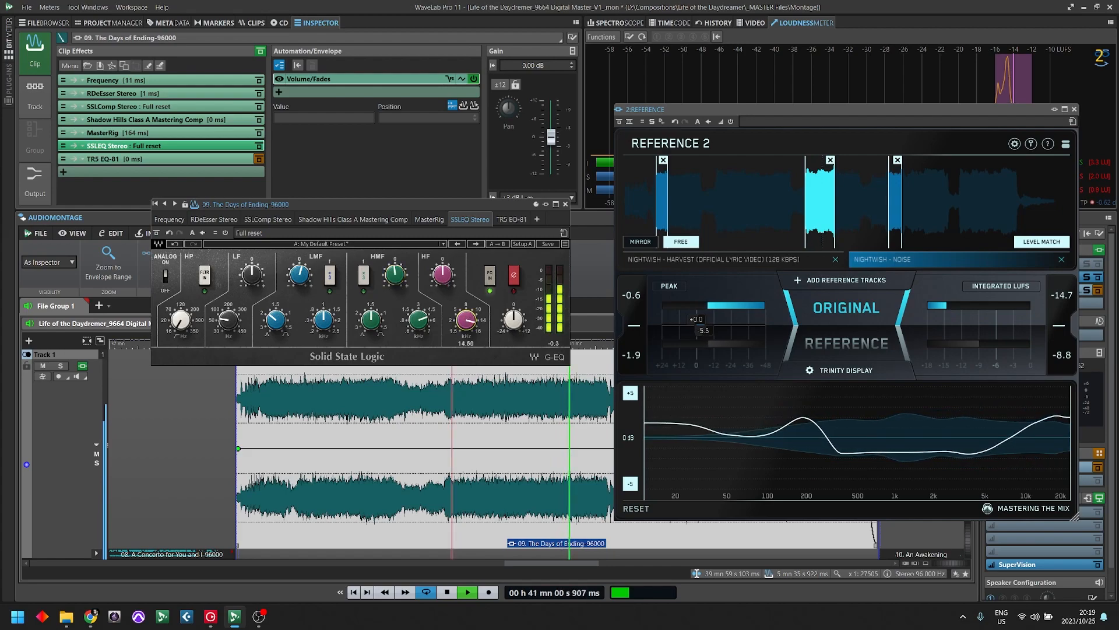
left_click_drag(442, 274, 442, 272)
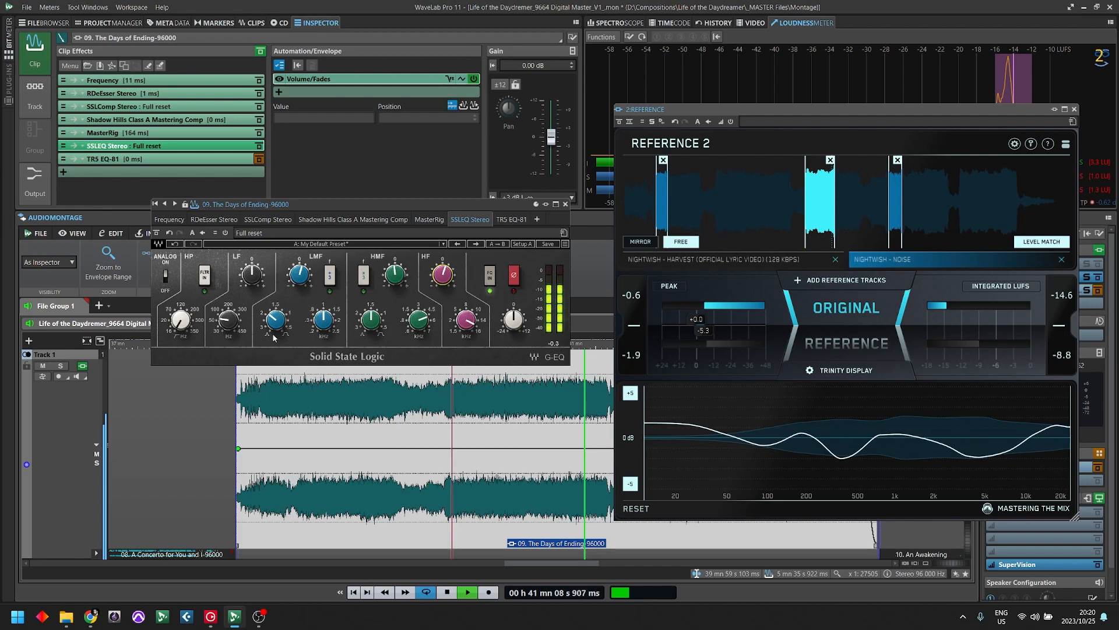
- Set the SSLEQ's LF frequency to 110 Hz, try an LF gain of 4.46, and lower that gain
left_click_drag(227, 320, 228, 314)
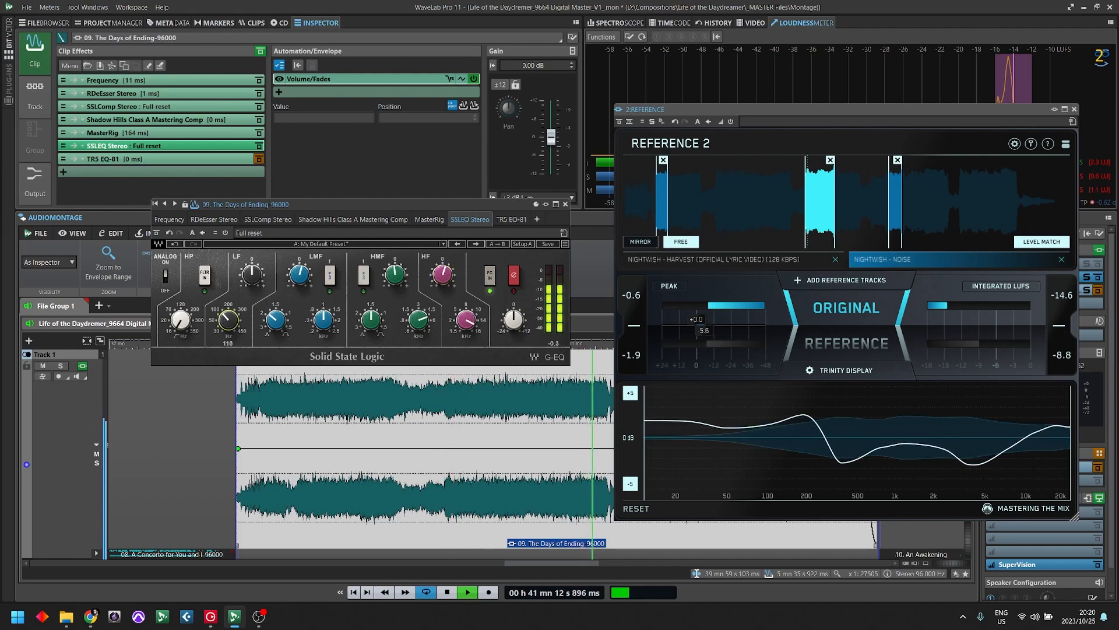
left_click_drag(252, 274, 252, 273)
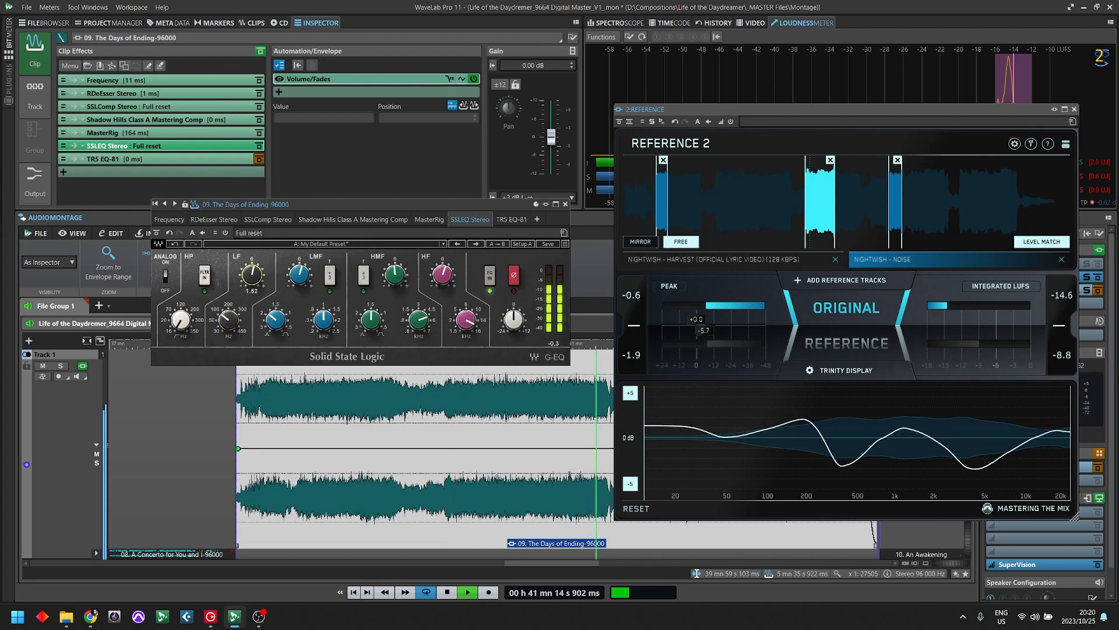
mouse_move(252, 276)
left_mouse_down()
mouse_move(252, 253)
mouse_move(252, 266)
left_mouse_up()
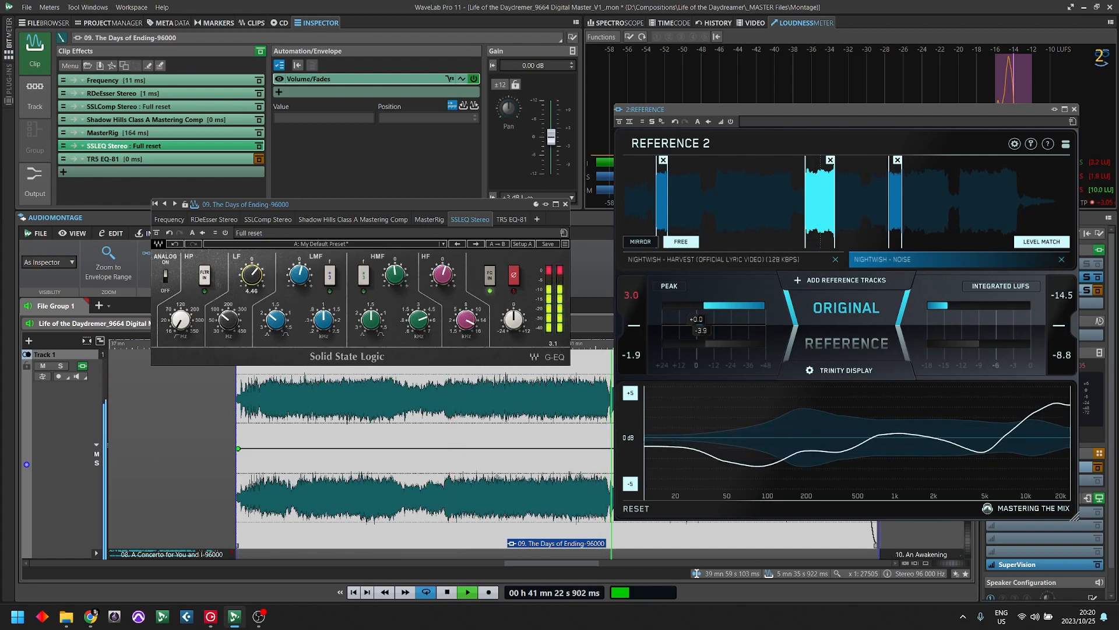
left_click_drag(252, 266, 252, 270)
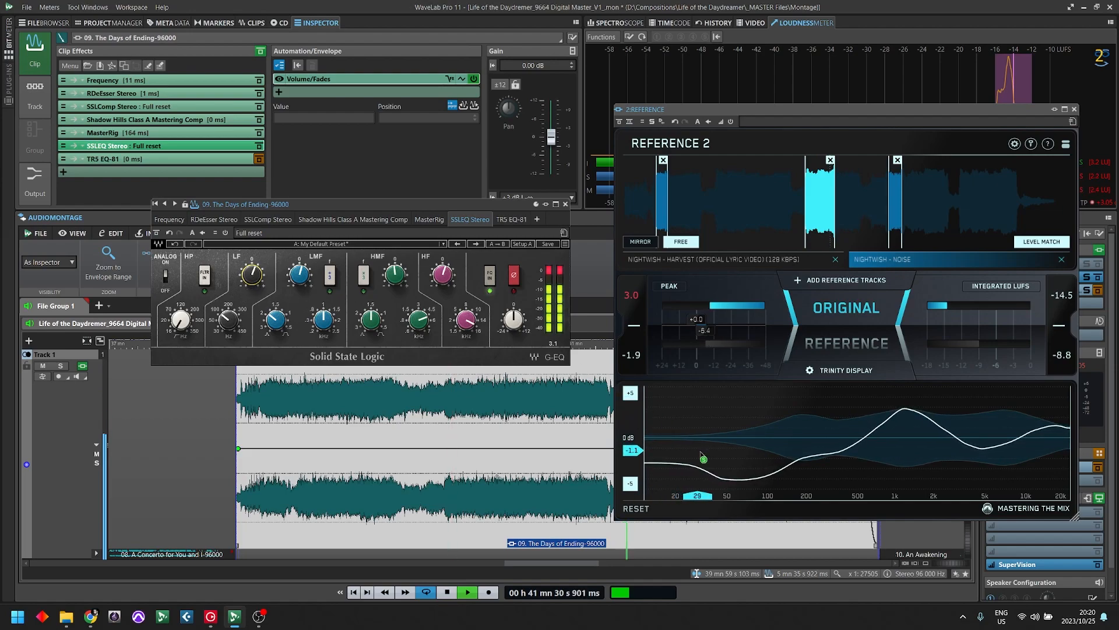
- Restart playback from about 40 min 5 s and set the SSLEQ's output trim to -1.0
left_click(464, 471)
key("space")
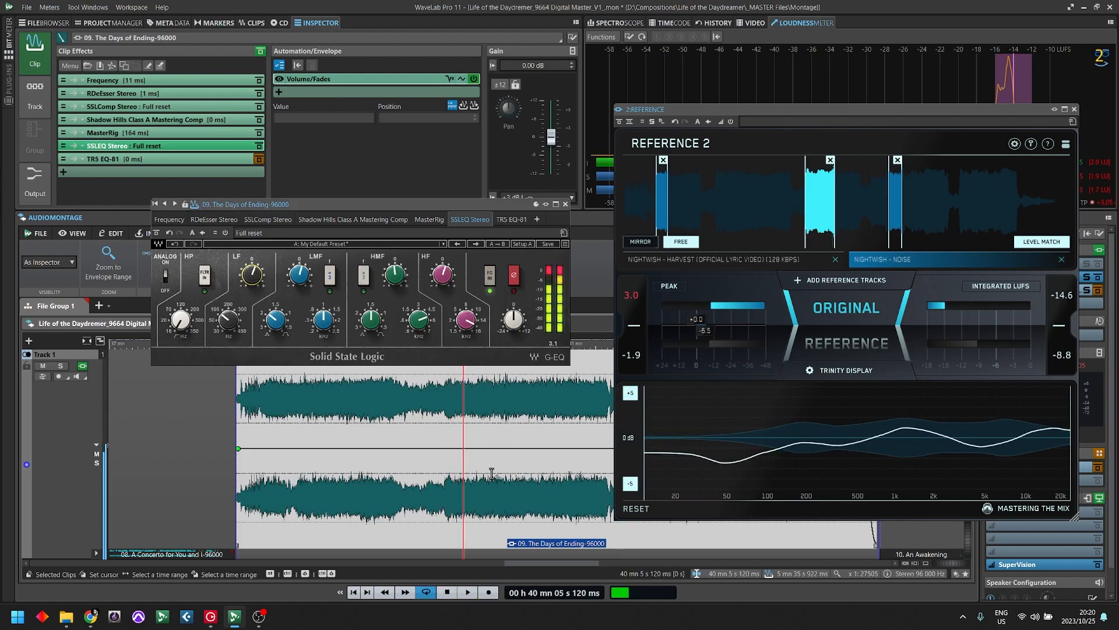
key("space")
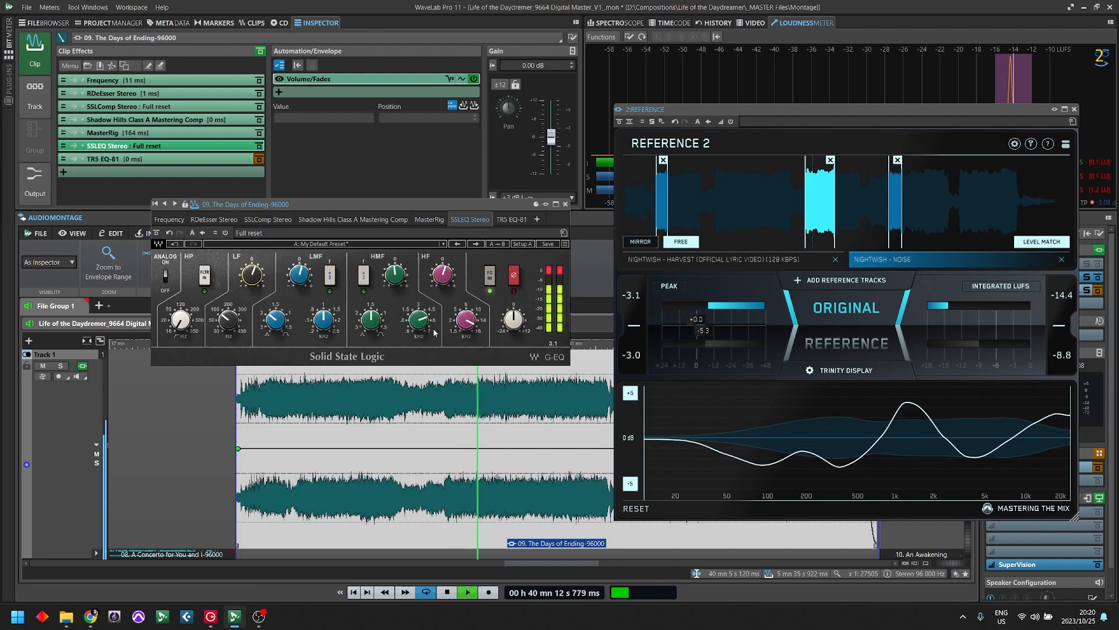
left_click(396, 277)
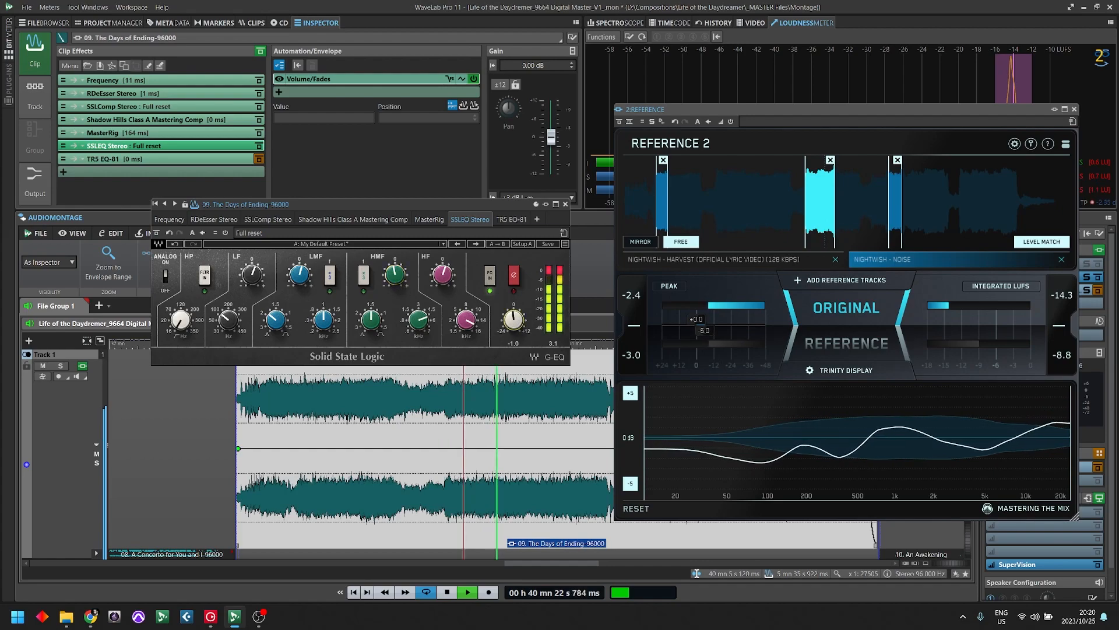
- Compare the playing song with the SSLEQ active and bypassed
left_click(157, 235)
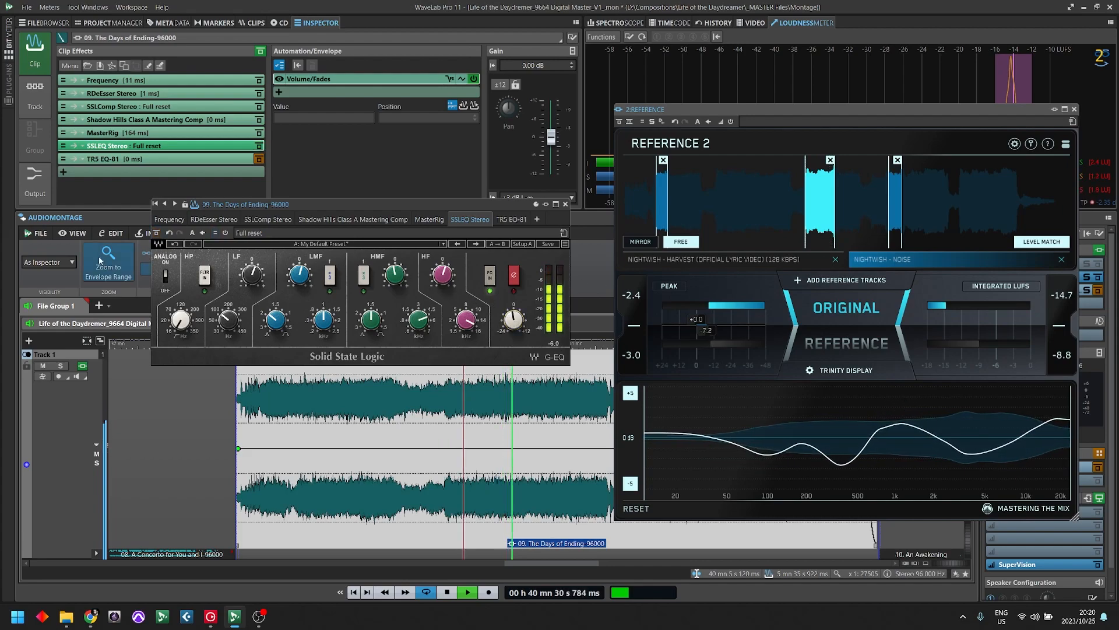
left_click(157, 236)
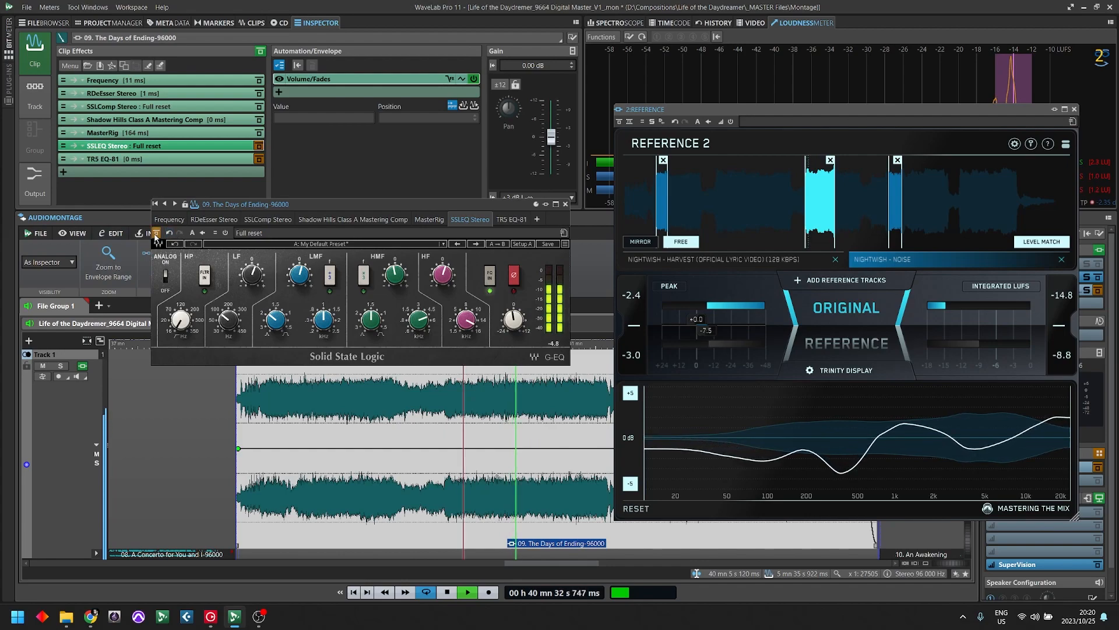
left_click(156, 236)
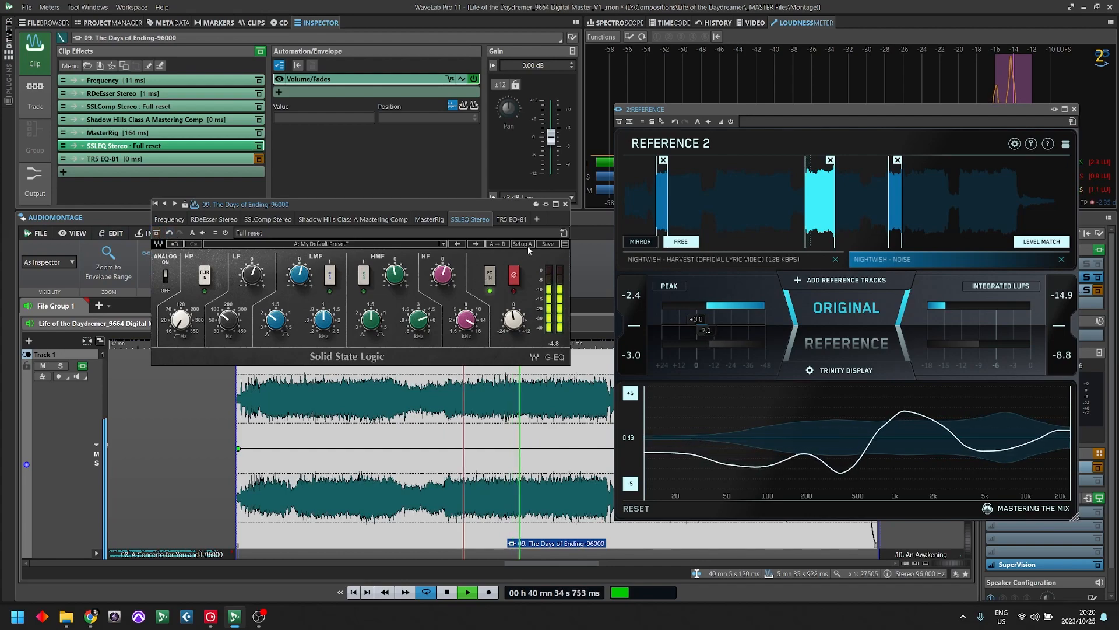
left_click(157, 233)
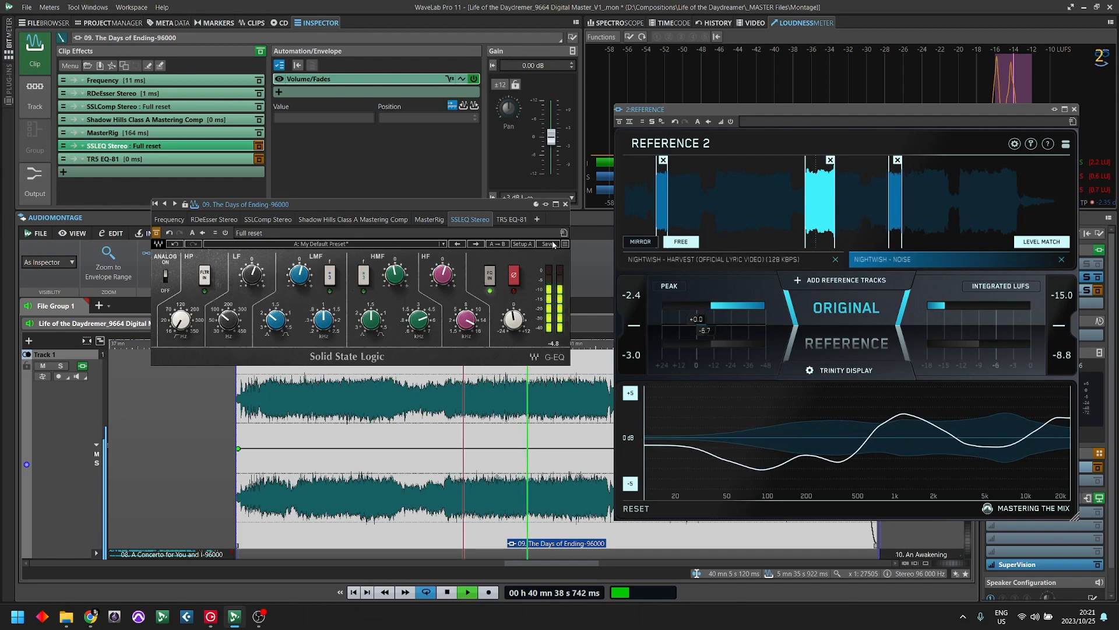
- Stop playback, take the SSLEQ Stereo effect out of bypass, and close its window
key("space")
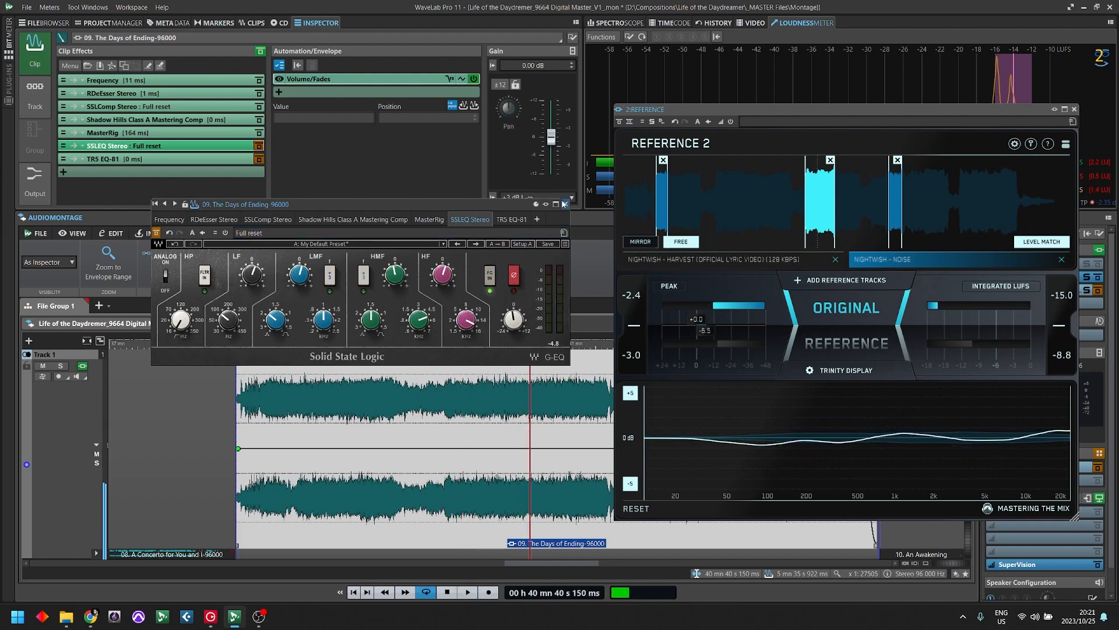
left_click(565, 204)
left_click(259, 145)
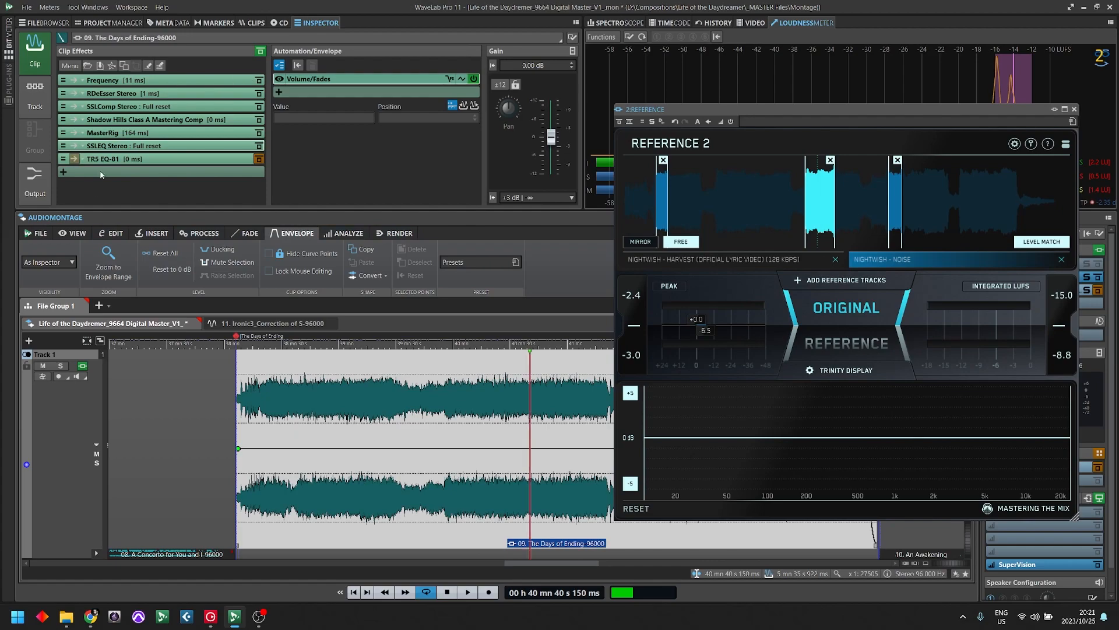
left_click(237, 145)
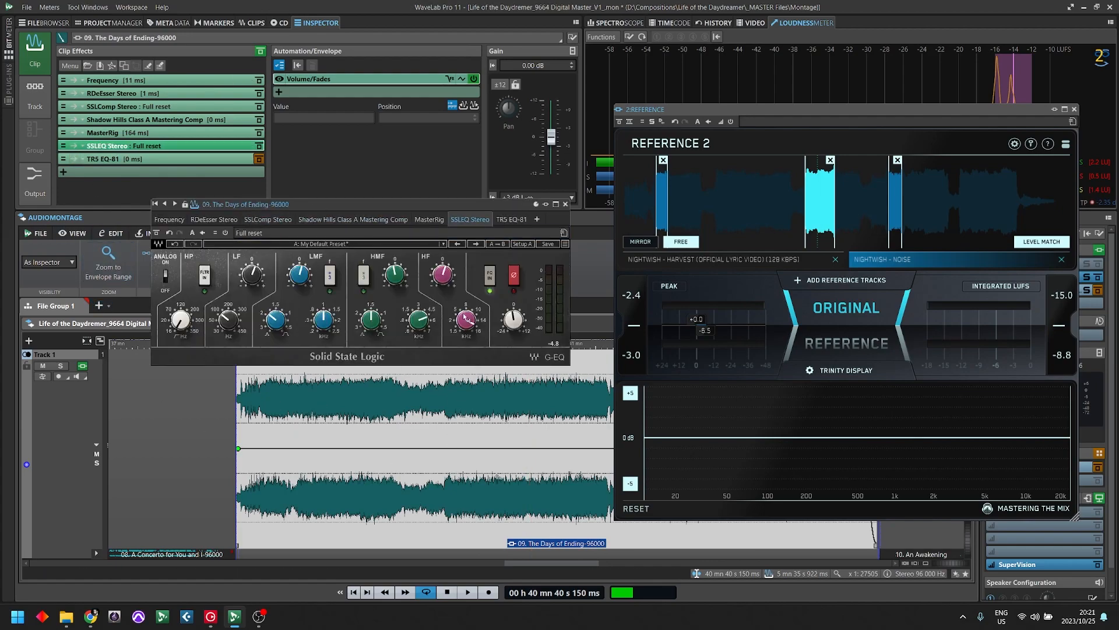
left_click(564, 204)
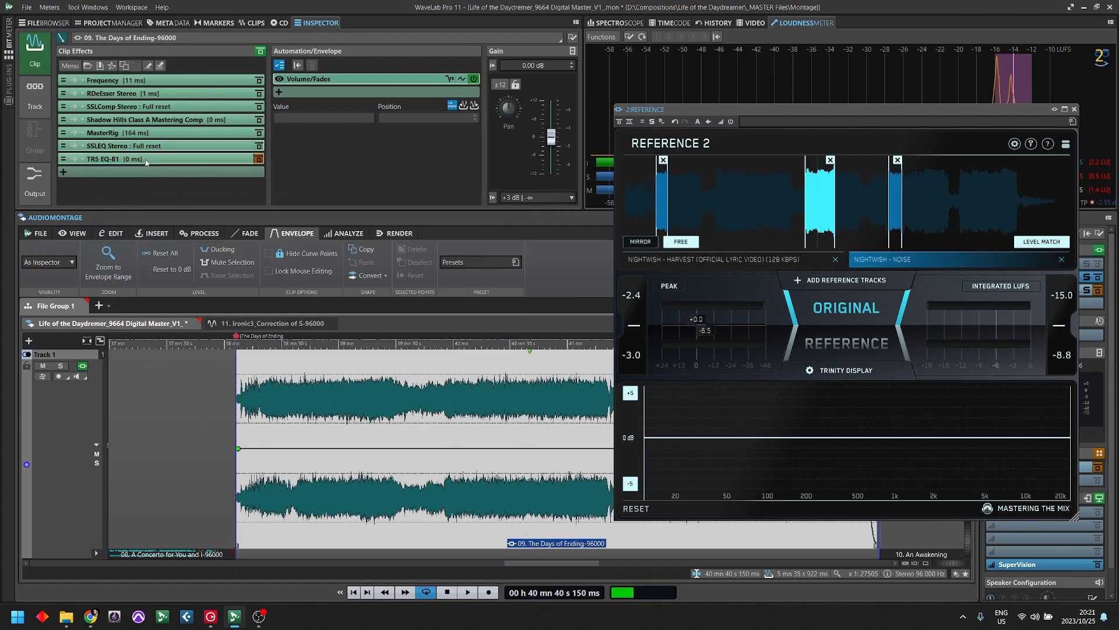
- Open the TR5 EQ-81 effect, place its window beside Reference, and start playback
left_click(236, 159)
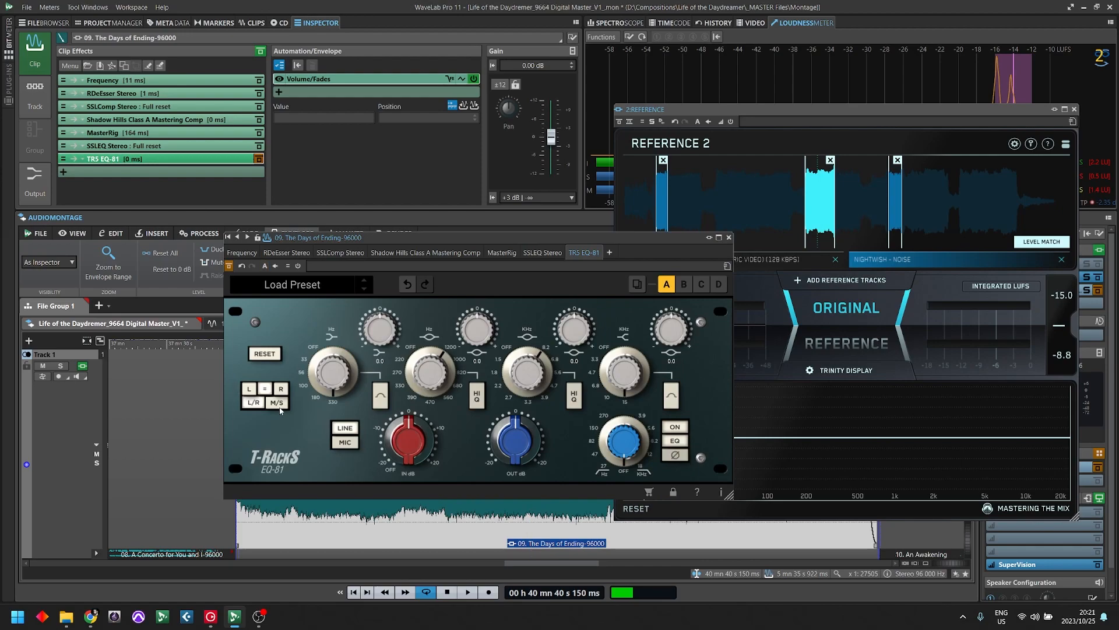
left_click_drag(499, 238, 332, 290)
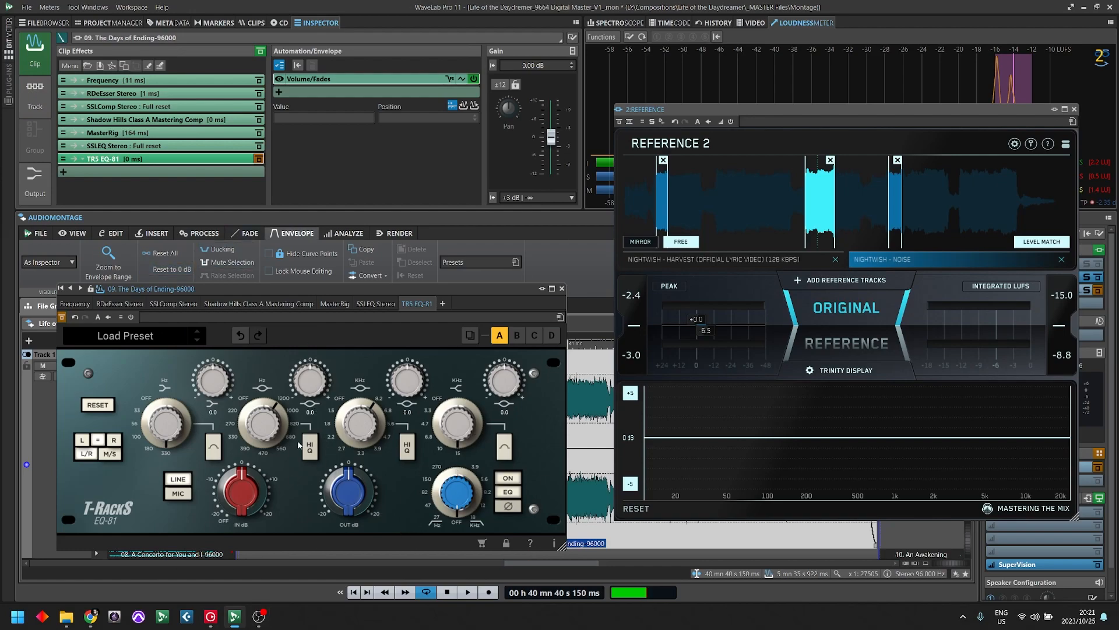
key("space")
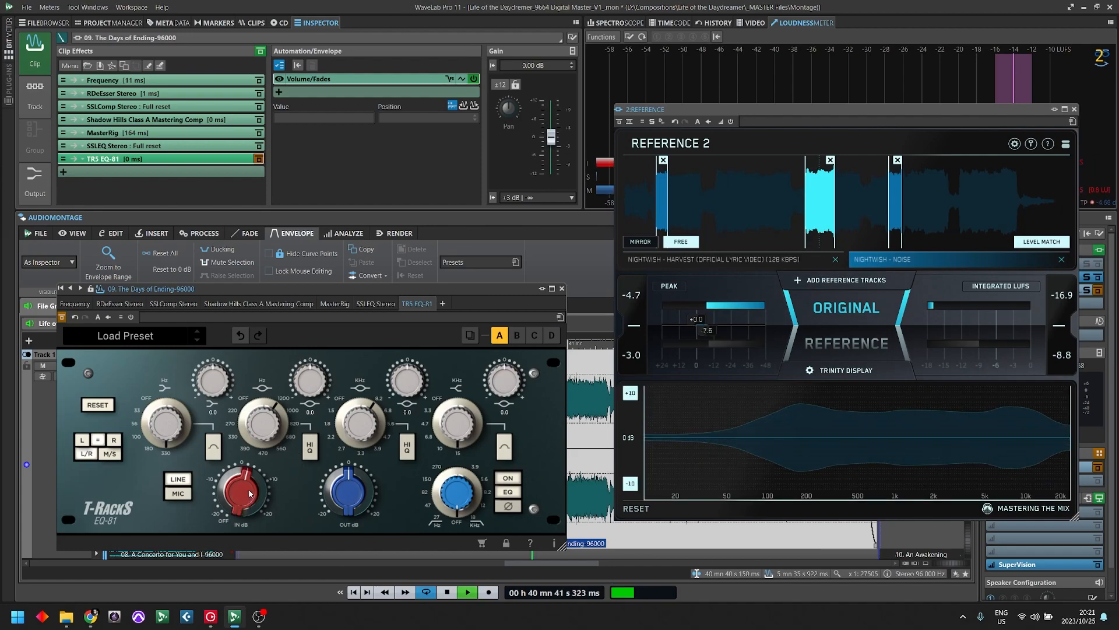
- With the EQ-81 active, raise its input gain and lower its output gain to compensate
mouse_move(255, 478)
left_mouse_down()
mouse_move(252, 502)
mouse_move(246, 478)
left_mouse_up()
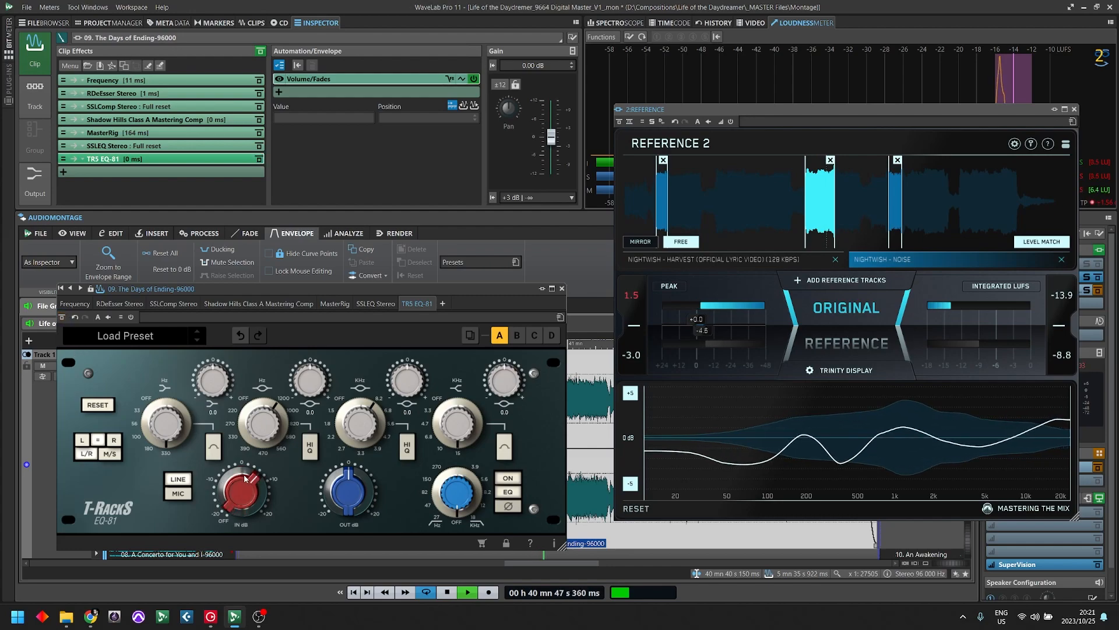
left_click_drag(337, 495, 344, 511)
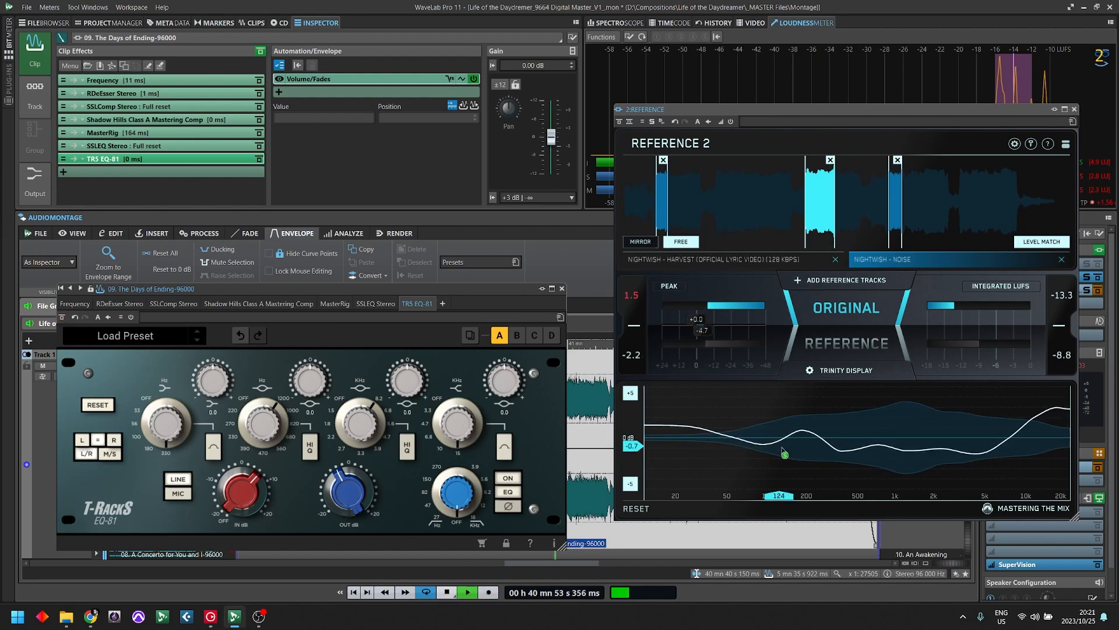
- Switch the EQ-81 to M/S and, on the mid channel, set the low gain to 0.3, the high gain to 1.7, and low-mid Hi Q on
left_click(110, 453)
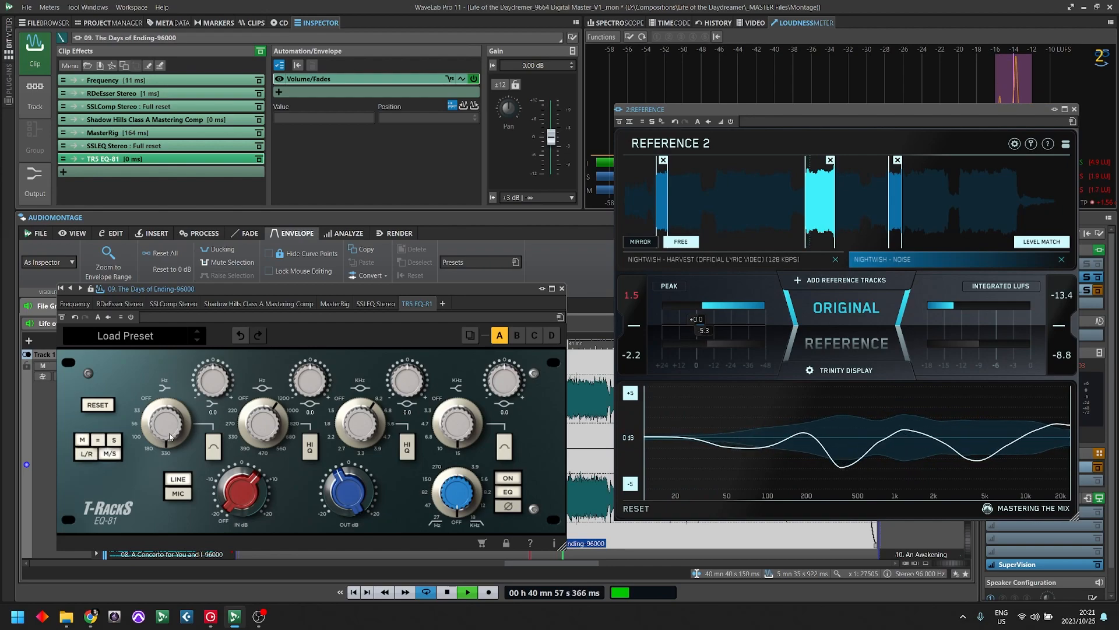
left_click_drag(170, 431, 218, 383)
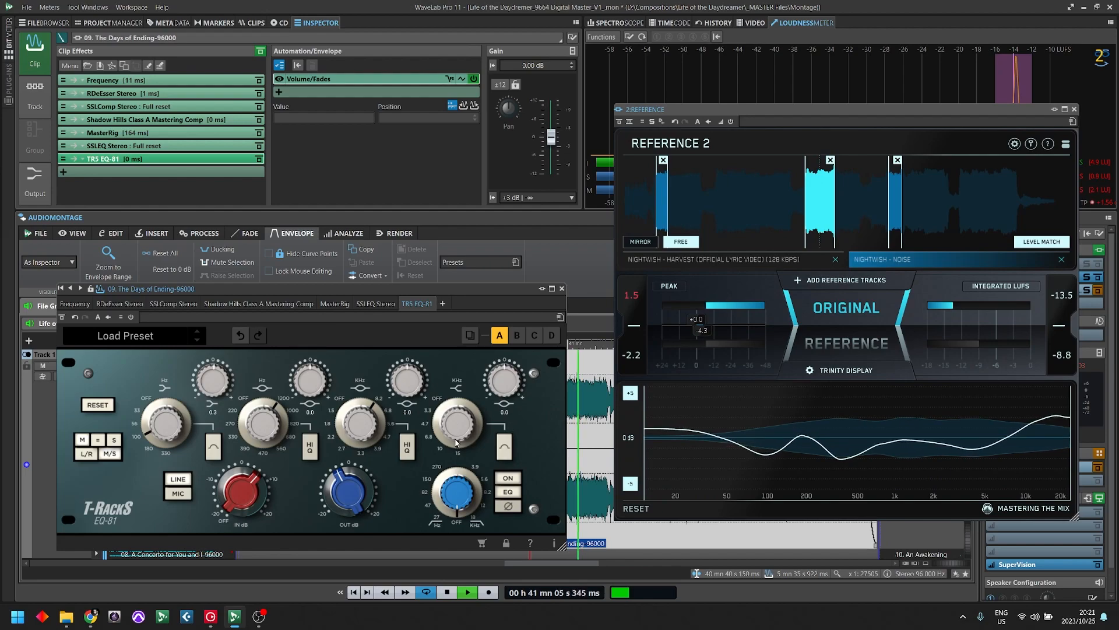
mouse_move(505, 380)
left_mouse_down()
mouse_move(517, 361)
mouse_move(519, 377)
left_mouse_up()
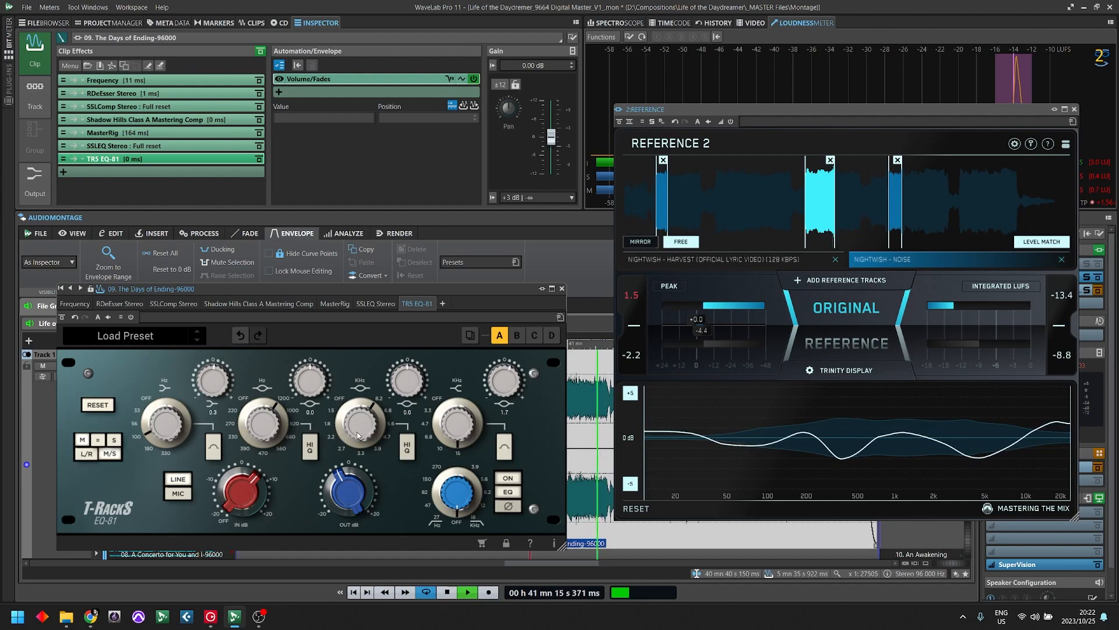
left_click_drag(264, 425, 288, 415)
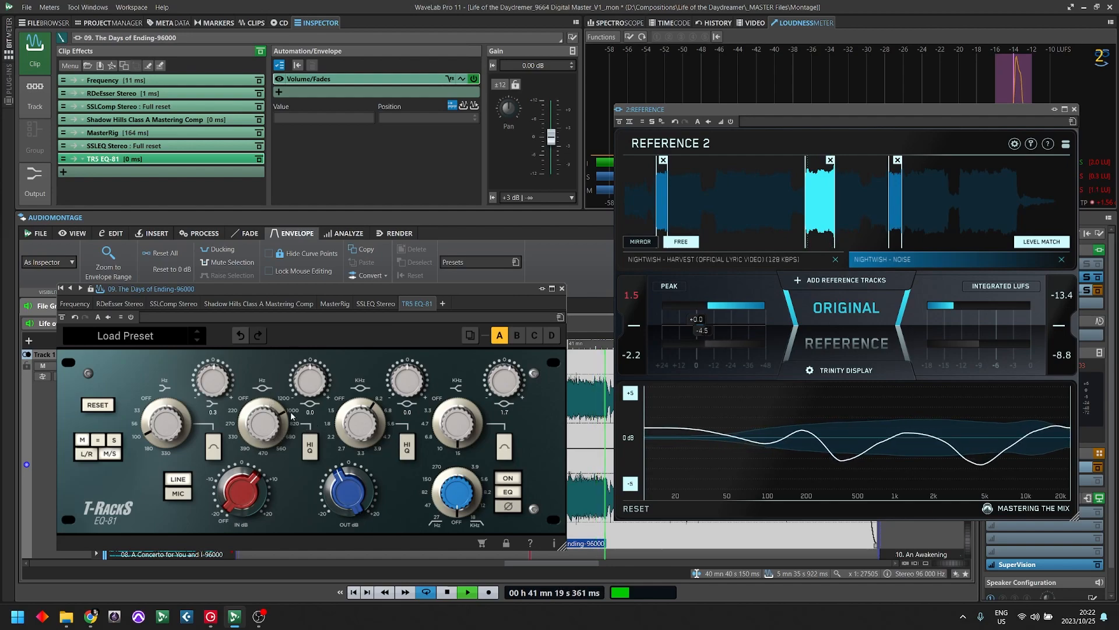
left_click(310, 446)
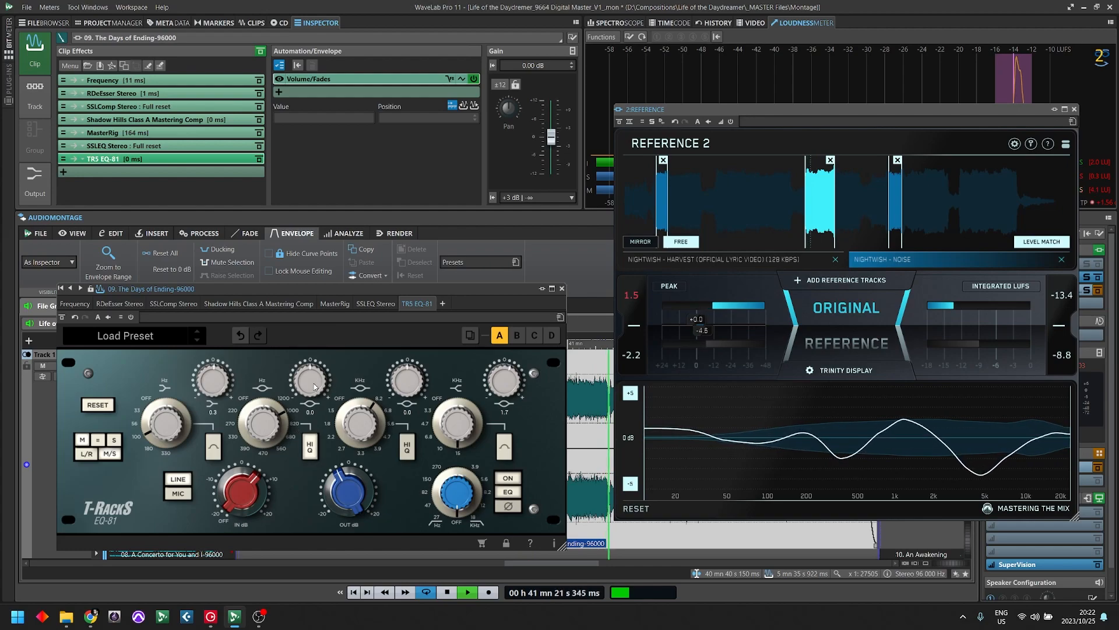
- Move the EQ-81 window clear of the lower waveform and restart playback from about 40 min 21 s
key("space")
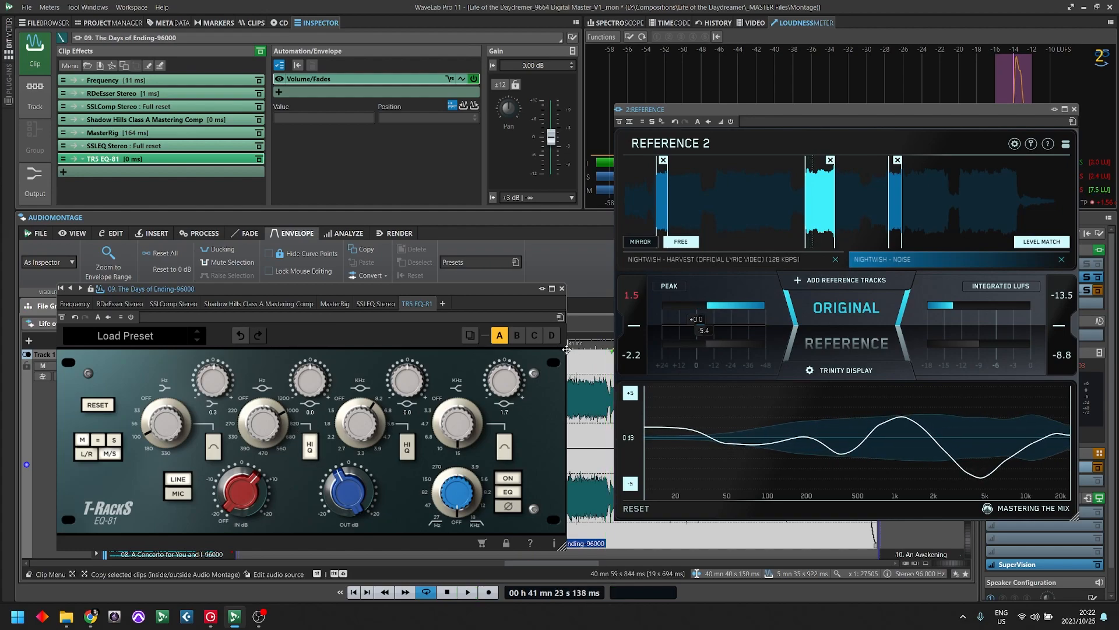
key("space")
left_click_drag(453, 289, 431, 163)
key("space")
left_click(493, 420)
key("space")
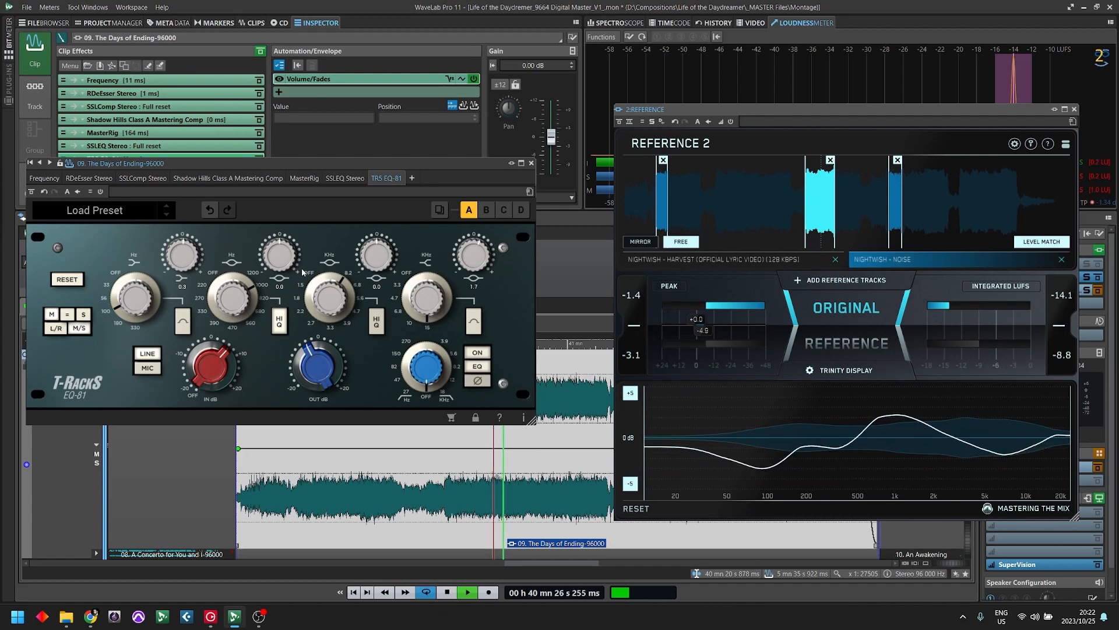
- Try a gain of -18.0 dB in the EQ-81's low-mid band on the mid channel, and ease the adjustment to 1.5 dB
left_click_drag(280, 257, 325, 459)
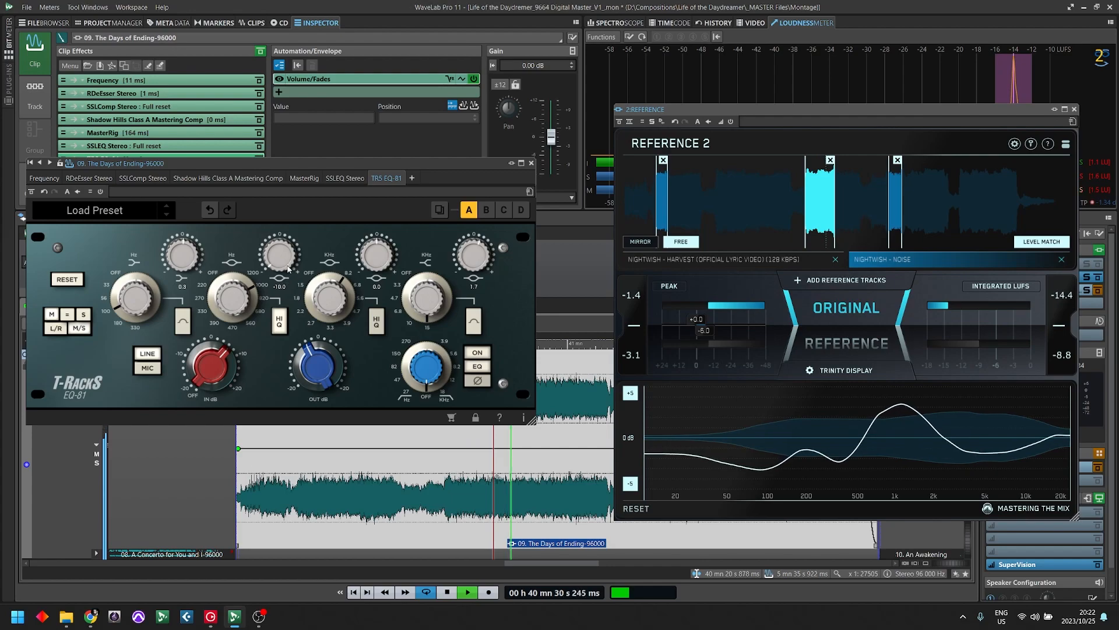
left_click_drag(279, 263, 305, 177)
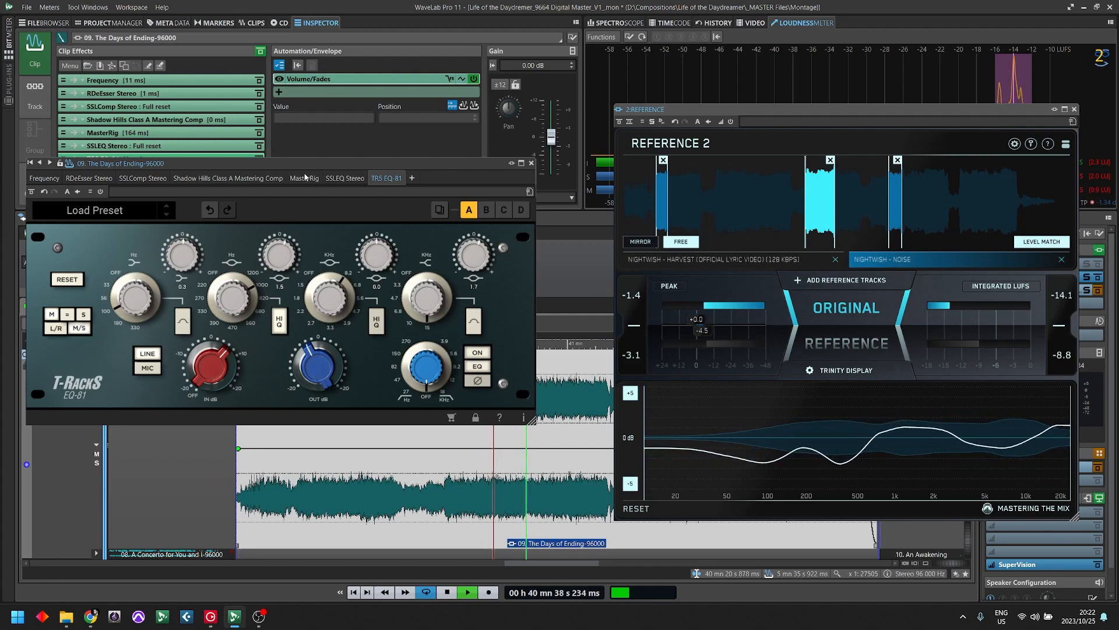
- On the EQ-81's side channel, set the high band gain to 2.2 and the low-mid gain to -0.8
left_click(81, 314)
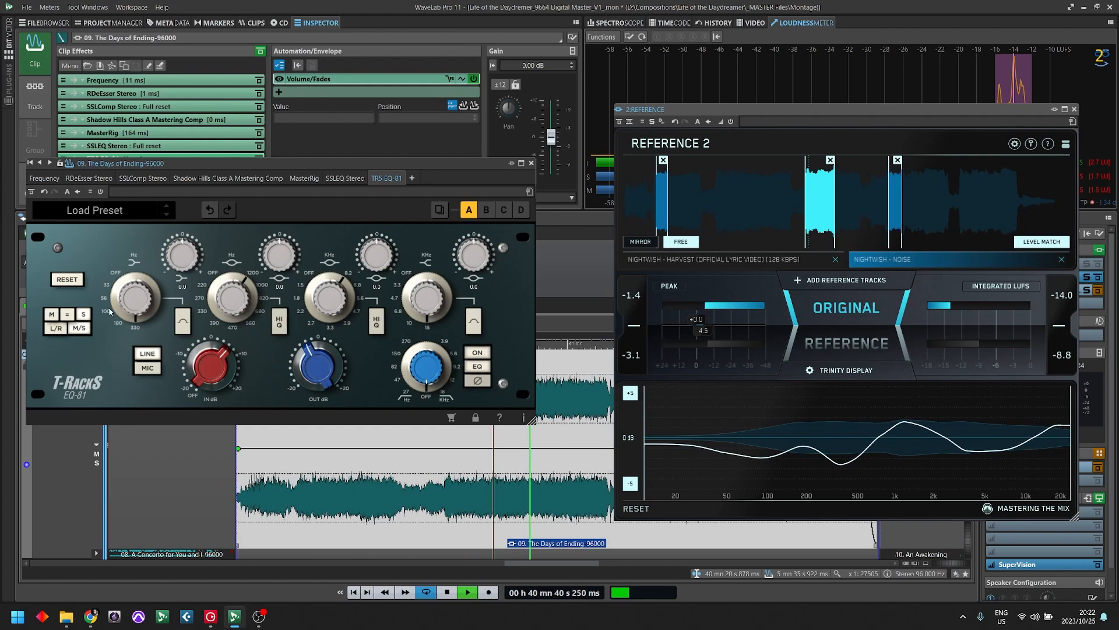
left_click_drag(474, 255, 497, 243)
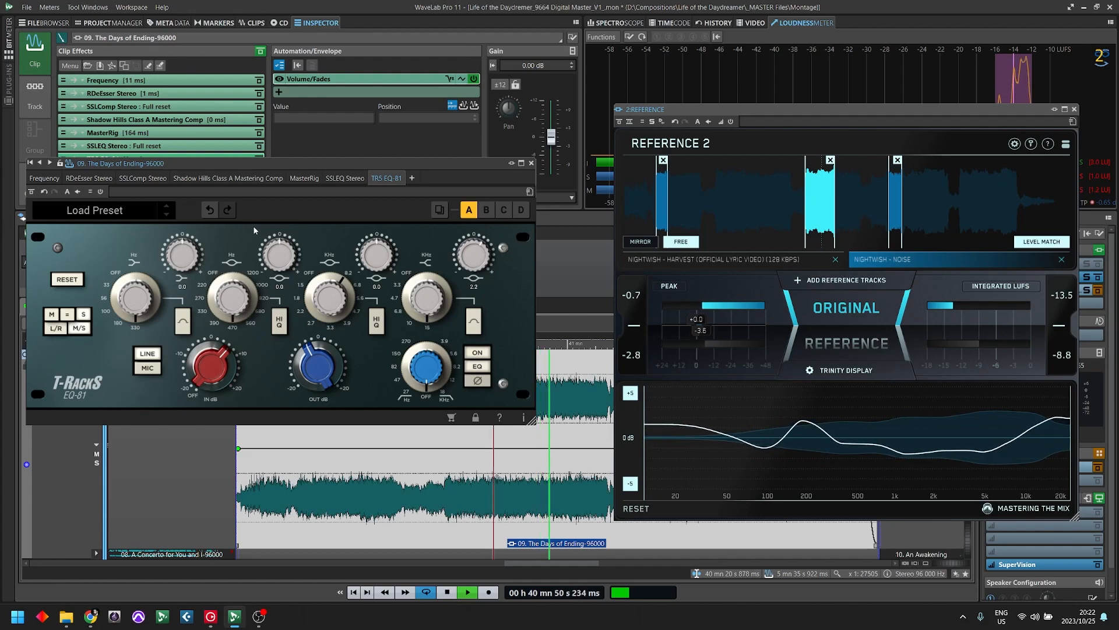
left_click_drag(282, 266, 309, 244)
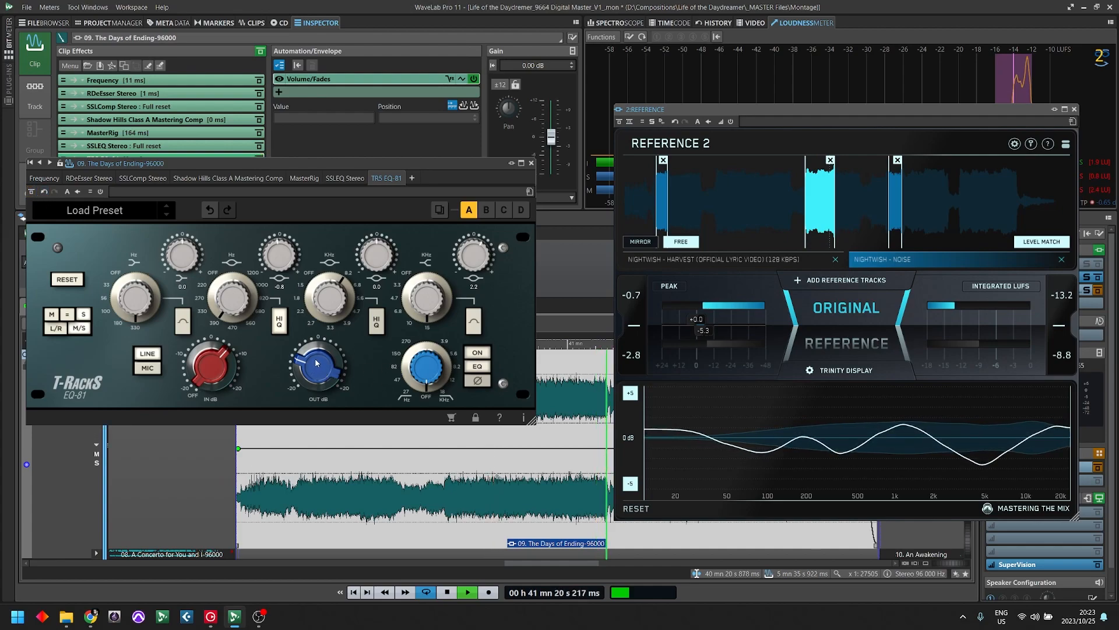
- Stop playback and close the REFERENCE 2 and EQ-81 windows to reveal the montage
left_click(24, 191)
left_click(41, 67)
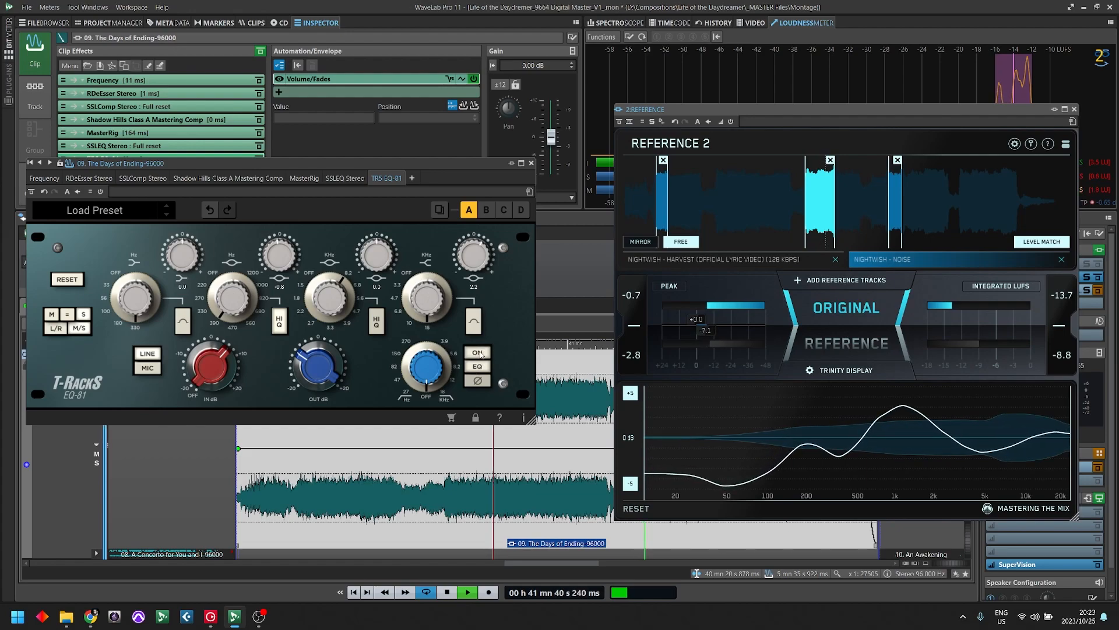
key("space")
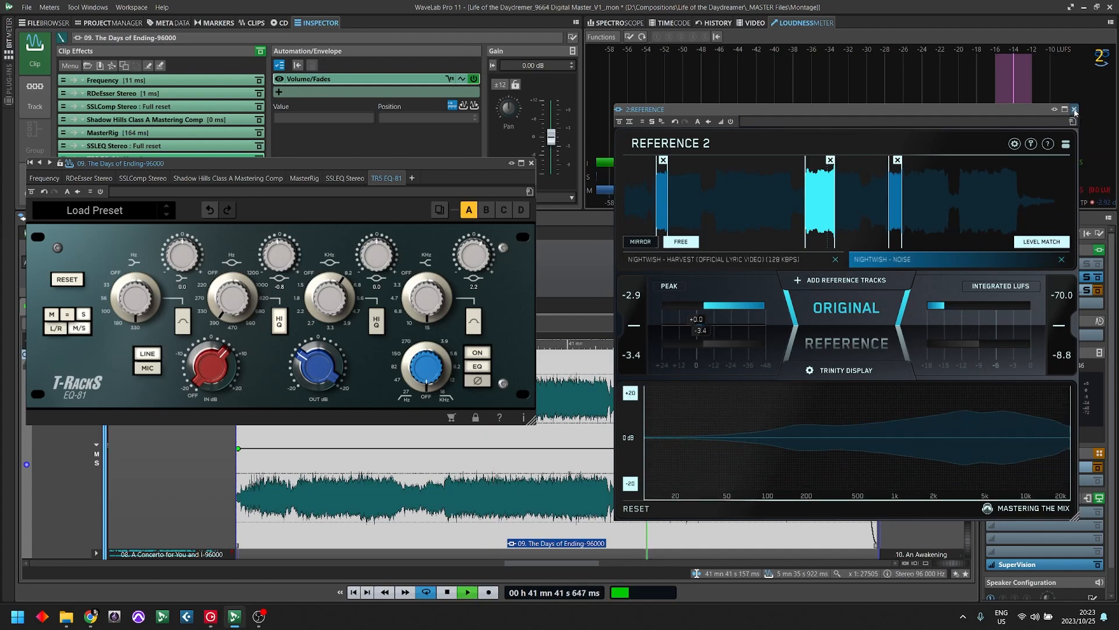
left_click(1075, 109)
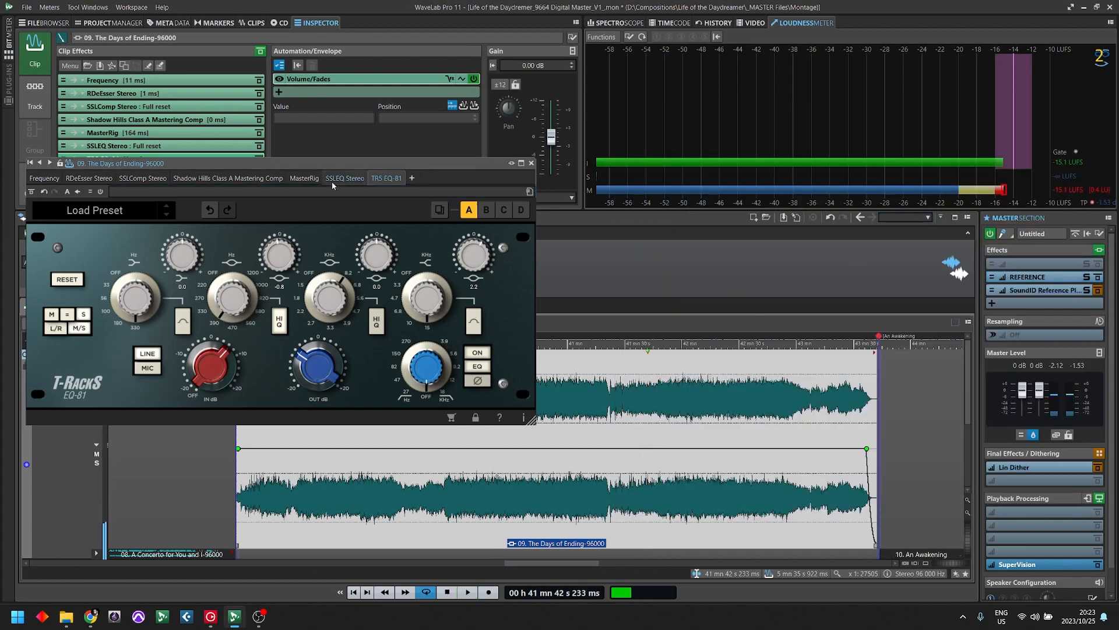
left_click_drag(316, 164, 587, 115)
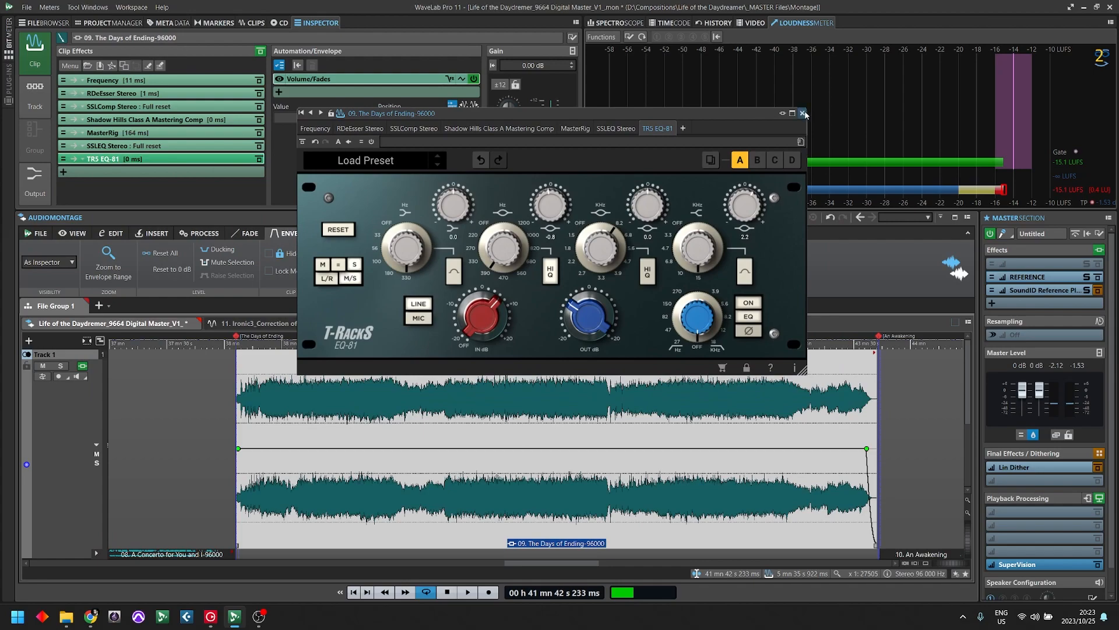
left_click(802, 113)
- Select the clip's passage from about 39 min 56 s to 41 min 21 s and audition it with MasterRig bypassed and active
left_click_drag(446, 365, 607, 374)
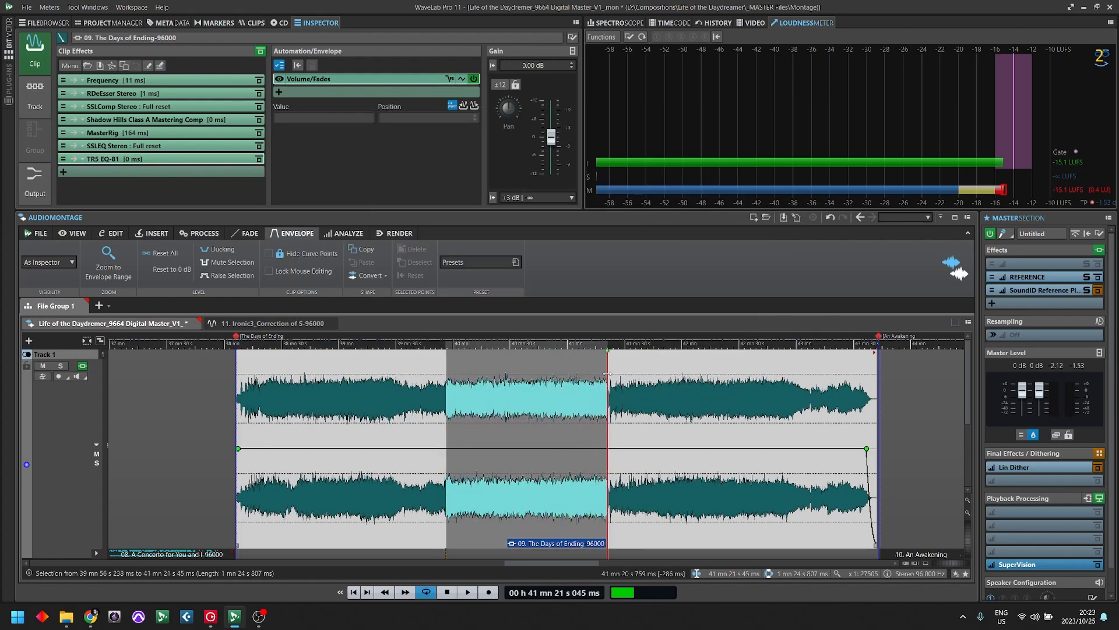
key("space")
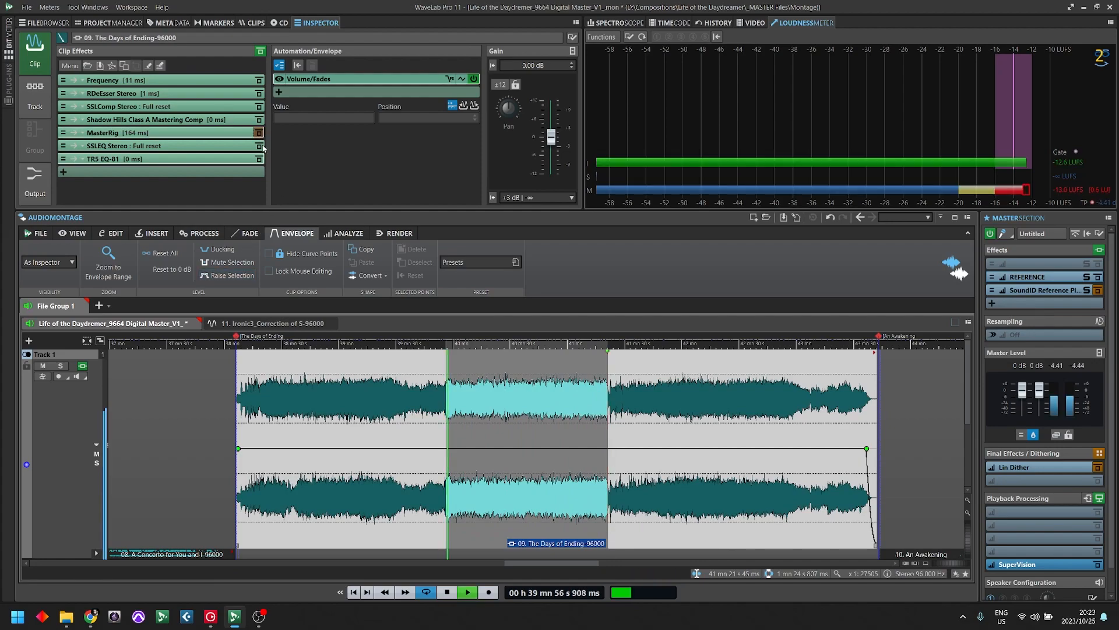
left_click(259, 133)
left_click(633, 51)
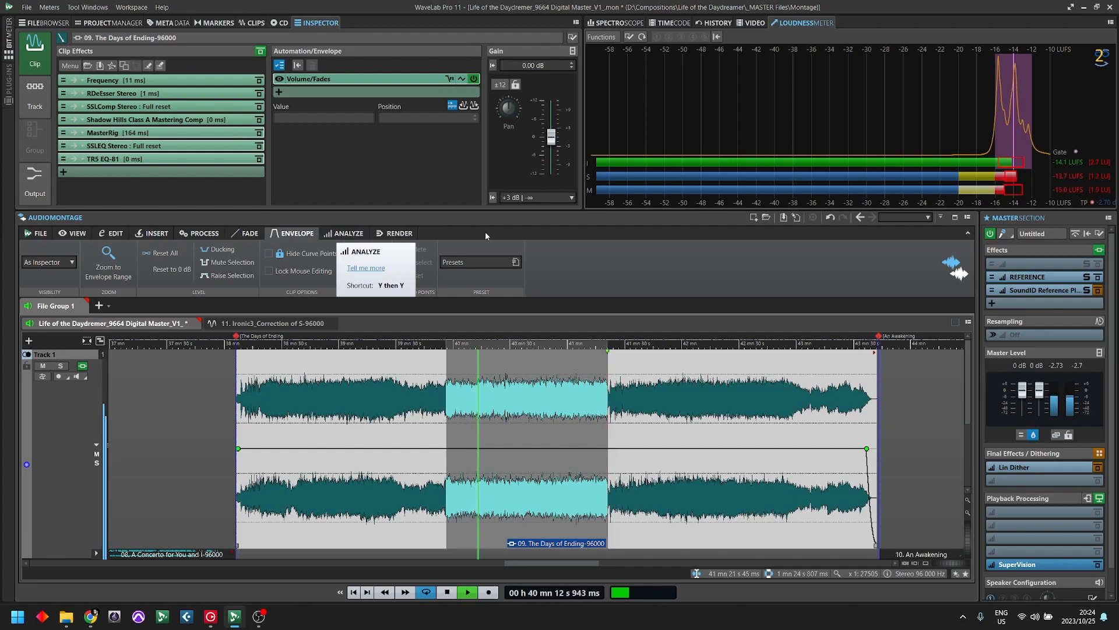
key("space")
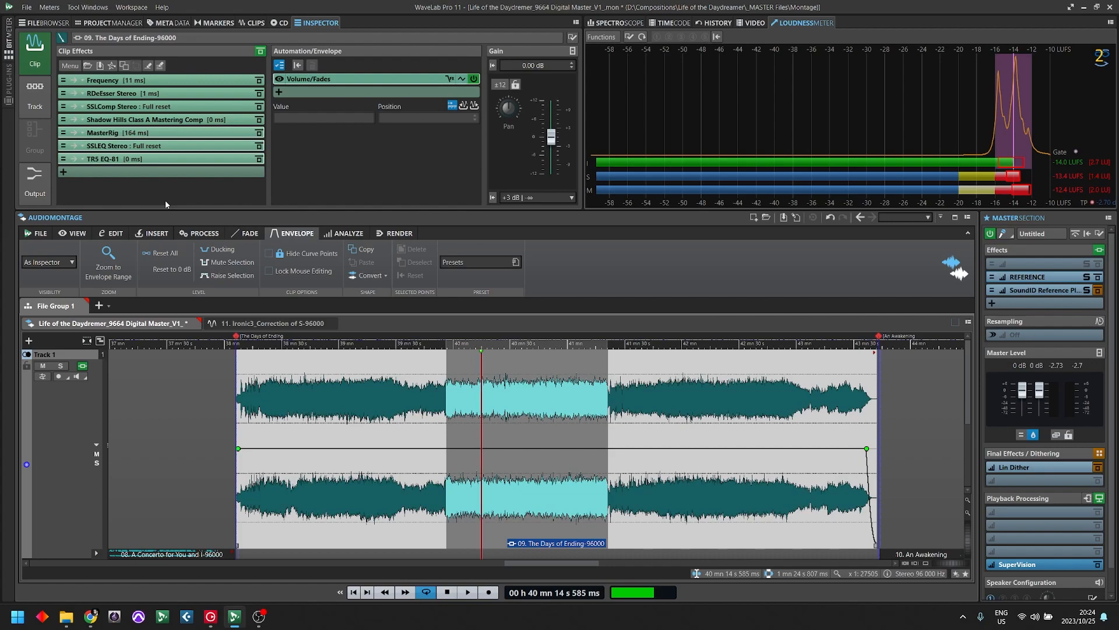
- Review the Frequency settings, insert the Wavesfactory Equalizer after TR5 EQ-81, and position its window above the lower waveform
left_click(193, 80)
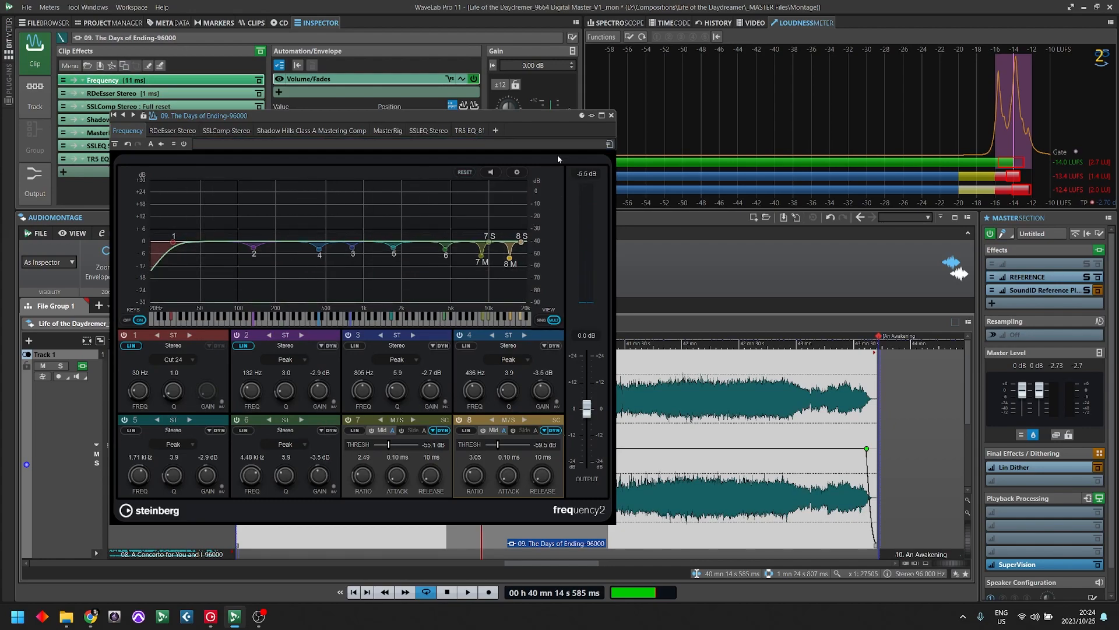
left_click(612, 115)
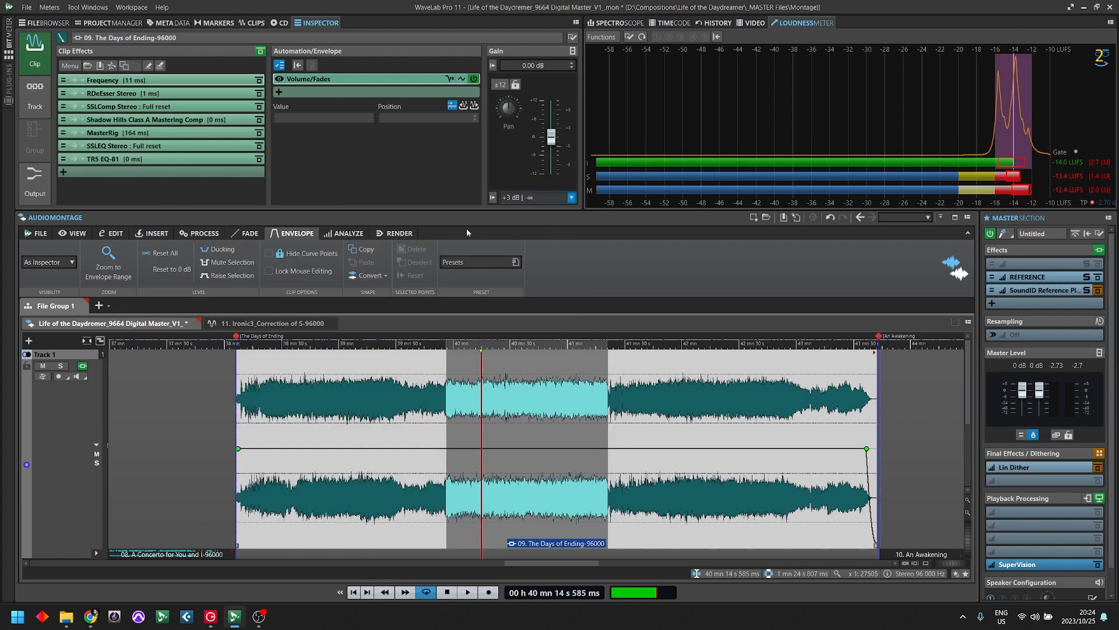
right_click(121, 186)
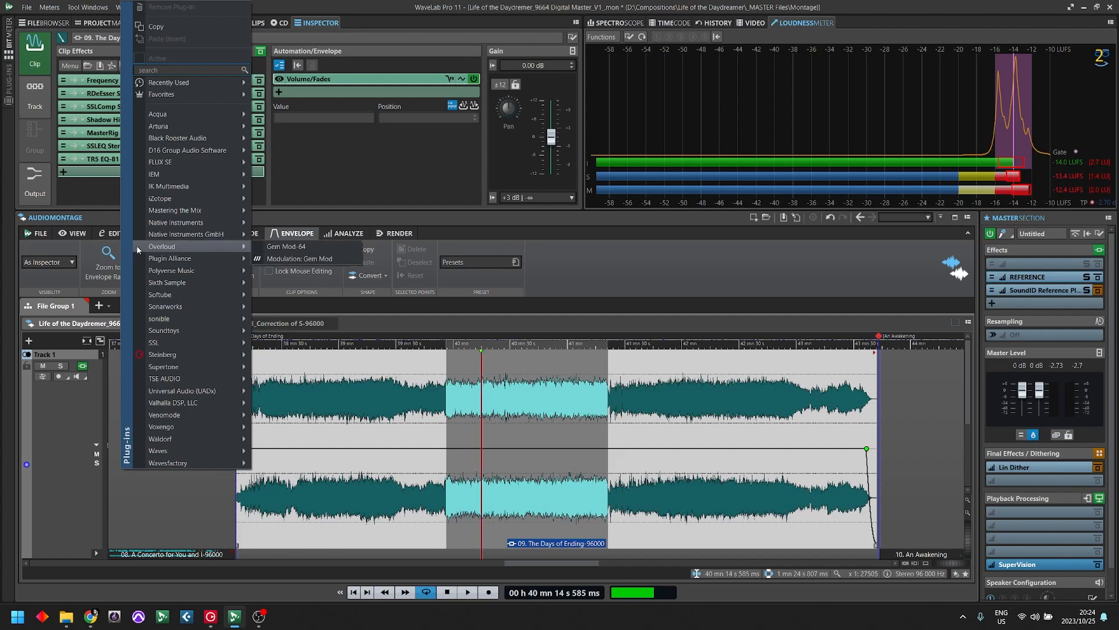
mouse_move(193, 450)
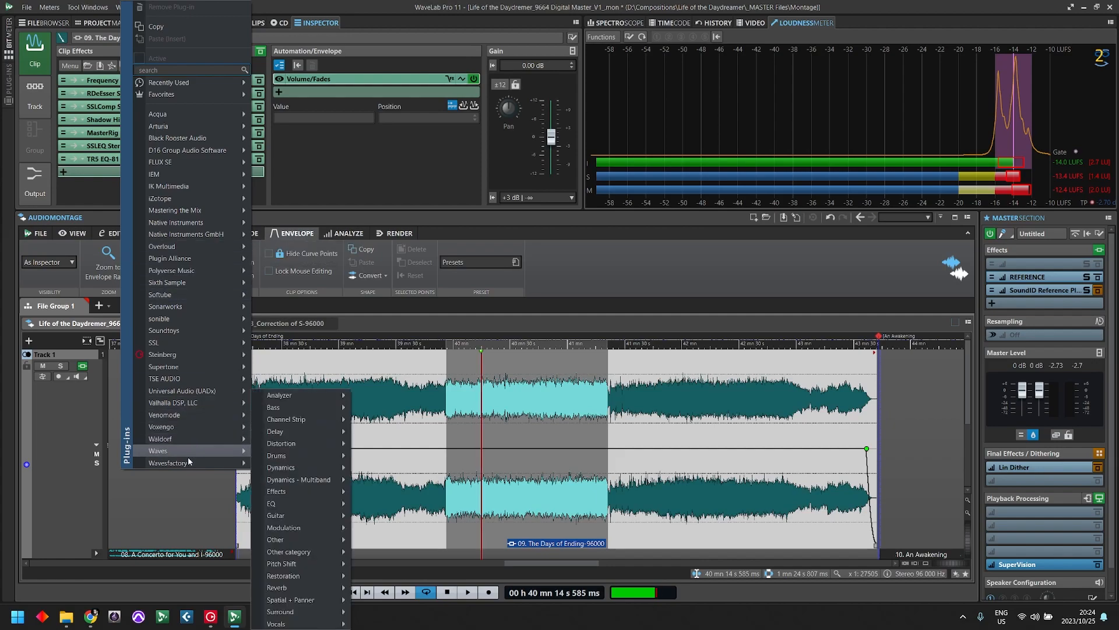
left_click(293, 467)
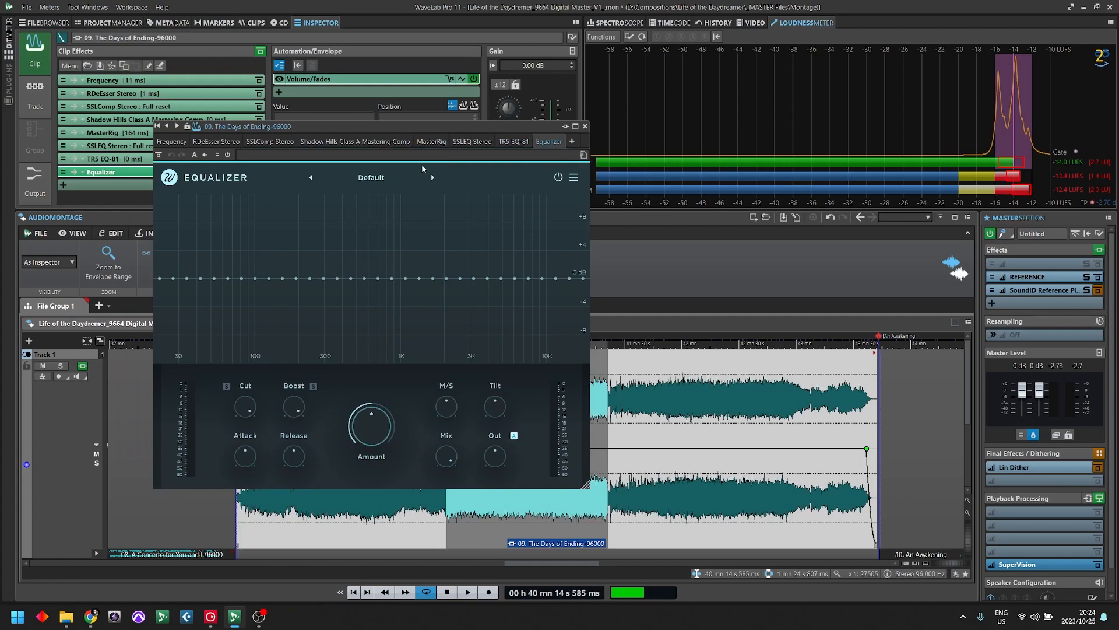
left_click_drag(387, 126, 696, 92)
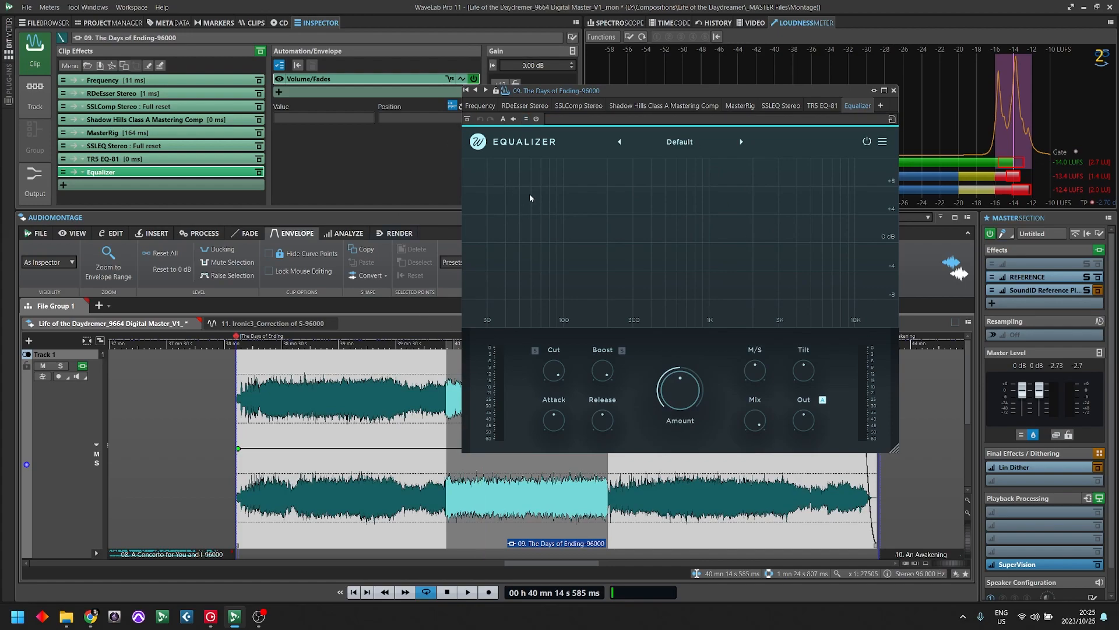
left_click_drag(705, 90, 471, 75)
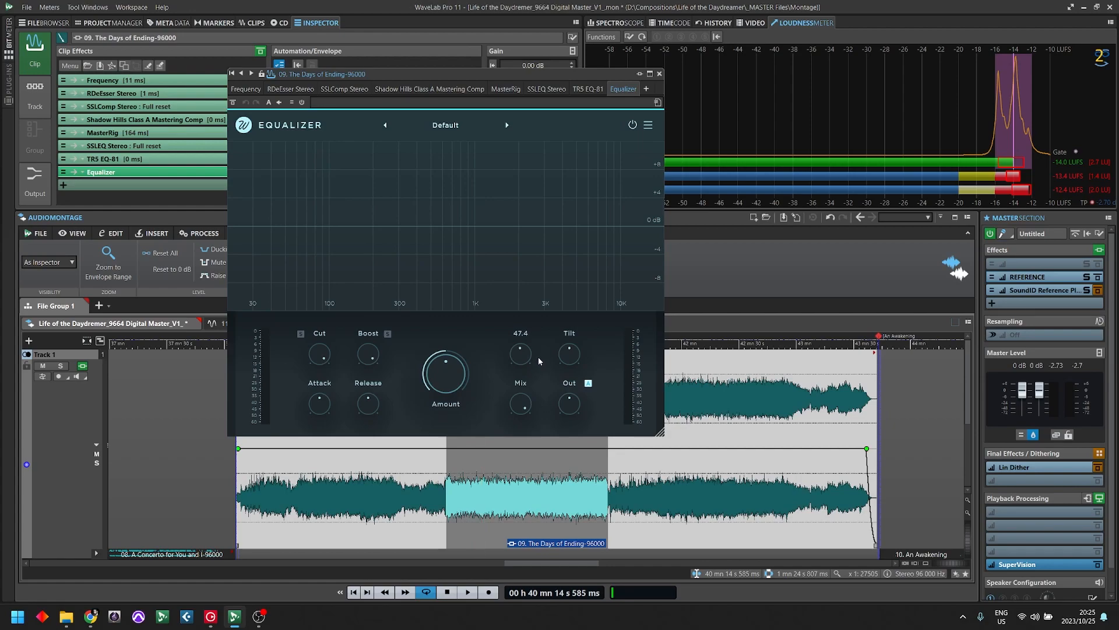
- In the Equalizer, lower M/S, Boost, Release and Mix, raise the bands below about 100 Hz to maximum, and pull the higher bands to minimum
left_click_drag(520, 354, 522, 400)
left_click_drag(378, 466, 378, 454)
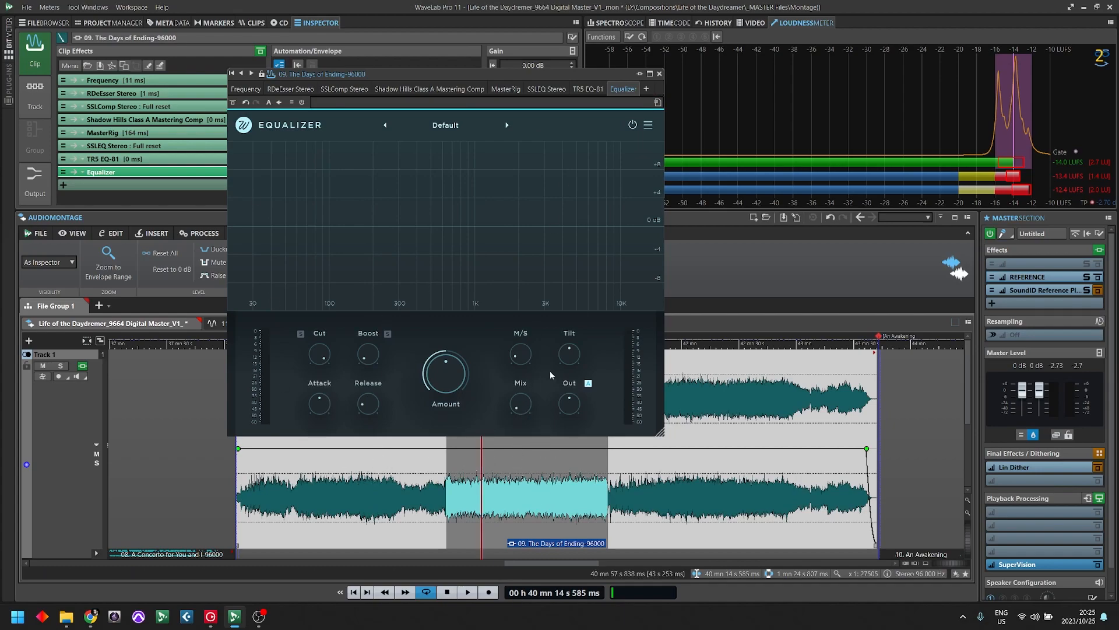
left_click_drag(530, 399, 534, 387)
left_click_drag(329, 145, 234, 144)
mouse_move(394, 309)
left_mouse_down()
mouse_move(334, 306)
mouse_move(657, 333)
left_mouse_up()
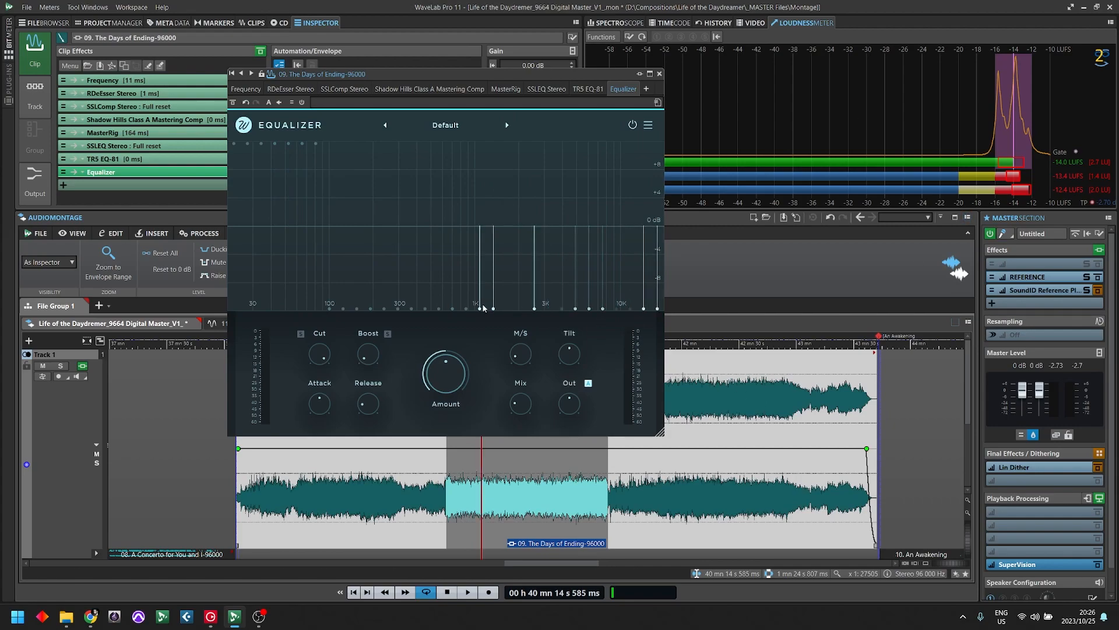
- Play the passage while sweeping the Equalizer's Amount, shape the bands above about 3 kHz into a rising slope, and stop playback
left_click(468, 593)
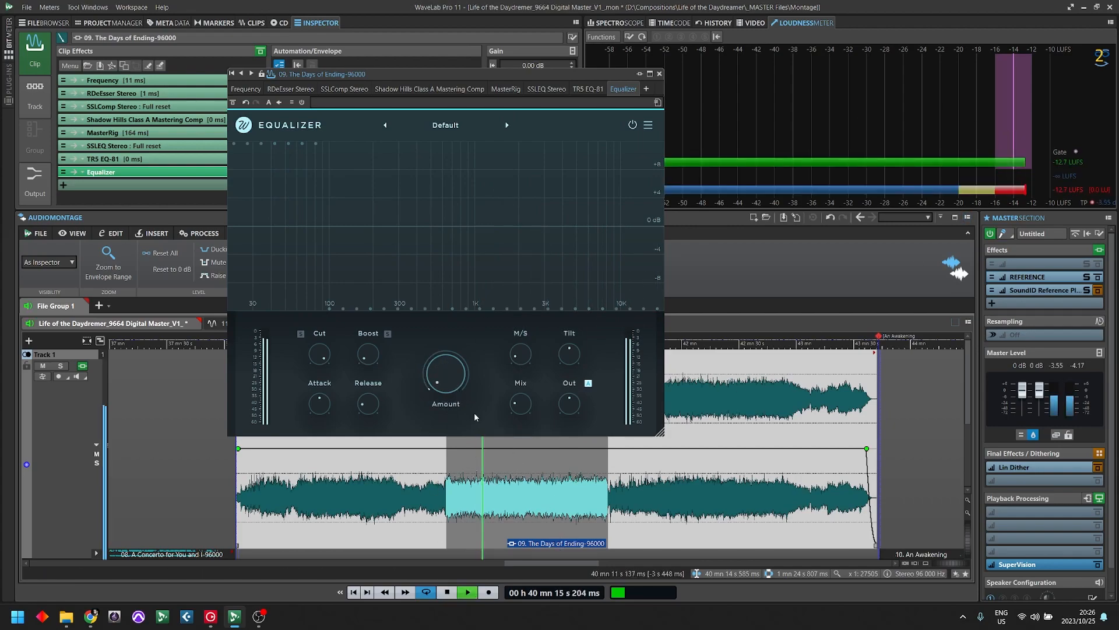
left_click_drag(451, 390, 459, 335)
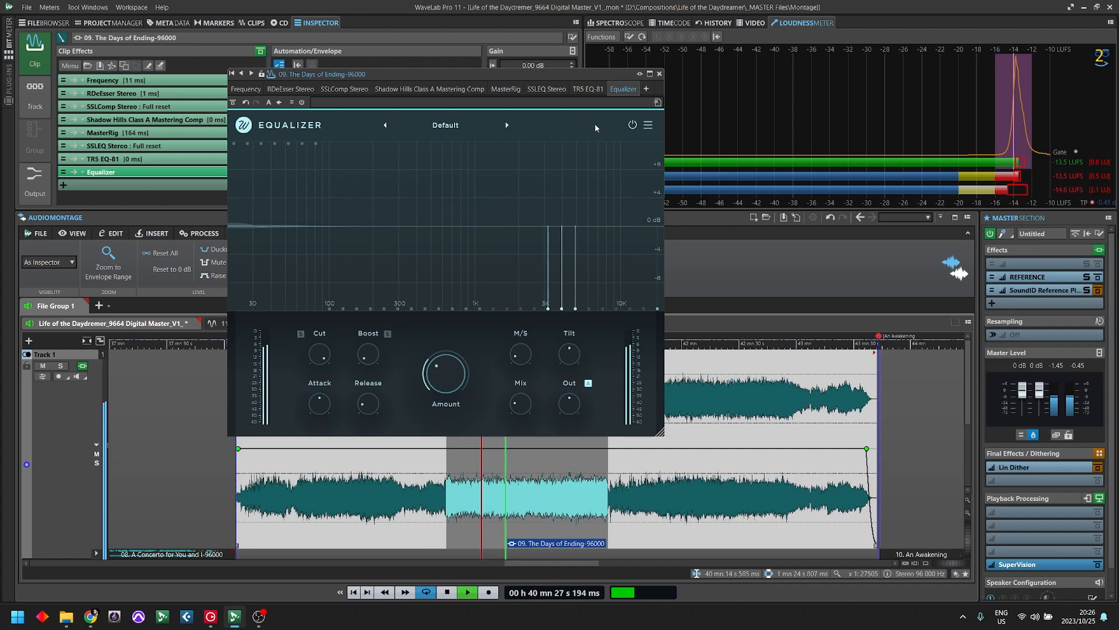
mouse_move(662, 143)
left_mouse_down()
mouse_move(617, 144)
mouse_move(562, 199)
mouse_move(549, 226)
mouse_move(573, 309)
left_mouse_up()
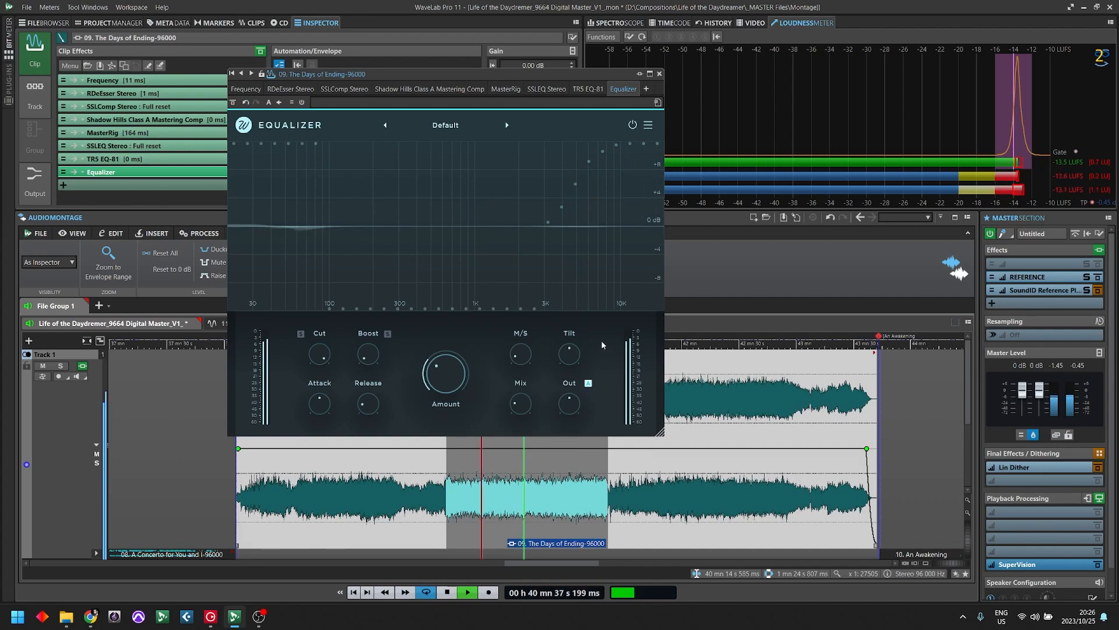
left_click_drag(455, 381, 502, 256)
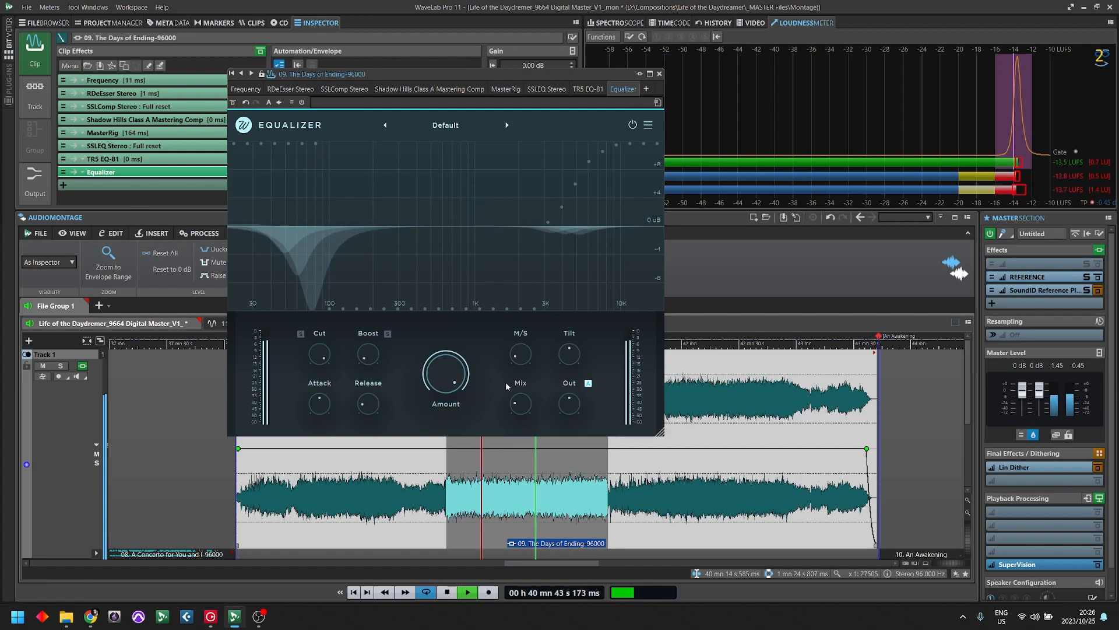
key("space")
- Resume playback, set the Equalizer's Amount to 52.2 %, and try a high Mix before reducing it to a low setting
left_click_drag(446, 376, 448, 395)
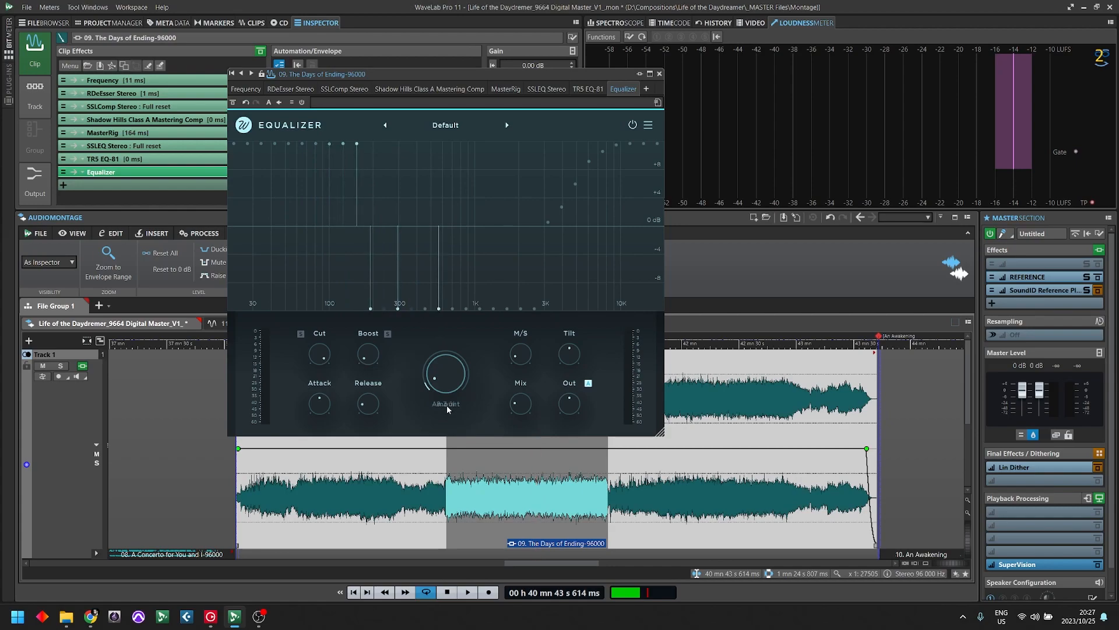
key("space")
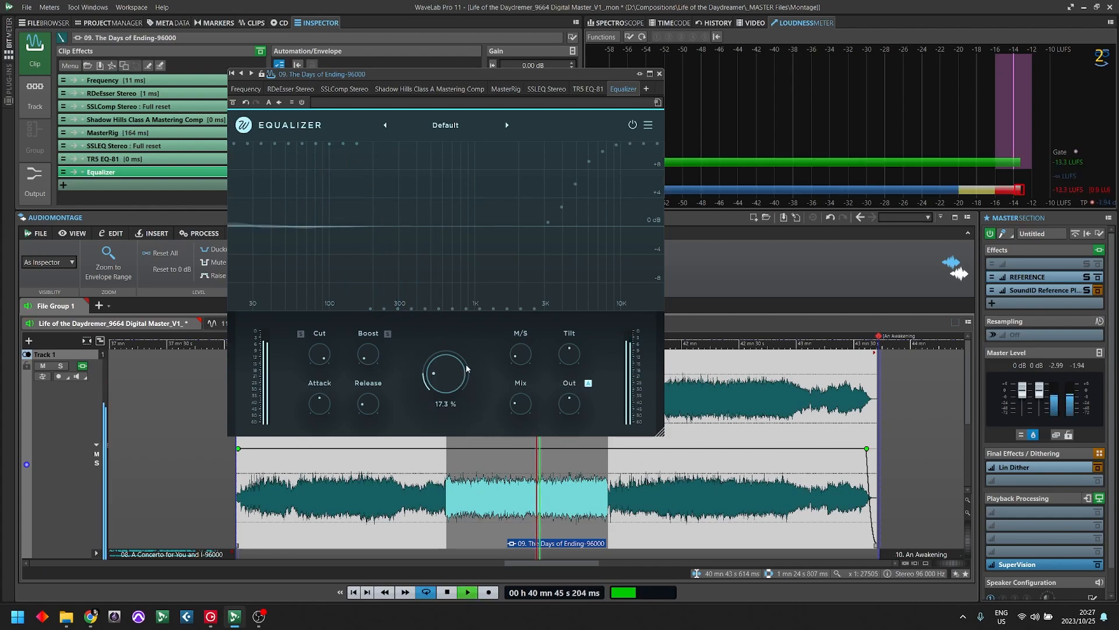
left_click_drag(514, 404, 546, 301)
left_click_drag(445, 373, 502, 331)
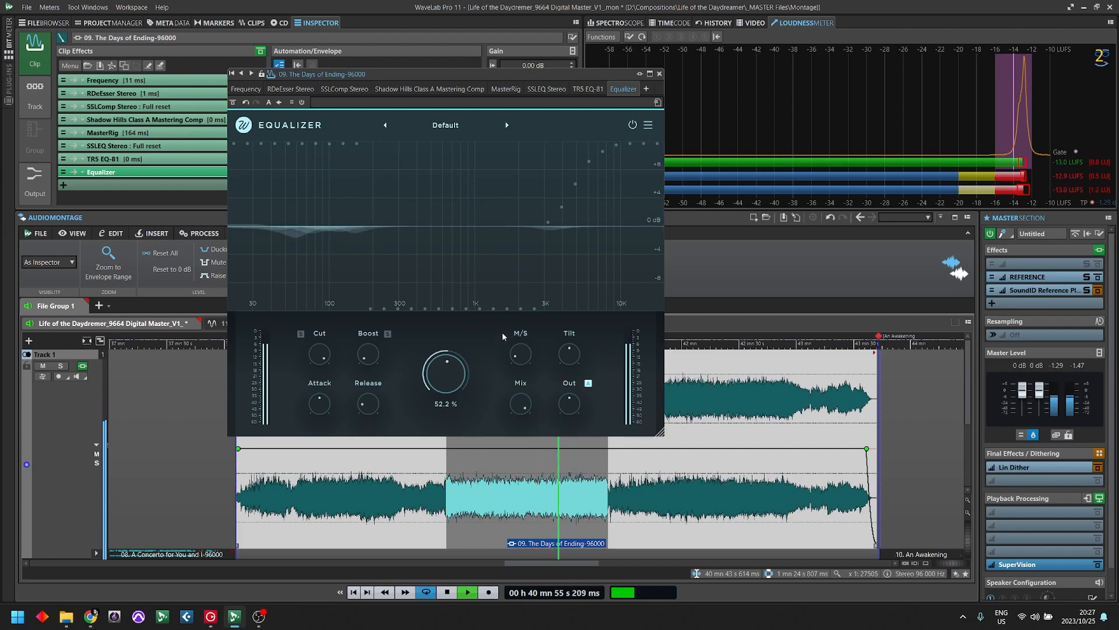
left_click_drag(520, 403, 519, 426)
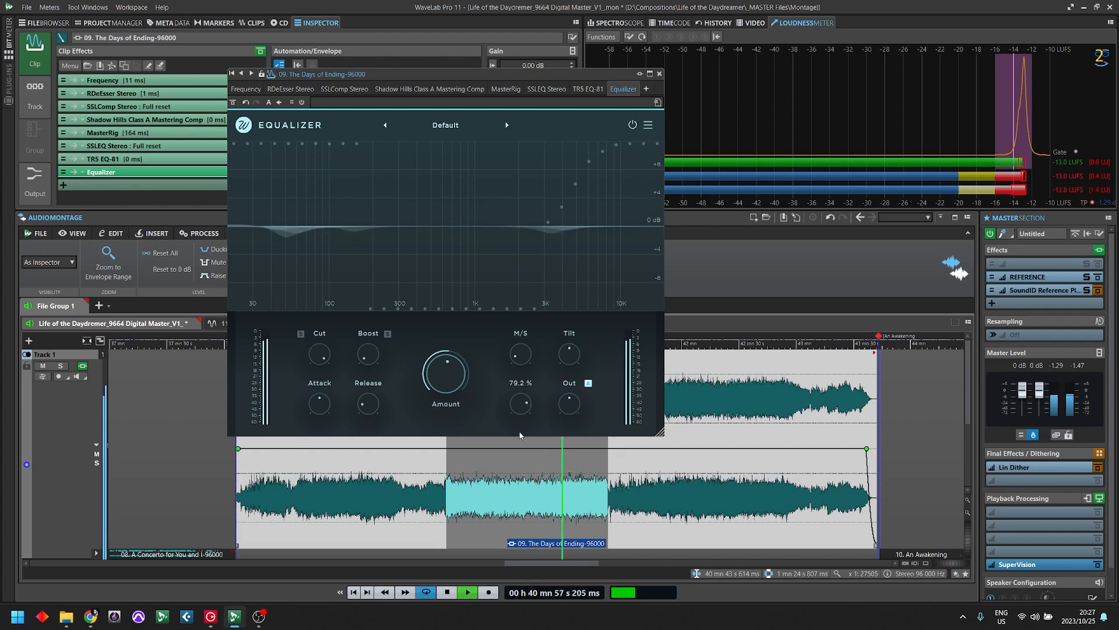
left_click_drag(523, 493, 530, 496)
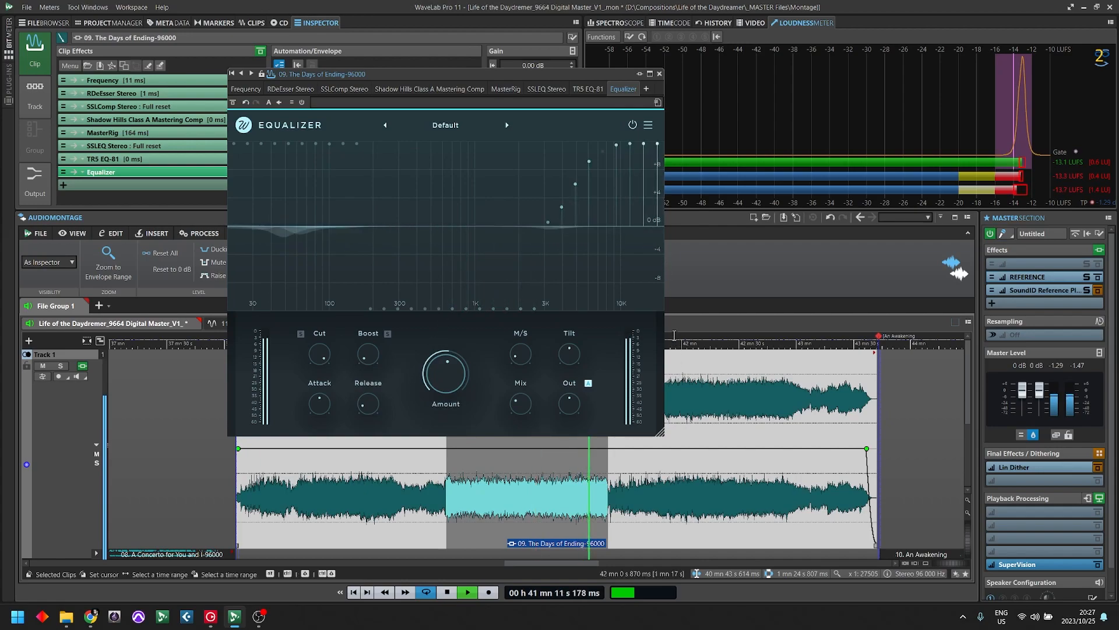
- Turn off the Equalizer's automatic output gain, fine-tune the output level around 0.3 dB, stop playback, and close the plug-in window
left_click_drag(570, 354, 593, 359)
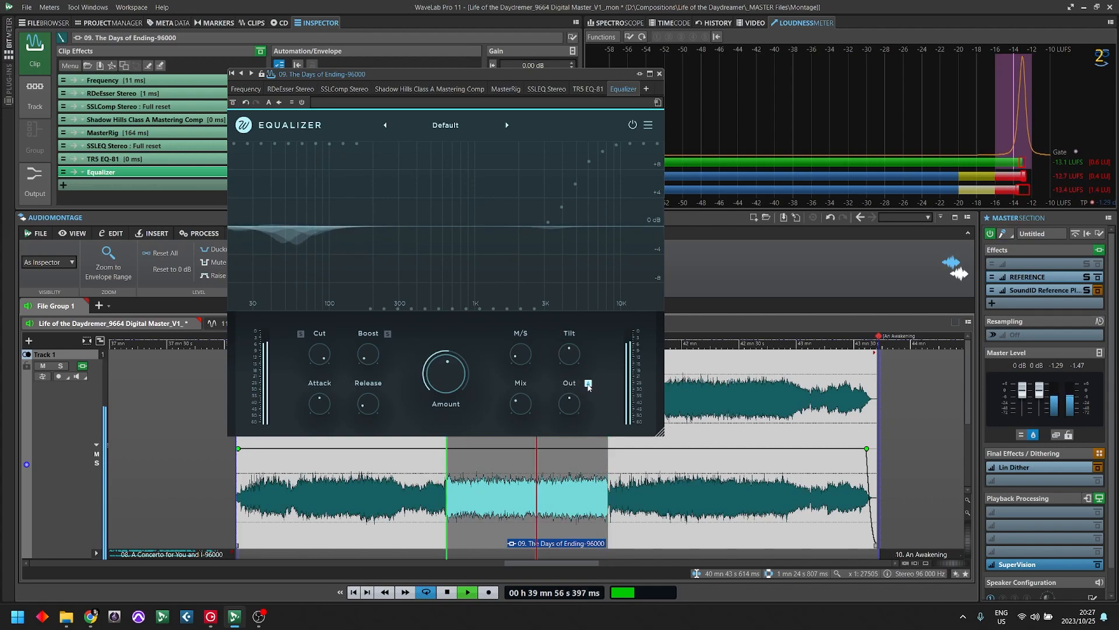
left_click(588, 384)
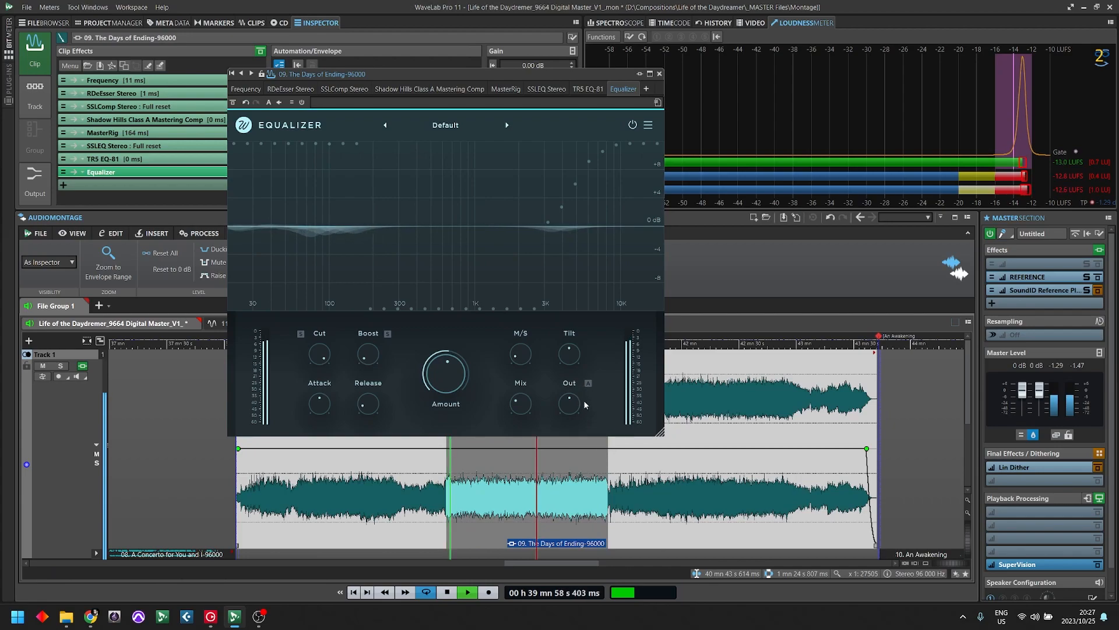
left_click_drag(577, 403, 580, 401)
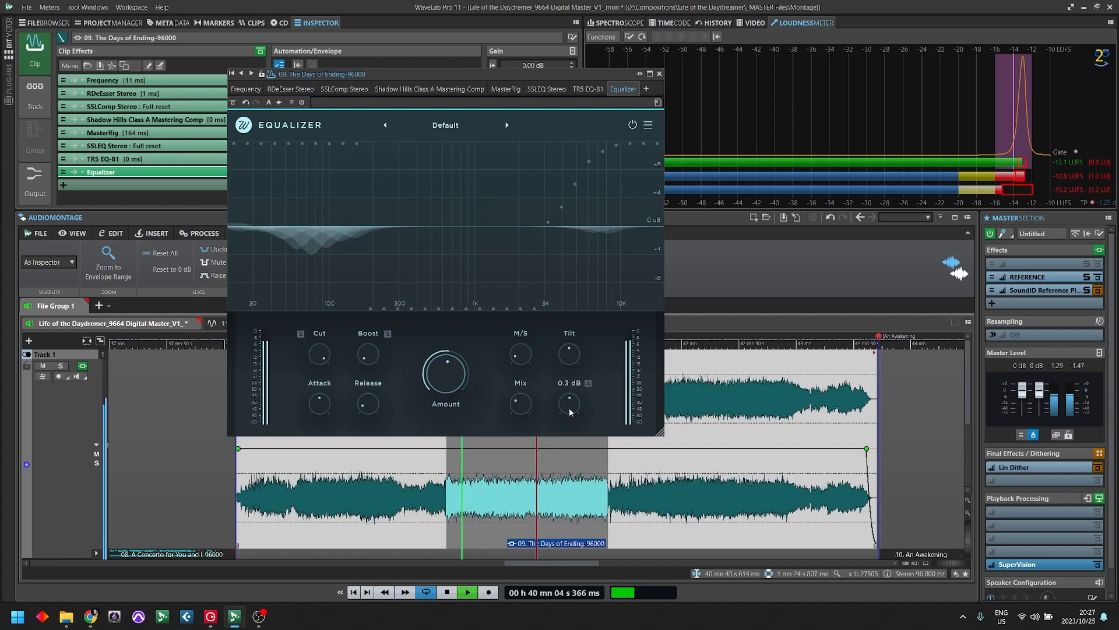
left_click_drag(576, 404, 576, 406)
key("space")
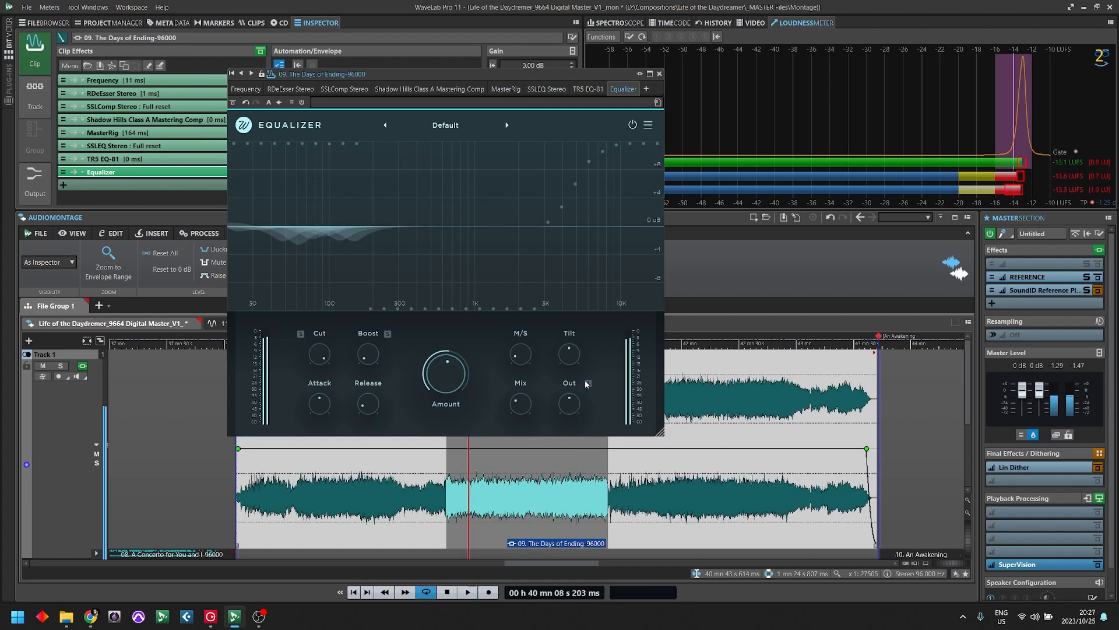
left_click(659, 74)
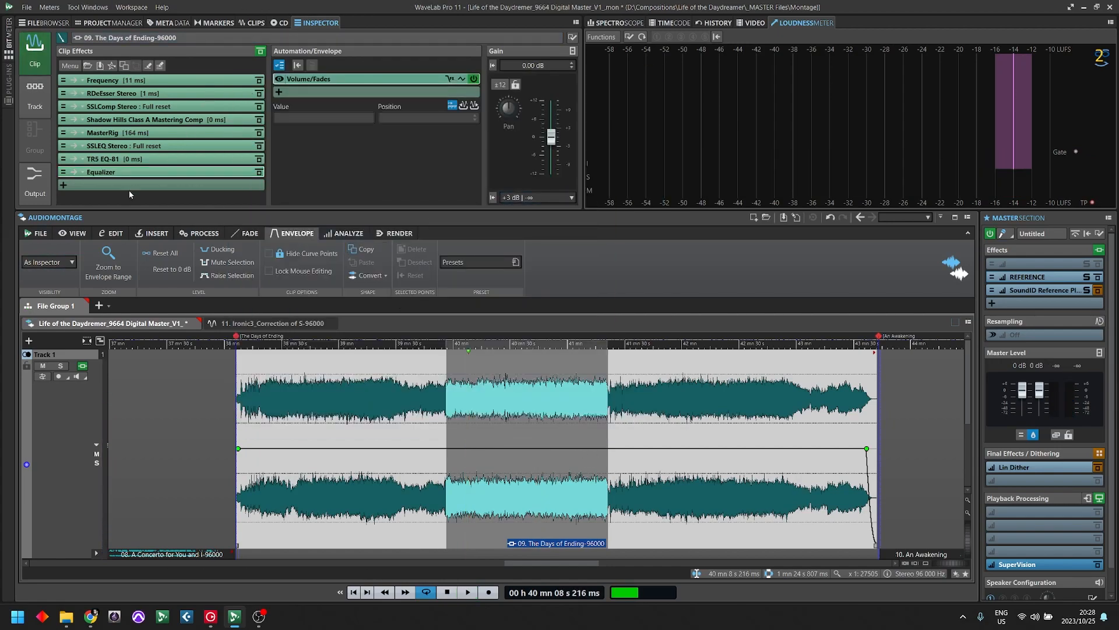
- Move the Equalizer one slot down, leaving a free slot after TR5 EQ-81, and audition the clip from about 43 min 6 s and 40 min 44 s
left_click_drag(110, 183, 109, 188)
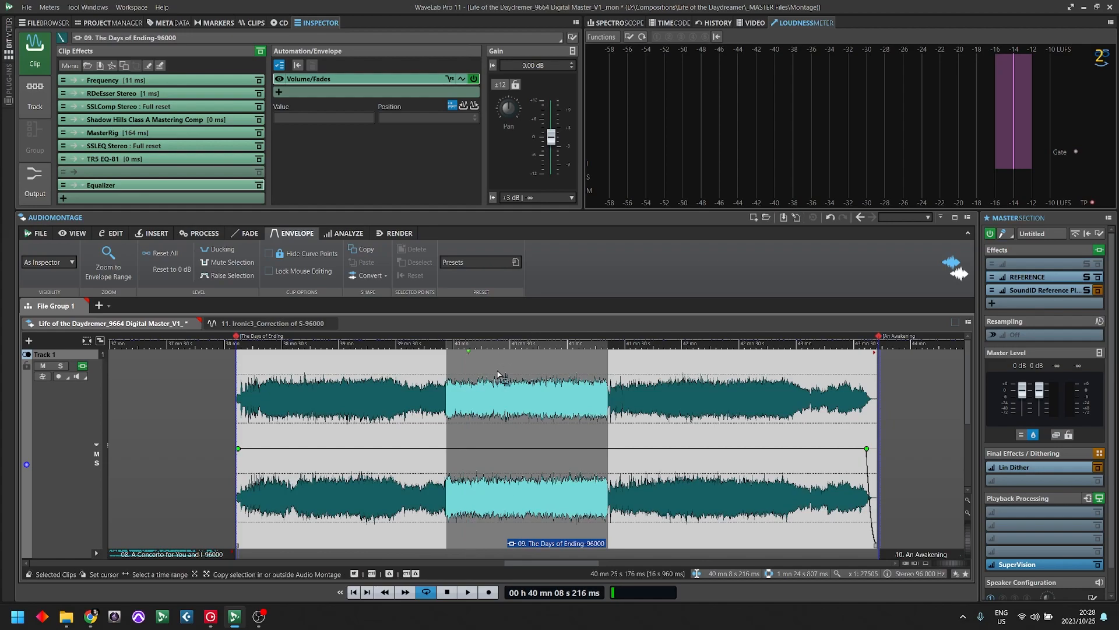
left_click(810, 380)
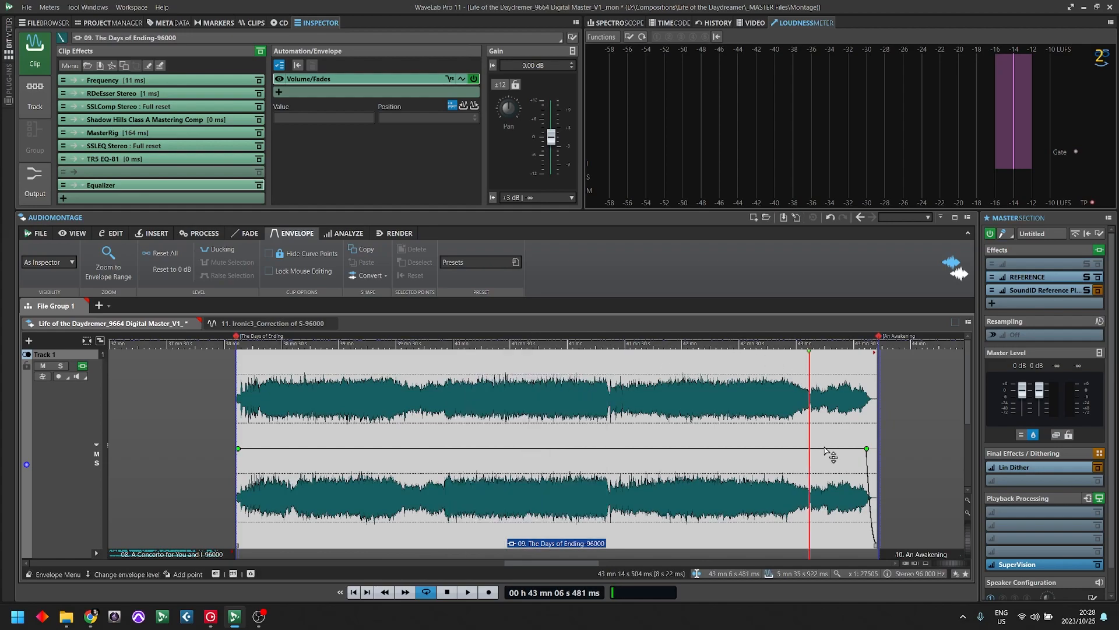
key("space")
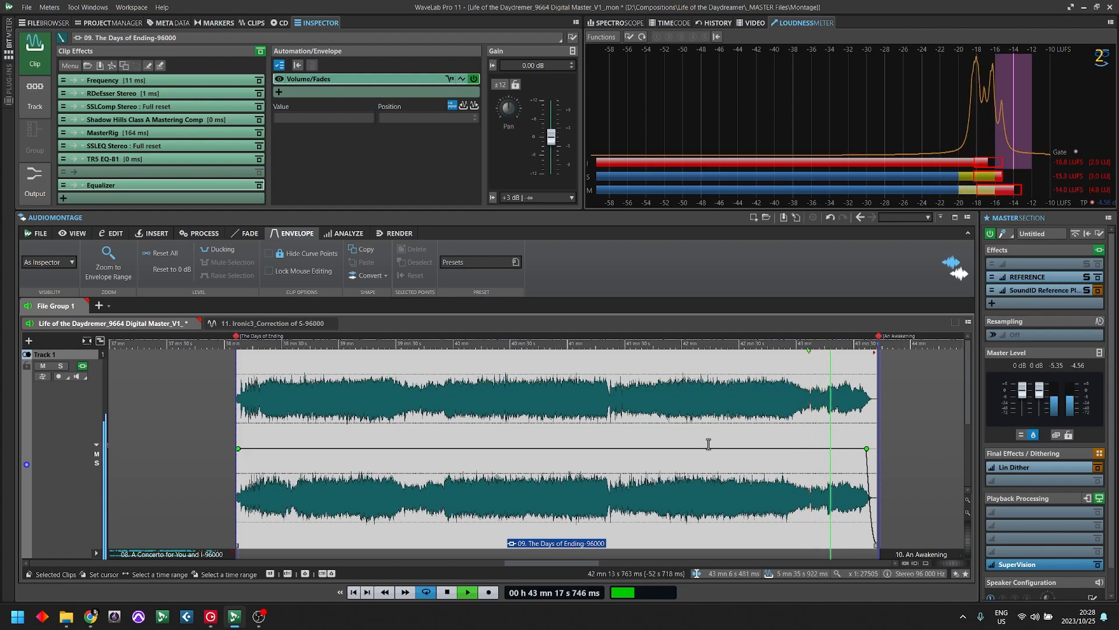
left_click(537, 475)
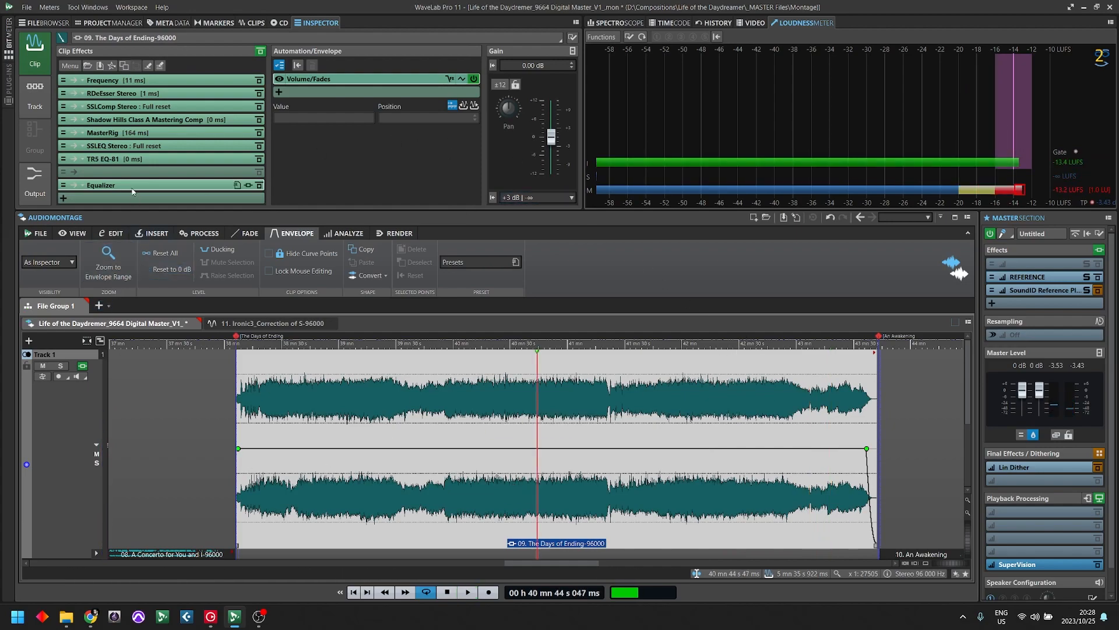
- Find the sonible smartReverb plug-in, insert it into the free slot after TR5 EQ-81, and move its window clear of the clip's start
left_click(129, 174)
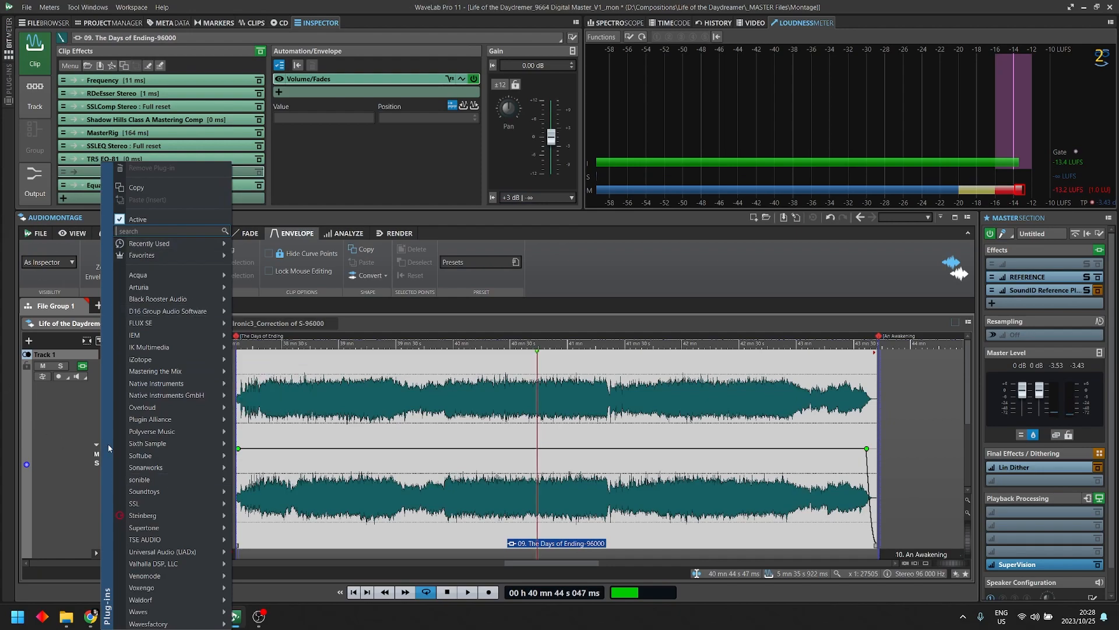
mouse_move(163, 541)
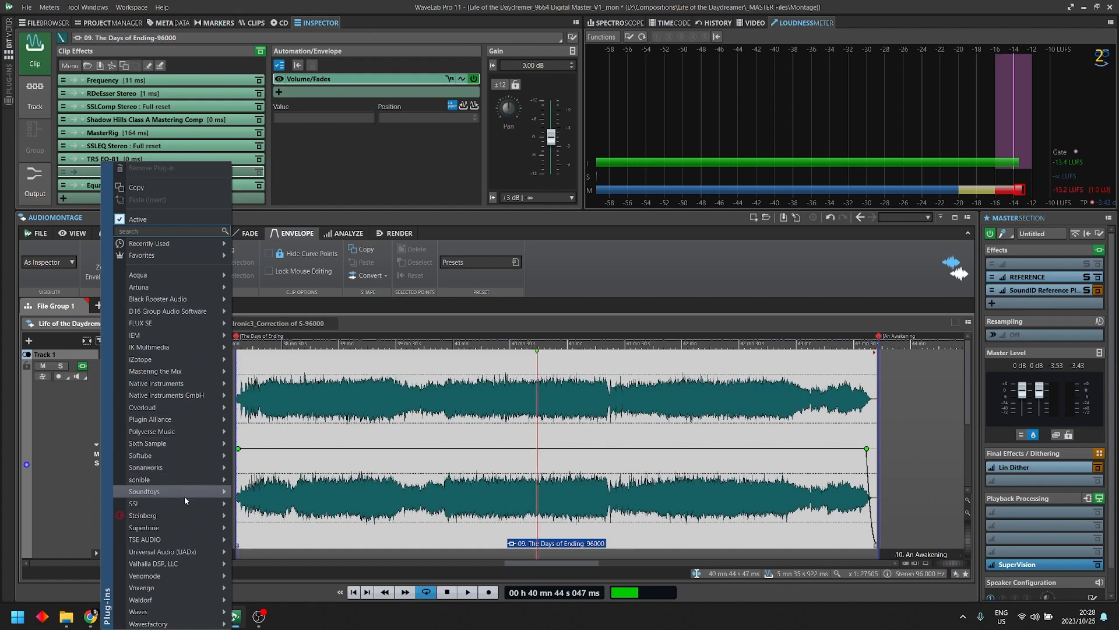
mouse_move(188, 509)
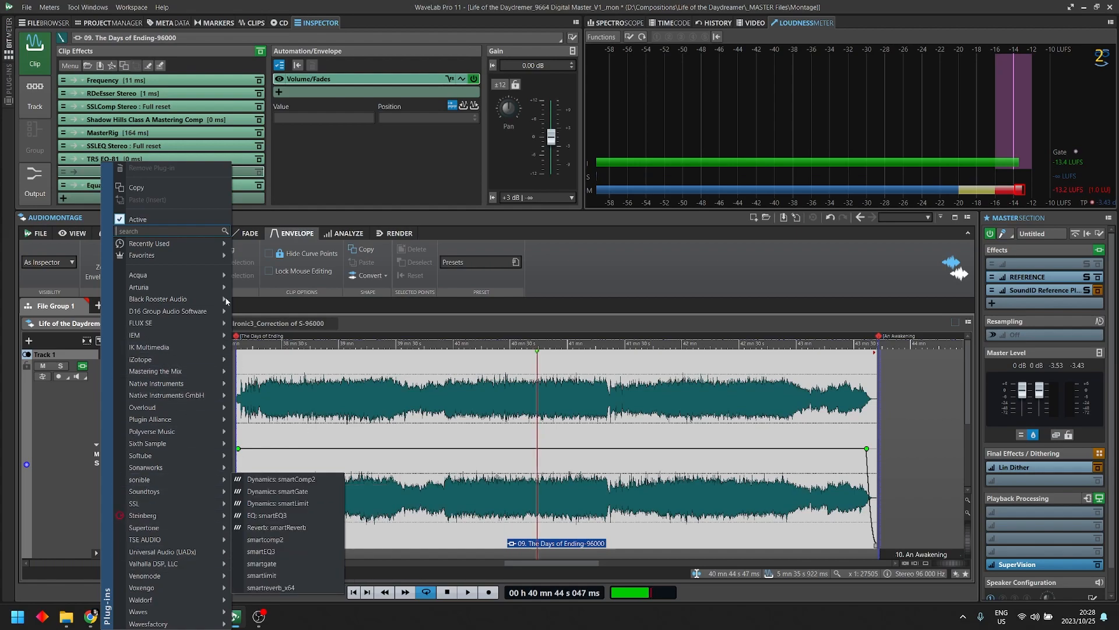
mouse_move(173, 406)
type("smart")
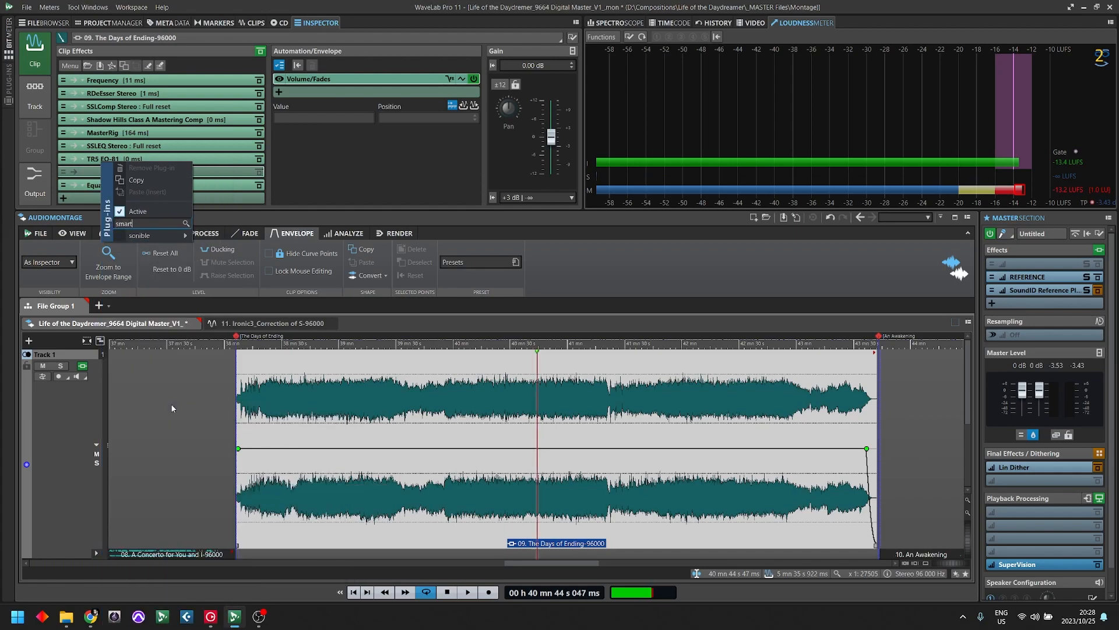
mouse_move(172, 233)
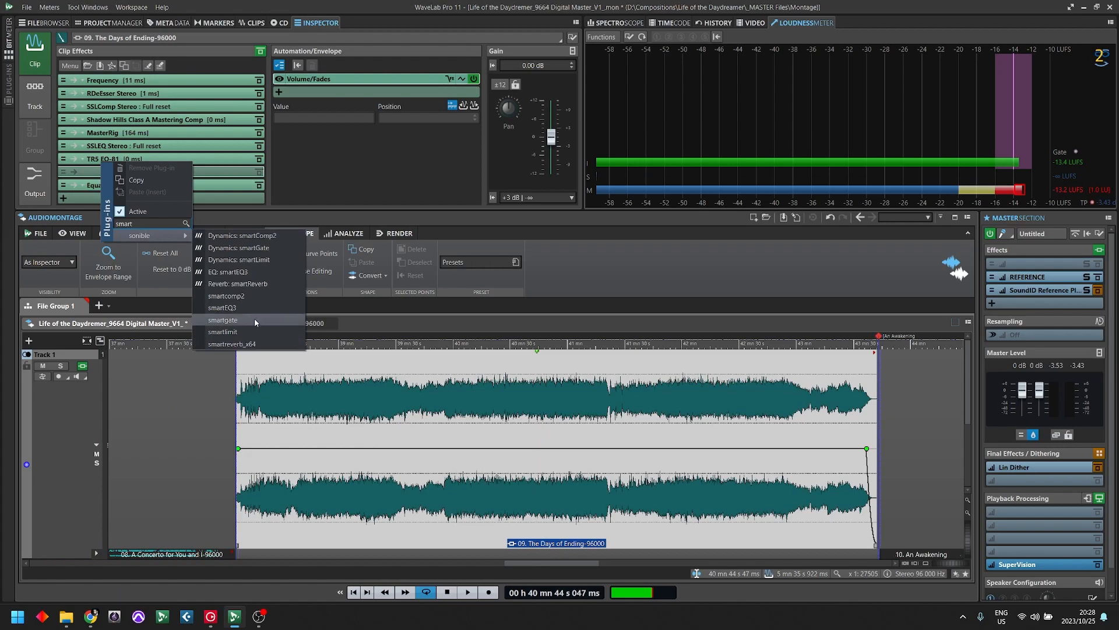
left_click(267, 284)
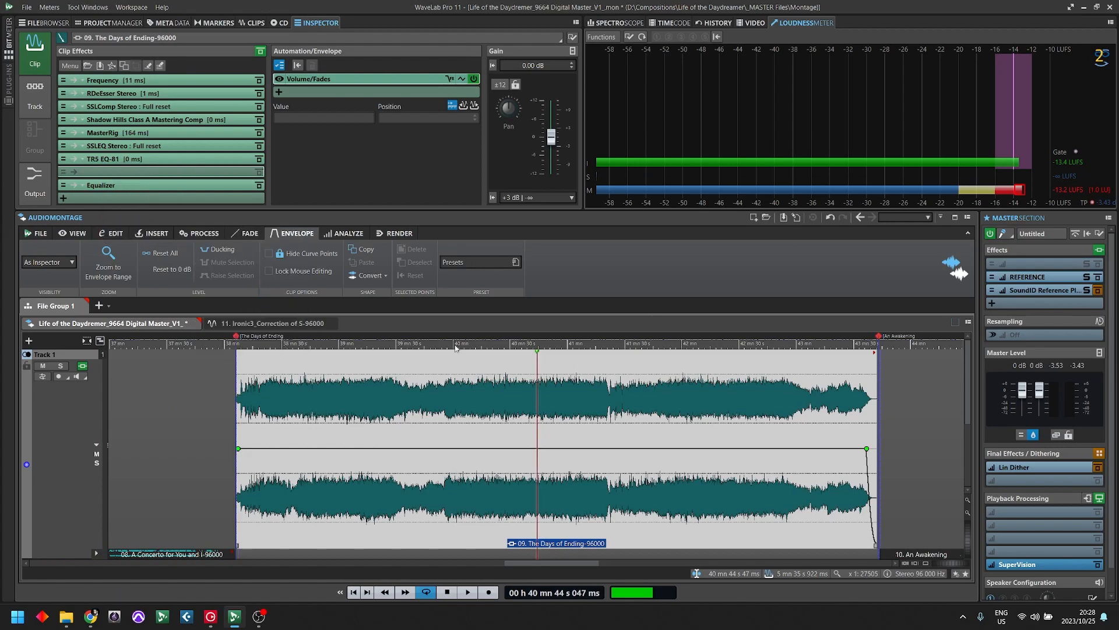
left_click_drag(409, 149, 720, 71)
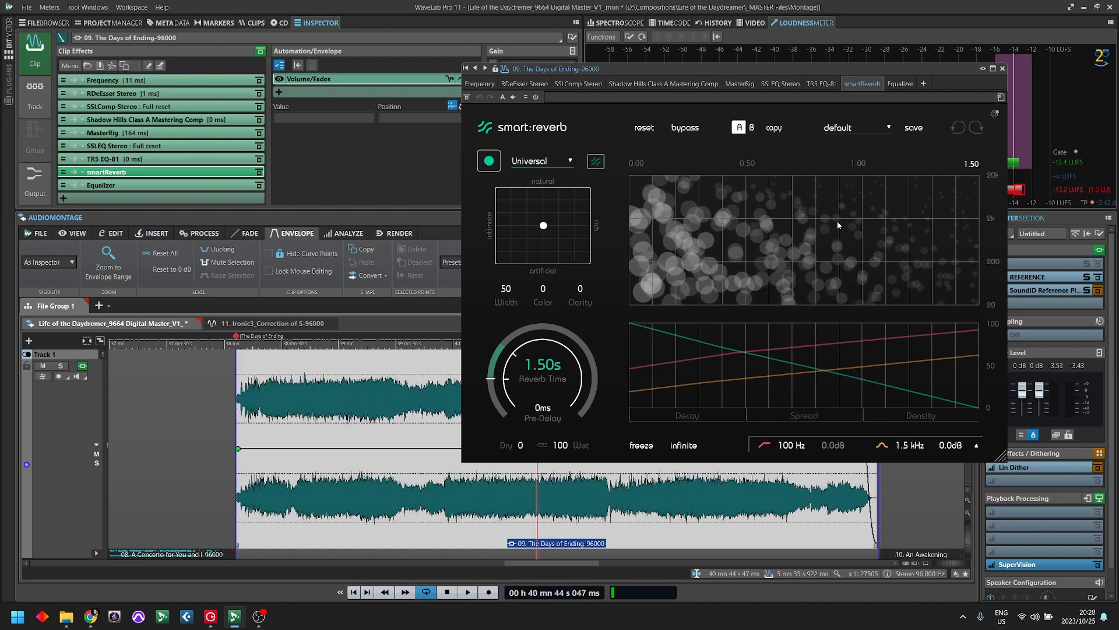
- Select a range of about 16 s near the start of The Days of Ending and briefly audition the default reverb
mouse_move(837, 221)
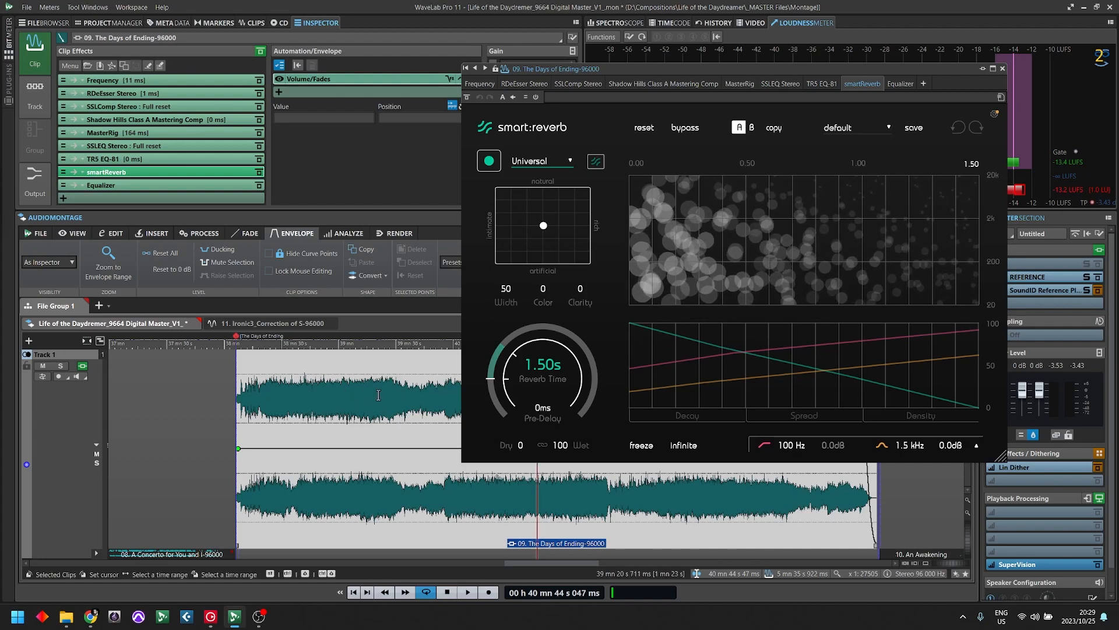
left_click_drag(264, 378, 291, 385)
left_click(313, 382)
key("space")
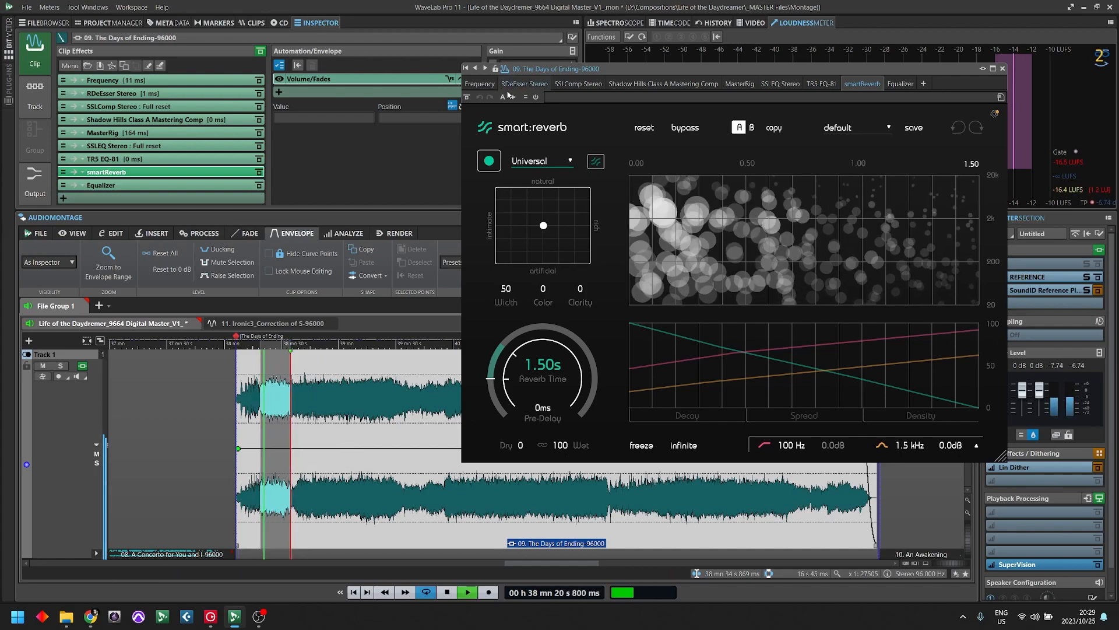
key("space")
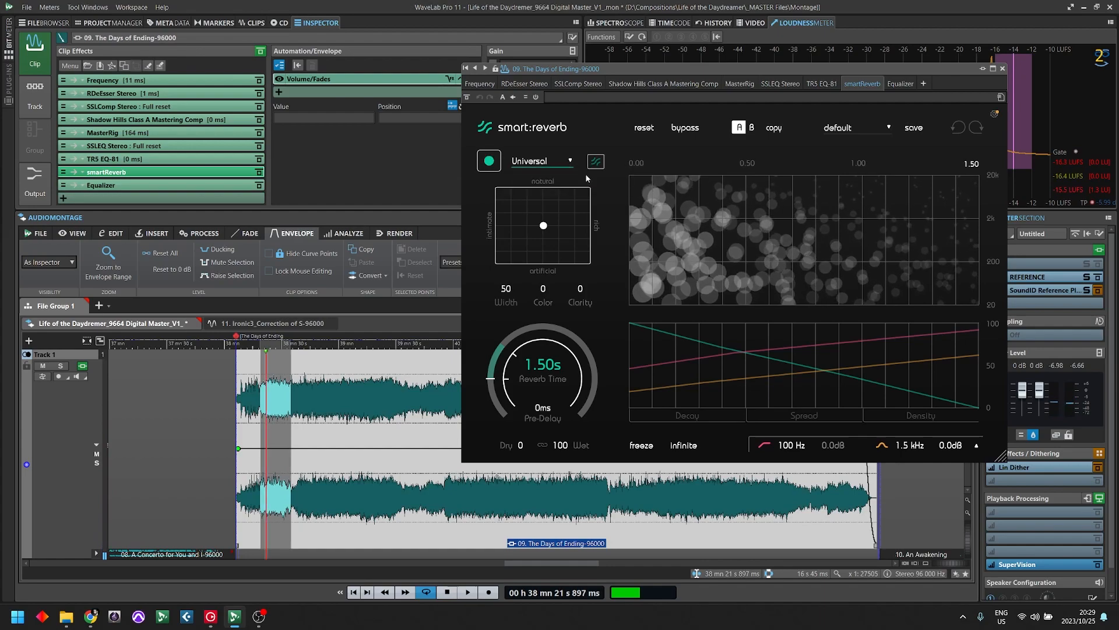
- Run smart:reverb's learning with the Universal profile while playing the clip from about 38 min 16 s
left_click(490, 162)
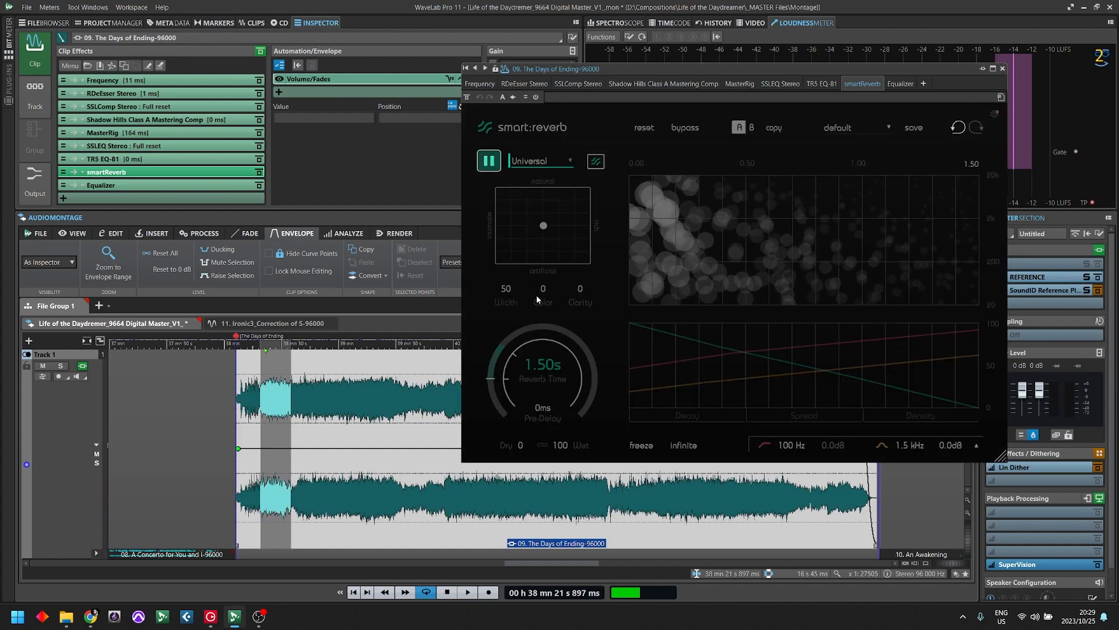
left_click(255, 528)
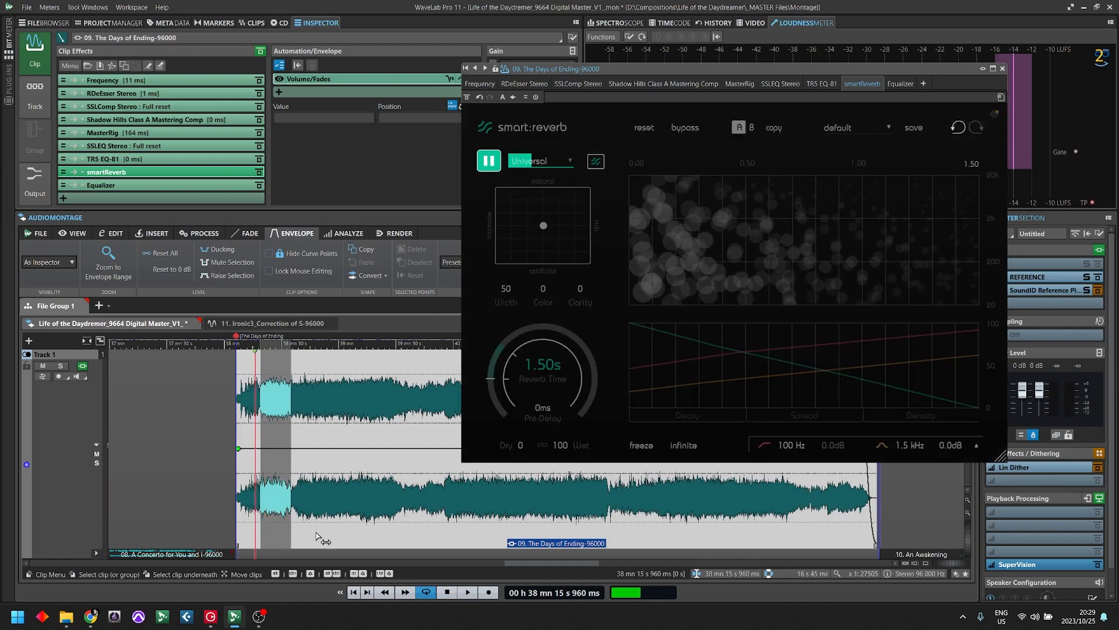
key("space")
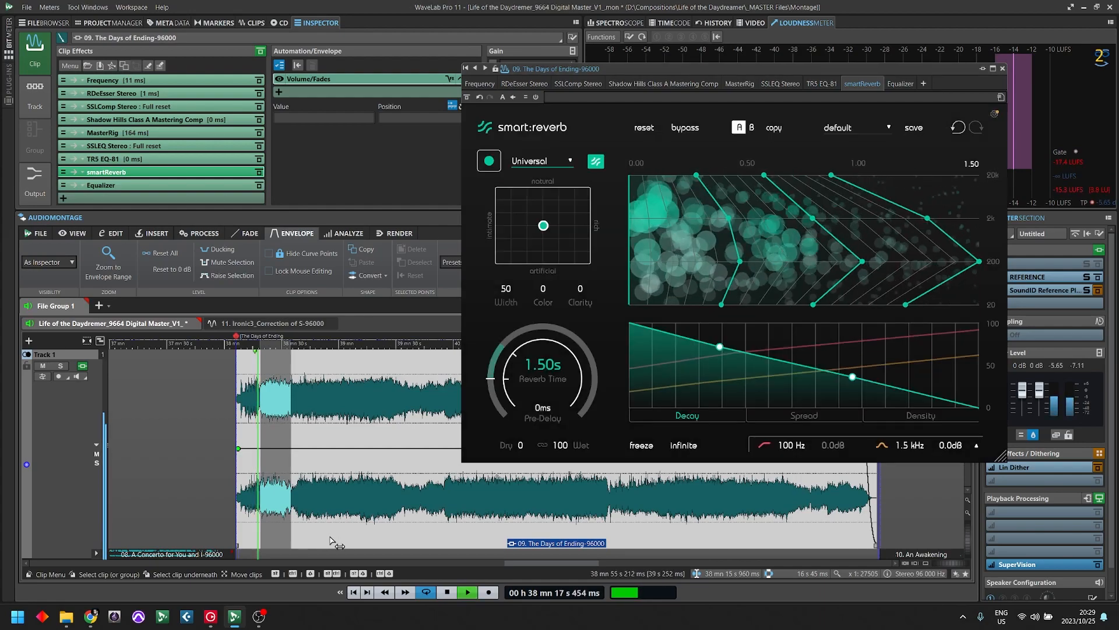
left_click(487, 165)
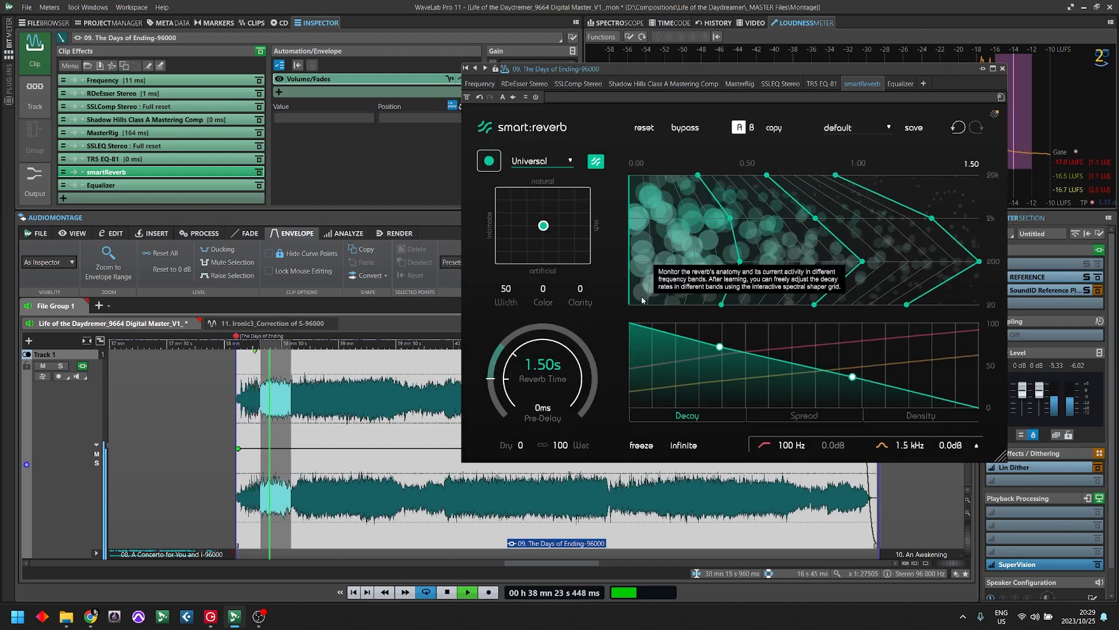
- Stop playback, clear the range selection, and audition the learned reverb from about 38 min 19 s
key("space")
key("space")
key("space")
left_click(185, 390)
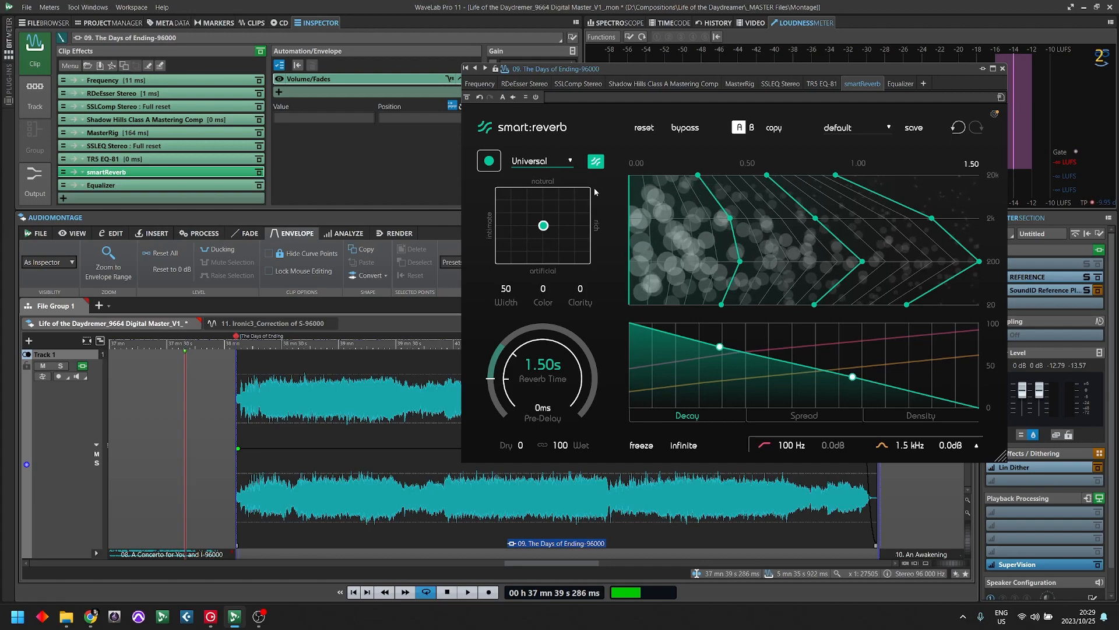
left_click(263, 376)
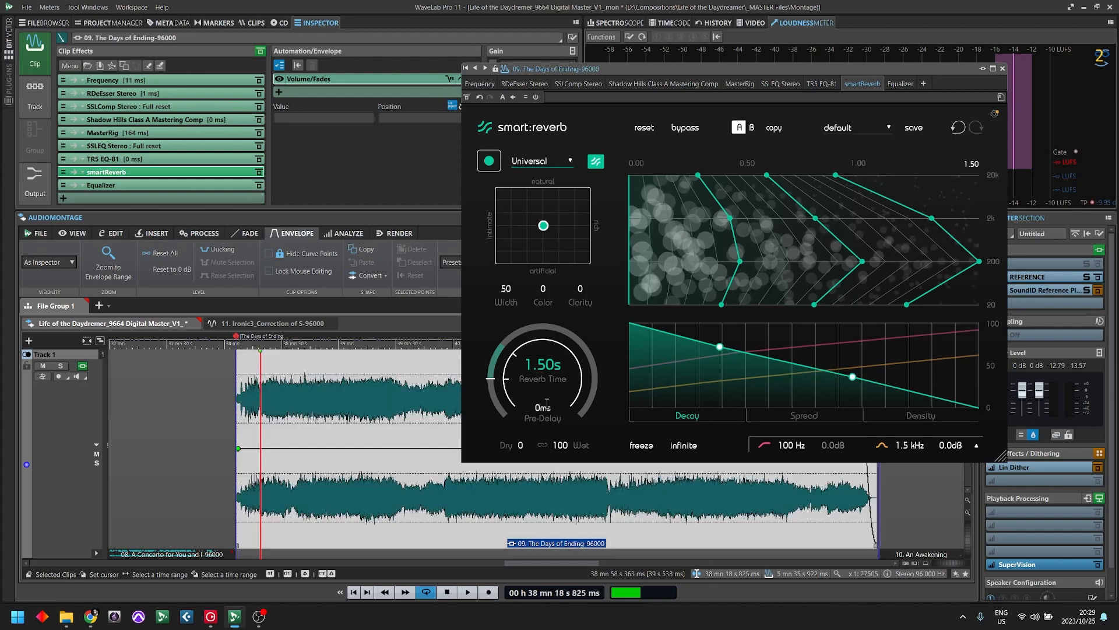
key("space")
- Shift the reverb's character towards natural and rich, and set Width to 77, Color to 29 and Clarity to 9
left_click_drag(557, 223, 557, 202)
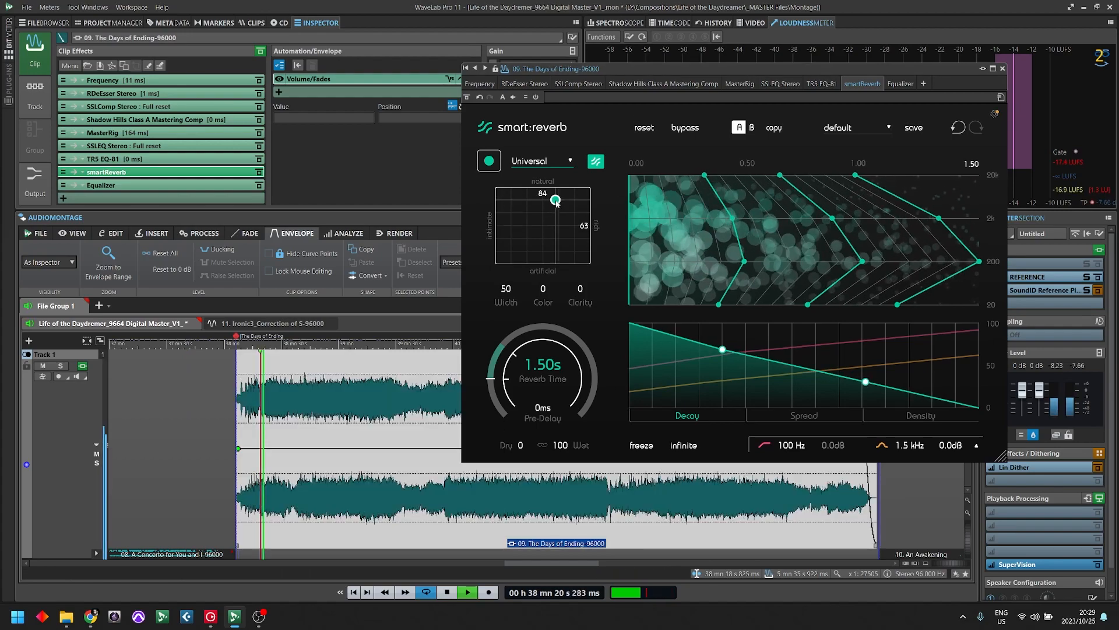
mouse_move(557, 202)
left_mouse_down()
mouse_move(577, 205)
mouse_move(560, 208)
left_mouse_up()
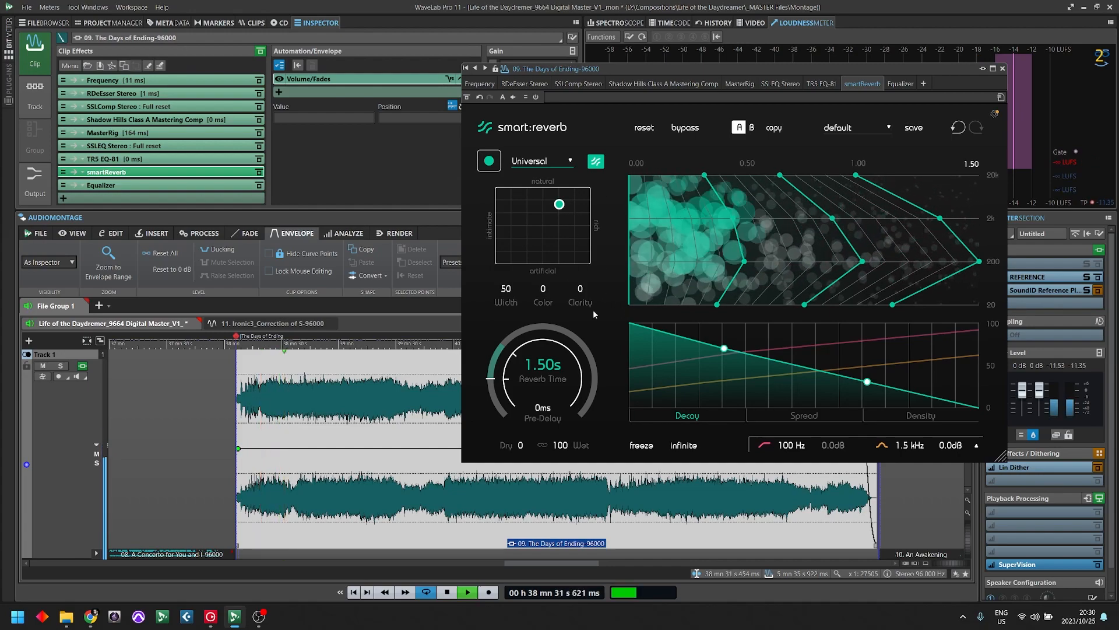
left_click_drag(506, 288, 515, 257)
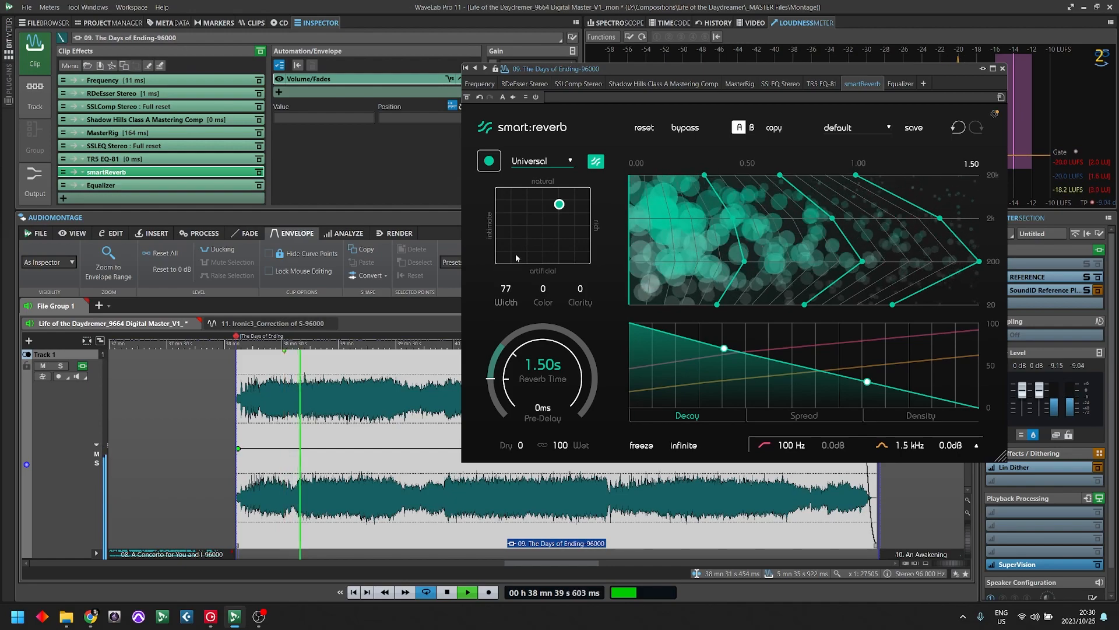
left_click_drag(543, 287, 589, 278)
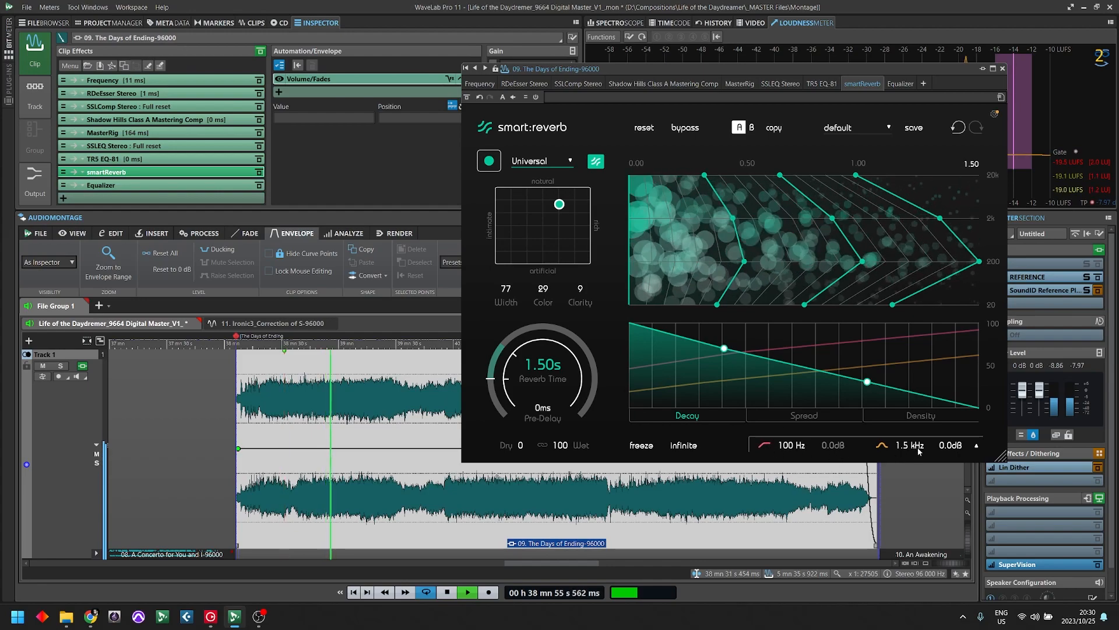
- Set the reverb's mid EQ band to 2.0 kHz at -2.0 dB and balance the mix at 100 dry and 12 wet while playing from 38 min 36 s
left_click_drag(902, 446, 953, 454)
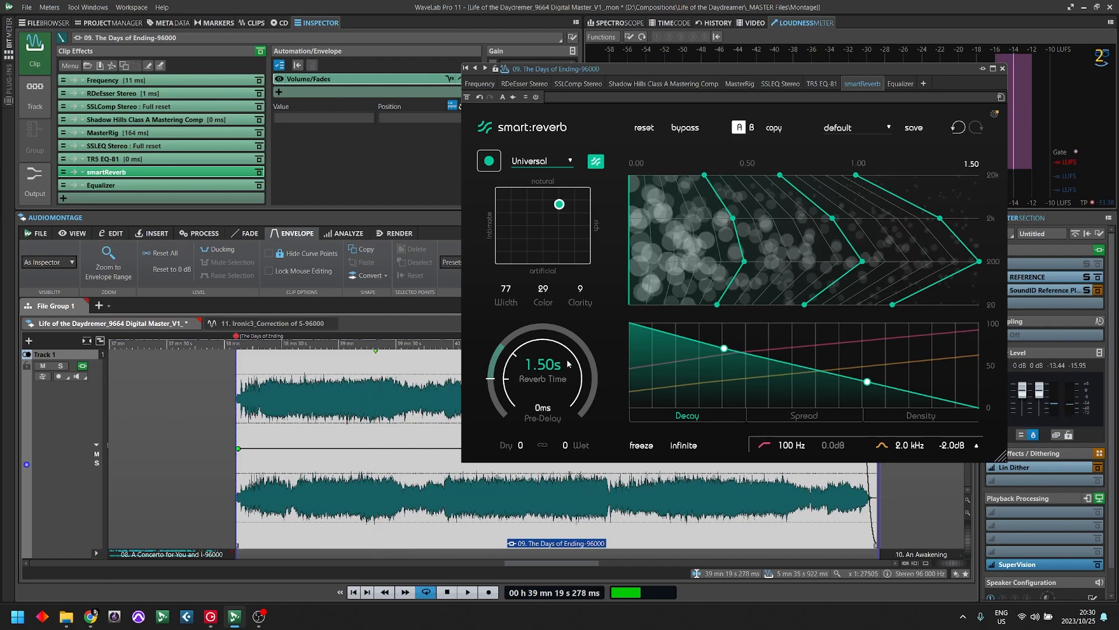
left_click(293, 378)
key("space")
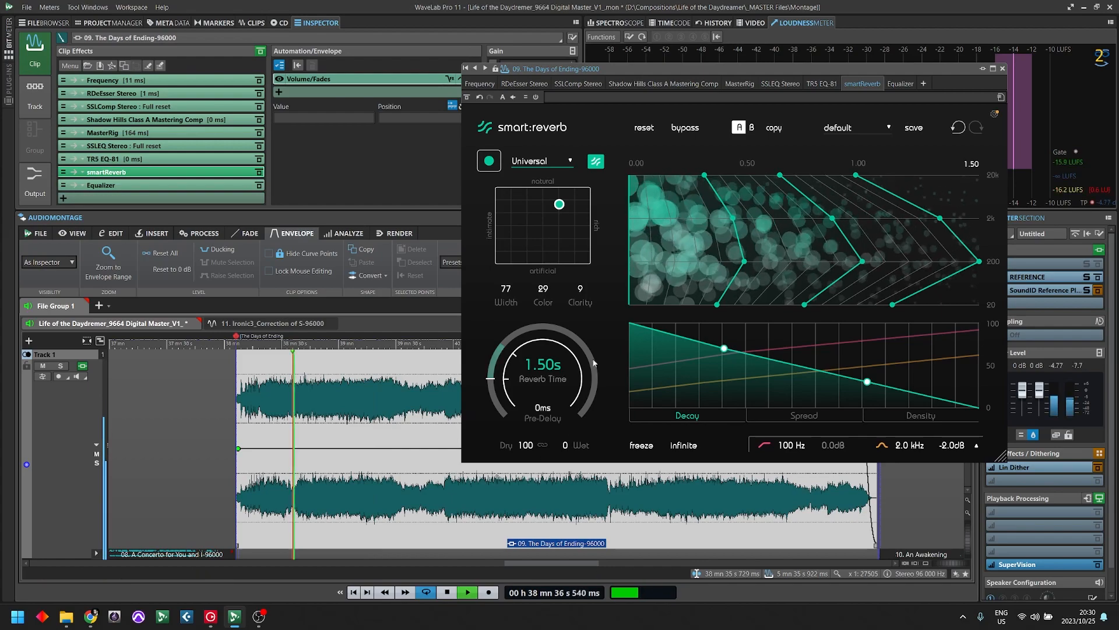
scroll(569, 448, "up", 1)
scroll(571, 451, "up", 7)
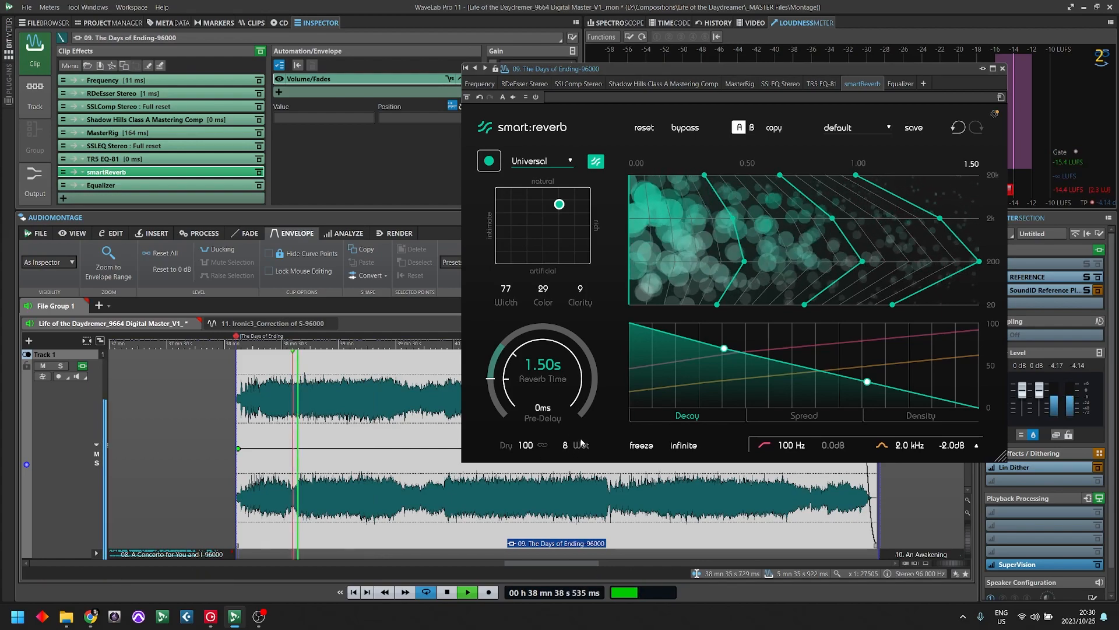
mouse_move(570, 448)
left_mouse_down()
mouse_move(579, 412)
mouse_move(587, 446)
left_mouse_up()
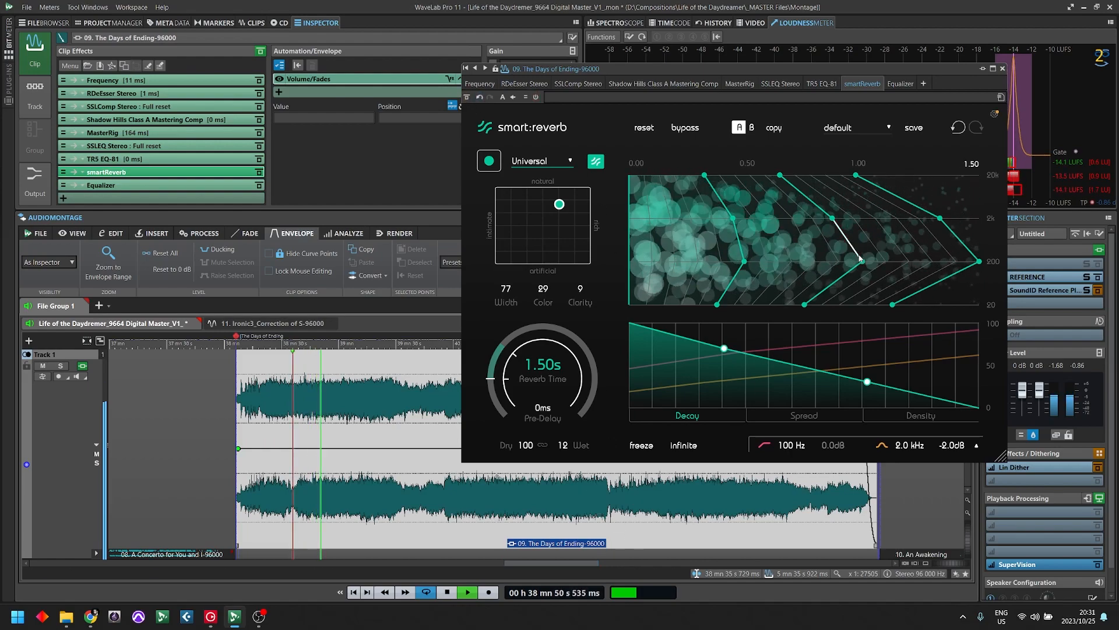
- Compare the passage with smart:reverb bypassed and active, stop playback, and close the reverb window
left_click(684, 131)
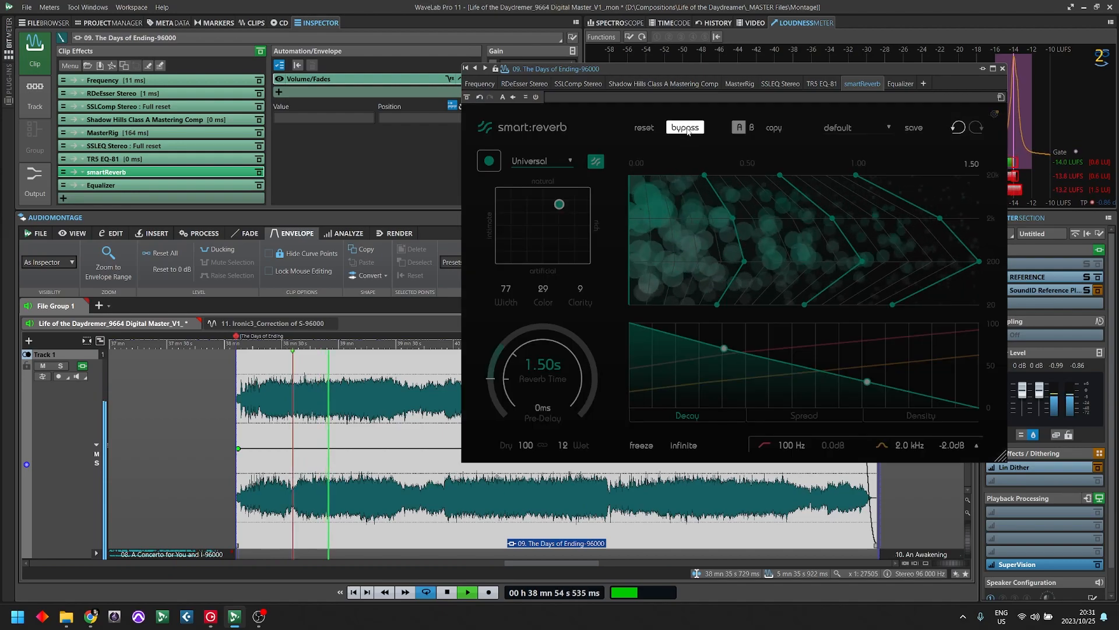
left_click(687, 130)
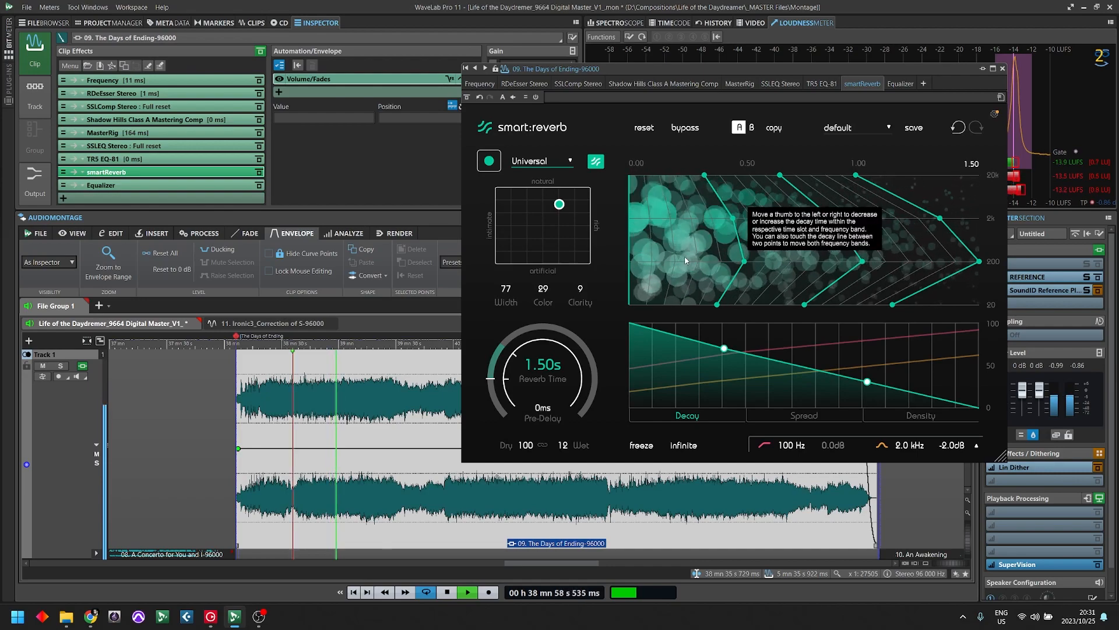
key("space")
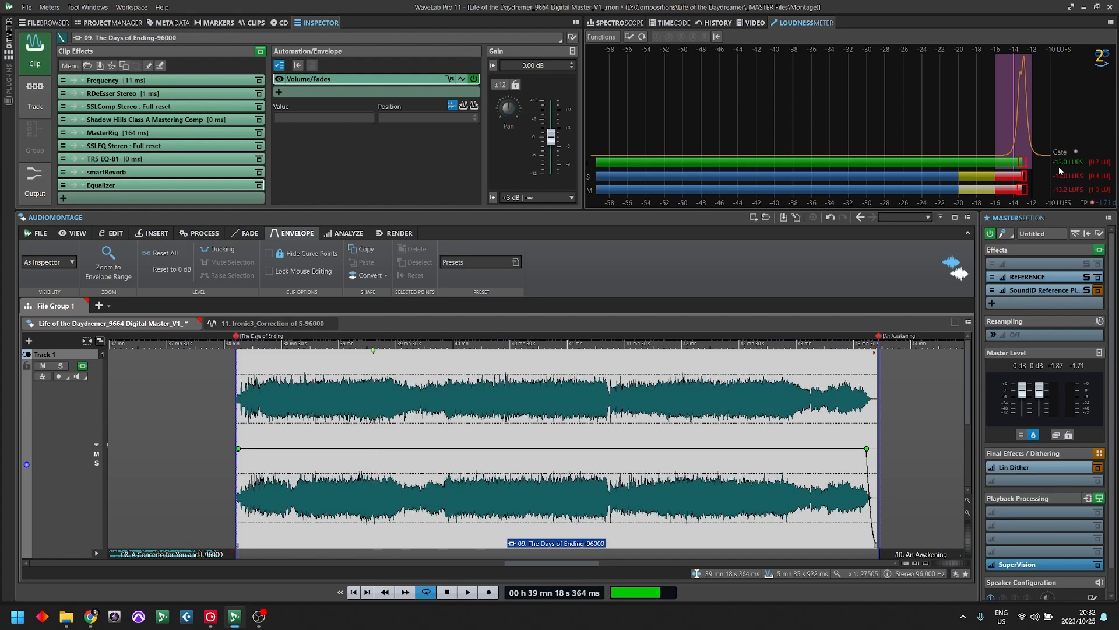
- Lower the module output of MasterRig's Equalizer B to -0.5 dB and close MasterRig
left_click(245, 132)
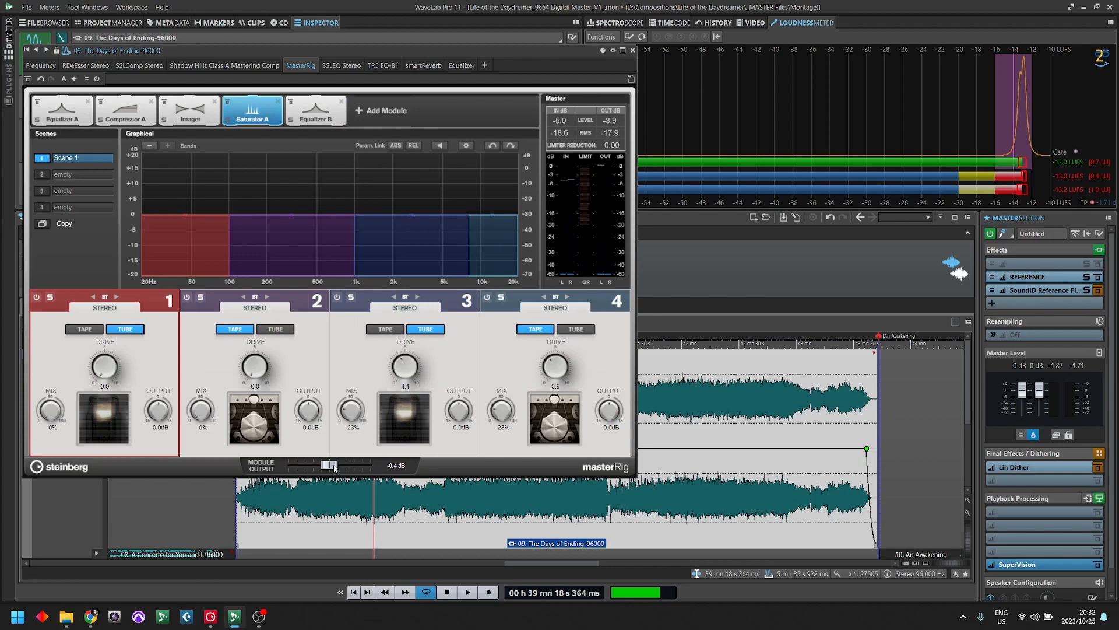
left_click(301, 119)
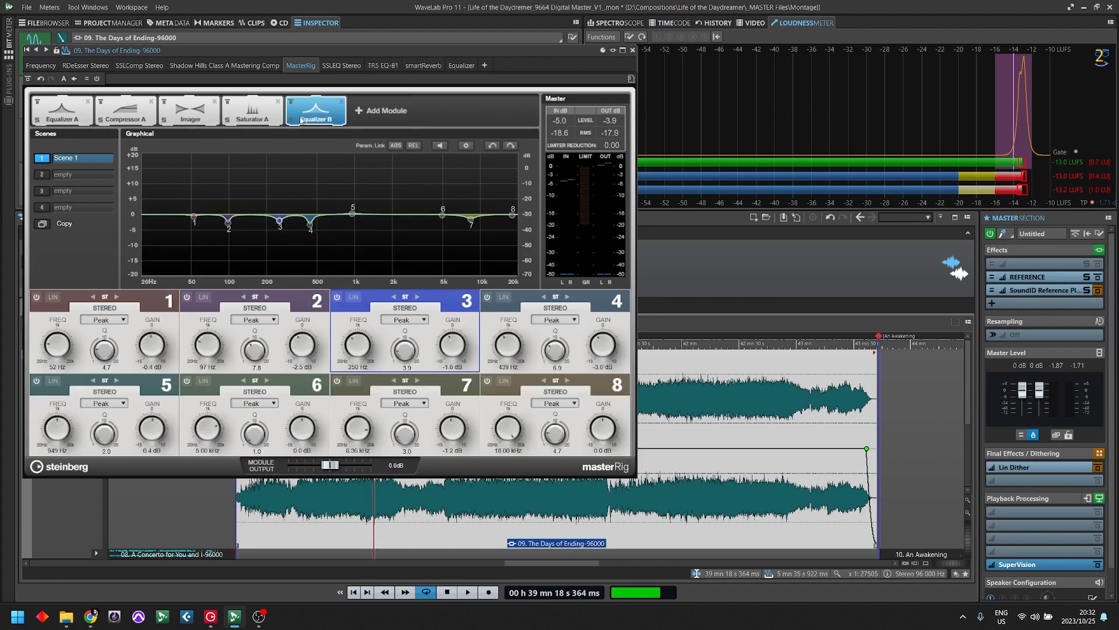
left_click_drag(331, 472, 329, 475)
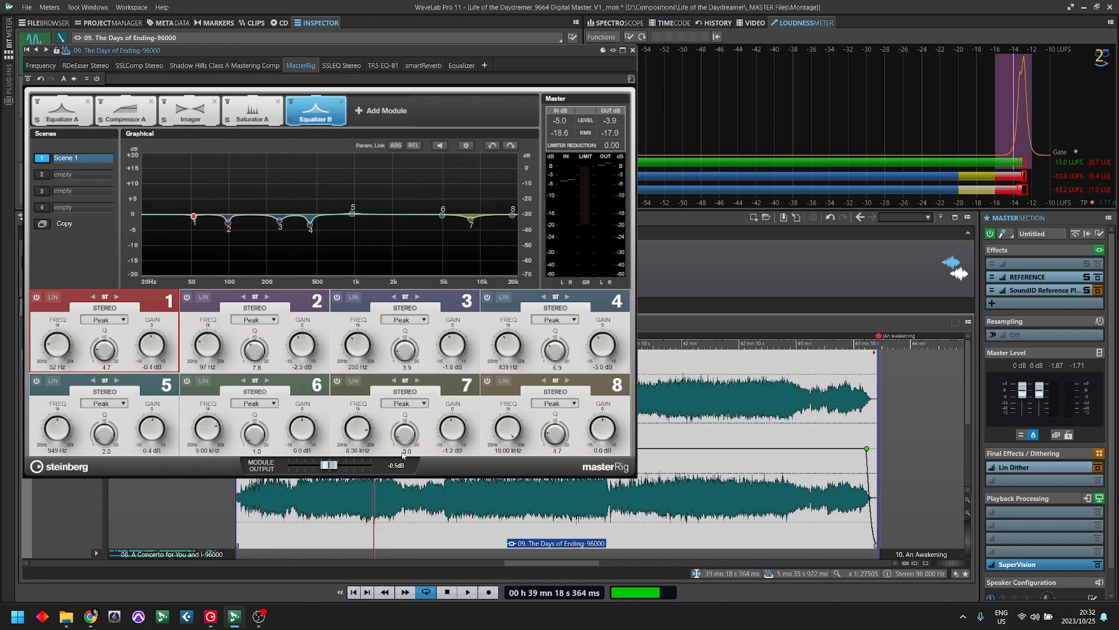
left_click(632, 49)
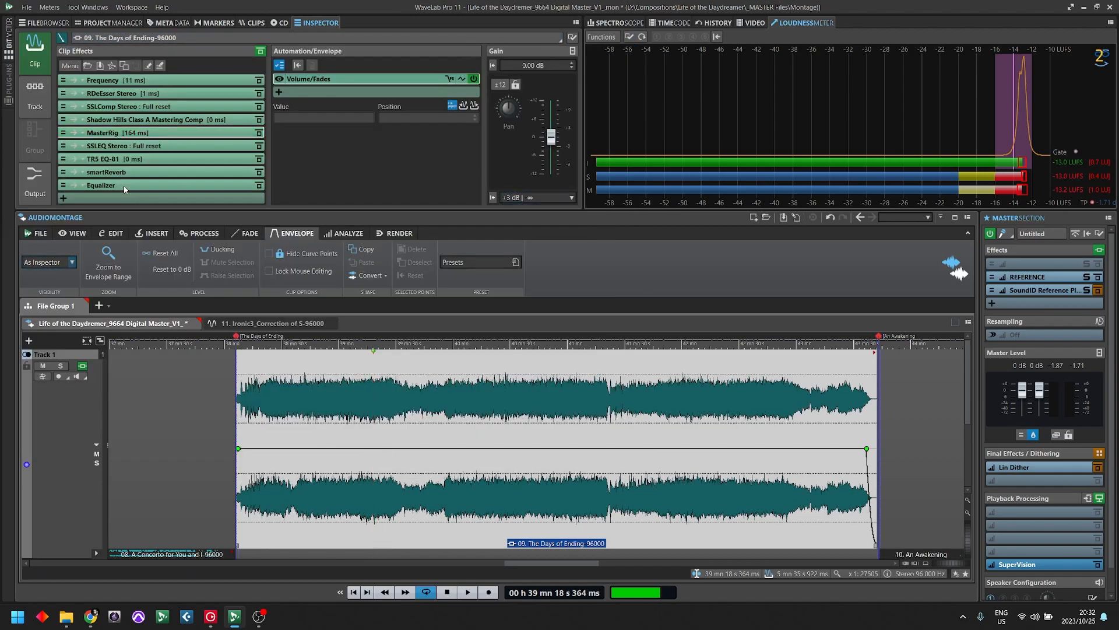
- Review the settings of SSLEQ, TR5 EQ-81, smartReverb and the Equalizer one after another
left_click(103, 146)
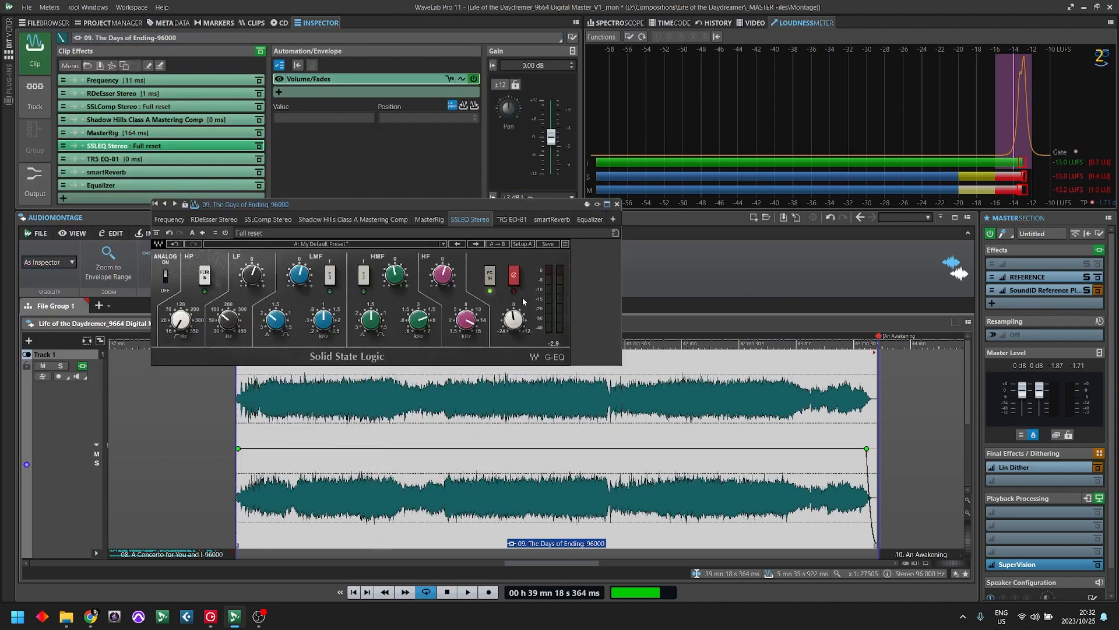
left_click(617, 204)
left_click(102, 159)
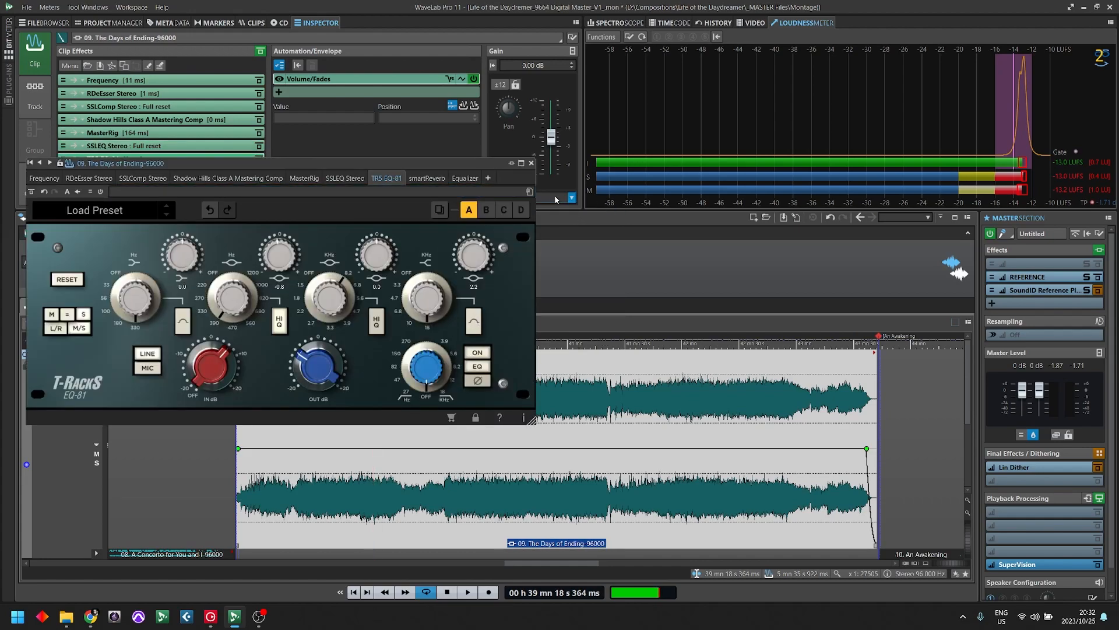
left_click(532, 163)
left_click(125, 174)
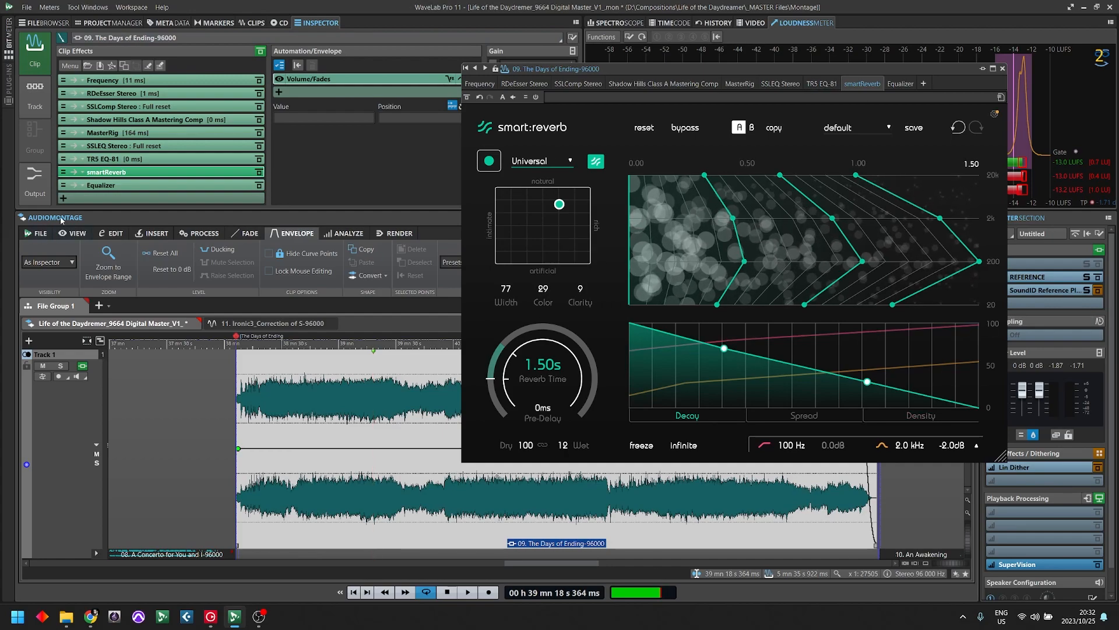
left_click(101, 185)
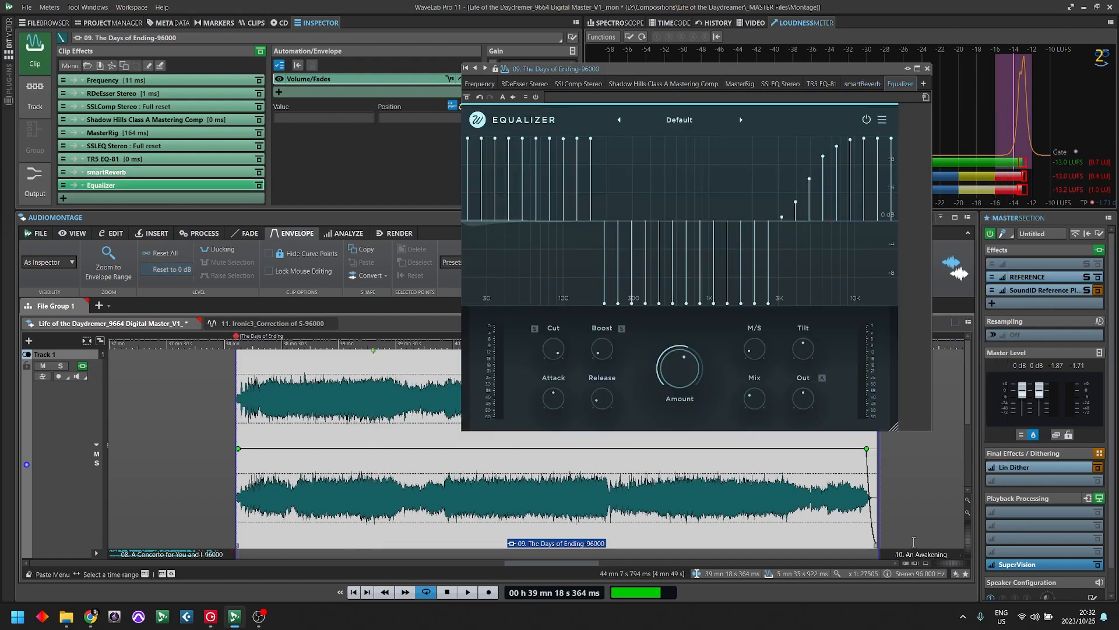
- Close the Equalizer window and play The Days of Ending clip from its start to check its loudness
left_click(929, 69)
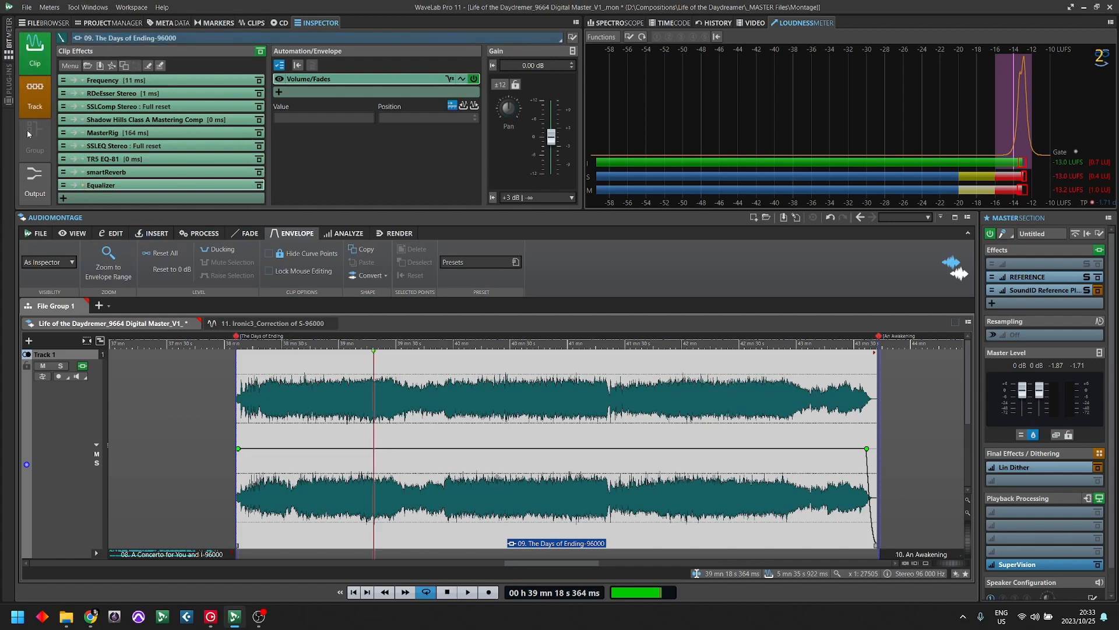
left_click(232, 345)
key("space")
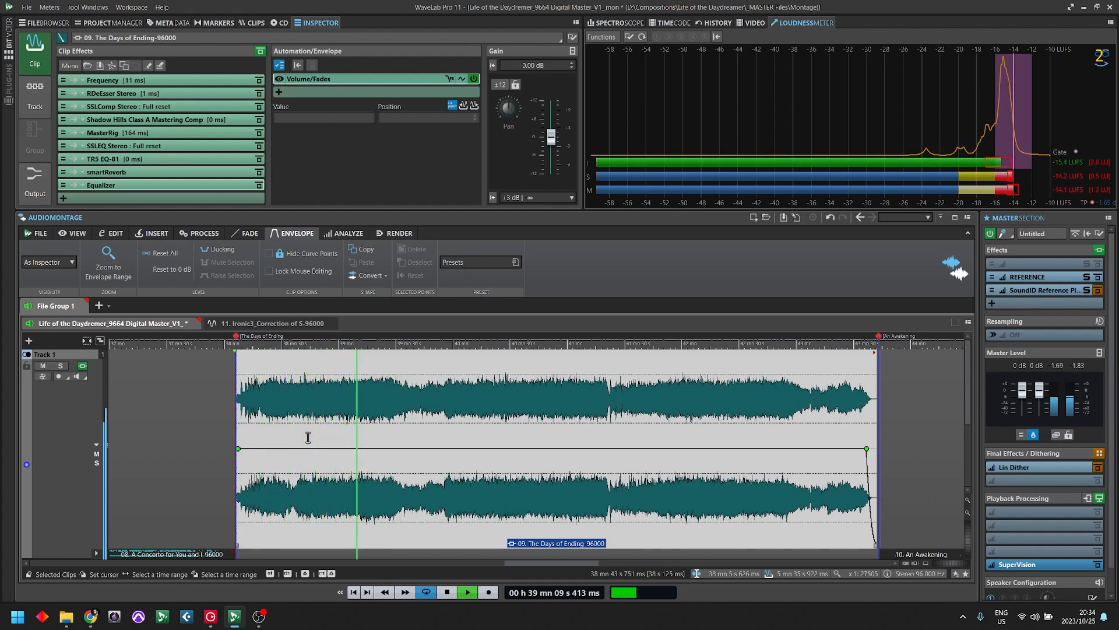
key("space")
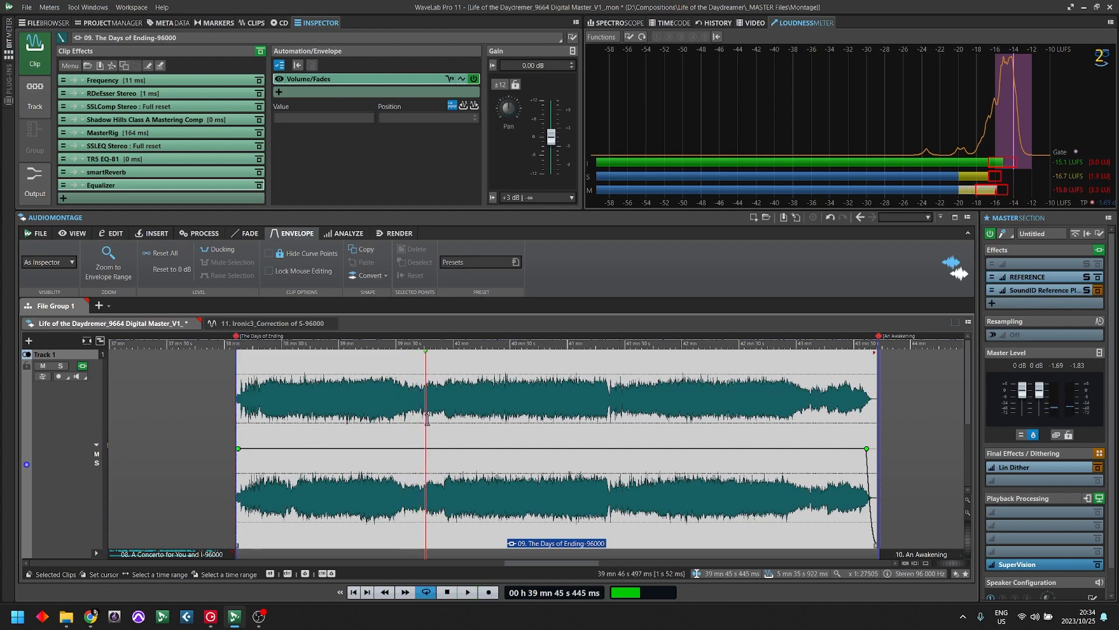
- Locate the level rise near 39 mn 57 s in The Days of Ending and play the passage around it
scroll(427, 418, "down", 10)
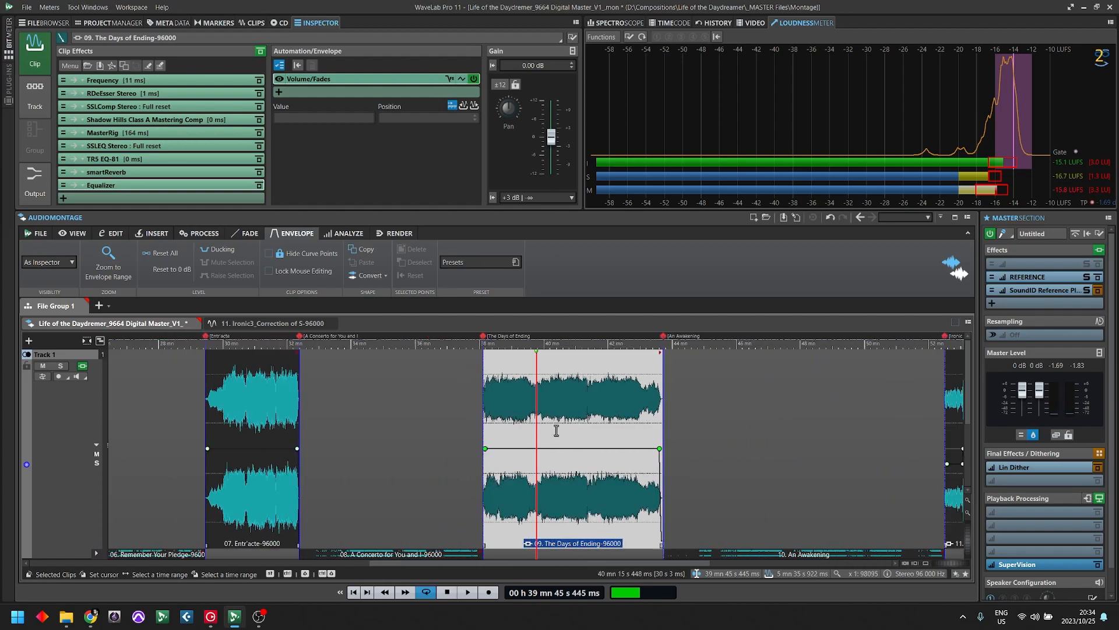
scroll(556, 430, "down", 4)
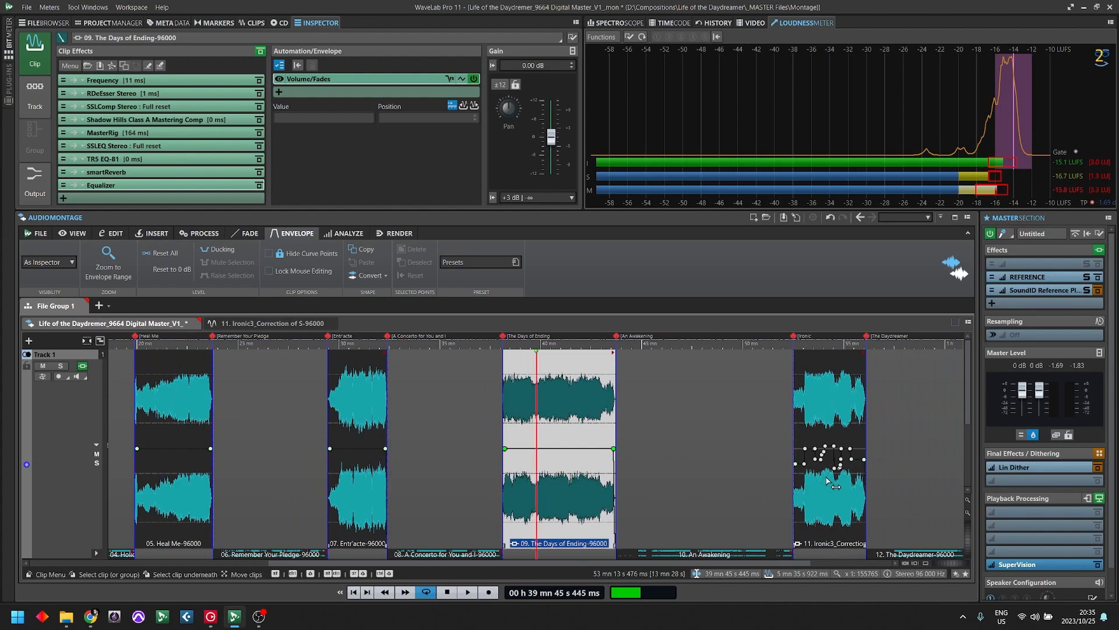
left_click(542, 414)
scroll(550, 415, "up", 3)
scroll(575, 379, "up", 2)
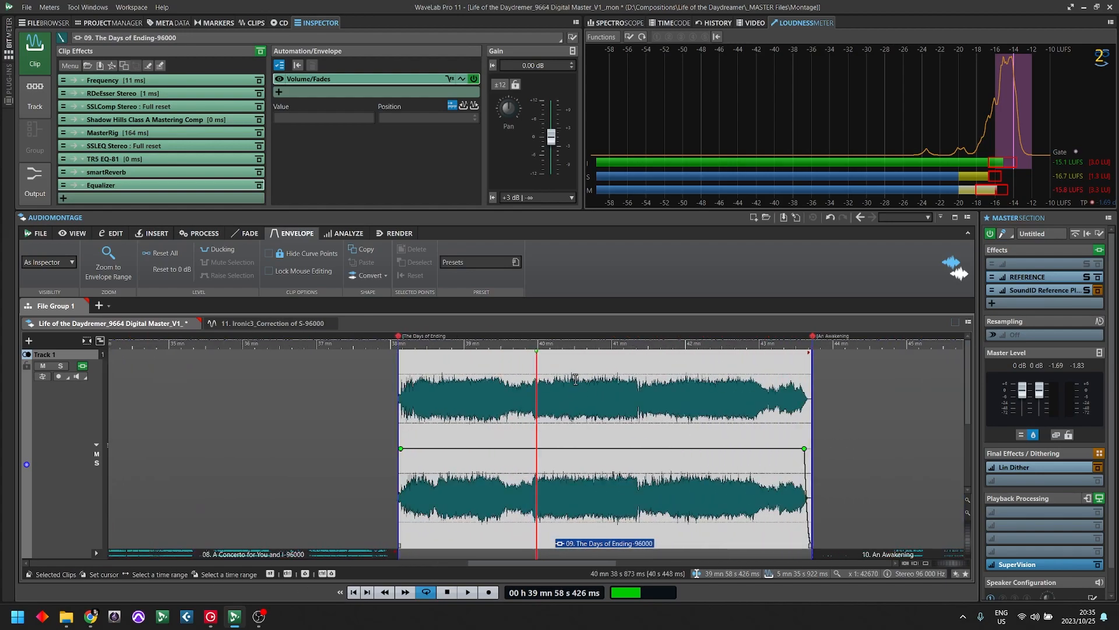
scroll(575, 379, "up", 3)
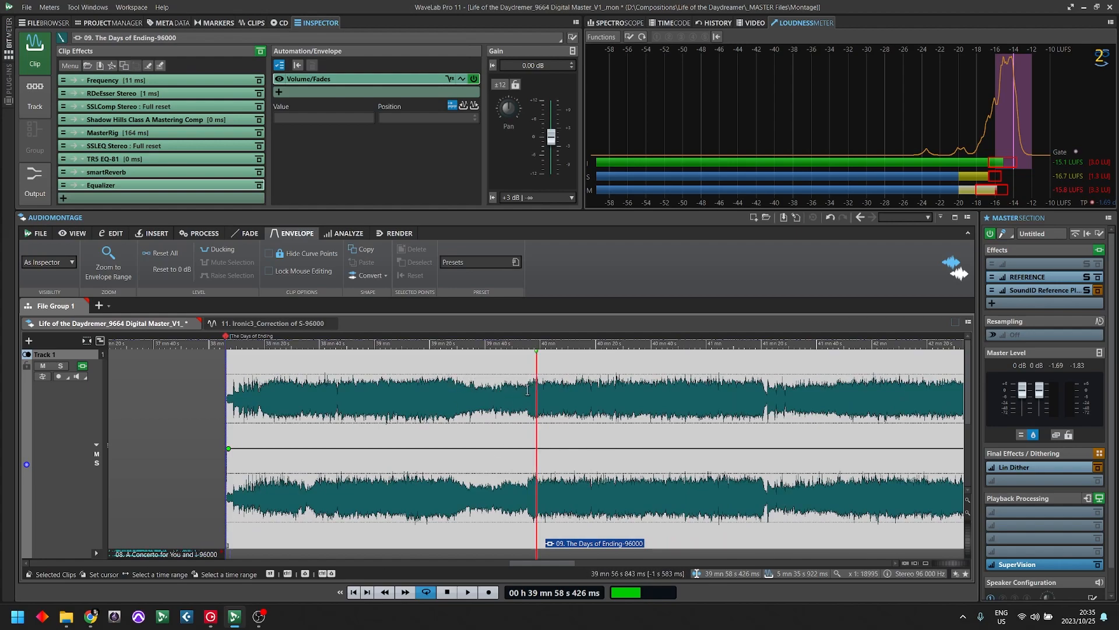
scroll(541, 376, "up", 2)
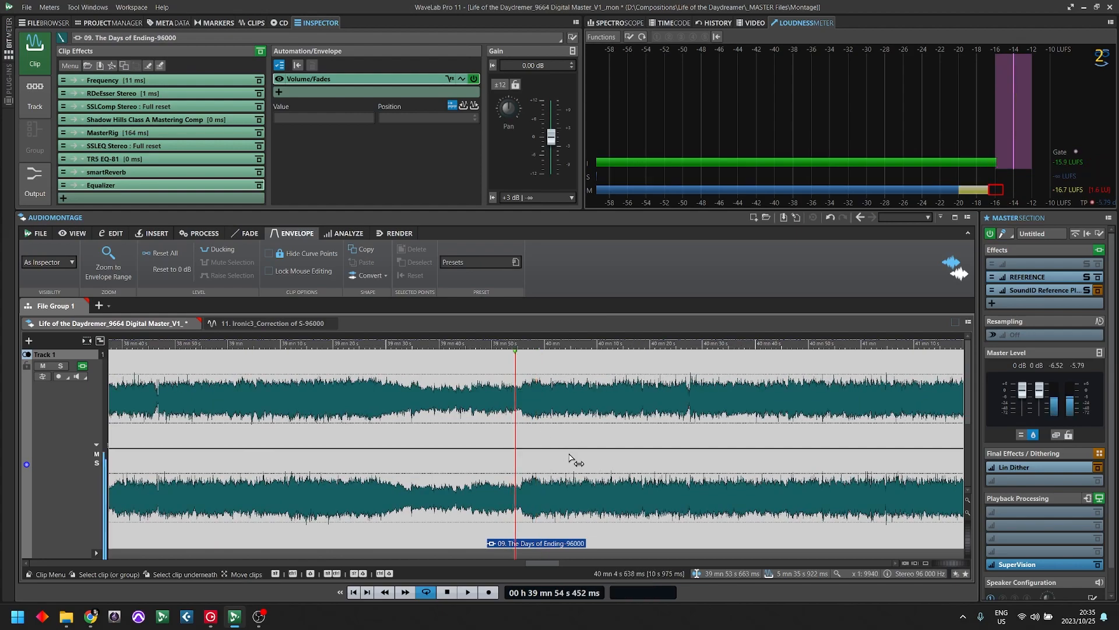
key("space")
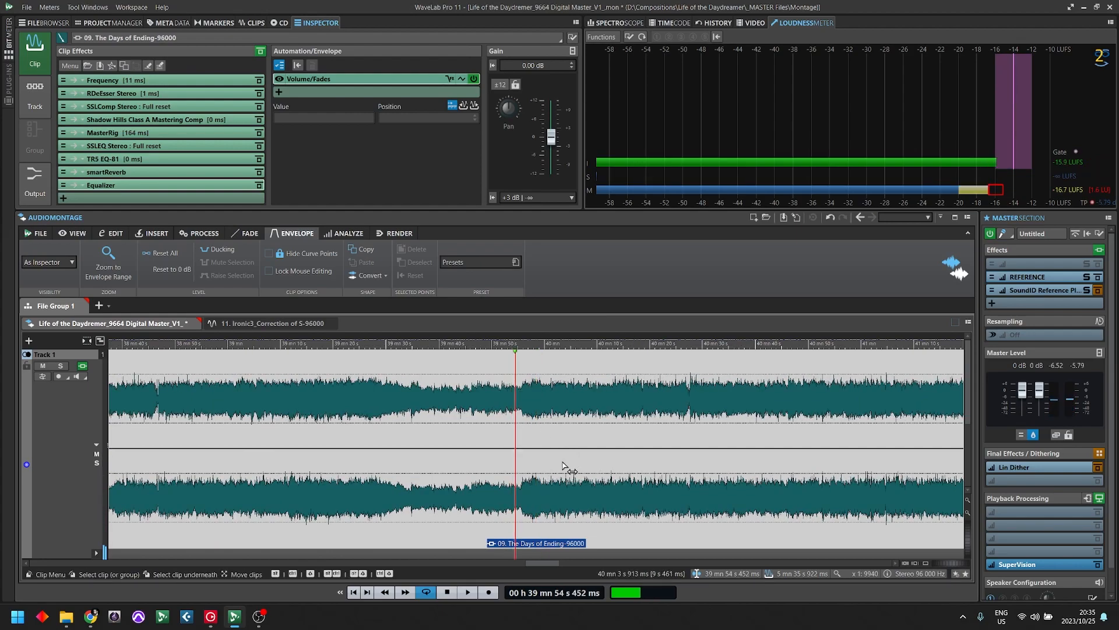
key("space")
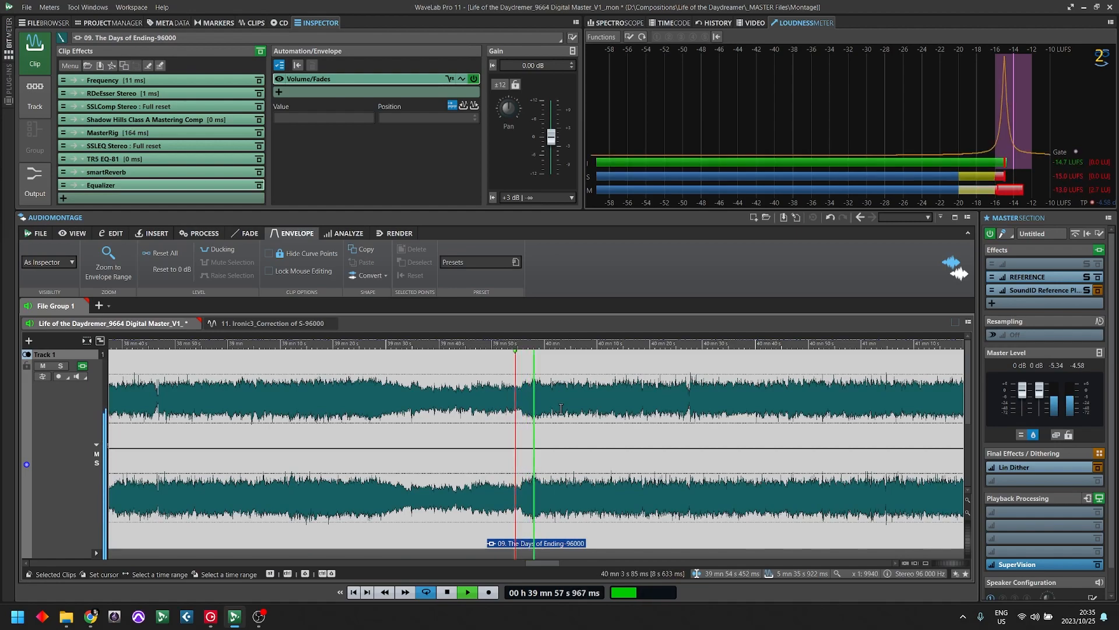
key("space")
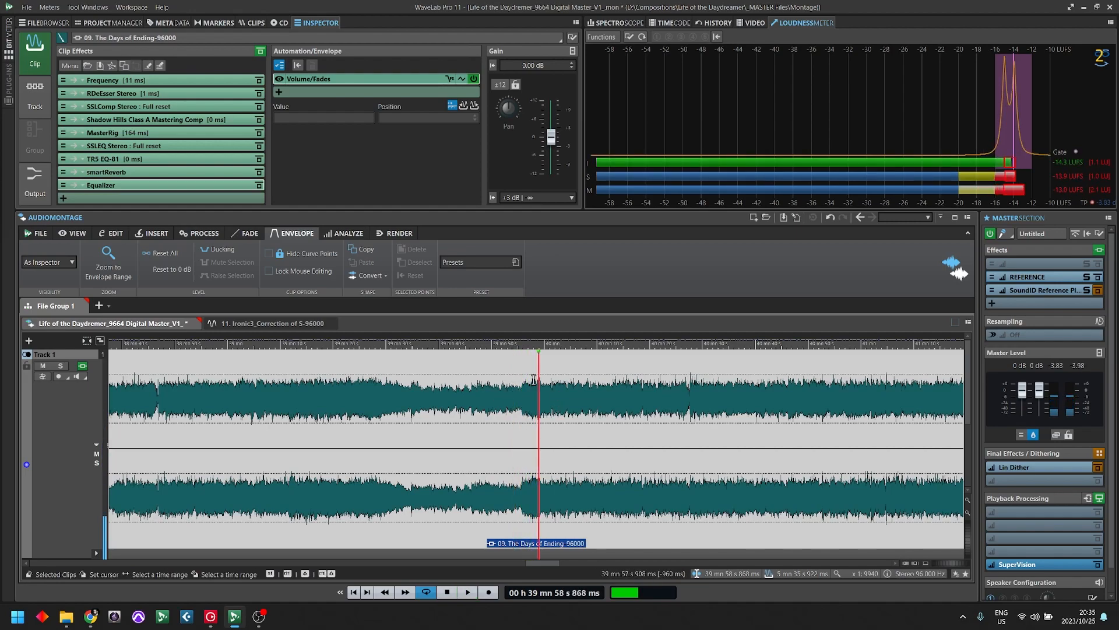
- Add two neighbouring 0 dB volume envelope points at about 39 mn 57 s 546 ms and 39 mn 57 s 600 ms
scroll(636, 490, "up", 5)
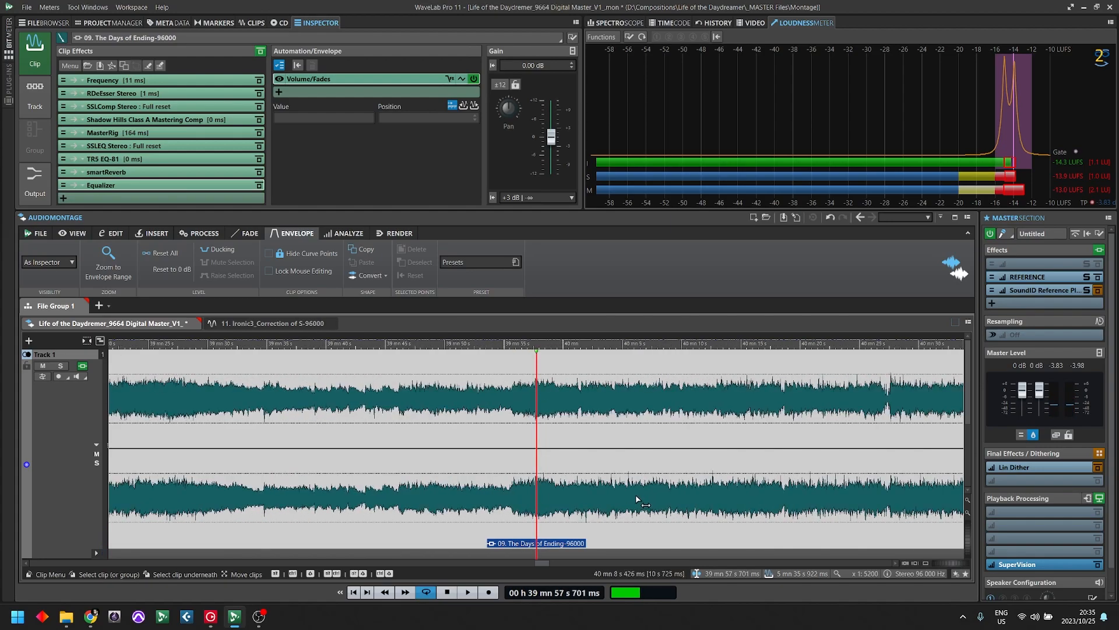
scroll(627, 480, "up", 5)
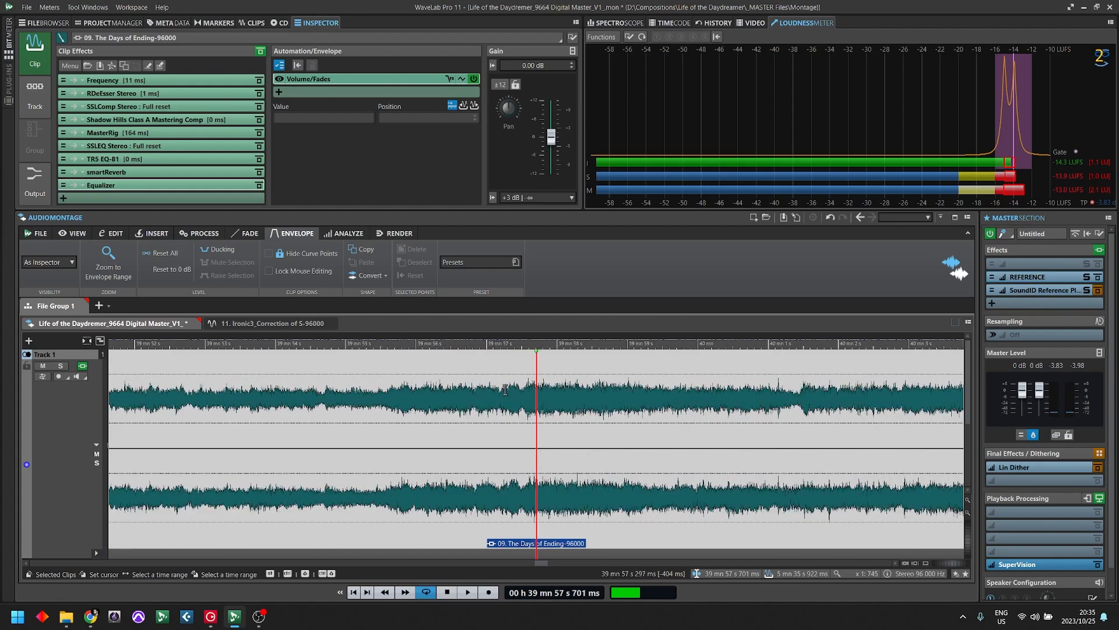
key("space")
left_click(529, 449)
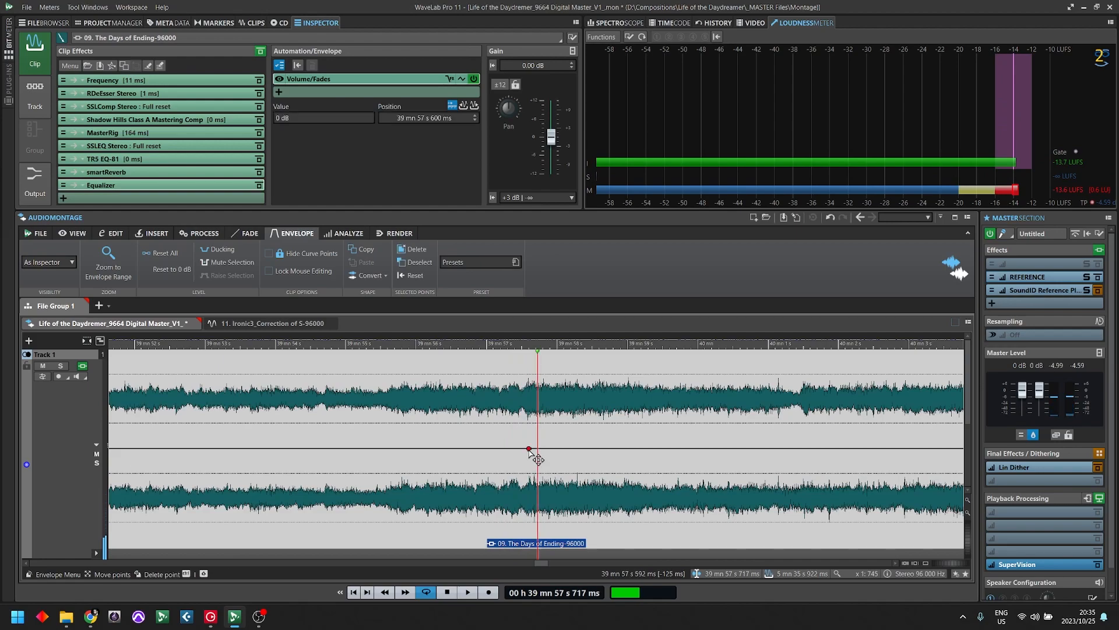
left_click(527, 451)
left_click(527, 451)
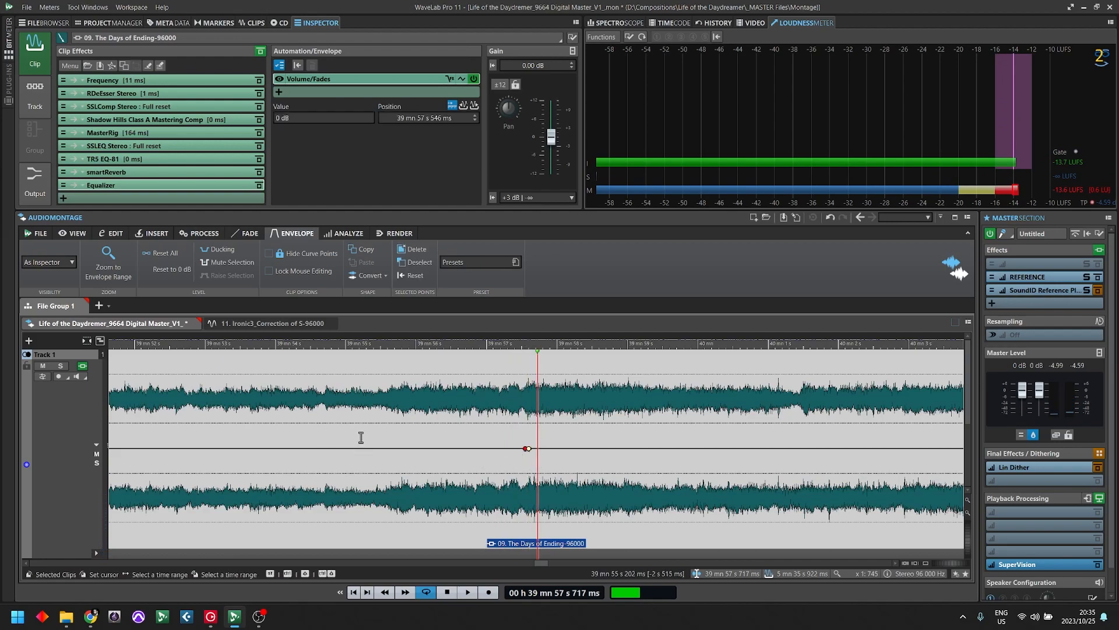
- Add a 0 dB volume envelope point at about 39 mn 29 s, just before the quieter passage
key("Down")
key("Down")
key("Down")
key("Down")
key("Down")
key("Down")
key("Down")
key("Down")
key("Down")
key("Down")
key("Down")
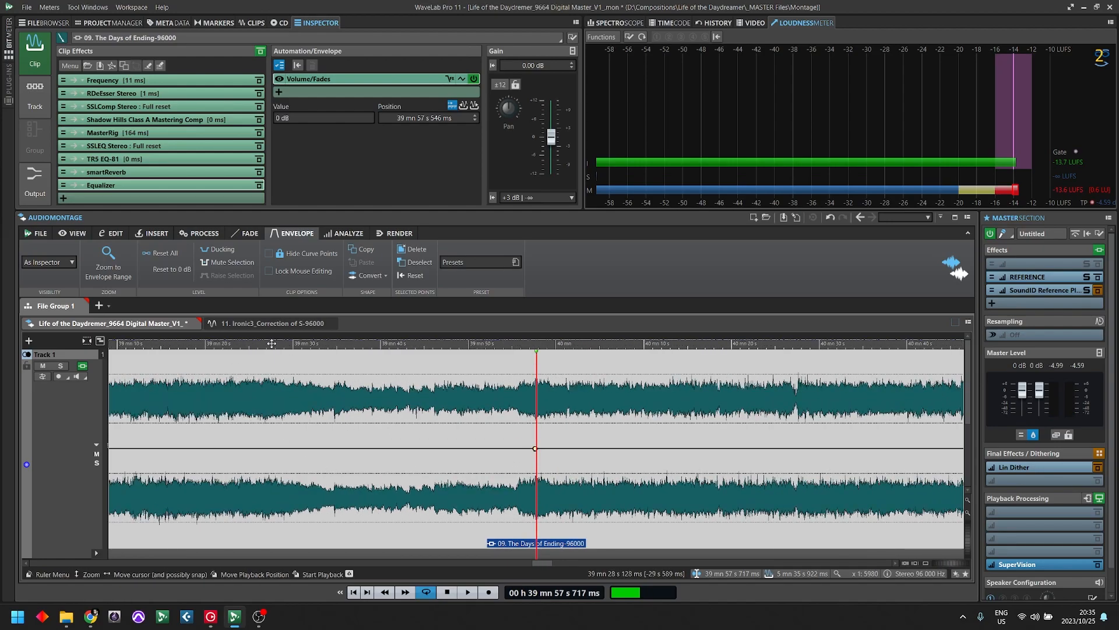
left_click_drag(267, 343, 586, 522)
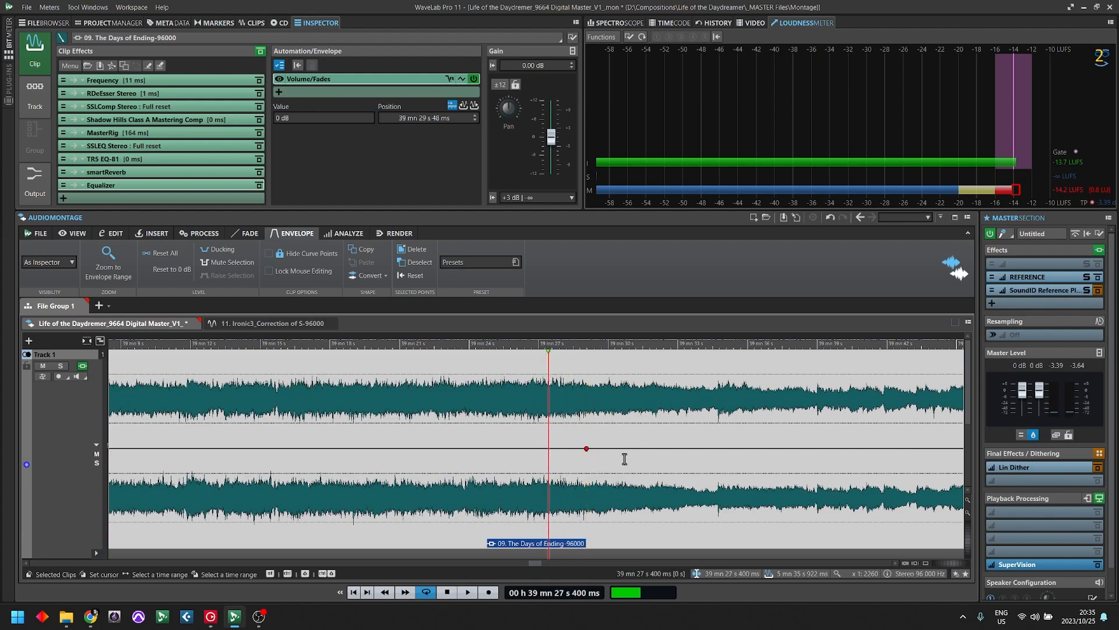
- Play into the quieter passage and add an envelope point of -2 dB at about 39 mn 34 s 745 ms
key("space")
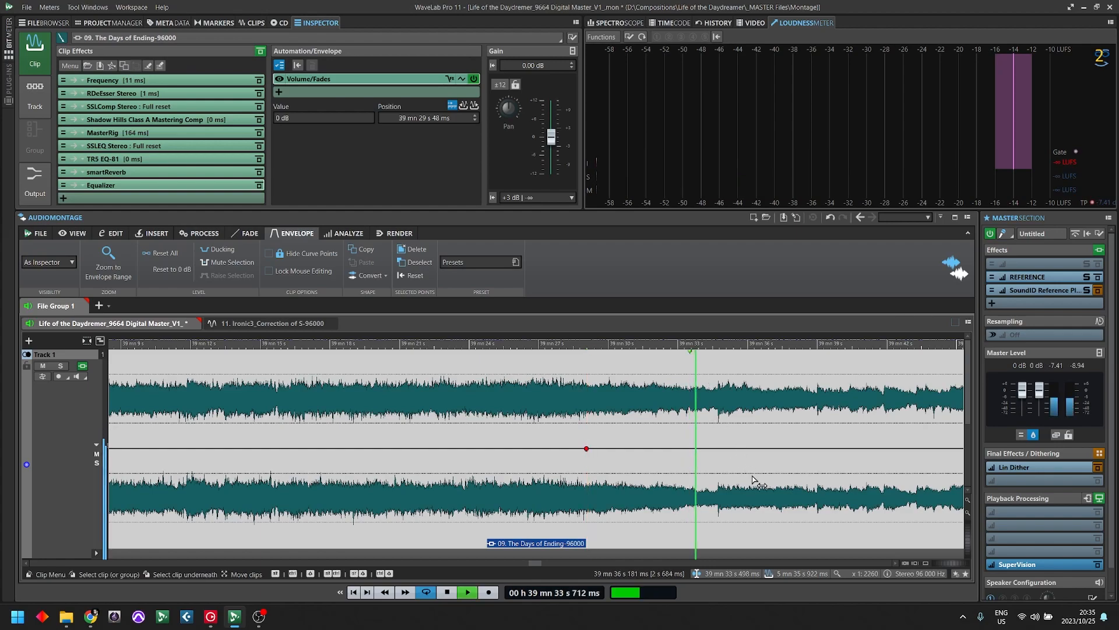
double_click(724, 449)
mouse_move(724, 449)
left_mouse_down()
mouse_move(726, 476)
mouse_move(719, 470)
left_mouse_up()
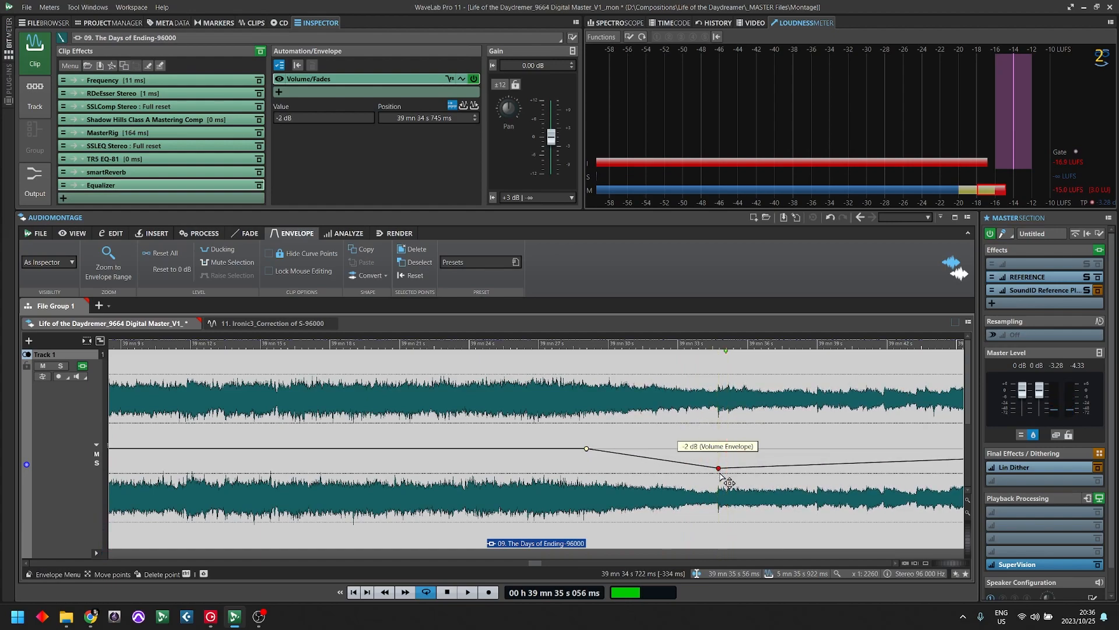
- Move the first of the paired envelope points to -2 dB at about 39 mn 56 s 52 ms and play the transition
key("Down")
key("Down")
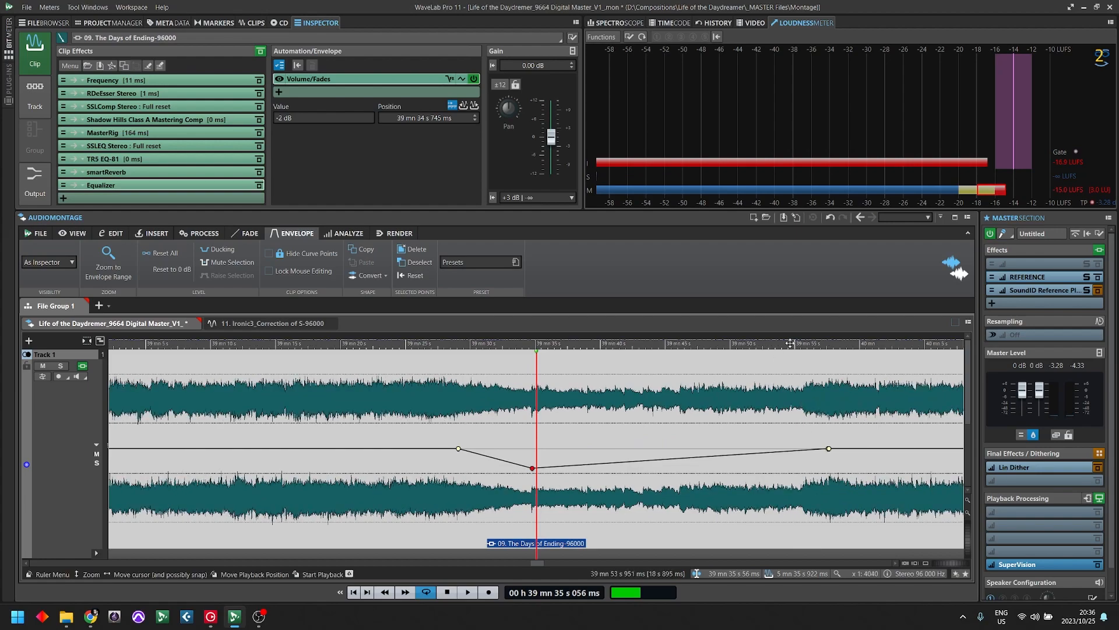
left_click(815, 344)
key("Up")
key("Up")
key("Up")
key("Up")
key("Up")
key("Up")
key("Up")
key("Up")
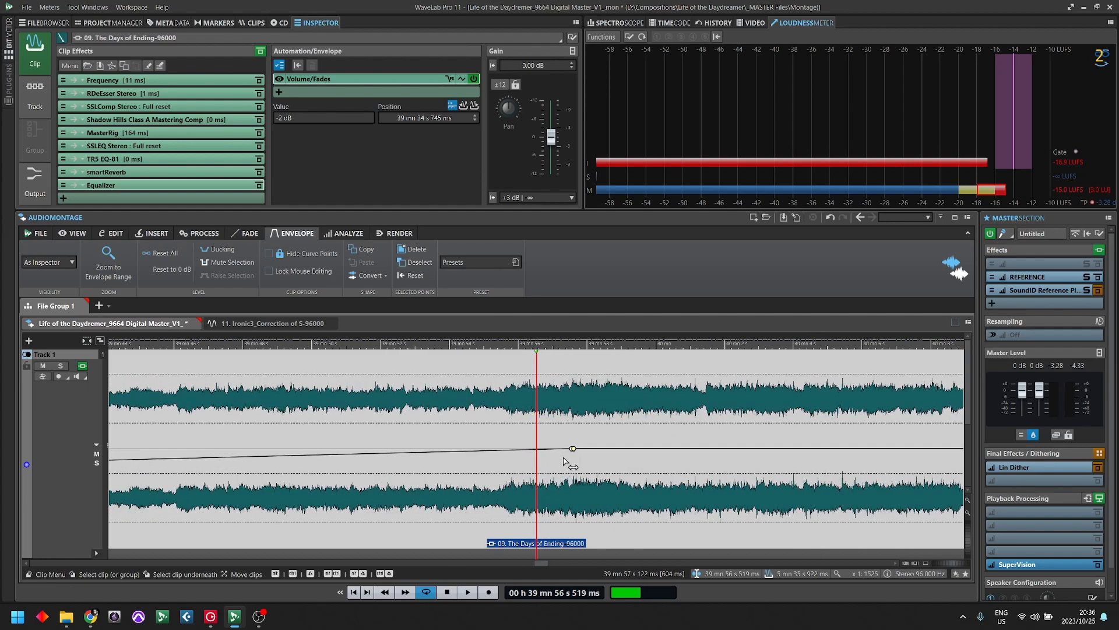
key("space")
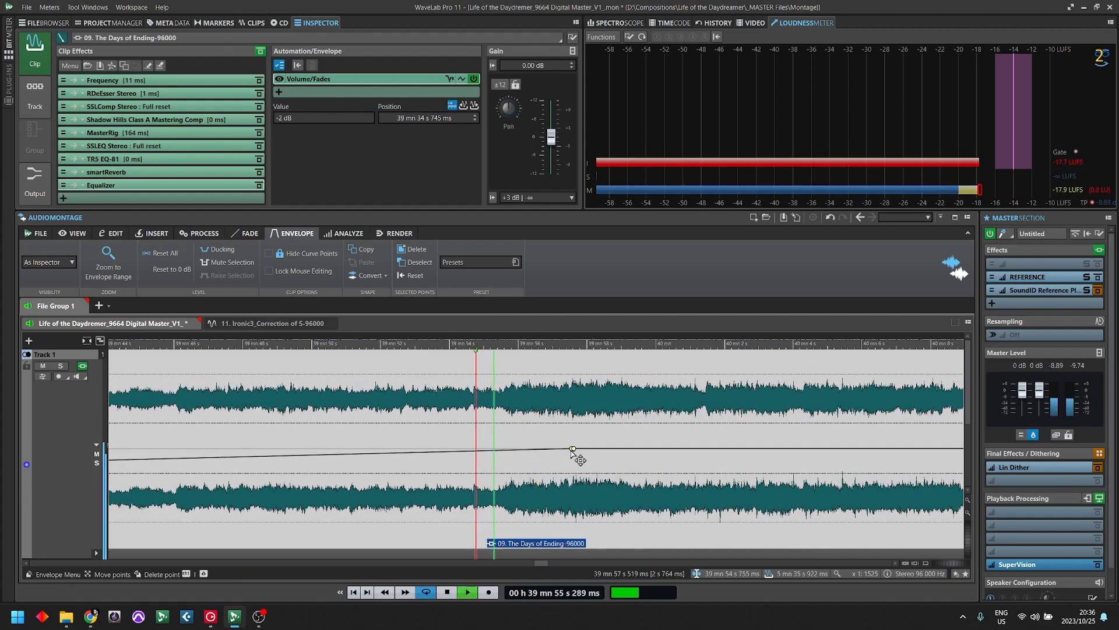
left_click_drag(571, 450, 520, 468)
key("space")
left_click(422, 402)
key("space")
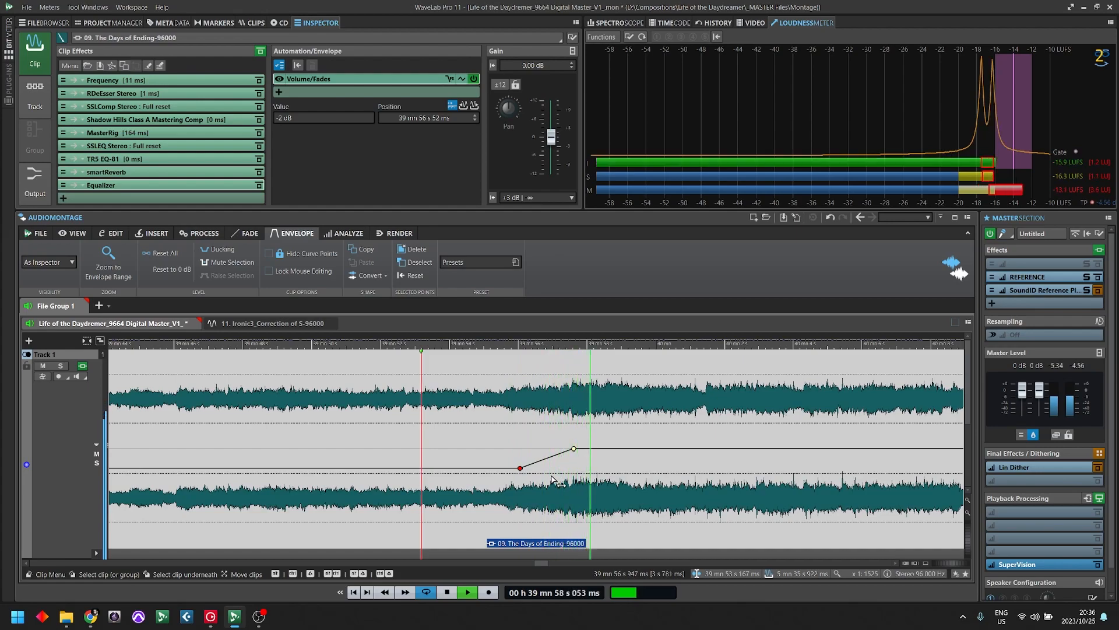
- Curve the envelope's rise with three intermediate points, the first at -1.9 dB near 39 mn 56 s 630 ms, and audition it
key("space")
left_click(536, 464)
mouse_move(536, 464)
left_mouse_down()
mouse_move(564, 459)
mouse_move(538, 468)
left_mouse_up()
left_click(538, 467)
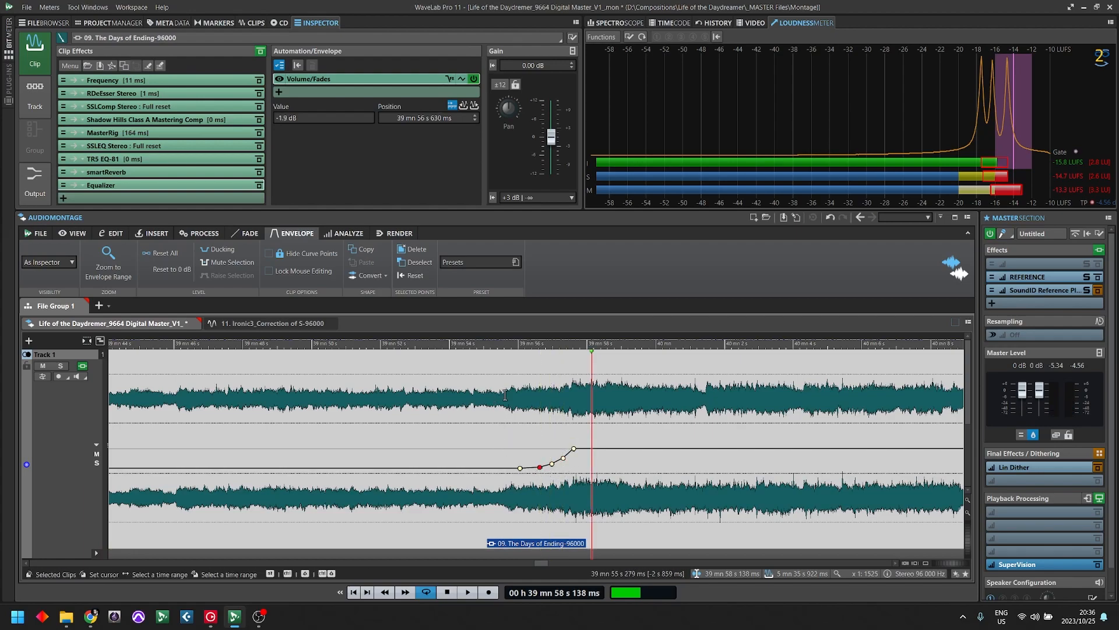
left_click(430, 390)
key("space")
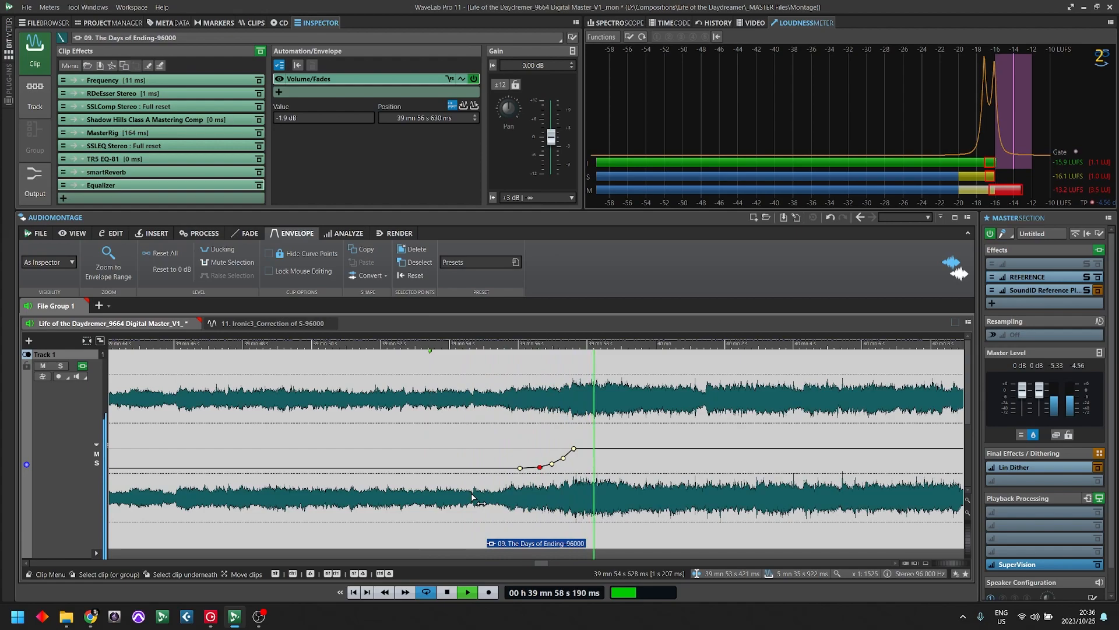
key("space")
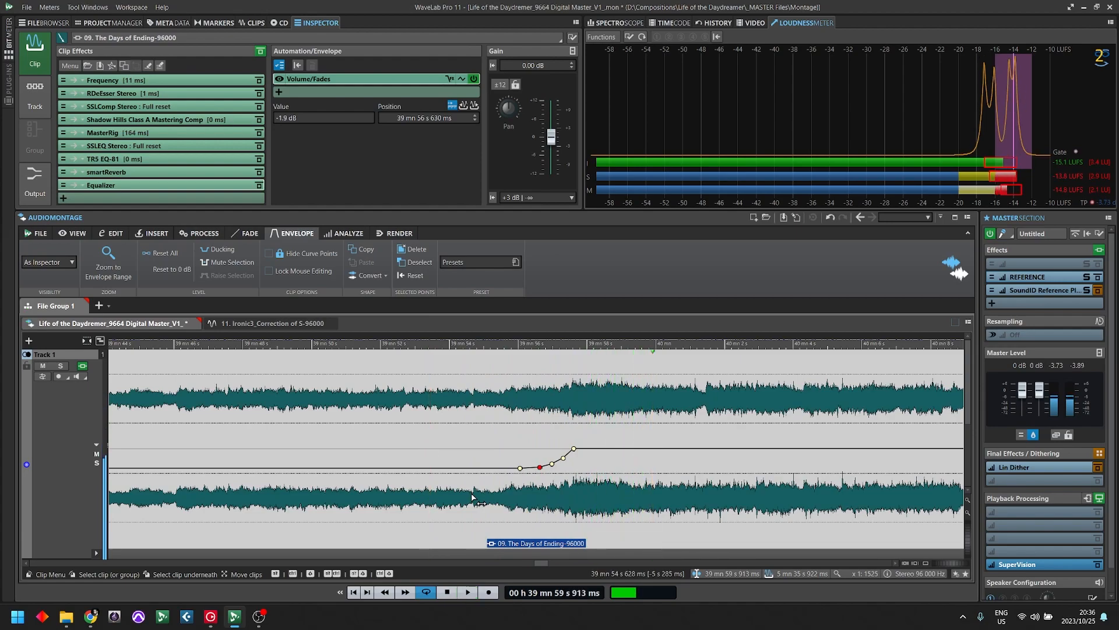
- Add a 0 dB envelope point near 39 mn 58 s 500 ms and raise the 39 mn 57 s 600 ms point to +1.4 dB
key("Up")
key("Up")
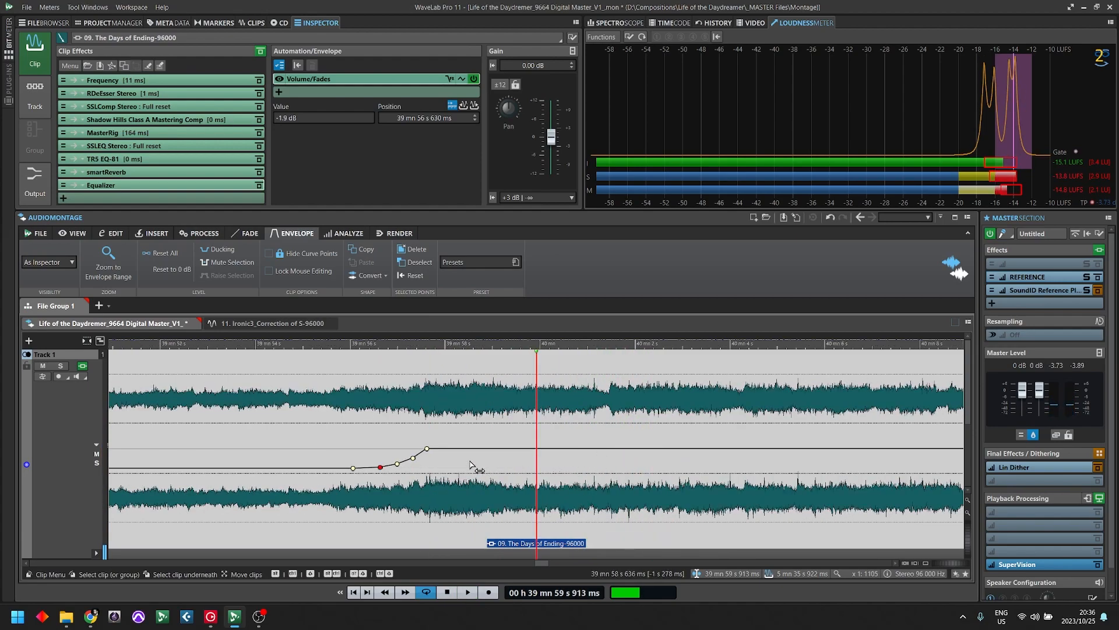
key("Up")
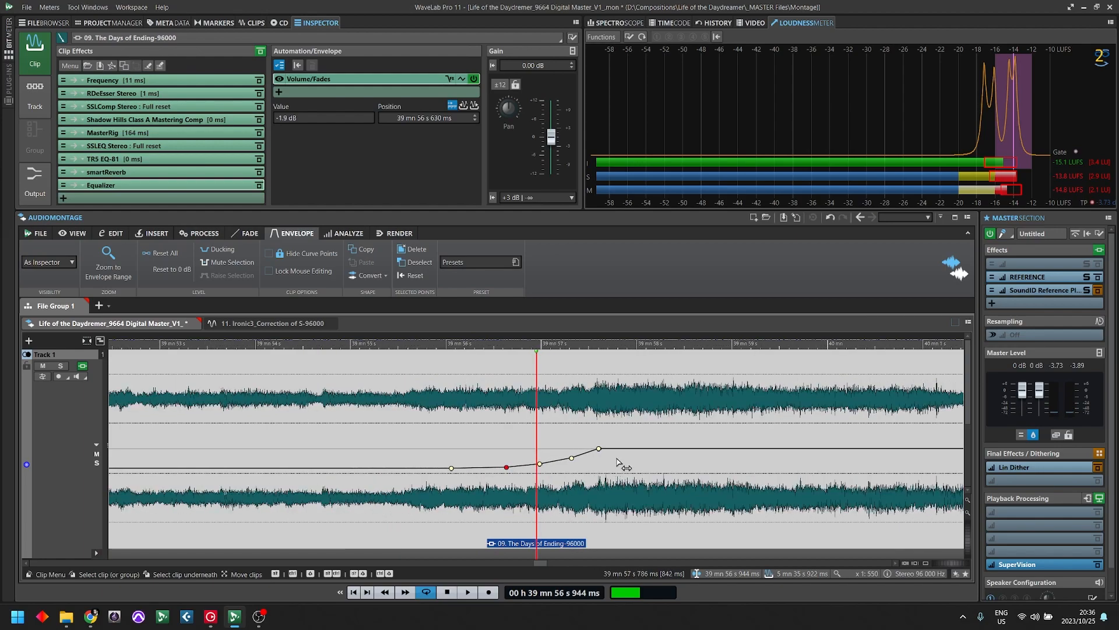
left_click(551, 394)
left_click(694, 391)
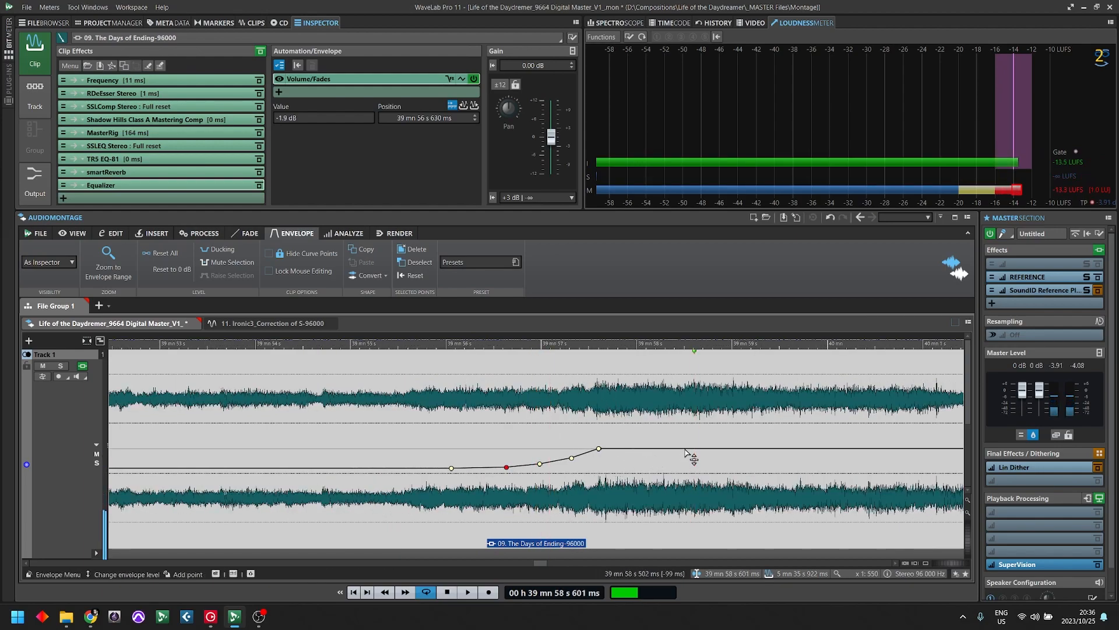
left_click_drag(599, 448, 600, 433)
- Add an envelope point of +0.2 dB at about 39 mn 57 s 482 ms and set the peak point to +1.5 dB
left_click(588, 447)
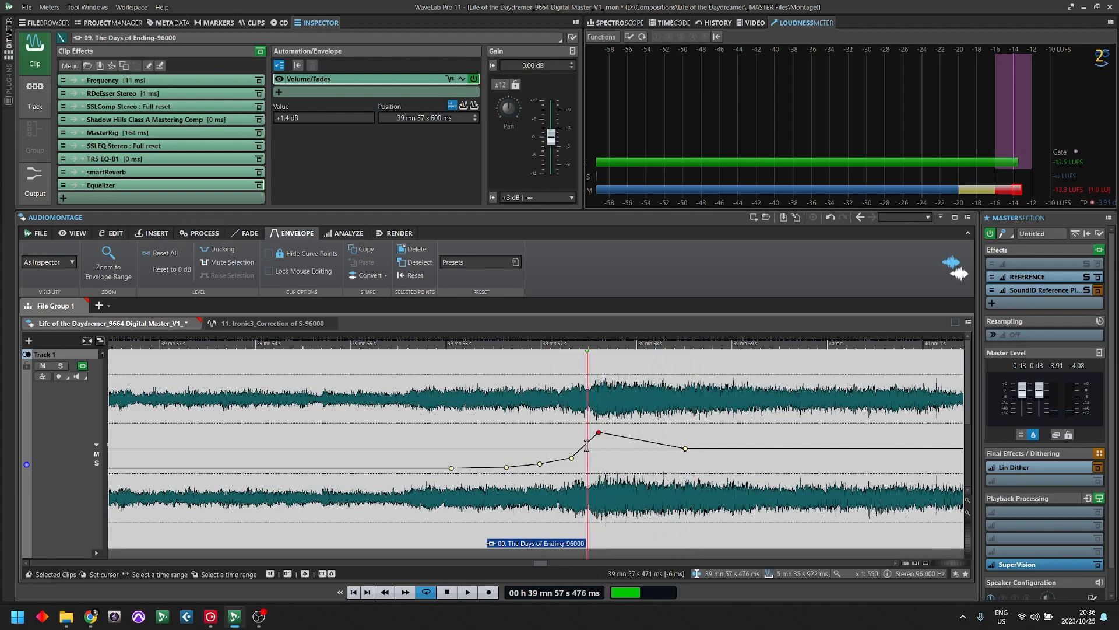
double_click(587, 447)
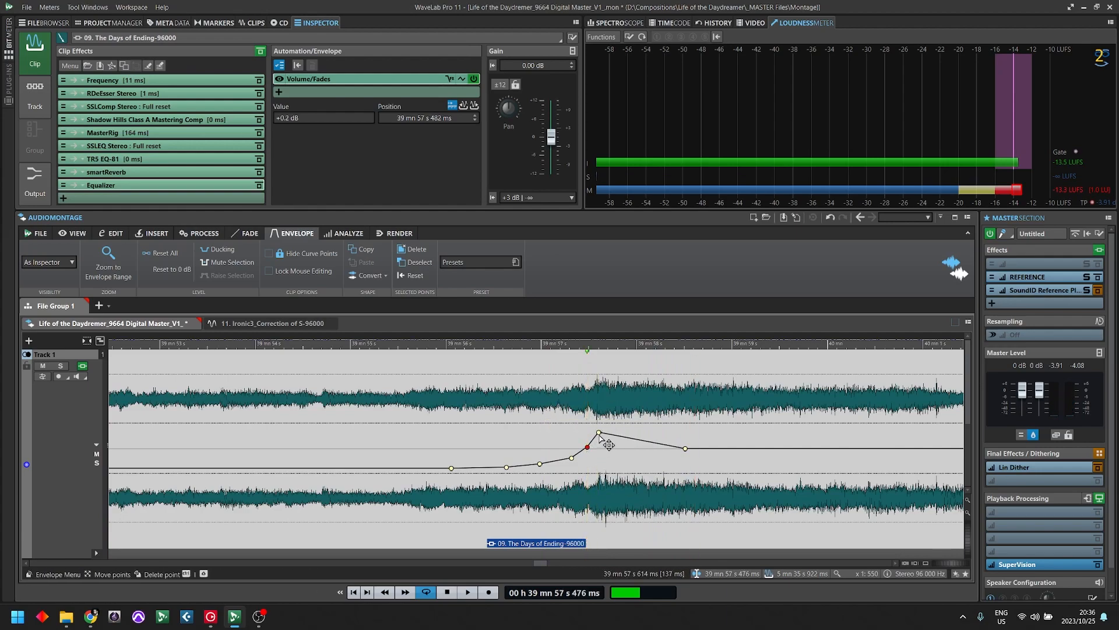
left_click_drag(599, 435, 599, 435)
- Audition the reshaped volume envelope from about 39 mn 56 s and again from about 39 mn 24 s, watching the loudness meter
left_click(454, 399)
key("space")
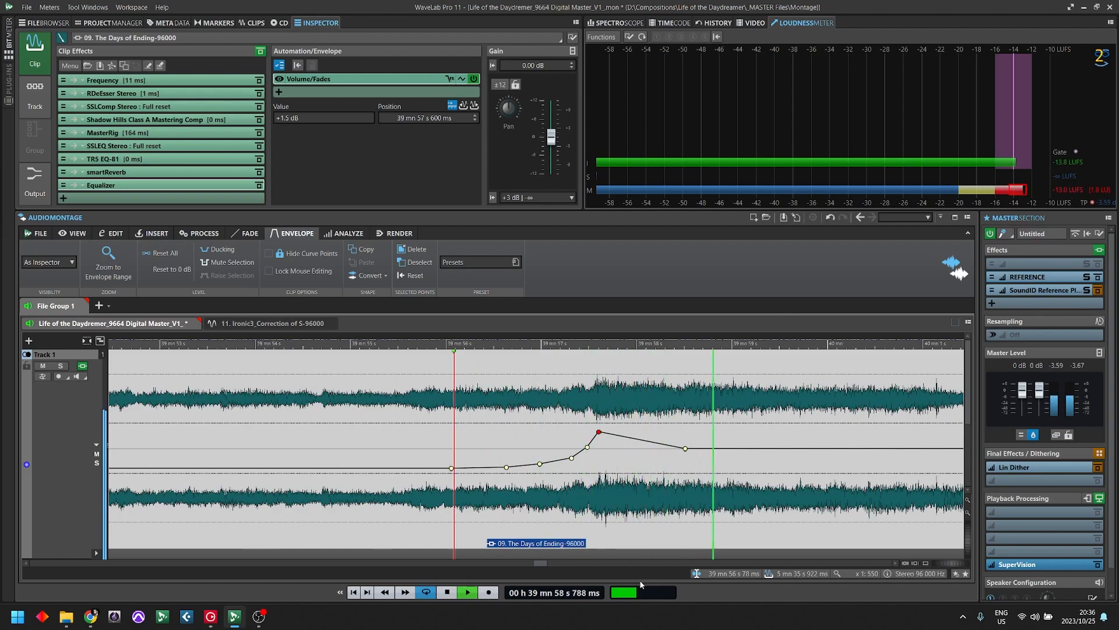
key("Down")
key("Down")
key("Down")
key("Down")
key("Down")
key("Down")
key("Down")
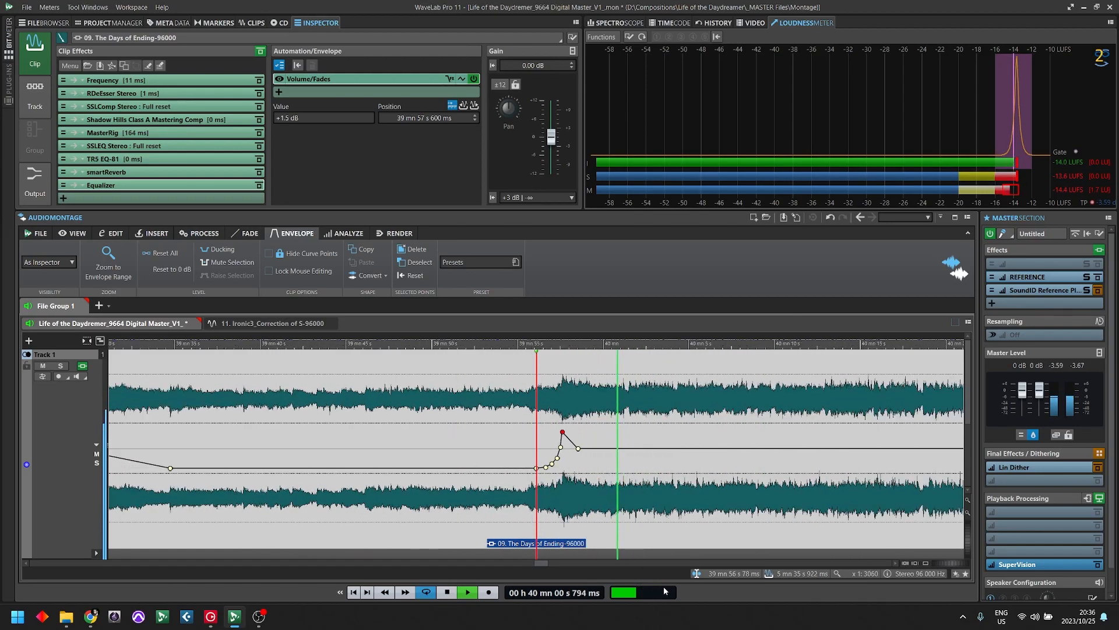
key("Down")
key("Down")
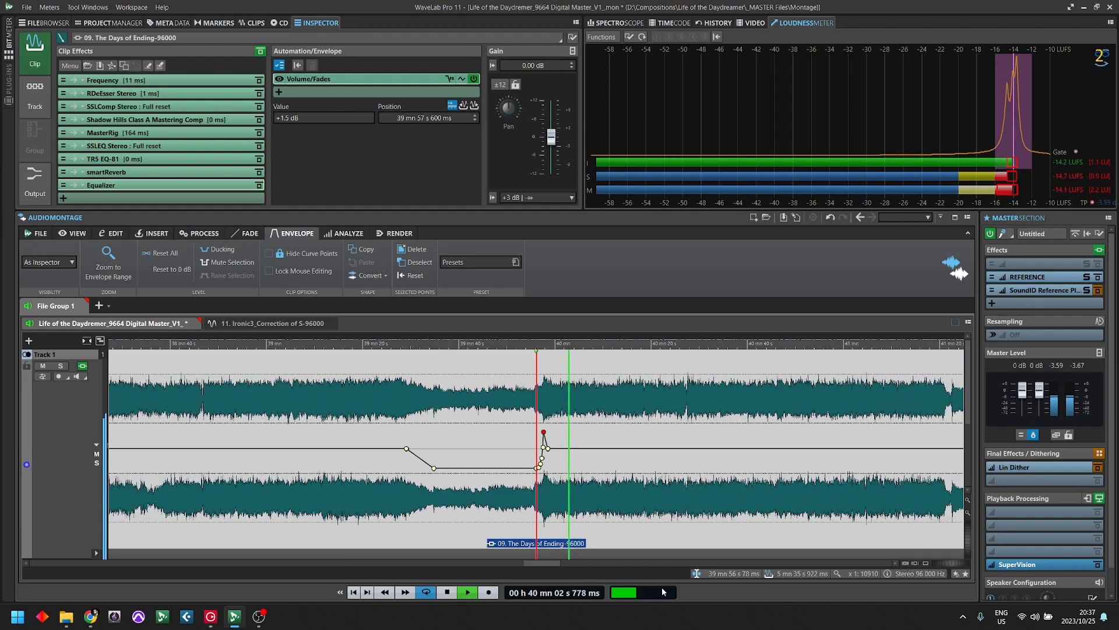
key("space")
left_click(403, 387)
key("space")
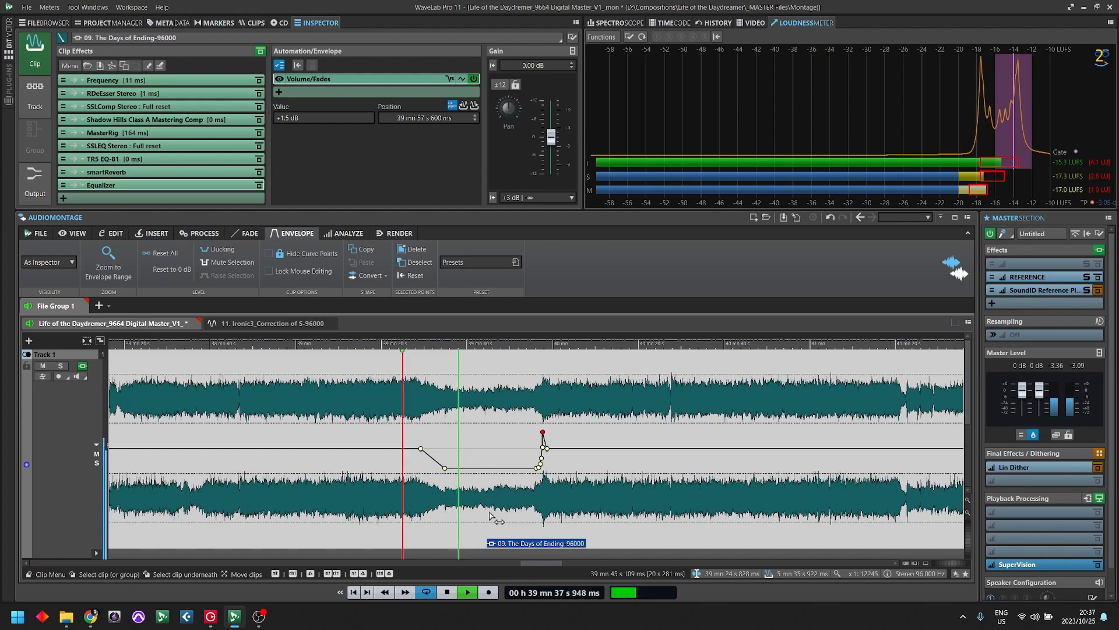
- Set the mix of band 3 in MasterRig's Saturator A to 14%, audition it and close the plug-in
key("space")
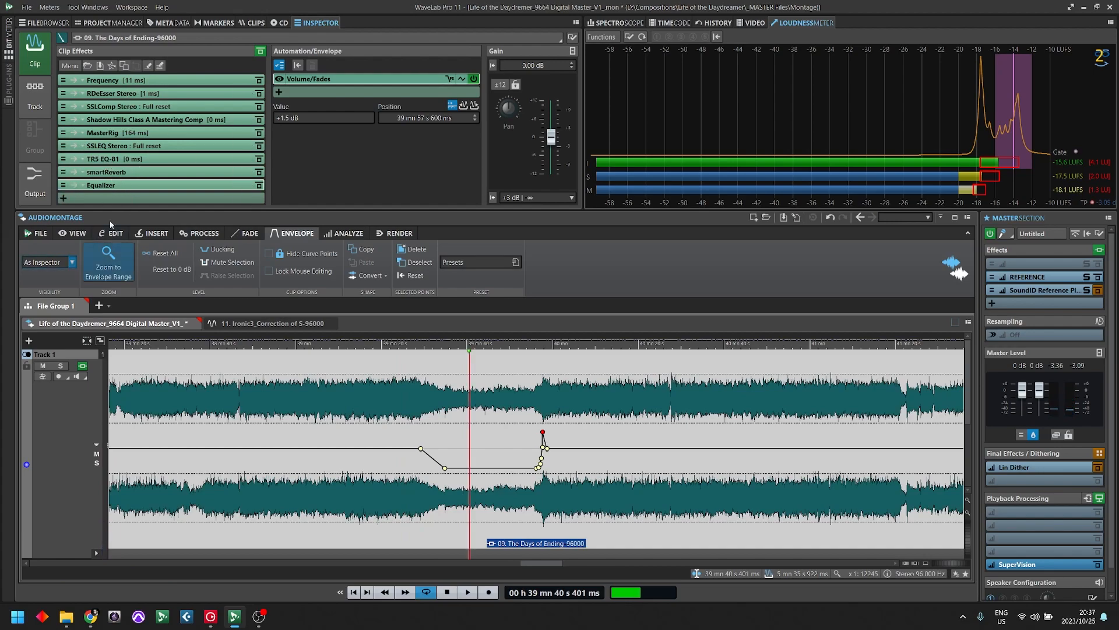
left_click(118, 134)
left_click(259, 119)
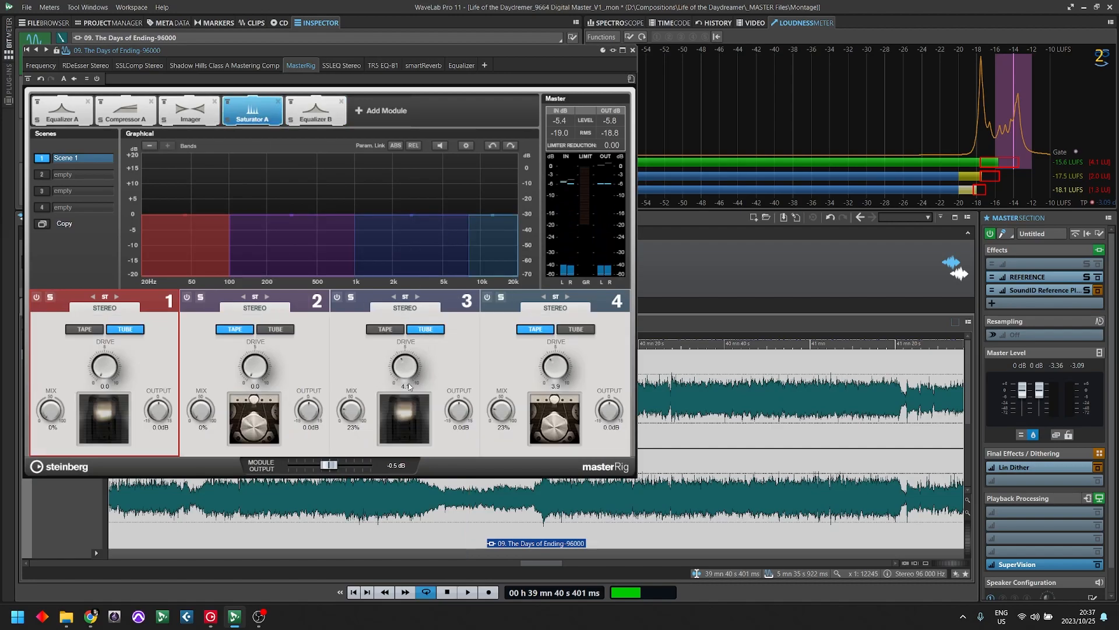
left_click_drag(354, 415, 352, 425)
left_click(467, 592)
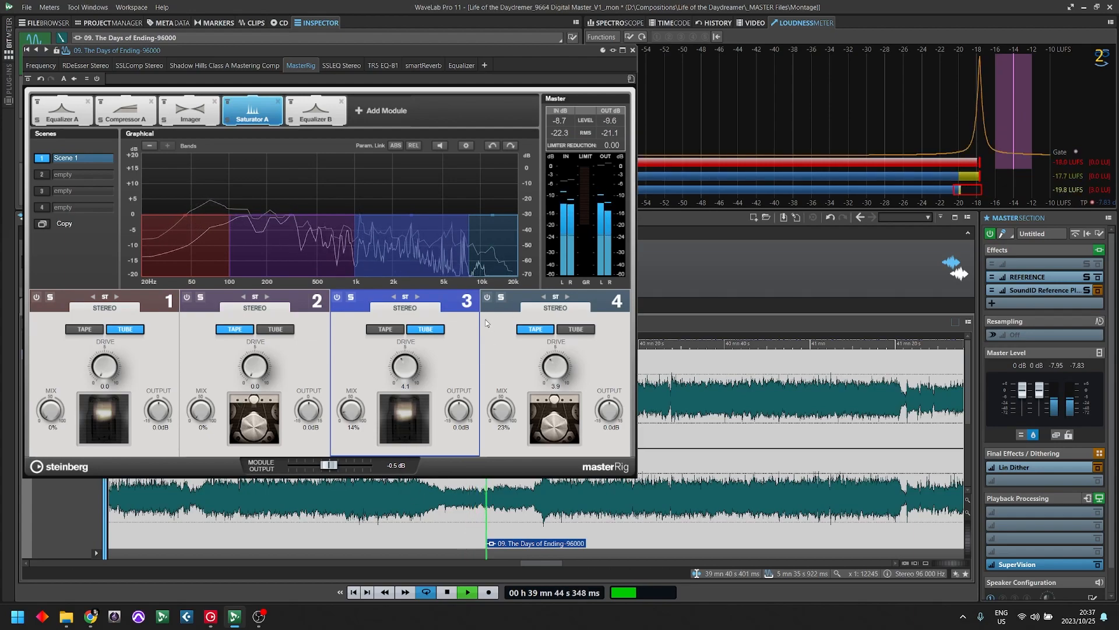
left_click(632, 50)
- Play The Days of Ending from the start of the clip
left_click(581, 535)
key("Down")
key("Down")
key("Down")
key("Down")
key("Down")
key("Down")
key("Down")
key("Down")
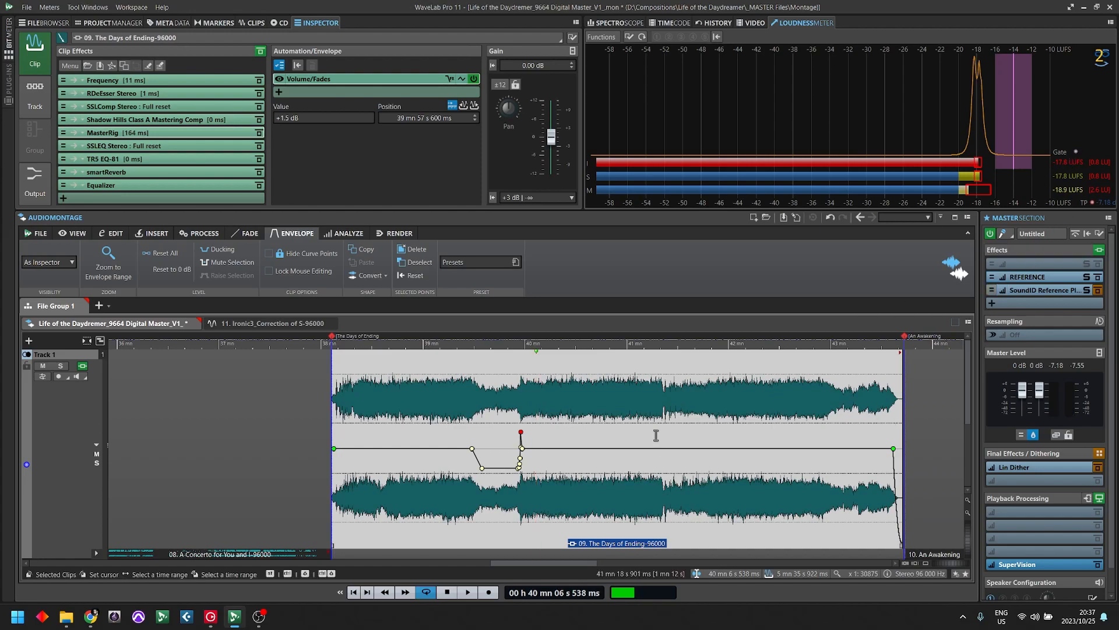
left_click(335, 363)
left_click(467, 592)
- Lower the opening of the clip's volume envelope with a -1 dB point at 38 mn 8 s 980 ms
key("Up")
key("Up")
key("Up")
key("Up")
key("Up")
key("Up")
key("Up")
key("Up")
left_click(588, 467)
key("Up")
key("Up")
key("Up")
double_click(504, 449)
left_click_drag(504, 448, 507, 461)
key("Down")
key("Down")
- Audition the softened opening from about 38 mn 6 s while watching the loudness meter
left_click(373, 367)
key("space")
key("Down")
key("Down")
key("Down")
key("Down")
key("Down")
key("Down")
key("Down")
key("space")
key("space")
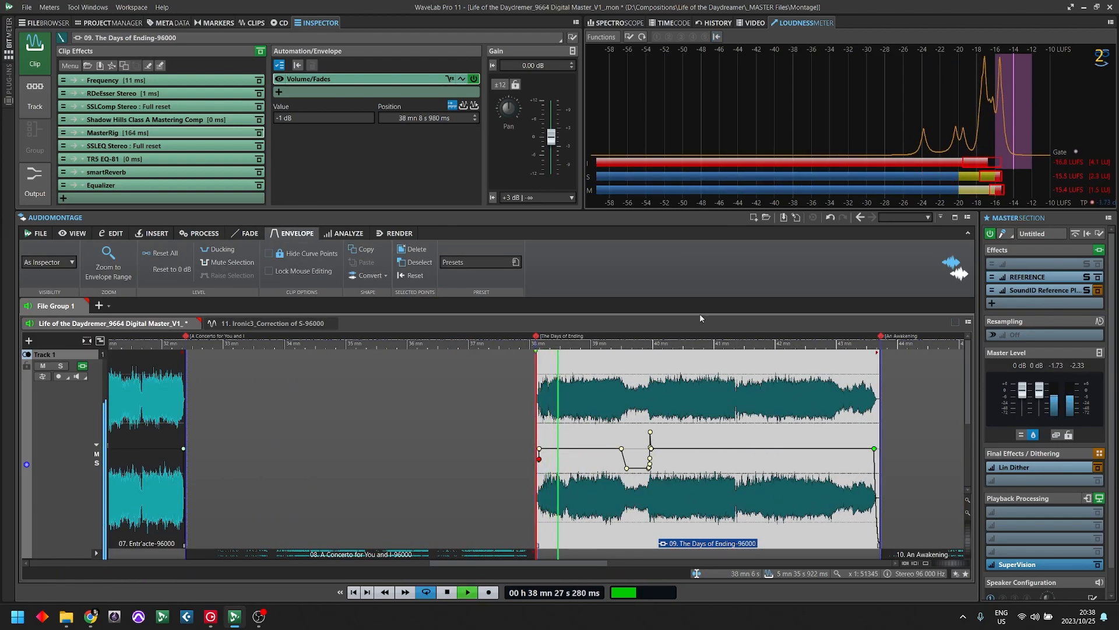
- Examine the REFERENCE, SSLEQ Stereo and TR5 EQ-81 plug-ins while the clip keeps playing
left_click(1027, 277)
left_click(1070, 109)
left_click(116, 145)
left_click(618, 204)
left_click(103, 160)
left_click(531, 163)
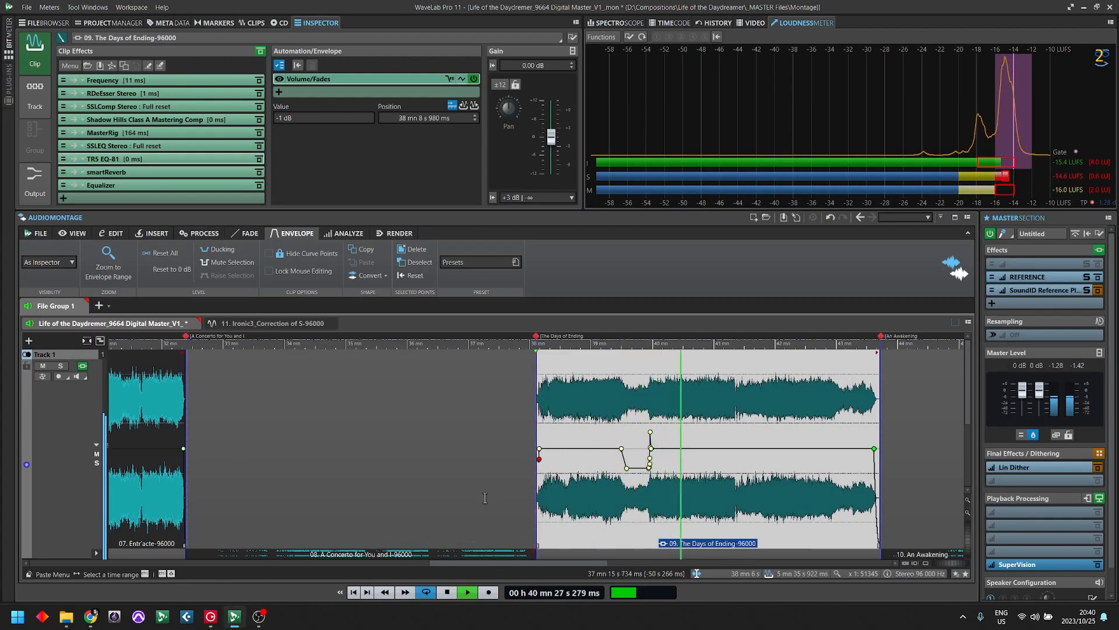
left_click(1027, 277)
left_click(1074, 109)
left_click(116, 146)
left_click(618, 205)
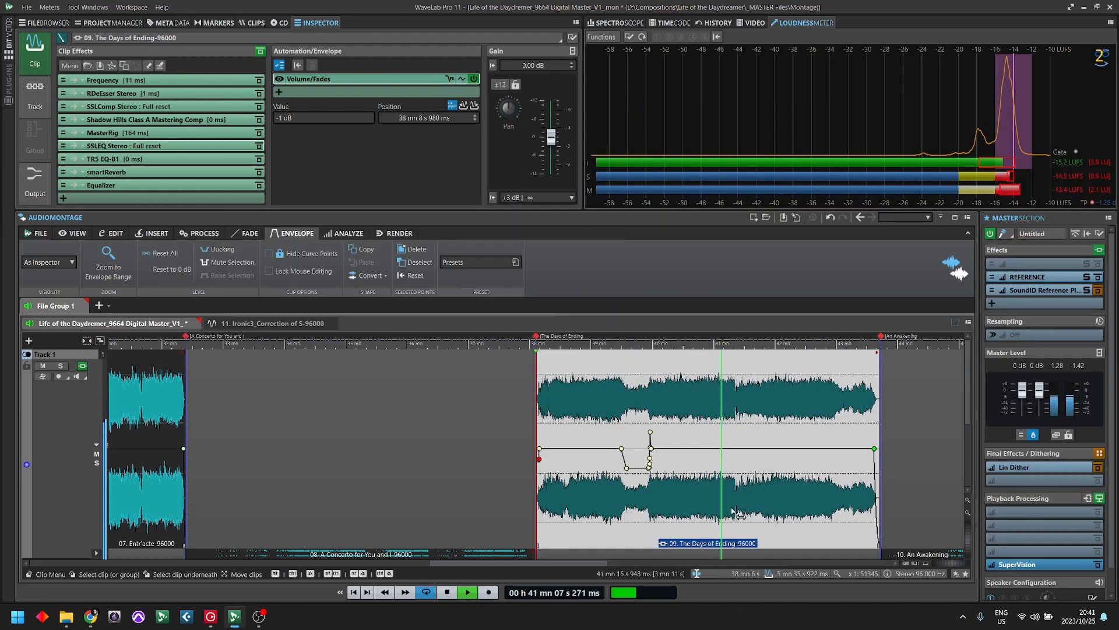
- Add two envelope points near 41 mn 22 s, raise the second to +0.5 dB at 41 mn 22 s 560 ms, and audition
scroll(917, 467, "up", 3)
key("space")
left_click(843, 467)
scroll(594, 467, "up", 10)
double_click(545, 448)
double_click(555, 448)
left_click_drag(556, 448, 555, 444)
scroll(594, 467, "down", 6)
left_click(537, 466)
key("space")
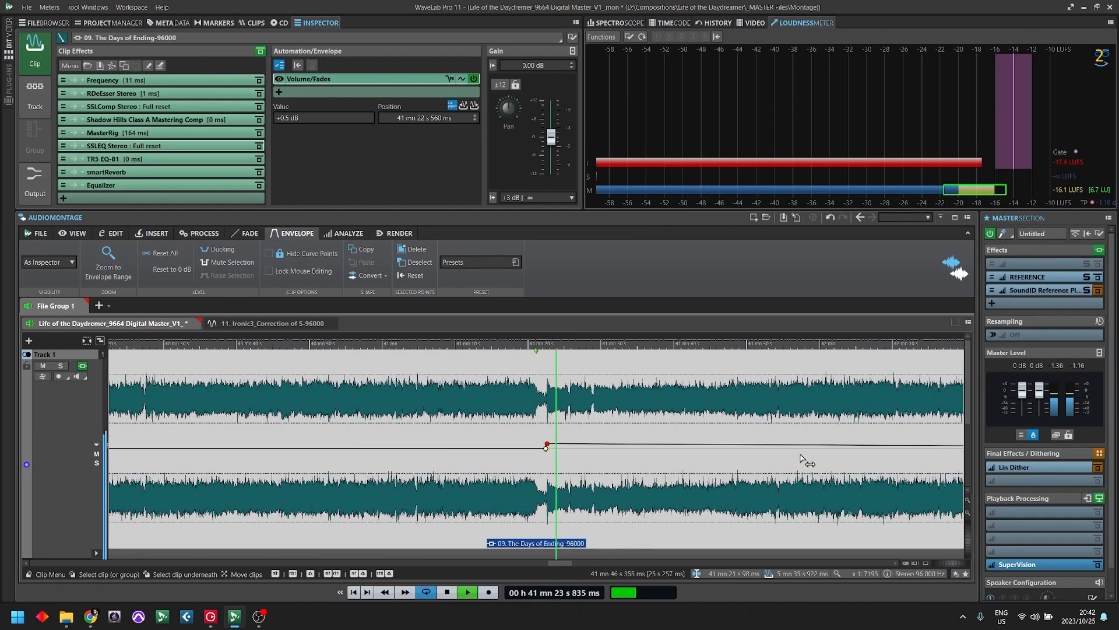
- End the boost with a +0.5 dB envelope point at 41 mn 47 s 143 ms followed by one at 0 dB, and audition
scroll(637, 467, "down", 4)
left_click(597, 425)
scroll(597, 425, "up", 4)
key("space")
scroll(537, 425, "up", 4)
double_click(605, 447)
scroll(605, 453, "down", 4)
left_click(511, 516)
key("space")
scroll(604, 543, "down", 2)
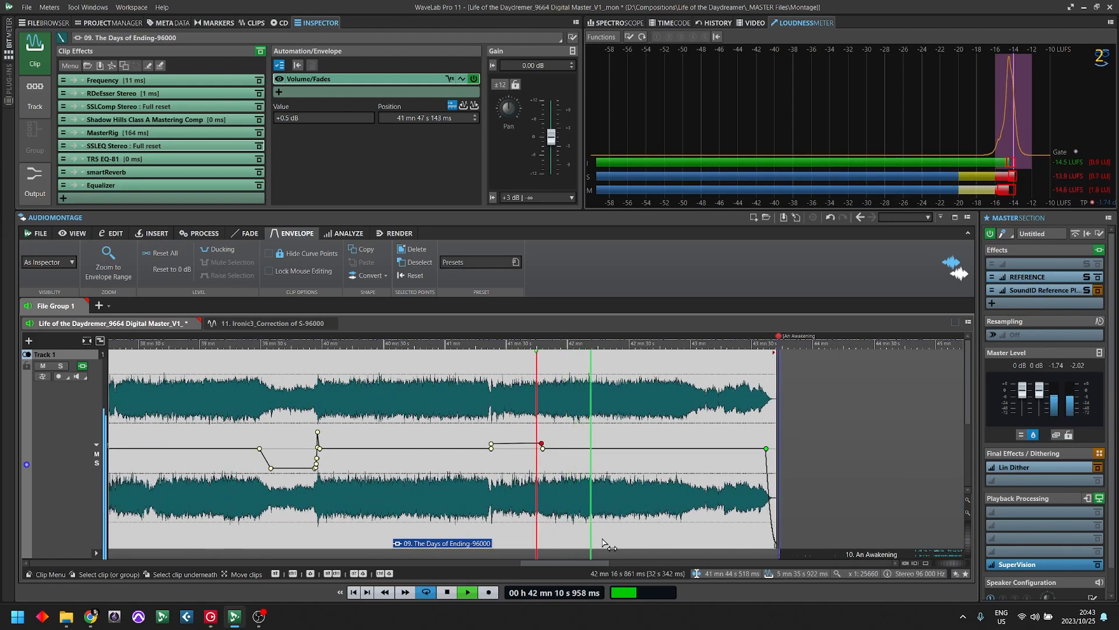
- Raise the volume envelope again with a +0.5 dB point at 42 mn 29 s 566 ms and audition it
left_click(624, 487)
scroll(623, 487, "up", 5)
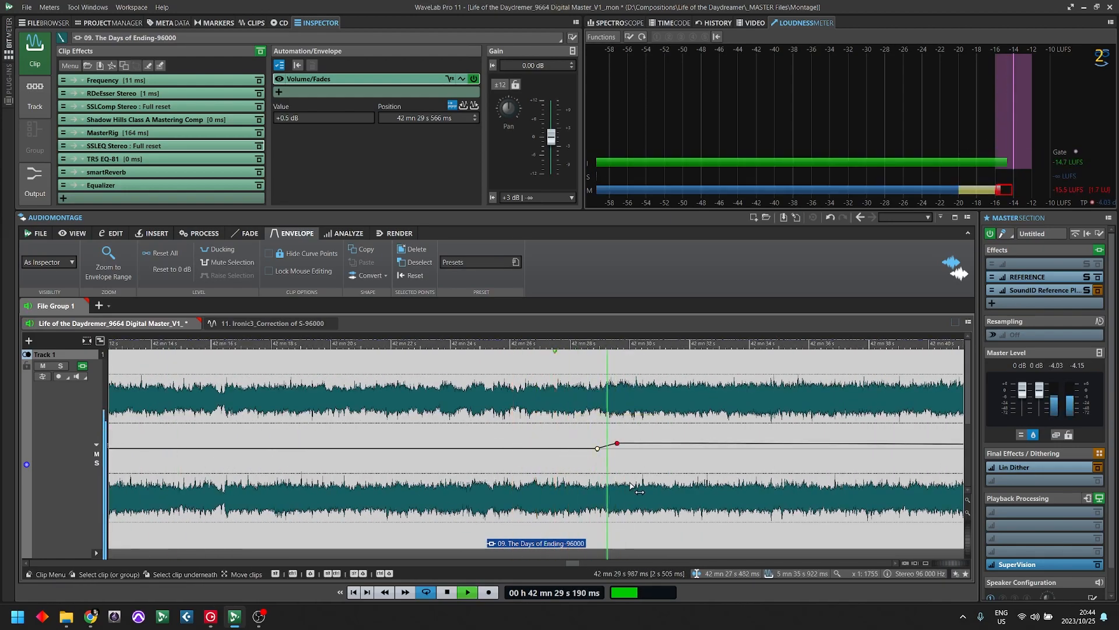
scroll(633, 472, "down", 4)
- Add an envelope point at about 42 mn 55 s, where the ending begins to quieten, and audition the passage
left_click(634, 448)
key("space")
scroll(634, 448, "up", 4)
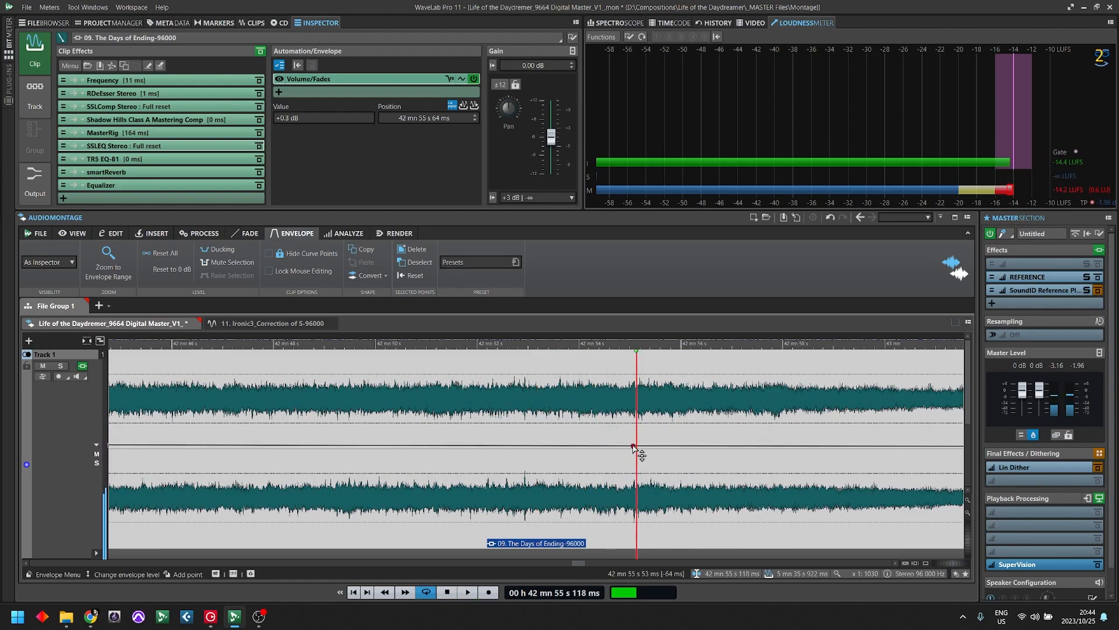
double_click(635, 448)
left_click(556, 472)
key("space")
- Dip the envelope through the quiet ending and bring it back to -1 dB up to the fade-out point at 43 mn 37 s 90 ms
scroll(758, 472, "down", 2)
double_click(687, 444)
left_click_drag(688, 444, 687, 467)
double_click(845, 467)
double_click(884, 468)
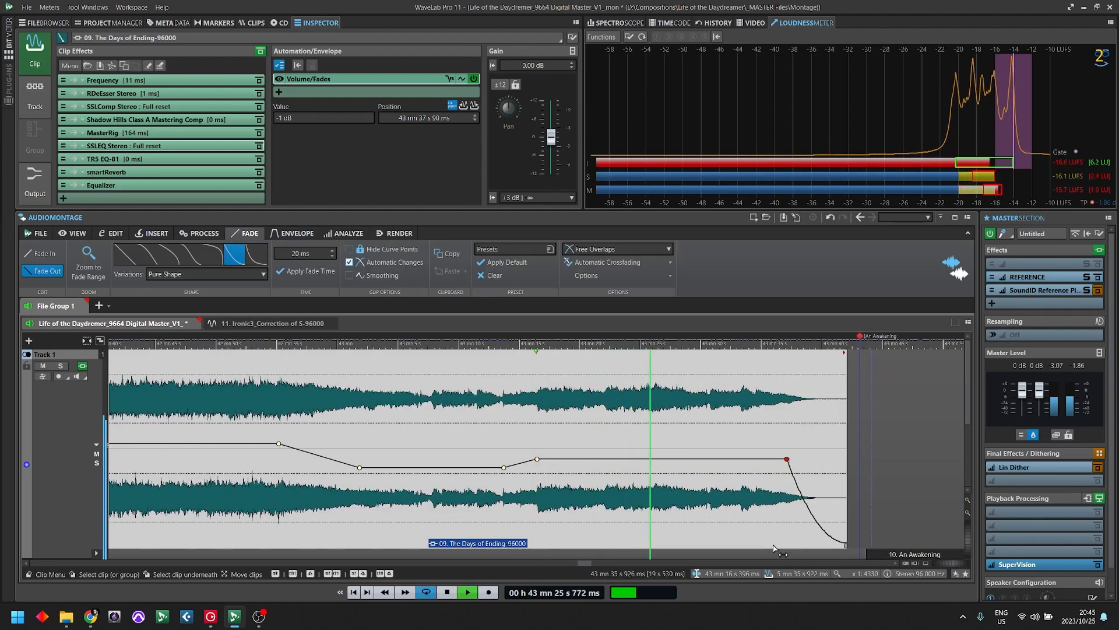
- Stop playback, return the cursor to the start of The Days of Ending and save the montage
scroll(620, 445, "down", 5)
key("space")
left_click(204, 446)
scroll(204, 446, "up", 4)
key("ctrl+s")
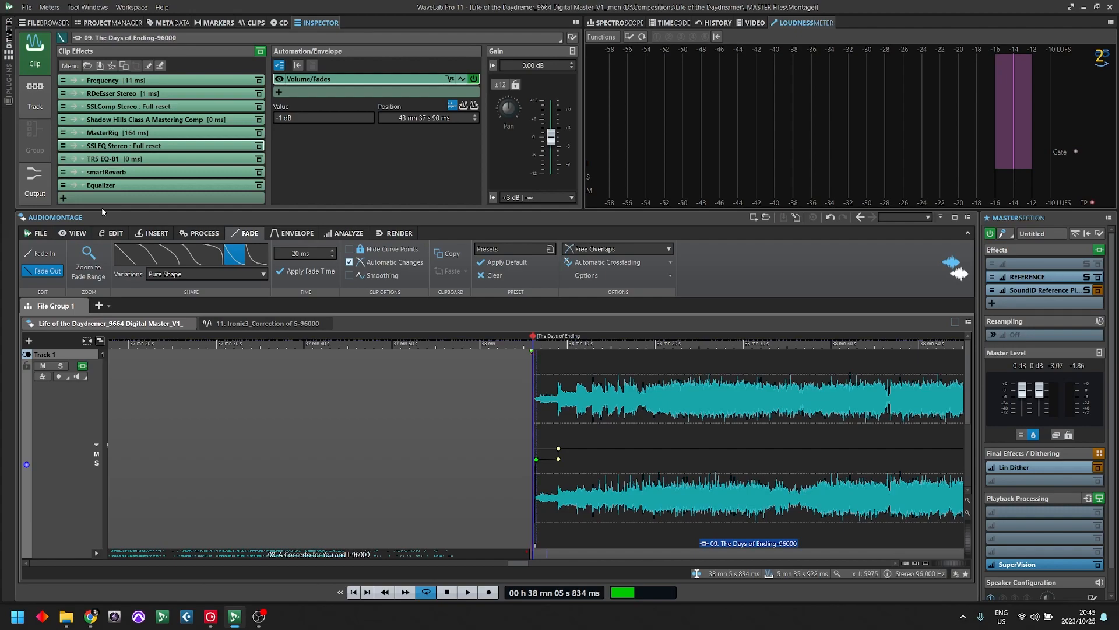
scroll(902, 445, "down", 5)
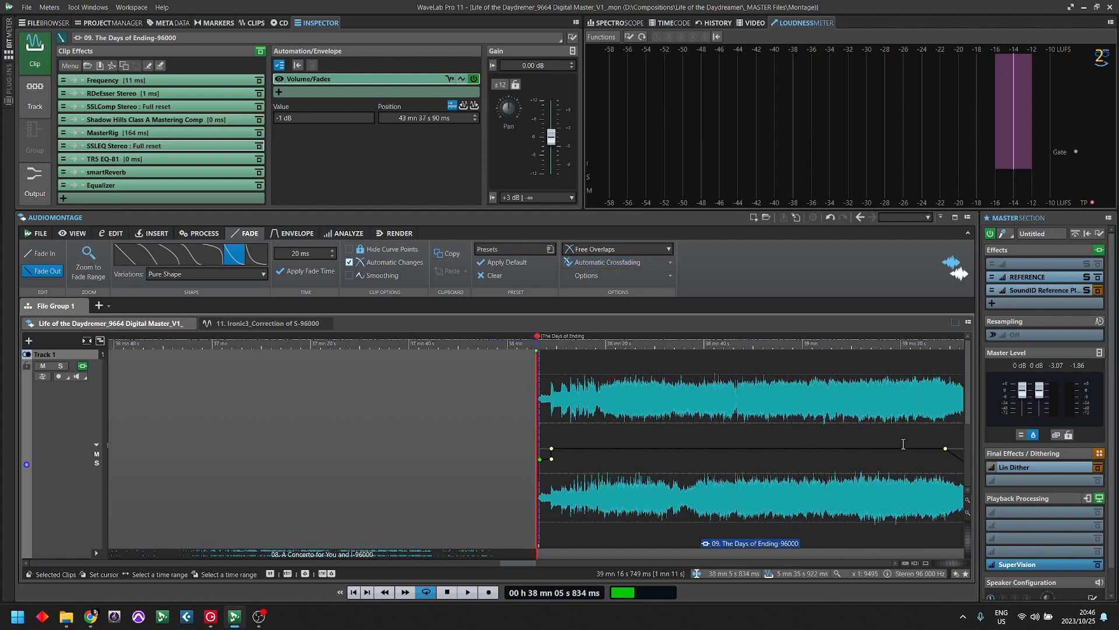
scroll(745, 455, "down", 3)
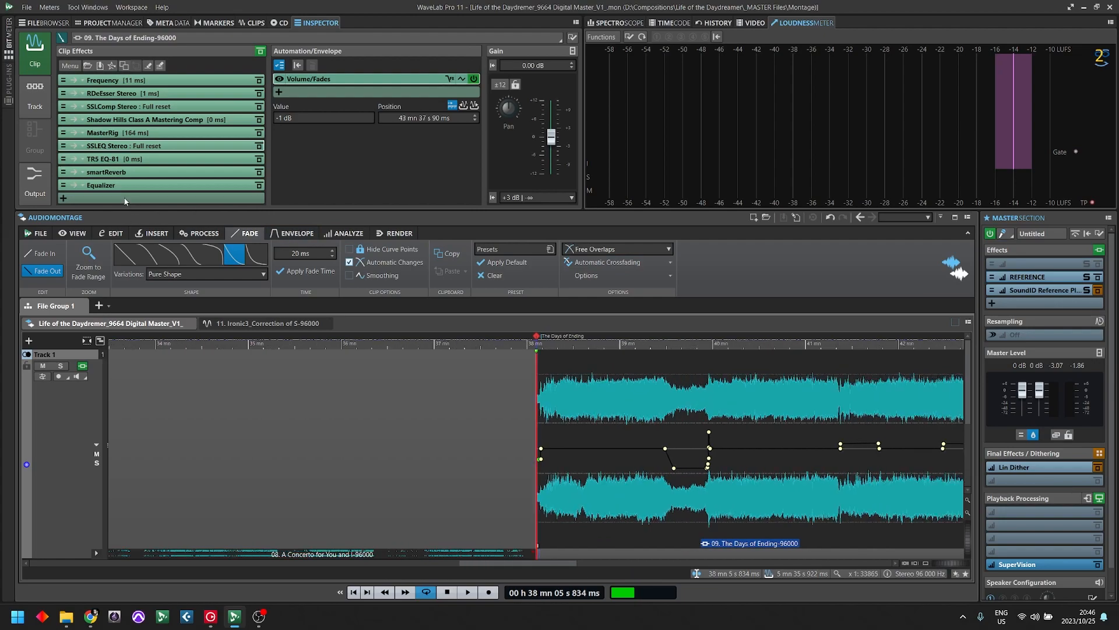
left_click(129, 201)
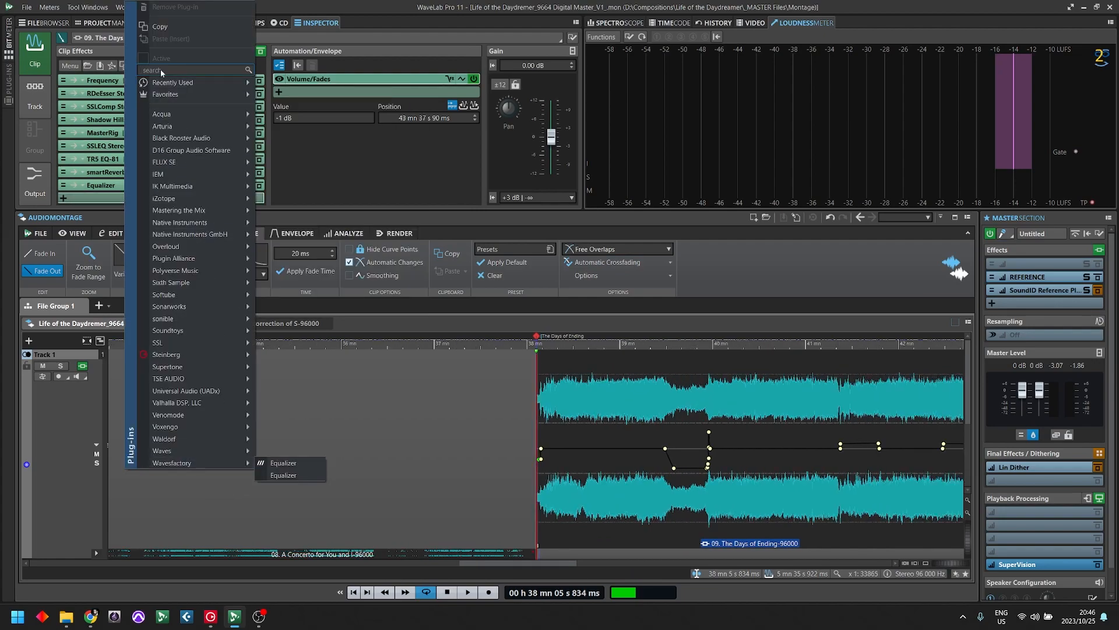
mouse_move(170, 358)
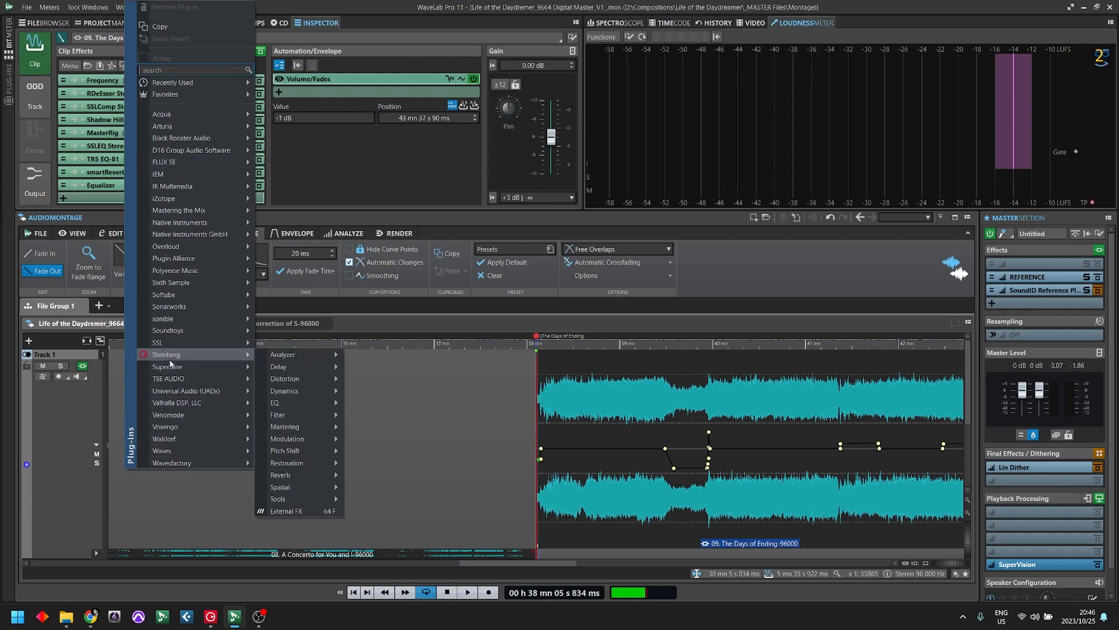
mouse_move(197, 450)
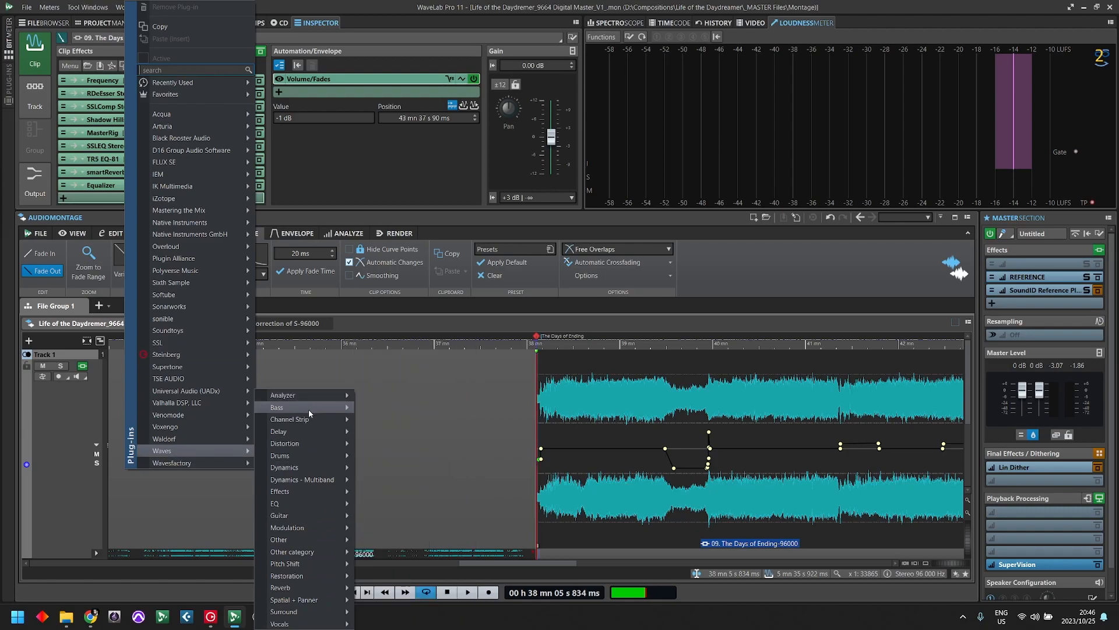
mouse_move(309, 409)
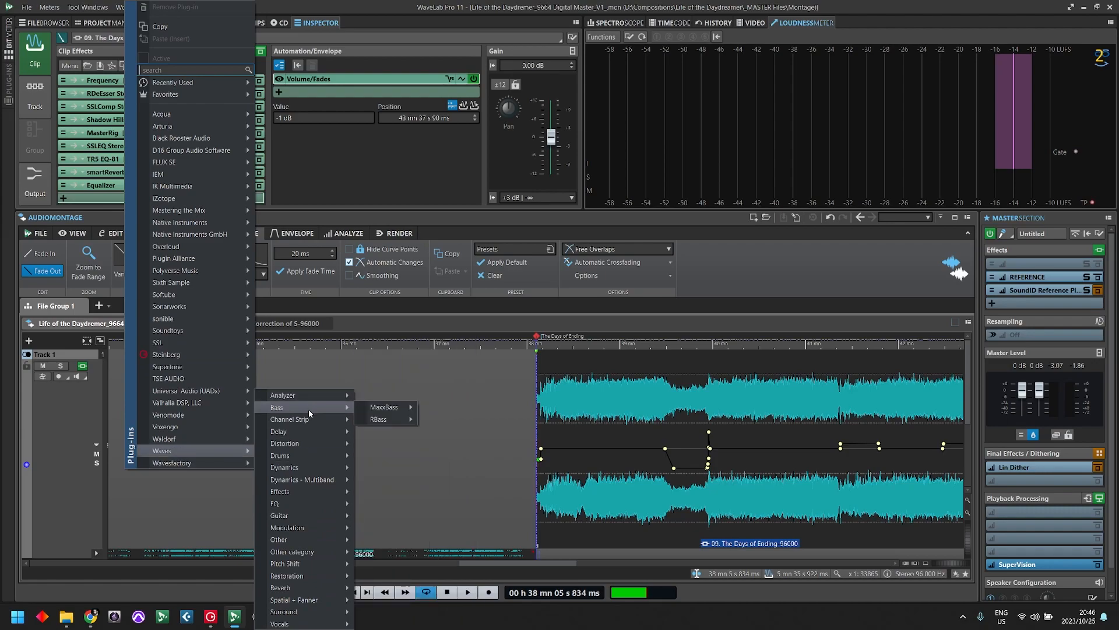
mouse_move(291, 467)
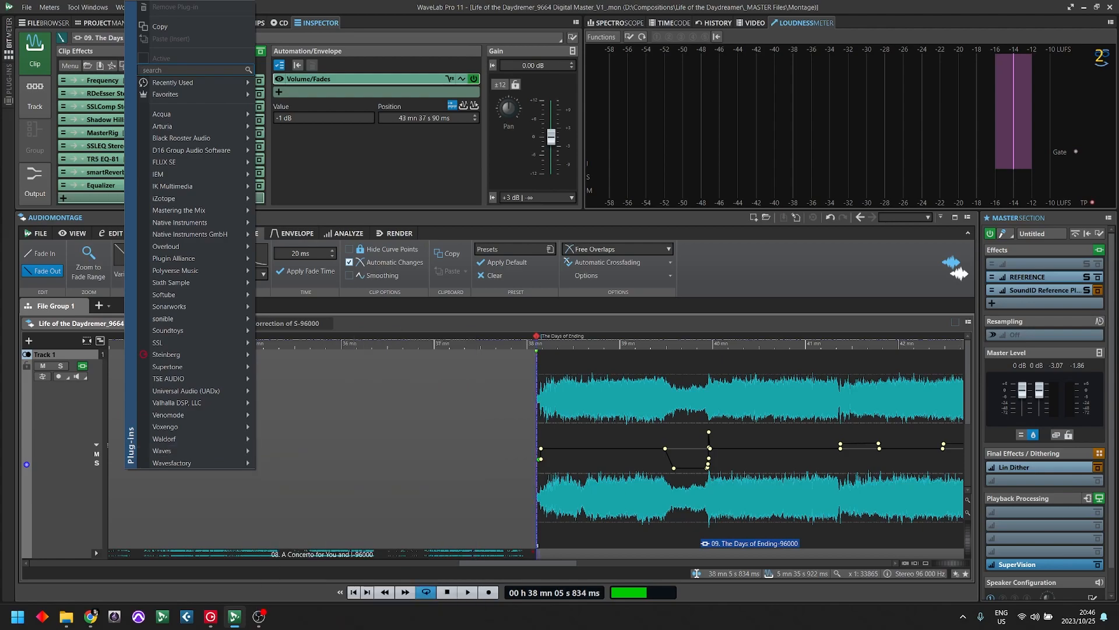
key("Escape")
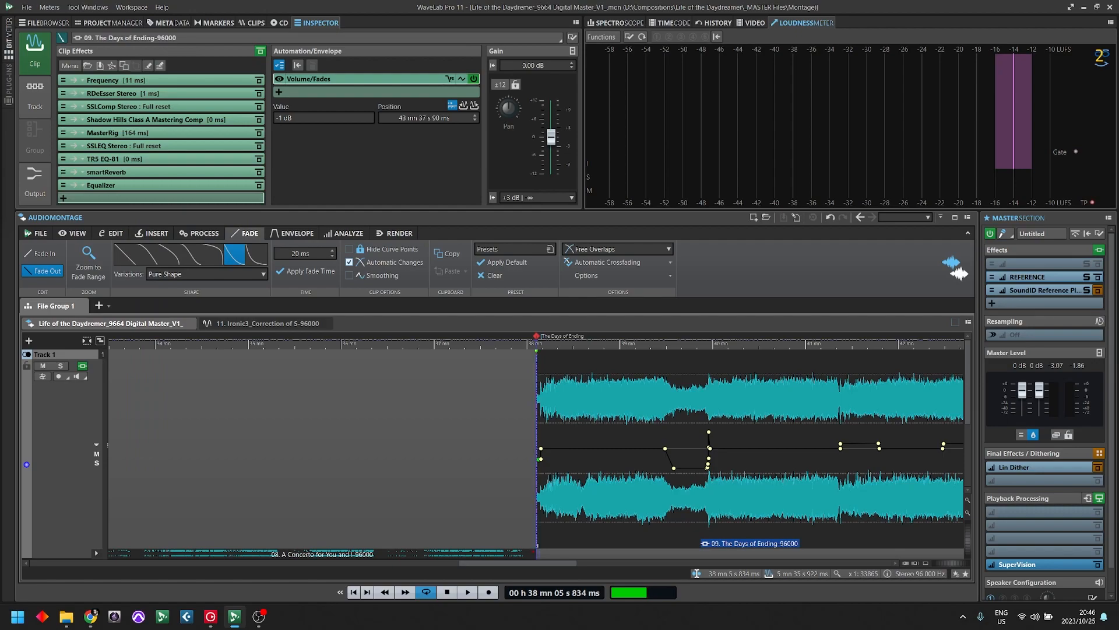
- Check the true peak levels of both channels in the SuperVision meter and put its window away
left_click_drag(0, 30, 587, 165)
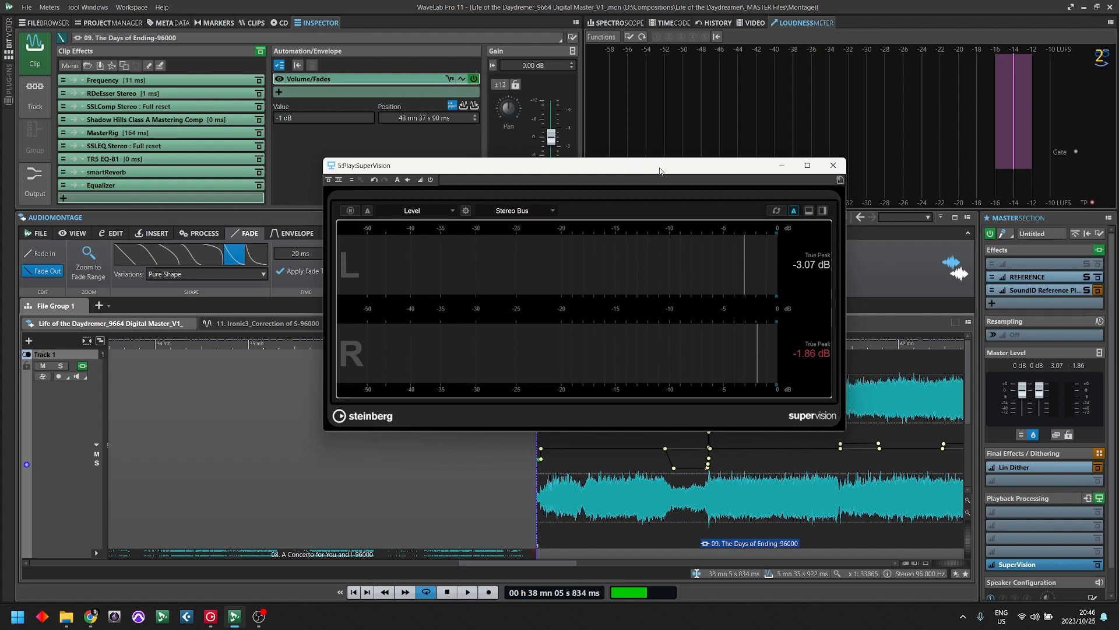
left_click_drag(659, 169, 0, 350)
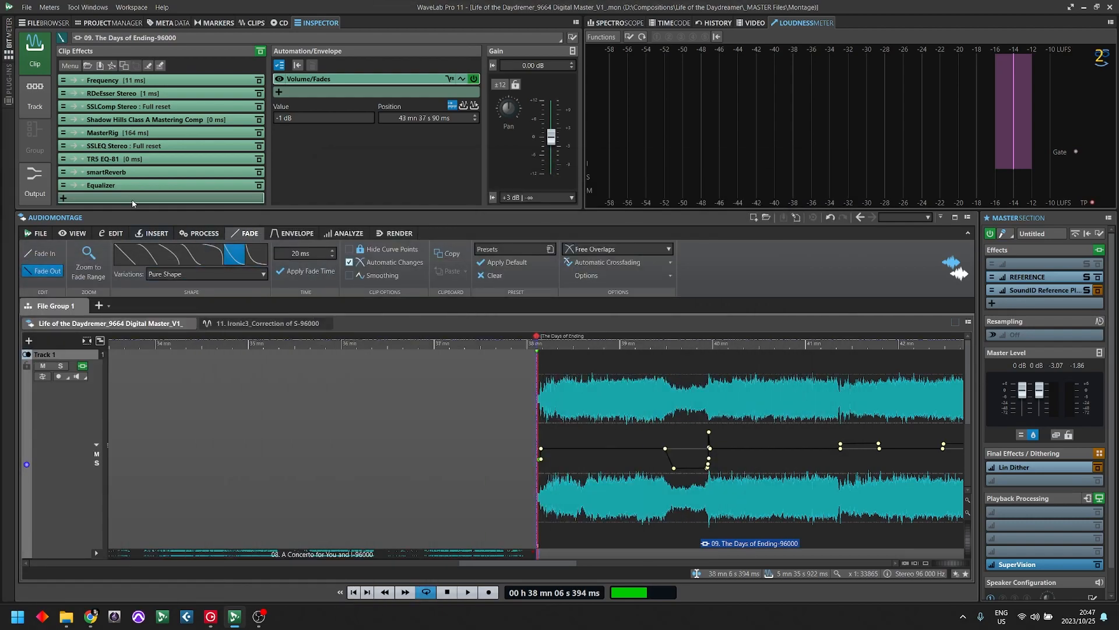
- Find "l3" among the plug-ins and add L3-LL Ultra Stereo at the end of the clip's effects chain
left_click(133, 199)
mouse_move(214, 361)
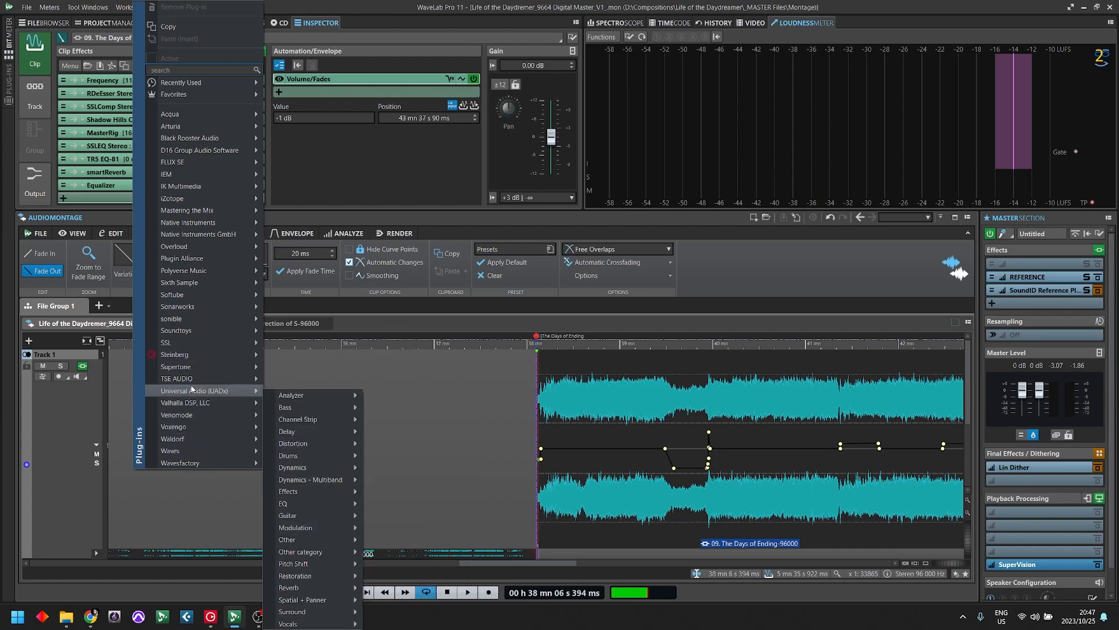
mouse_move(202, 140)
type("l3")
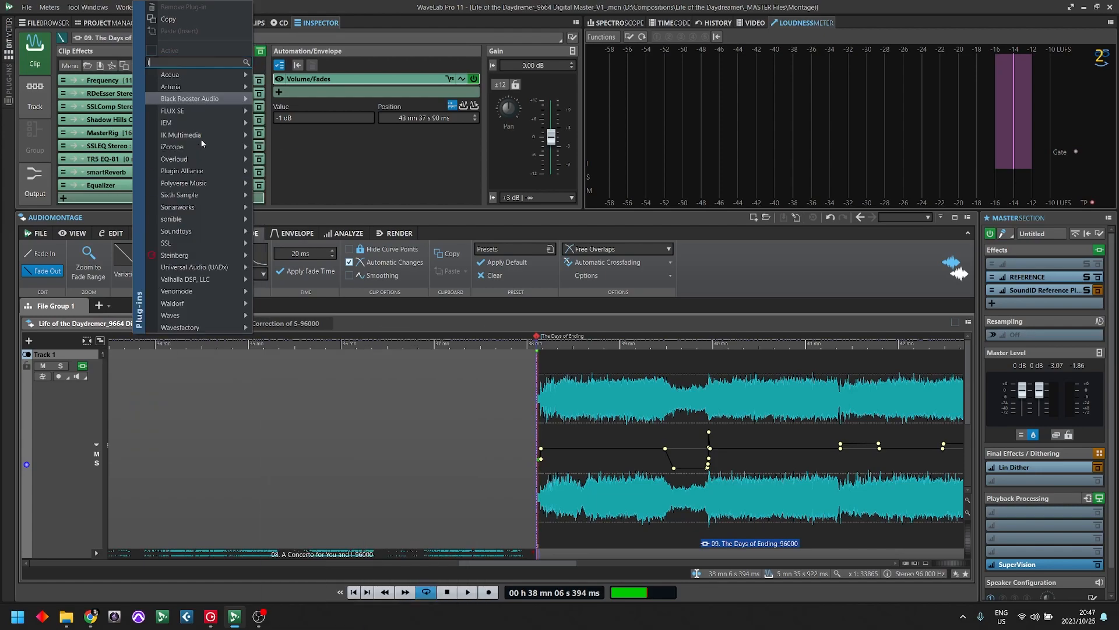
mouse_move(175, 75)
mouse_move(302, 88)
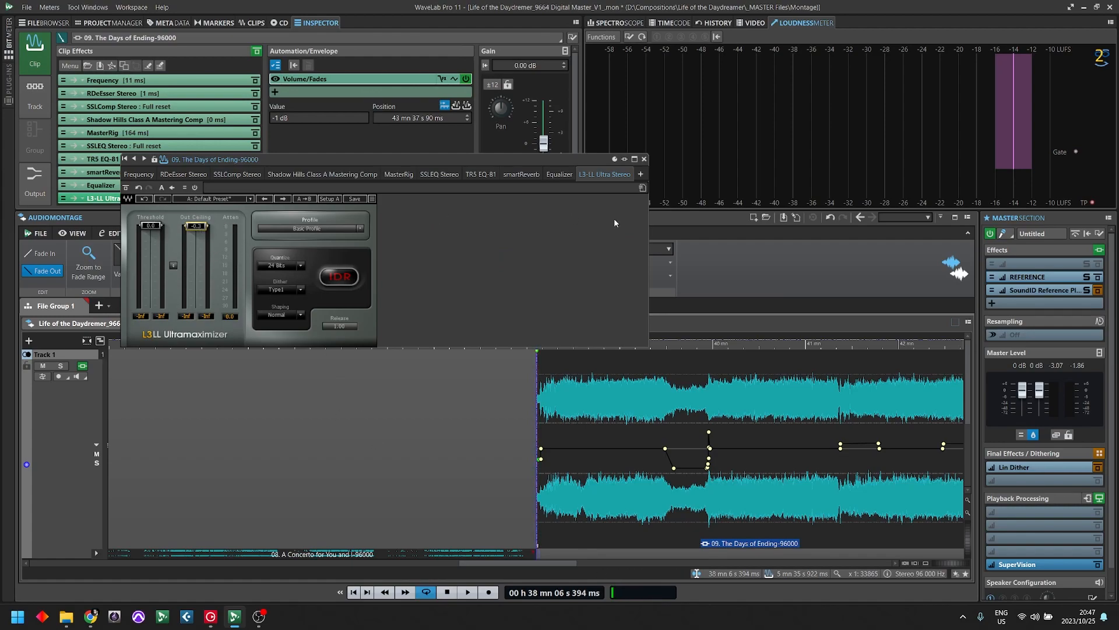
left_click_drag(589, 162, 522, 122)
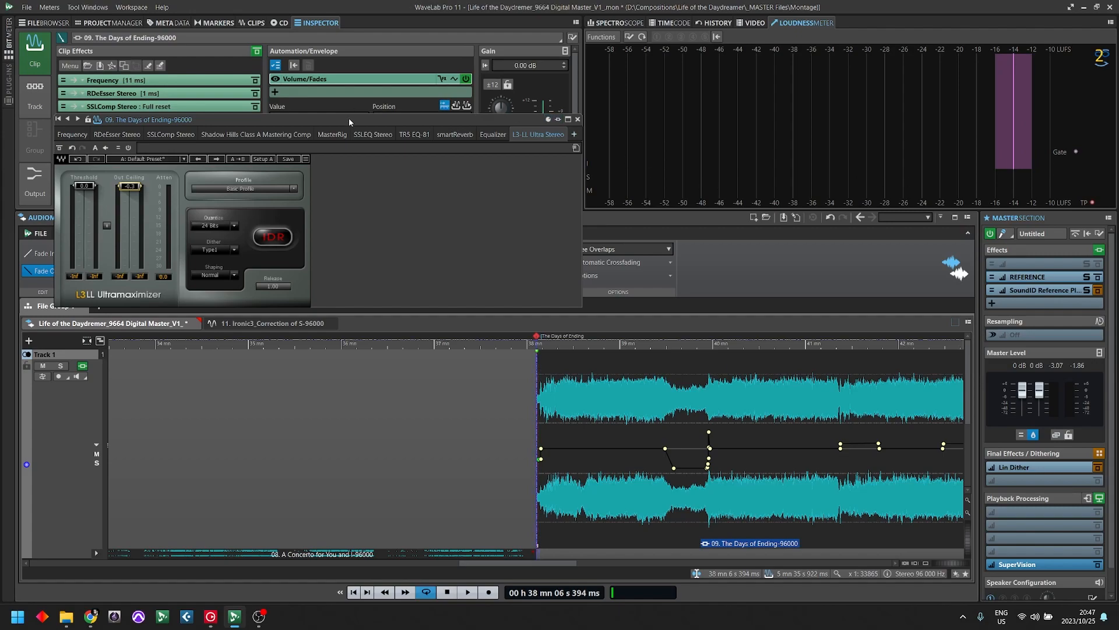
left_click_drag(350, 121, 668, 76)
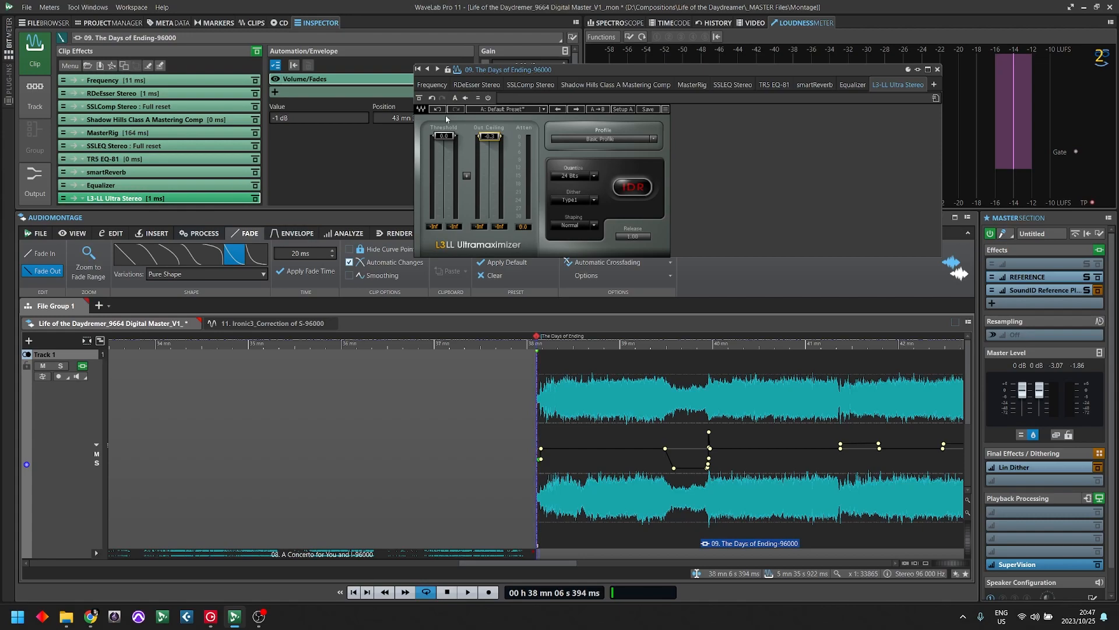
- Look at the clip's Equalizer plug-in and return to the L3-LL Ultra Stereo
left_click(112, 187)
mouse_move(761, 399)
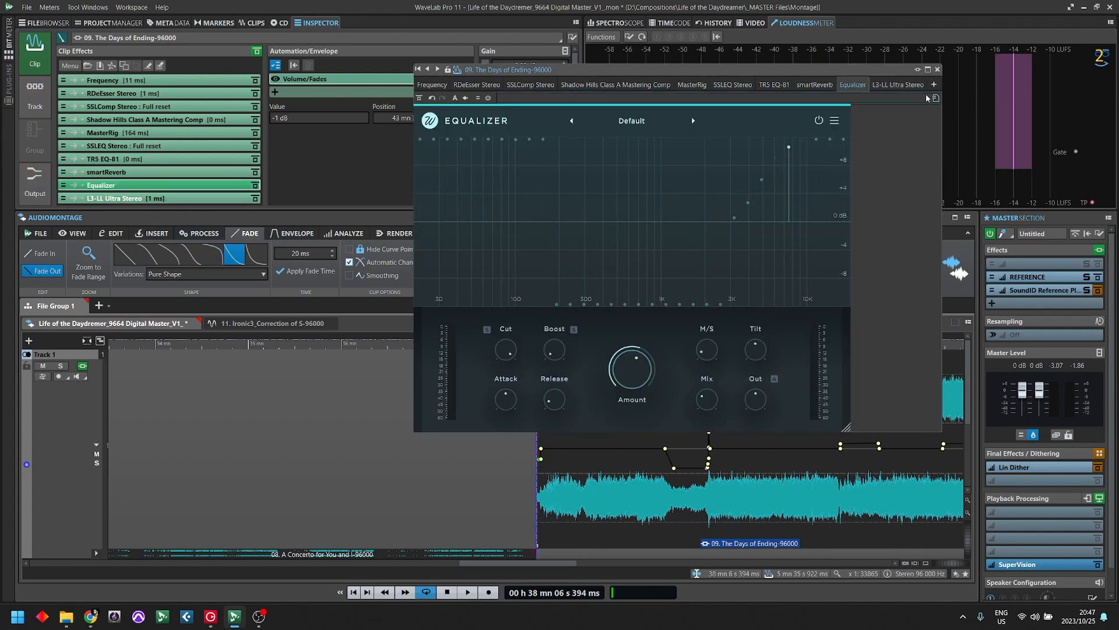
left_click(908, 83)
left_click_drag(876, 70, 742, 82)
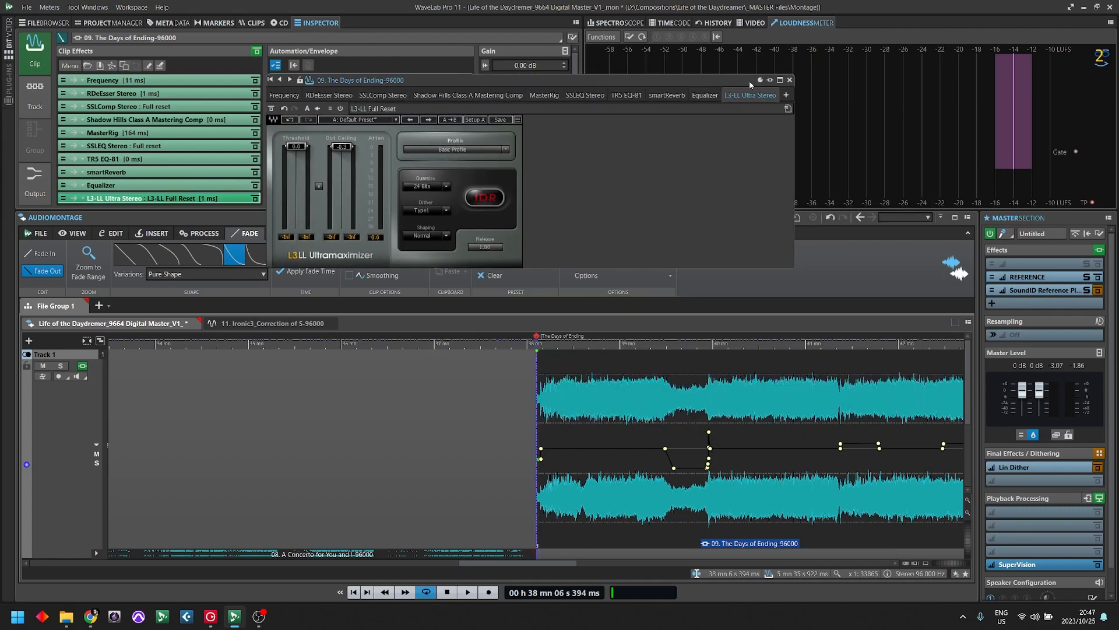
- Set both dither and shaping to None in the L3-LL Ultramaximizer
left_click(447, 211)
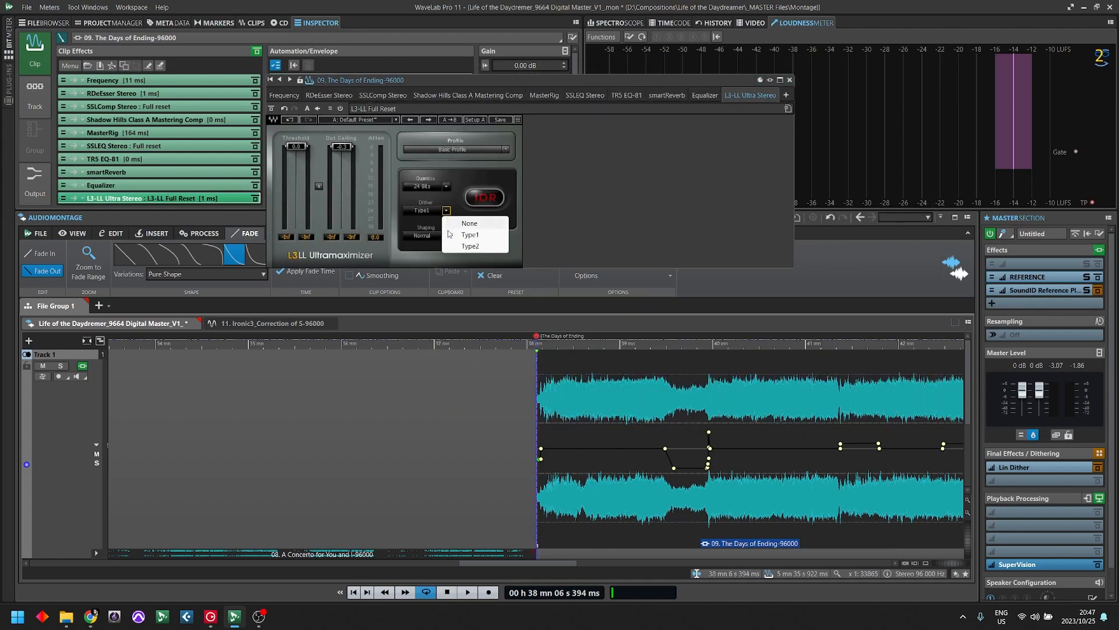
left_click(469, 223)
left_click(447, 236)
left_click(466, 249)
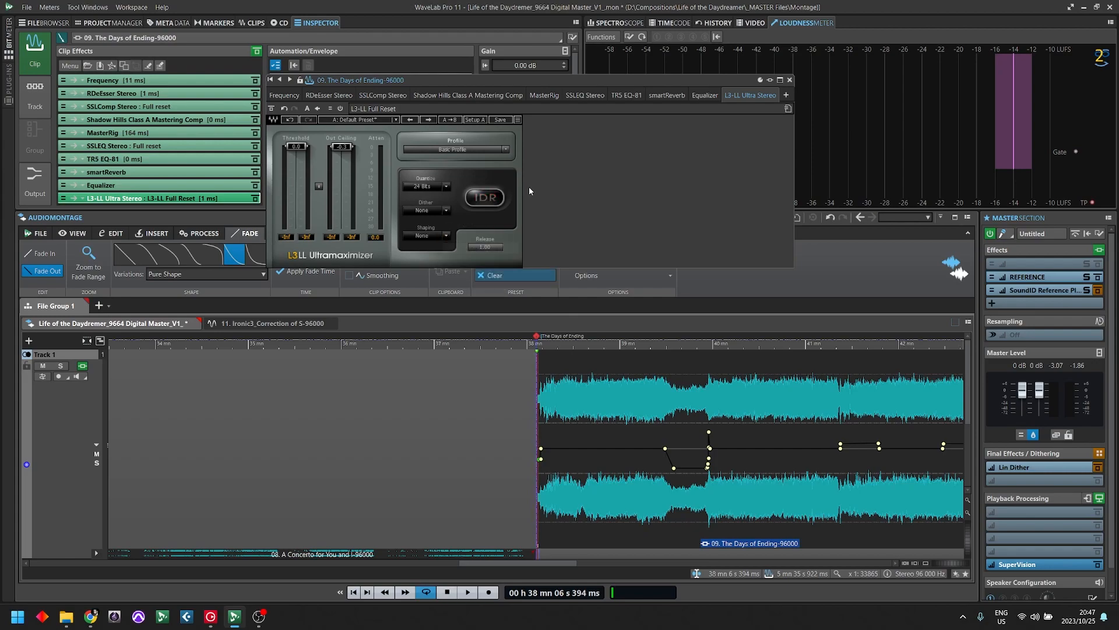
left_click(446, 187)
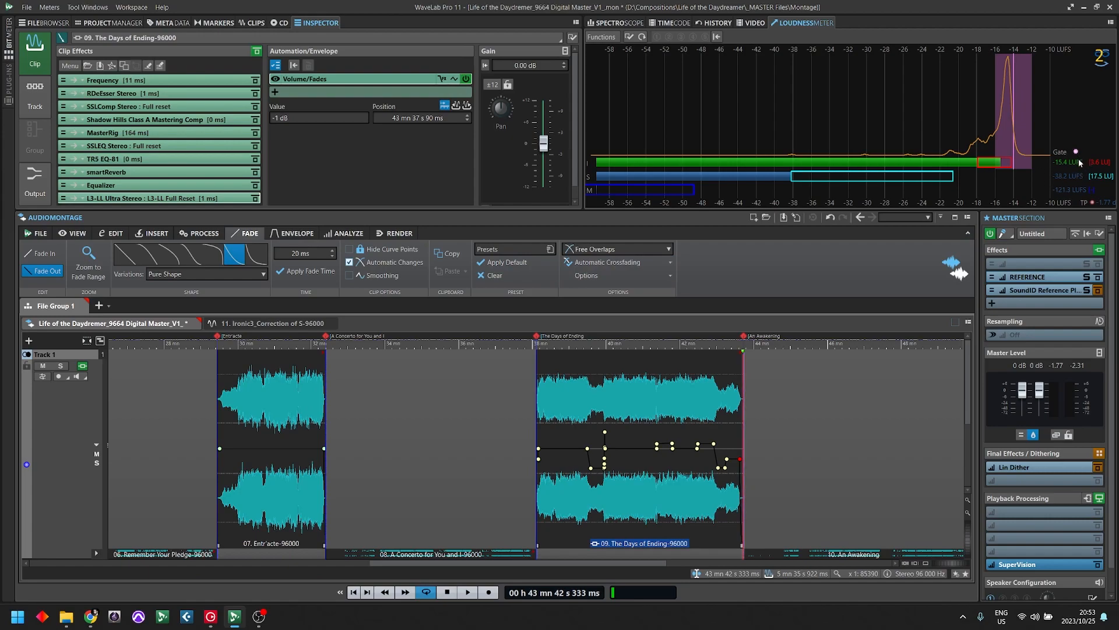
- Review the L3-LL threshold and ceiling, close the plug-in and play the clip from its start to check loudness
left_click(140, 199)
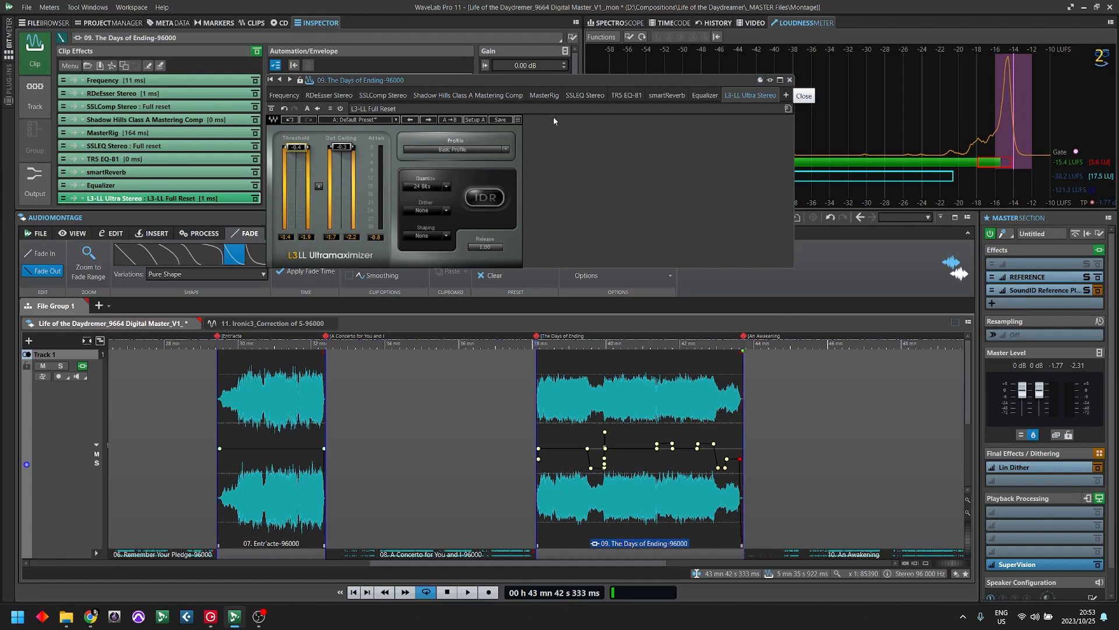
left_click(790, 81)
double_click(537, 343)
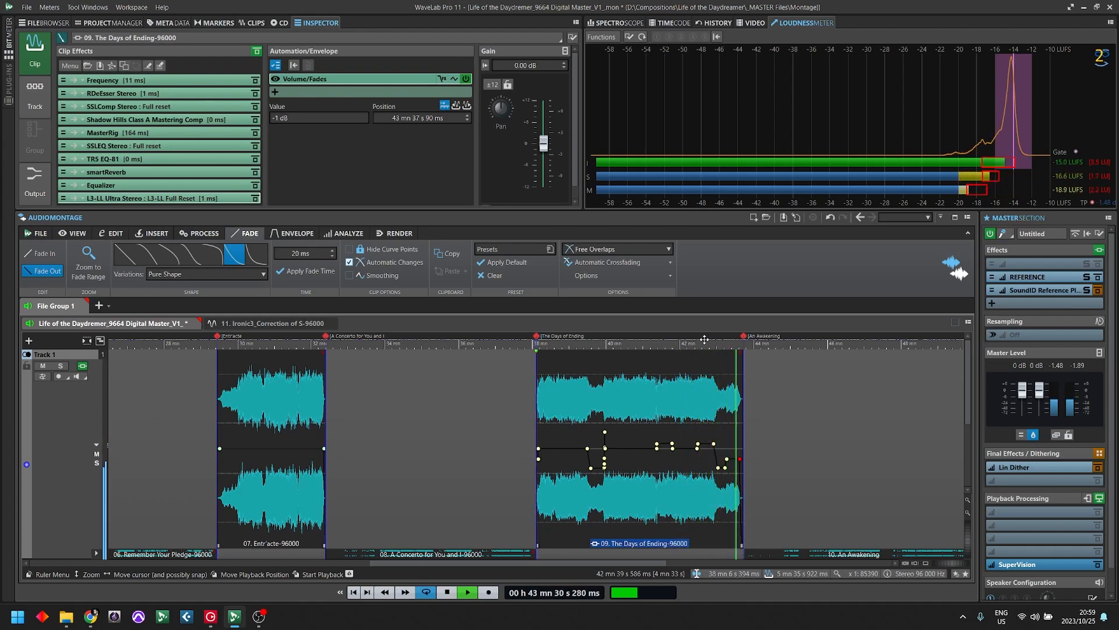
- Play The Days of Ending from just before the 40-minute mark with all clip effects bypassed, and stop after the volume transition
key("space")
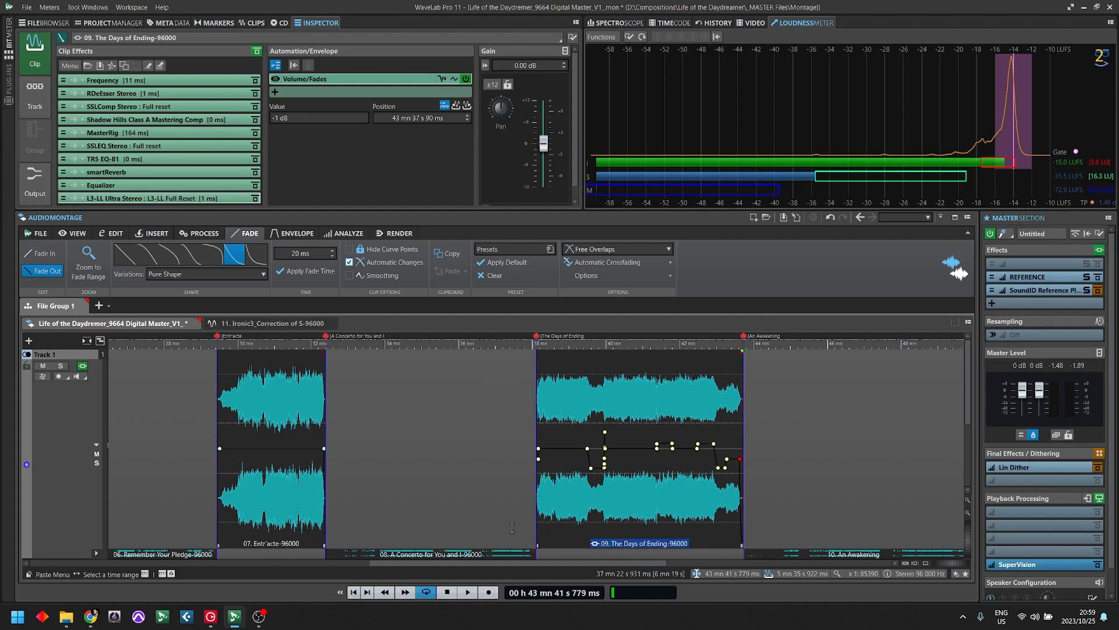
left_click(603, 383)
key("space")
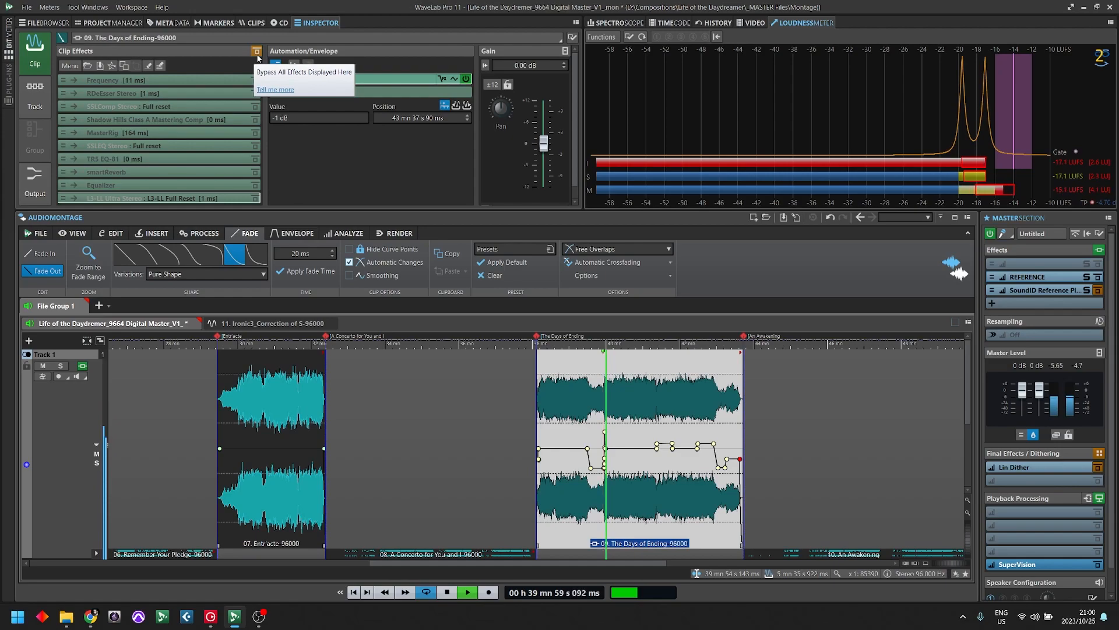
scroll(607, 404, "up", 5)
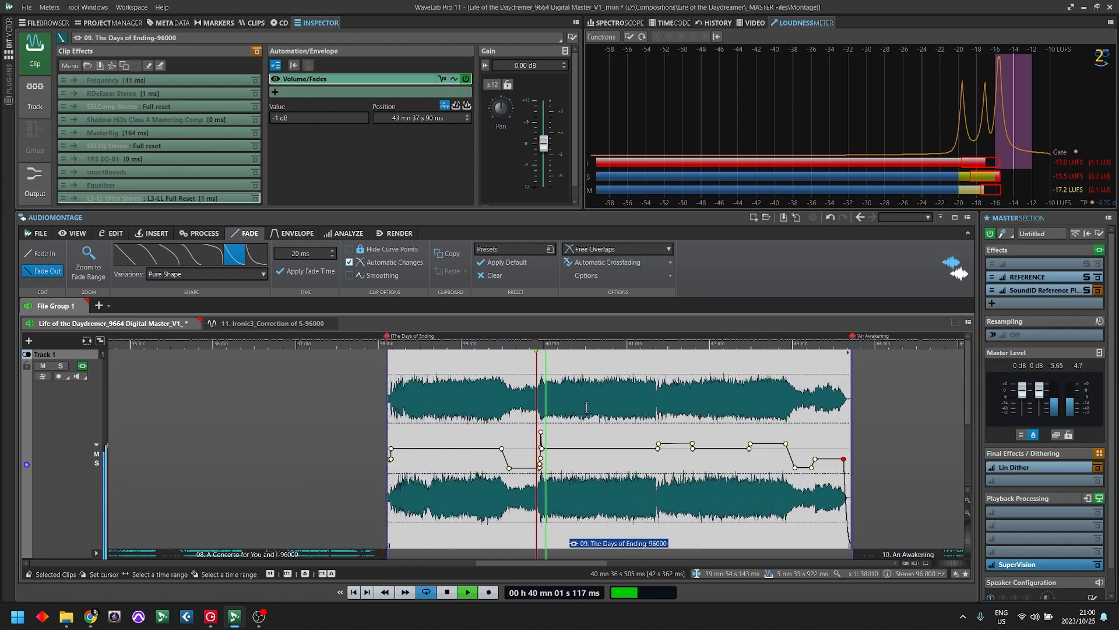
scroll(545, 395, "up", 2)
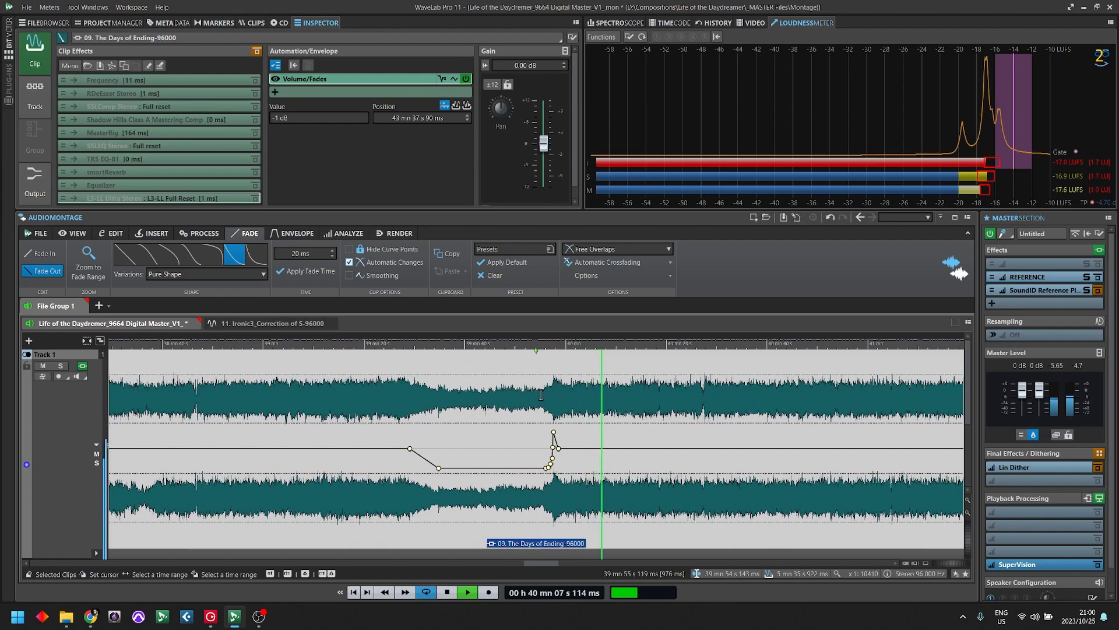
key("space")
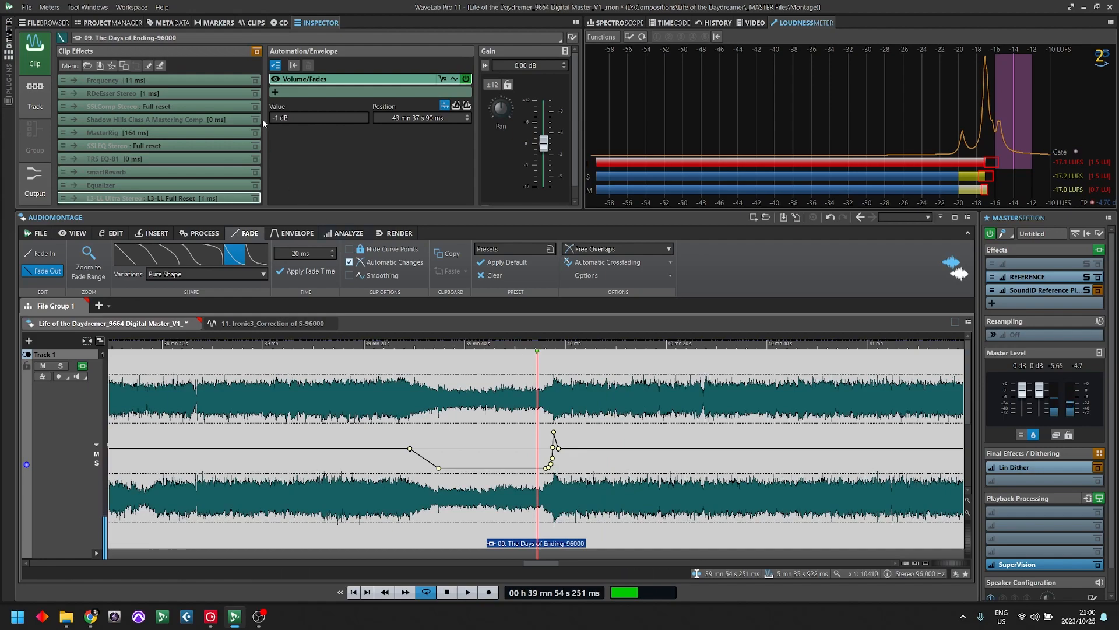
- Re-enable all clip effects and replay the same passage, toggling the bypass off and on to compare the processed and unprocessed sound
left_click(257, 52)
key("space")
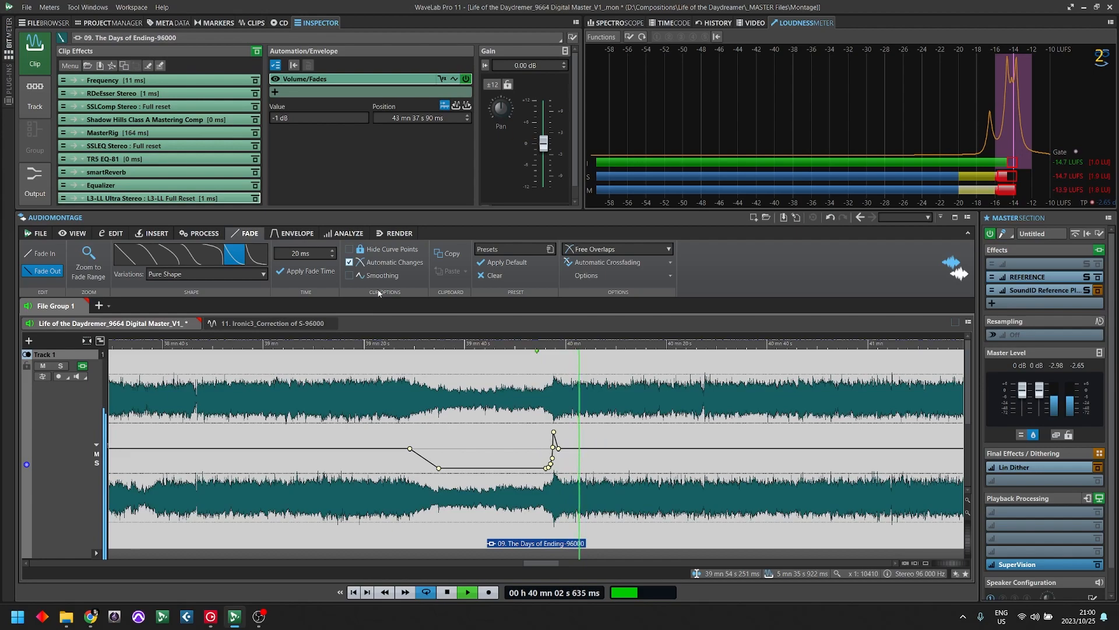
left_click(257, 51)
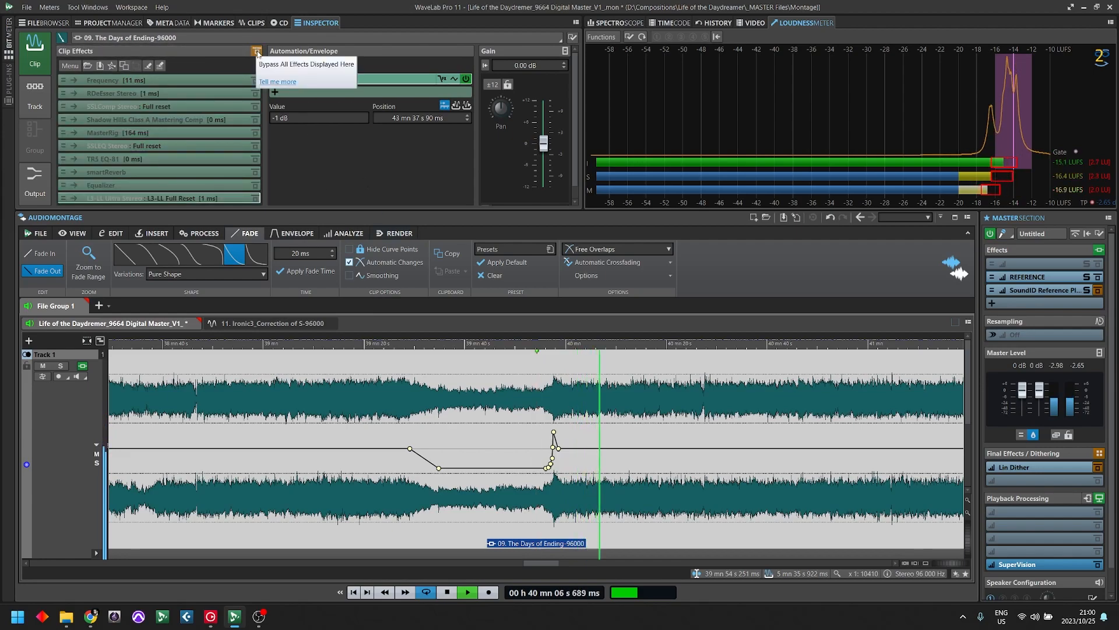
left_click(257, 52)
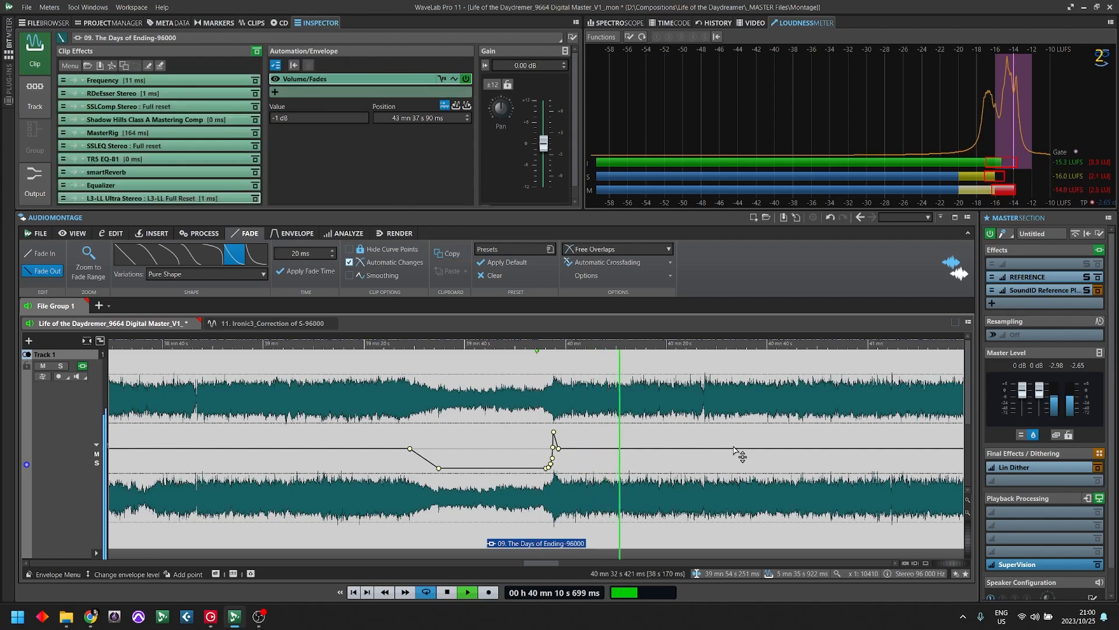
key("space")
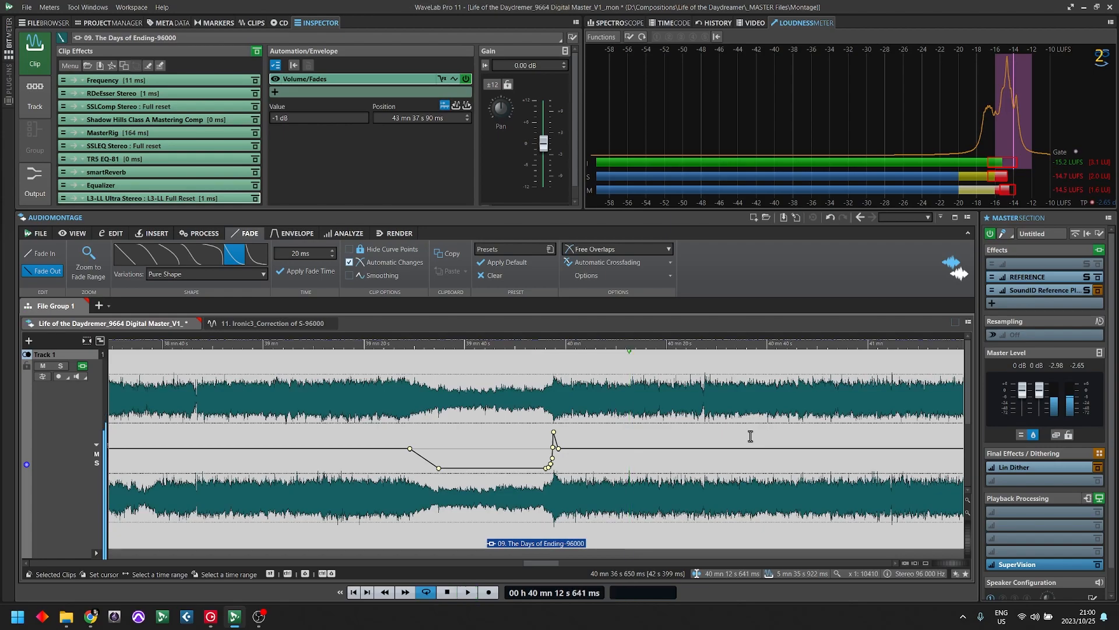
- Show The Days of Ending together with its neighbouring clips in the montage
key("g")
key("g")
key("g")
key("g")
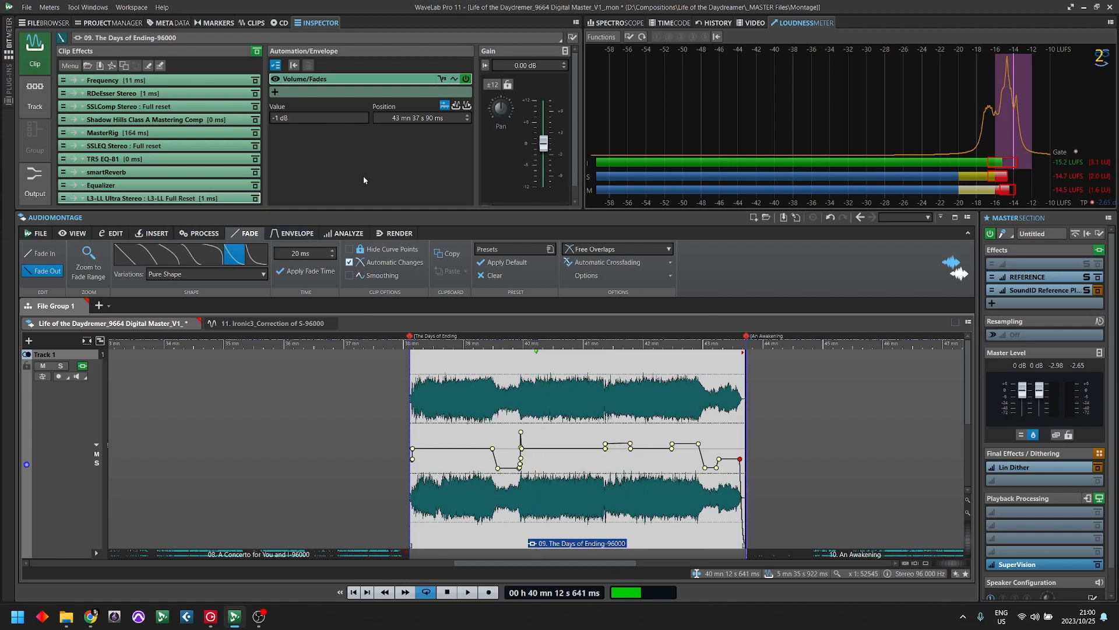
key("g")
key("g")
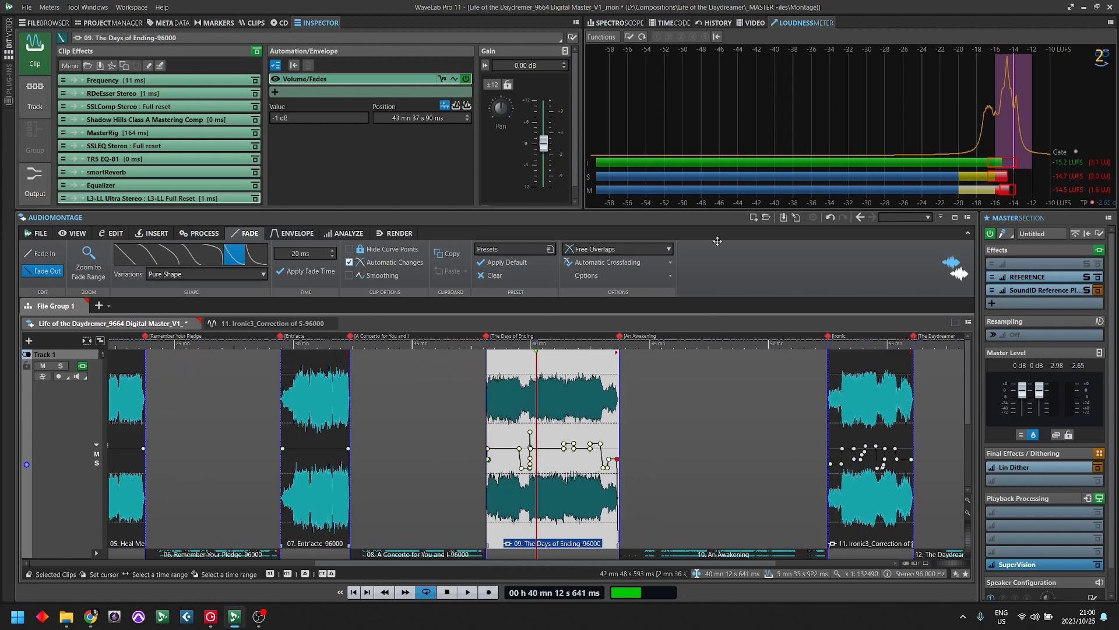